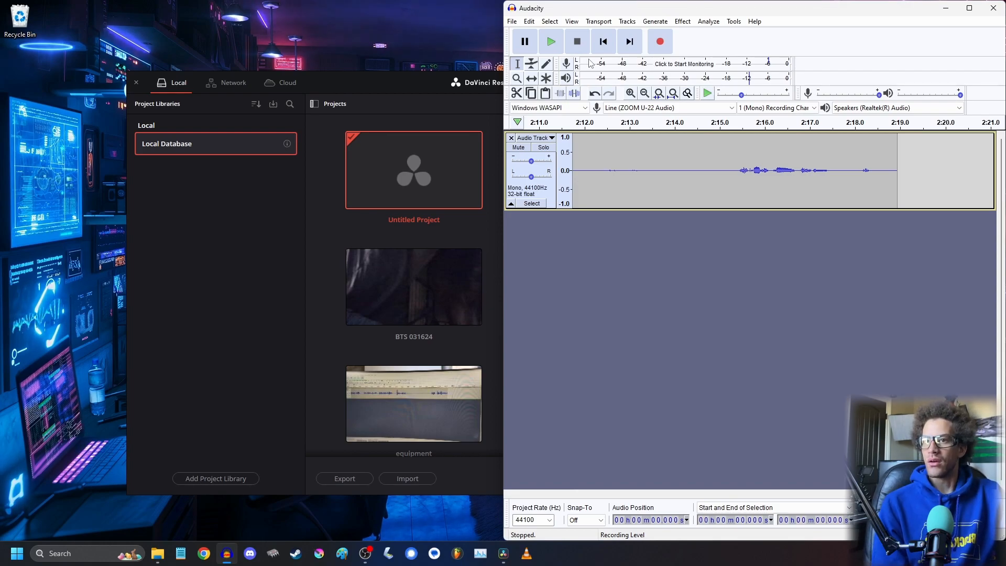
# - Start a new audio recording in Audacity and minimize its window
pyautogui.click(659, 42)
pyautogui.click(946, 9)
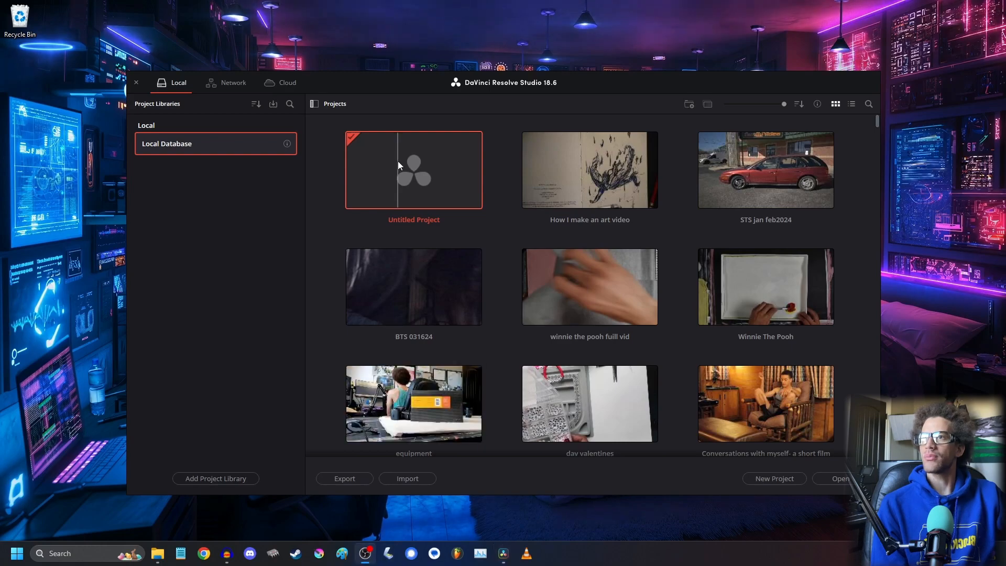
# - Set the untitled project's timeline frame rate to 59.94 frames per second and save the project settings
pyautogui.rightClick(413, 173)
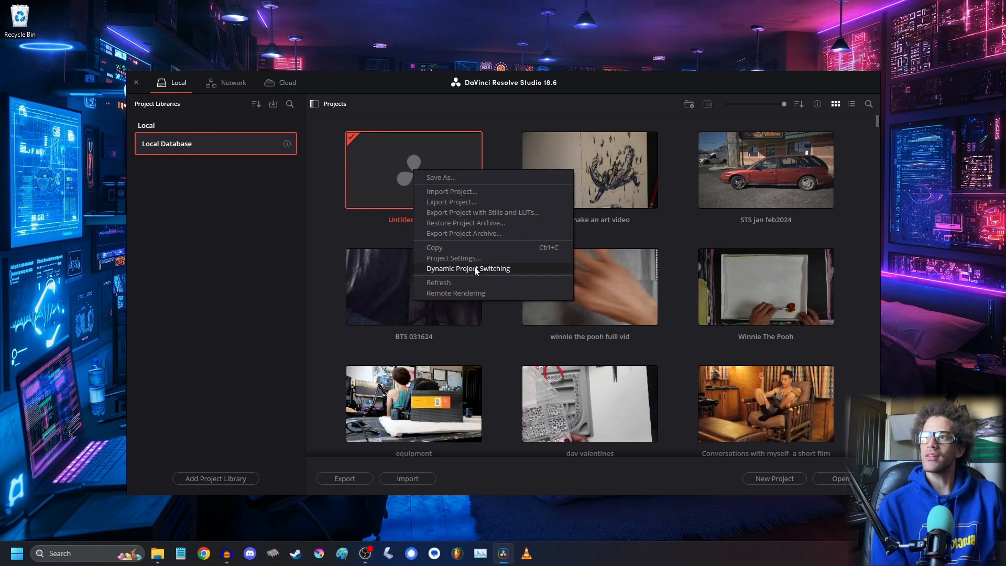
pyautogui.click(463, 259)
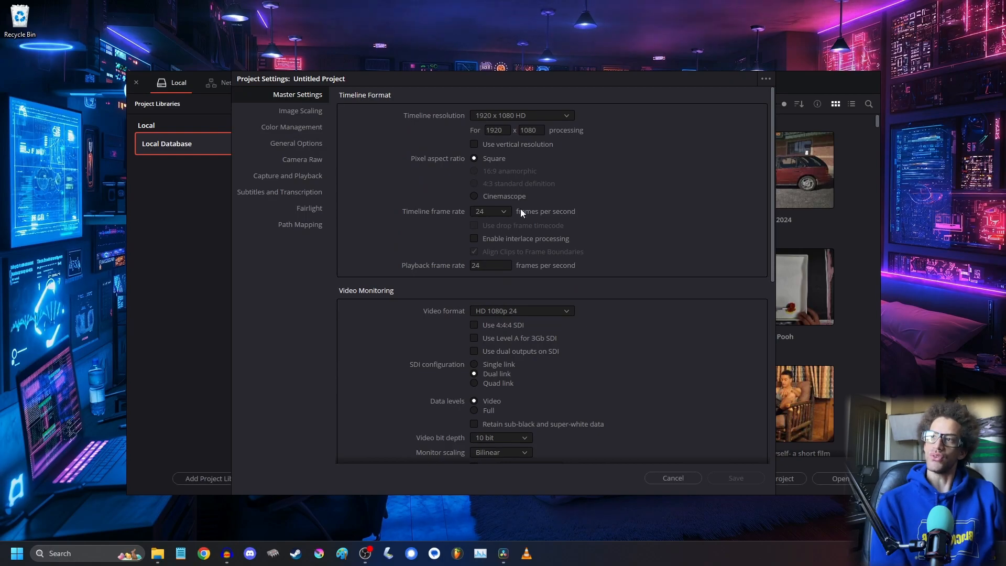
pyautogui.click(505, 215)
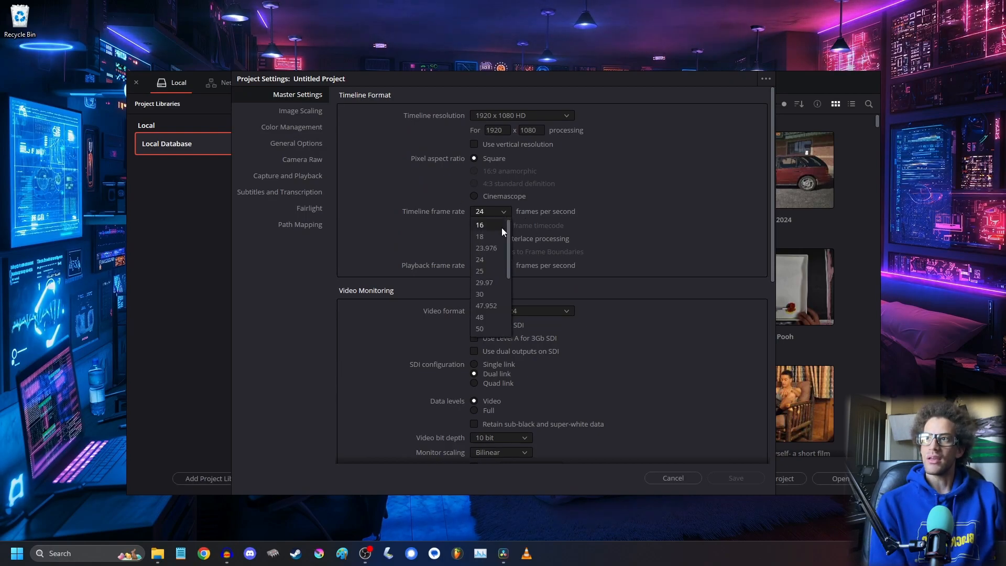
pyautogui.click(492, 275)
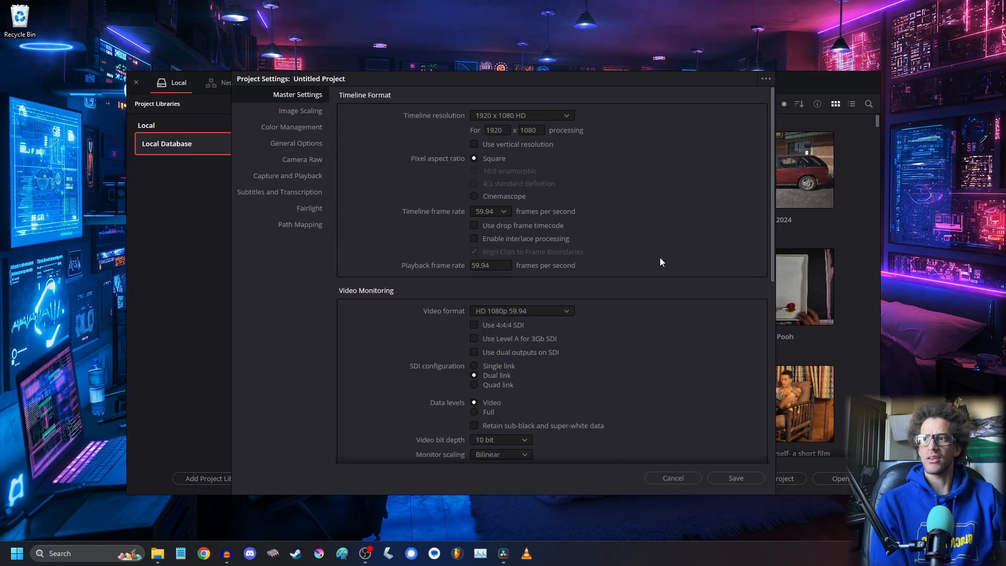
pyautogui.click(728, 480)
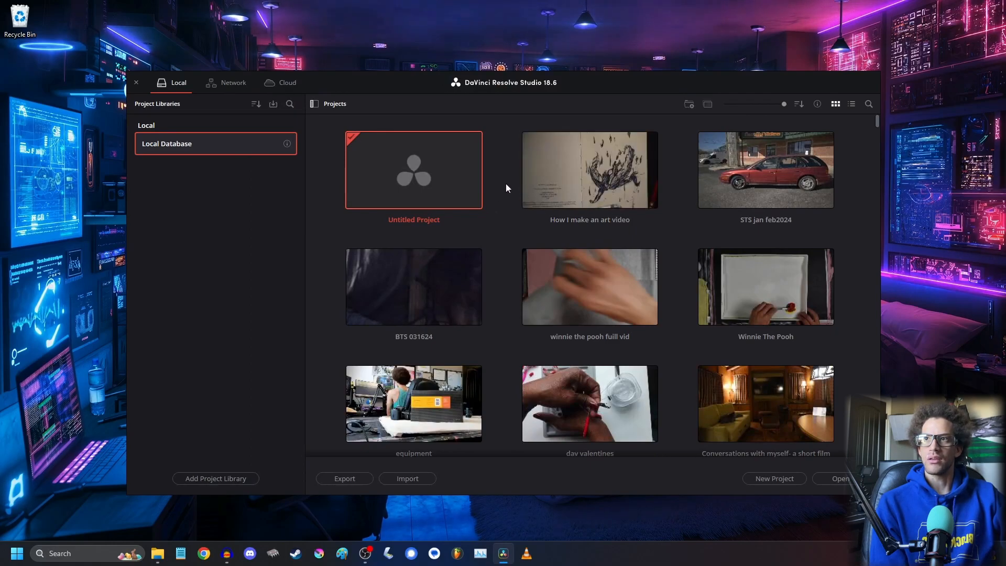
# - Open the untitled project and add a media pool bin named Top
pyautogui.doubleClick(430, 183)
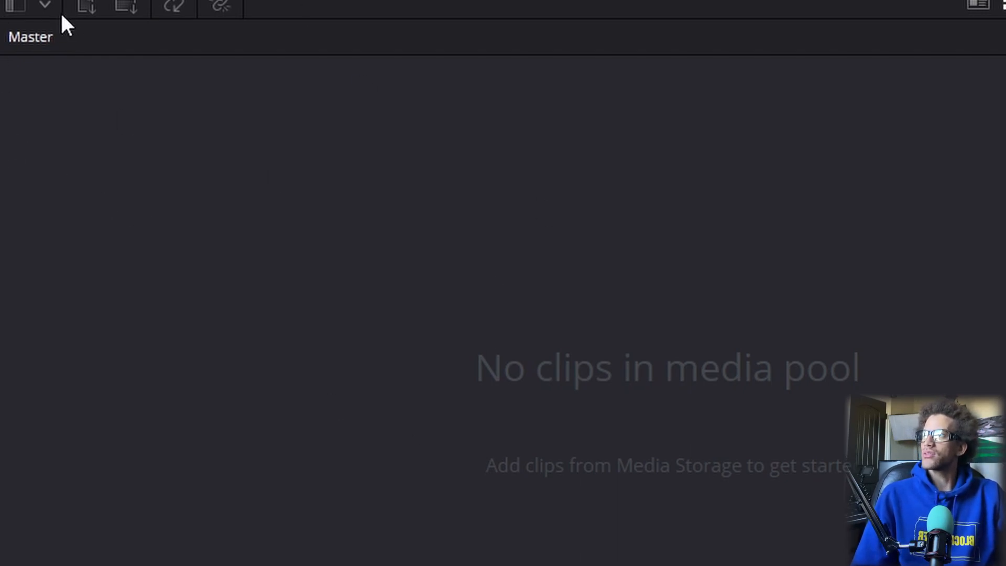
pyautogui.rightClick(140, 148)
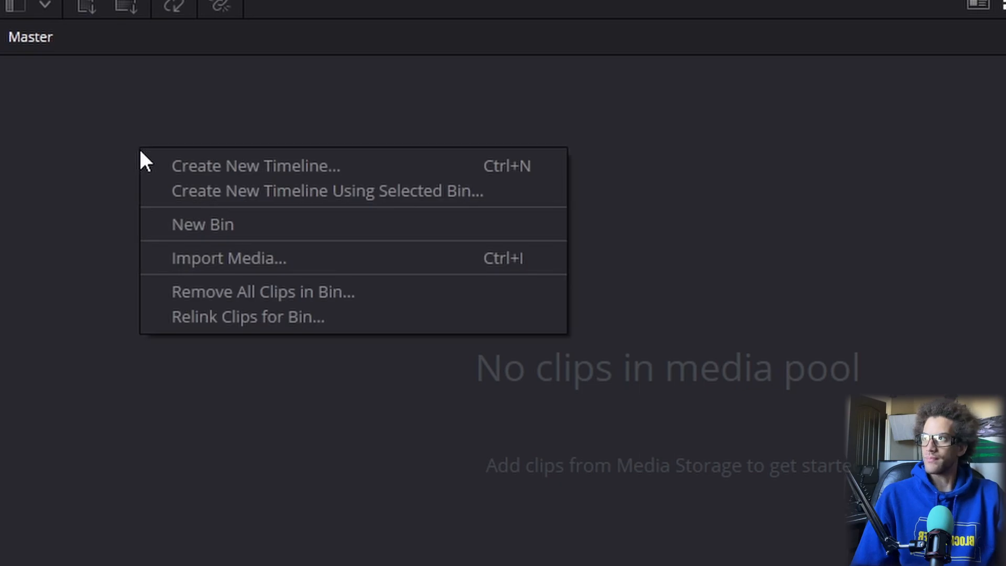
pyautogui.click(187, 231)
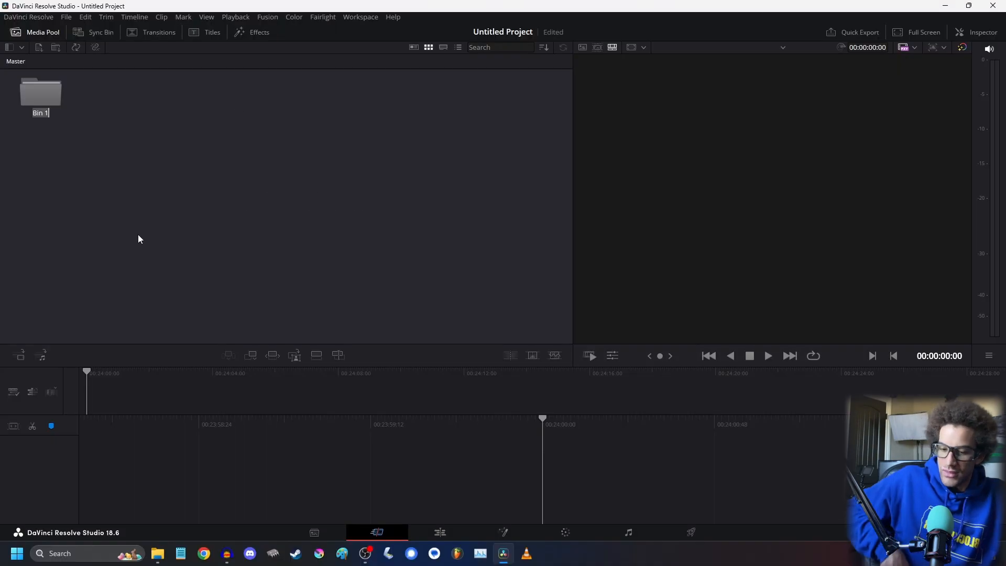
pyautogui.press('Return')
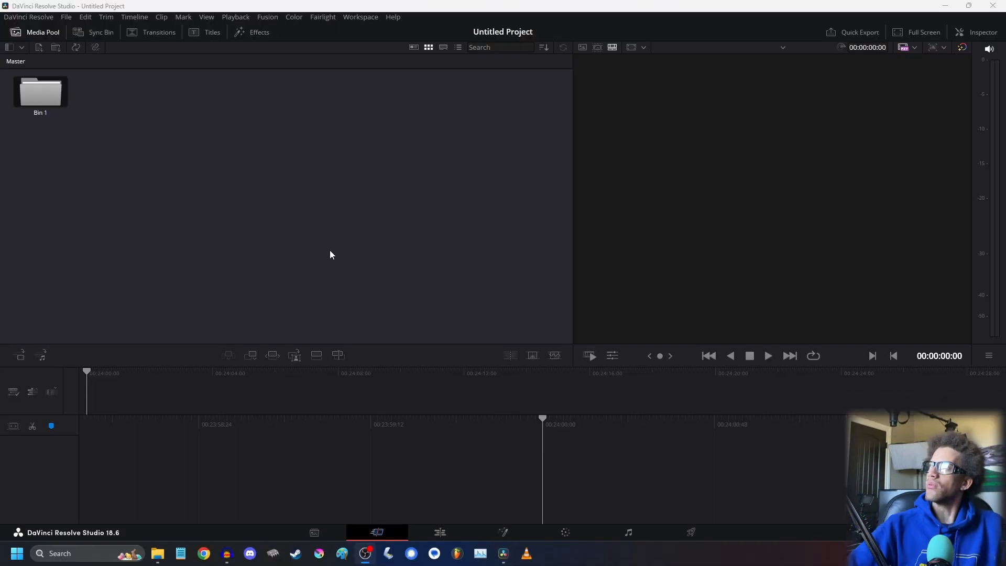
pyautogui.rightClick(41, 105)
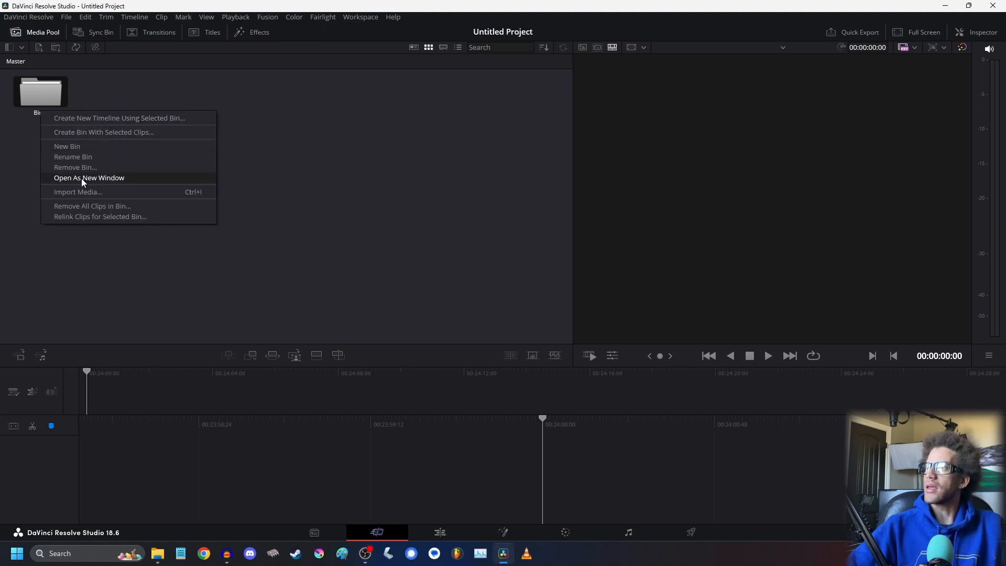
pyautogui.click(90, 156)
pyautogui.press('BackSpace')
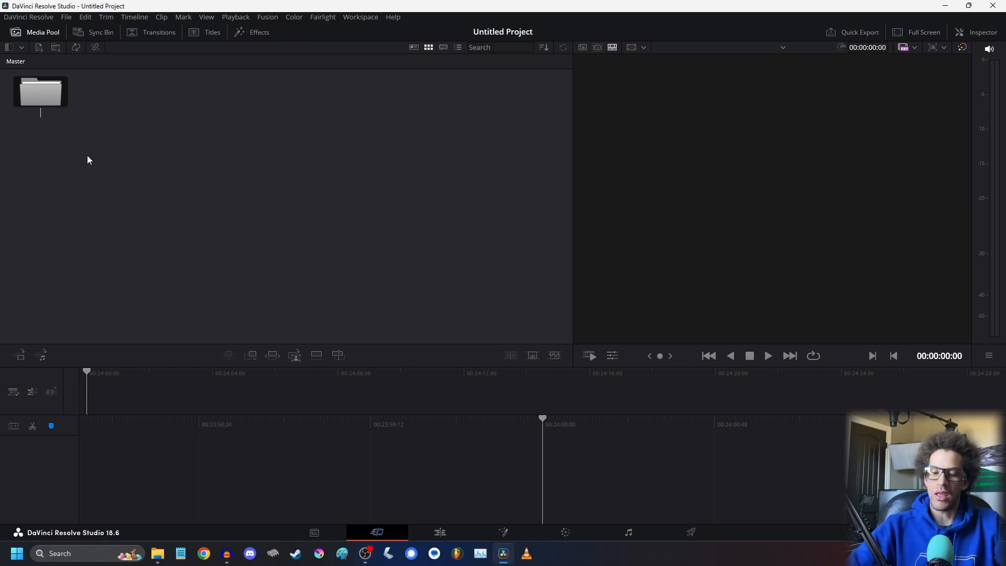
pyautogui.write('Top')
pyautogui.press('Return')
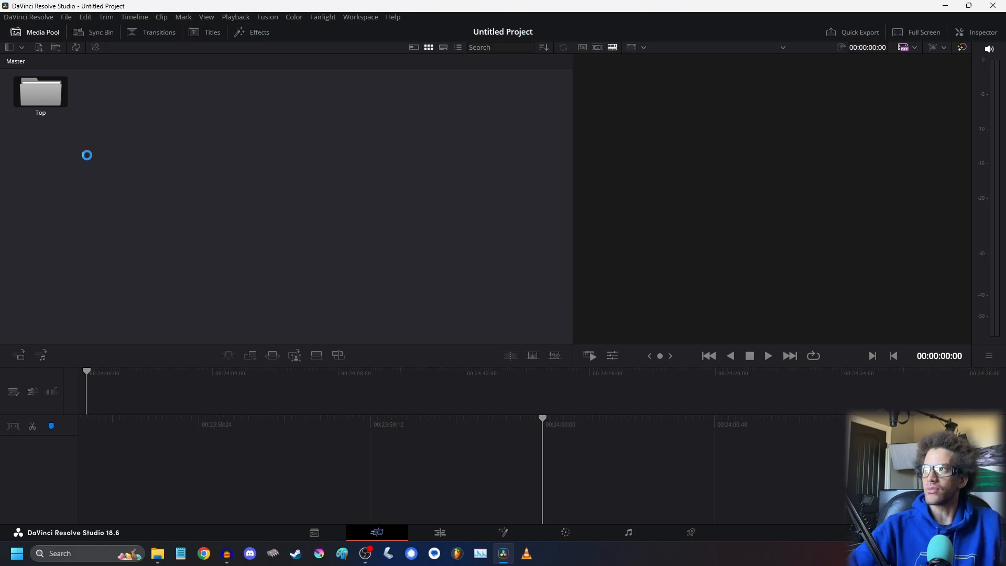
# - Add a second bin named Side to the Master bin
pyautogui.rightClick(150, 217)
pyautogui.click(190, 294)
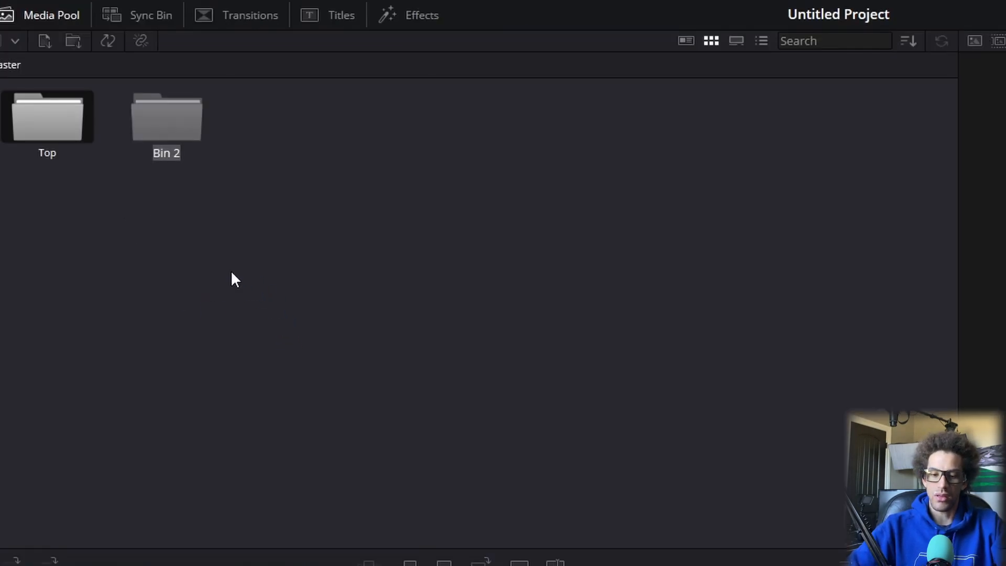
pyautogui.write('Side')
pyautogui.press('Return')
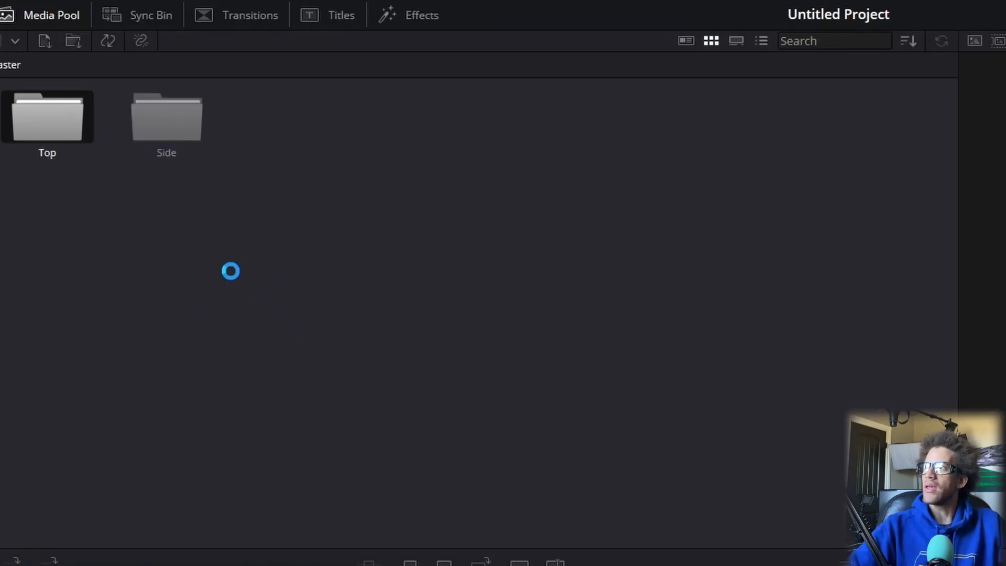
# - Add a third bin named Shorts to the Master bin
pyautogui.rightClick(87, 236)
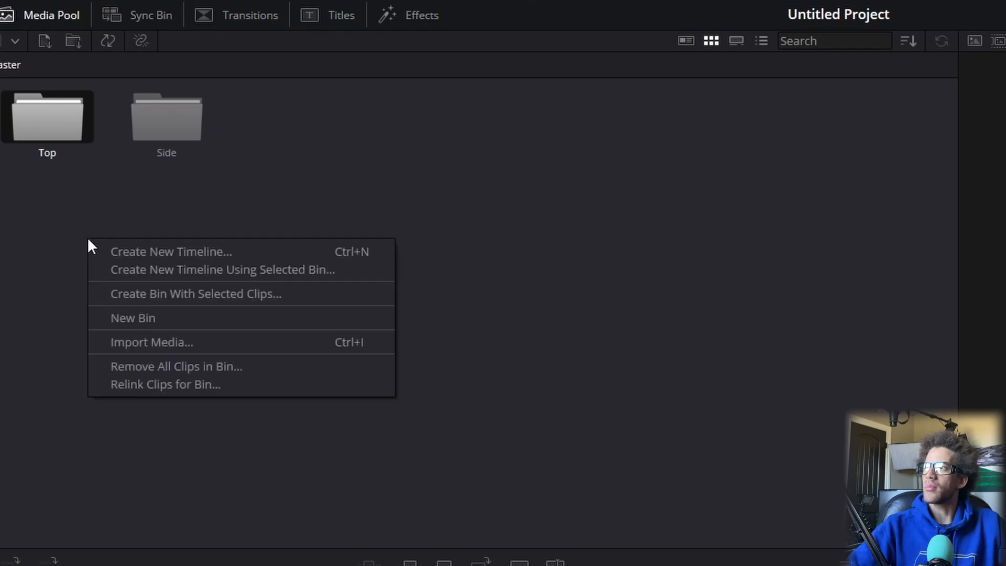
pyautogui.click(159, 316)
pyautogui.write('Front')
pyautogui.press('BackSpace')
pyautogui.press('BackSpace')
pyautogui.press('BackSpace')
pyautogui.press('BackSpace')
pyautogui.press('BackSpace')
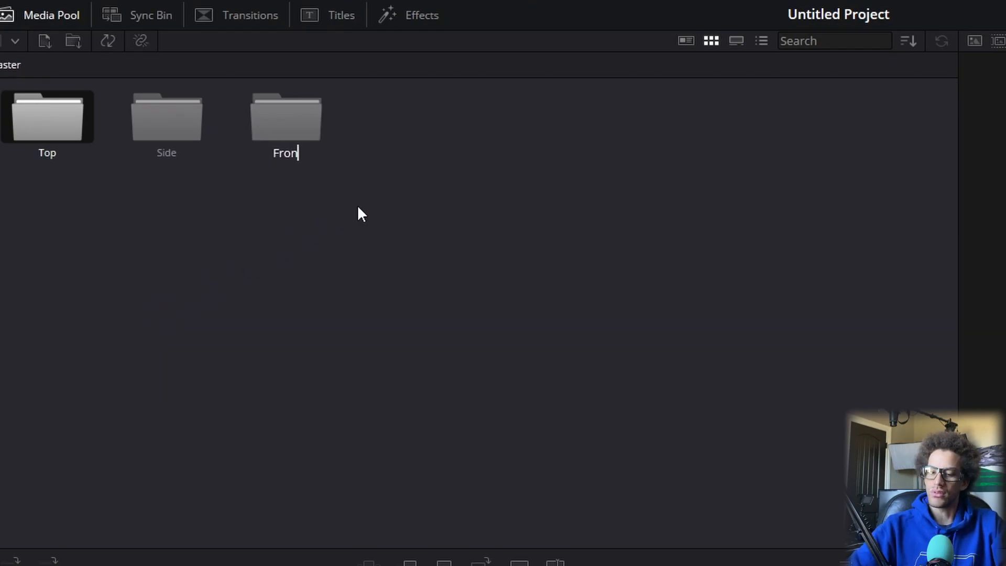
pyautogui.write('Shj')
pyautogui.press('BackSpace')
pyautogui.write('orts')
pyautogui.press('Return')
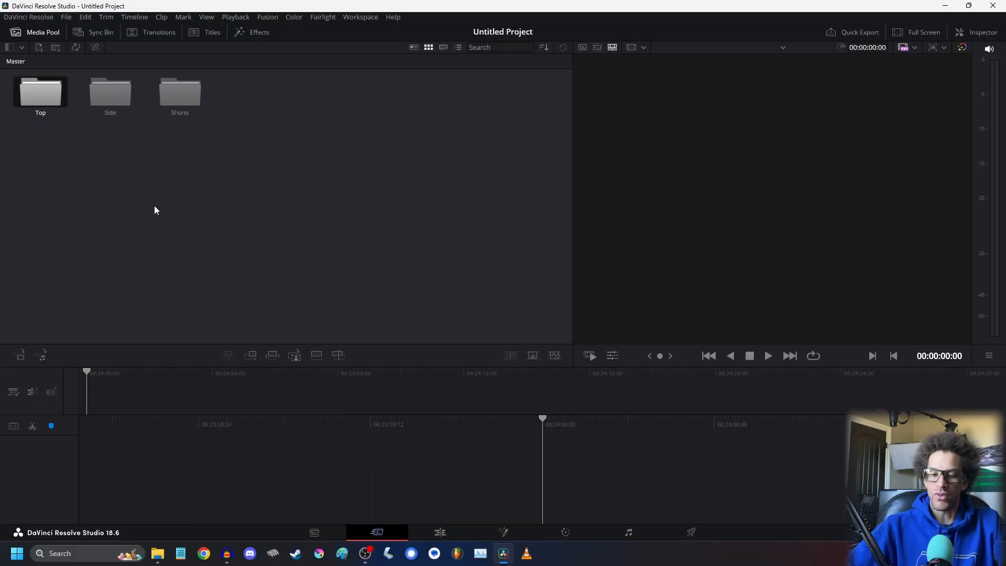
# - Import all files from the Shorts folder of "how to make video and short" and move them into the Shorts bin
pyautogui.click(108, 227)
pyautogui.hotkey('ctrl', 'i')
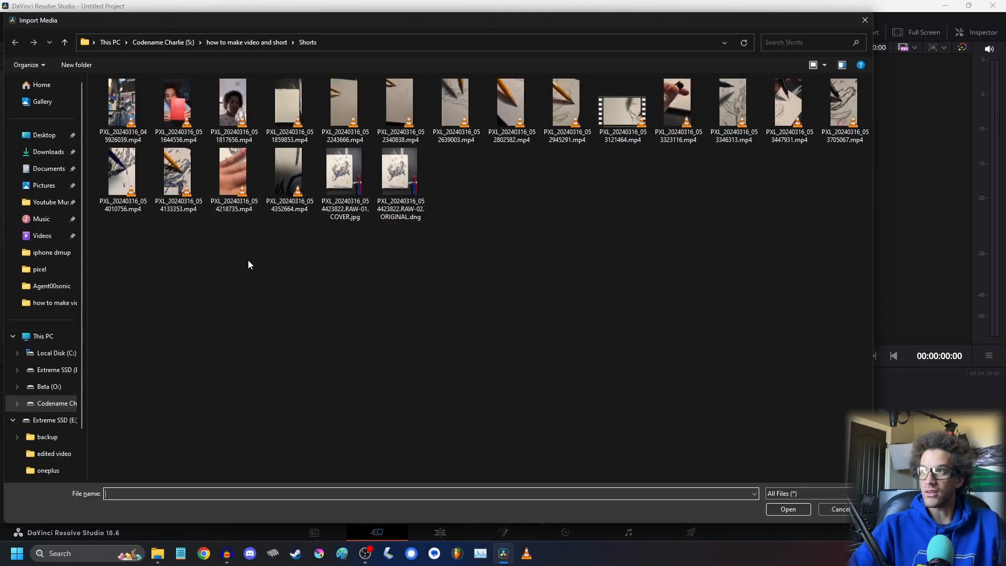
pyautogui.click(239, 42)
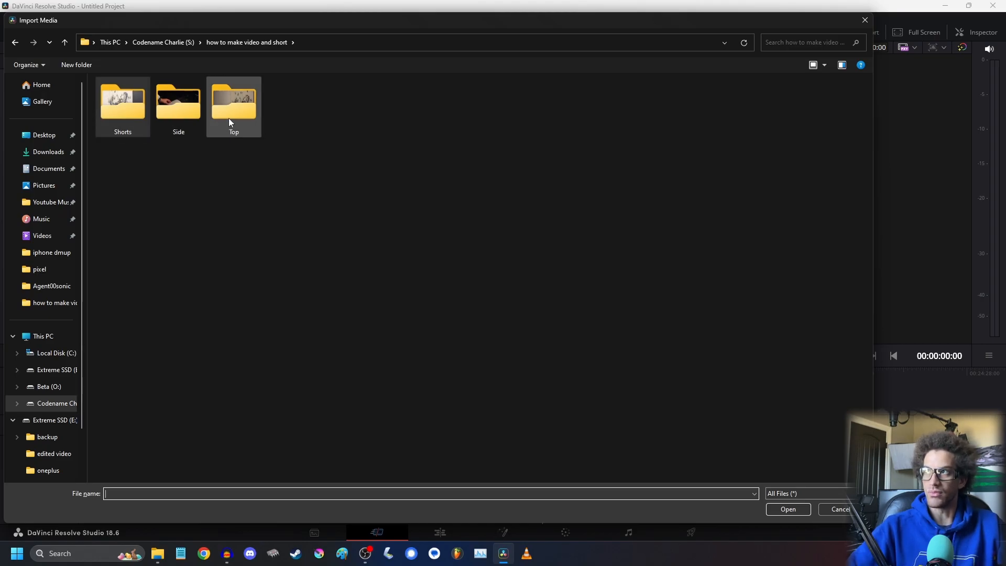
pyautogui.doubleClick(129, 118)
pyautogui.moveTo(861, 267); pyautogui.dragTo(139, 77)
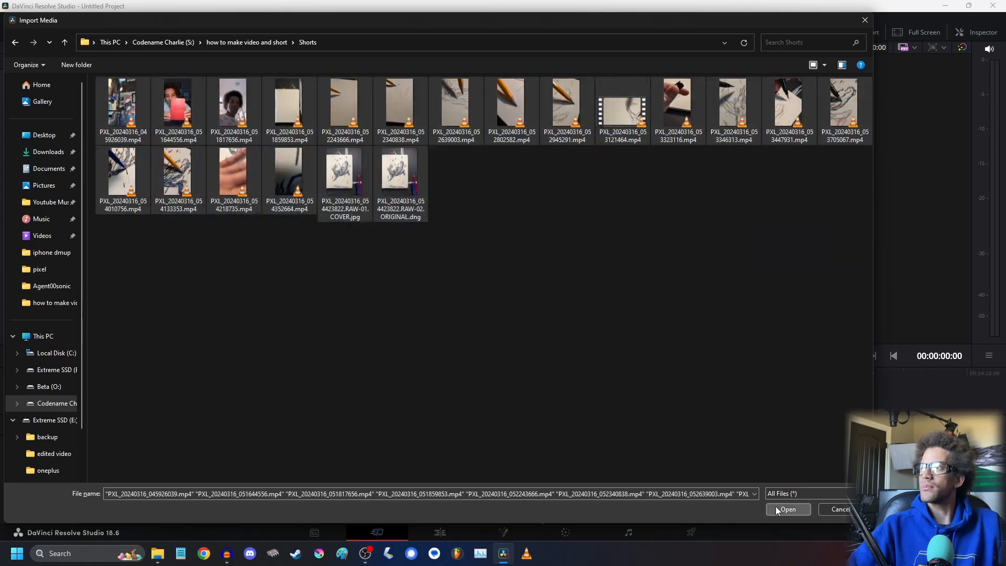
pyautogui.click(776, 507)
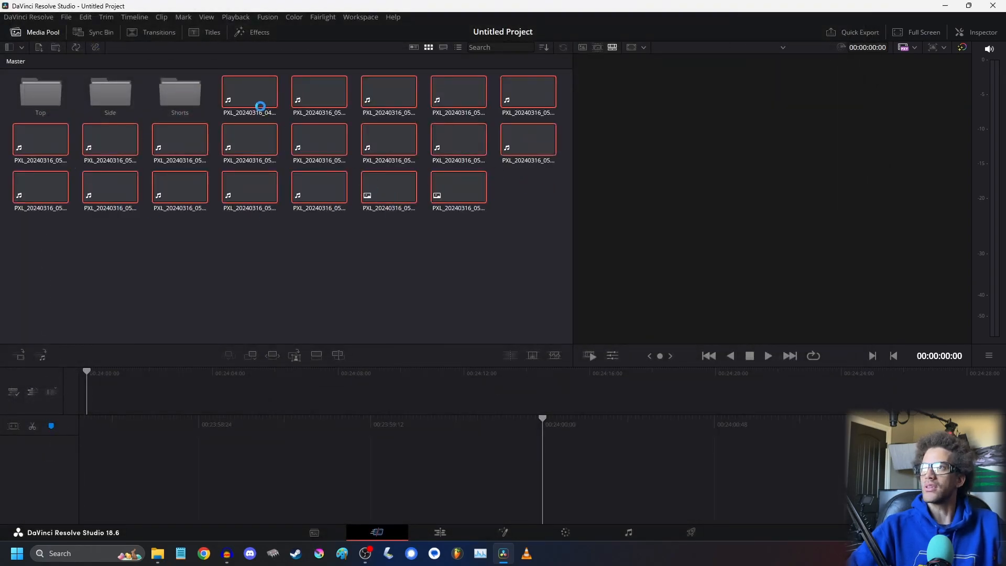
pyautogui.moveTo(243, 97); pyautogui.dragTo(179, 95)
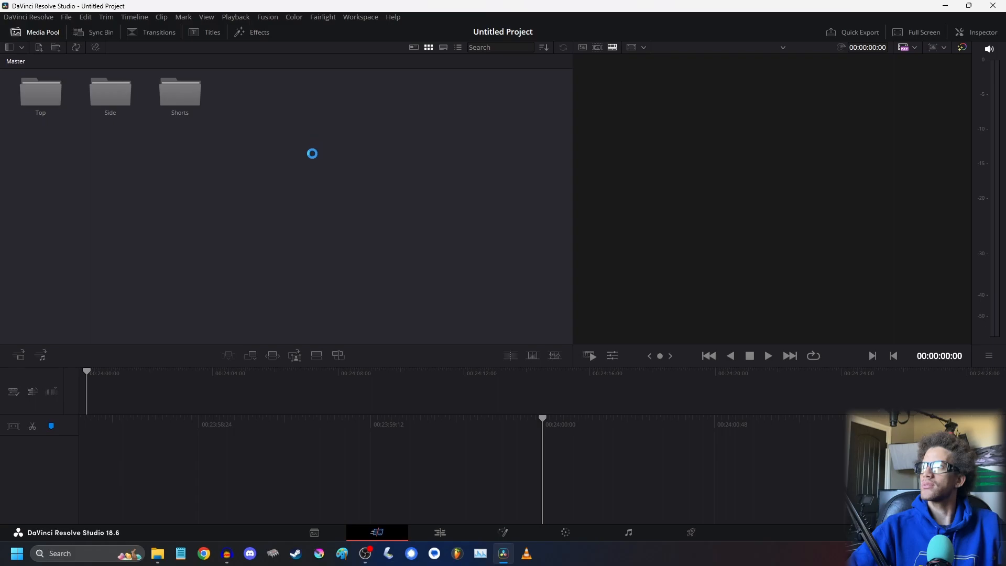
# - Import all clips from the Side folder of "how to make video and short" into the Side bin
pyautogui.doubleClick(110, 99)
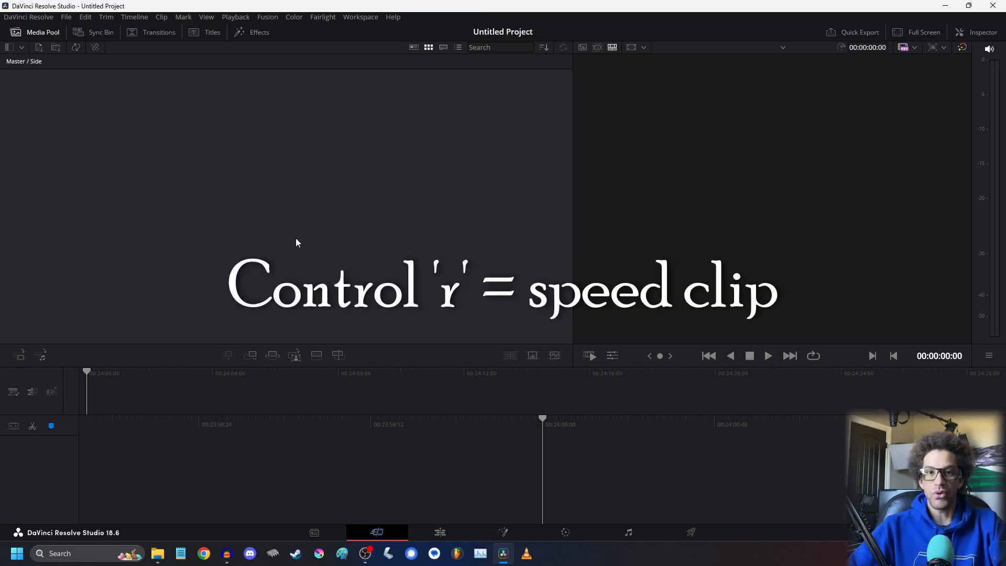
pyautogui.hotkey('ctrl', 'i')
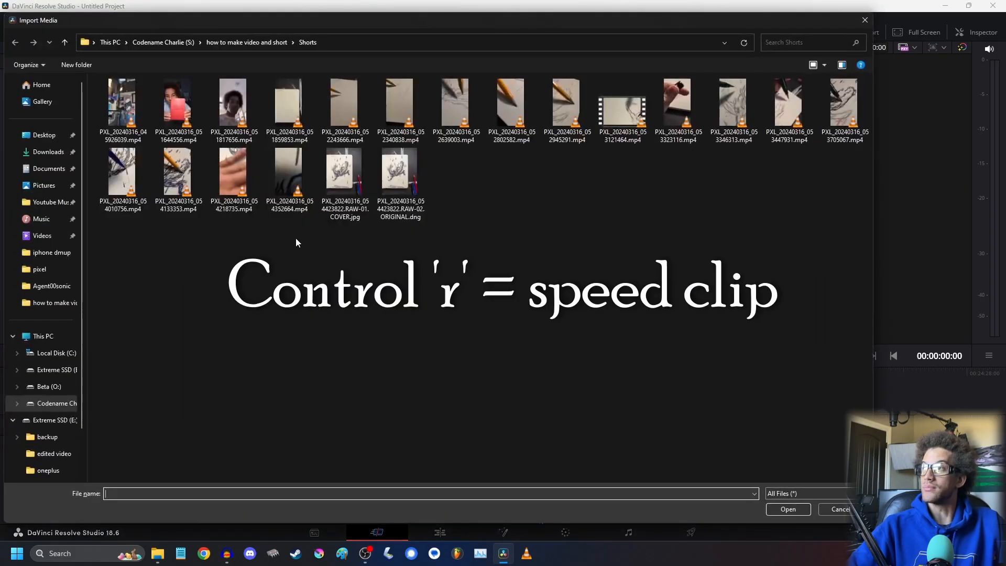
pyautogui.click(258, 43)
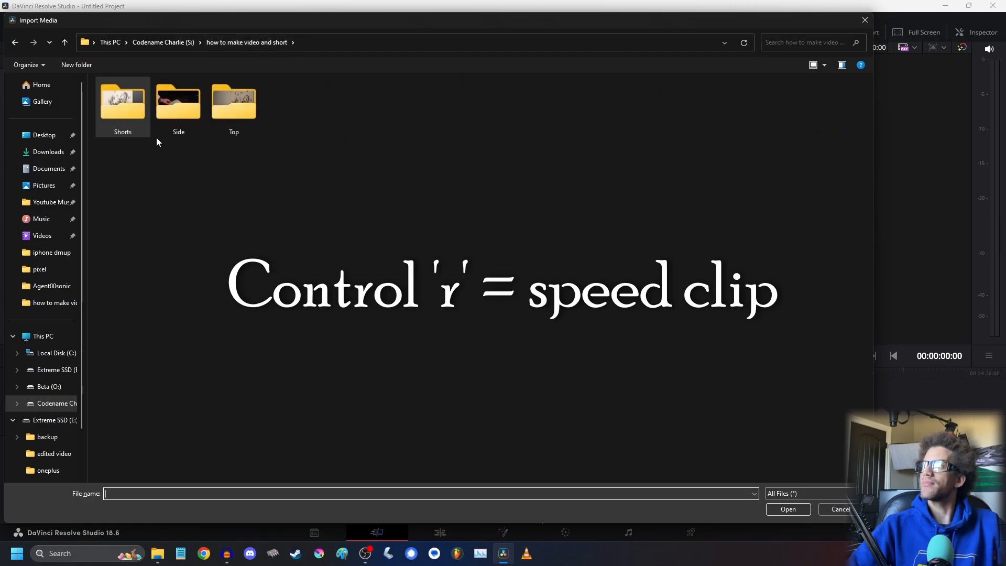
pyautogui.doubleClick(196, 123)
pyautogui.moveTo(586, 163); pyautogui.dragTo(114, 98)
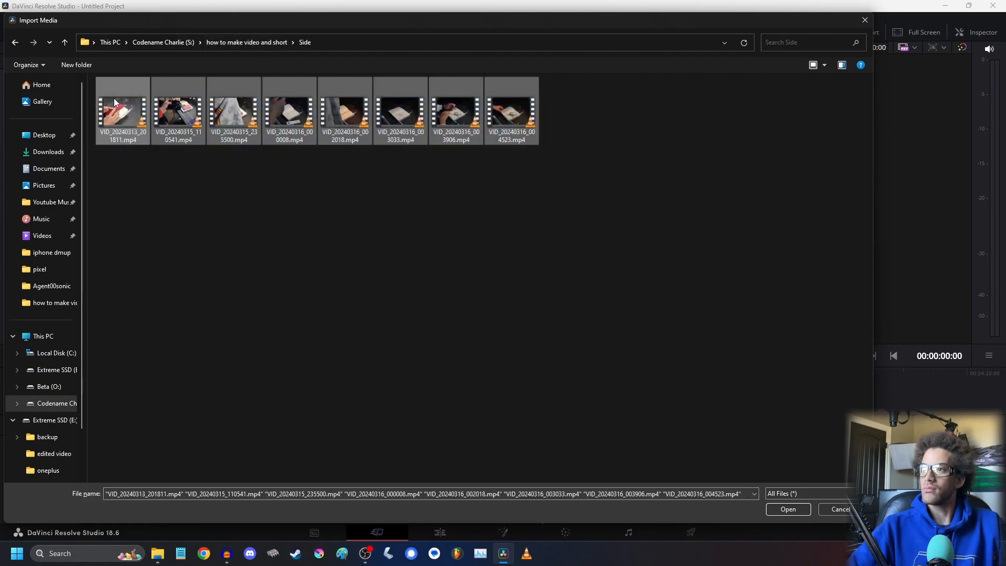
pyautogui.press('Return')
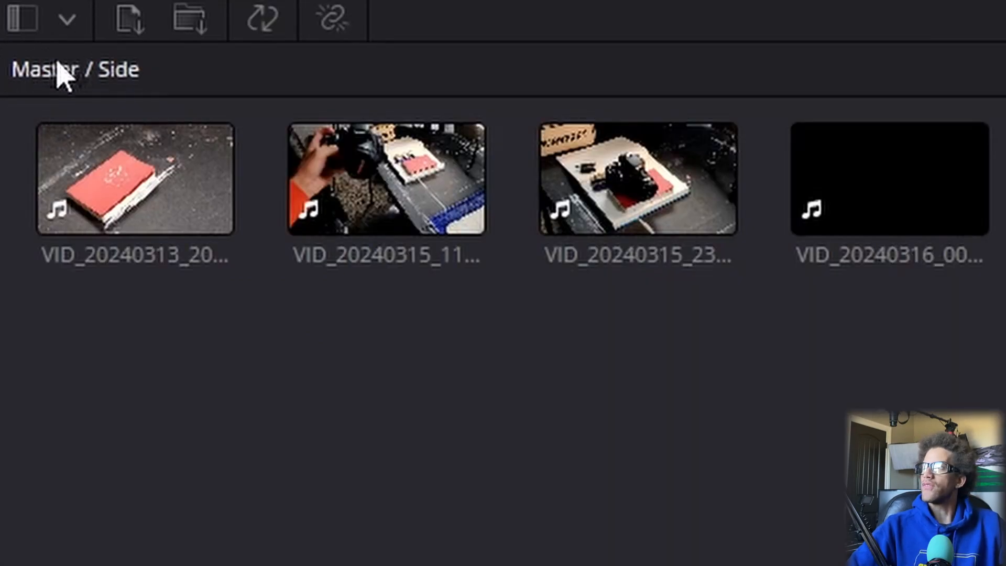
# - Import all clips from the Top folder of "how to make video and short" into the Top bin
pyautogui.click(61, 69)
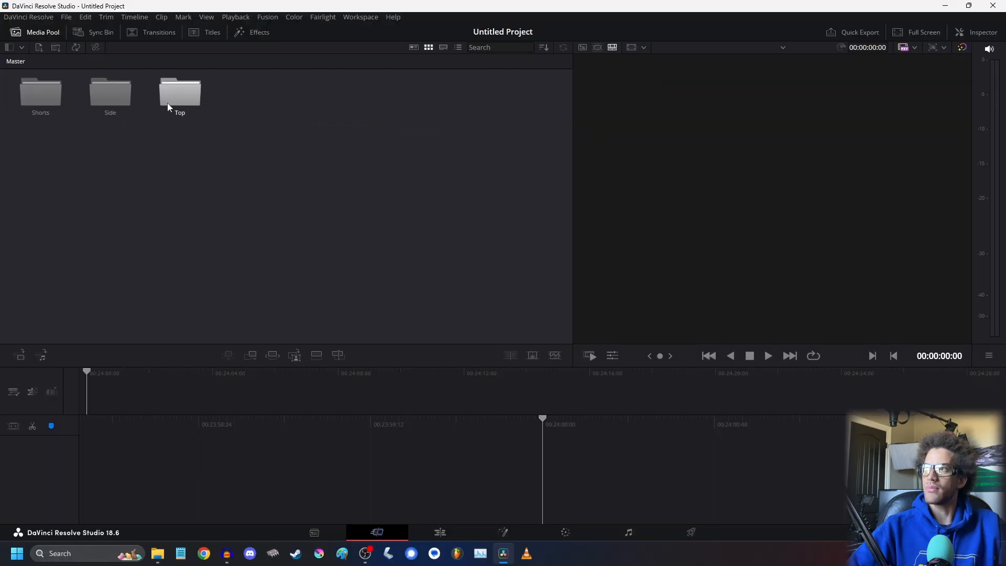
pyautogui.doubleClick(168, 105)
pyautogui.hotkey('ctrl', 'i')
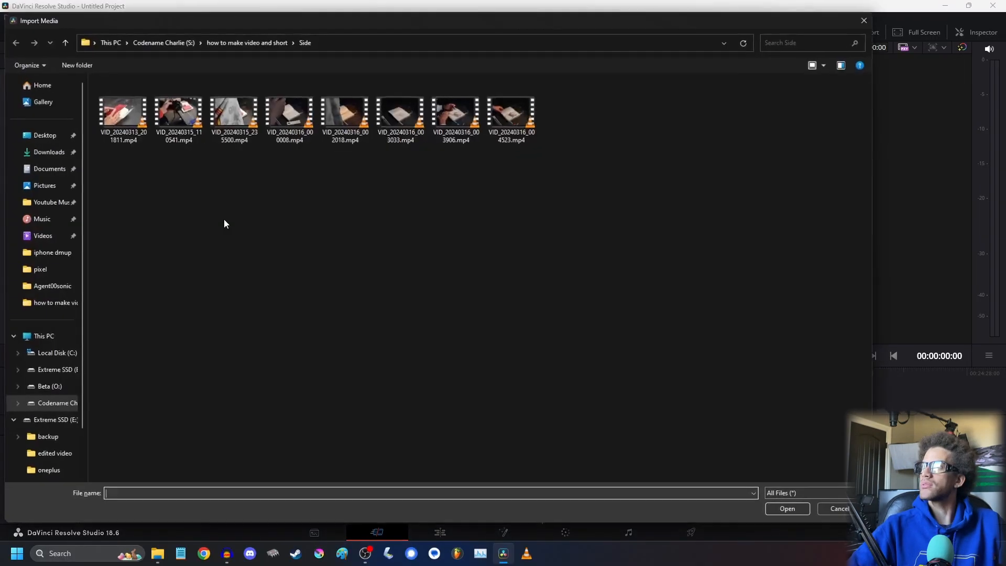
pyautogui.click(234, 42)
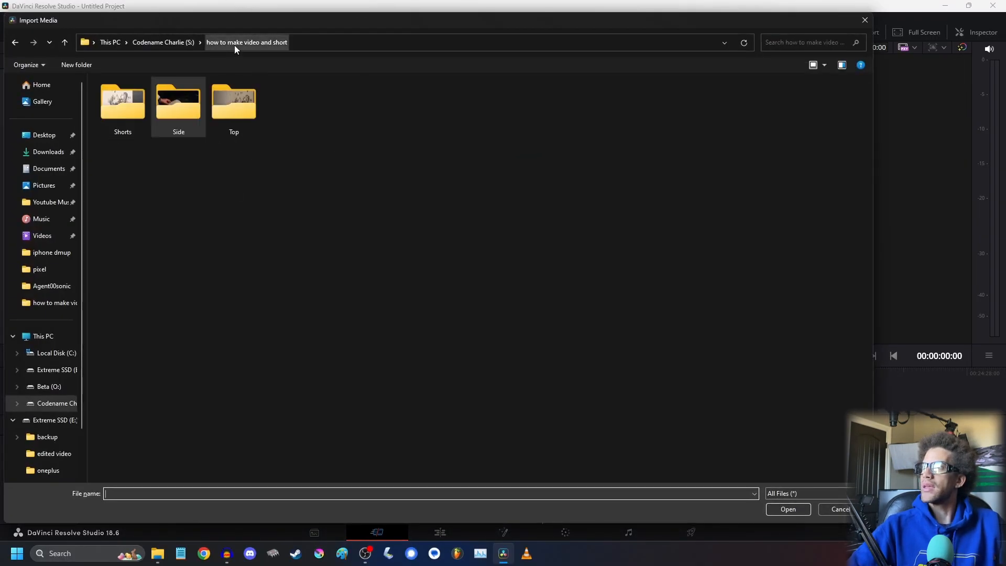
pyautogui.doubleClick(241, 104)
pyautogui.moveTo(313, 149); pyautogui.dragTo(115, 104)
pyautogui.press('Return')
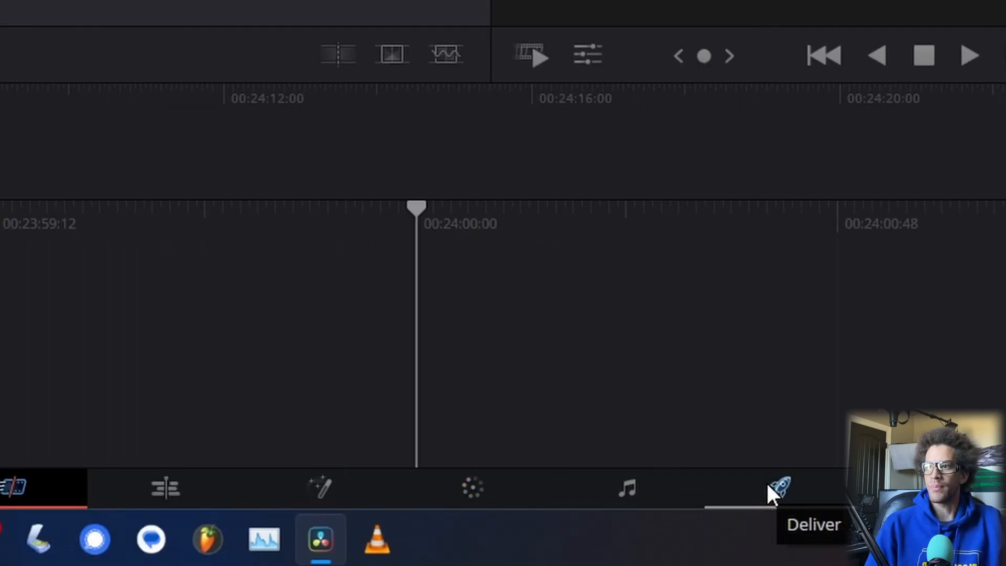
# - Switch to the Edit page and view the clips in the Side bin and the Shorts bin
pyautogui.click(152, 483)
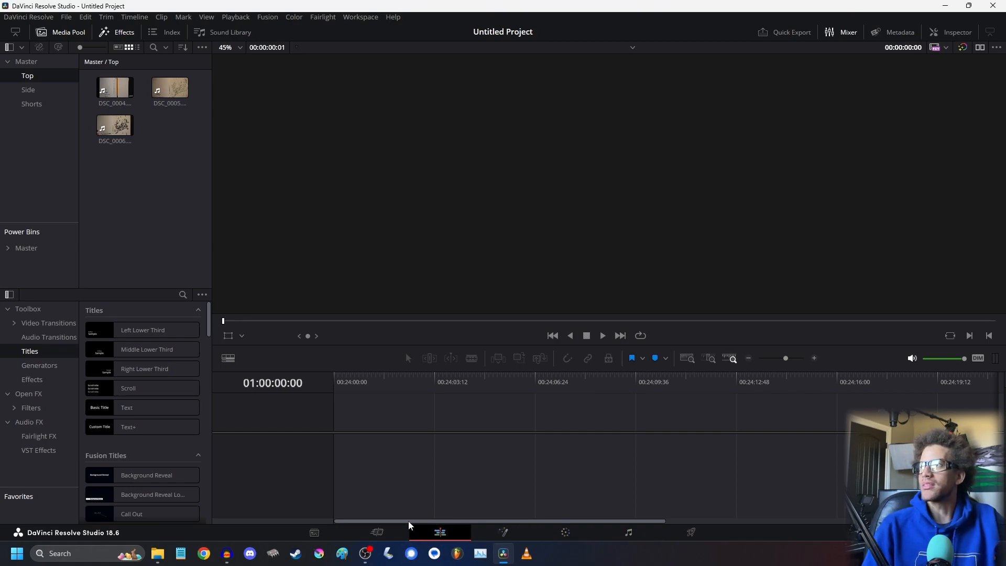
pyautogui.click(33, 90)
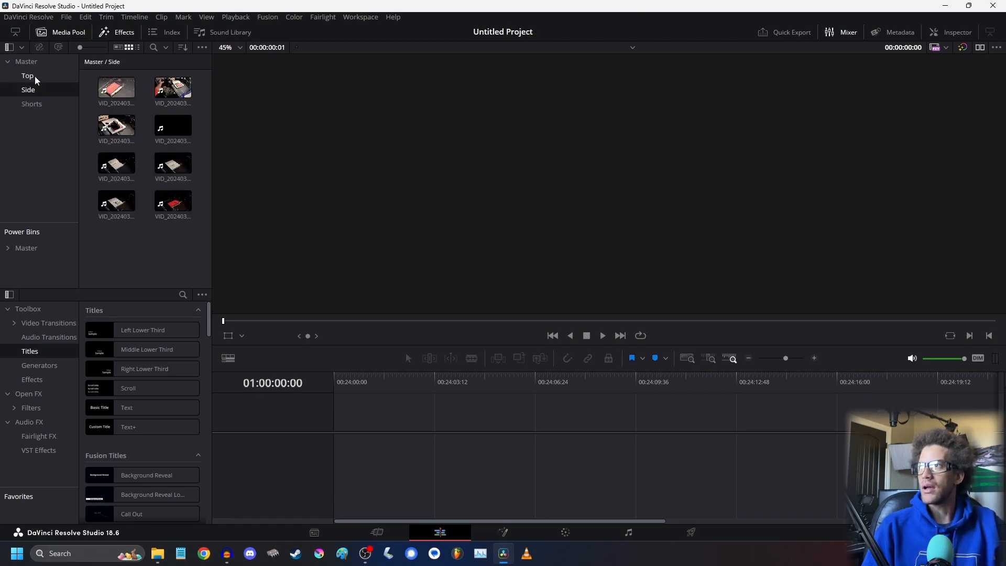
pyautogui.click(24, 108)
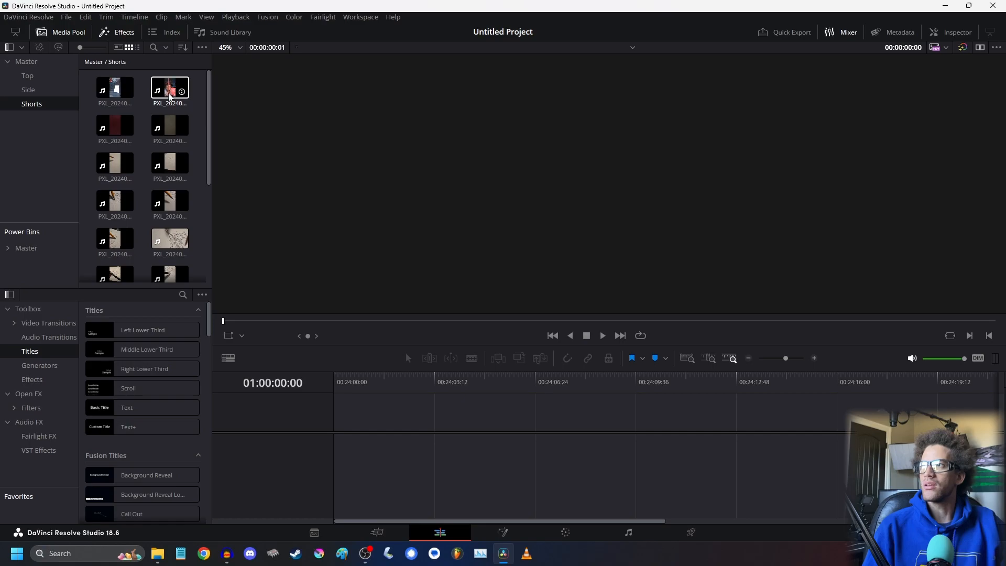
# - Preview PXL_20240316_051644556.mp4 from the Shorts bin with sound on, then mute playback and return to the clip's start
pyautogui.click(163, 98)
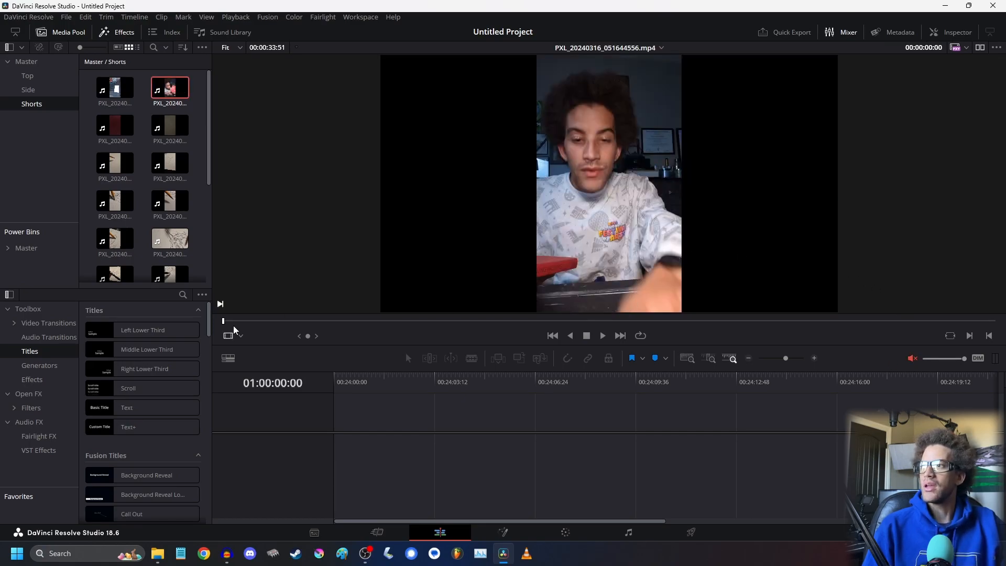
pyautogui.moveTo(233, 325); pyautogui.dragTo(191, 294)
pyautogui.click(603, 335)
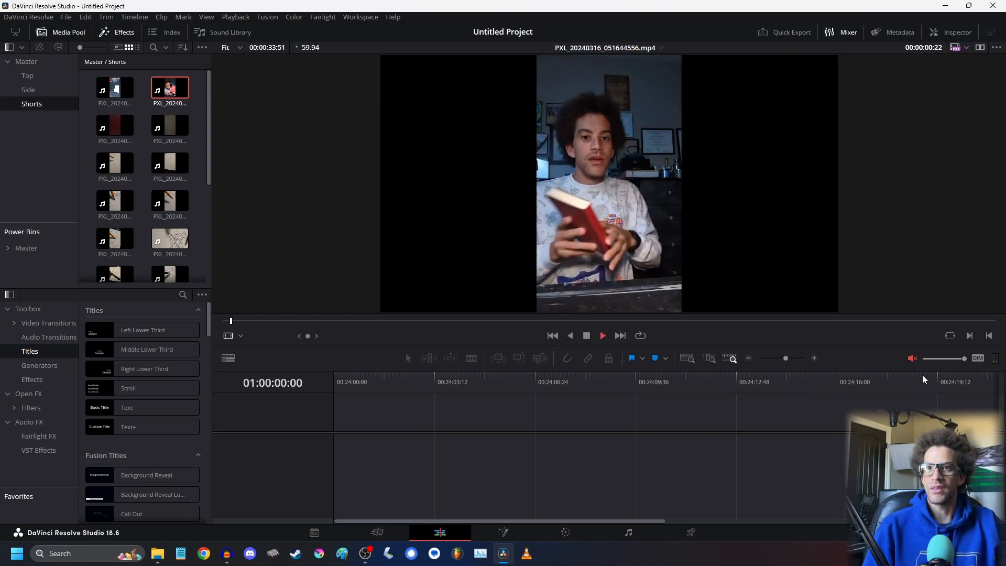
pyautogui.click(912, 359)
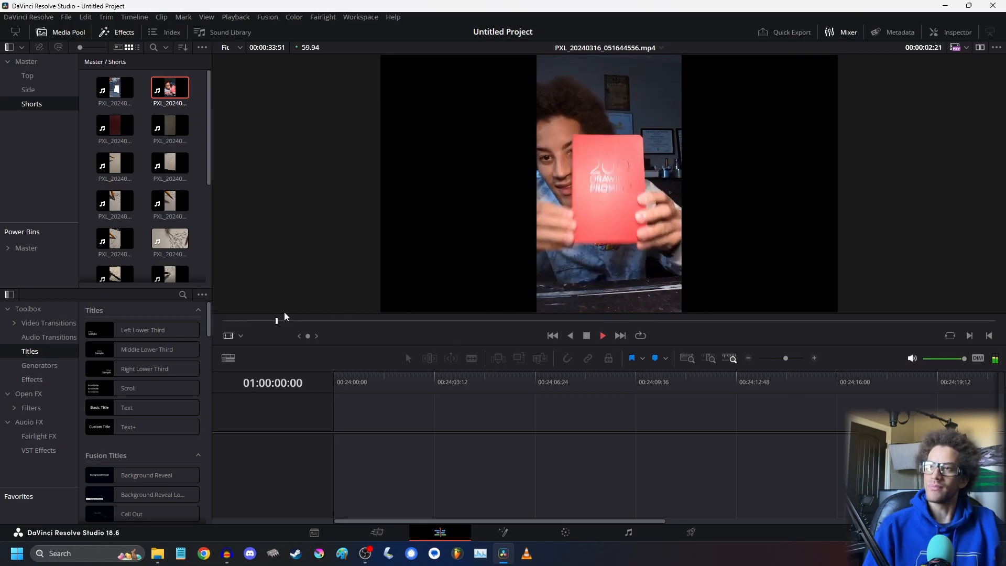
pyautogui.click(587, 336)
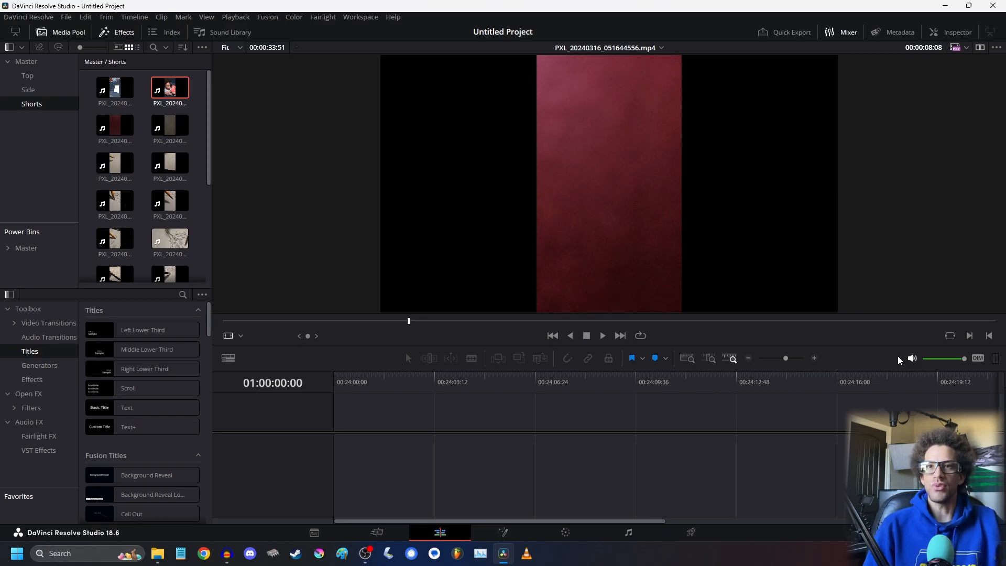
pyautogui.click(912, 358)
pyautogui.press('Home')
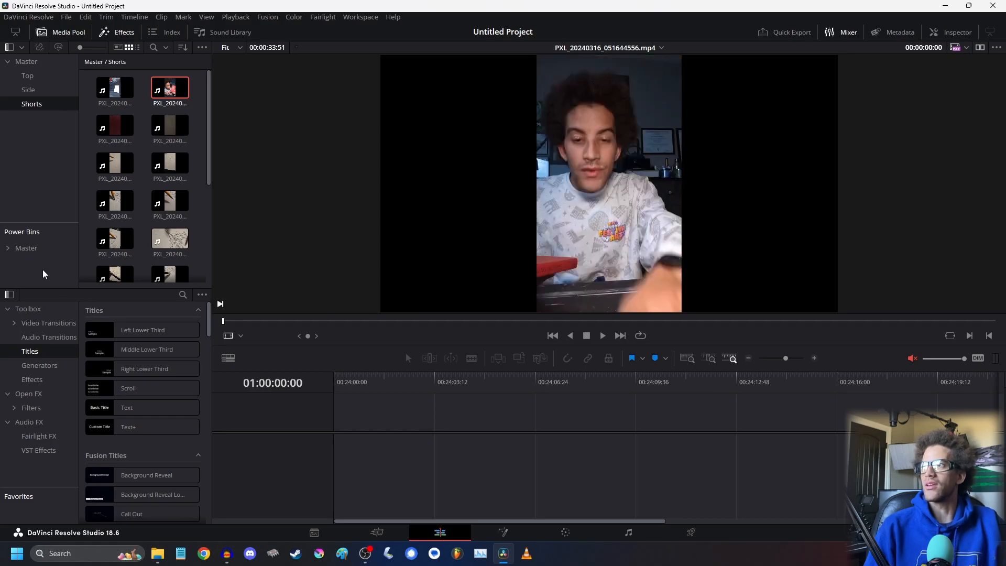
# - Place the first Shorts clip, PXL_20240316_045926039.mp4, at the start of a timeline and select it
pyautogui.click(115, 88)
pyautogui.moveTo(236, 322); pyautogui.dragTo(82, 325)
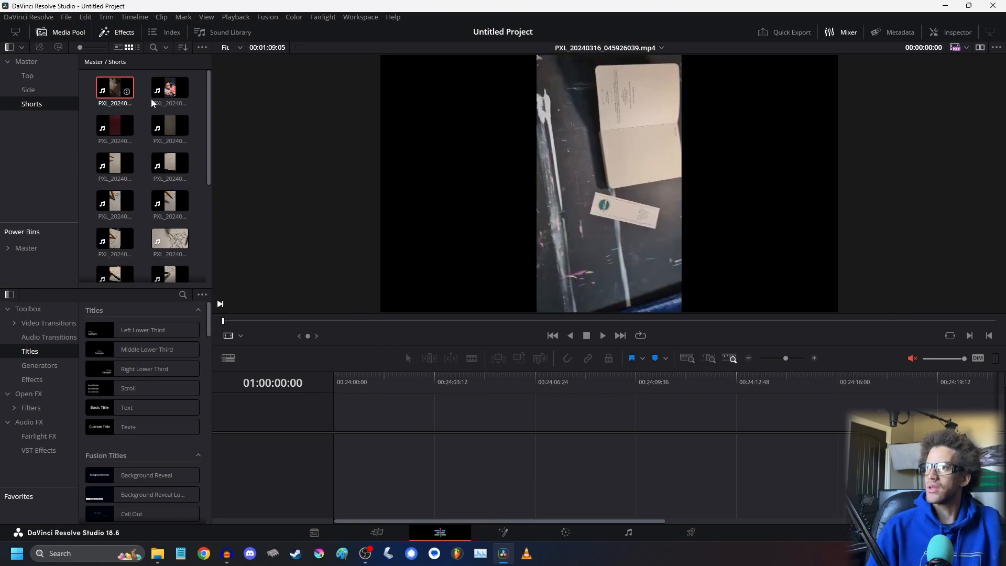
pyautogui.moveTo(115, 89); pyautogui.dragTo(344, 448)
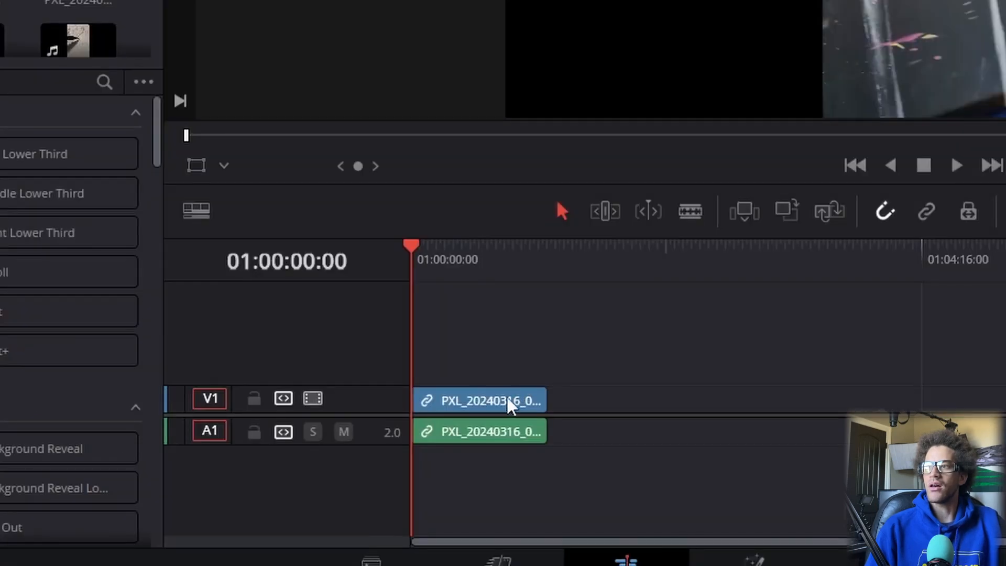
pyautogui.click(379, 452)
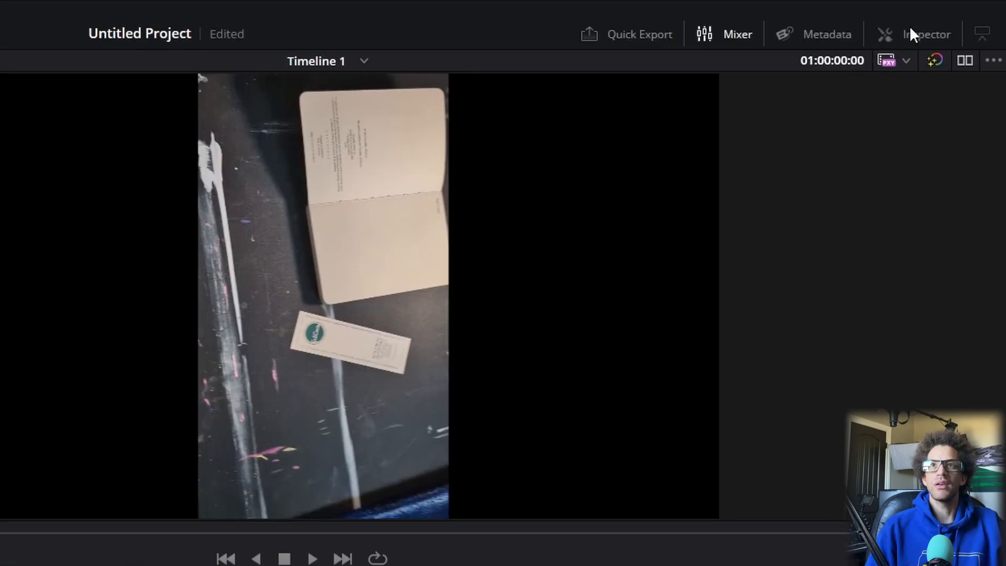
# - Set the rotation angle of the selected timeline clip to 90 in its Transform properties
pyautogui.click(890, 51)
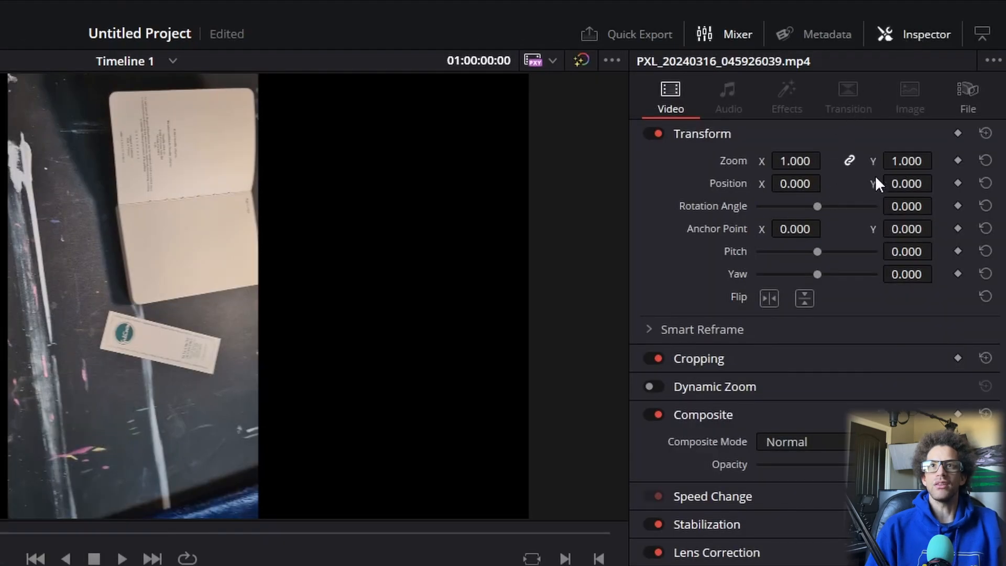
pyautogui.moveTo(903, 202); pyautogui.dragTo(948, 205)
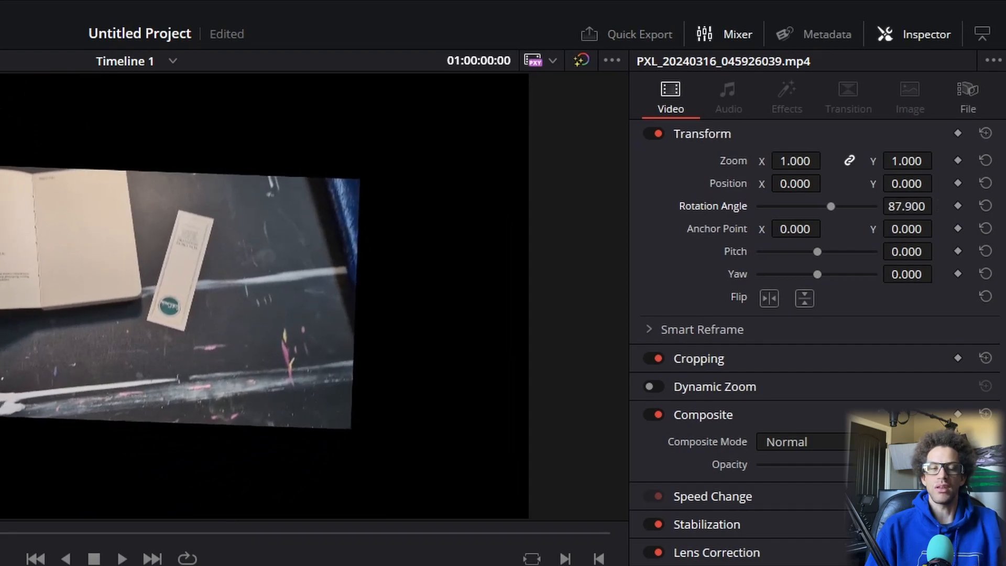
pyautogui.press('BackSpace')
pyautogui.press('BackSpace')
pyautogui.press('BackSpace')
pyautogui.press('BackSpace')
pyautogui.press('BackSpace')
pyautogui.press('BackSpace')
pyautogui.write('90')
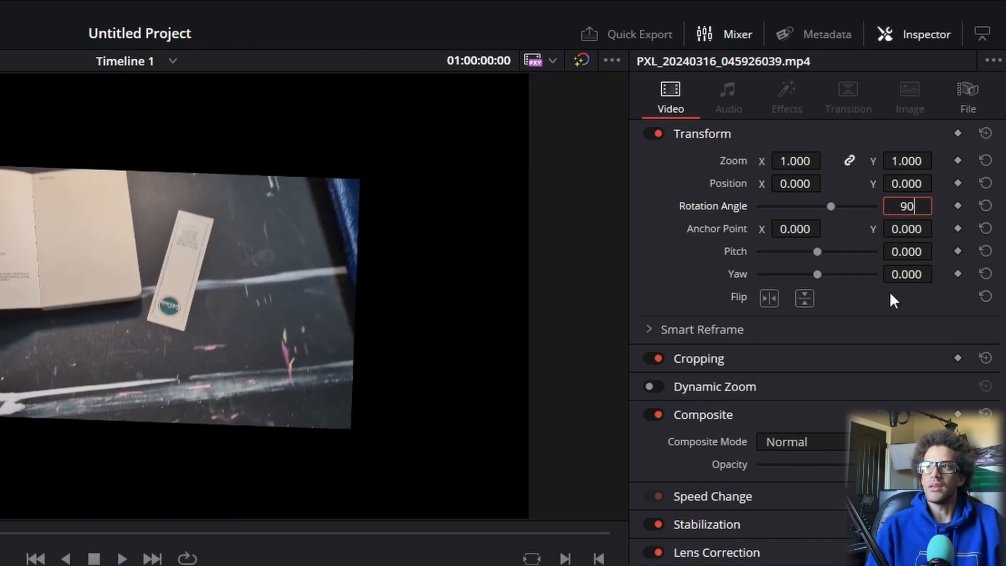
pyautogui.press('Return')
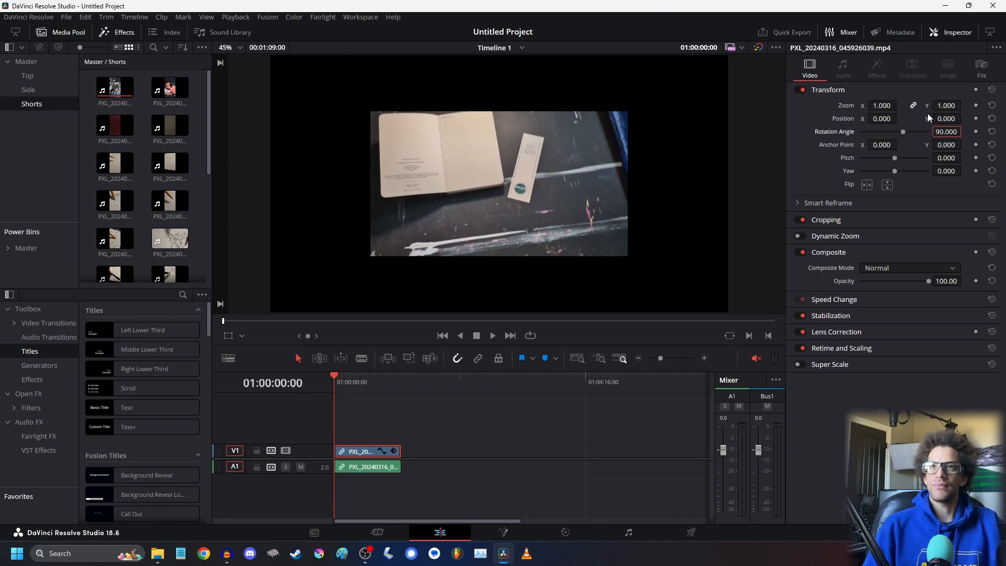
# - Set the clip's linked X and Y zoom to 1.800 so it fills the frame, and close the Inspector
pyautogui.moveTo(881, 106); pyautogui.dragTo(922, 105)
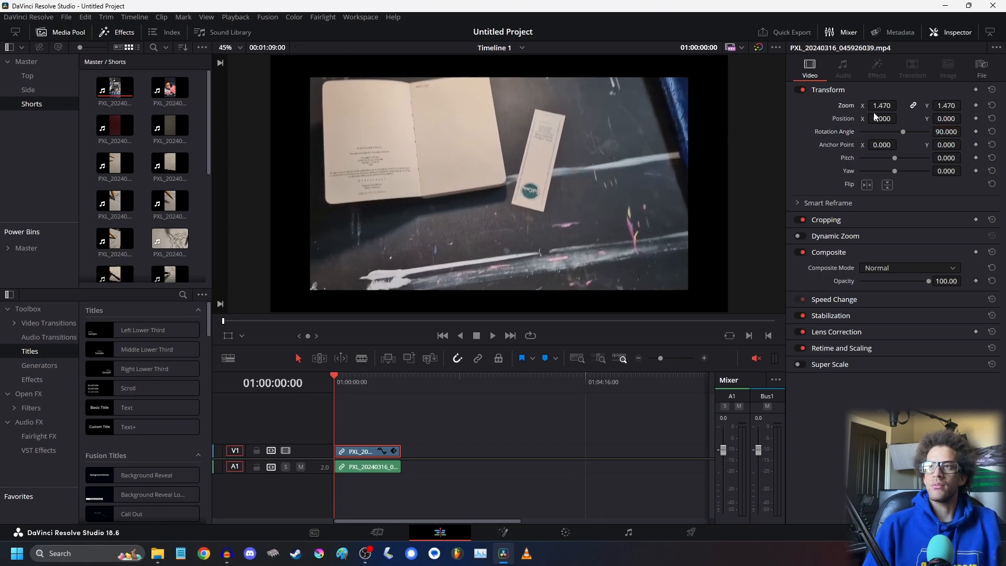
pyautogui.scroll(-3, 565, 169)
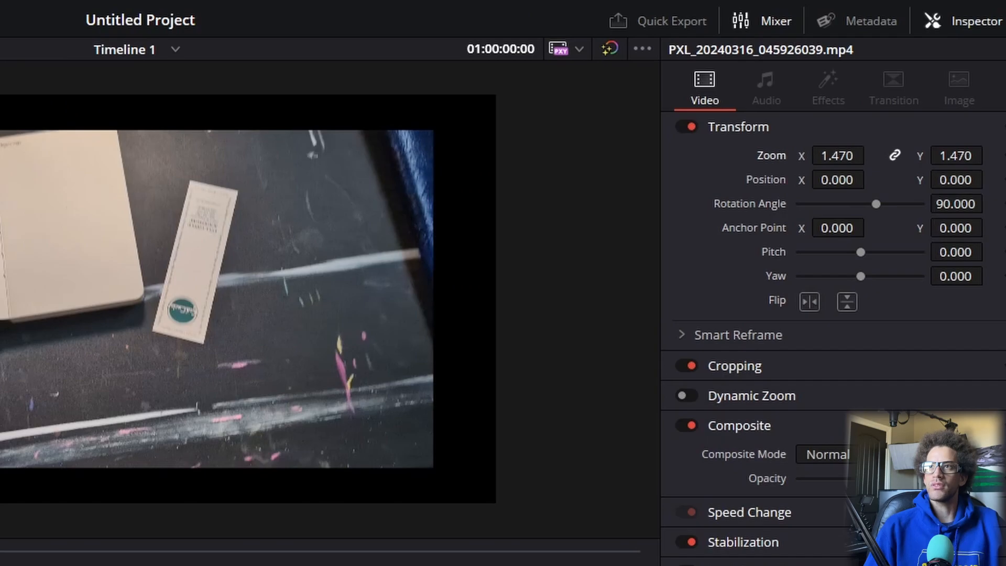
pyautogui.moveTo(837, 155); pyautogui.dragTo(881, 155)
pyautogui.doubleClick(843, 153)
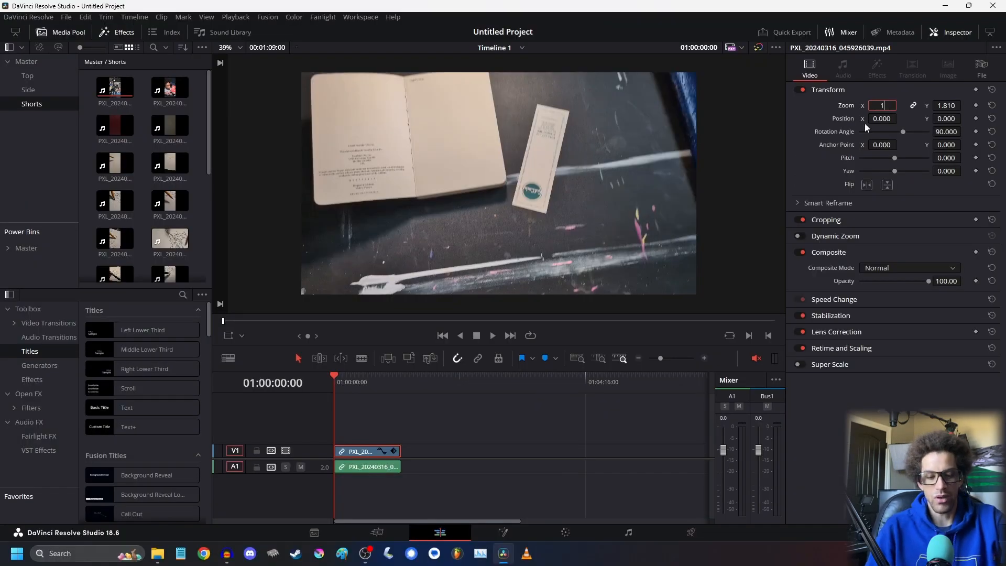
pyautogui.press('Return')
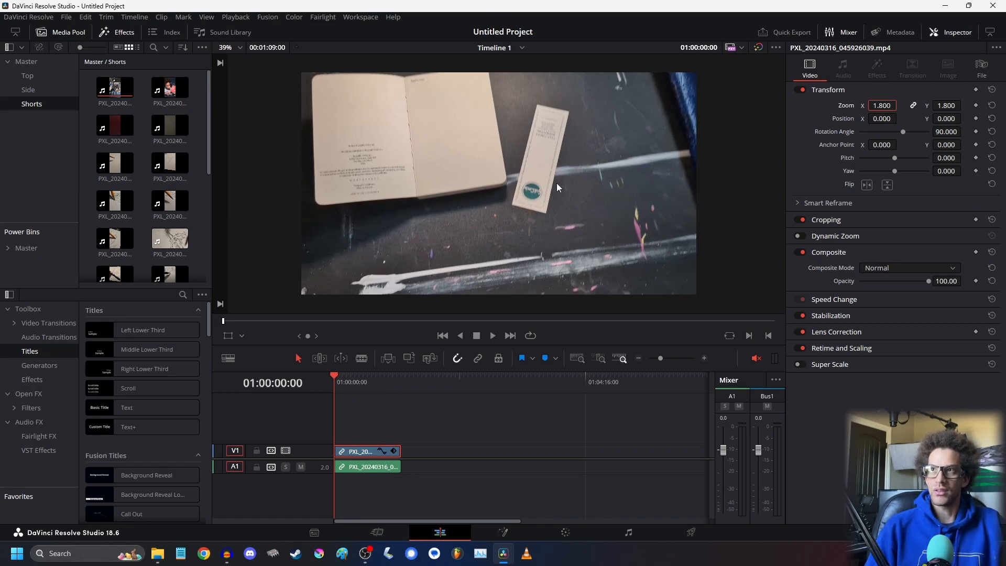
pyautogui.click(947, 32)
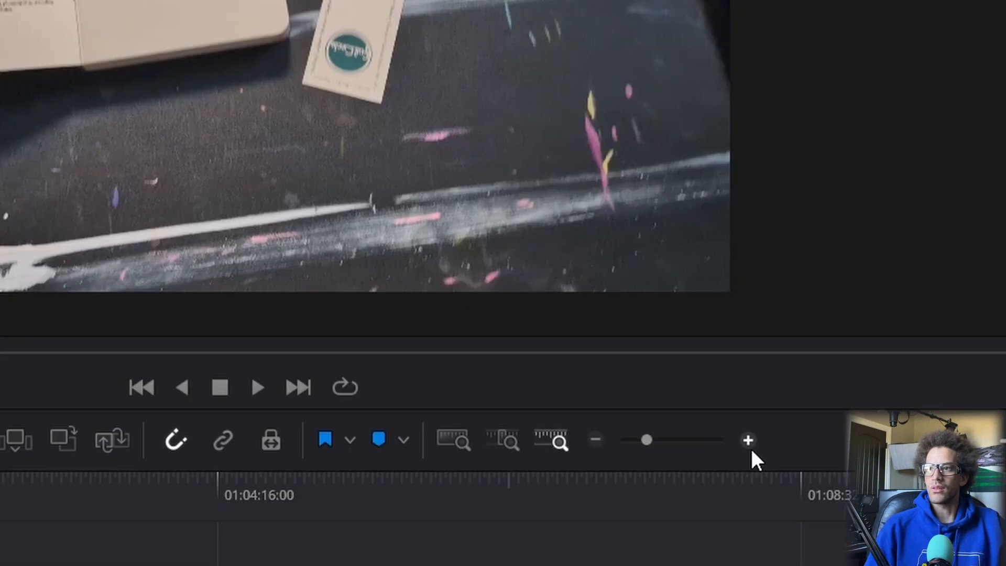
# - Examine the timeline zoom modes, comparing full extent, detail and custom zoom as well as stepwise zooming in and out
pyautogui.click(814, 358)
pyautogui.click(814, 359)
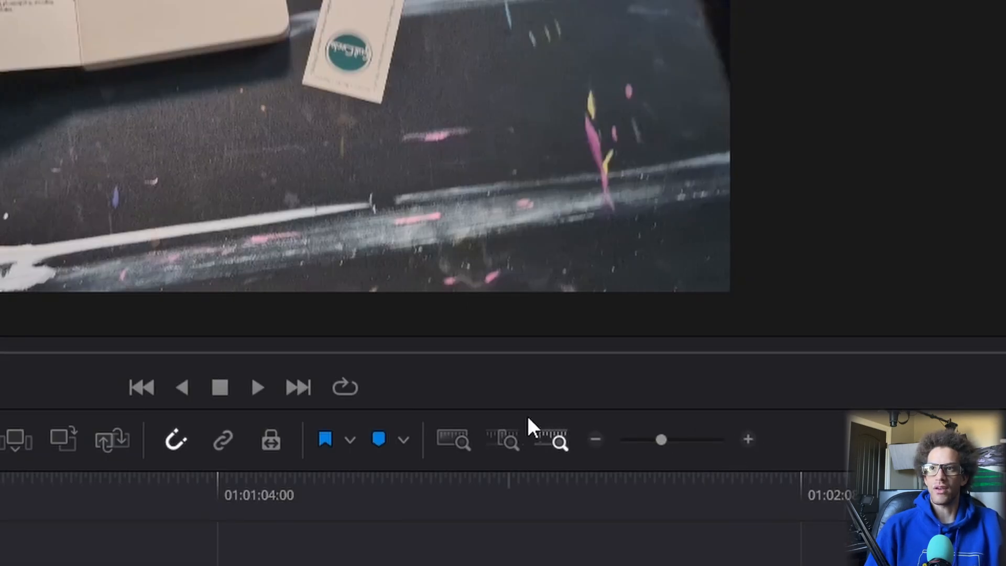
pyautogui.click(507, 442)
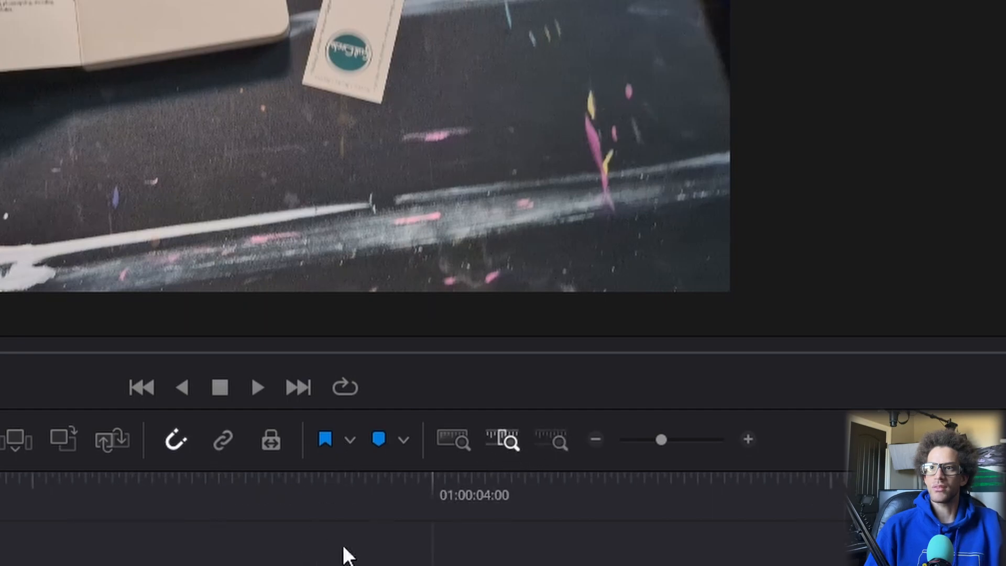
pyautogui.click(440, 441)
pyautogui.click(548, 443)
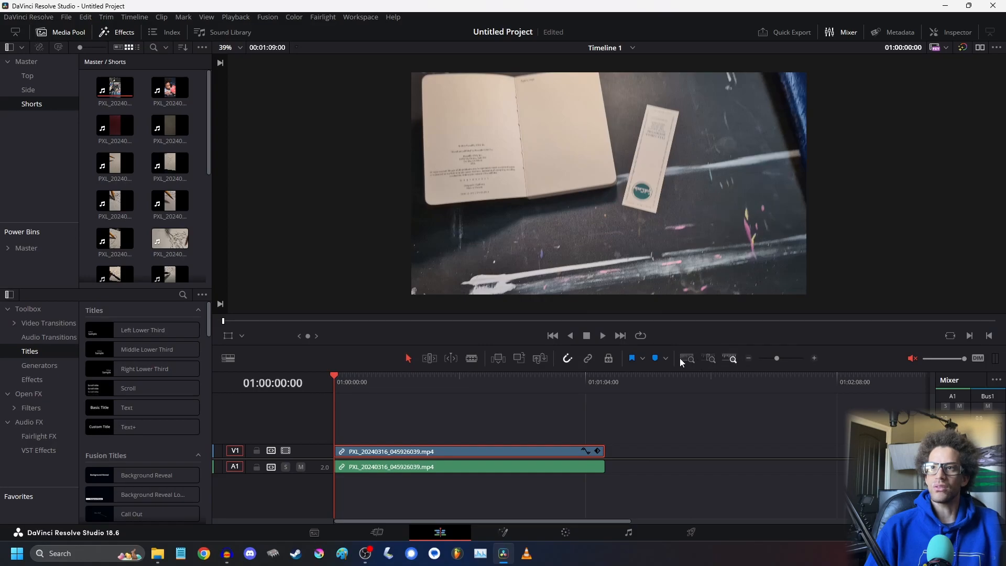
pyautogui.click(678, 358)
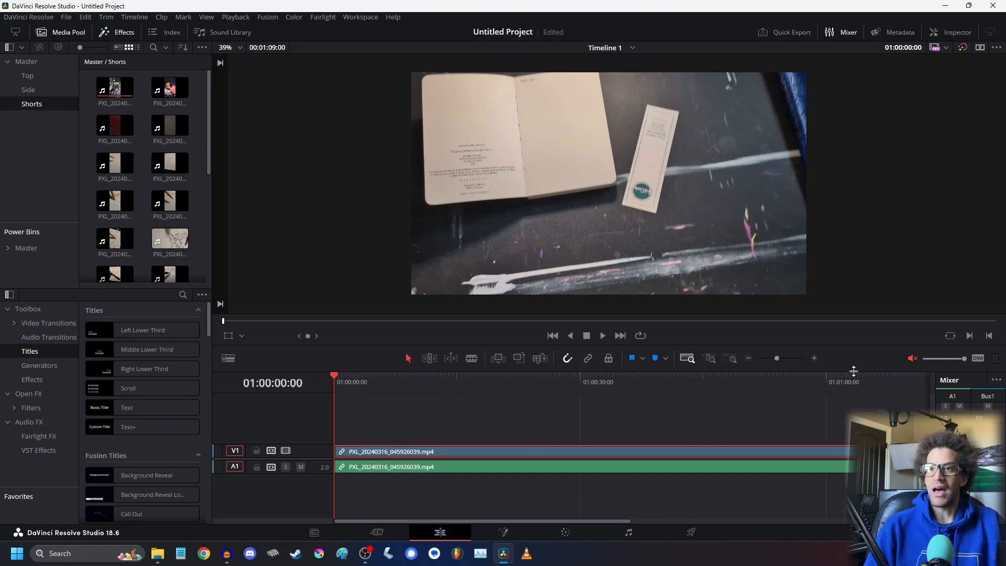
pyautogui.click(732, 359)
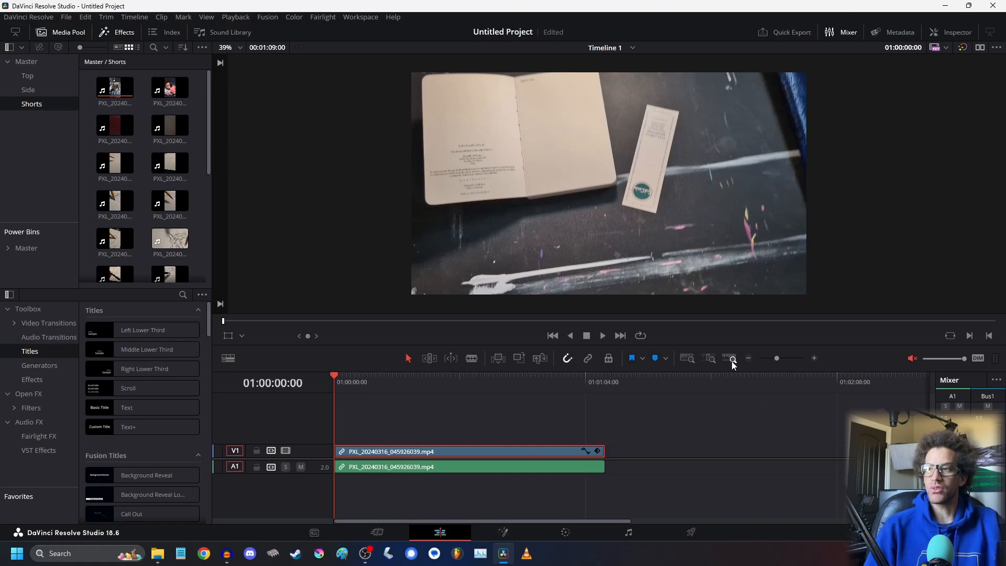
pyautogui.click(814, 358)
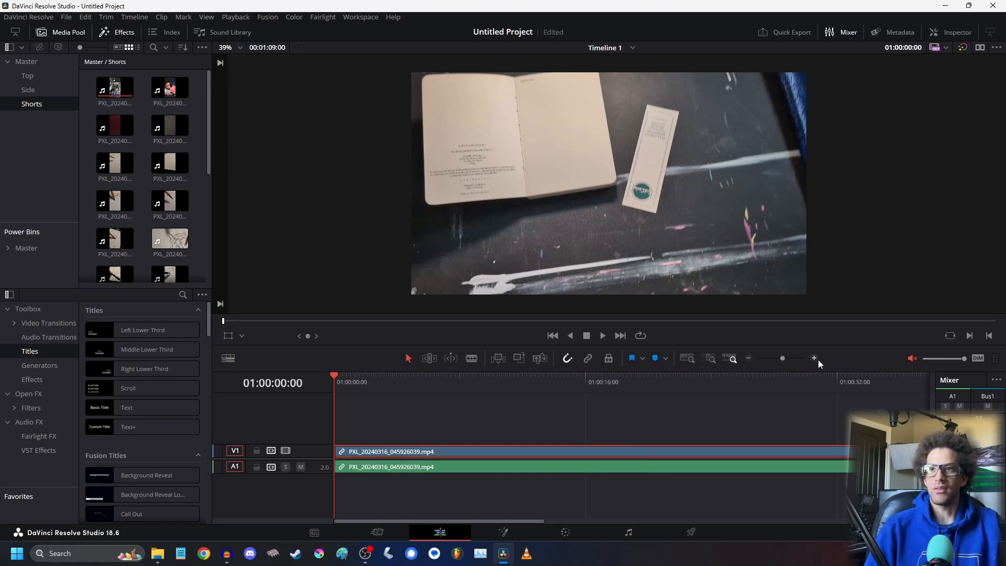
pyautogui.click(748, 358)
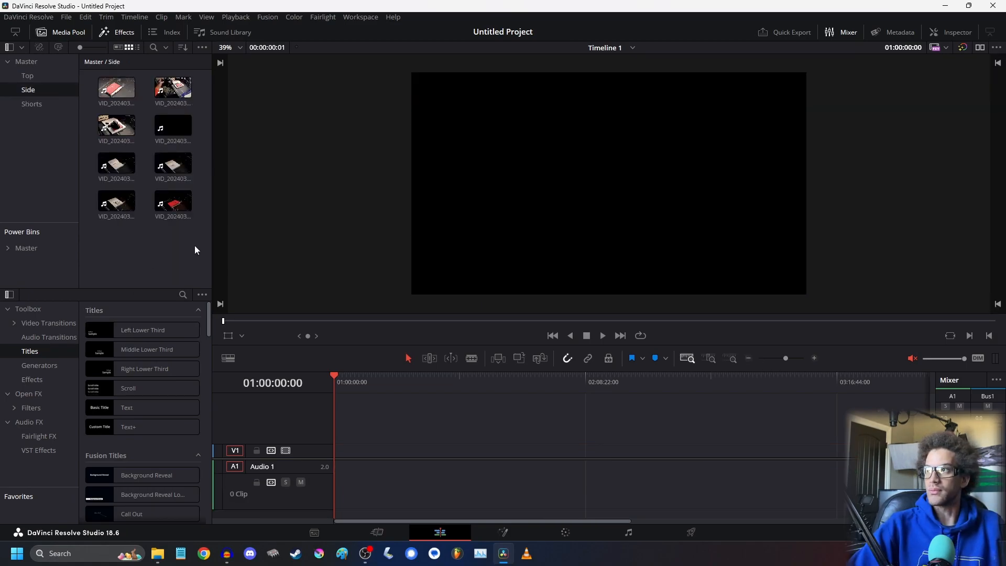
# - Select all eight clips in the Side bin and place them one after another from the start of Timeline 1
pyautogui.moveTo(190, 249); pyautogui.dragTo(161, 231)
pyautogui.hotkey('ctrl', 'a')
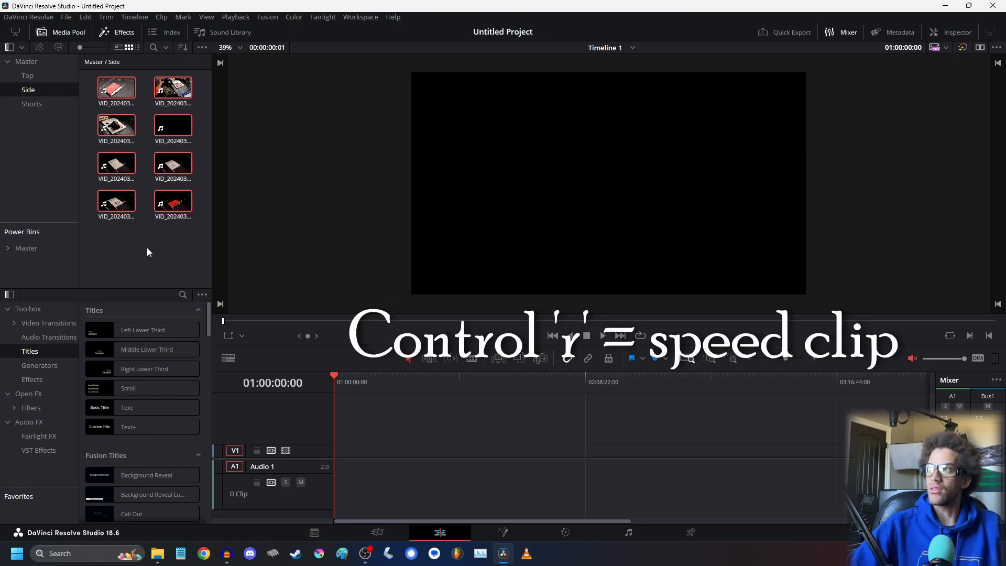
pyautogui.click(157, 261)
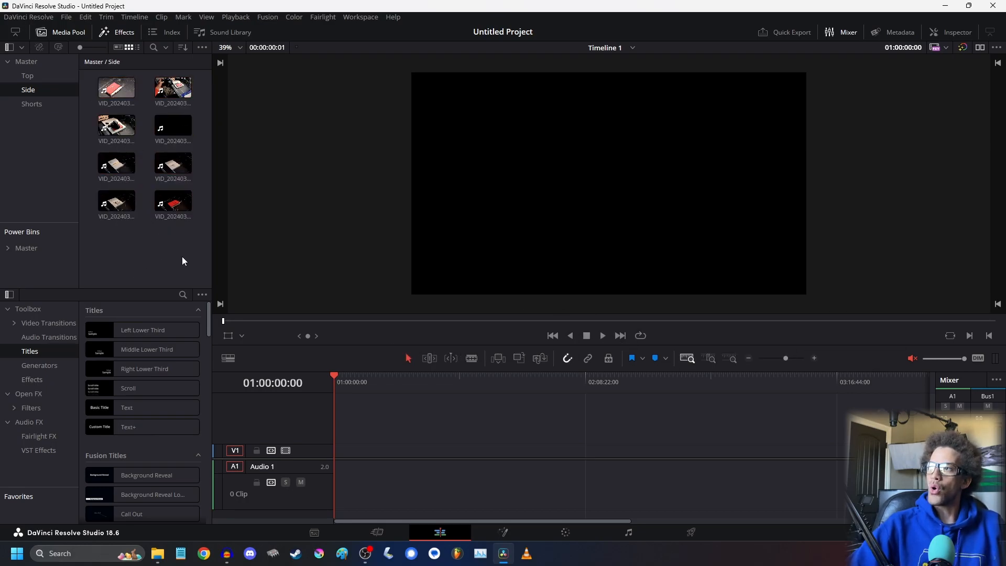
pyautogui.moveTo(189, 255); pyautogui.dragTo(100, 77)
pyautogui.moveTo(116, 89); pyautogui.dragTo(354, 465)
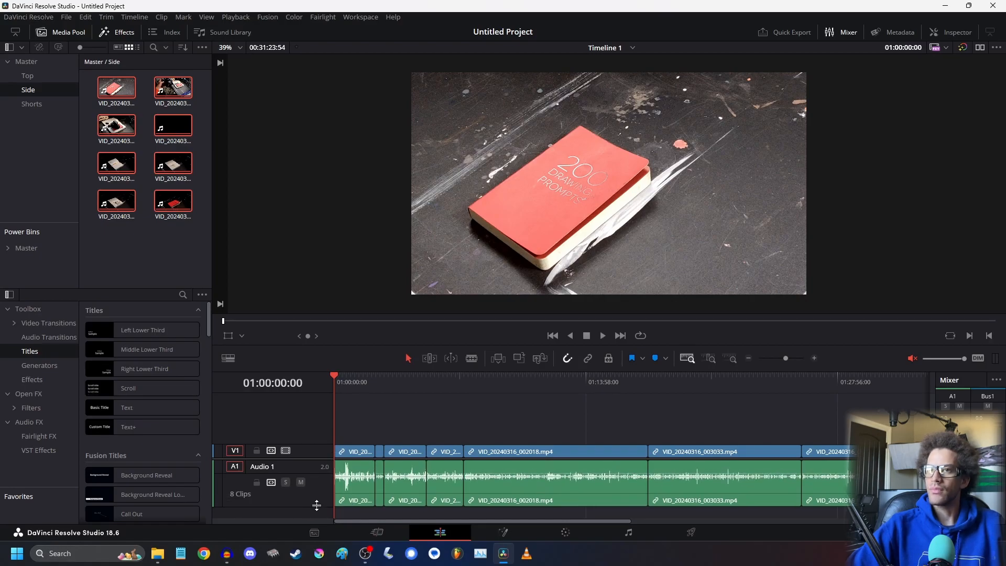
# - Scrub through the timeline, return to its start and scale it so all the side clips fit in view
pyautogui.moveTo(346, 374); pyautogui.dragTo(880, 385)
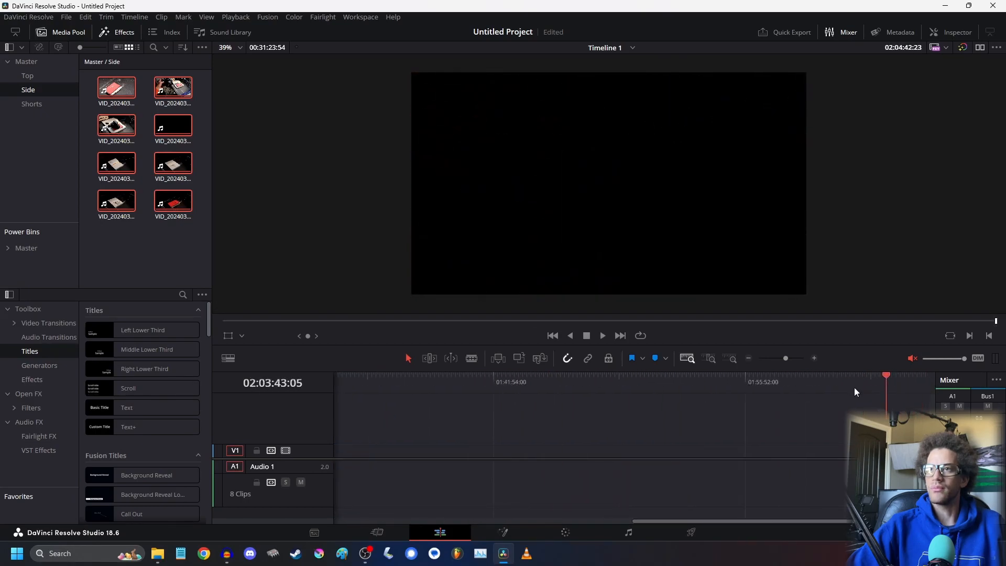
pyautogui.press('Home')
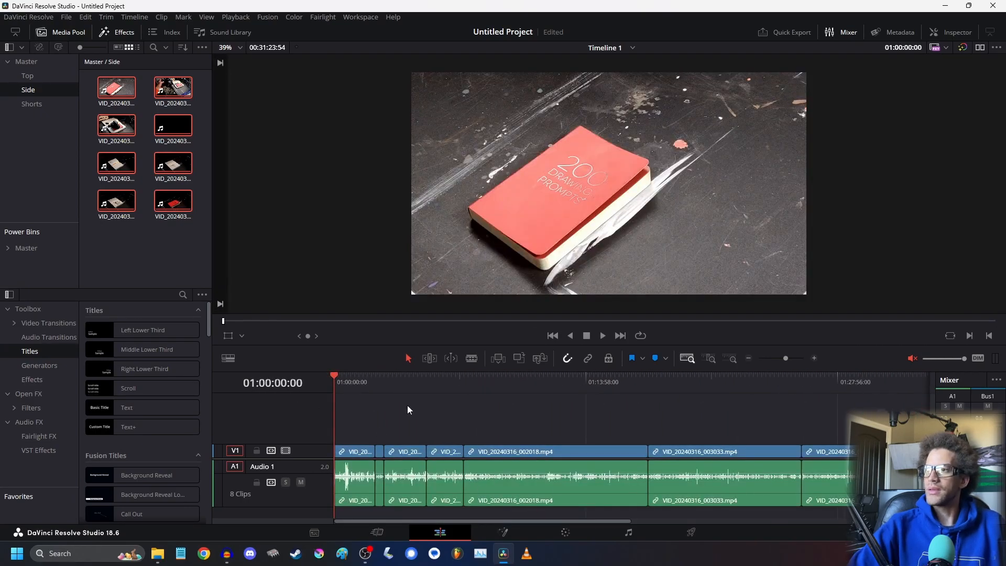
pyautogui.click(813, 357)
pyautogui.click(748, 360)
pyautogui.click(748, 360)
pyautogui.click(748, 360)
pyautogui.click(747, 360)
pyautogui.click(748, 361)
pyautogui.click(748, 360)
pyautogui.click(747, 361)
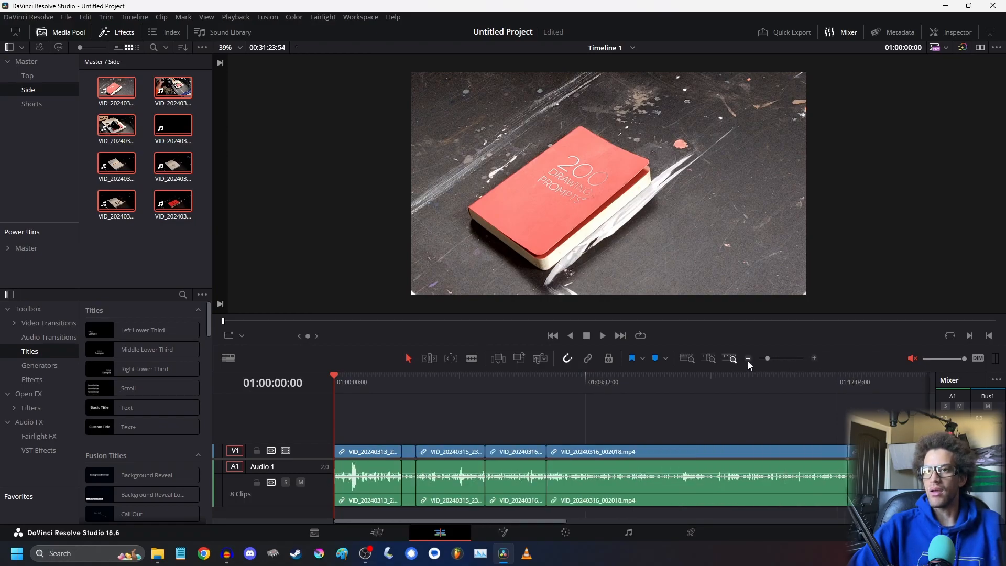
pyautogui.click(748, 361)
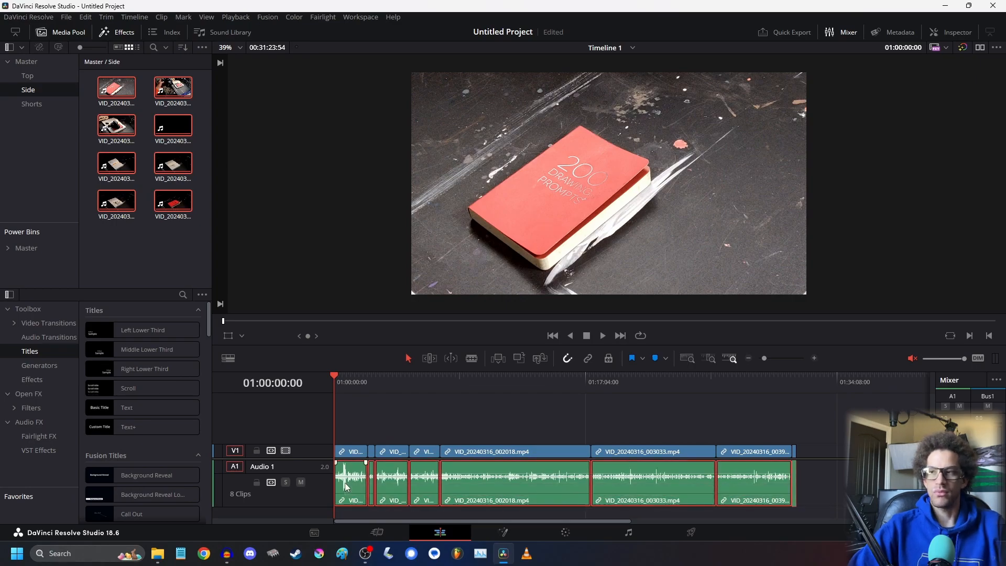
# - Try deleting the audio of all side clips from track A1 without their video, and undo each deletion
pyautogui.press('Delete')
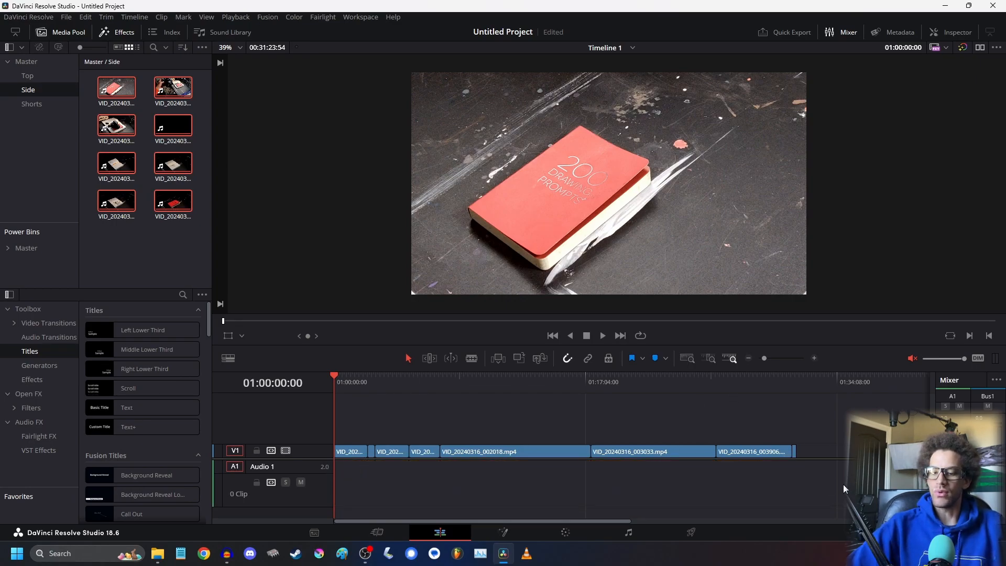
pyautogui.hotkey('ctrl', 'z')
pyautogui.moveTo(823, 487); pyautogui.dragTo(328, 493)
pyautogui.press('Delete')
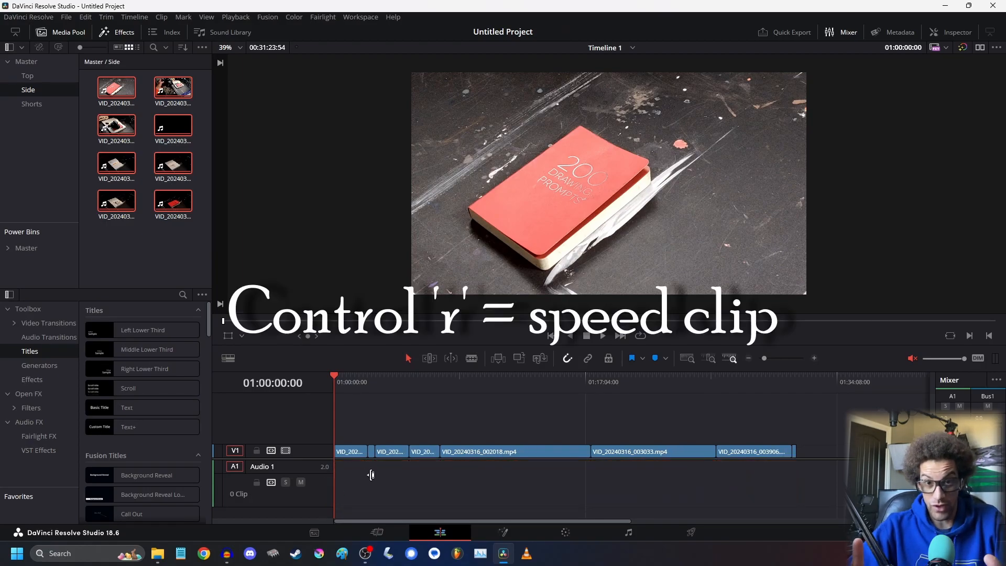
pyautogui.hotkey('ctrl', 'z')
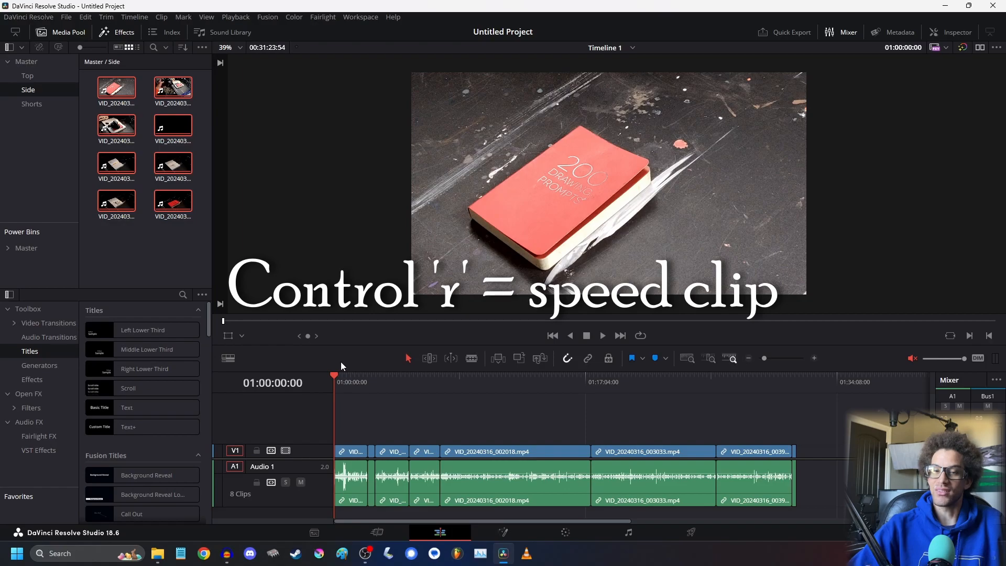
# - Save the project under the name "how to make an art video video"
pyautogui.hotkey('ctrl', 's')
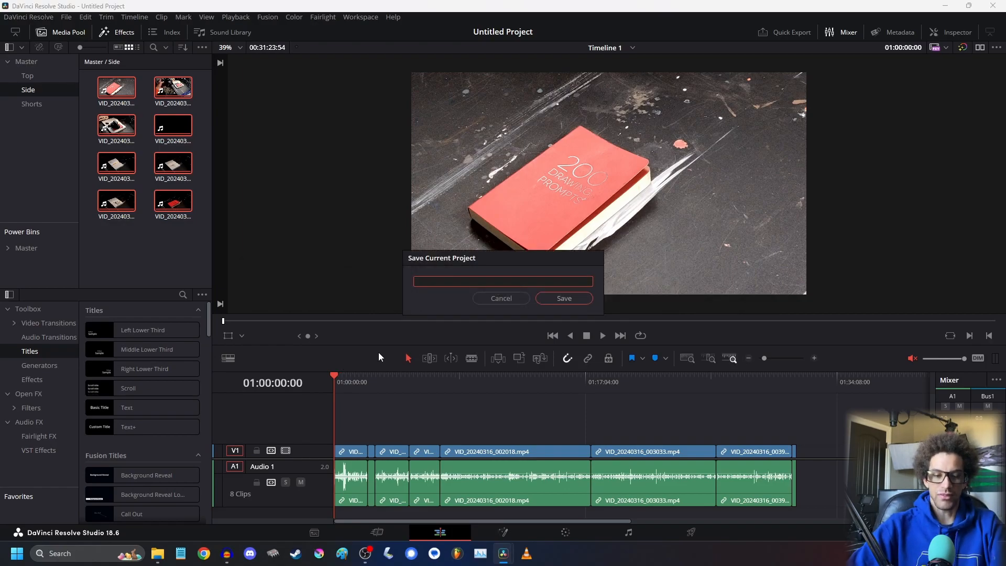
pyautogui.write('how to make an')
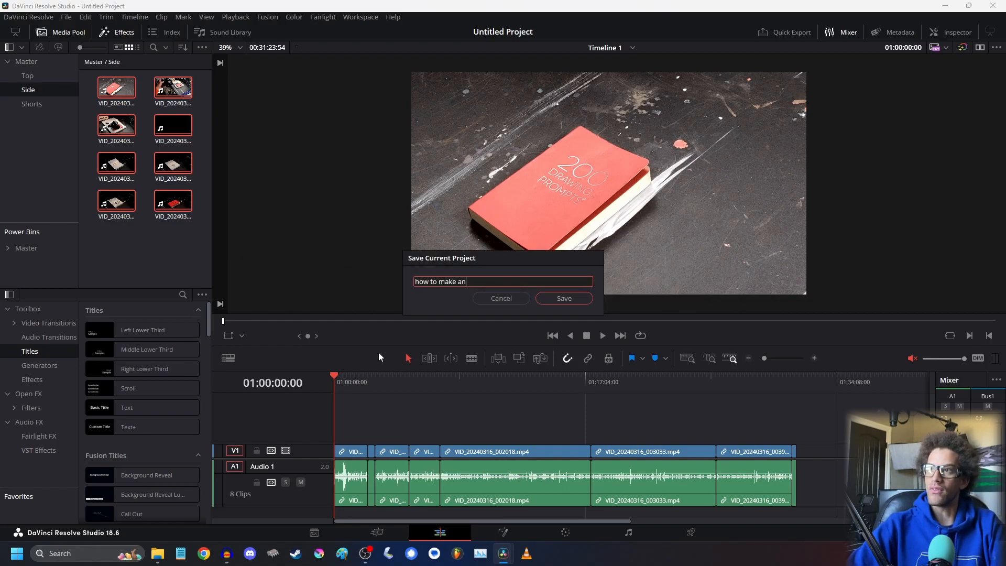
pyautogui.write(' art video ')
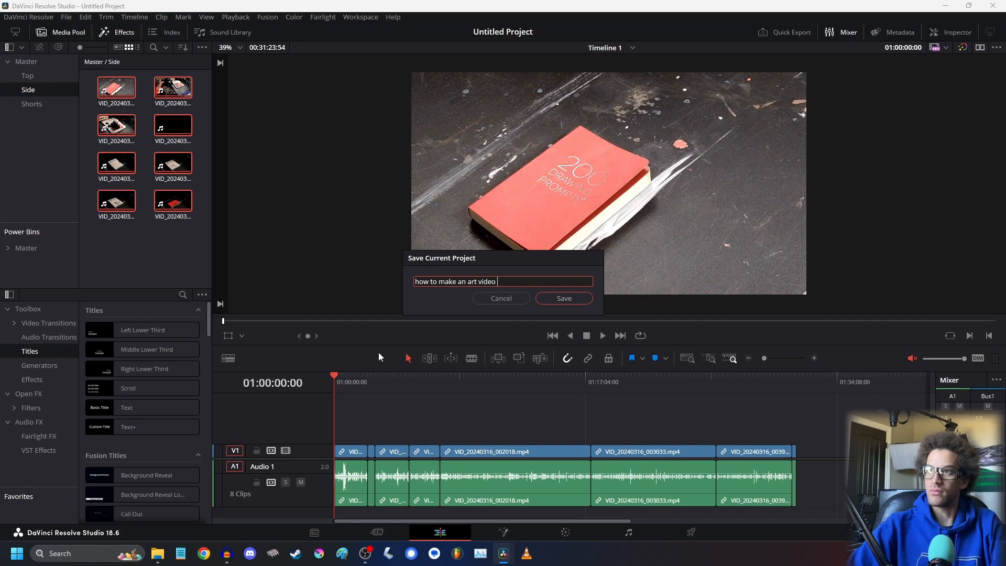
pyautogui.write('video')
pyautogui.press('Return')
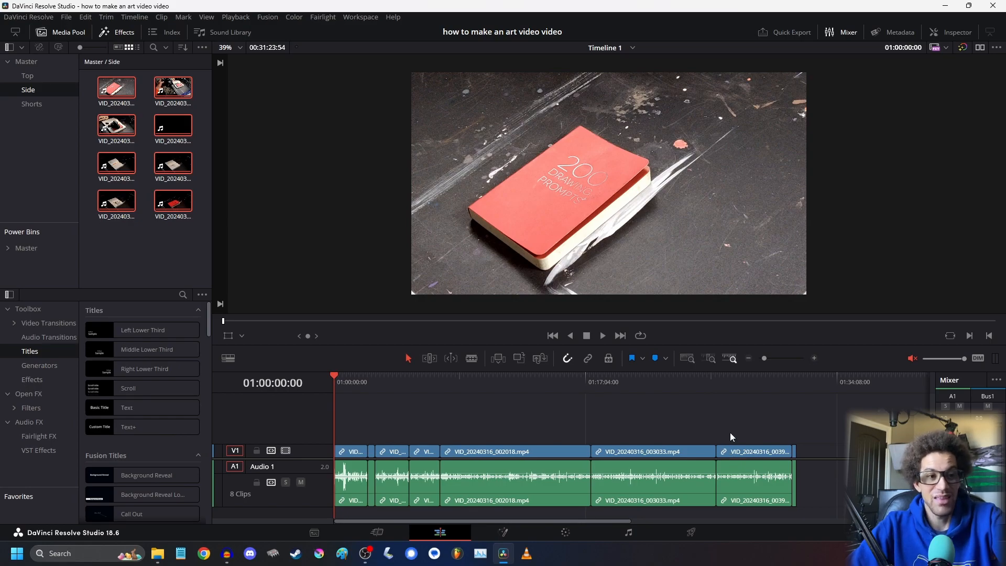
# - Split clip VID_20240316_002018.mp4 at 01:09:53:27, where the drawing begins, and ripple-delete all footage before the cut
pyautogui.click(813, 357)
pyautogui.moveTo(343, 382); pyautogui.dragTo(404, 390)
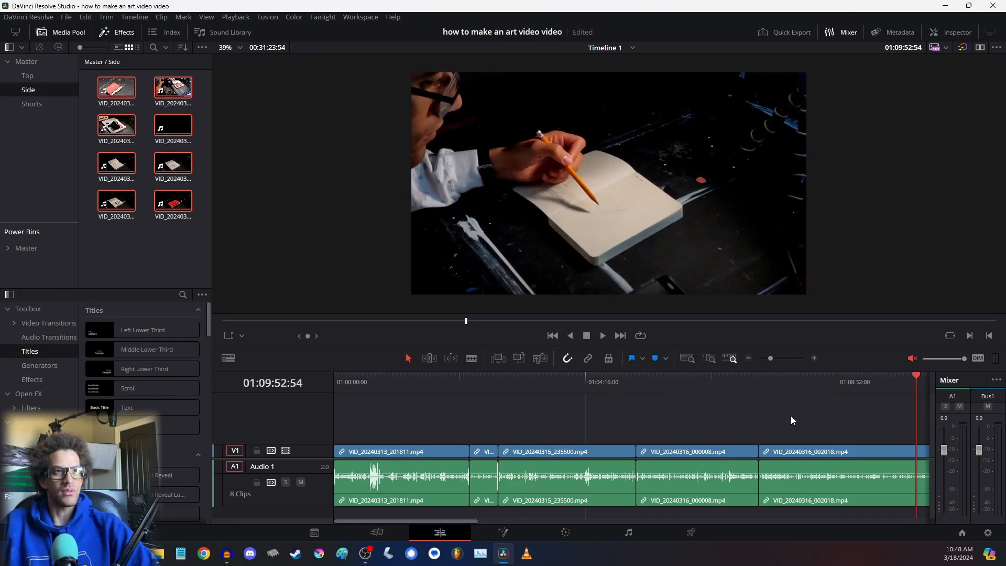
pyautogui.press('space')
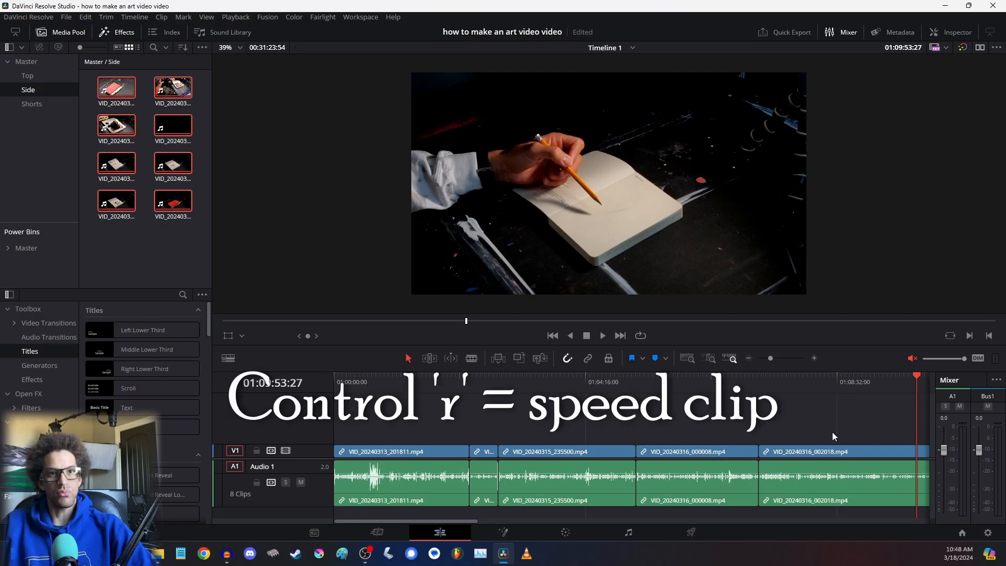
pyautogui.moveTo(826, 430); pyautogui.dragTo(777, 528)
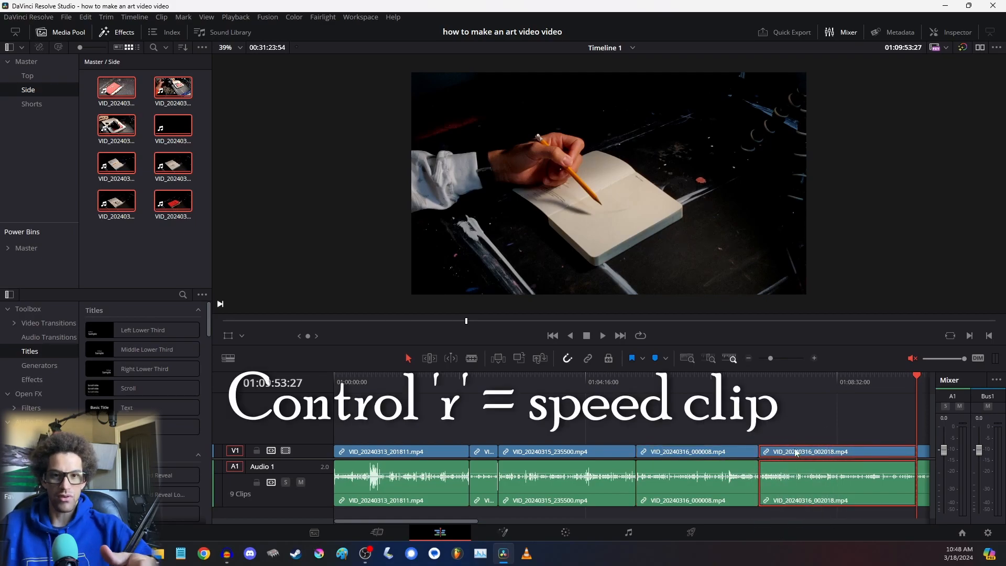
pyautogui.moveTo(838, 417); pyautogui.dragTo(385, 520)
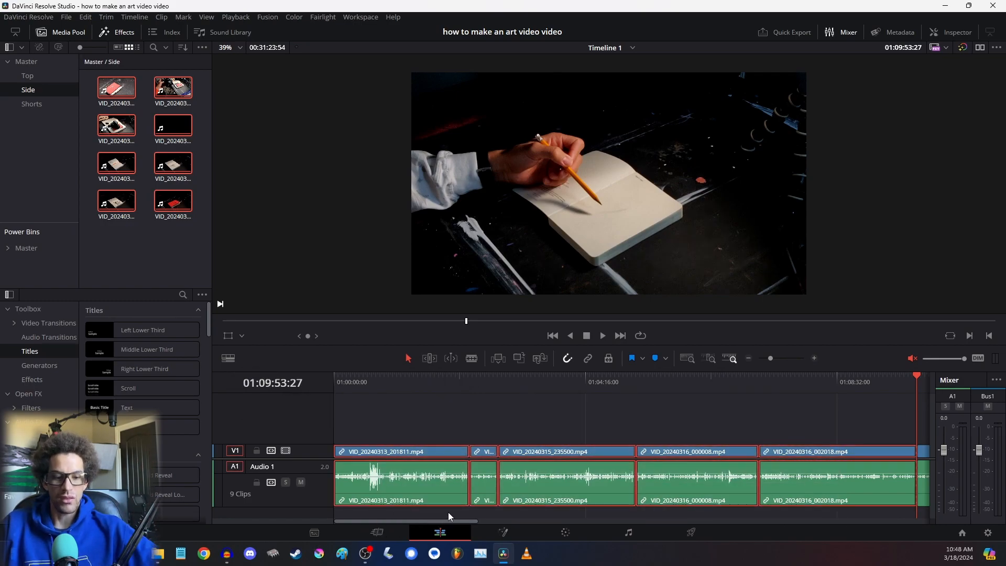
pyautogui.hotkey('ctrl', 'r')
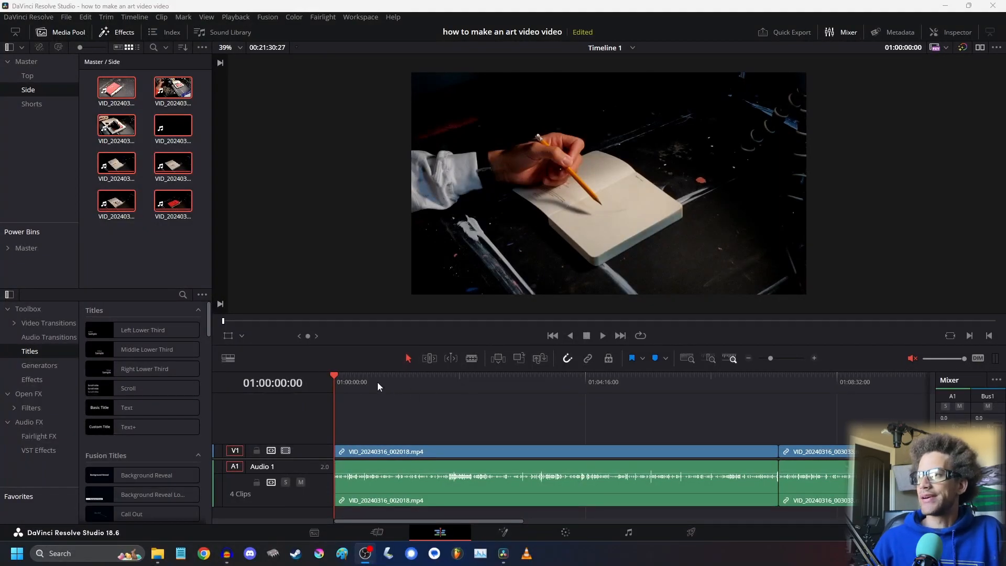
# - Scrub through the trimmed timeline to its end and return the playhead to the start
pyautogui.click(338, 377)
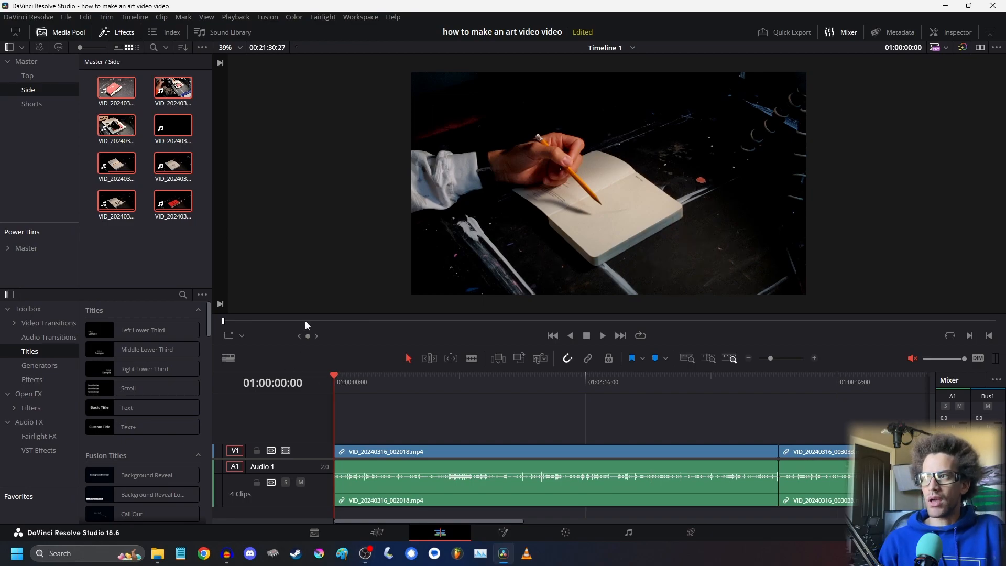
pyautogui.click(160, 271)
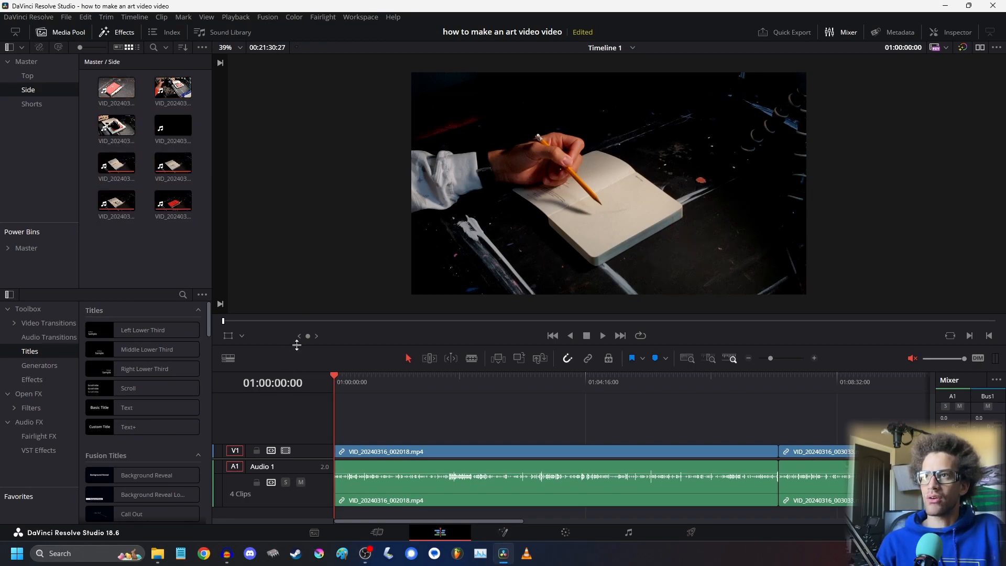
pyautogui.moveTo(224, 323); pyautogui.dragTo(1003, 341)
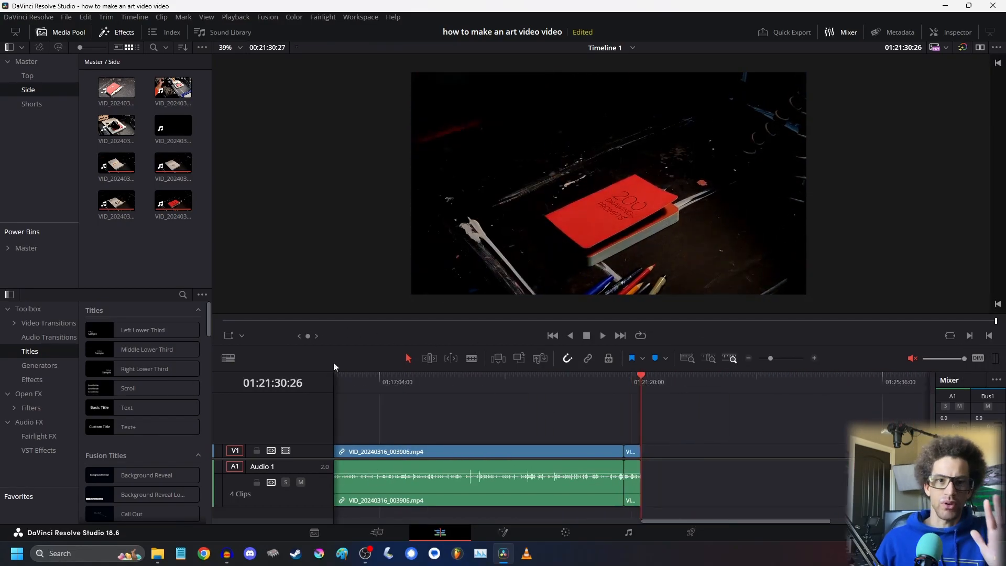
pyautogui.click(224, 321)
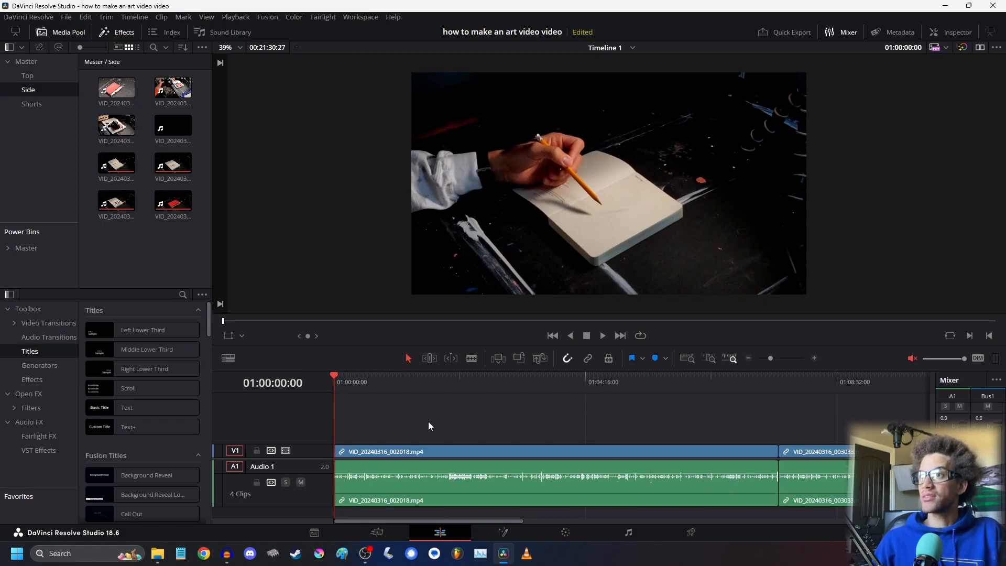
# - Review the three clips in the Top bin, DSC_0004, DSC_0005 and DSC_0006, by skimming through their footage
pyautogui.click(29, 76)
pyautogui.click(116, 88)
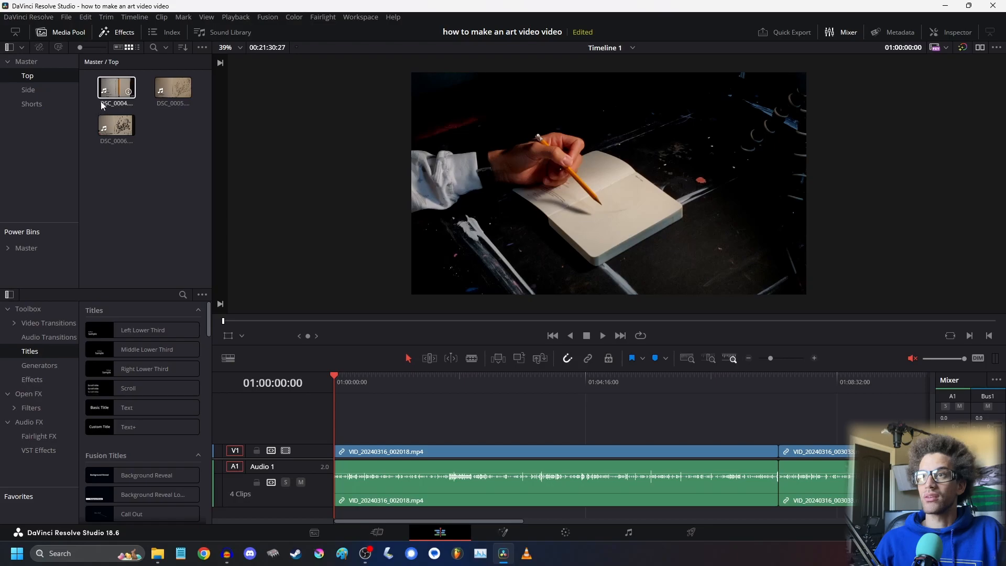
pyautogui.moveTo(227, 327)
pyautogui.mouseDown()
pyautogui.moveTo(545, 338)
pyautogui.moveTo(996, 329)
pyautogui.mouseUp()
pyautogui.click(177, 102)
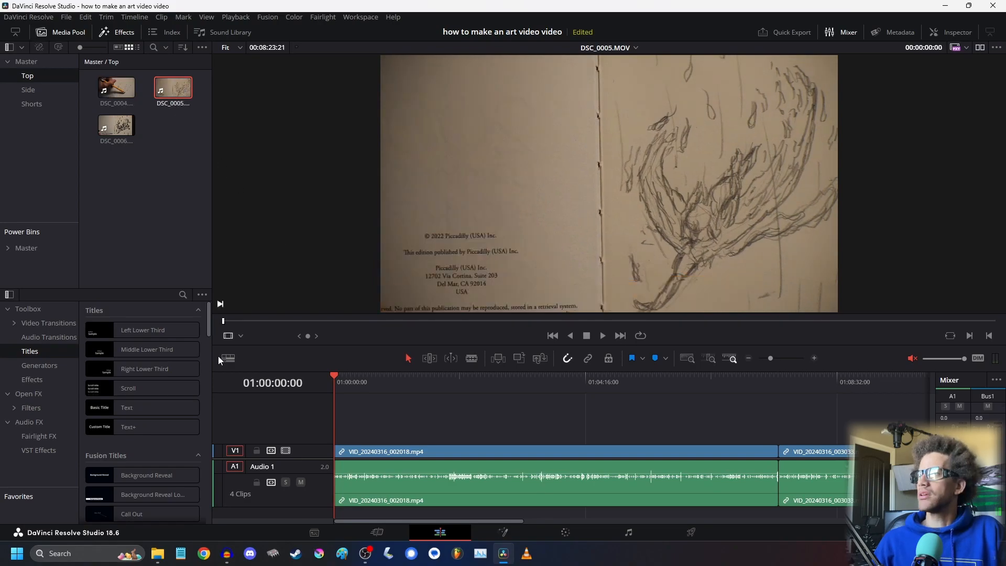
pyautogui.moveTo(230, 327)
pyautogui.mouseDown()
pyautogui.moveTo(856, 356)
pyautogui.moveTo(995, 329)
pyautogui.mouseUp()
pyautogui.click(117, 134)
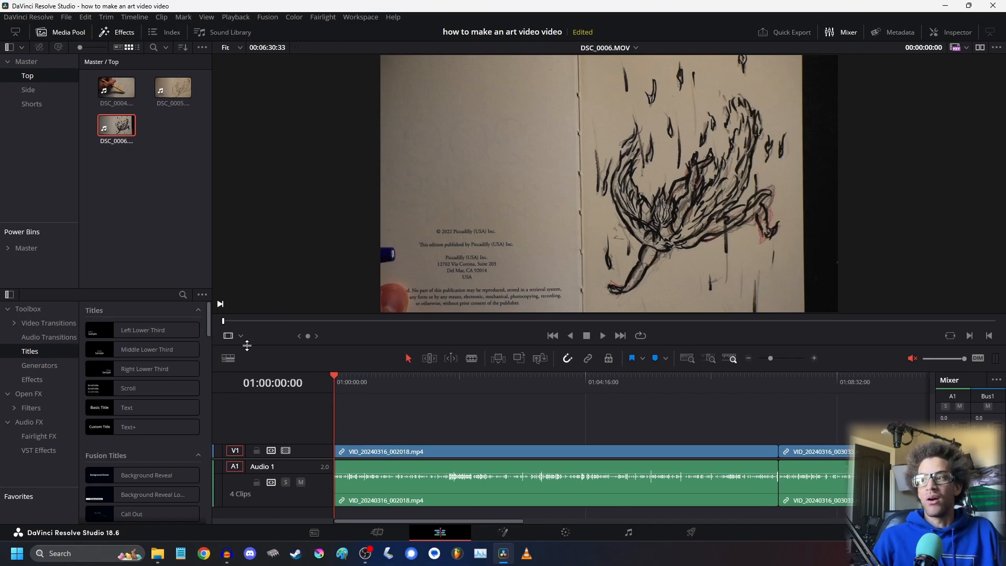
pyautogui.moveTo(228, 559)
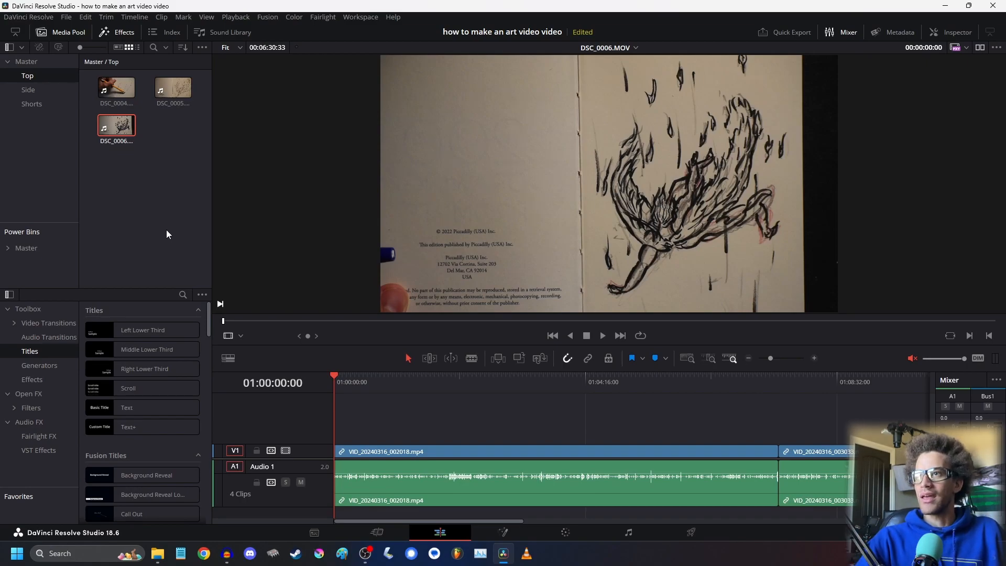
# - Split the first timeline clip at 01:00:14:33, found by playing its opening, and ripple-delete the part before the cut
pyautogui.moveTo(357, 379); pyautogui.dragTo(330, 393)
pyautogui.press('space')
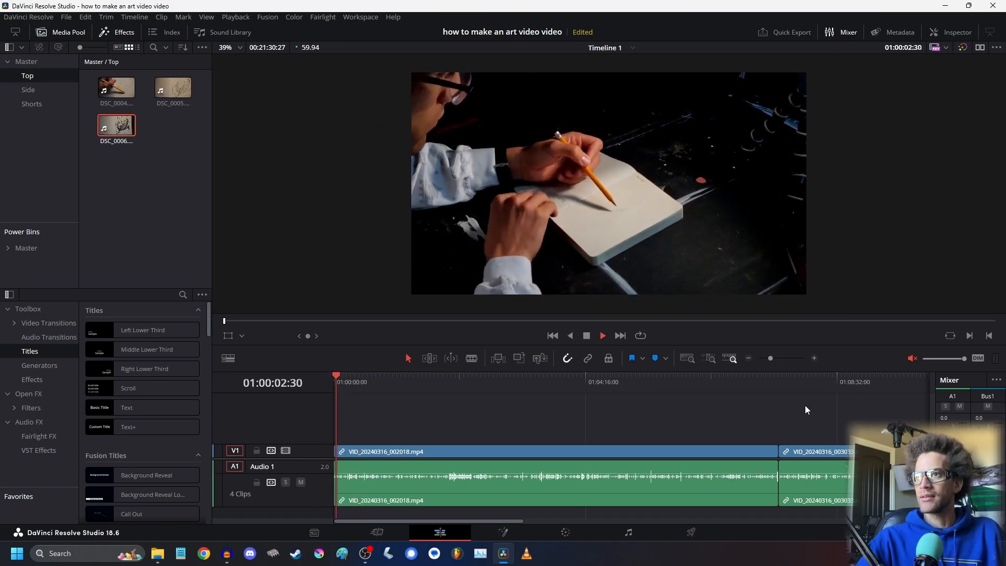
pyautogui.click(814, 357)
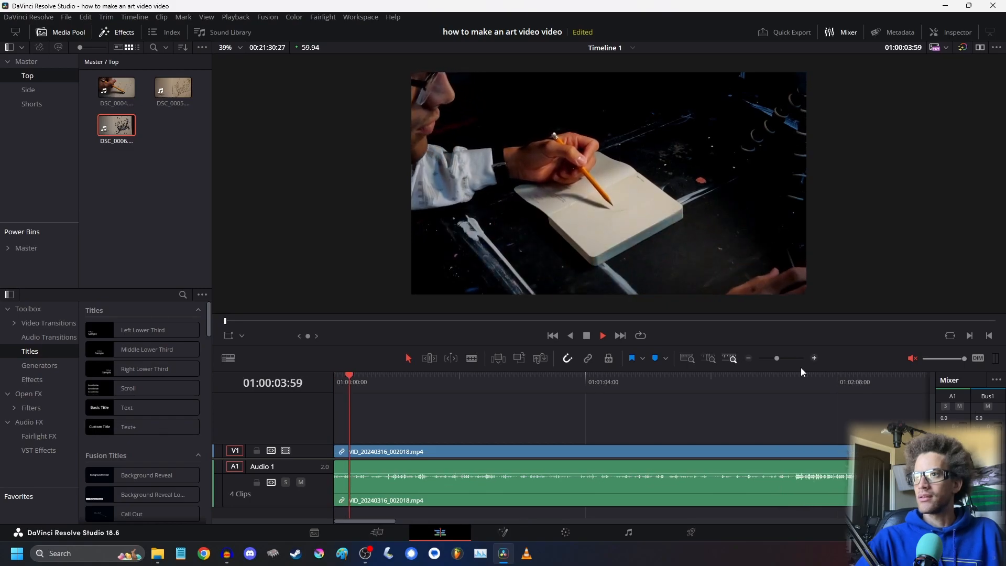
pyautogui.click(451, 388)
pyautogui.click(415, 388)
pyautogui.moveTo(392, 388); pyautogui.dragTo(372, 381)
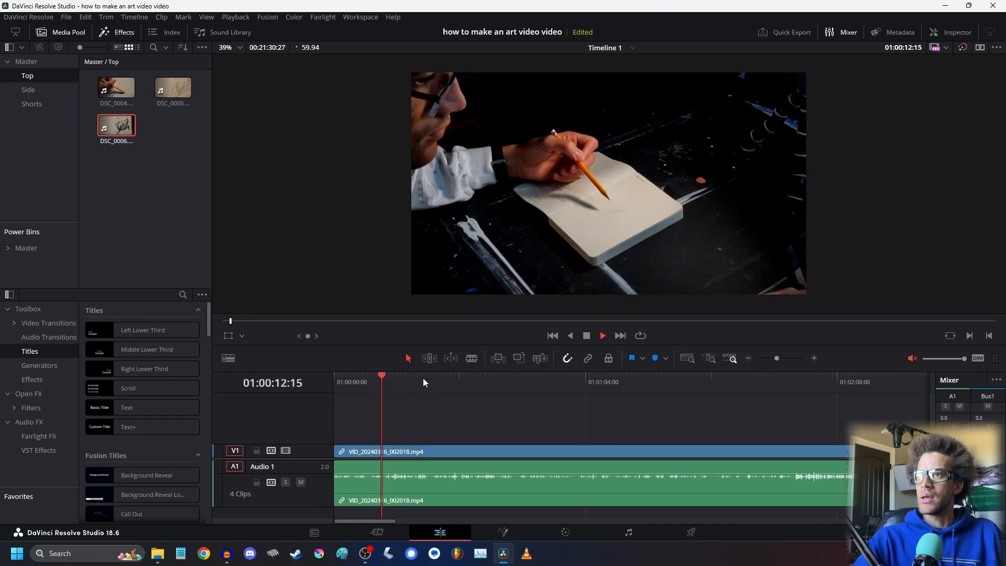
pyautogui.press('space')
pyautogui.hotkey('ctrl', 'b')
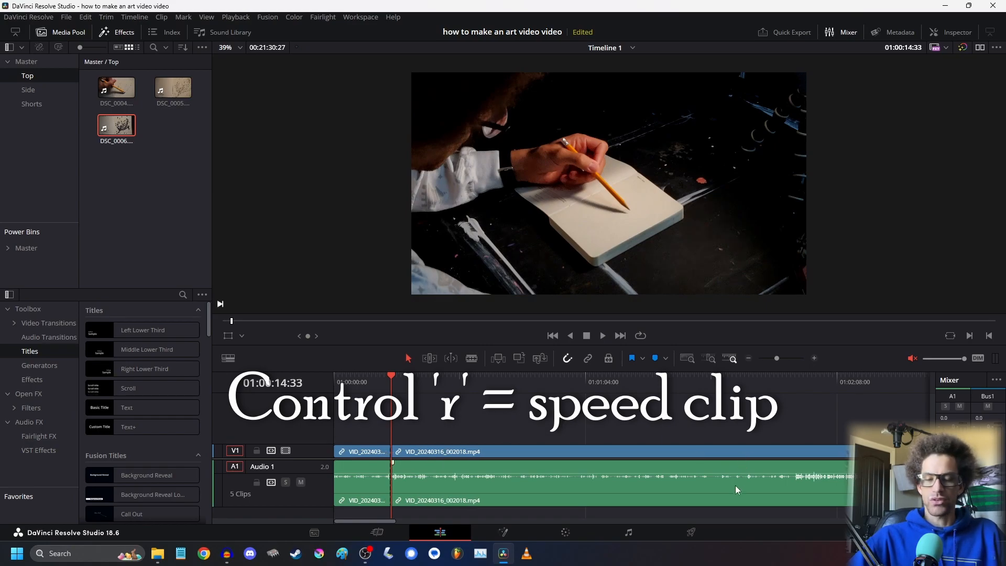
pyautogui.moveTo(373, 419); pyautogui.dragTo(318, 526)
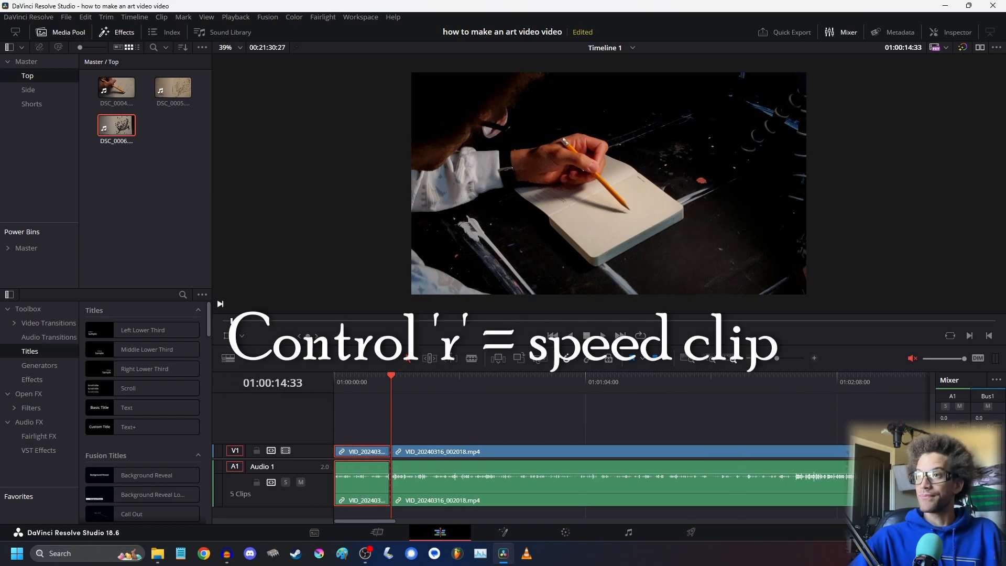
pyautogui.press('Delete')
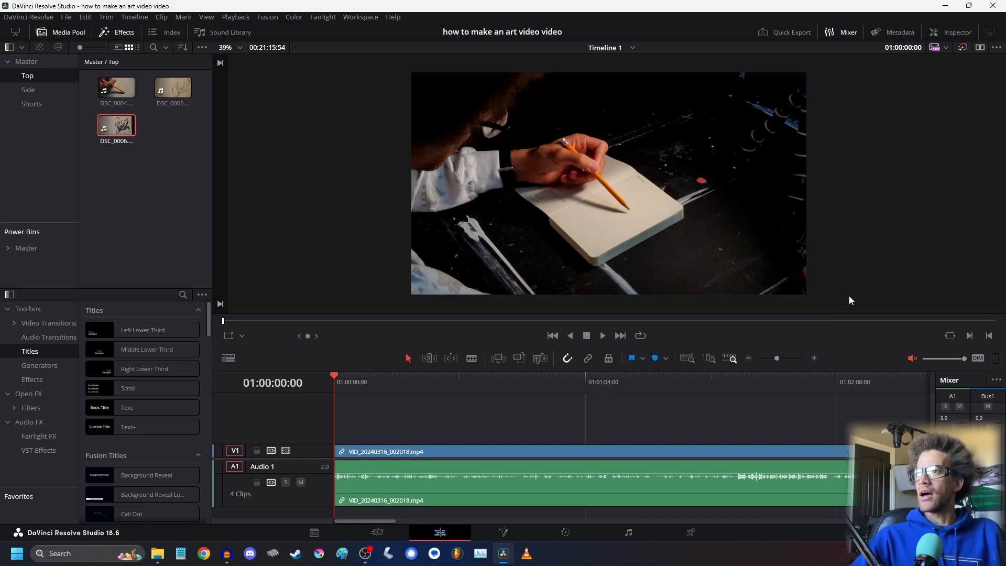
# - Try different heights for the viewer and timeline areas, settling on a slightly taller viewer
pyautogui.moveTo(714, 346); pyautogui.dragTo(702, 284)
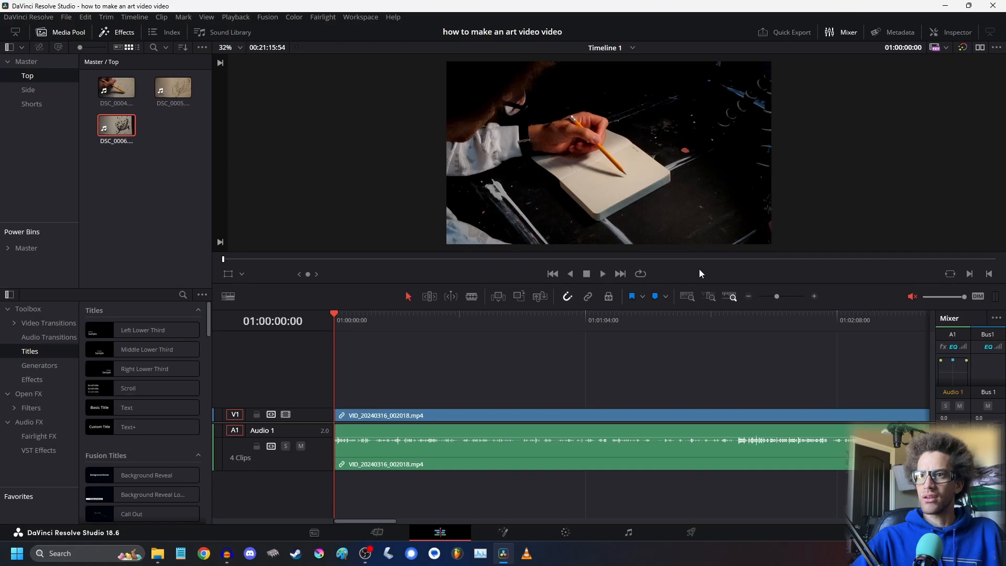
pyautogui.moveTo(694, 285); pyautogui.dragTo(710, 393)
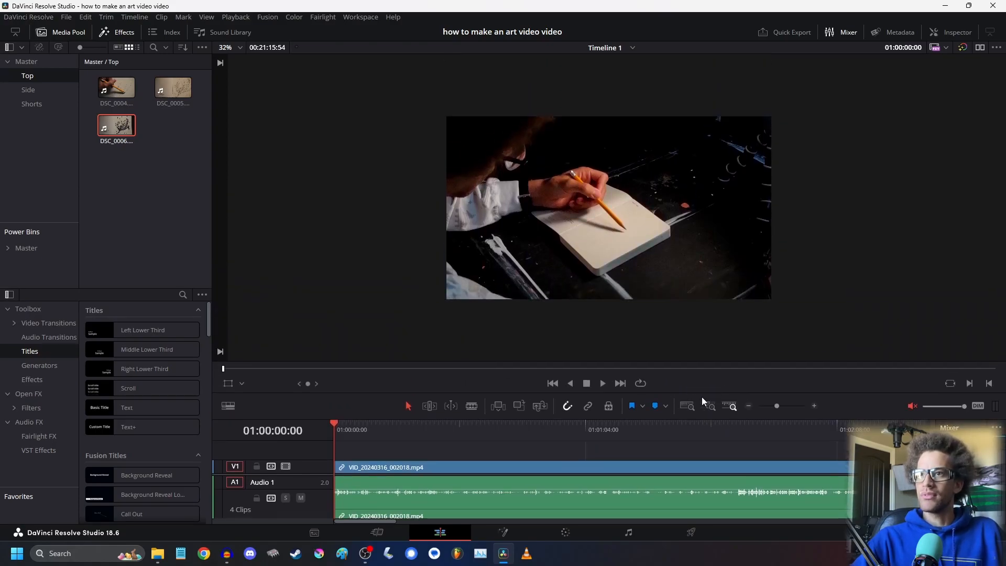
pyautogui.moveTo(689, 391); pyautogui.dragTo(690, 508)
pyautogui.moveTo(702, 429); pyautogui.dragTo(718, 360)
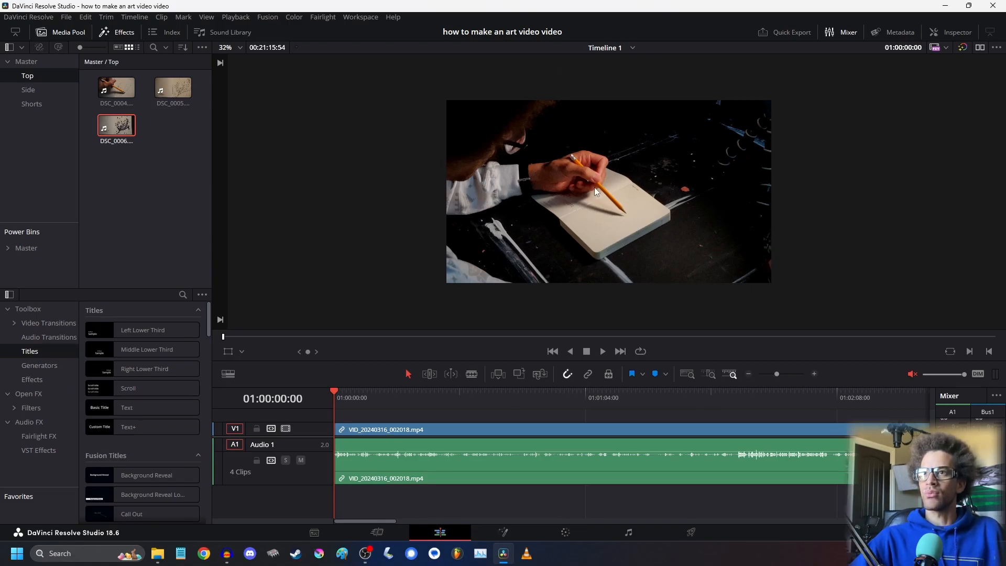
# - Zoom the viewer image in and out, ending at 39%
pyautogui.scroll(6, 589, 173)
pyautogui.scroll(-4, 576, 168)
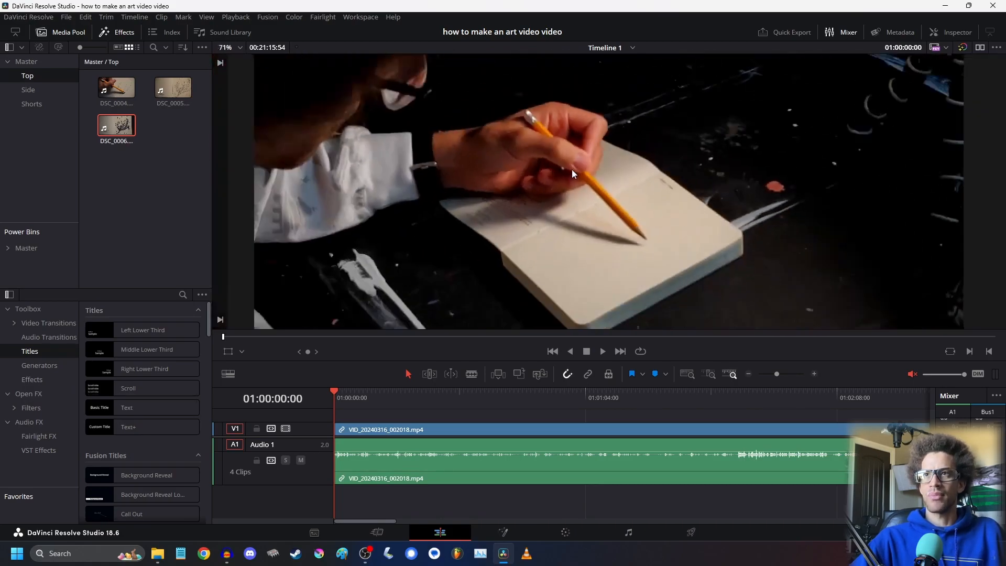
pyautogui.scroll(-4, 576, 180)
pyautogui.scroll(3, 577, 189)
pyautogui.scroll(-1, 577, 187)
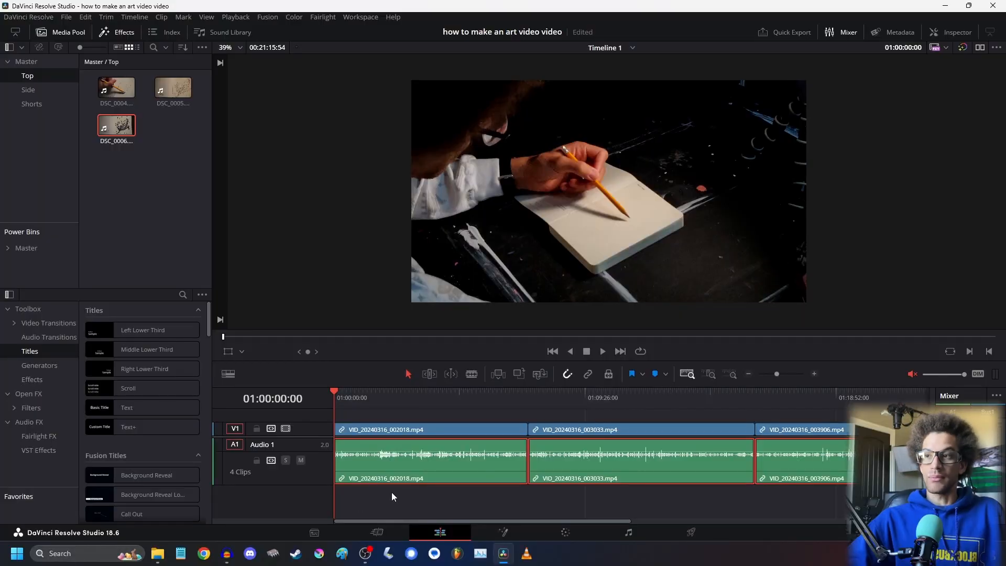
# - Delete the audio of all clips from track A1 without their video, and lower the divider between the video and audio tracks
pyautogui.press('Delete')
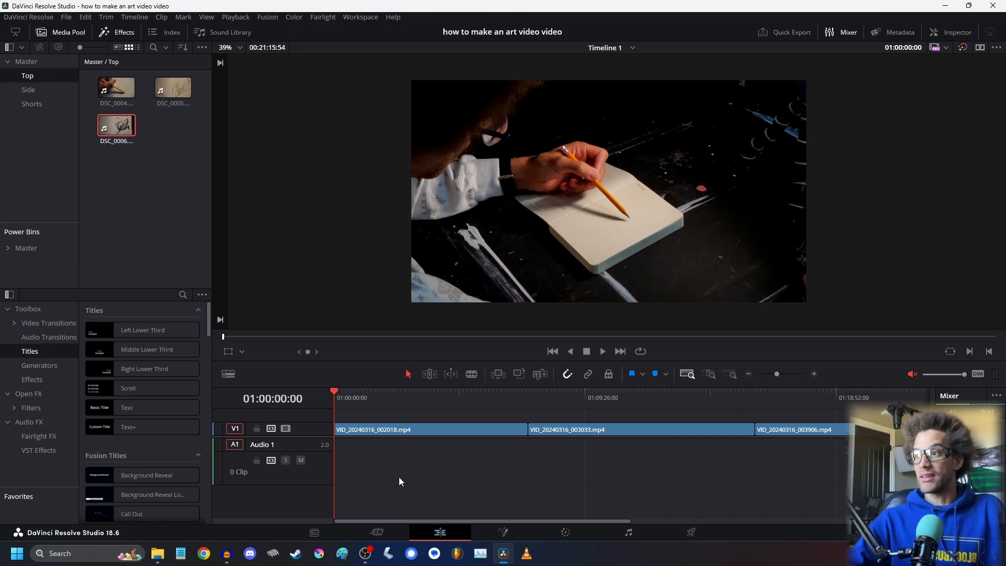
pyautogui.moveTo(321, 436); pyautogui.dragTo(322, 463)
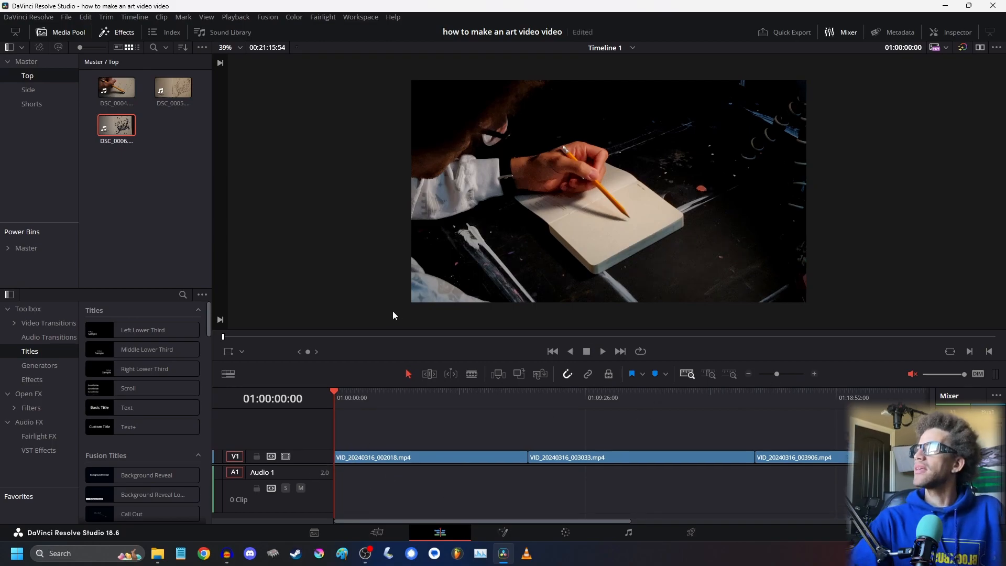
# - Open DSC_0004.MOV from its start, shrink the viewer image to 44%, and scan the footage up to 00:02:34:03 for the drawing's start
pyautogui.doubleClick(121, 91)
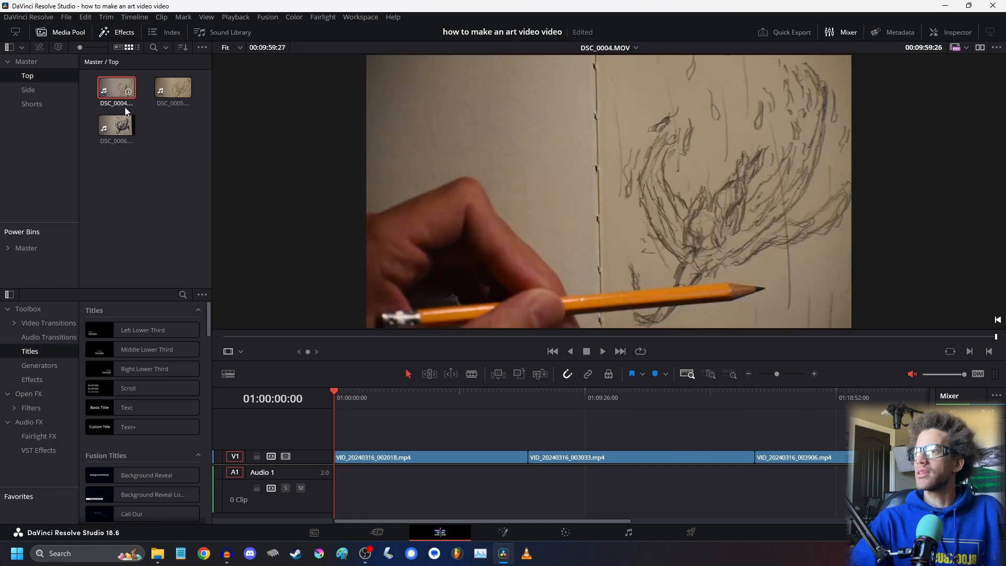
pyautogui.press('Home')
pyautogui.press('space')
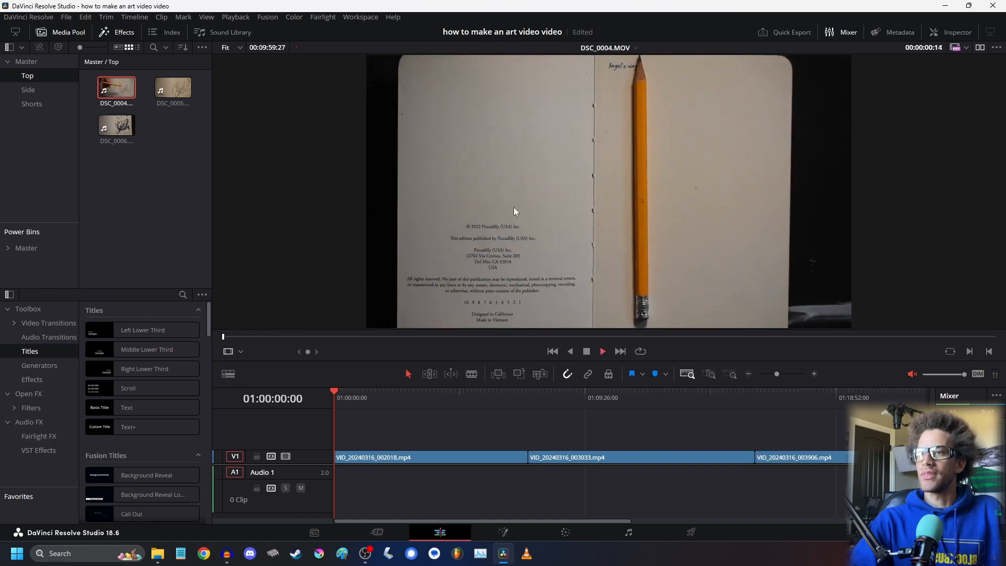
pyautogui.scroll(3, 550, 203)
pyautogui.scroll(-2, 550, 203)
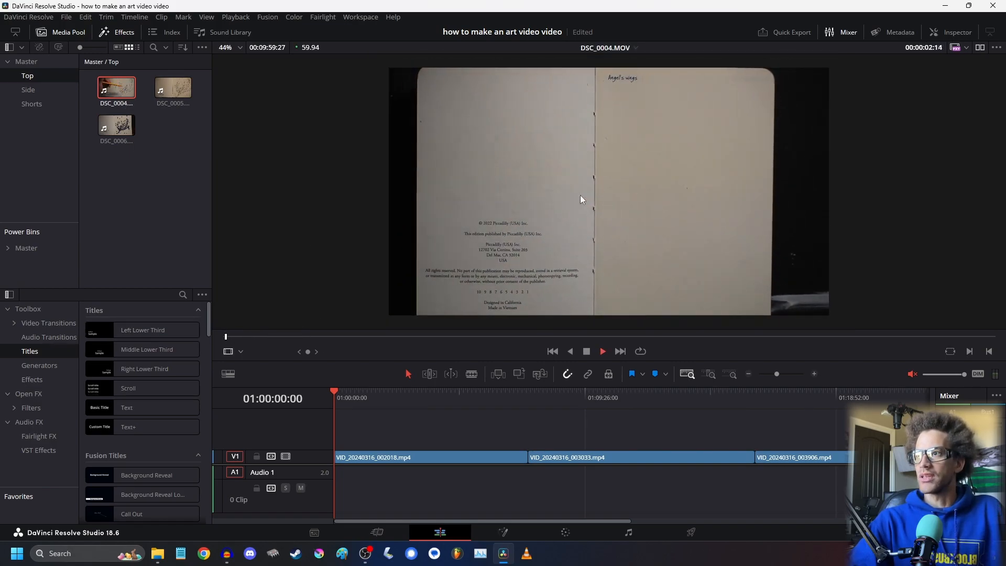
pyautogui.moveTo(243, 335); pyautogui.dragTo(388, 346)
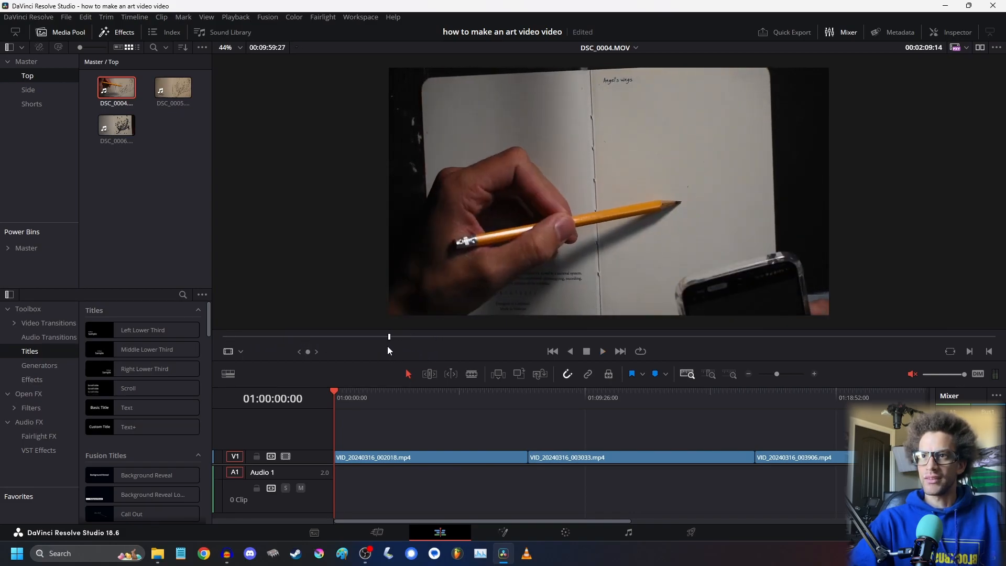
pyautogui.press('space')
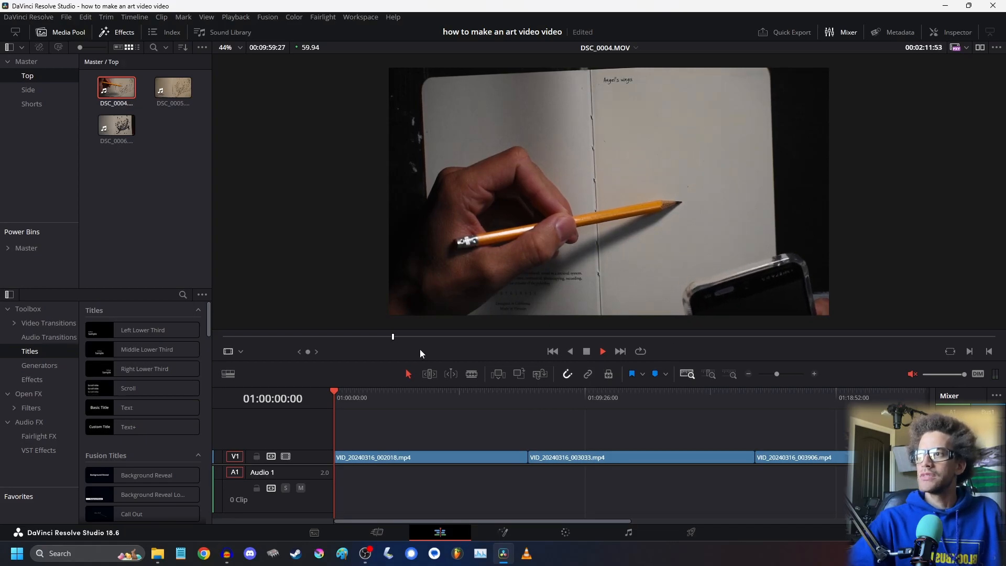
pyautogui.click(402, 338)
pyautogui.moveTo(406, 338); pyautogui.dragTo(422, 339)
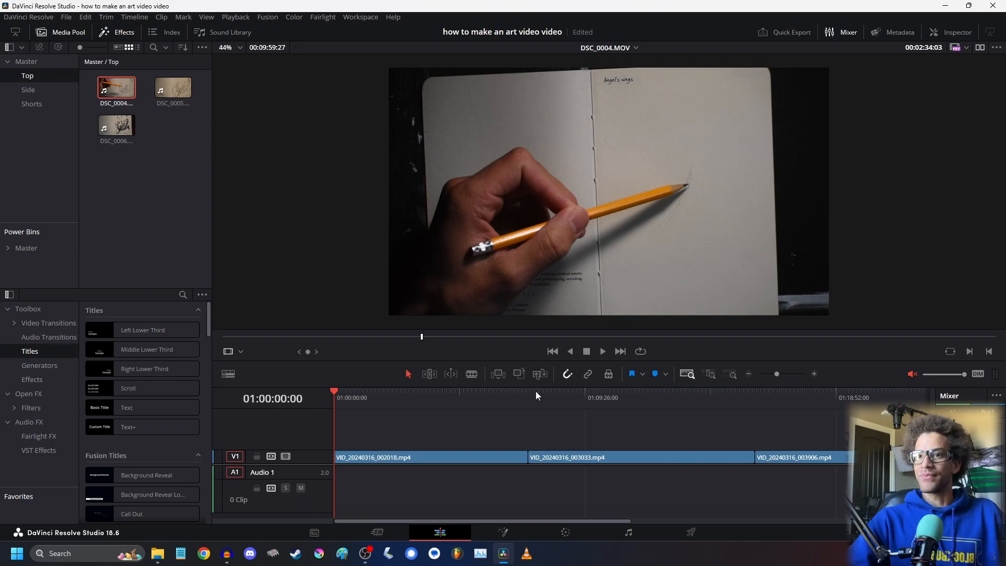
# - Delete all clips from the timeline and place the top footage DSC_0004.MOV at its start
pyautogui.press('q')
pyautogui.moveTo(851, 438); pyautogui.dragTo(416, 505)
pyautogui.press('Delete')
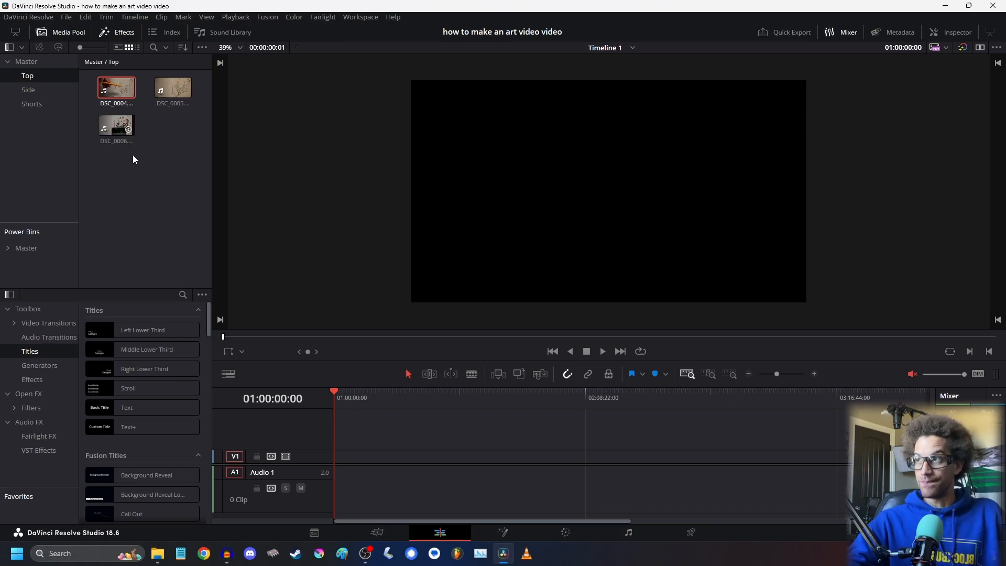
pyautogui.moveTo(130, 92); pyautogui.dragTo(345, 457)
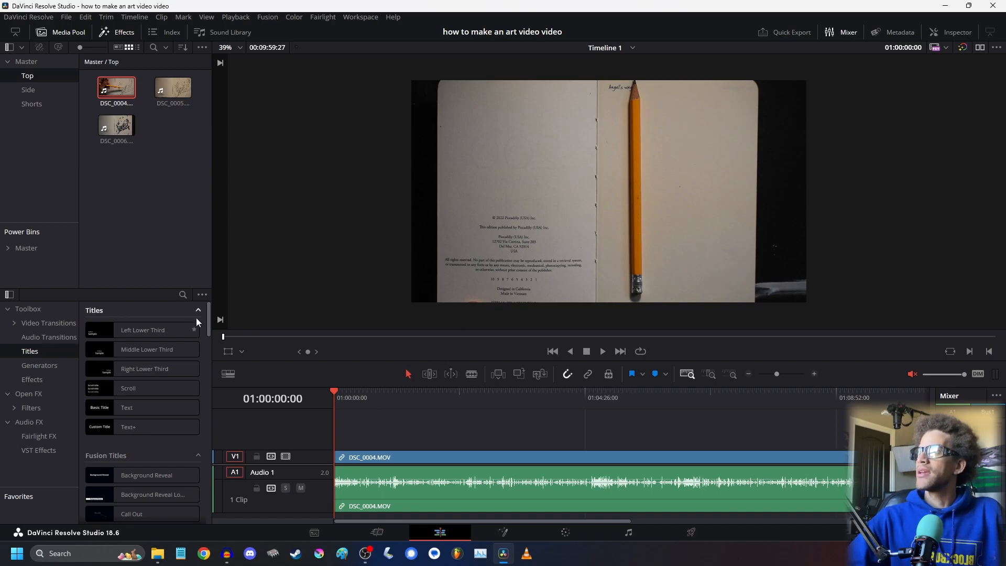
# - Try placing side clip VID_20240316_002018.mp4 above DSC_0004.MOV, enlarge the timeline area, and undo the placement
pyautogui.click(44, 87)
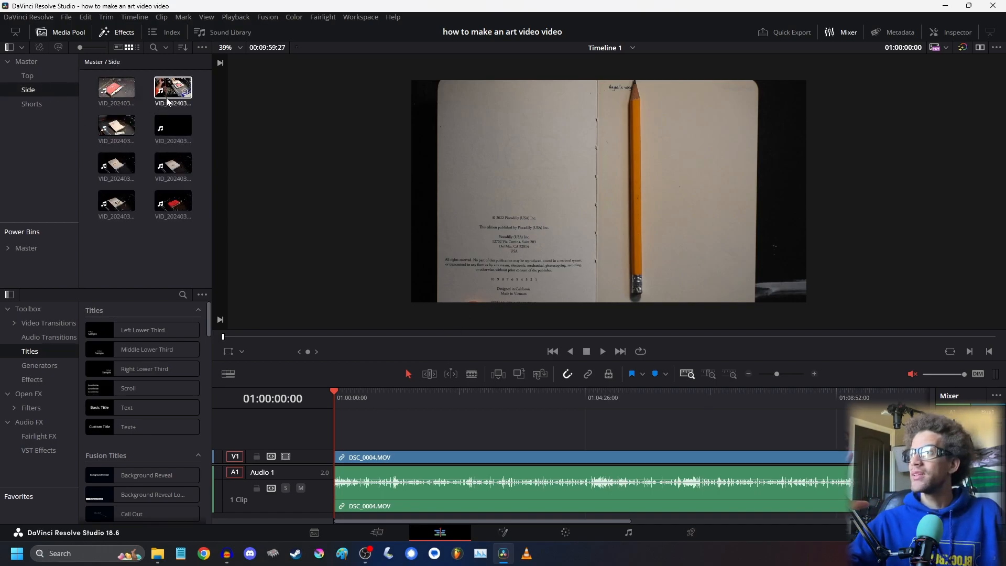
pyautogui.click(167, 125)
pyautogui.click(119, 172)
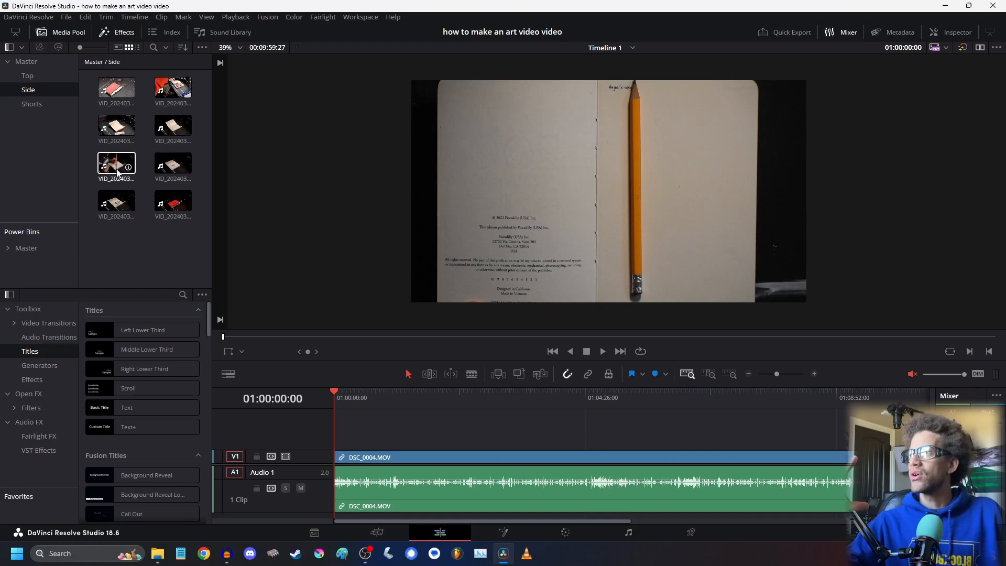
pyautogui.moveTo(119, 173); pyautogui.dragTo(340, 448)
pyautogui.moveTo(331, 358); pyautogui.dragTo(331, 284)
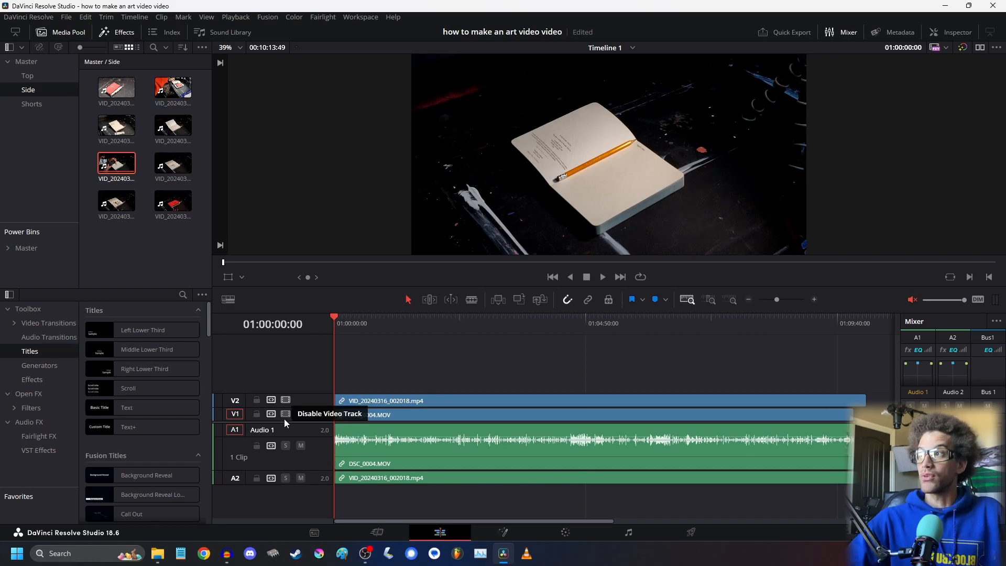
pyautogui.hotkey('ctrl', 'z')
# - Shrink the viewer image to 34%, place VID_20240316_002018.mp4 on V2 at the timeline start, and play its opening
pyautogui.moveTo(117, 177); pyautogui.dragTo(331, 437)
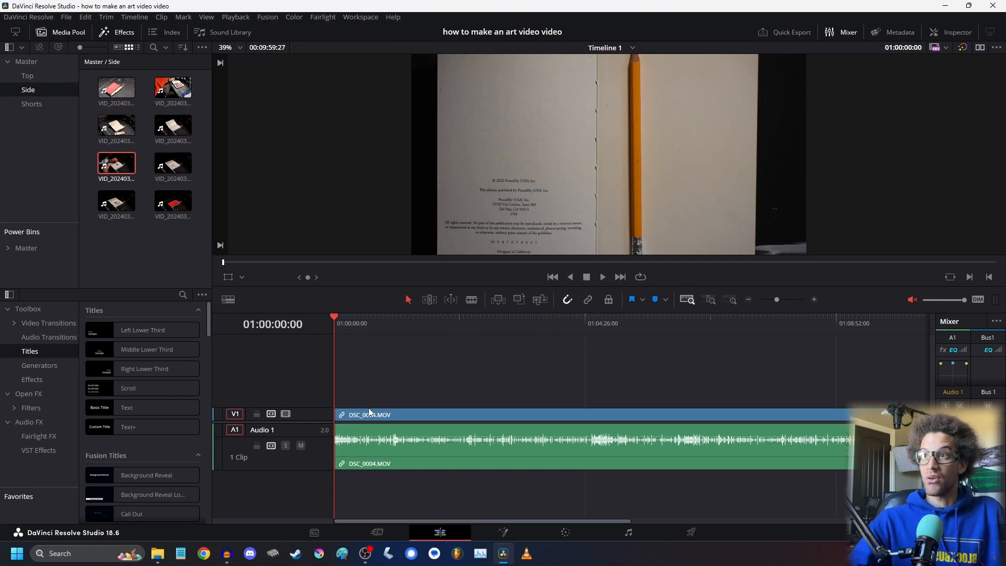
pyautogui.scroll(-2, 403, 193)
pyautogui.moveTo(333, 324)
pyautogui.mouseDown()
pyautogui.moveTo(375, 329)
pyautogui.moveTo(334, 323)
pyautogui.mouseUp()
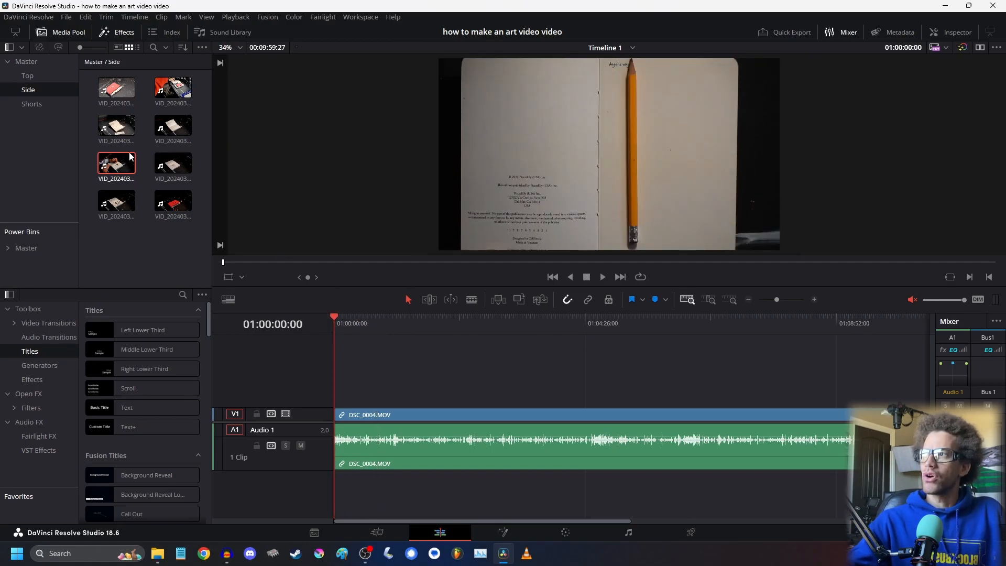
pyautogui.moveTo(130, 156); pyautogui.dragTo(344, 402)
pyautogui.press('space')
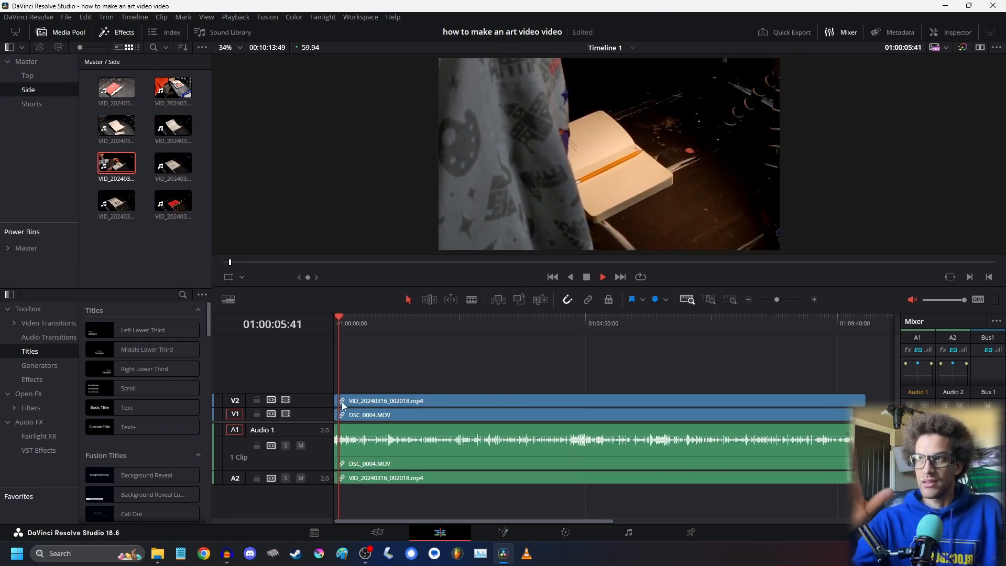
pyautogui.press('space')
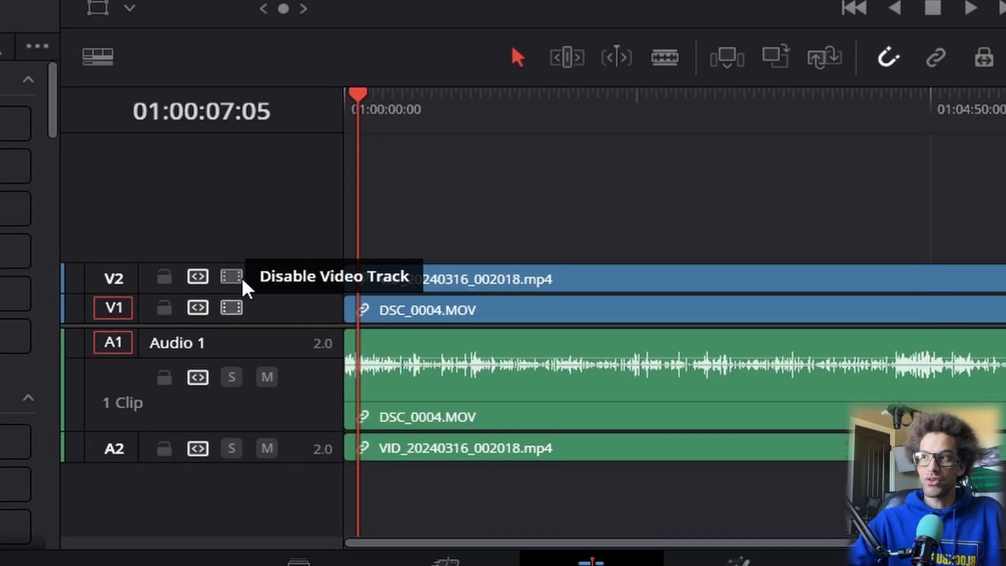
# - Switch video track V2 off and back on, and make audio track A2 taller and mute it
pyautogui.click(231, 276)
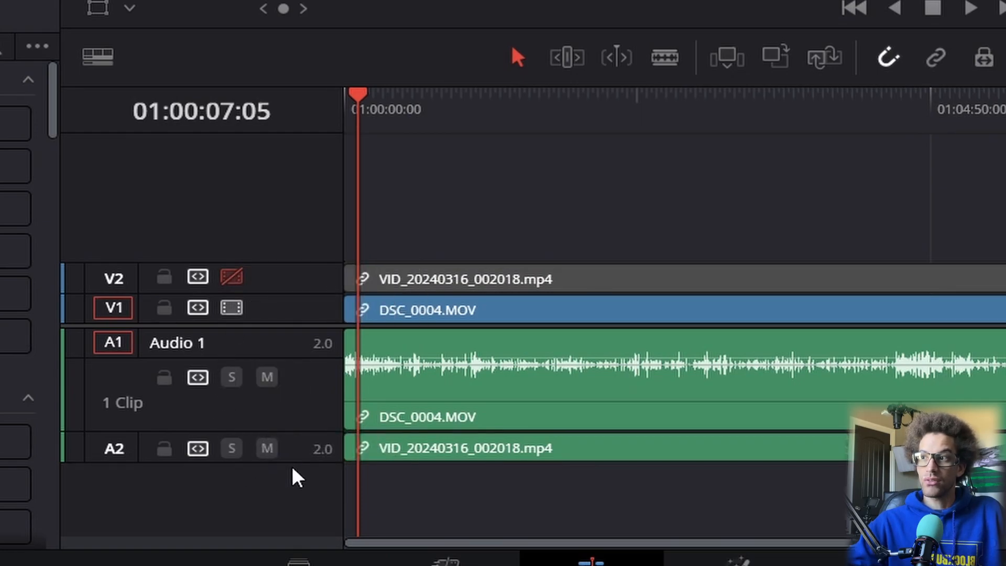
pyautogui.moveTo(296, 462); pyautogui.dragTo(303, 509)
pyautogui.click(265, 480)
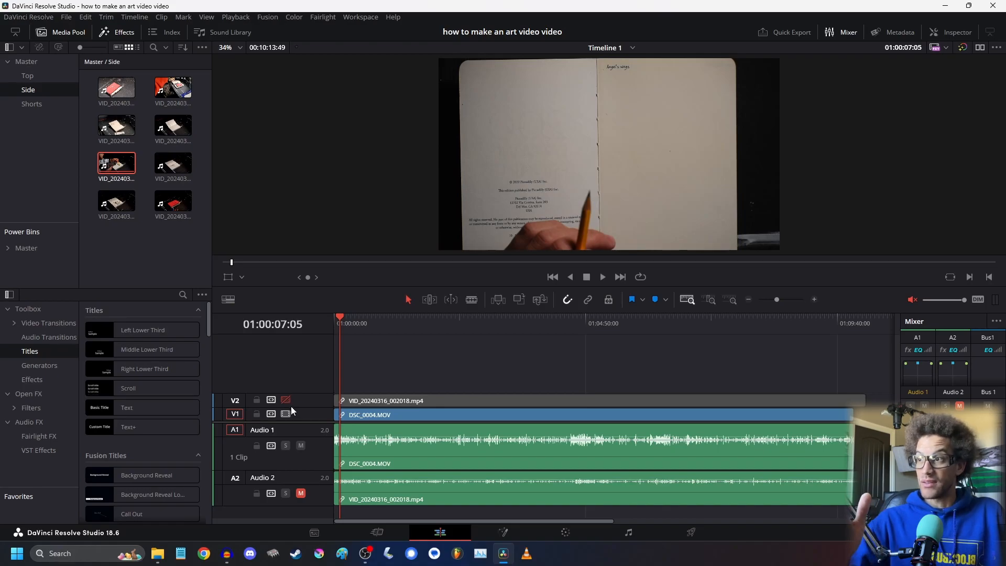
pyautogui.click(287, 400)
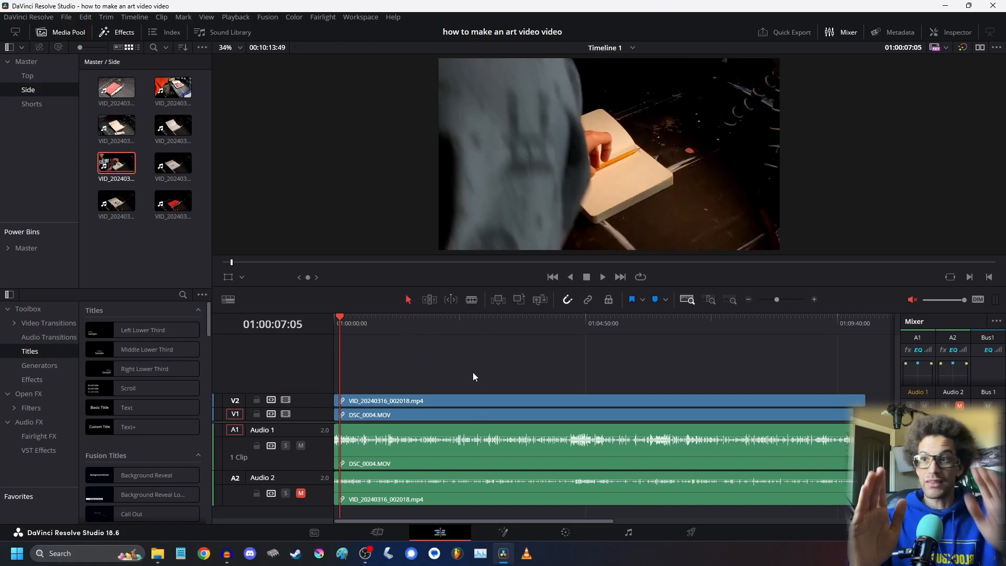
# - Auto-align the video and audio clips of both cameras based on waveform
pyautogui.moveTo(513, 343); pyautogui.dragTo(655, 501)
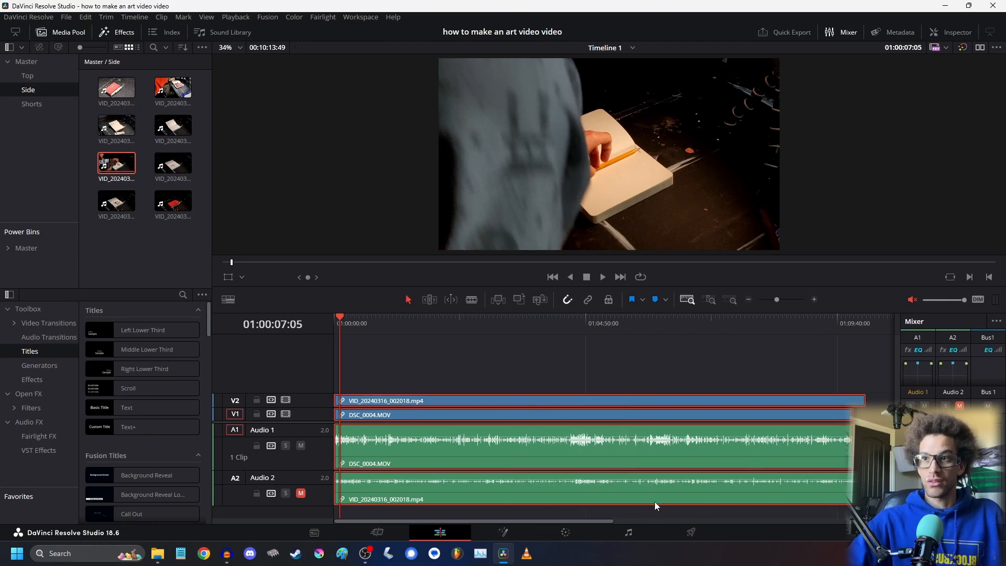
pyautogui.rightClick(633, 405)
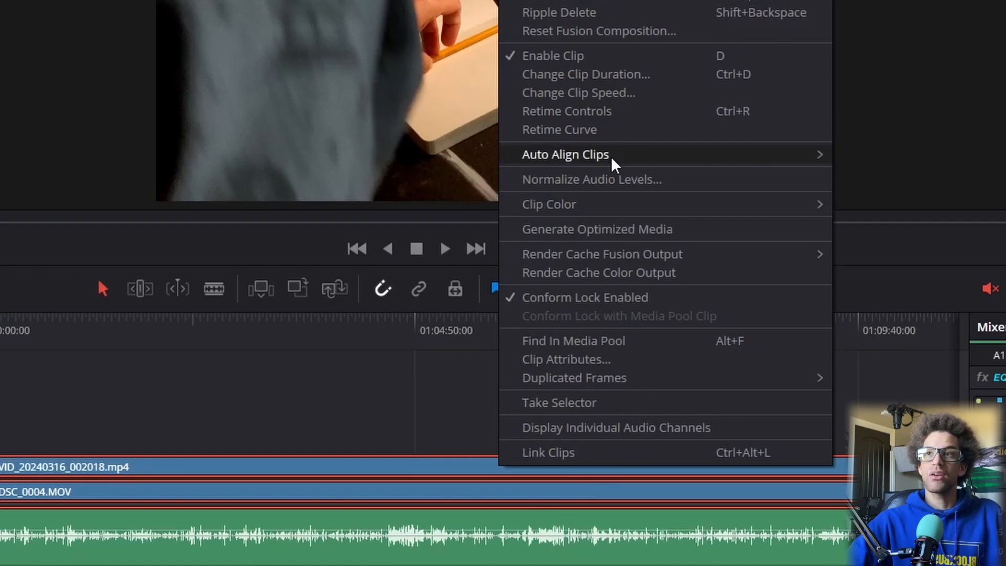
pyautogui.moveTo(611, 156)
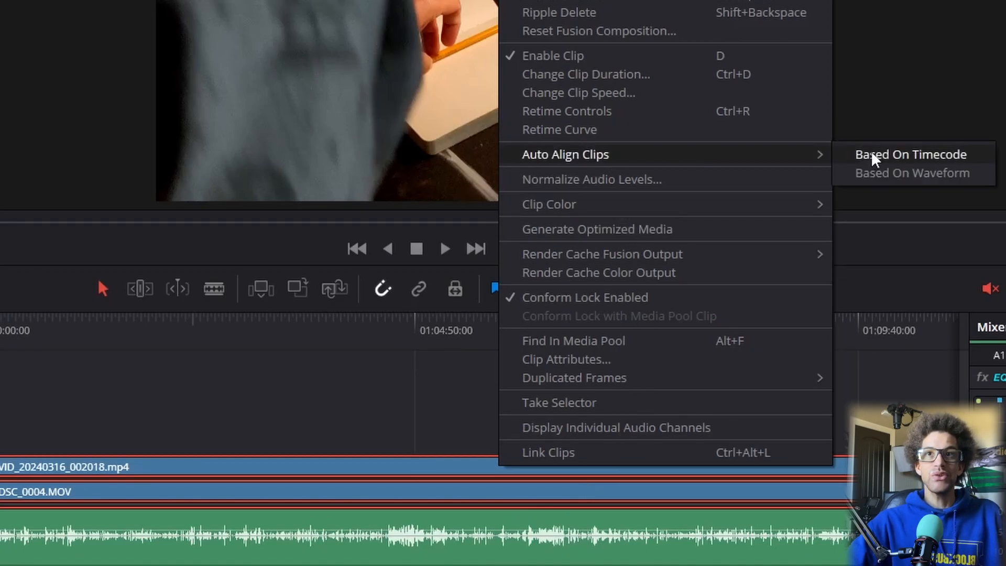
pyautogui.click(892, 173)
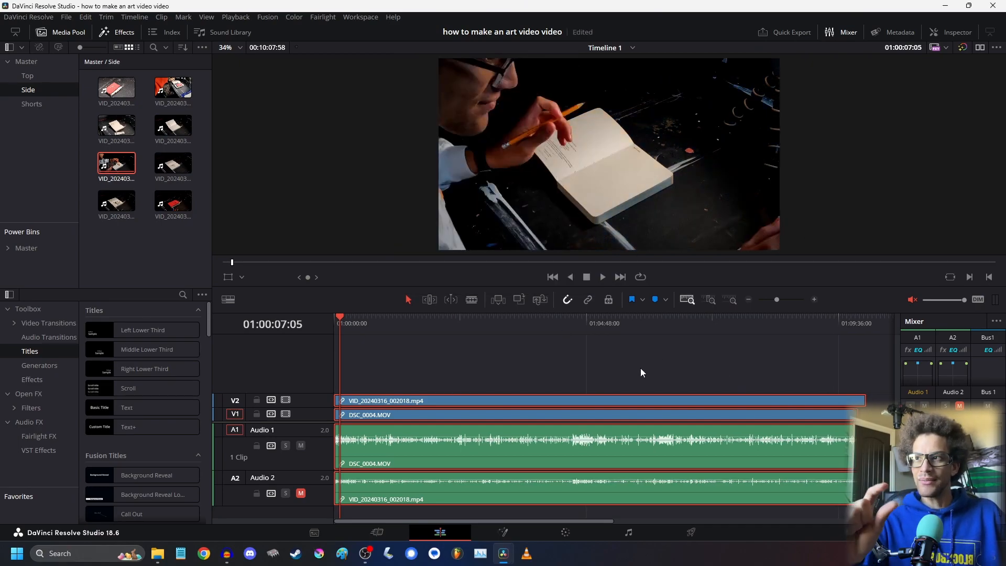
# - Raise the clip audio volume to 10.71 dB to compare the aligned waveforms up close
pyautogui.click(815, 300)
pyautogui.moveTo(624, 440); pyautogui.dragTo(625, 431)
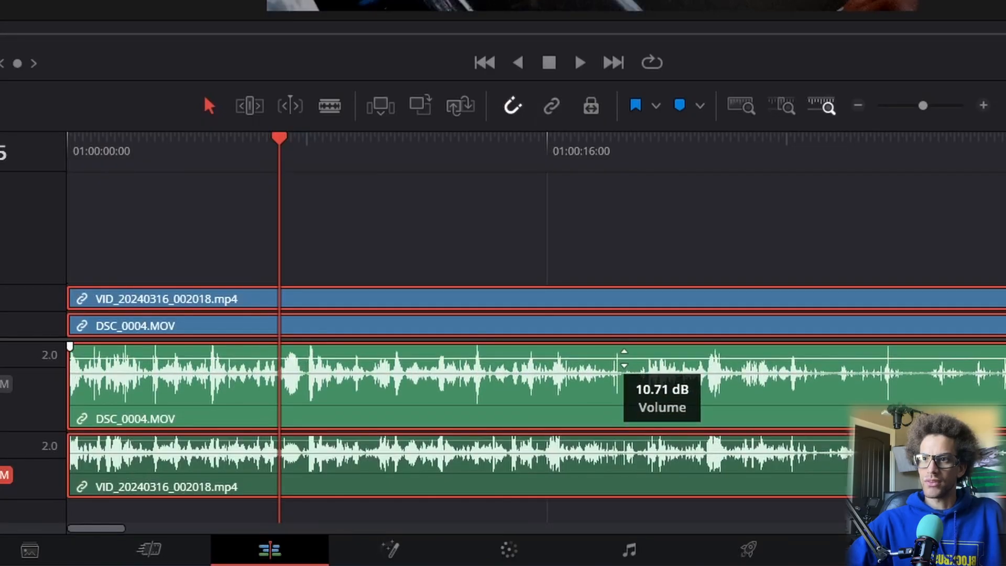
pyautogui.moveTo(624, 358); pyautogui.dragTo(624, 358)
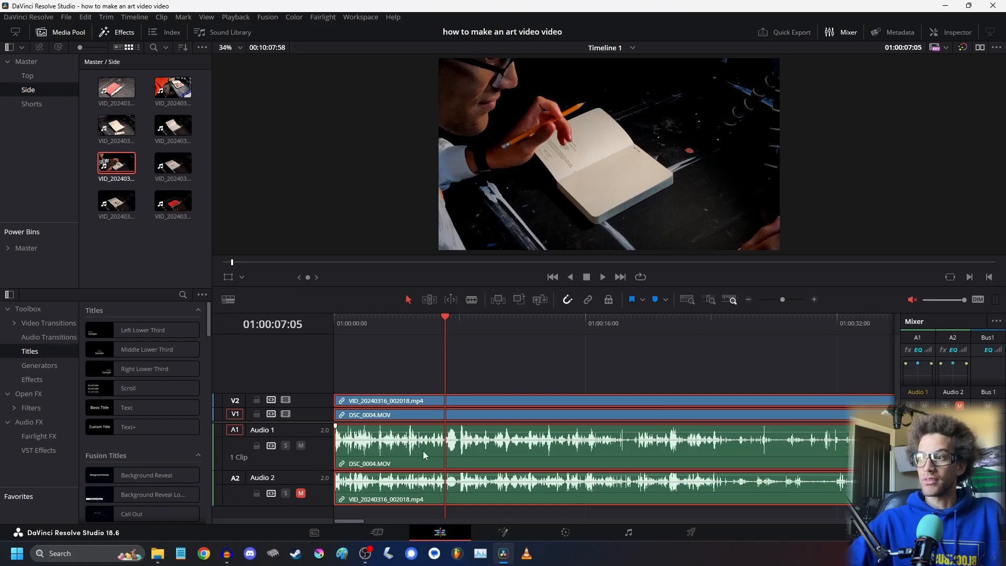
# - Unmute track A2 and delete the audio clips from A1 and A2 without their video
pyautogui.click(300, 493)
pyautogui.click(520, 514)
pyautogui.moveTo(538, 512); pyautogui.dragTo(459, 442)
pyautogui.press('Delete')
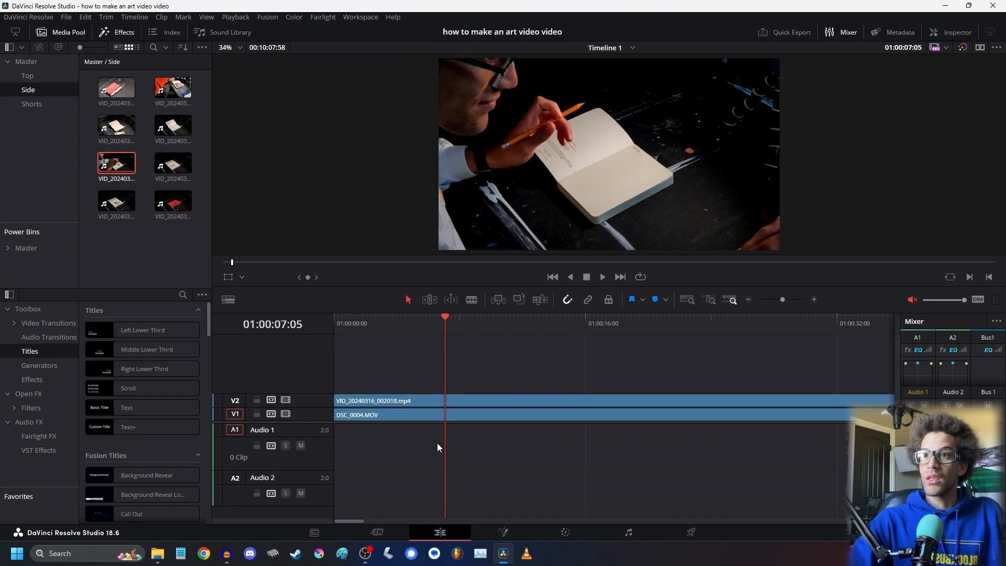
# - Split both video clips at 01:02:39:12 and ripple-delete the parts before the cut
pyautogui.click(748, 302)
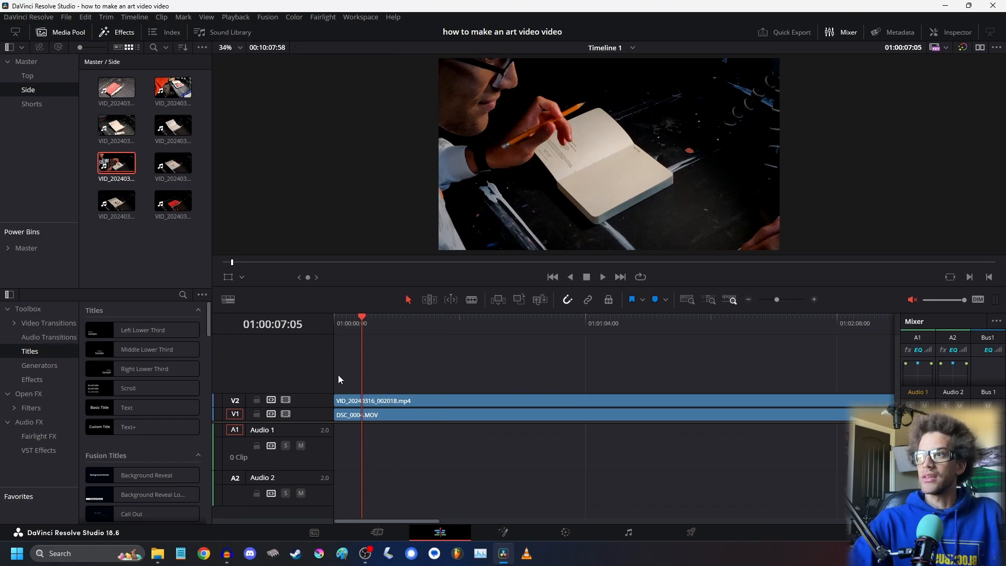
pyautogui.moveTo(374, 328); pyautogui.dragTo(871, 350)
pyautogui.click(747, 299)
pyautogui.moveTo(636, 320); pyautogui.dragTo(646, 367)
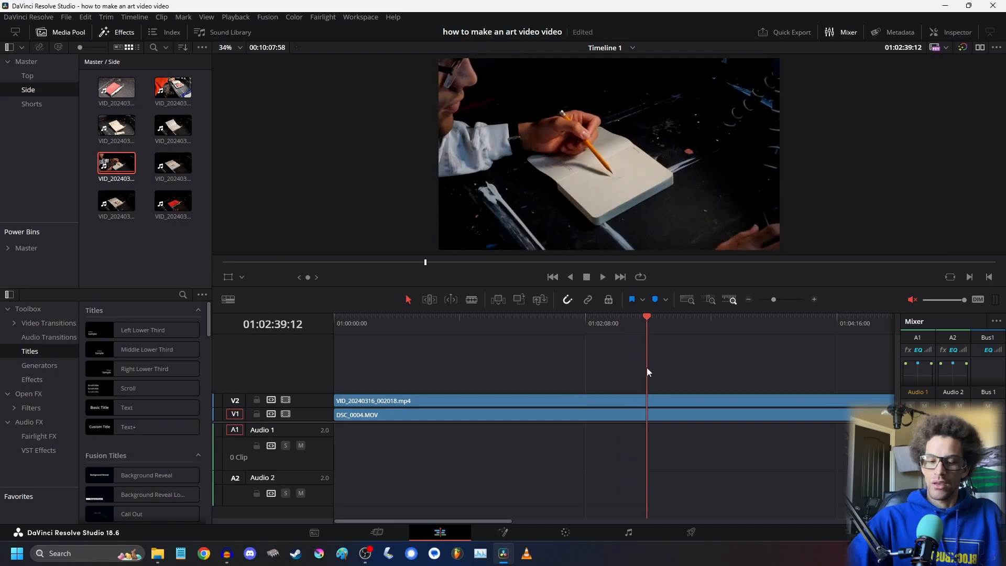
pyautogui.hotkey('ctrl', 'b')
pyautogui.moveTo(523, 358); pyautogui.dragTo(558, 513)
pyautogui.press('Delete')
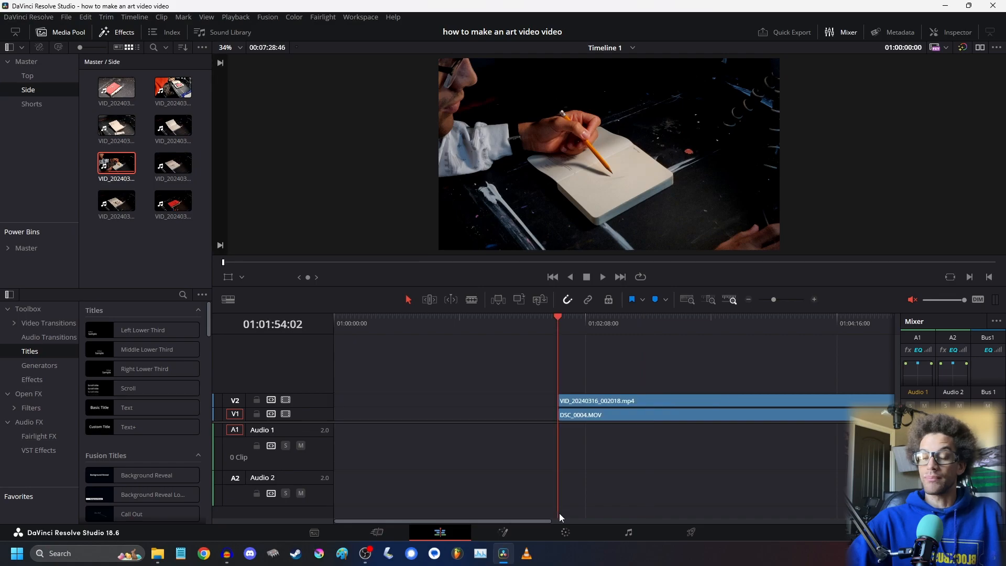
# - Disable track V2 and play the opening of DSC_0004.MOV to find the drawing's start, stopping at 01:00:10:27
pyautogui.click(285, 399)
pyautogui.press('space')
pyautogui.click(814, 299)
pyautogui.click(815, 299)
pyautogui.click(815, 300)
pyautogui.click(418, 325)
pyautogui.click(465, 325)
pyautogui.click(497, 324)
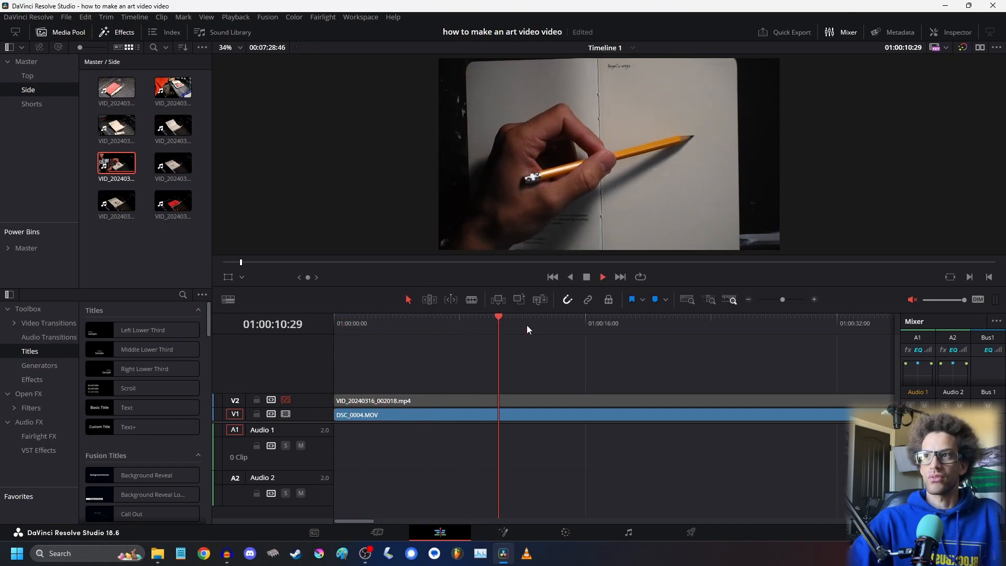
pyautogui.click(465, 324)
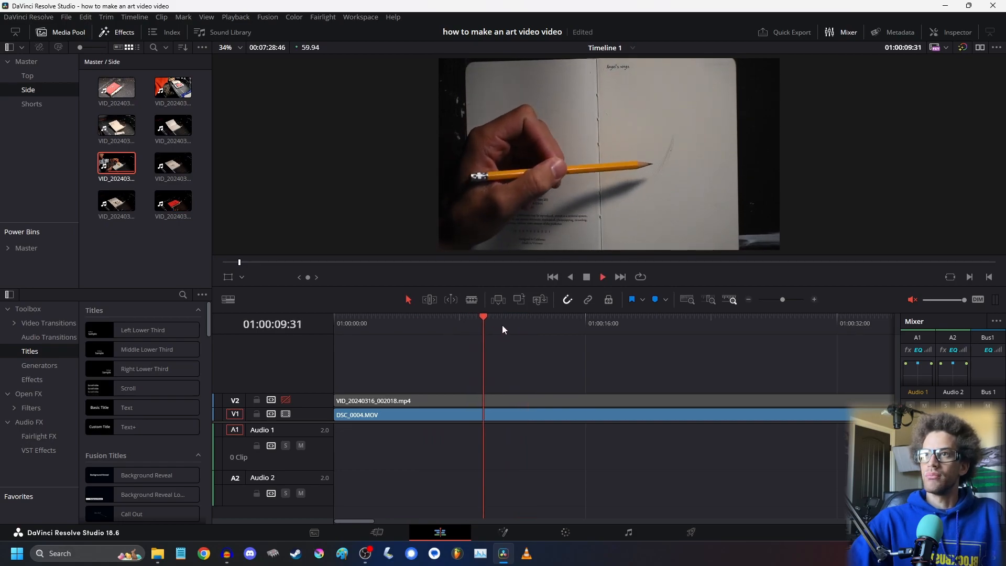
pyautogui.press('space')
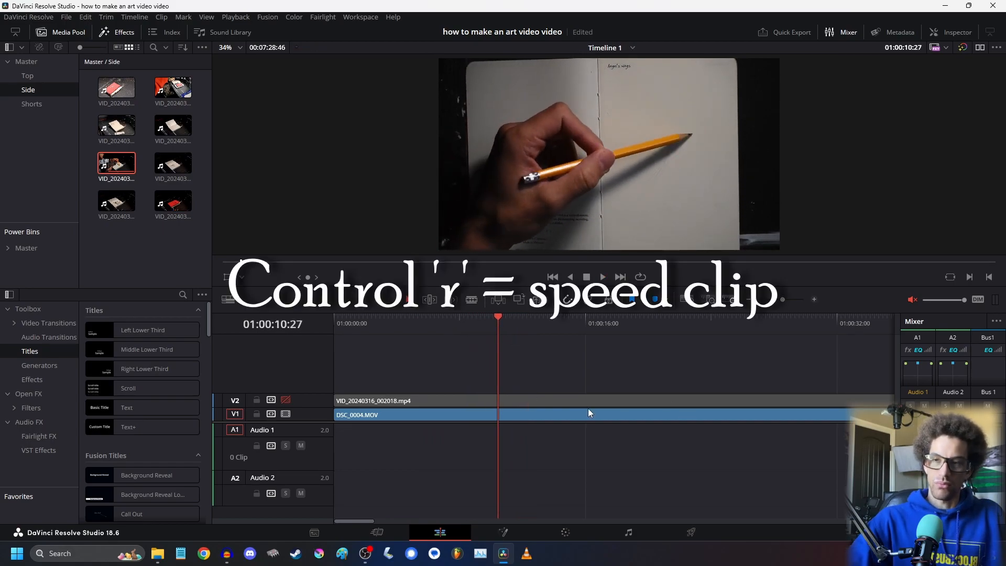
# - Split the clips on V1 and V2 at 01:00:10:27 and ripple-delete the parts before the cut
pyautogui.hotkey('ctrl', 'b')
pyautogui.moveTo(373, 347); pyautogui.dragTo(433, 471)
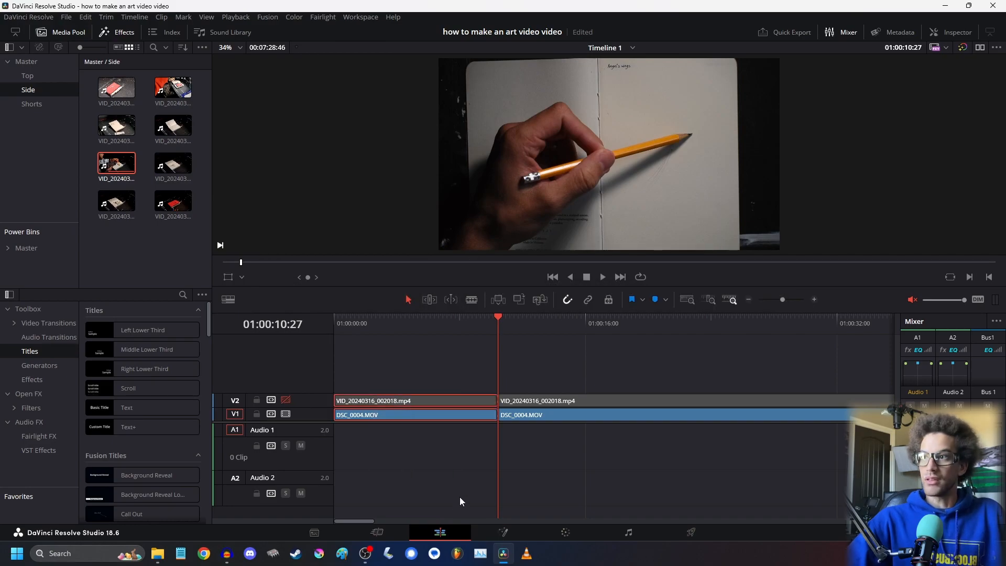
pyautogui.hotkey('shift', 'Delete')
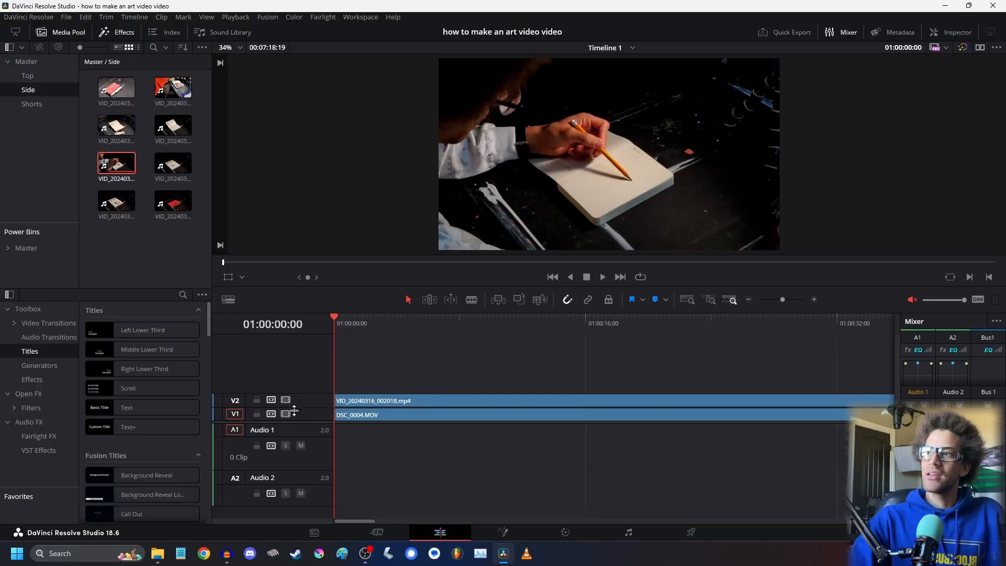
# - Toggle track V2 to compare the side and top views at the start, and play the top footage with V2 disabled
pyautogui.click(285, 399)
pyautogui.click(285, 400)
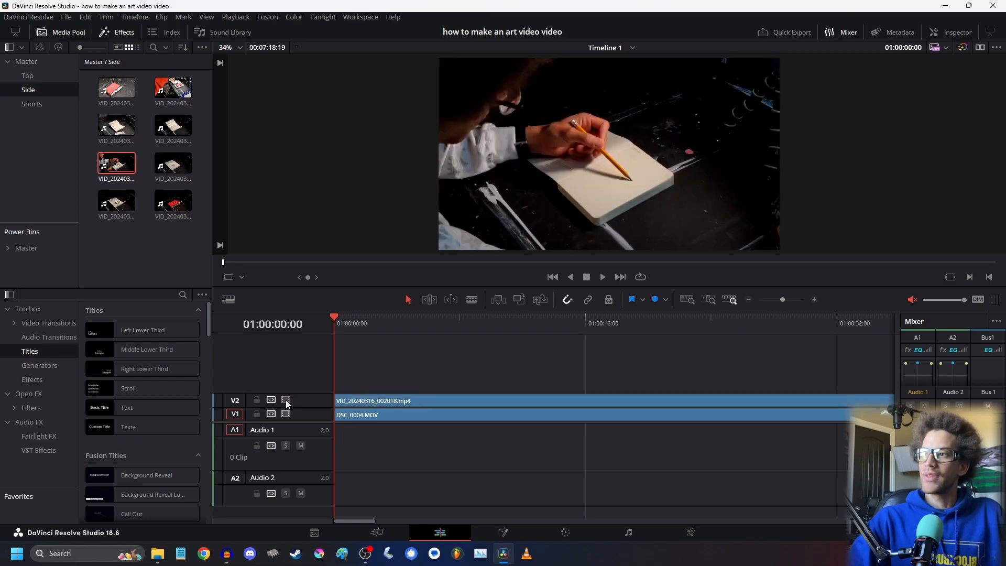
pyautogui.click(285, 400)
pyautogui.press('space')
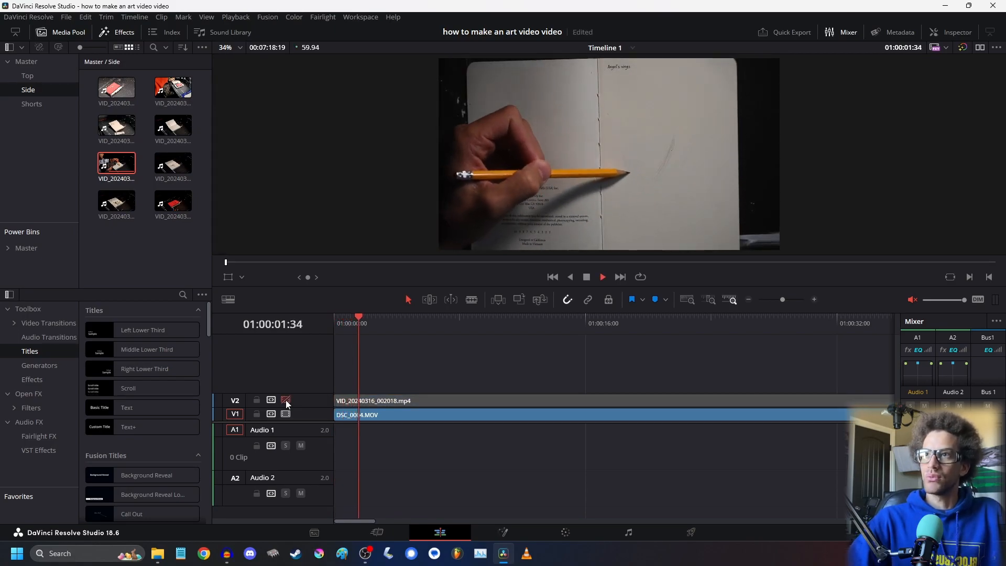
# - Split the clips on V1 and V2 at 01:00:03:13 and delete the V2 side-view part before the cut, leaving its gap
pyautogui.press('space')
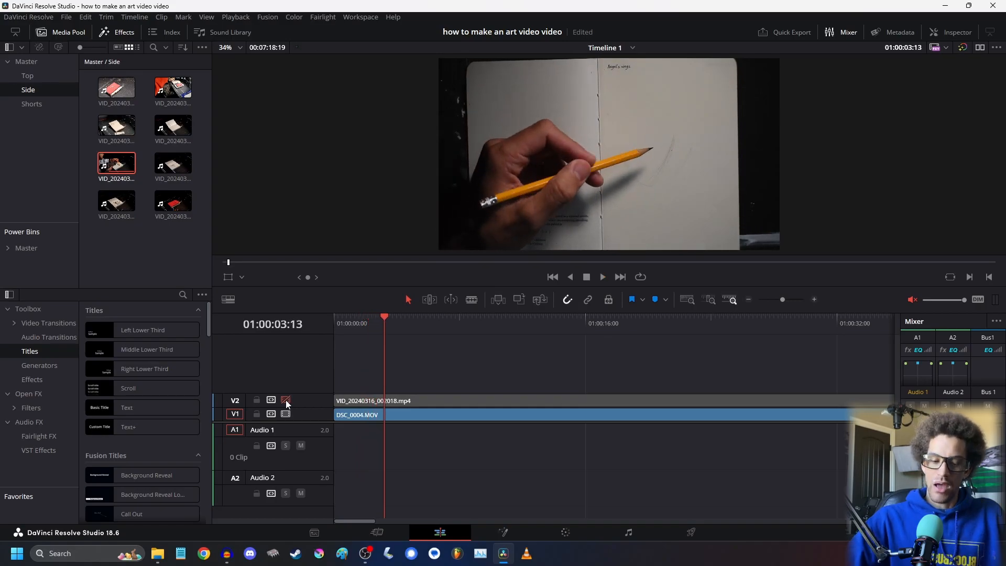
pyautogui.hotkey('ctrl', 'b')
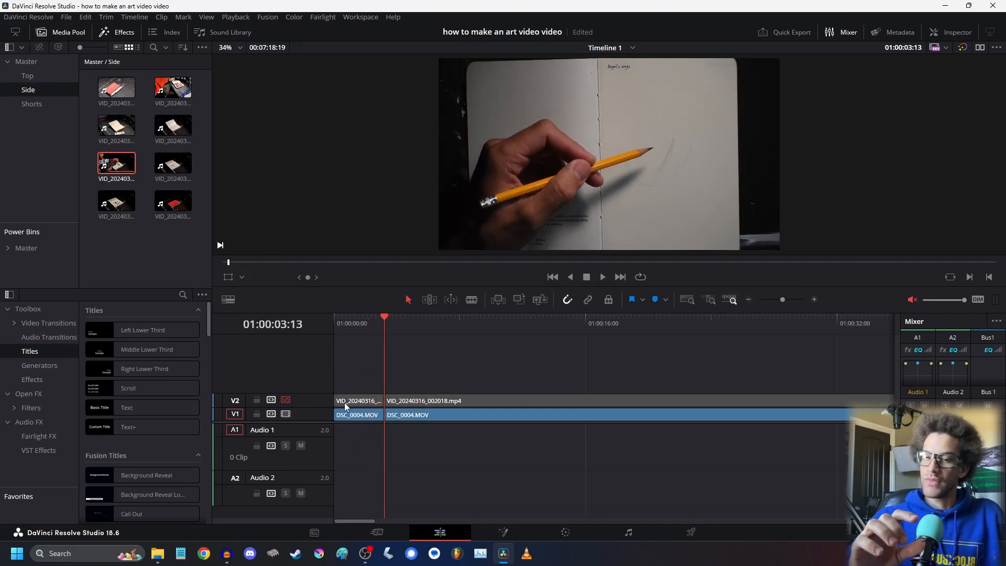
pyautogui.click(344, 402)
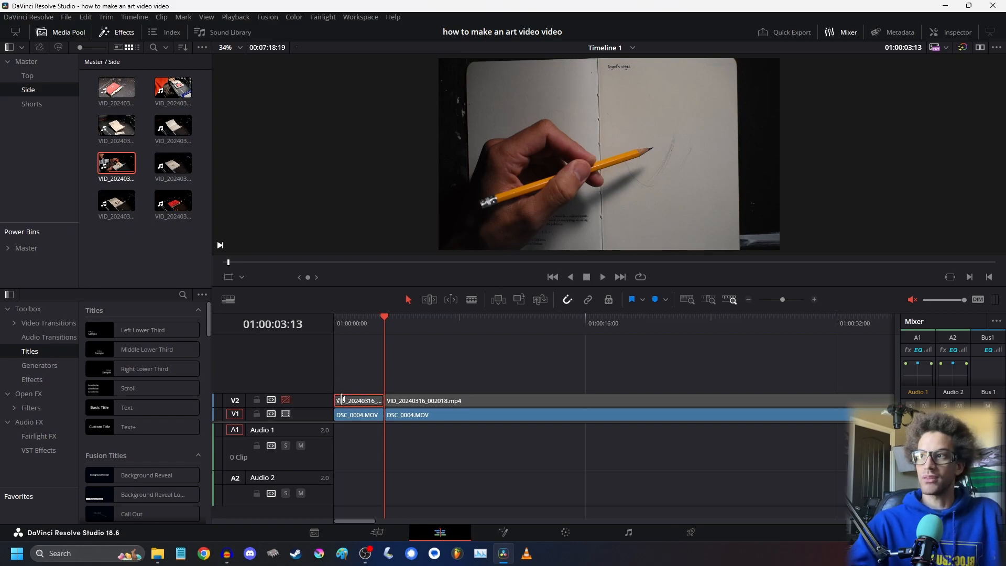
pyautogui.press('BackSpace')
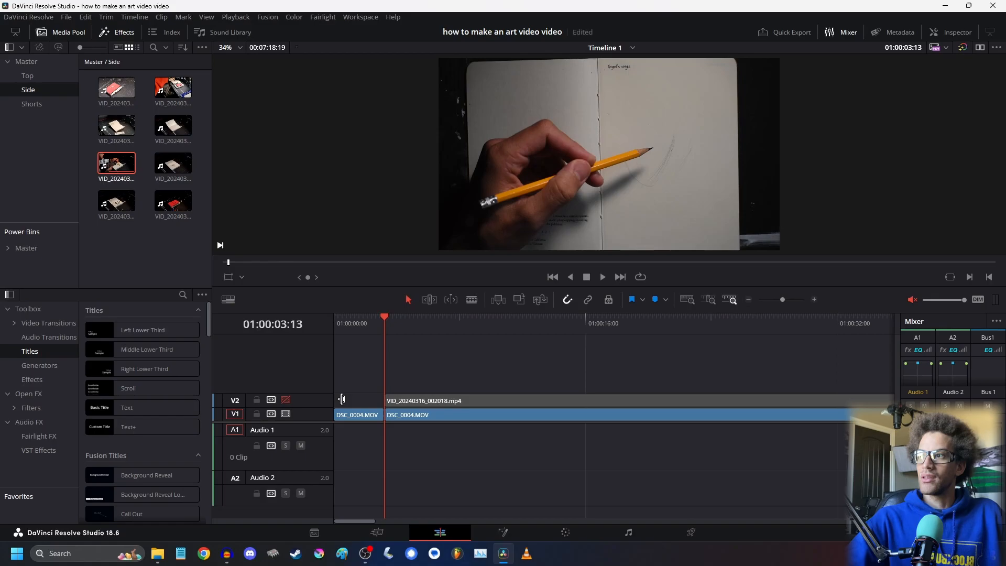
# - Enable track V2 and play the timeline across the cut at 01:00:03:13 to check the switch from top to side view
pyautogui.click(286, 399)
pyautogui.press('Home')
pyautogui.press('space')
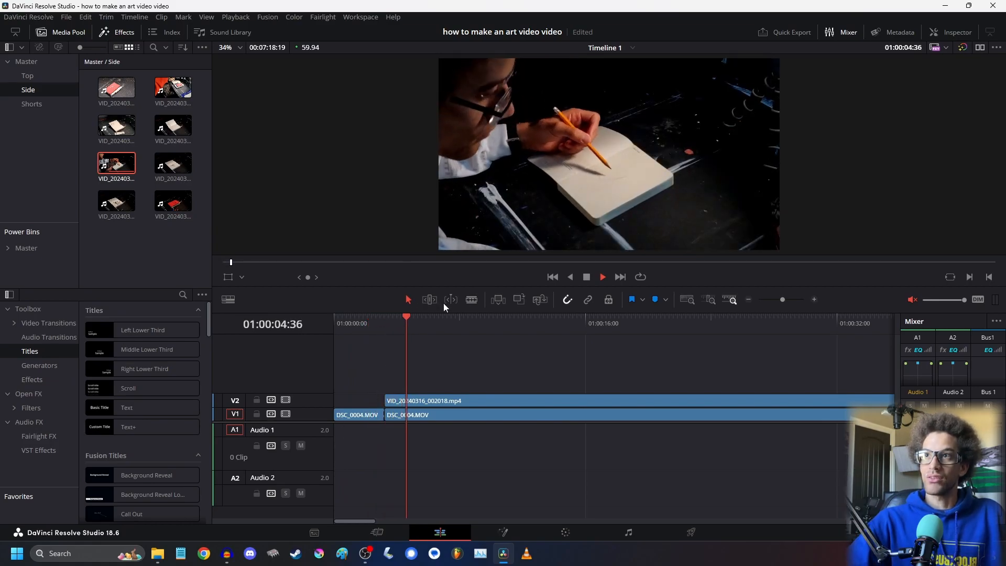
pyautogui.click(384, 322)
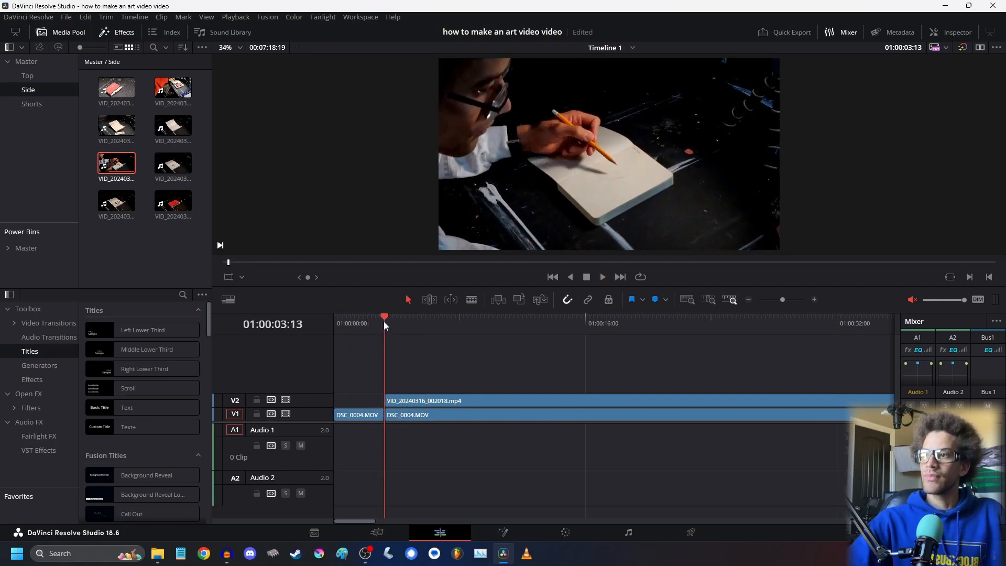
pyautogui.press('space')
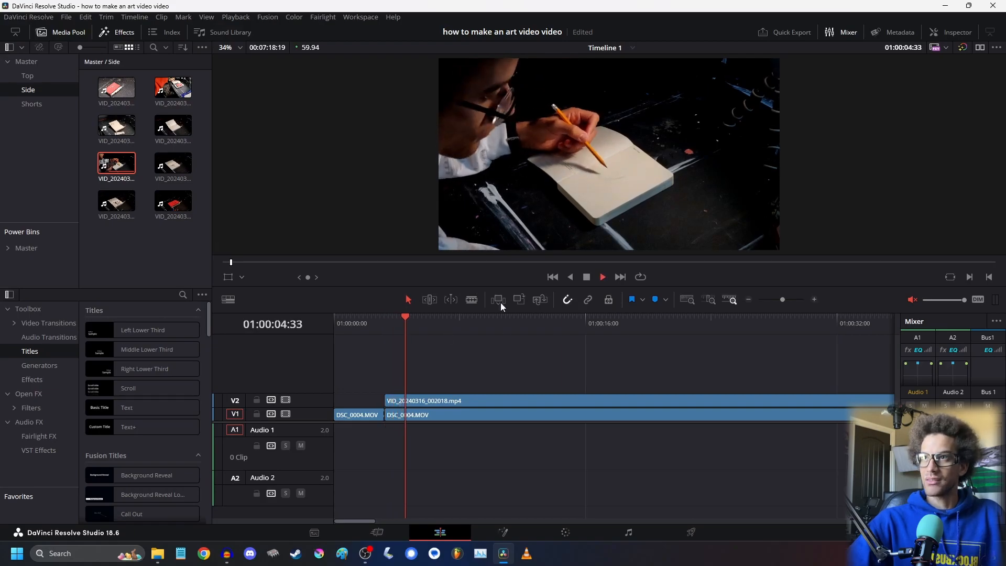
pyautogui.press('space')
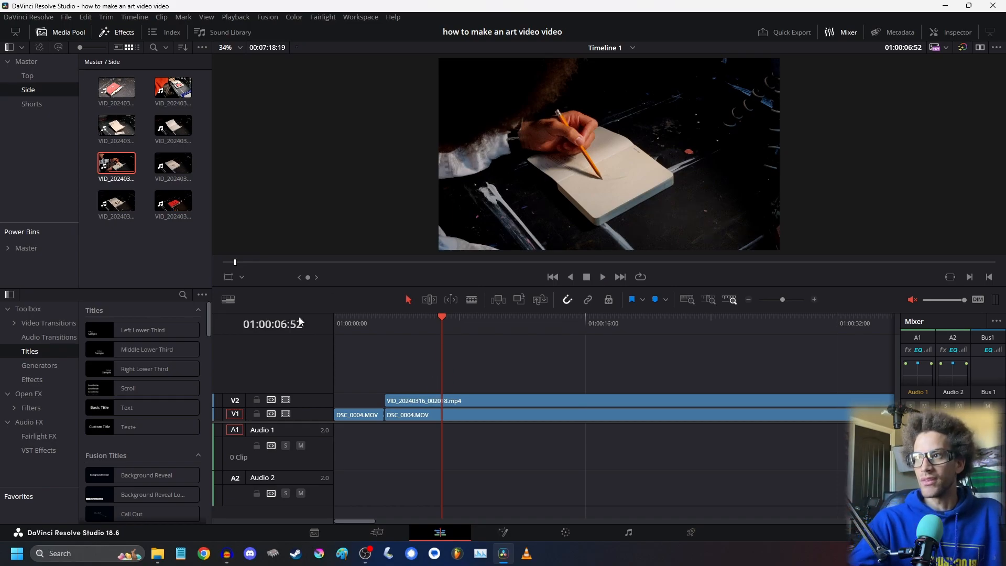
# - Split both tracks at 01:00:06:10 and delete the middle DSC_0004.MOV piece beneath the short side-view clip, leaving its gap
pyautogui.press('Home')
pyautogui.press('space')
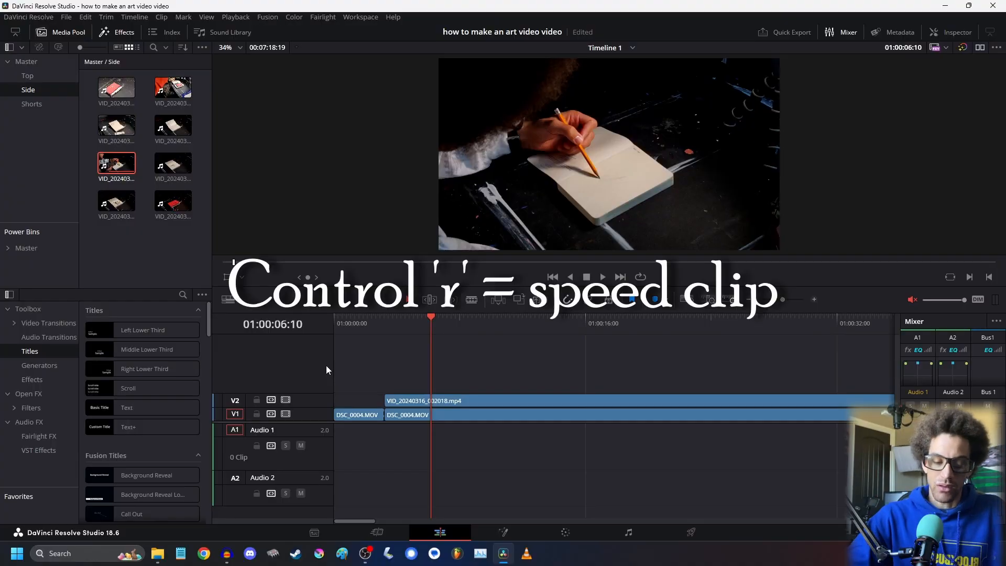
pyautogui.hotkey('ctrl', 'b')
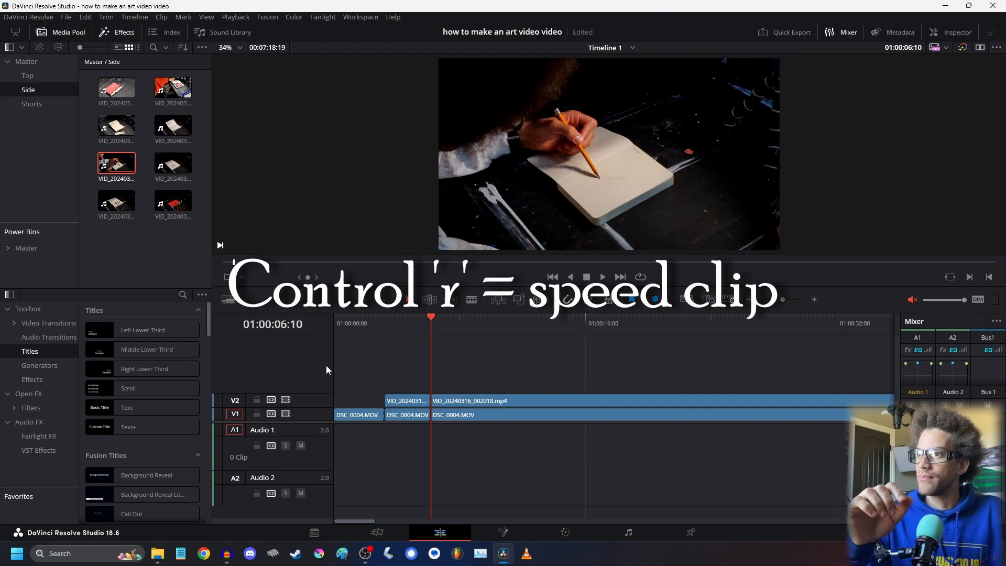
pyautogui.click(414, 421)
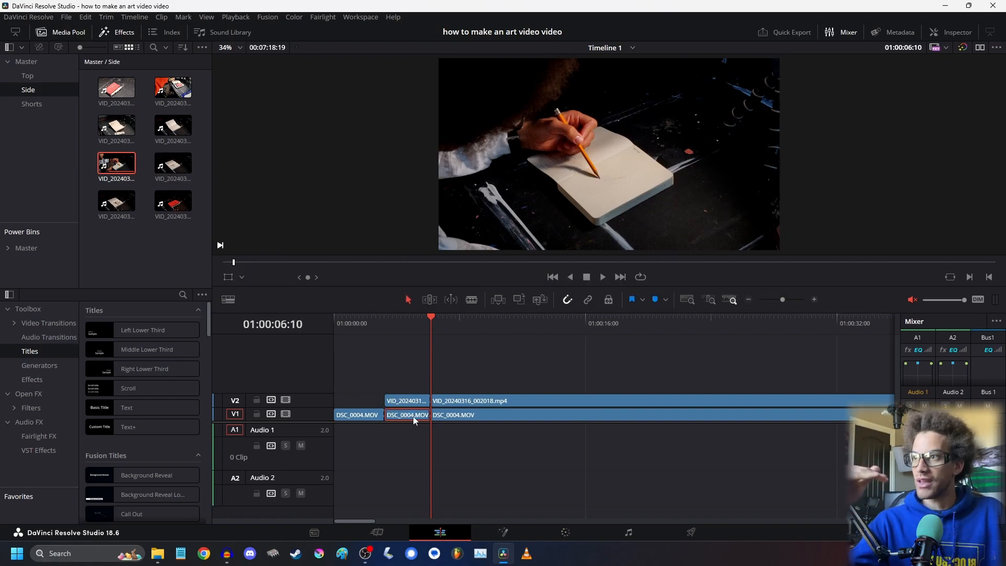
pyautogui.press('BackSpace')
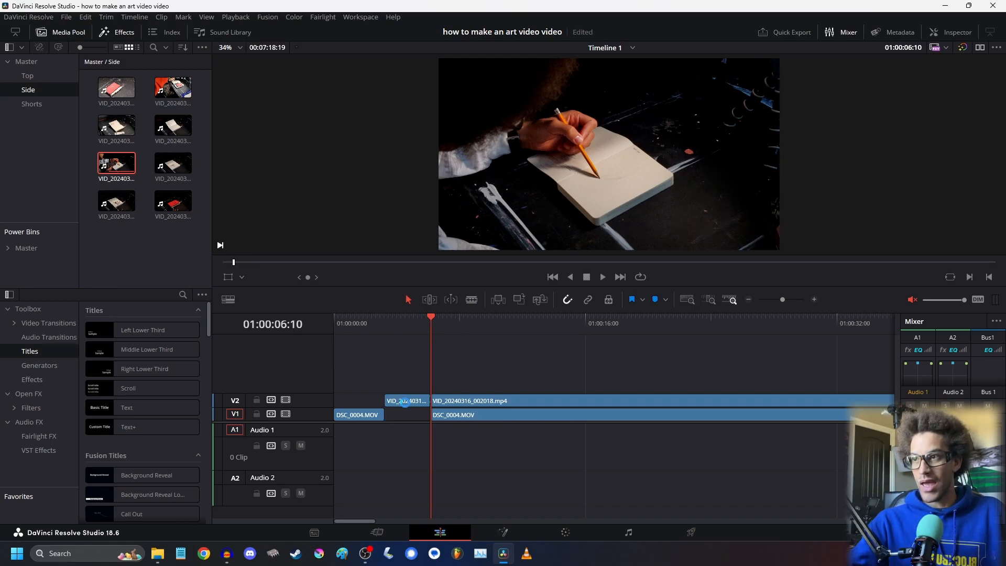
pyautogui.moveTo(408, 405); pyautogui.dragTo(436, 418)
pyautogui.hotkey('ctrl', 'z')
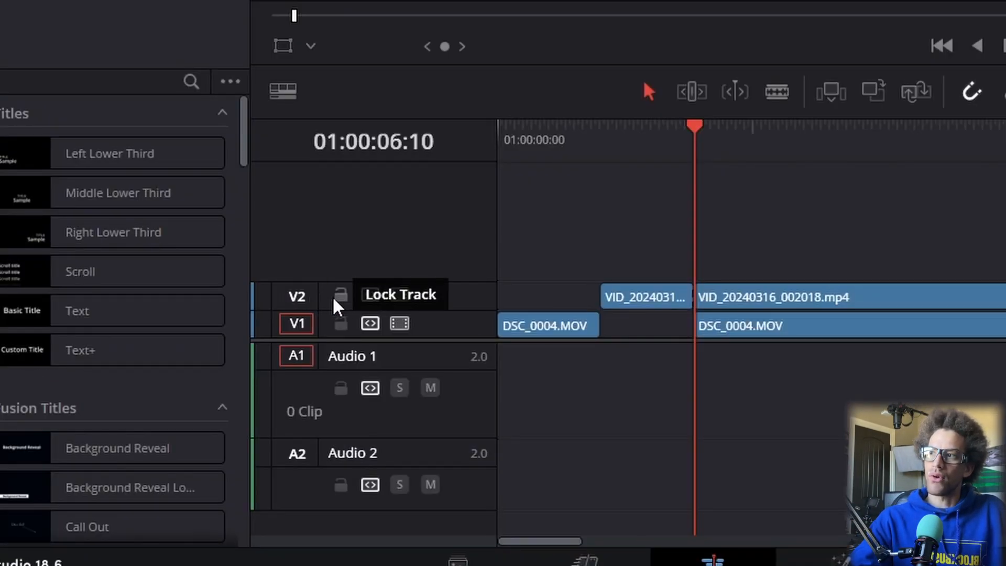
# - Change the colour of video track V2 to Orange to distinguish the side footage
pyautogui.rightClick(438, 306)
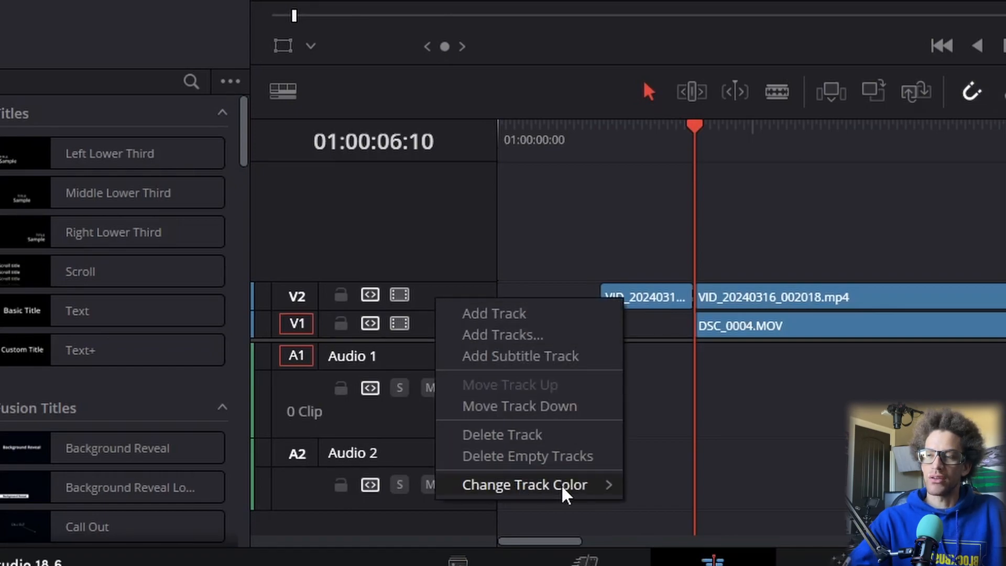
pyautogui.moveTo(561, 489)
pyautogui.click(733, 283)
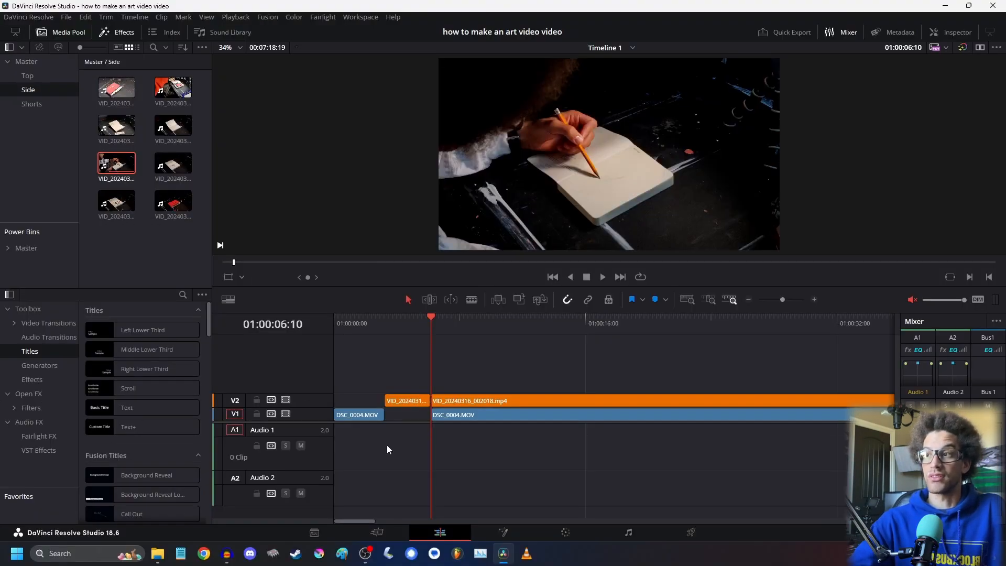
pyautogui.rightClick(312, 464)
pyautogui.moveTo(342, 444)
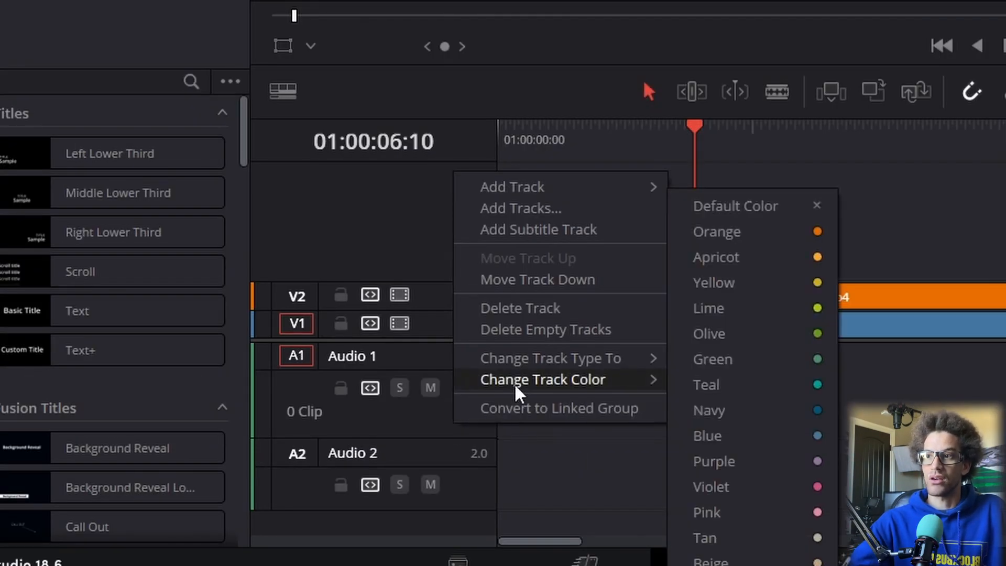
pyautogui.click(565, 465)
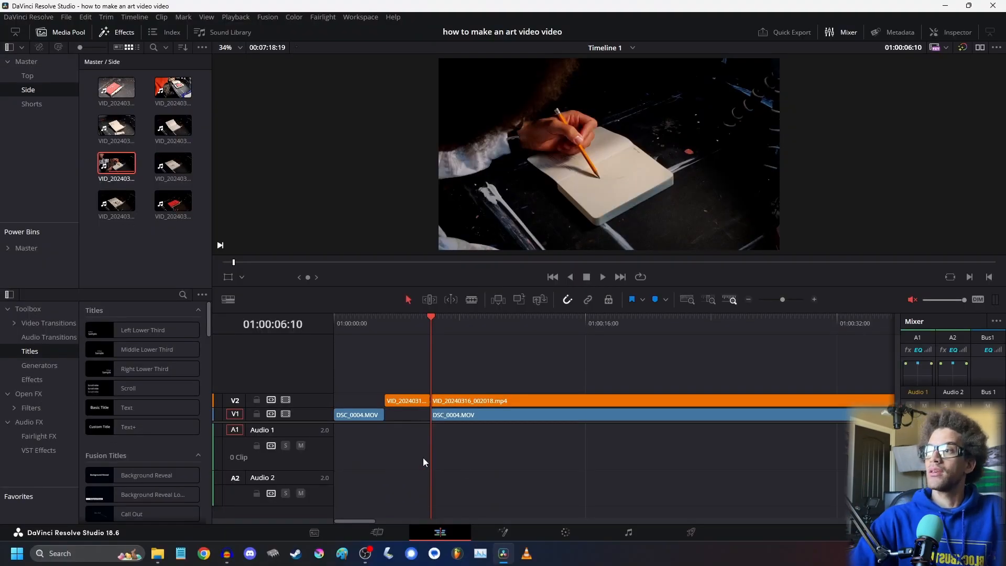
# - Play the edit from the beginning and show the Inspector settings of the short side-view clip at 01:00:03:13
pyautogui.moveTo(359, 325); pyautogui.dragTo(273, 322)
pyautogui.press('space')
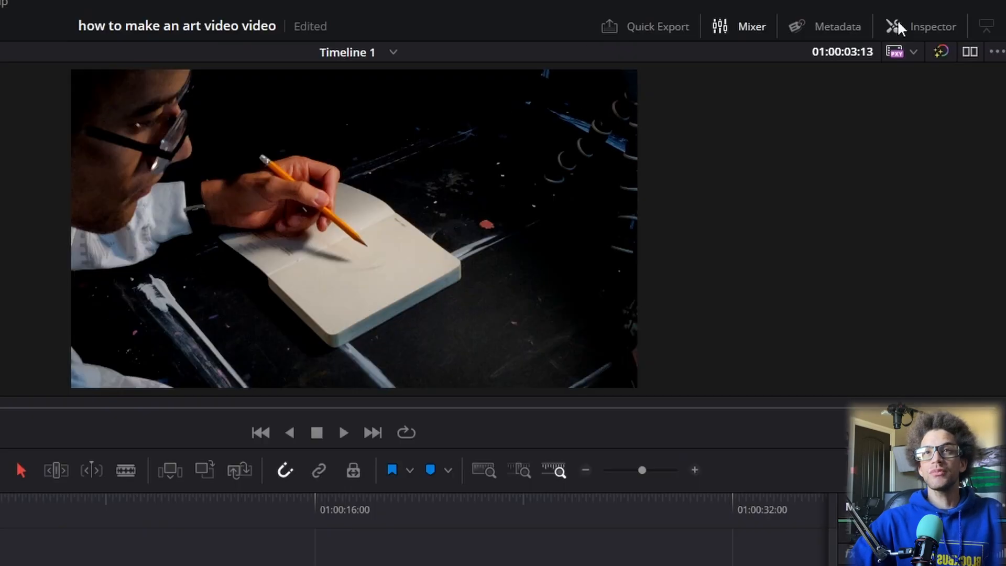
pyautogui.click(917, 29)
# - Try out Zoom and a Rotation Angle of -5.700 on the short side-view clip, resetting its transform after each
pyautogui.moveTo(809, 148); pyautogui.dragTo(891, 191)
pyautogui.click(989, 122)
pyautogui.click(989, 122)
pyautogui.click(987, 122)
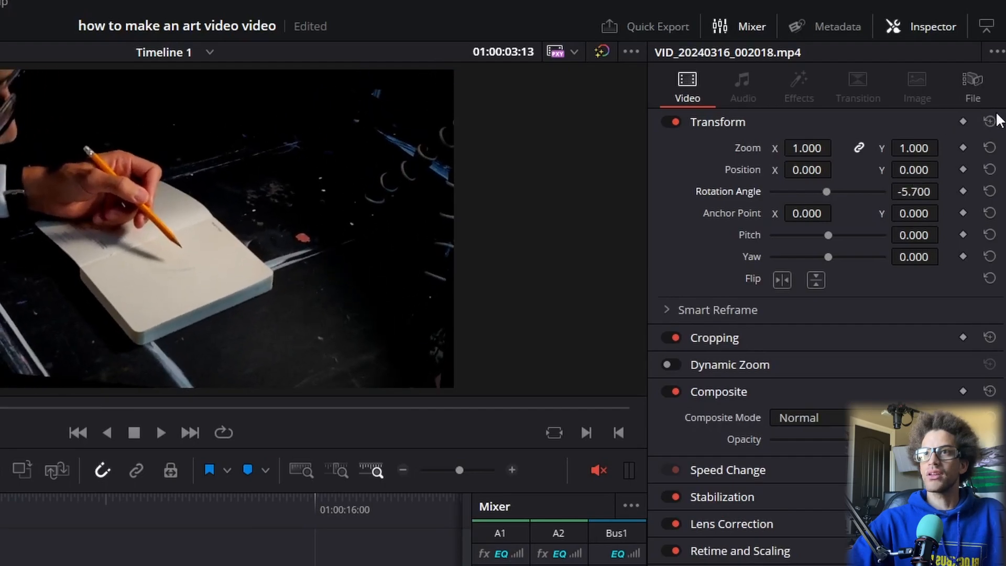
pyautogui.click(990, 121)
# - Try out Pitch and Yaw on the short side-view clip, resetting its transform after each
pyautogui.moveTo(918, 230)
pyautogui.mouseDown()
pyautogui.moveTo(885, 232)
pyautogui.moveTo(904, 232)
pyautogui.mouseUp()
pyautogui.click(993, 130)
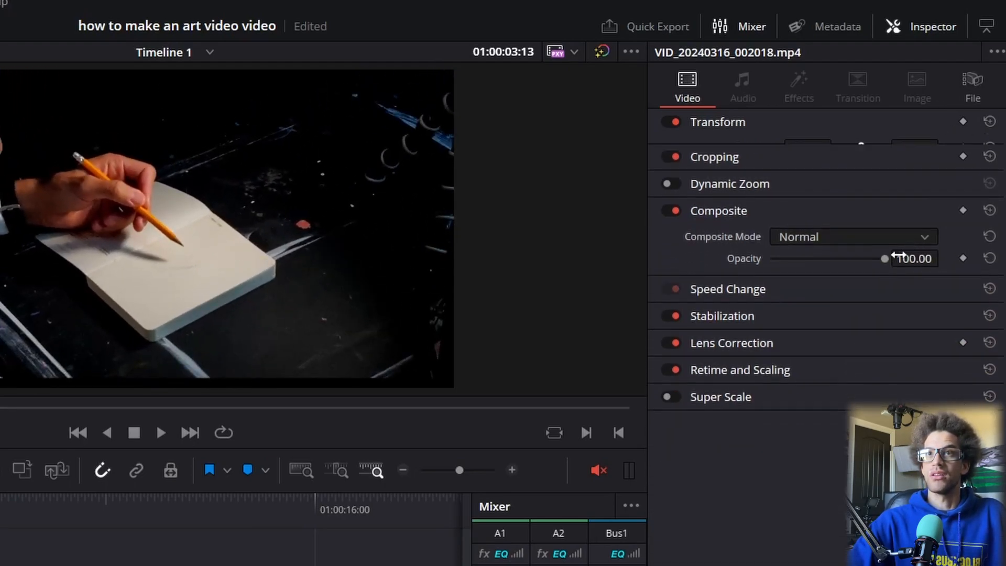
pyautogui.click(985, 127)
pyautogui.click(988, 121)
pyautogui.moveTo(917, 256); pyautogui.dragTo(919, 256)
pyautogui.click(988, 121)
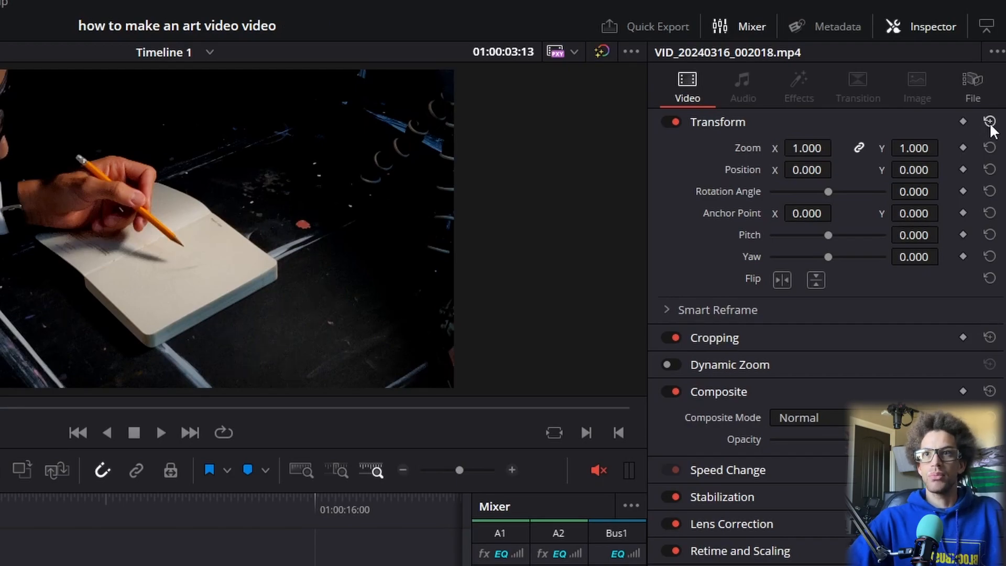
pyautogui.click(990, 123)
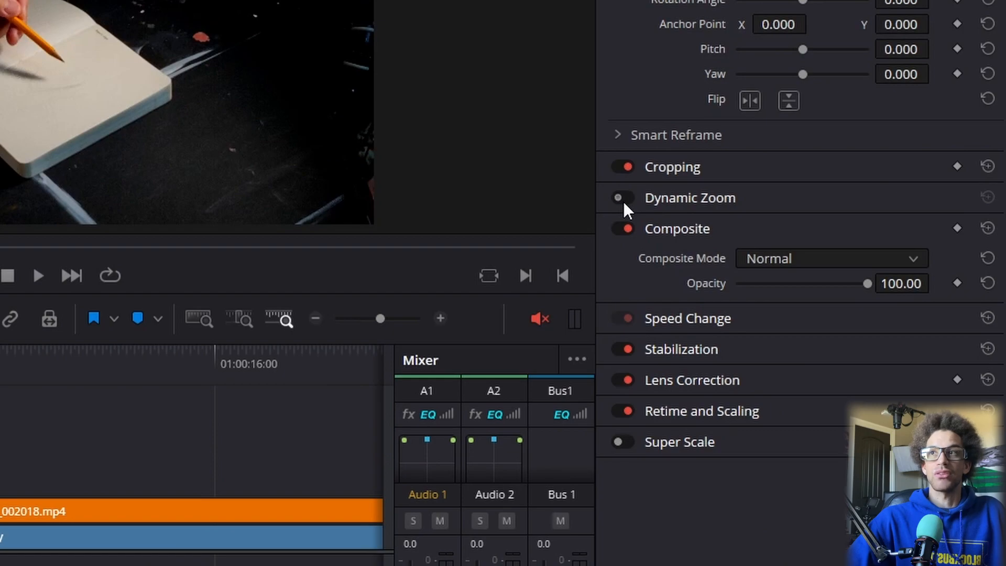
# - Enable Dynamic Zoom with Linear ease on the short side-view clip and play it to preview the zoom
pyautogui.click(800, 235)
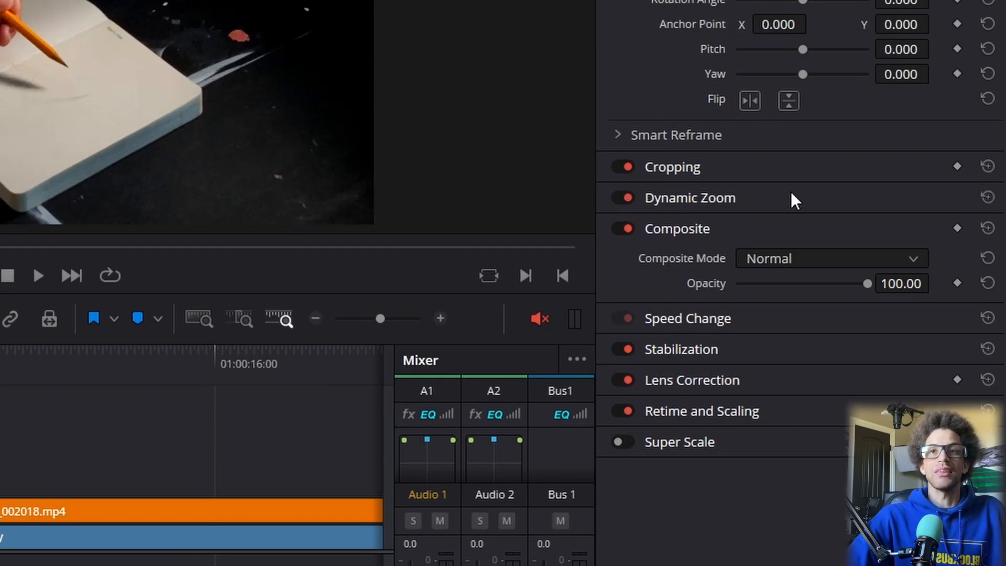
pyautogui.click(888, 236)
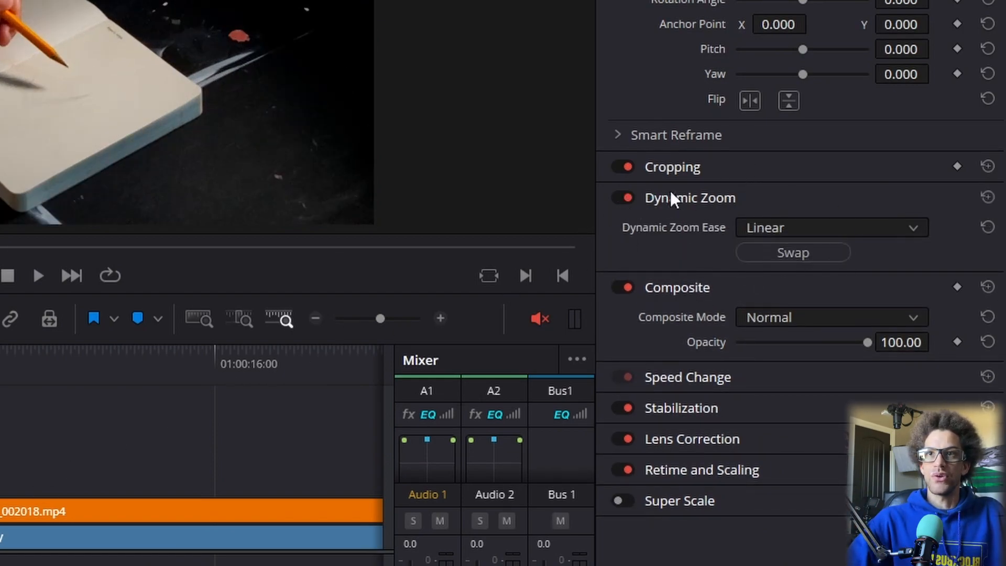
pyautogui.click(625, 198)
pyautogui.click(625, 199)
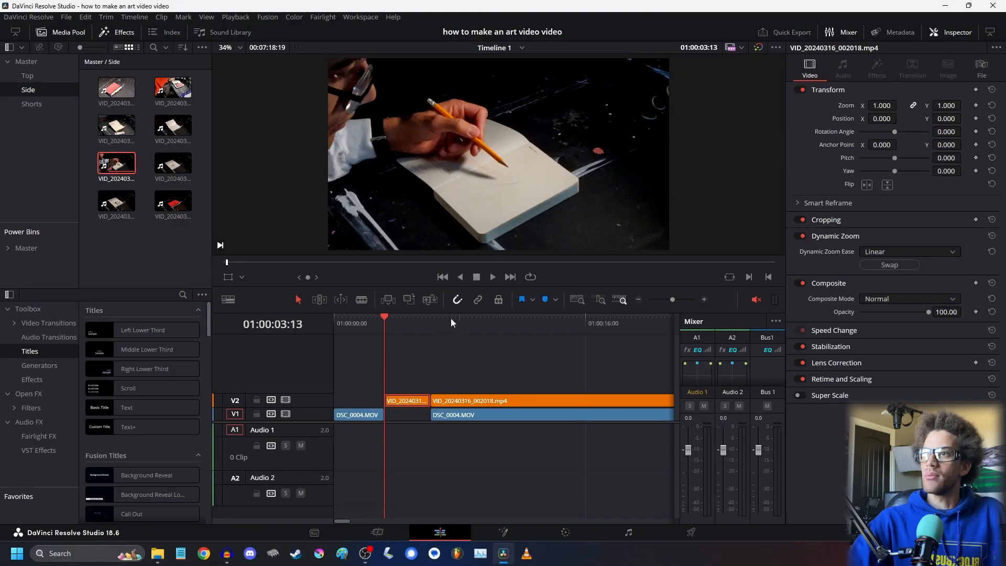
pyautogui.click(38, 276)
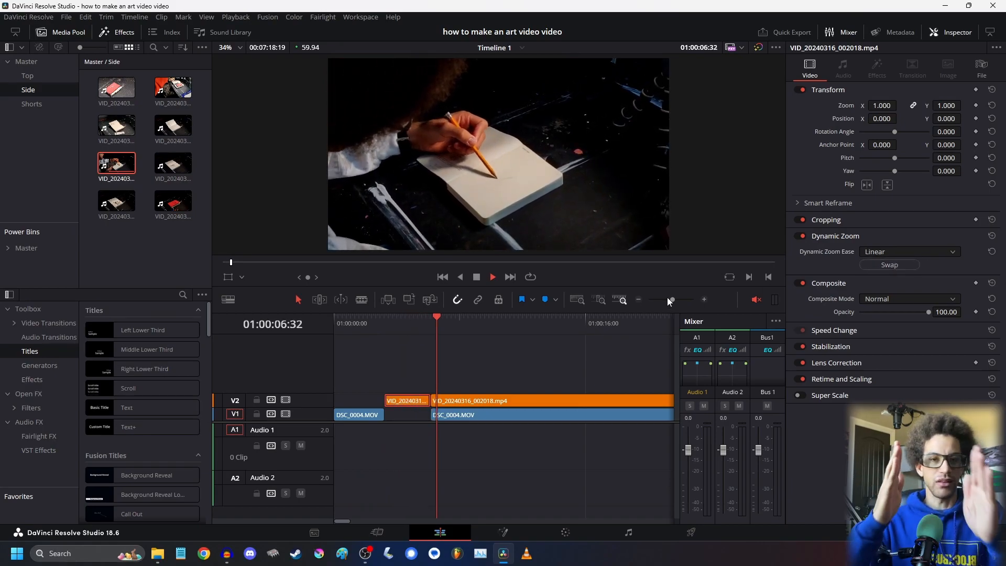
pyautogui.press('space')
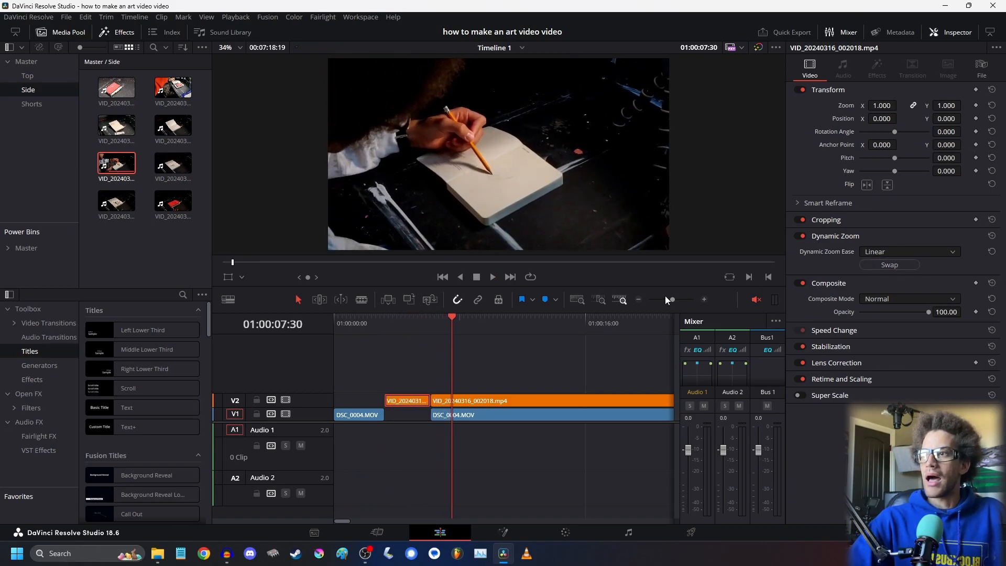
# - Swap the Dynamic Zoom direction on the short side-view clip, preview it from 01:00:03:13, and close the Inspector
pyautogui.click(383, 318)
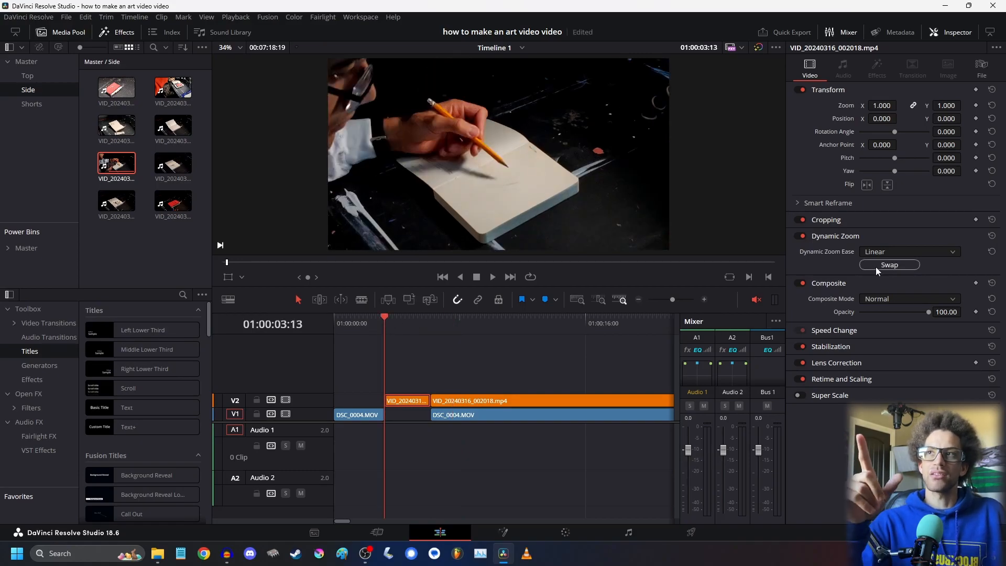
pyautogui.click(888, 268)
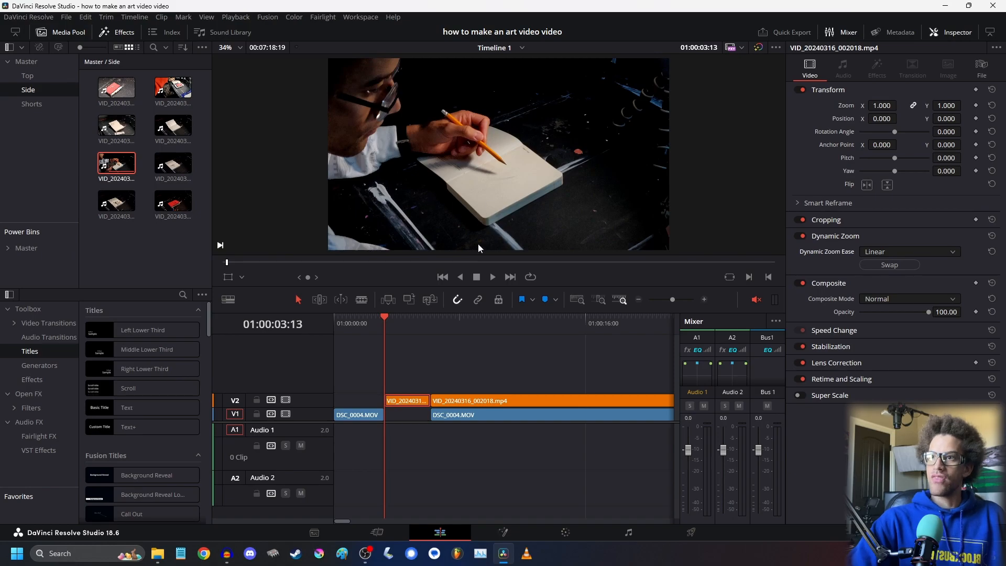
pyautogui.click(492, 277)
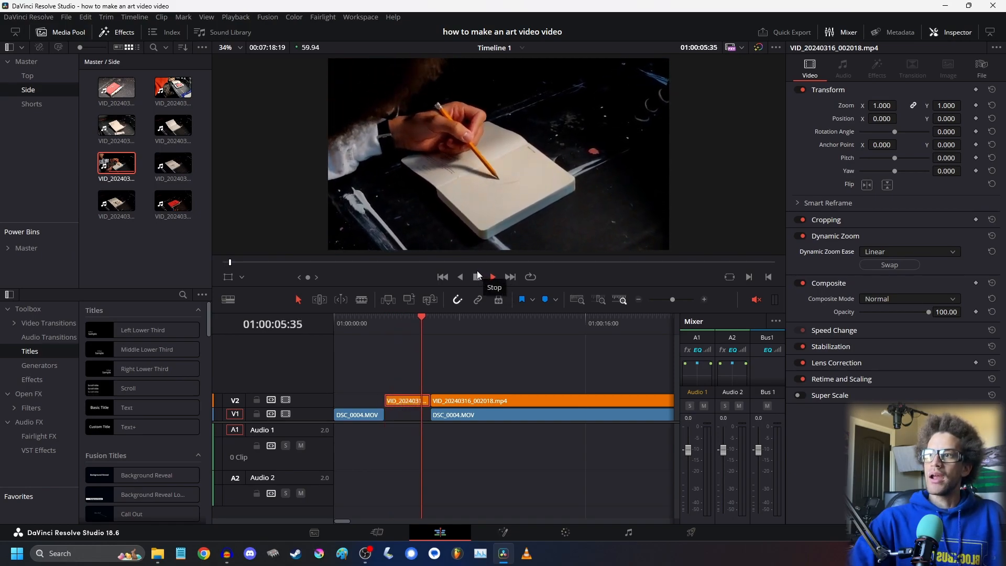
pyautogui.click(433, 321)
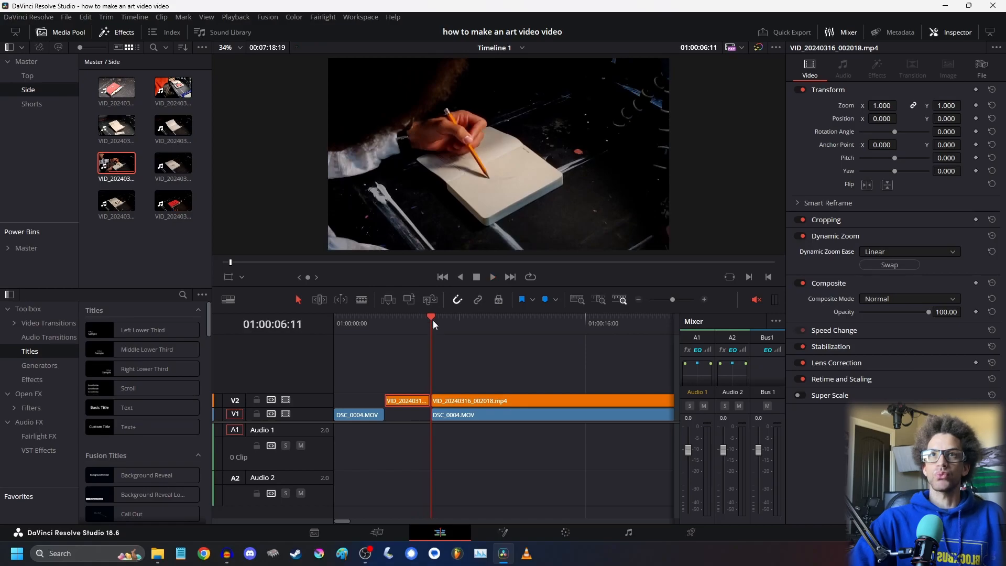
pyautogui.click(948, 33)
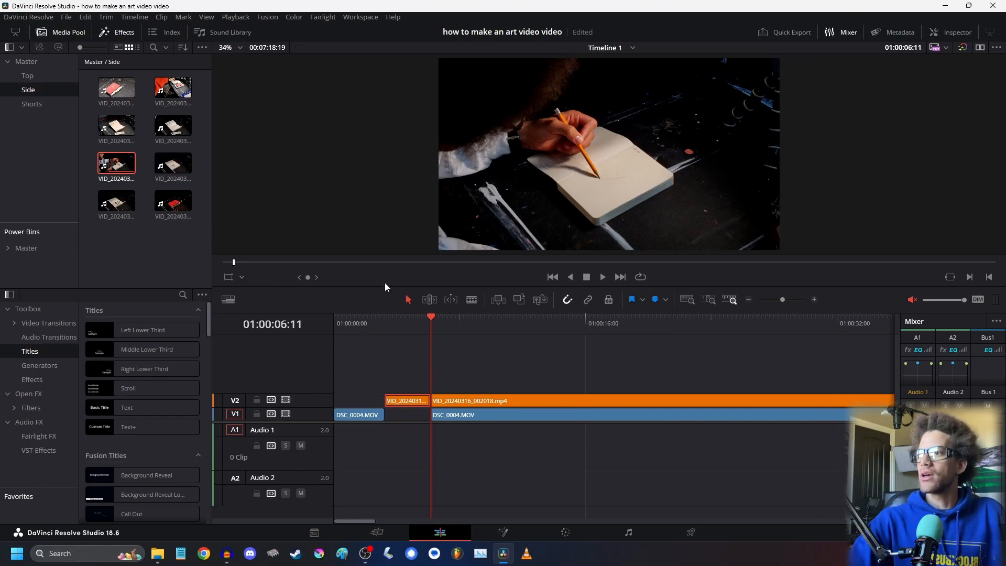
# - Disable track V2 and split the long DSC_0004.MOV clip on V1 at 01:00:34:28
pyautogui.click(286, 399)
pyautogui.click(473, 415)
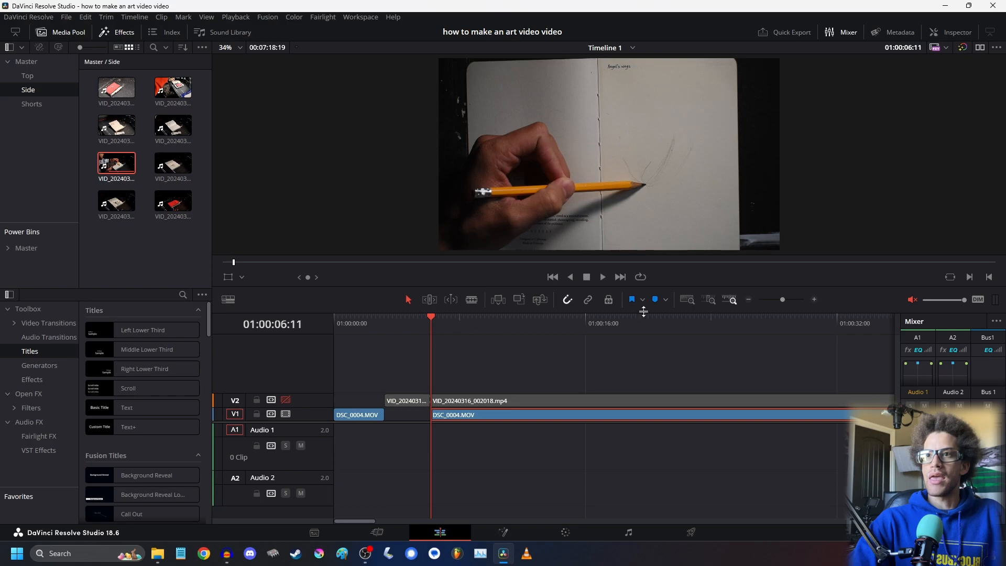
pyautogui.click(748, 300)
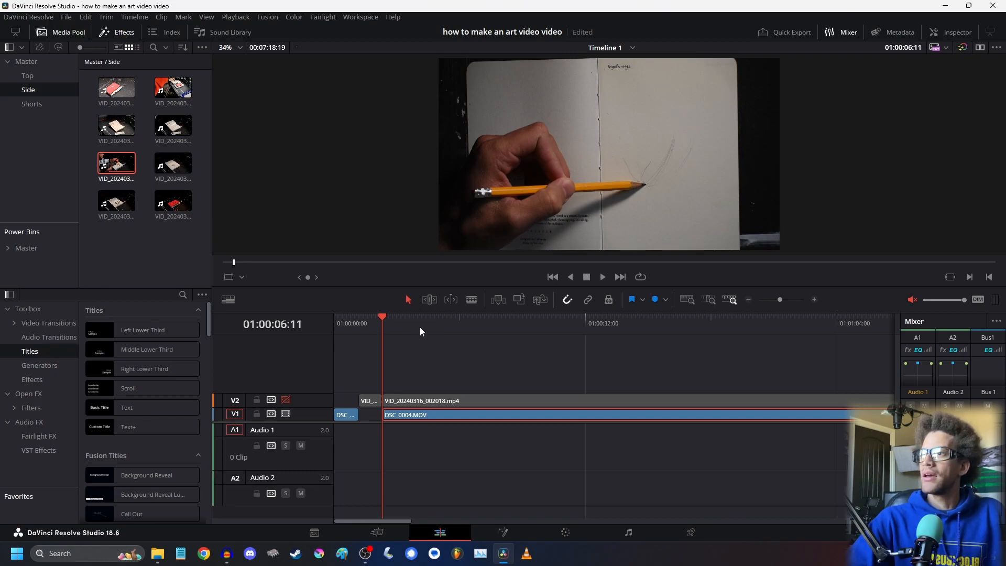
pyautogui.moveTo(377, 313); pyautogui.dragTo(604, 419)
pyautogui.hotkey('ctrl', 'b')
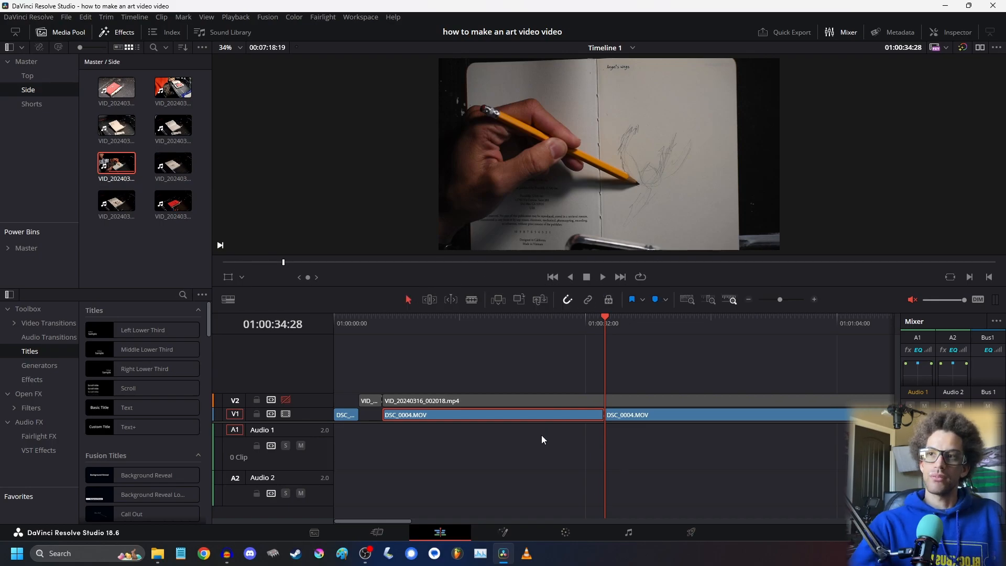
# - Split the long VID_20240316_002018.mp4 clip on V2 at 01:00:34:28 and delete the piece before the cut
pyautogui.click(492, 399)
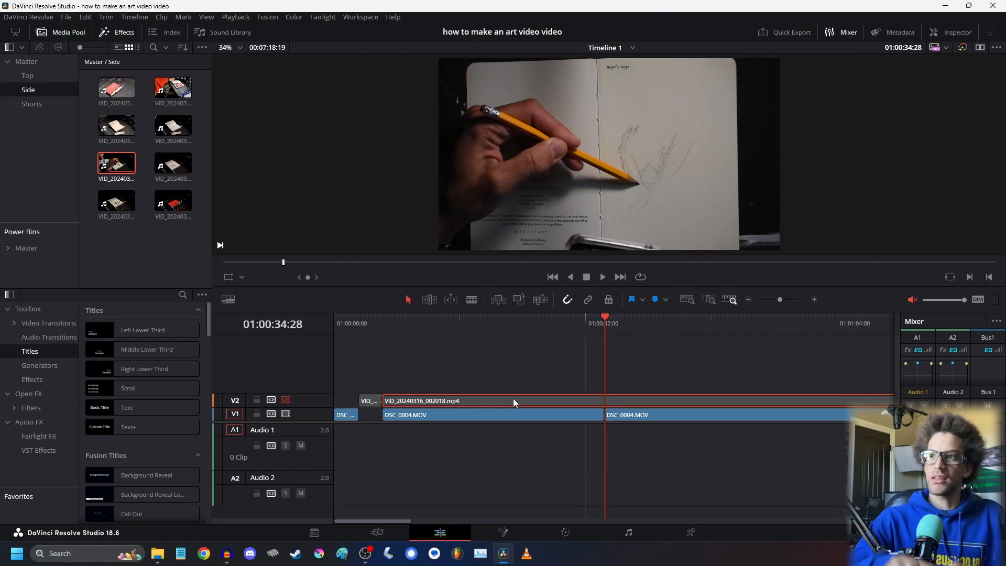
pyautogui.hotkey('ctrl', 'b')
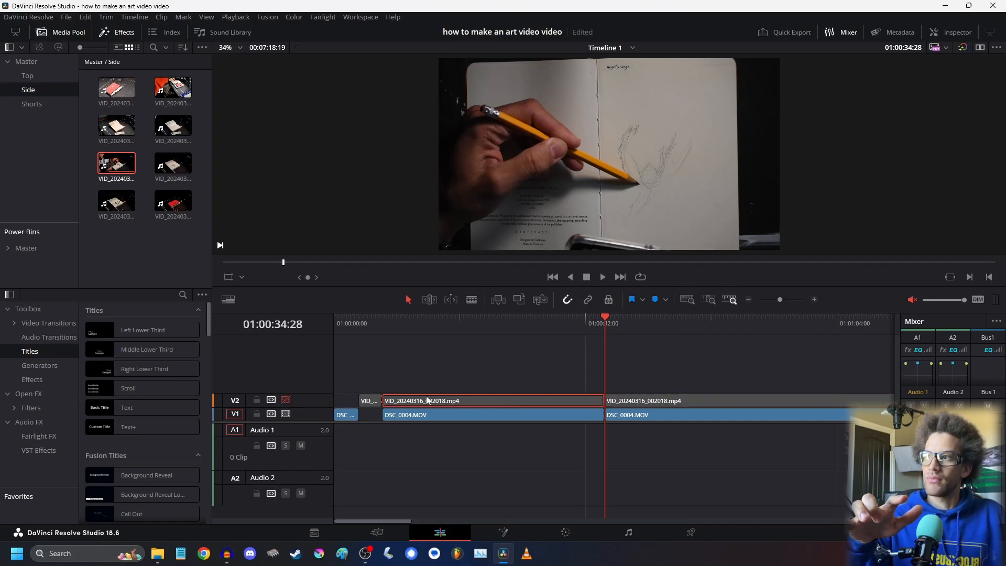
pyautogui.click(285, 399)
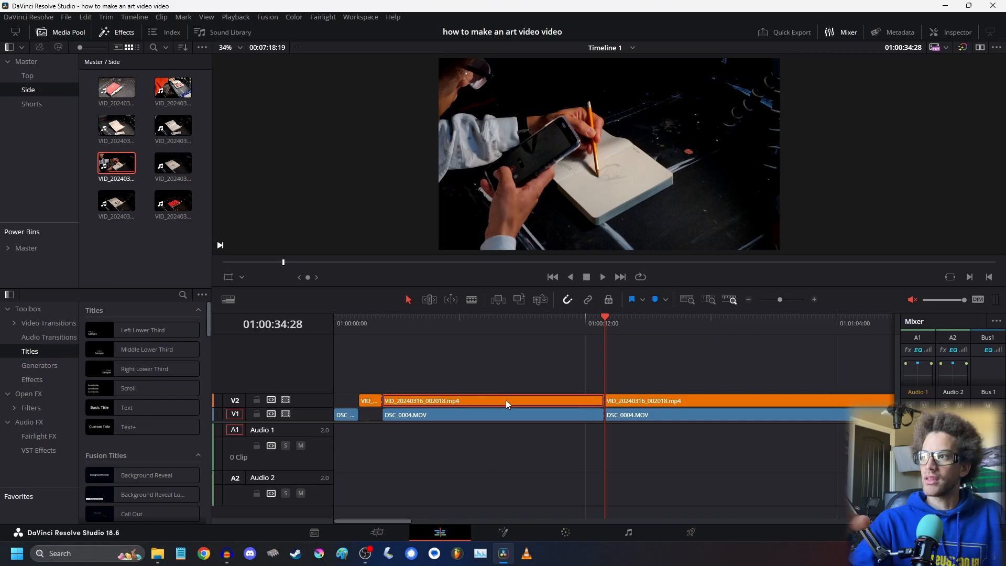
pyautogui.click(285, 400)
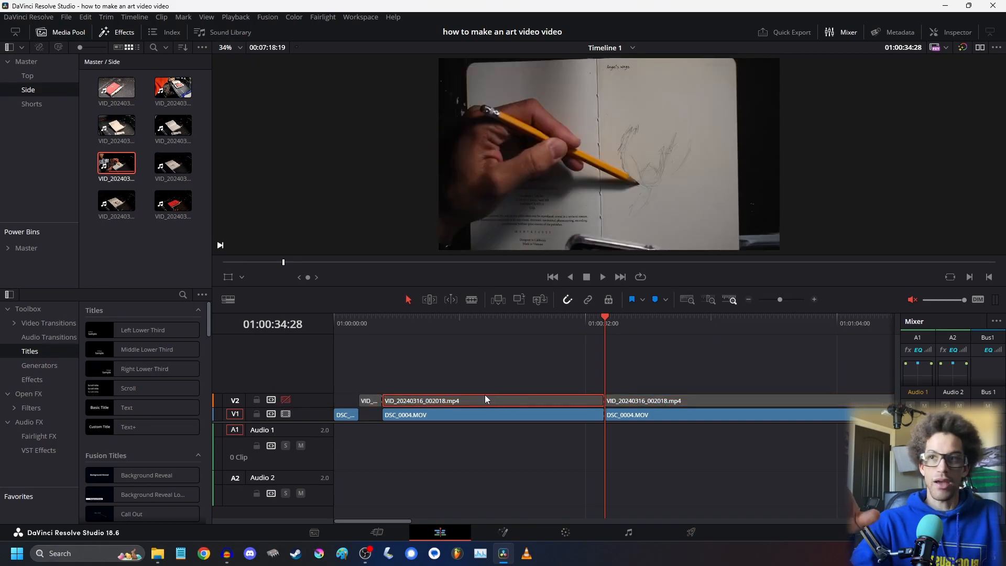
pyautogui.press('BackSpace')
# - Re-enable track V2 and play the timeline from the start to preview the alternating top and side clips
pyautogui.moveTo(368, 329); pyautogui.dragTo(332, 322)
pyautogui.press('space')
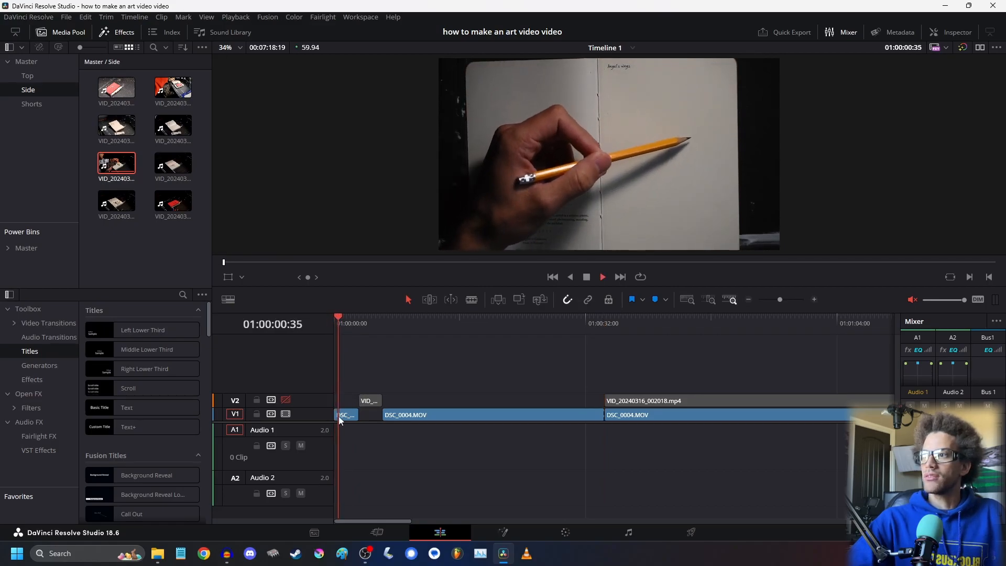
pyautogui.click(286, 399)
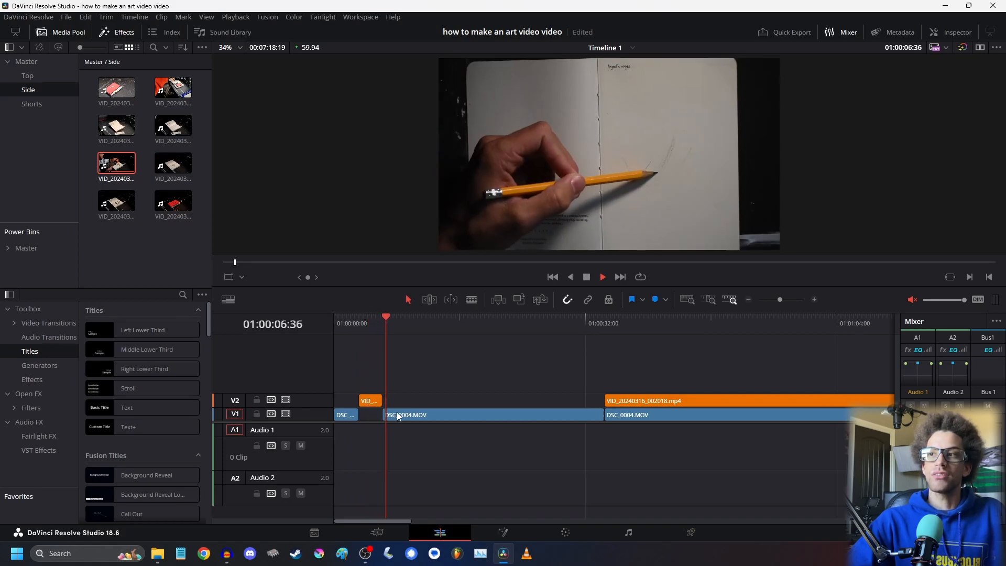
pyautogui.press('space')
pyautogui.click(445, 415)
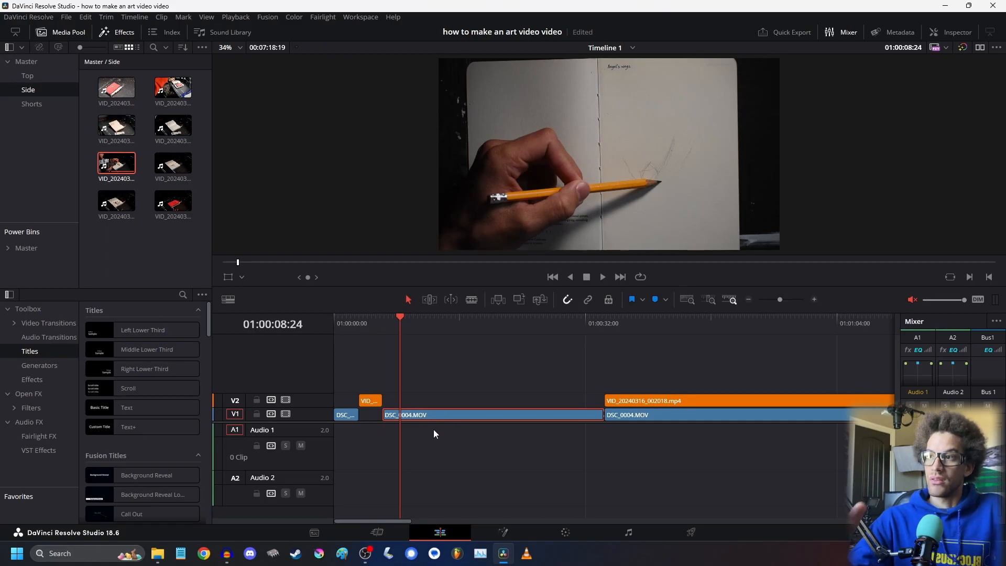
pyautogui.rightClick(437, 416)
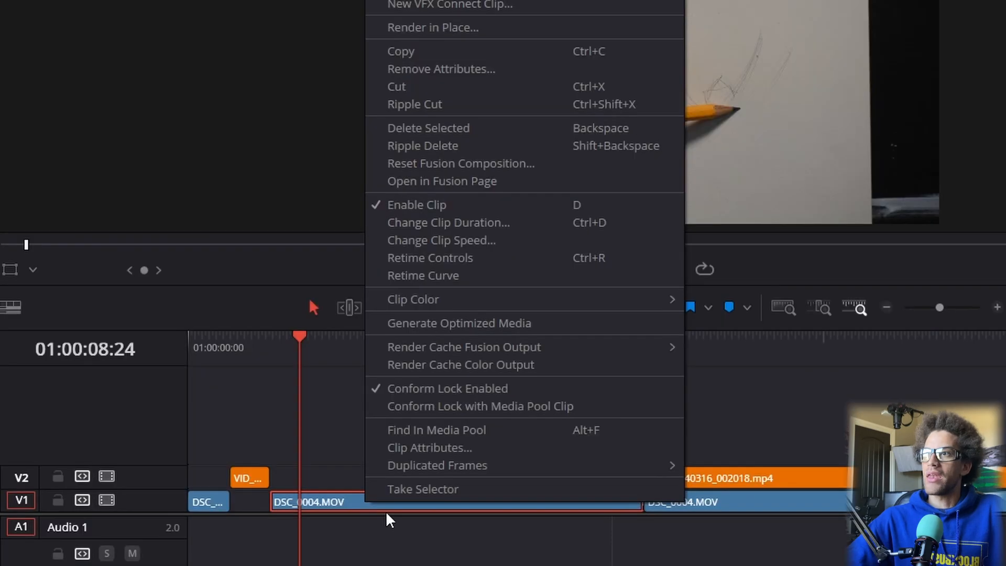
pyautogui.click(464, 241)
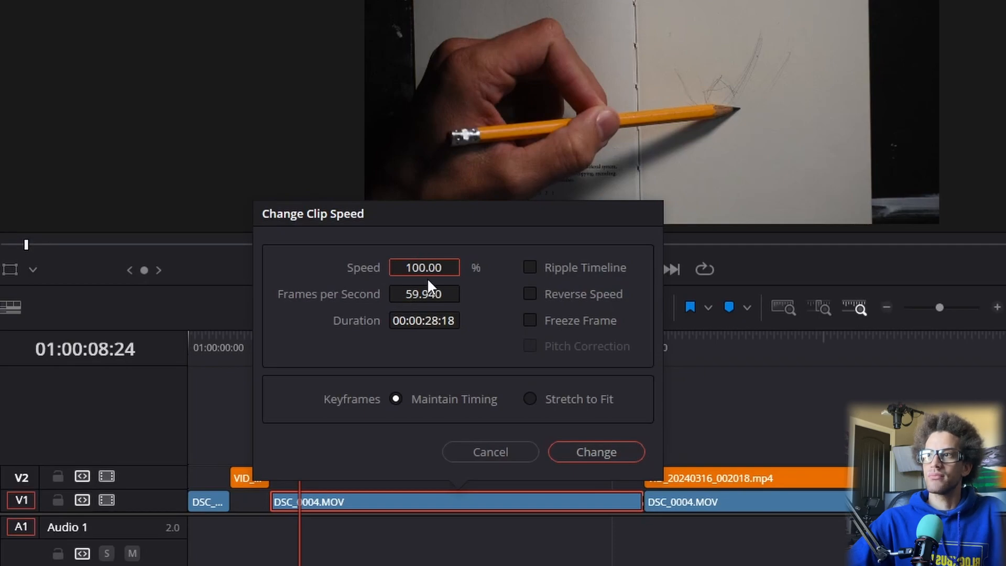
pyautogui.moveTo(462, 268); pyautogui.dragTo(596, 268)
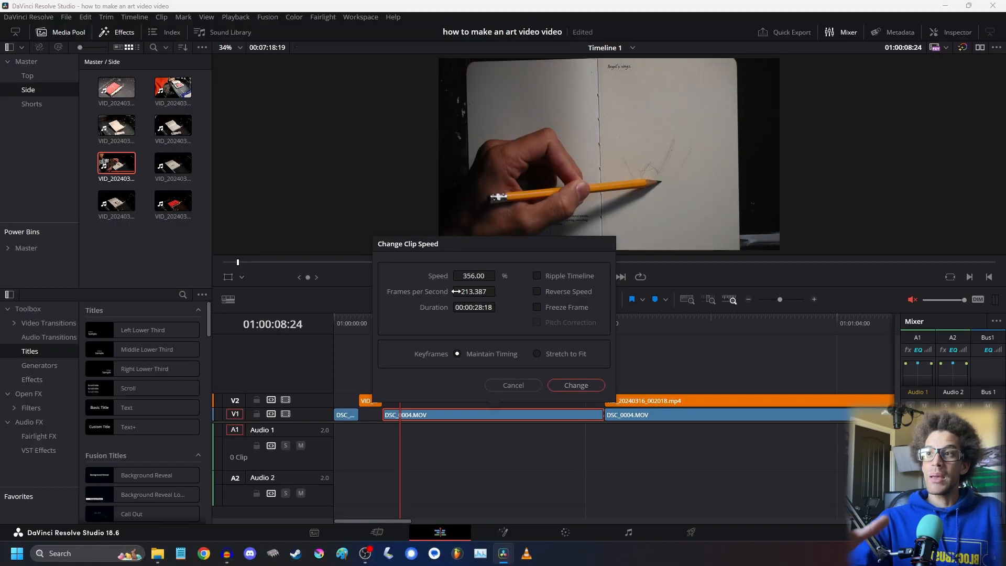
pyautogui.click(510, 388)
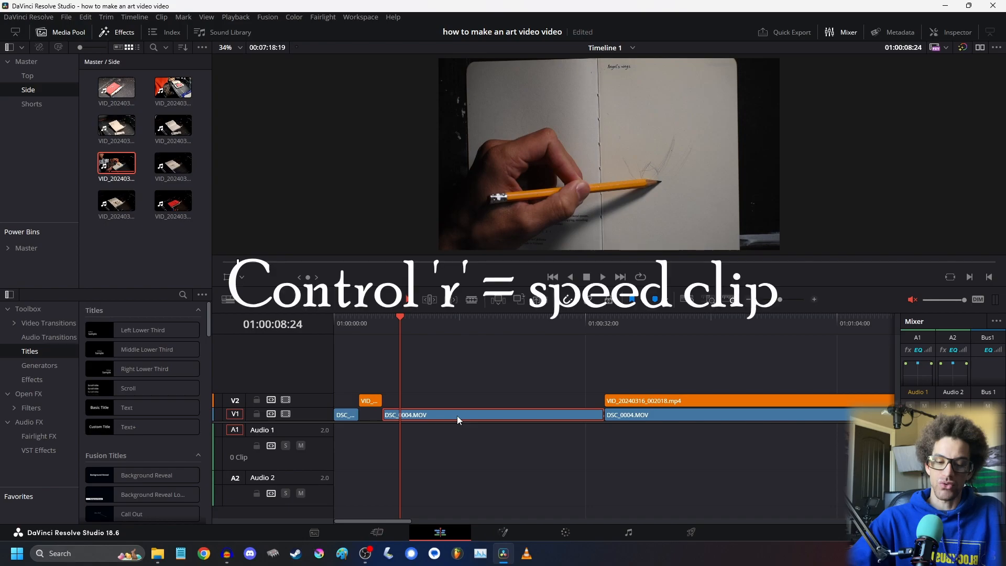
# - Show the retime controls on the DSC_0004.MOV clip after the short side clip, review their speed options, and hide them
pyautogui.hotkey('ctrl', 'r')
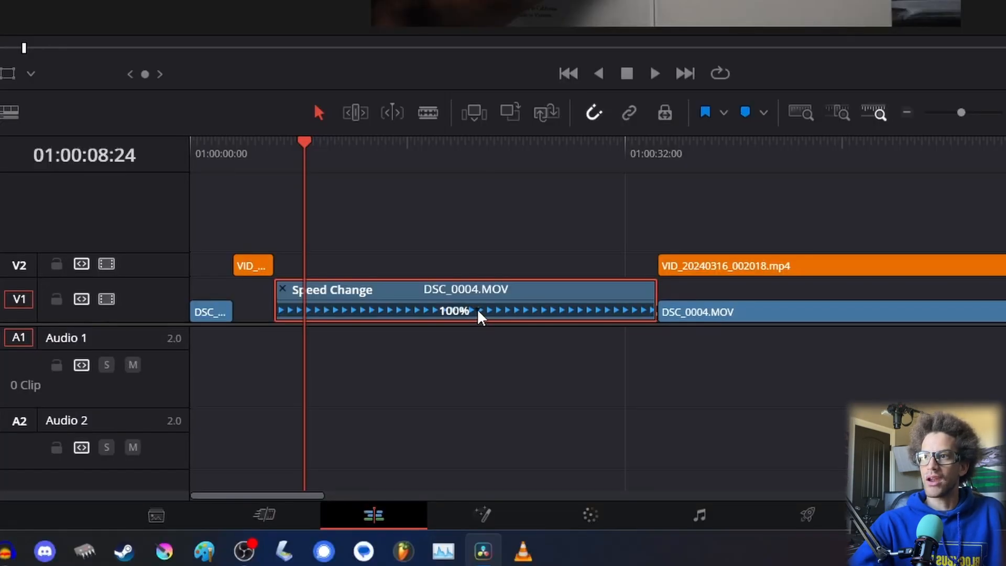
pyautogui.rightClick(478, 314)
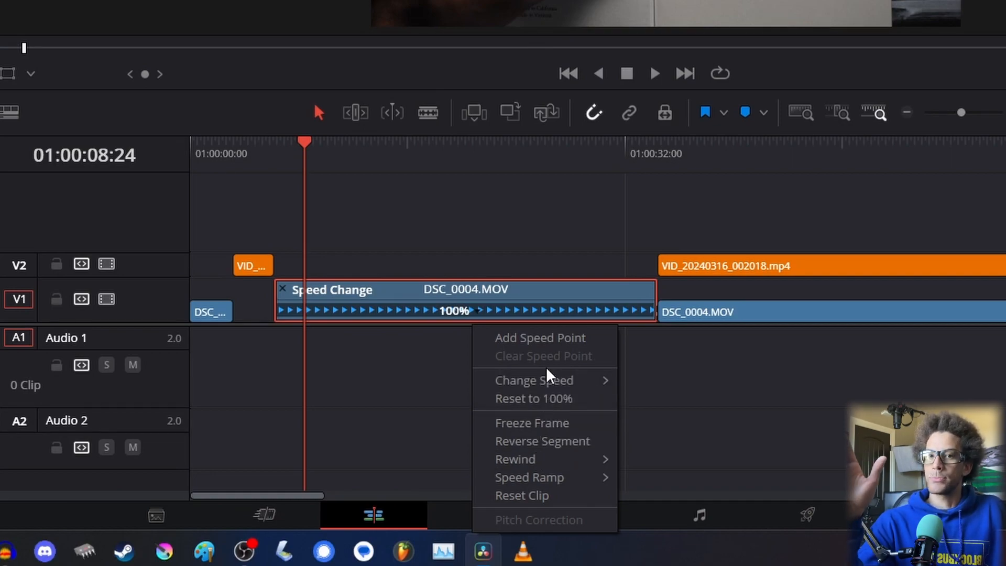
pyautogui.moveTo(534, 381)
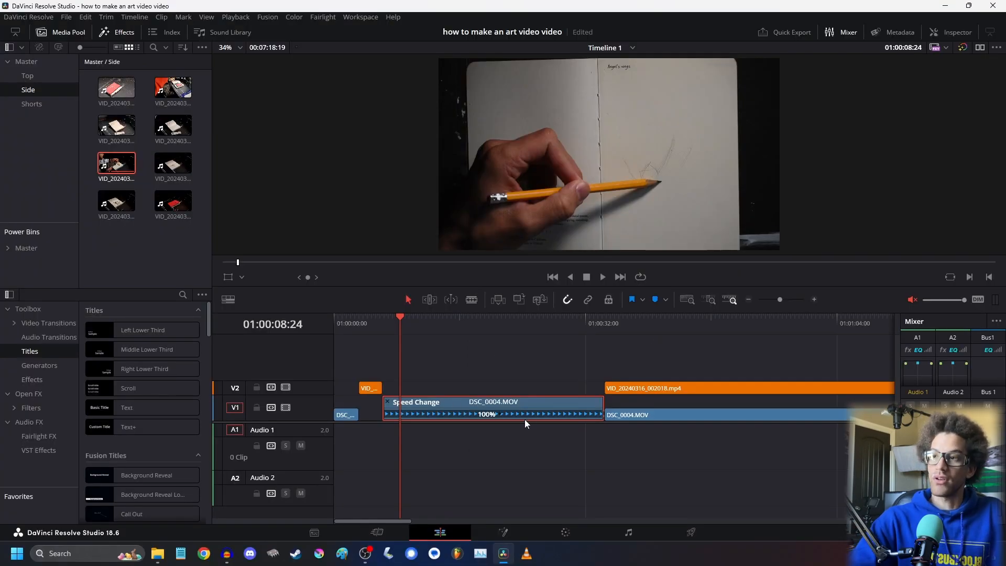
pyautogui.hotkey('ctrl', 'r')
pyautogui.hotkey('ctrl', 'r')
pyautogui.hotkey('ctrl', 'r')
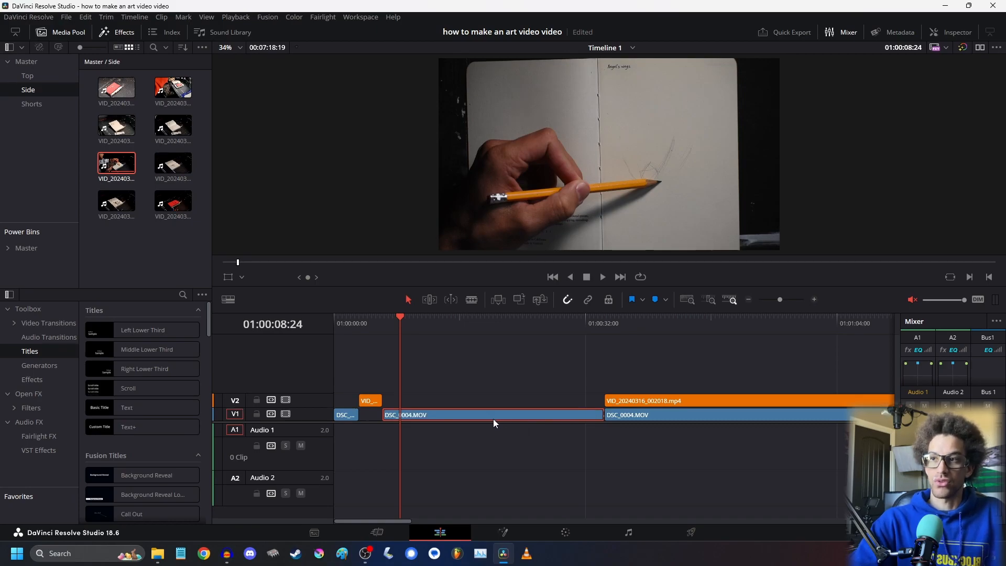
# - Retime the second DSC_0004.MOV clip to 1244% so it ends at 01:00:08:24, save the project, and hide the retime controls
pyautogui.hotkey('ctrl', 'r')
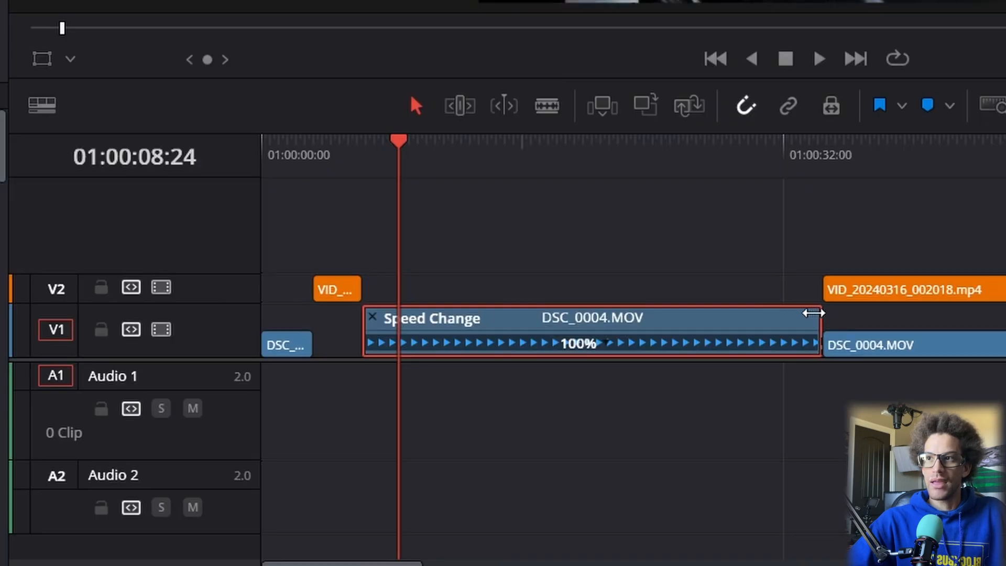
pyautogui.moveTo(602, 400); pyautogui.dragTo(558, 402)
pyautogui.moveTo(726, 320); pyautogui.dragTo(426, 333)
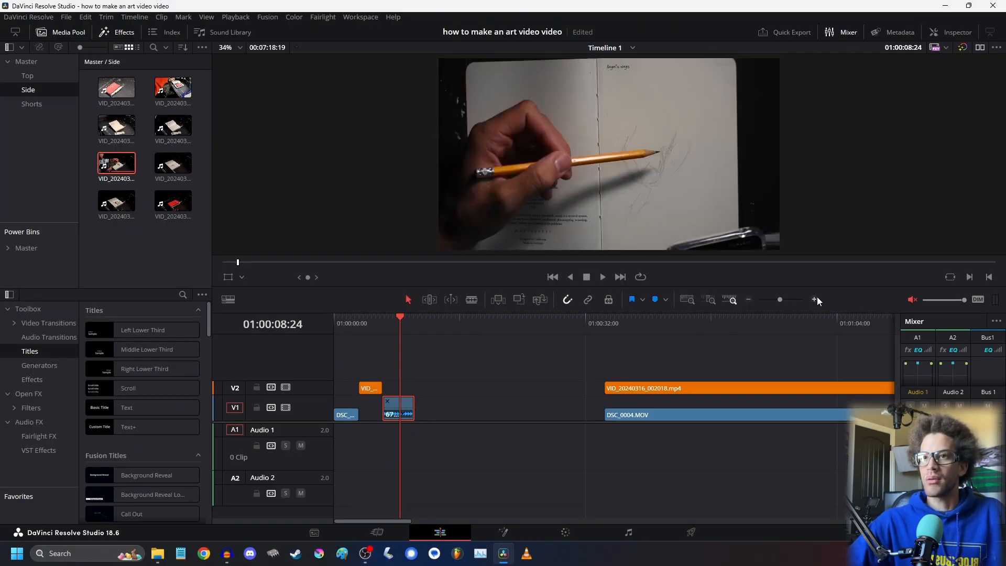
pyautogui.click(815, 299)
pyautogui.click(815, 299)
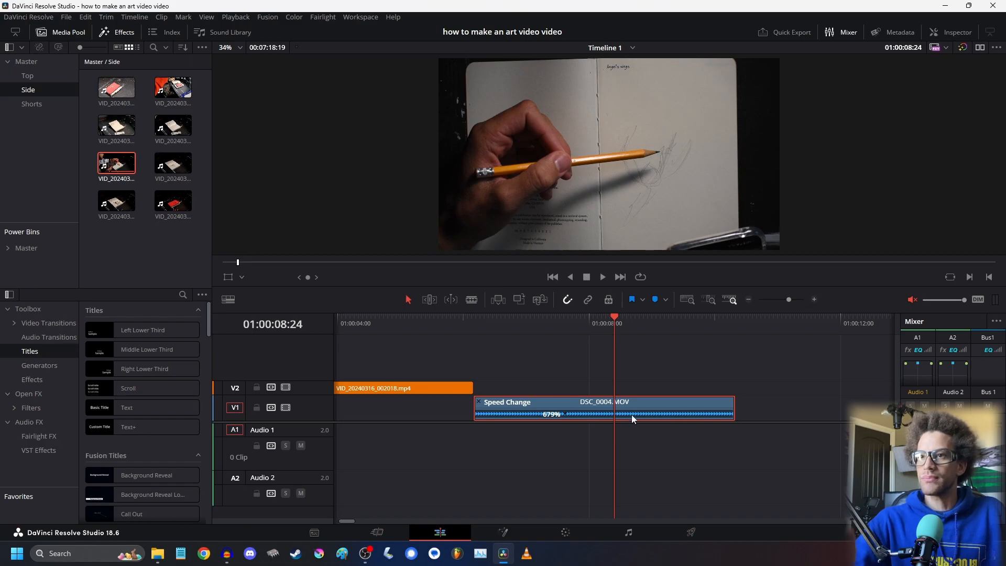
pyautogui.moveTo(733, 401); pyautogui.dragTo(609, 409)
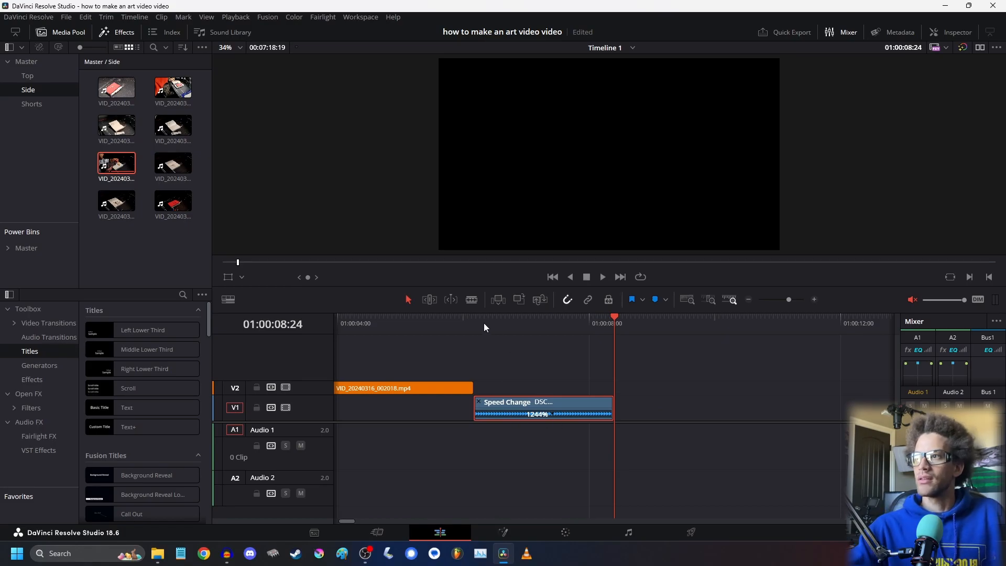
pyautogui.hotkey('ctrl', 's')
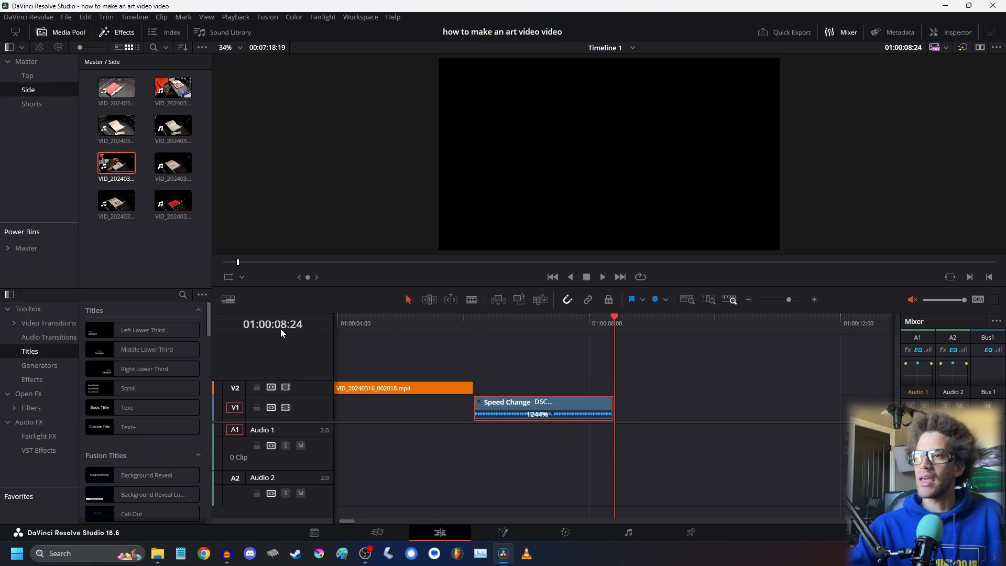
pyautogui.click(473, 318)
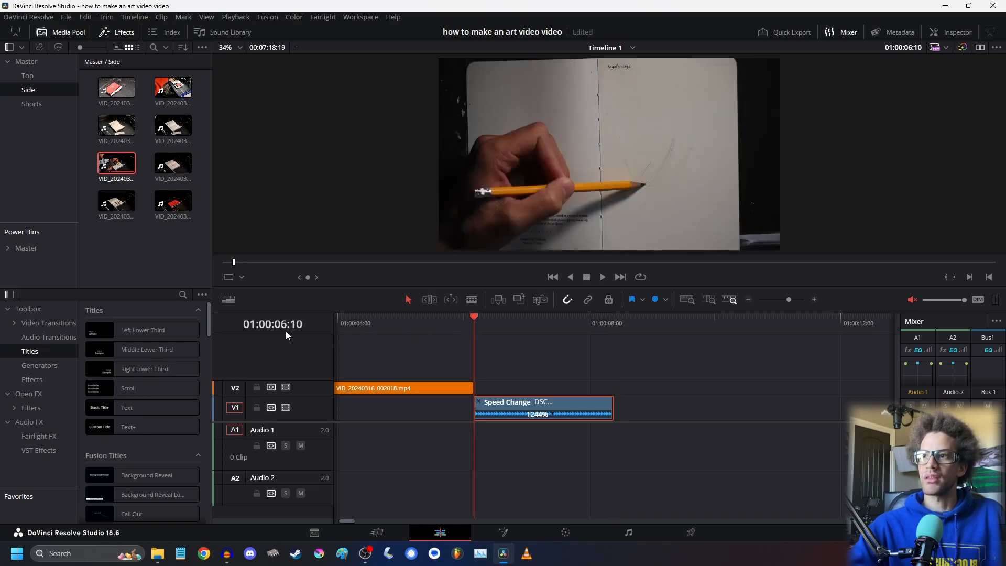
pyautogui.moveTo(481, 319); pyautogui.dragTo(482, 350)
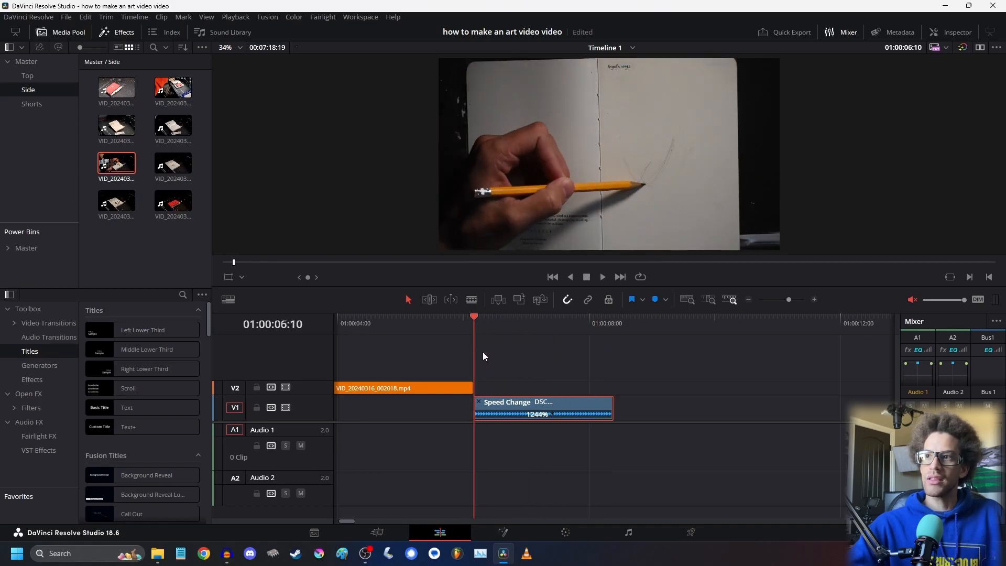
pyautogui.hotkey('ctrl', 'r')
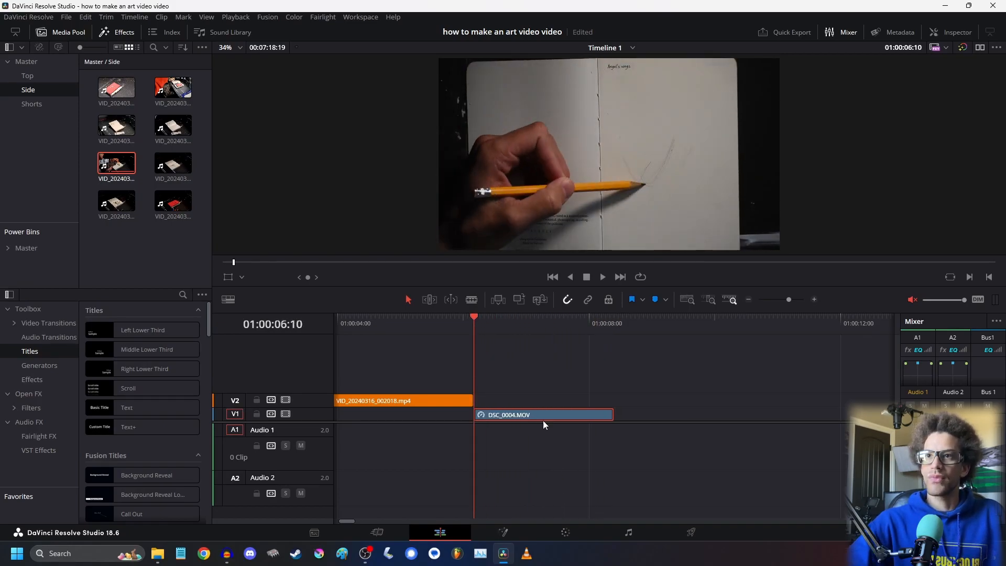
# - Play the edit from the start of the timeline and replay the sped-up DSC_0004.MOV clip to check its pace
pyautogui.click(748, 300)
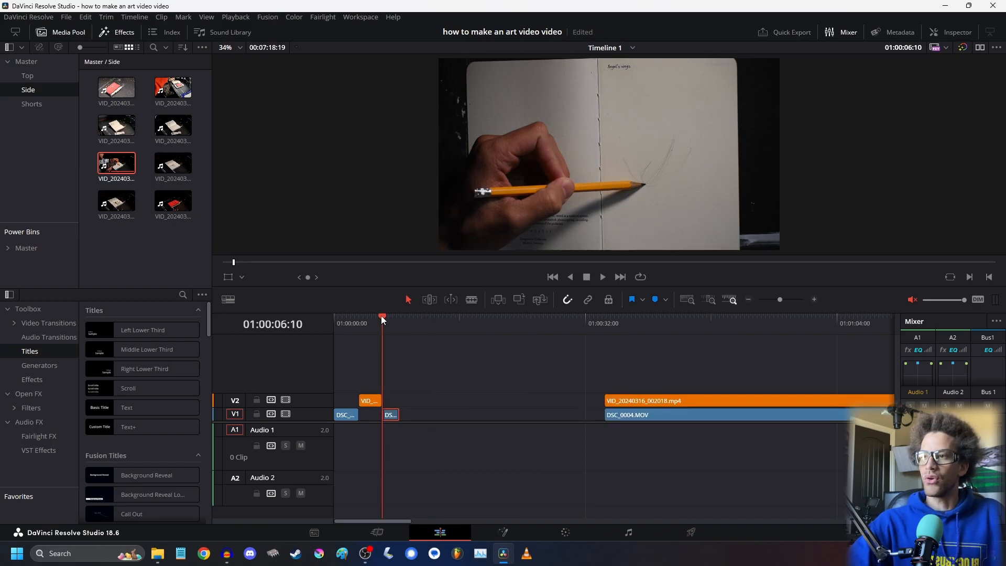
pyautogui.press('Home')
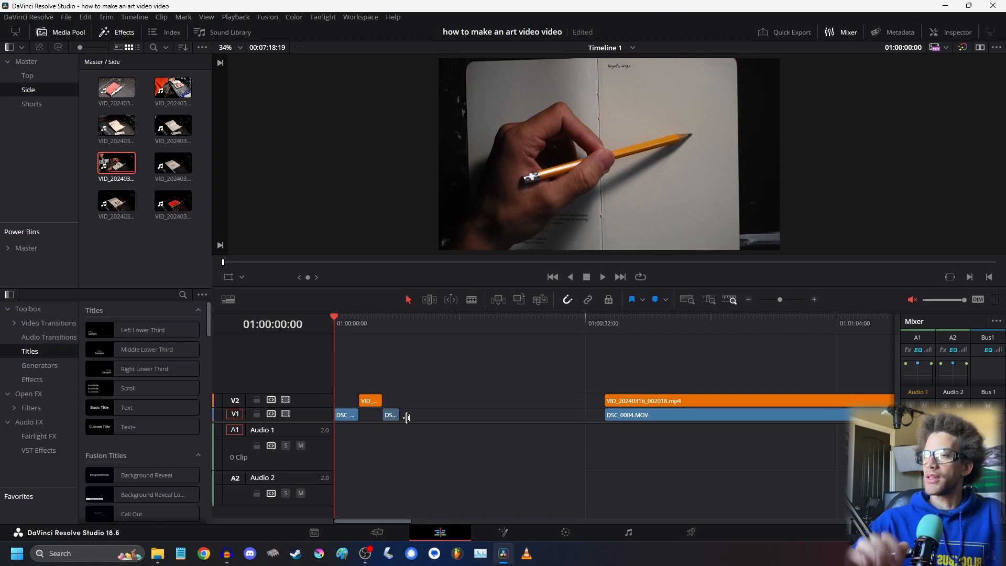
pyautogui.press('space')
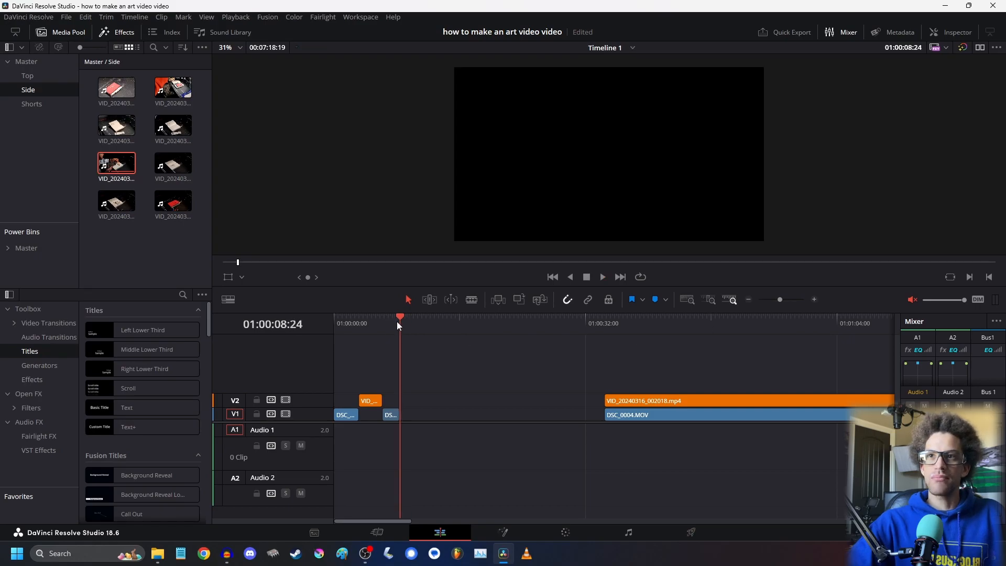
pyautogui.click(814, 300)
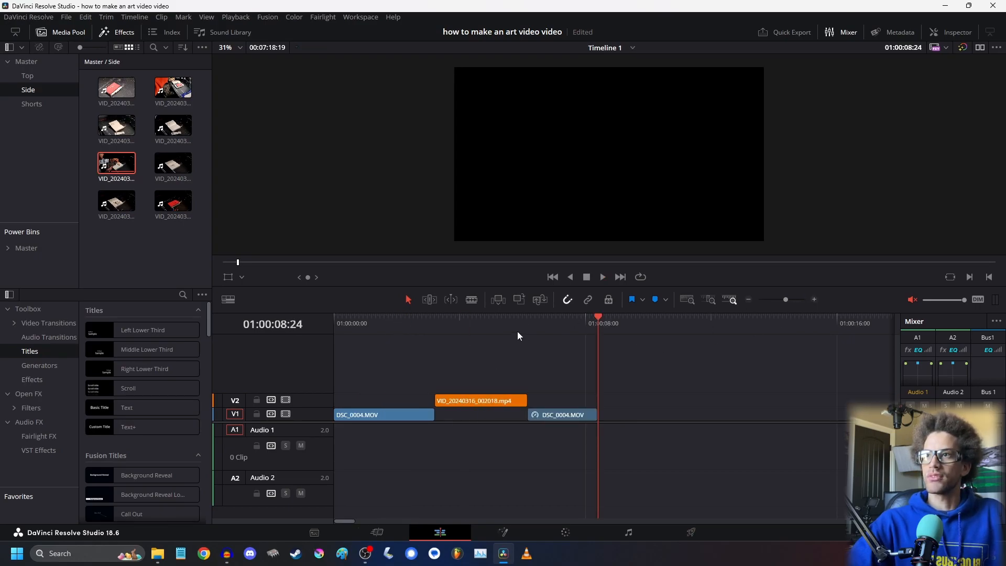
pyautogui.press('Up')
pyautogui.press('Up')
pyautogui.press('space')
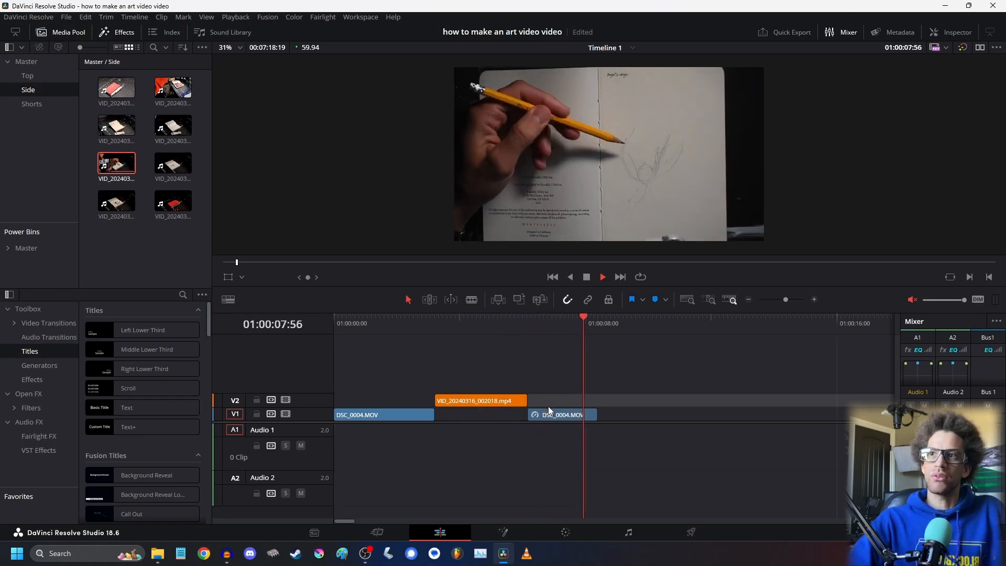
pyautogui.press('space')
# - Try Dynamic Zoom with Linear ease on the sped-up DSC_0004.MOV clip, preview it, and turn Dynamic Zoom off
pyautogui.click(547, 321)
pyautogui.click(546, 416)
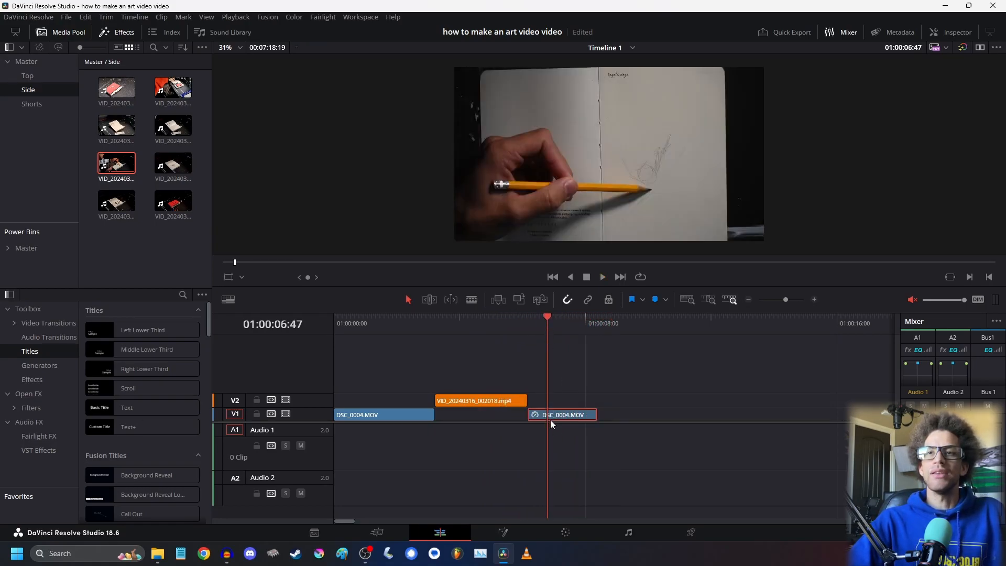
pyautogui.click(951, 32)
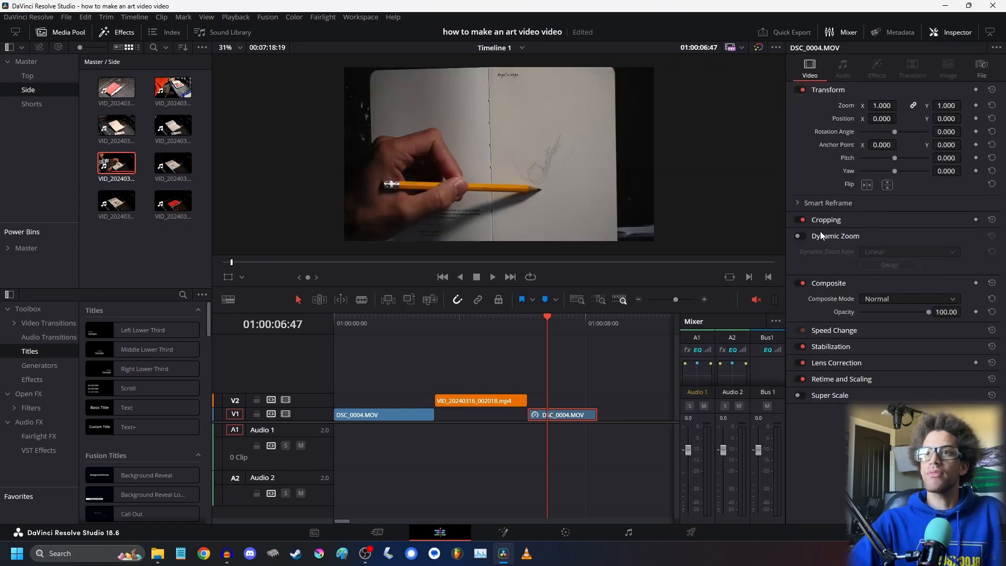
pyautogui.click(798, 236)
pyautogui.press('space')
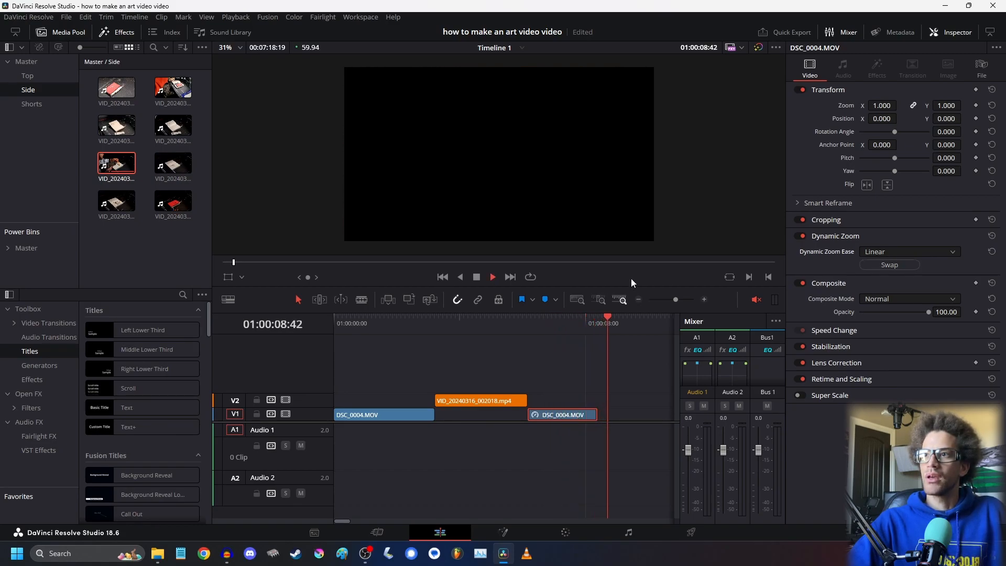
pyautogui.click(554, 325)
pyautogui.moveTo(554, 324); pyautogui.dragTo(528, 322)
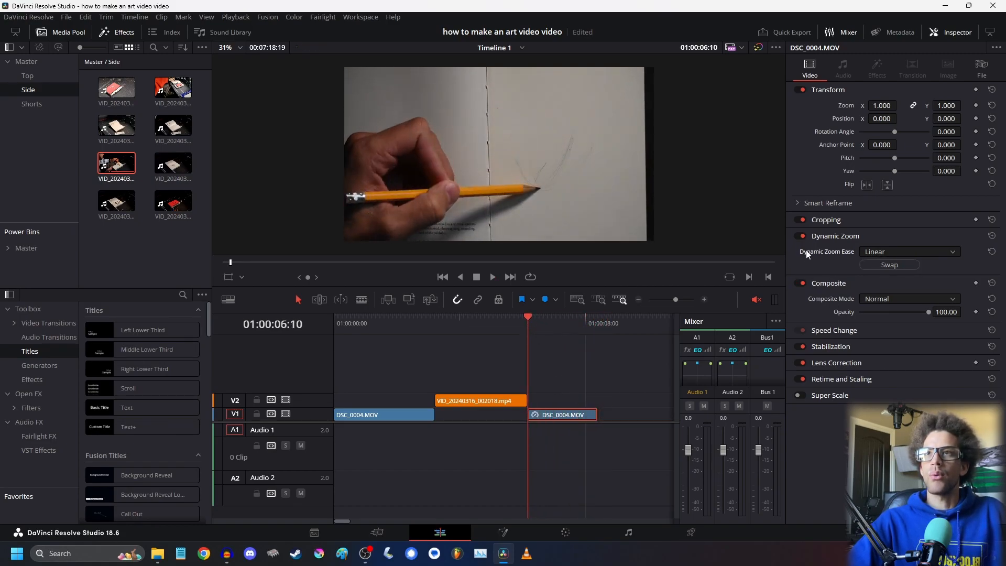
pyautogui.click(800, 236)
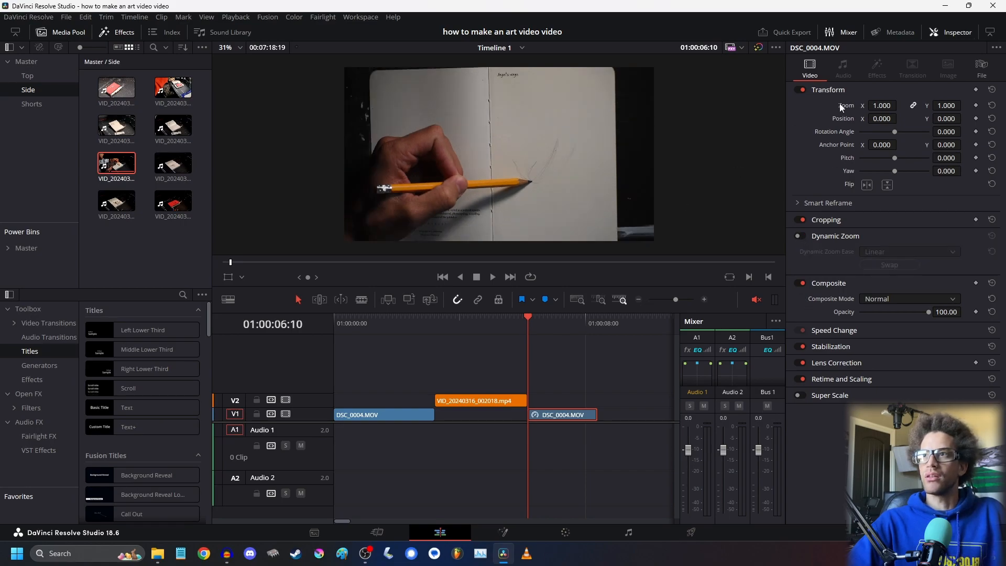
# - Try a Transform zoom of 1.660 on the sped-up DSC_0004.MOV clip and reset its transform
pyautogui.moveTo(881, 106)
pyautogui.mouseDown()
pyautogui.moveTo(912, 106)
pyautogui.moveTo(893, 105)
pyautogui.mouseUp()
pyautogui.click(828, 90)
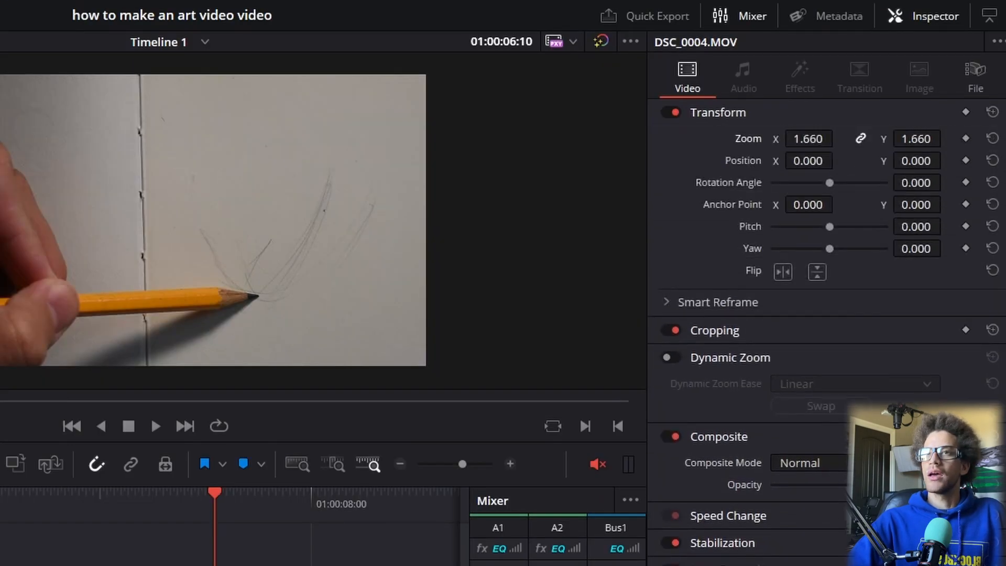
pyautogui.click(993, 112)
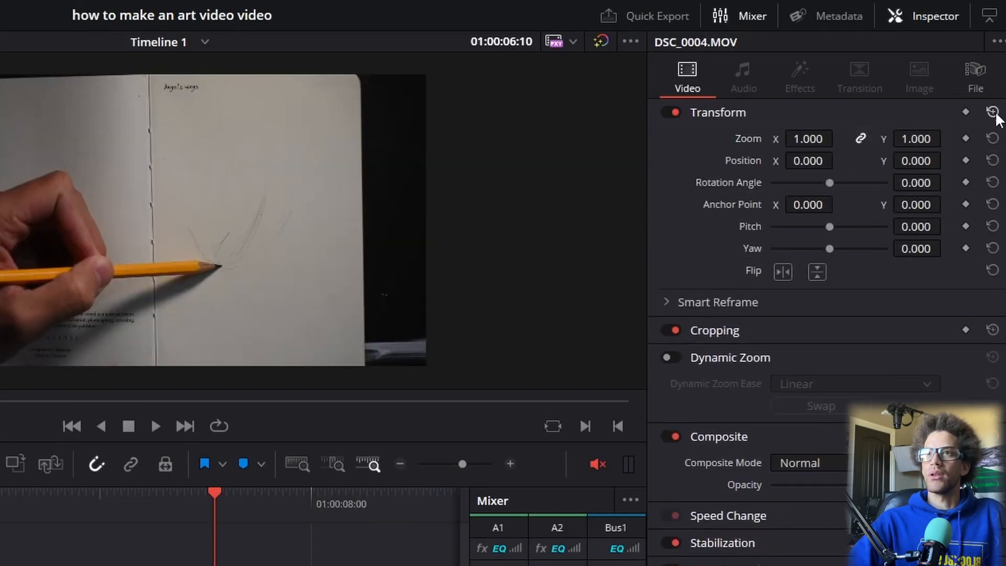
# - Try a Transform zoom of 1.530 with Position X -138 on the sped-up DSC_0004.MOV clip, then 1.610 with Position X -179
pyautogui.moveTo(808, 139)
pyautogui.mouseDown()
pyautogui.moveTo(838, 137)
pyautogui.moveTo(811, 138)
pyautogui.mouseUp()
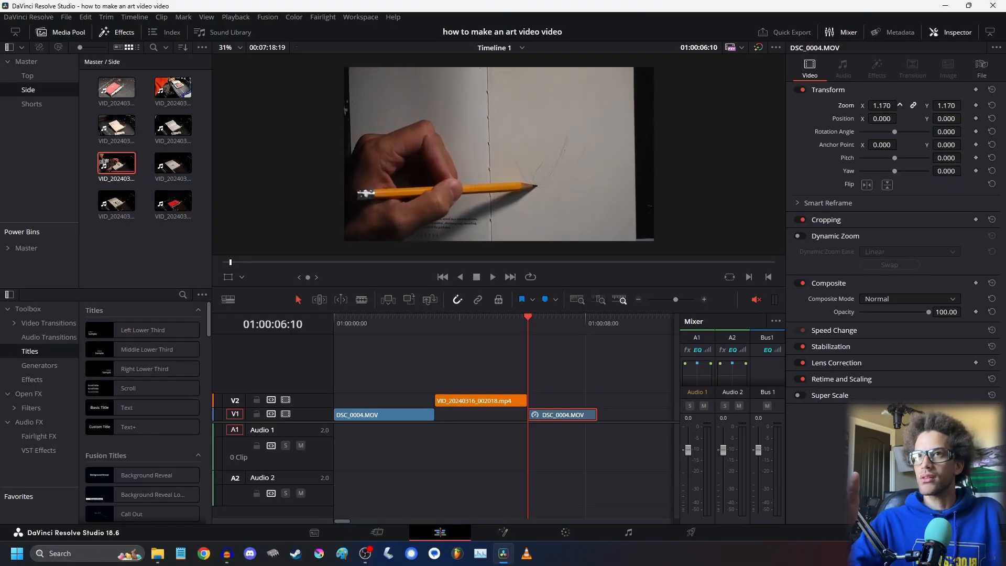
pyautogui.moveTo(881, 105)
pyautogui.mouseDown()
pyautogui.moveTo(957, 105)
pyautogui.moveTo(882, 105)
pyautogui.moveTo(900, 105)
pyautogui.mouseUp()
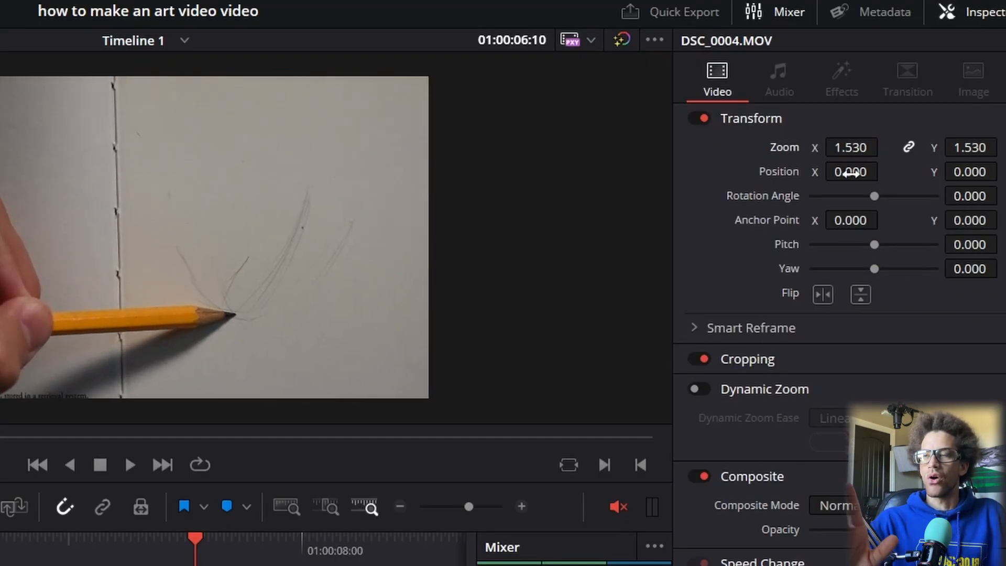
pyautogui.moveTo(850, 173); pyautogui.dragTo(730, 130)
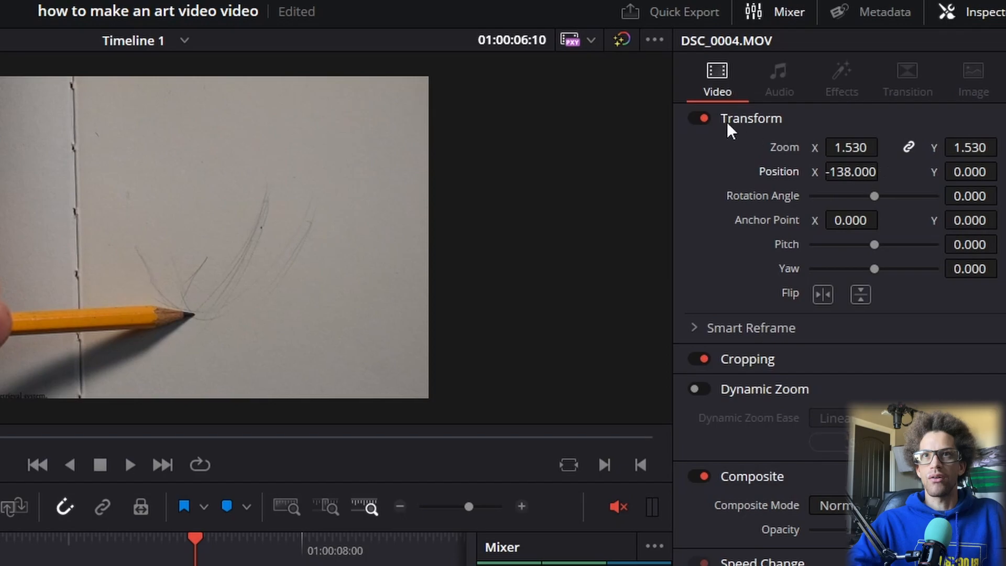
pyautogui.click(995, 119)
pyautogui.click(988, 94)
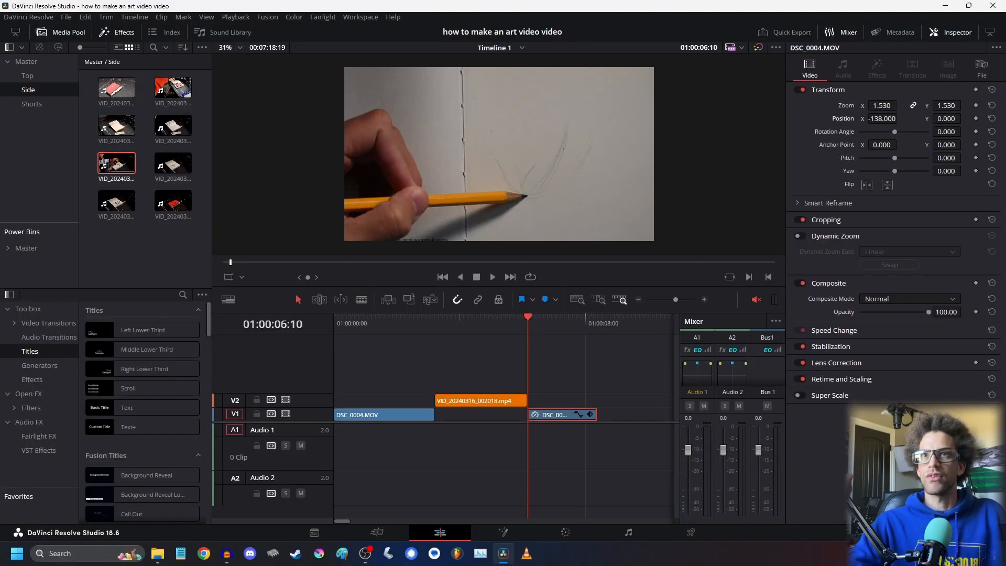
pyautogui.click(991, 90)
pyautogui.moveTo(884, 116)
pyautogui.mouseDown()
pyautogui.moveTo(900, 118)
pyautogui.moveTo(882, 105)
pyautogui.moveTo(912, 105)
pyautogui.moveTo(899, 118)
pyautogui.mouseUp()
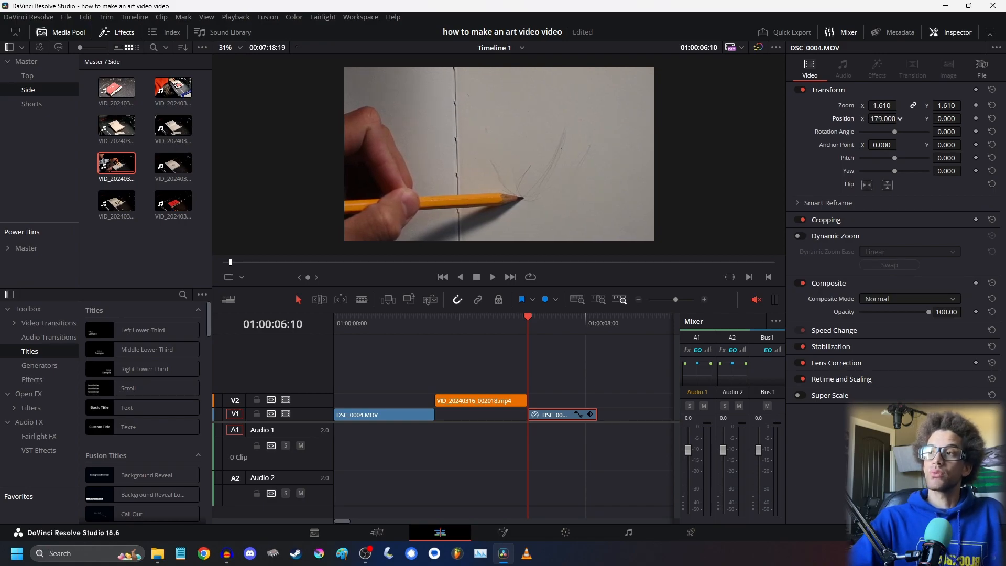
# - Play back the reframed DSC_0004.MOV clip and scrub to 01:00:07:40 to check the framing
pyautogui.click(439, 319)
pyautogui.press('space')
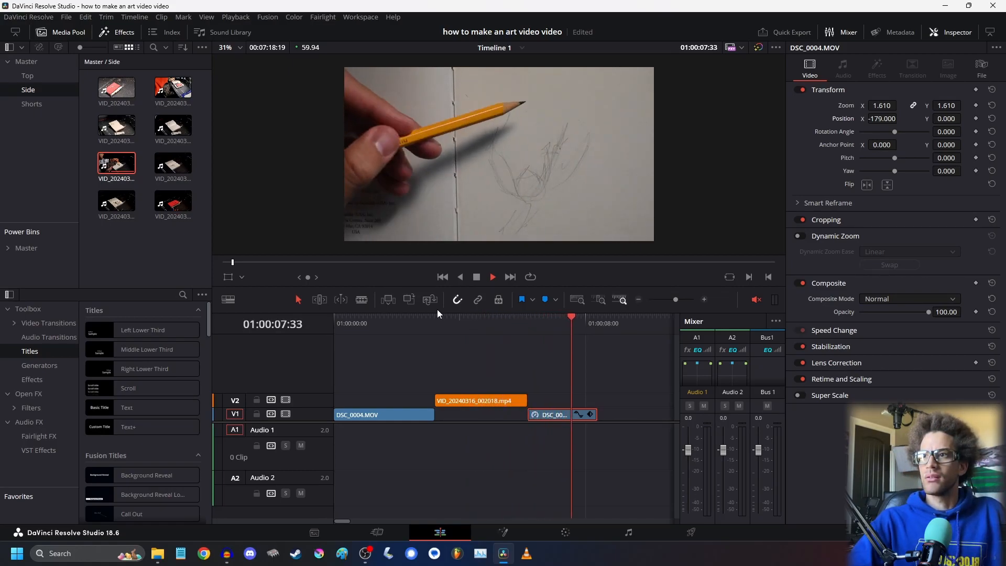
pyautogui.click(541, 325)
pyautogui.moveTo(542, 329); pyautogui.dragTo(575, 338)
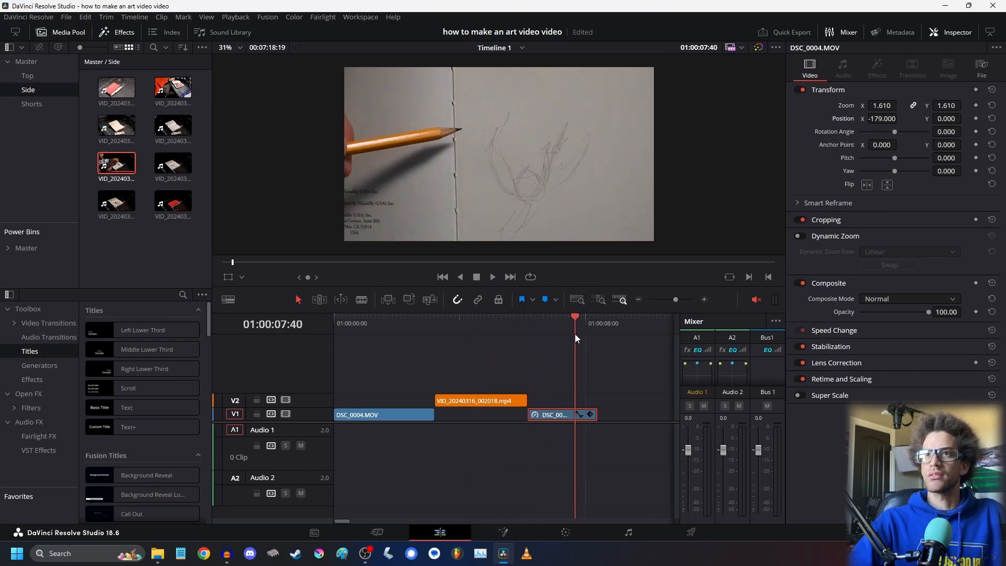
# - Set the sped-up clip's zoom to 1.480 and Position X to 199, and add a Transform keyframe at its start, 01:00:06:10
pyautogui.moveTo(882, 105); pyautogui.dragTo(961, 119)
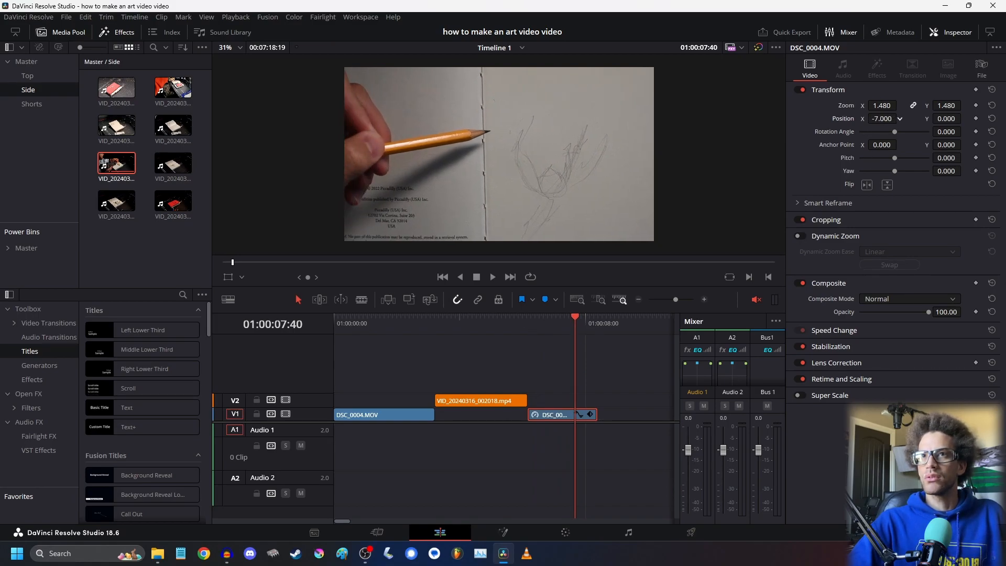
pyautogui.moveTo(881, 118); pyautogui.dragTo(772, 243)
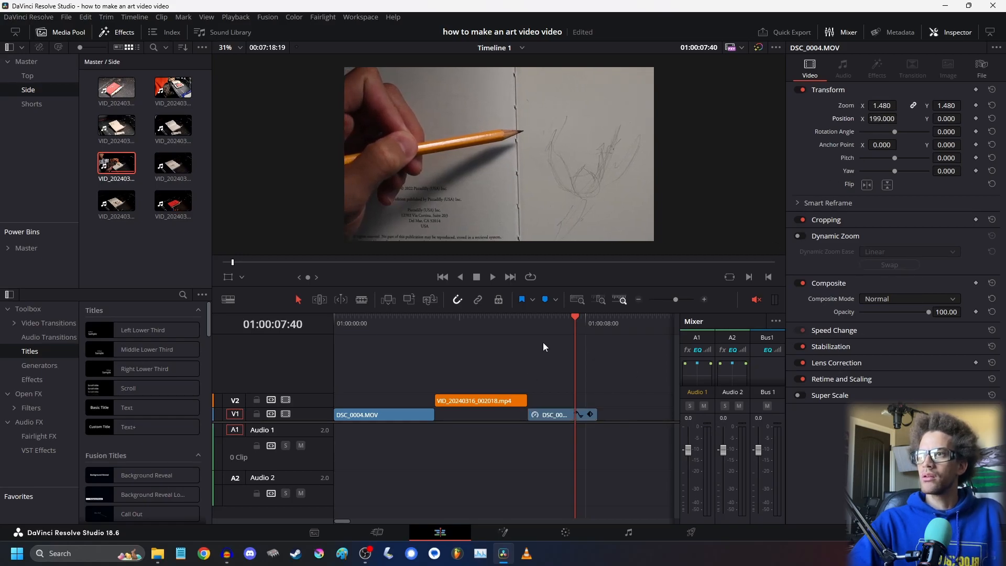
pyautogui.press('Up')
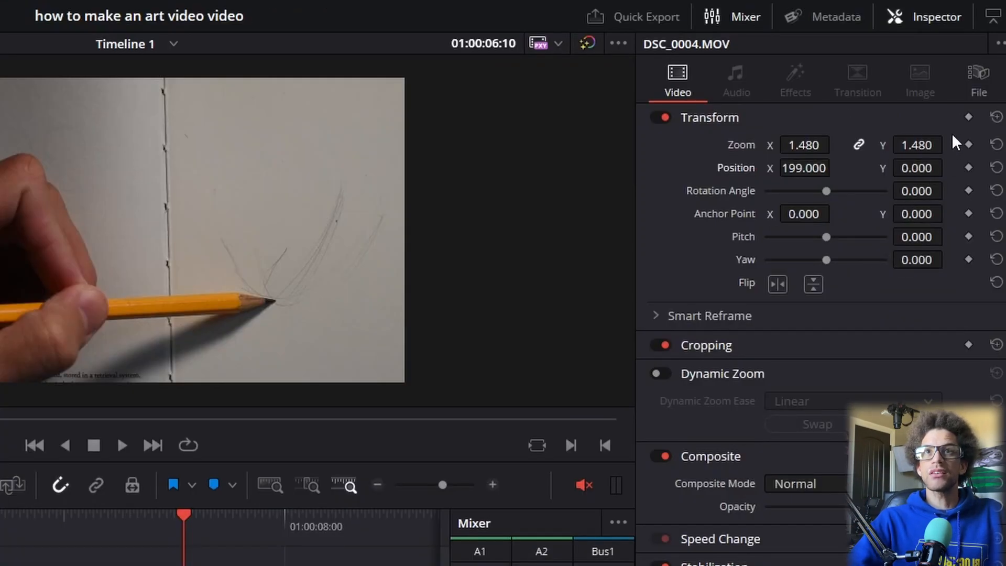
pyautogui.click(968, 117)
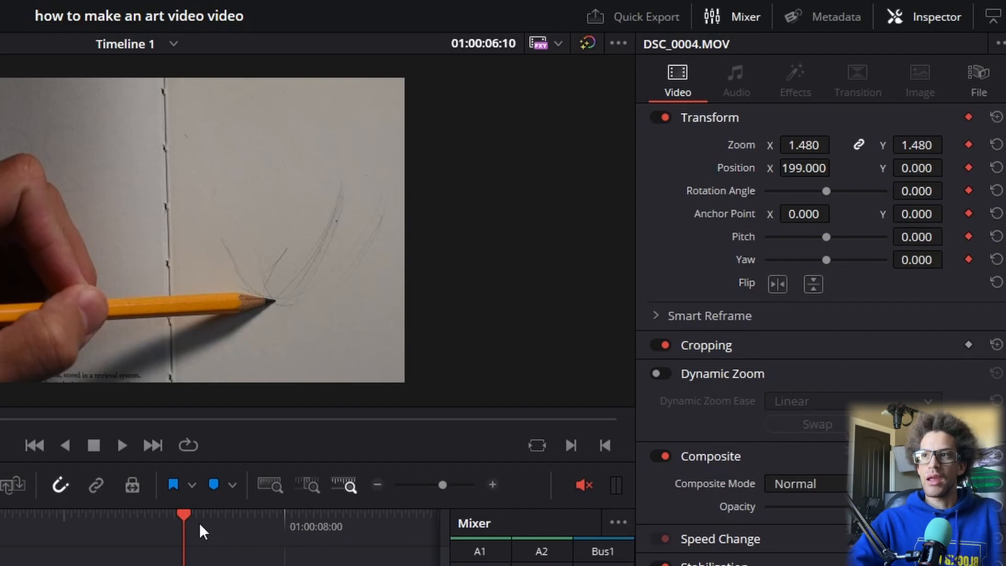
# - Keyframe the sped-up DSC_0004.MOV clip's Position X to -136 near its end, at 01:00:08:21
pyautogui.moveTo(194, 523); pyautogui.dragTo(293, 540)
pyautogui.click(587, 331)
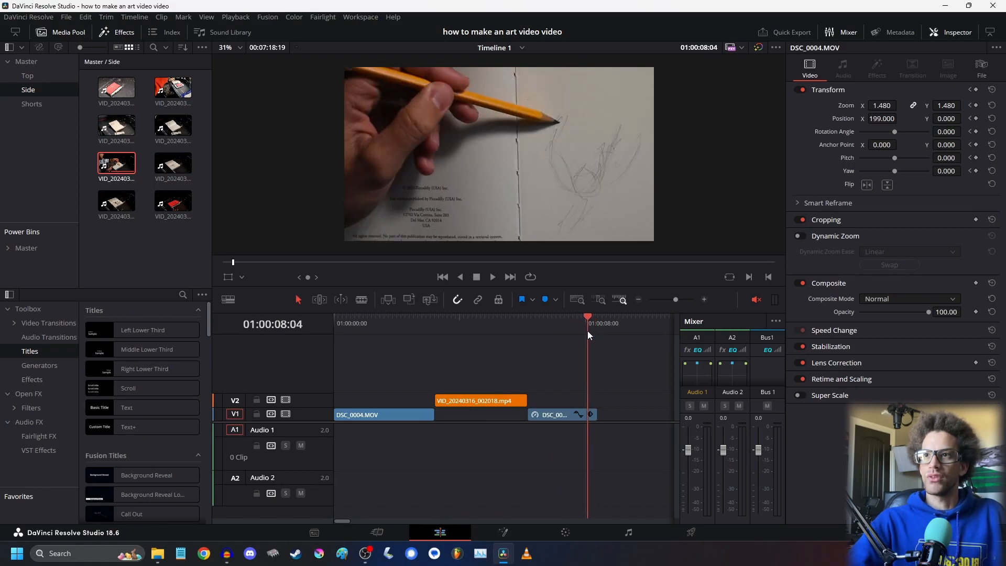
pyautogui.click(704, 299)
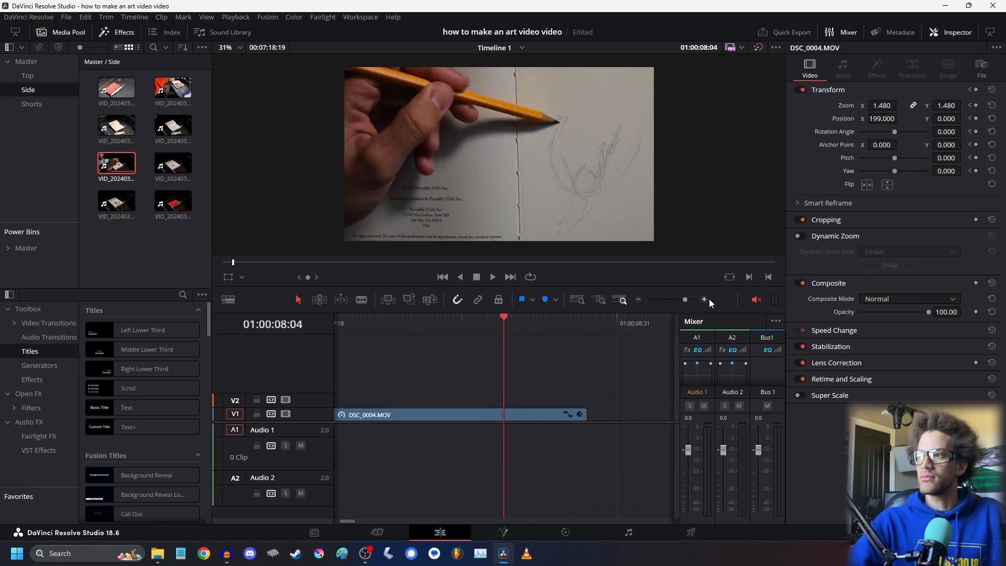
pyautogui.click(705, 299)
pyautogui.moveTo(321, 406); pyautogui.dragTo(320, 399)
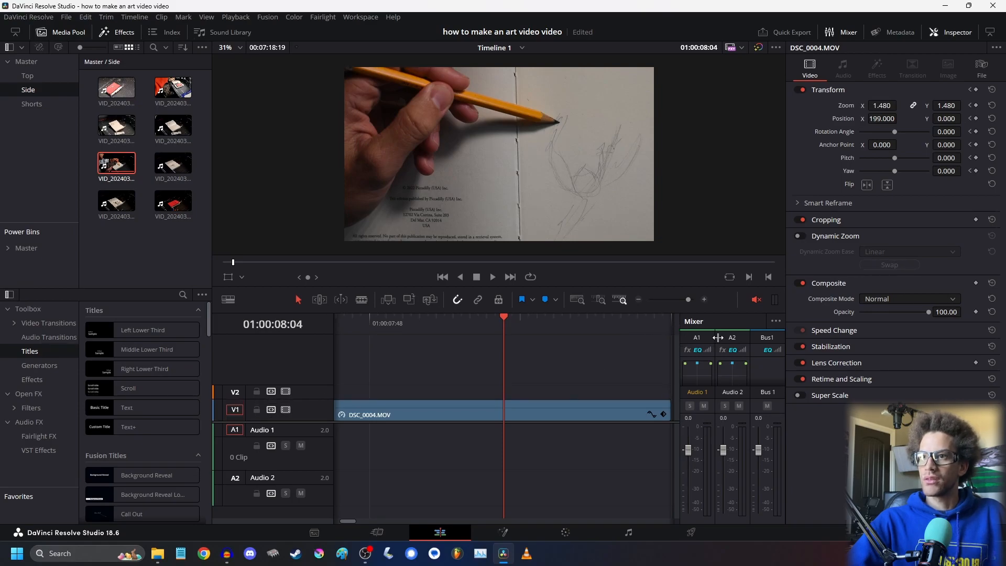
pyautogui.moveTo(535, 328); pyautogui.dragTo(588, 331)
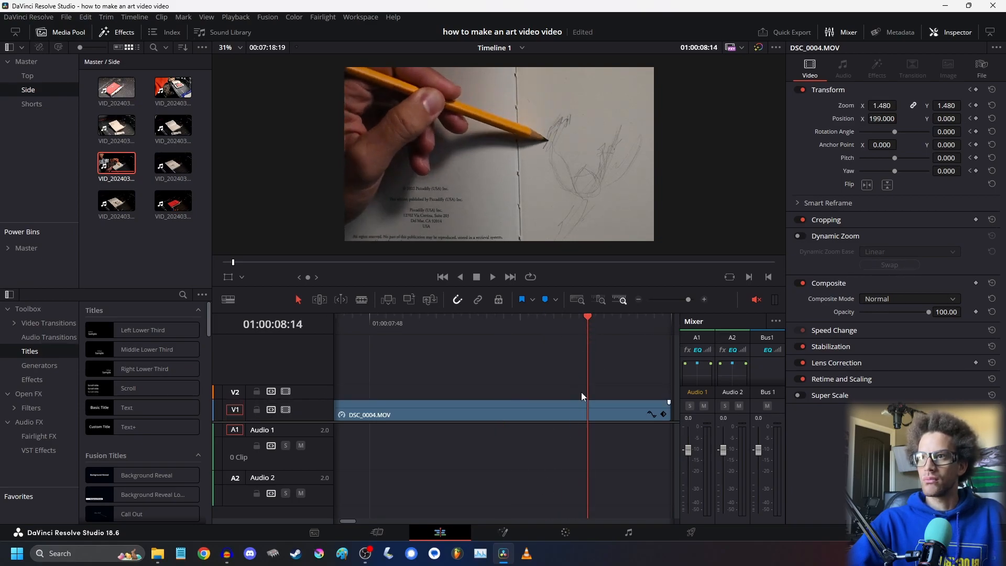
pyautogui.click(639, 300)
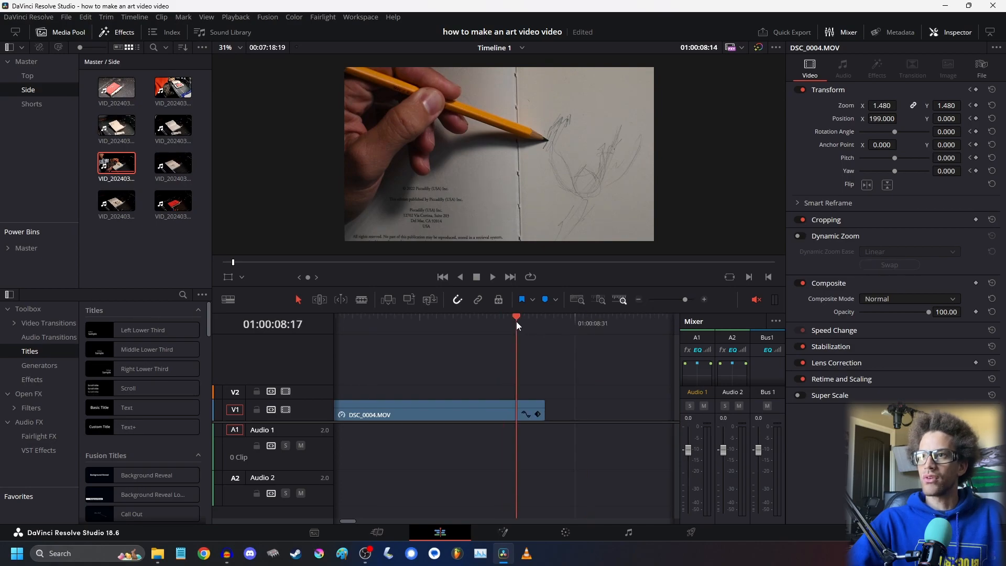
pyautogui.moveTo(534, 323); pyautogui.dragTo(556, 321)
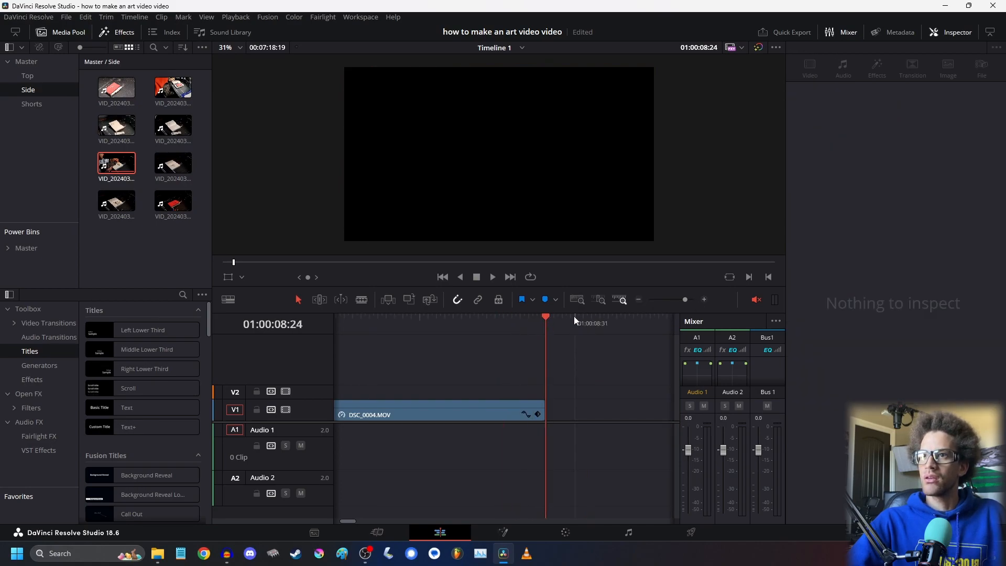
pyautogui.click(704, 300)
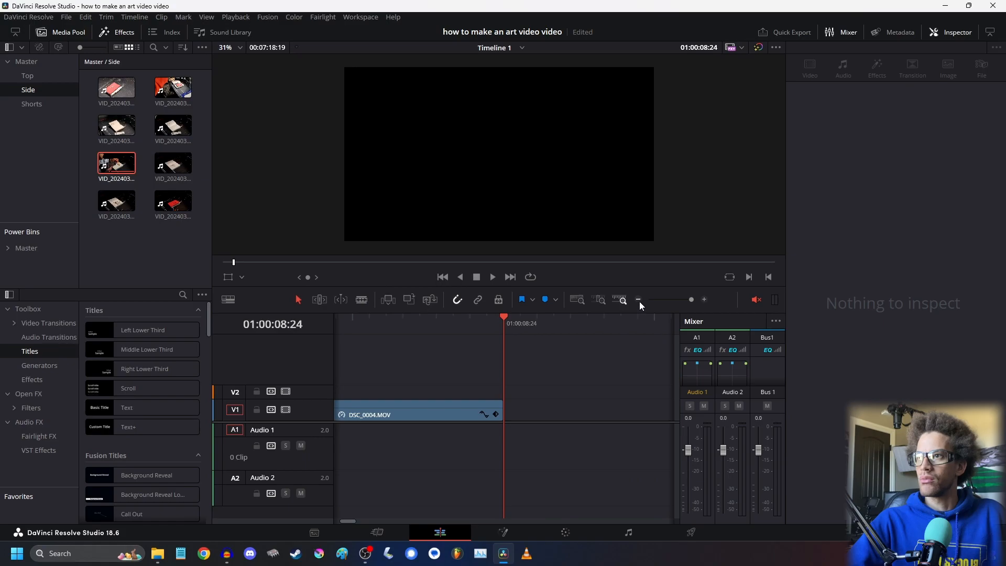
pyautogui.click(454, 322)
pyautogui.click(477, 413)
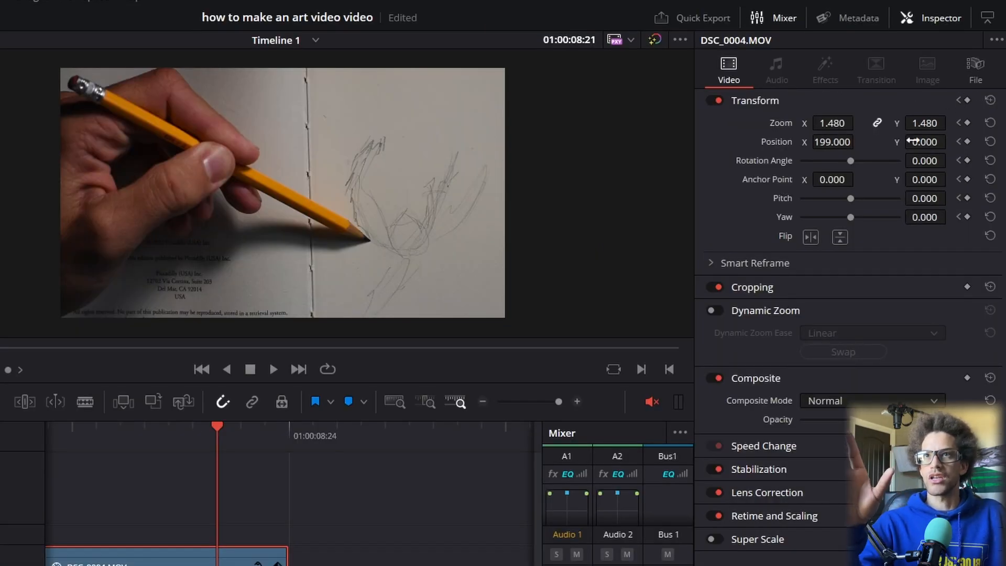
pyautogui.moveTo(837, 141); pyautogui.dragTo(705, 142)
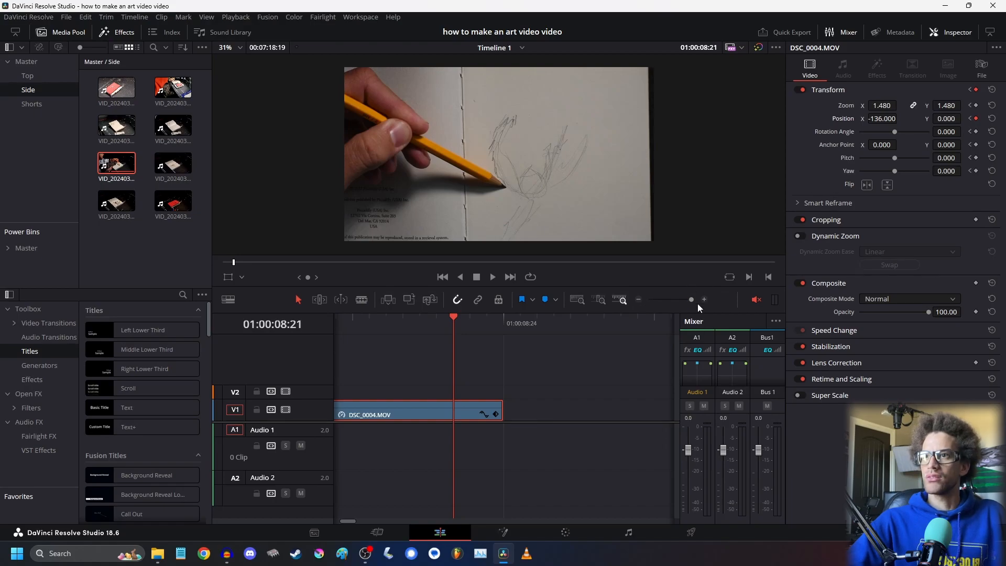
# - Hide the Inspector and play the keyframed DSC_0004.MOV clip from 01:00:06:10 to check the pan
pyautogui.click(640, 299)
pyautogui.click(639, 300)
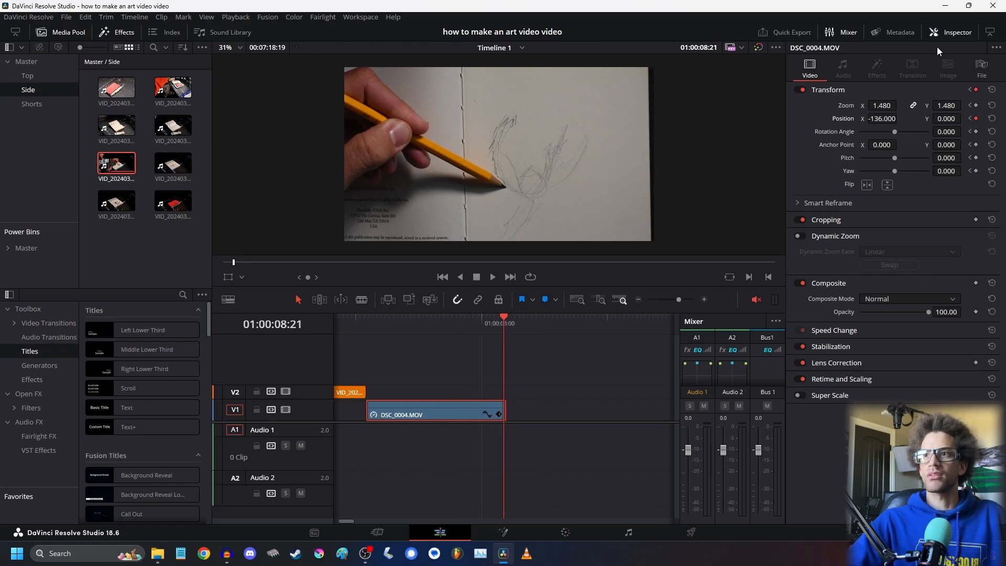
pyautogui.click(949, 31)
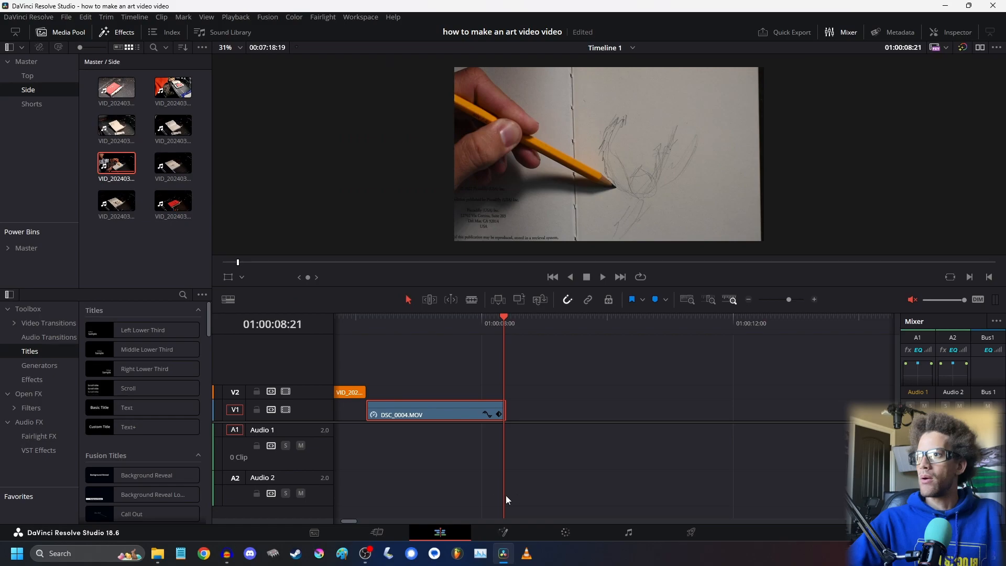
pyautogui.click(366, 322)
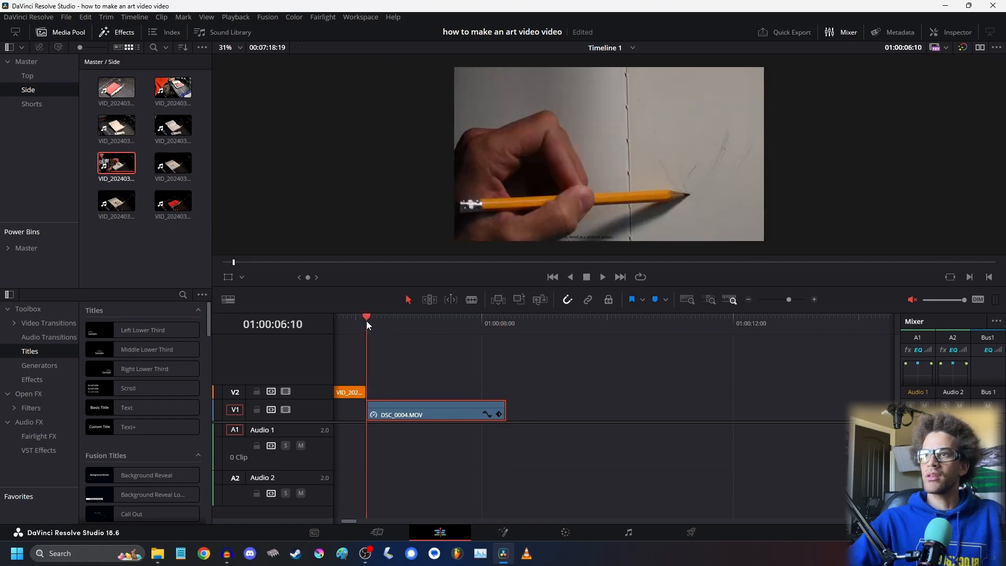
pyautogui.click(602, 277)
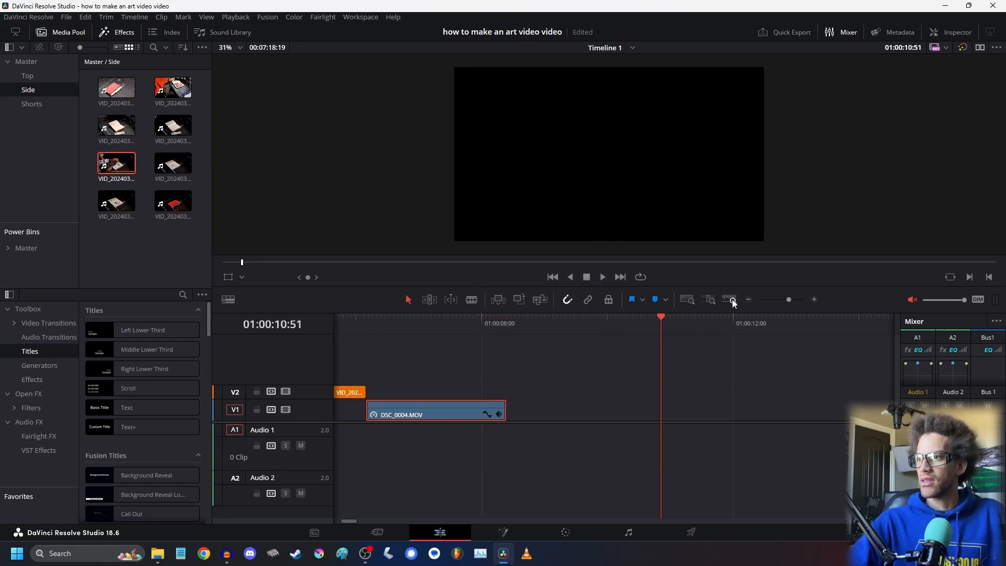
# - Play the edited section again from the start of the timeline, and return the playhead to its end at 01:00:08:24
pyautogui.moveTo(347, 520); pyautogui.dragTo(341, 509)
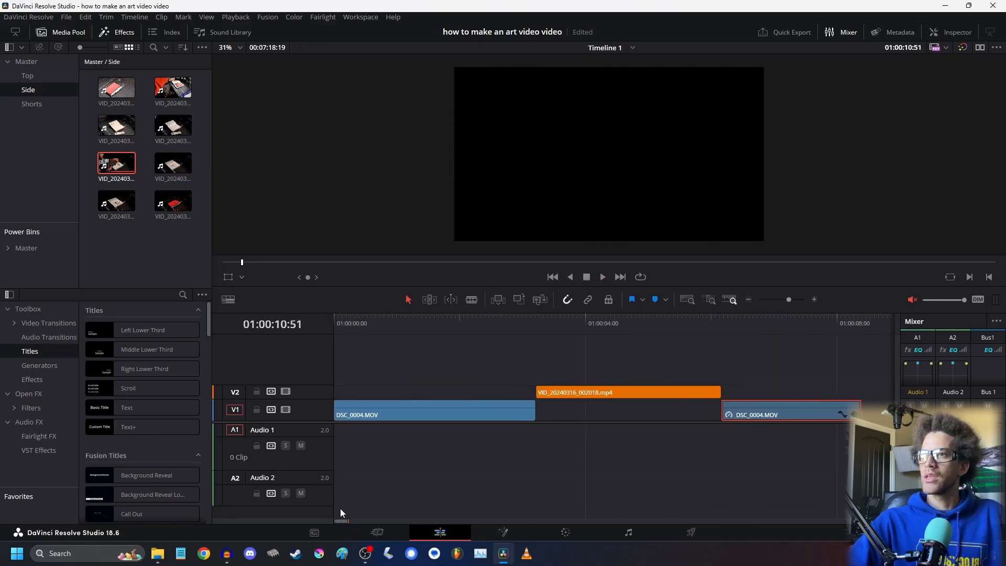
pyautogui.click(344, 315)
pyautogui.click(602, 276)
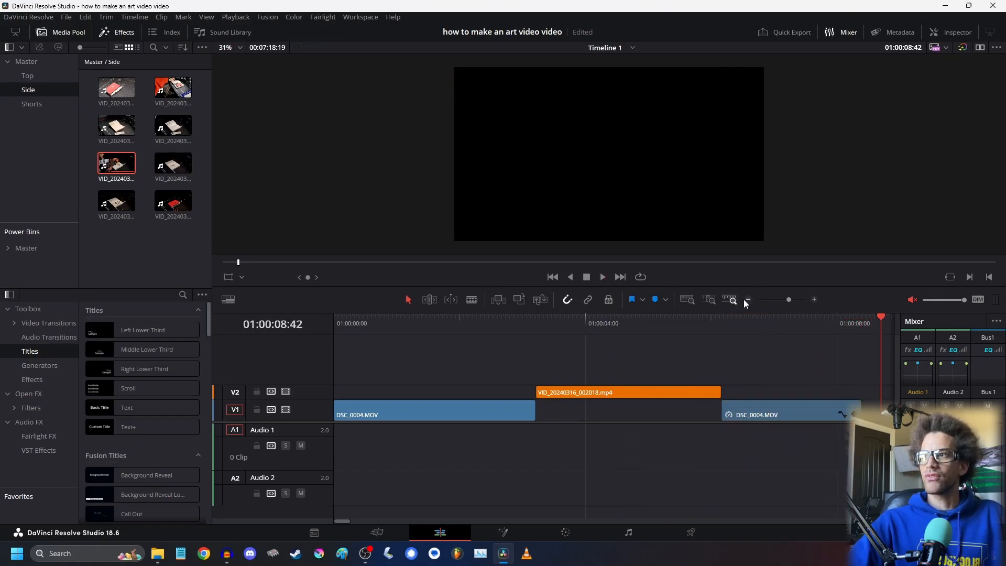
pyautogui.click(747, 299)
pyautogui.click(598, 324)
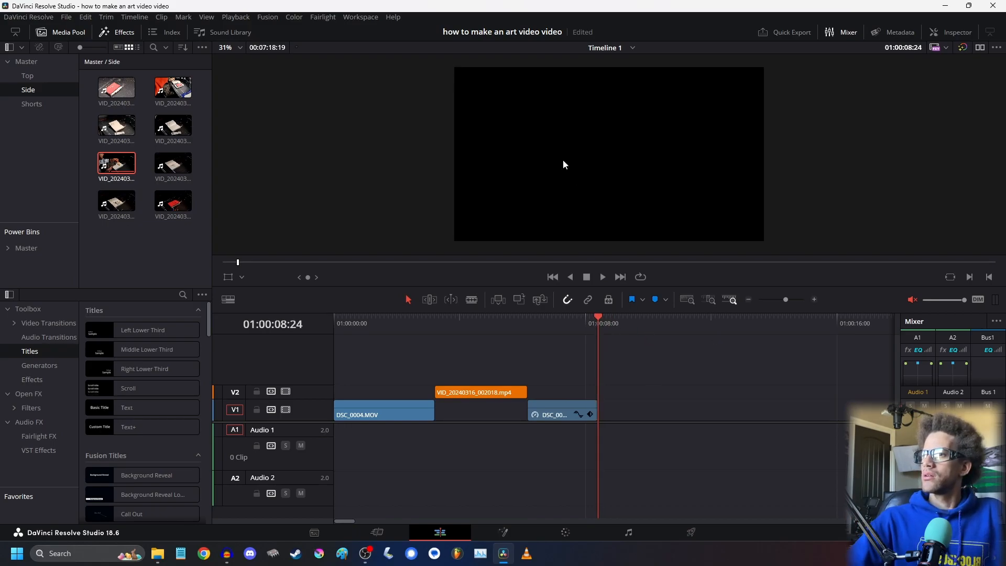
pyautogui.moveTo(369, 325); pyautogui.dragTo(310, 319)
pyautogui.press('space')
pyautogui.click(471, 324)
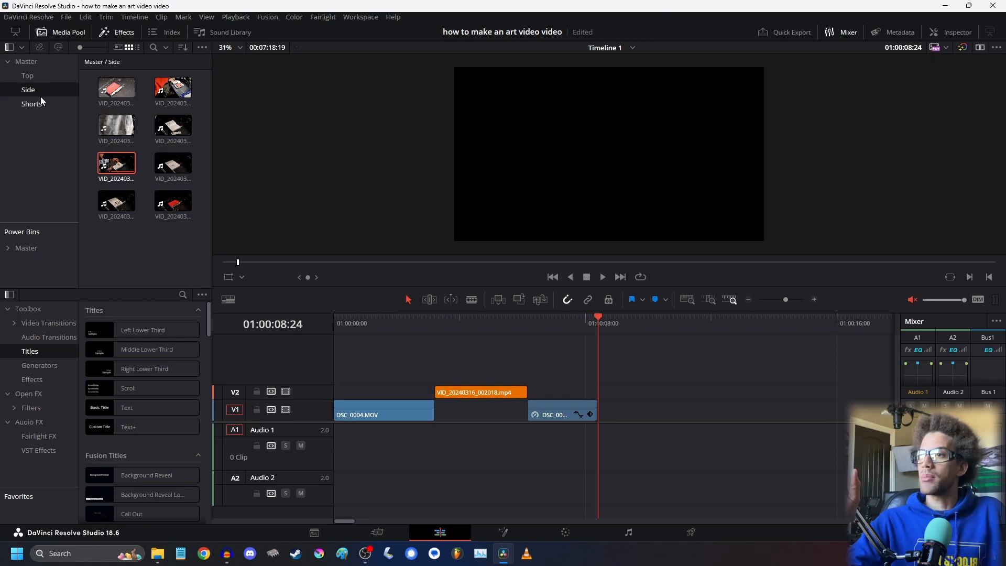
pyautogui.click(548, 328)
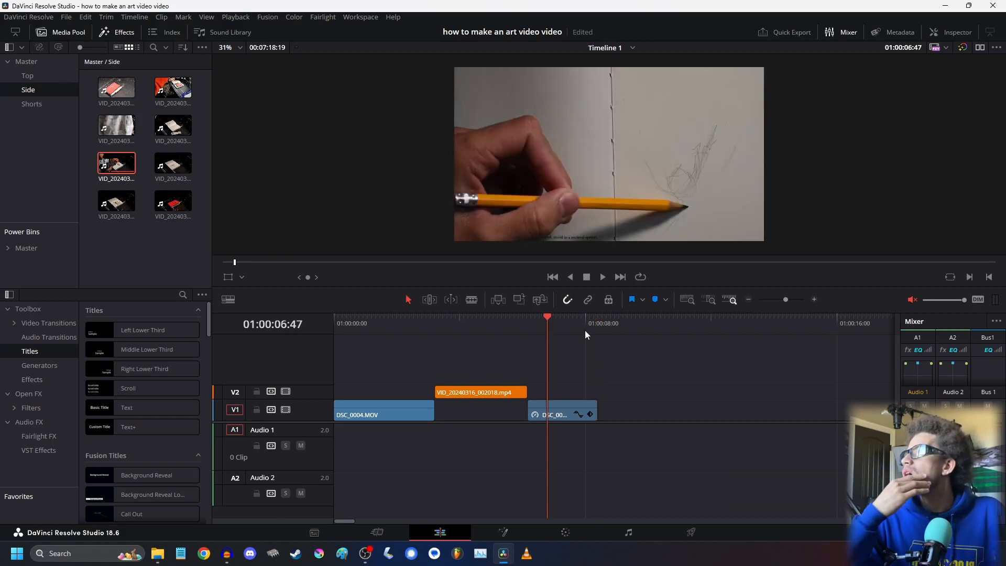
pyautogui.click(598, 322)
# - Open the Top bin and skim the remaining synced footage from 01:00:34:28 to about 01:00:54:24, returning to its start
pyautogui.click(49, 76)
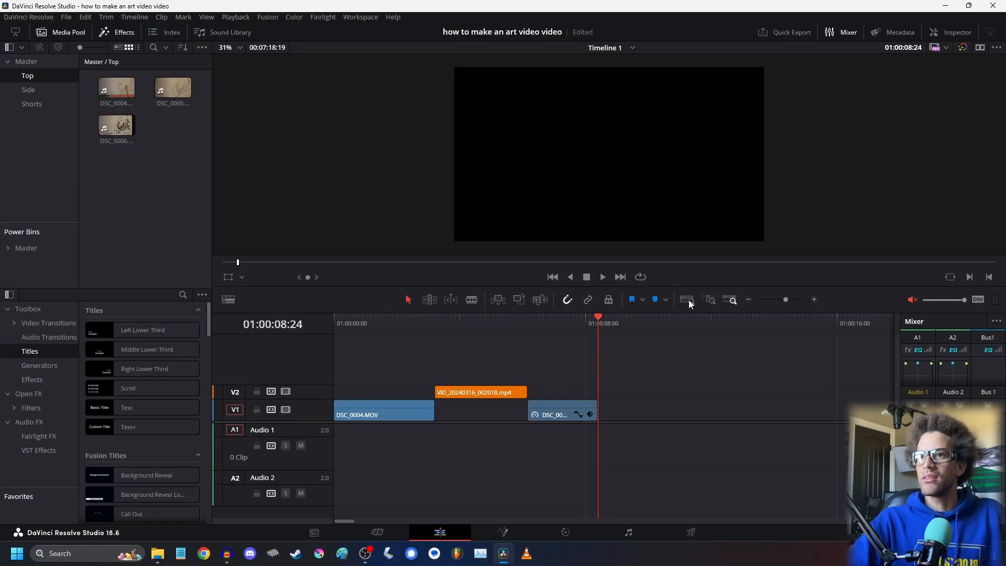
pyautogui.click(686, 300)
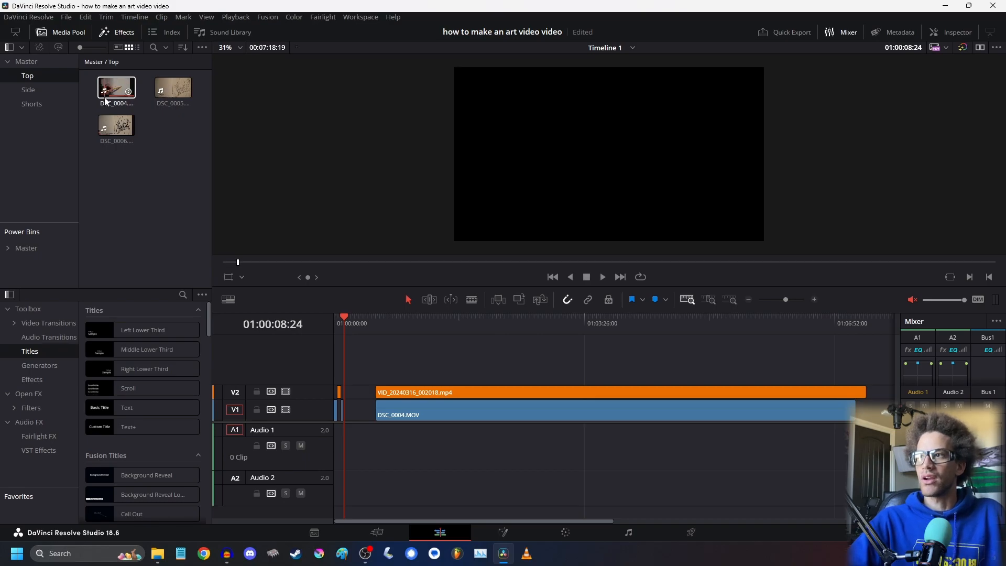
pyautogui.click(375, 323)
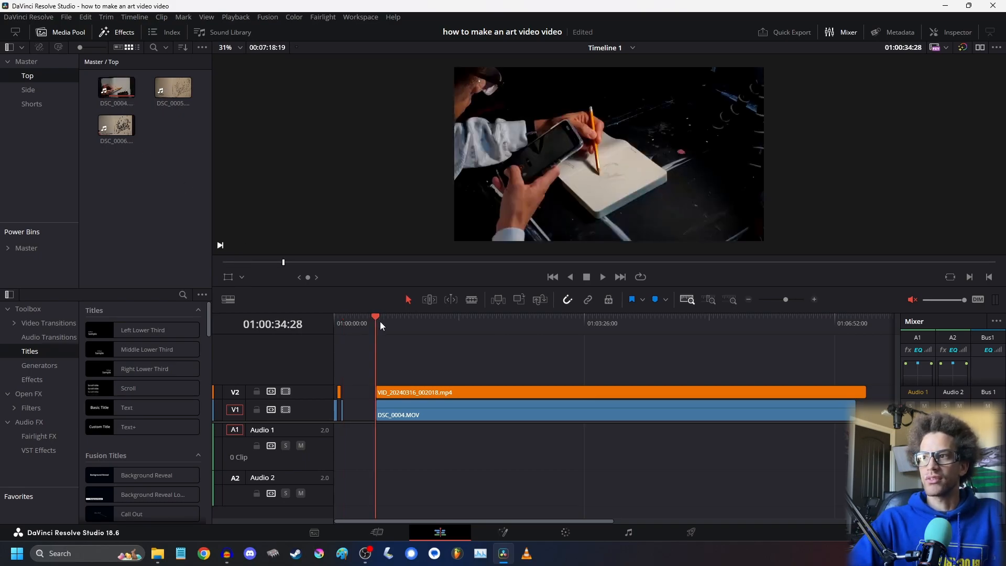
pyautogui.moveTo(337, 329); pyautogui.dragTo(370, 335)
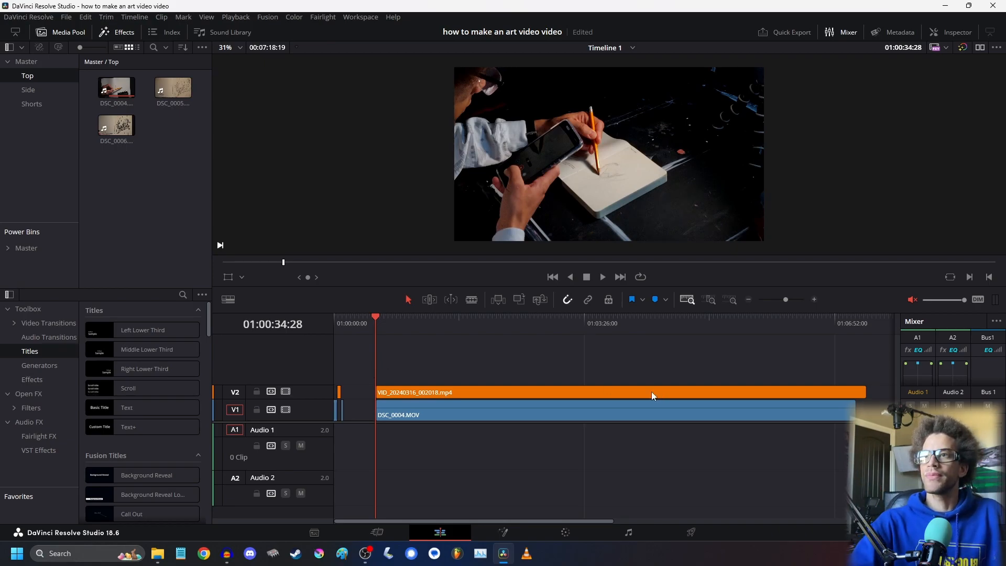
pyautogui.click(813, 299)
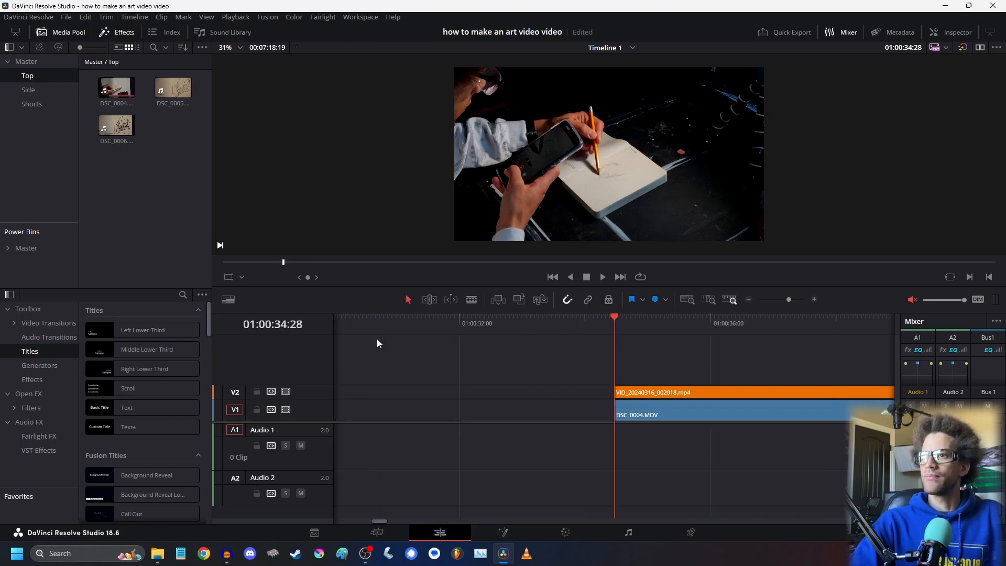
pyautogui.moveTo(290, 266); pyautogui.dragTo(320, 277)
pyautogui.click(748, 299)
pyautogui.click(748, 299)
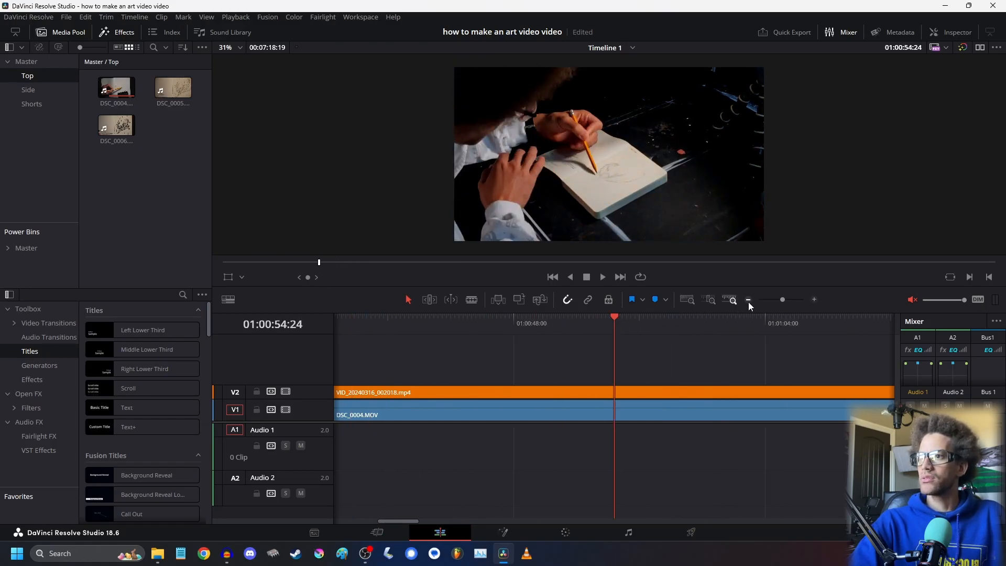
pyautogui.click(748, 299)
pyautogui.click(467, 323)
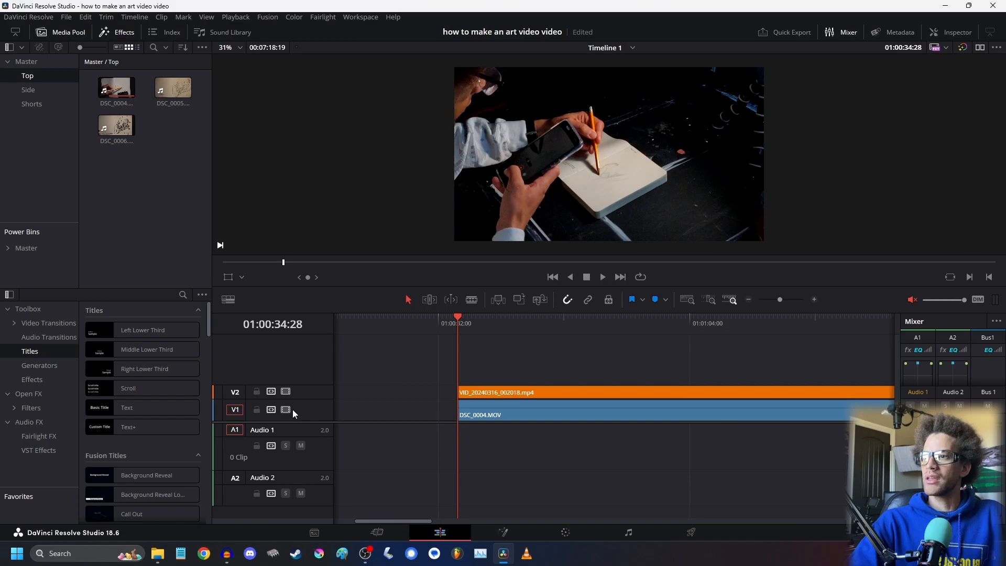
# - Disable video track V2 and play the top-view DSC_0004.MOV footage from 01:00:34:28 for a few seconds
pyautogui.click(286, 391)
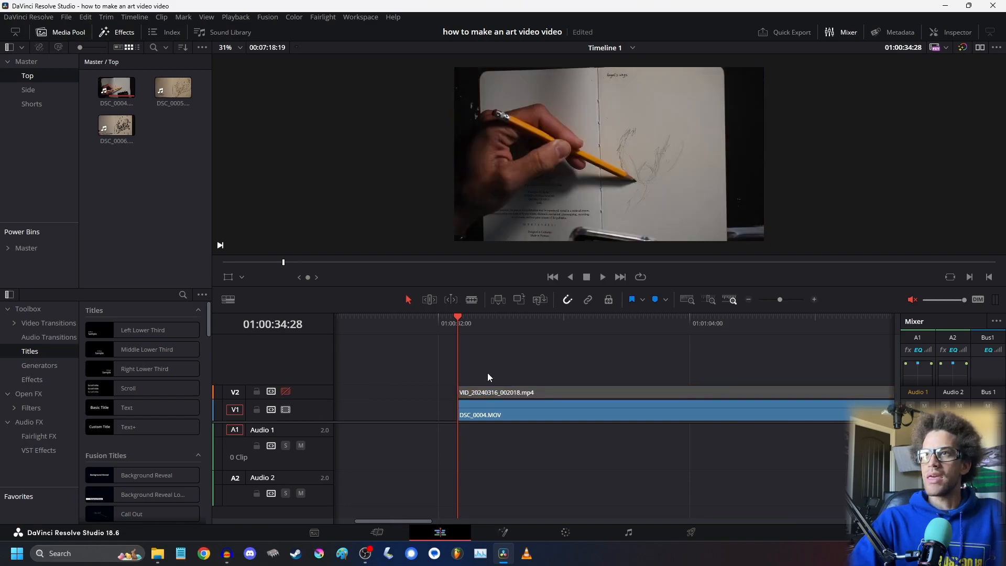
pyautogui.press('space')
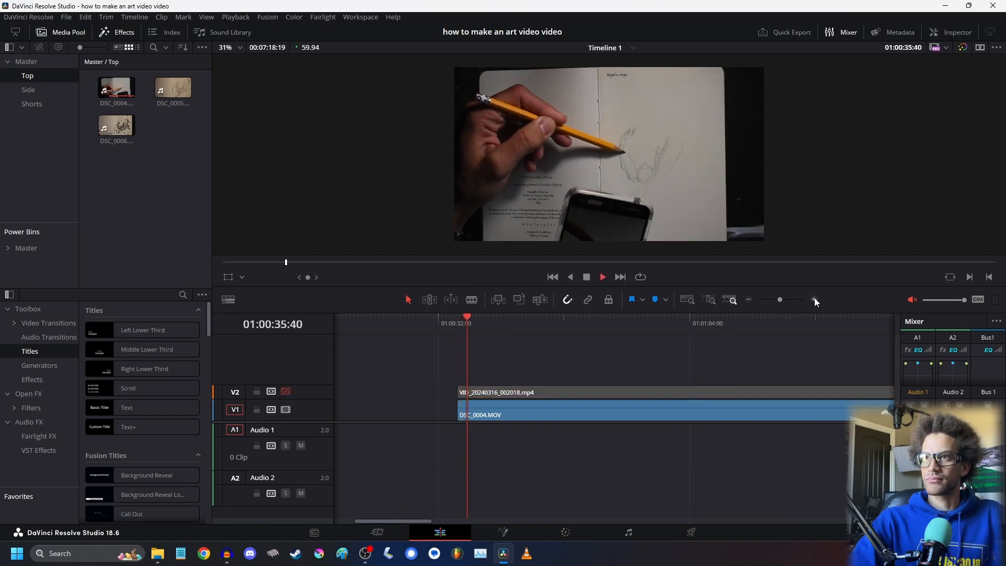
pyautogui.press('space')
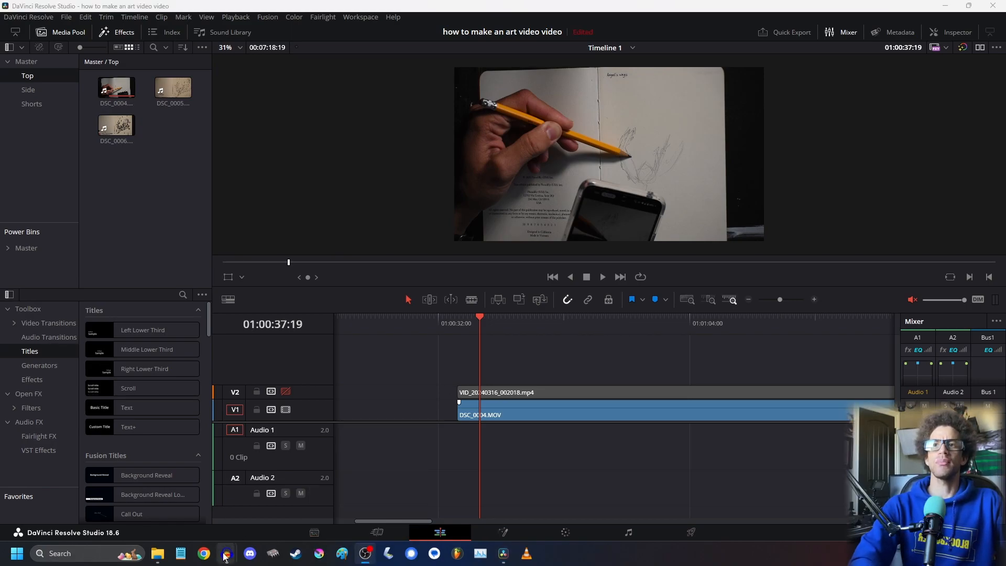
pyautogui.moveTo(366, 560)
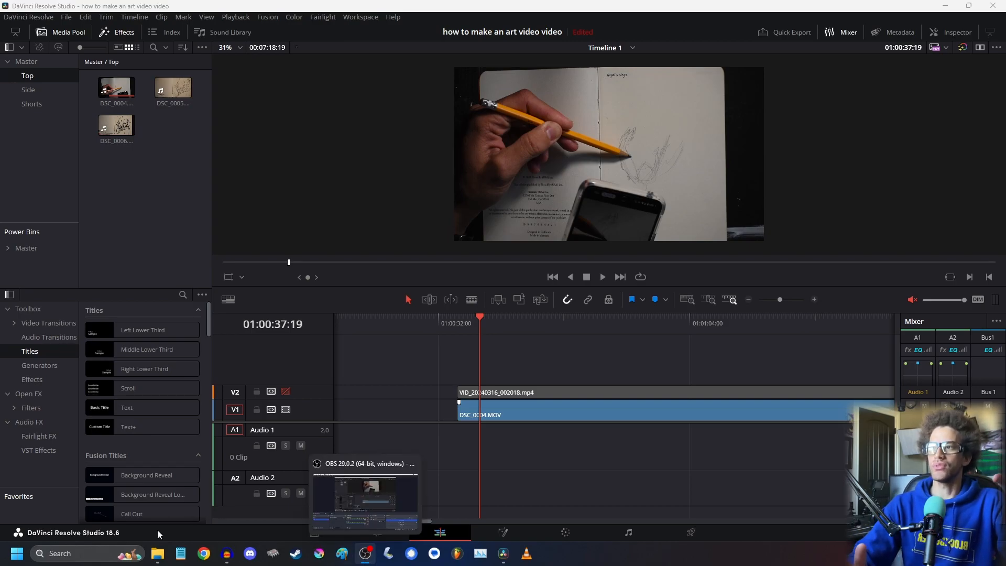
pyautogui.click(365, 558)
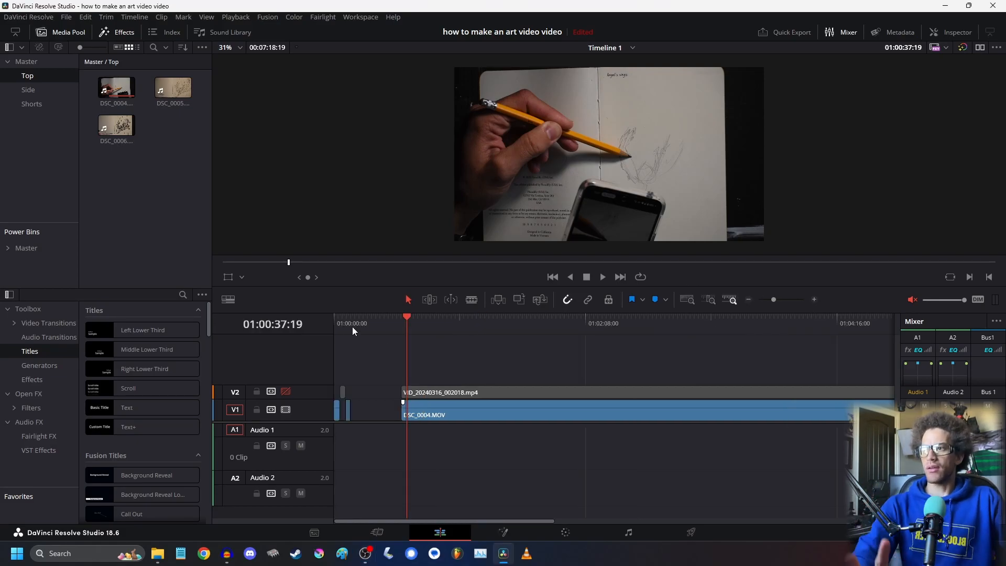
# - Re-enable video track V2, play the edited section from the timeline's start, and replay it from the side-view clip onward
pyautogui.click(352, 325)
pyautogui.click(288, 391)
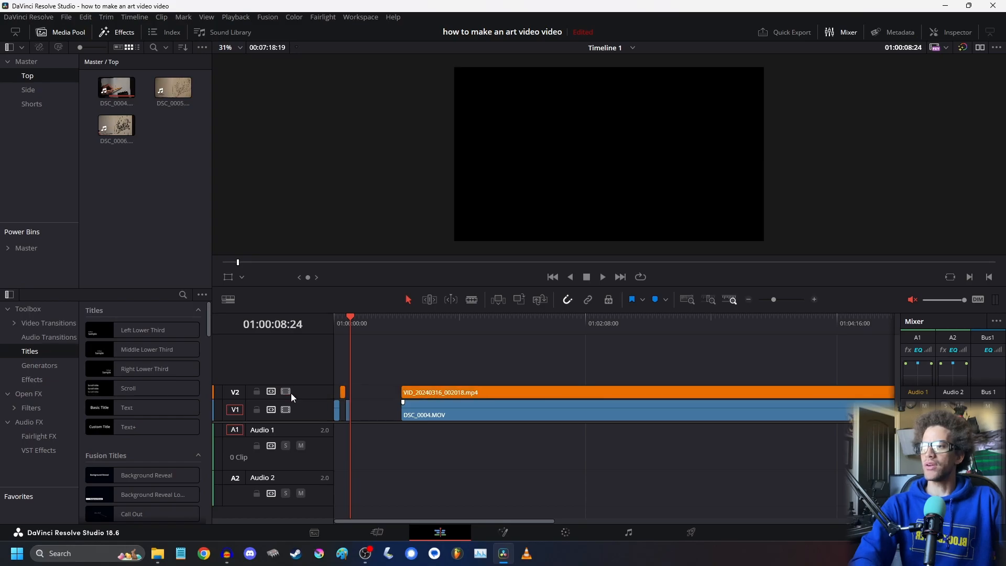
pyautogui.press('Home')
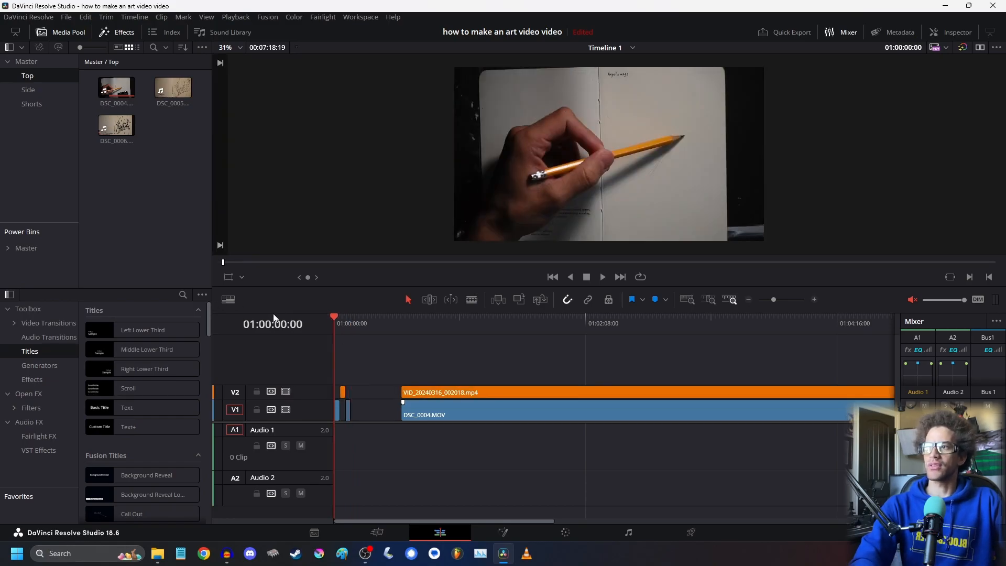
pyautogui.click(814, 299)
pyautogui.press('space')
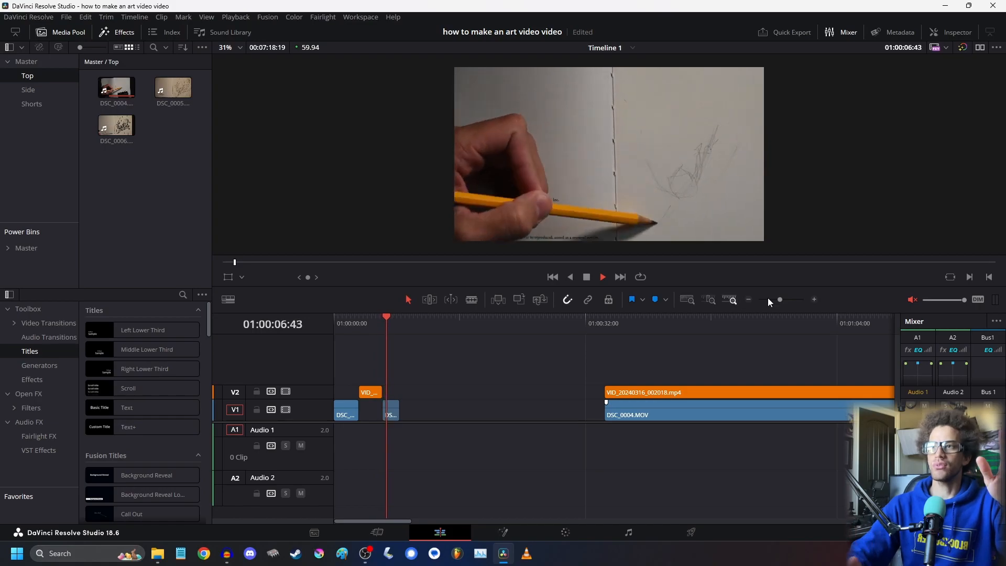
pyautogui.click(586, 277)
pyautogui.click(400, 318)
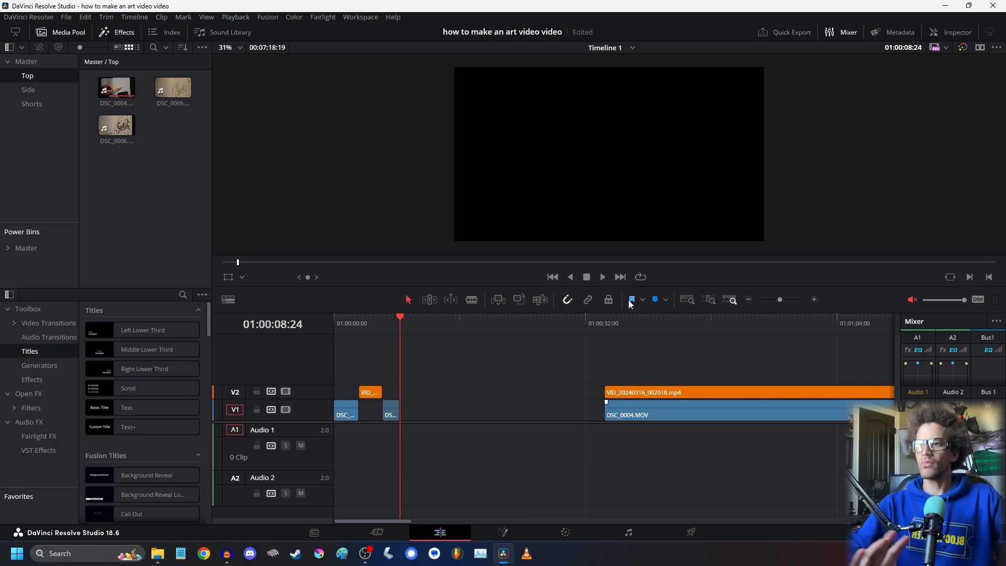
pyautogui.moveTo(370, 316); pyautogui.dragTo(358, 320)
pyautogui.press('space')
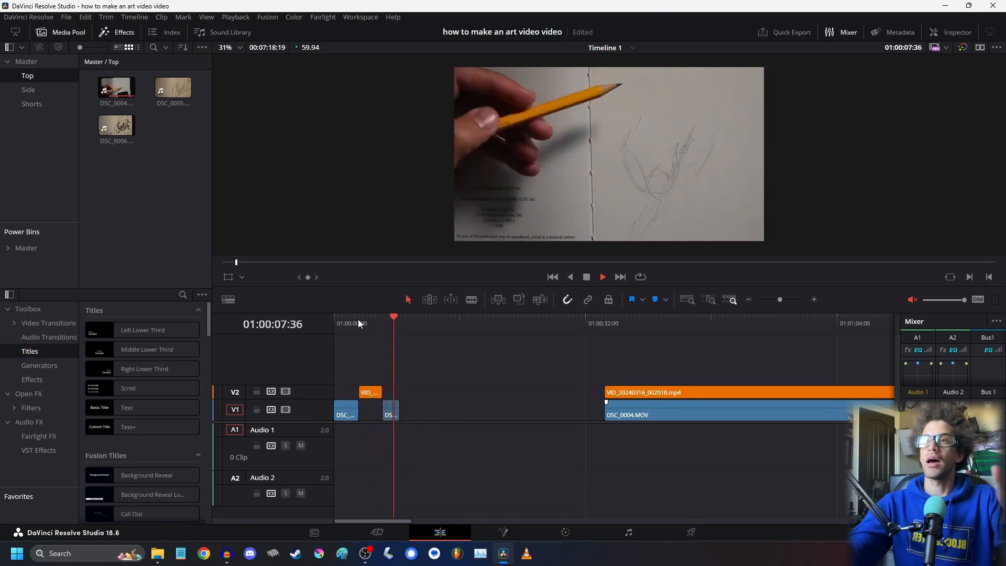
# - Disable video track V2 at 01:00:34:28 and skim the uncut top-view footage as far as about 01:01:44
pyautogui.click(592, 323)
pyautogui.moveTo(592, 324); pyautogui.dragTo(605, 322)
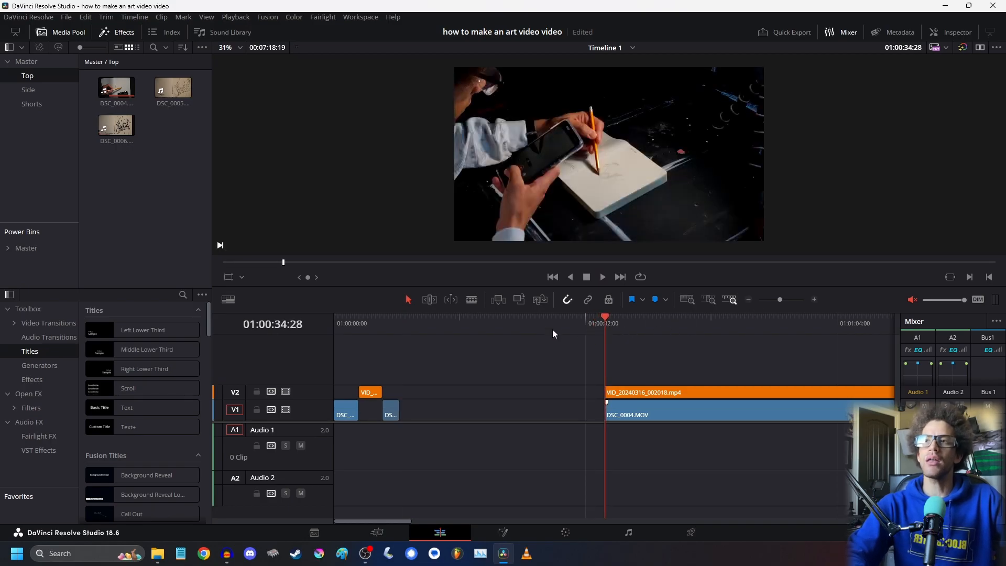
pyautogui.click(285, 391)
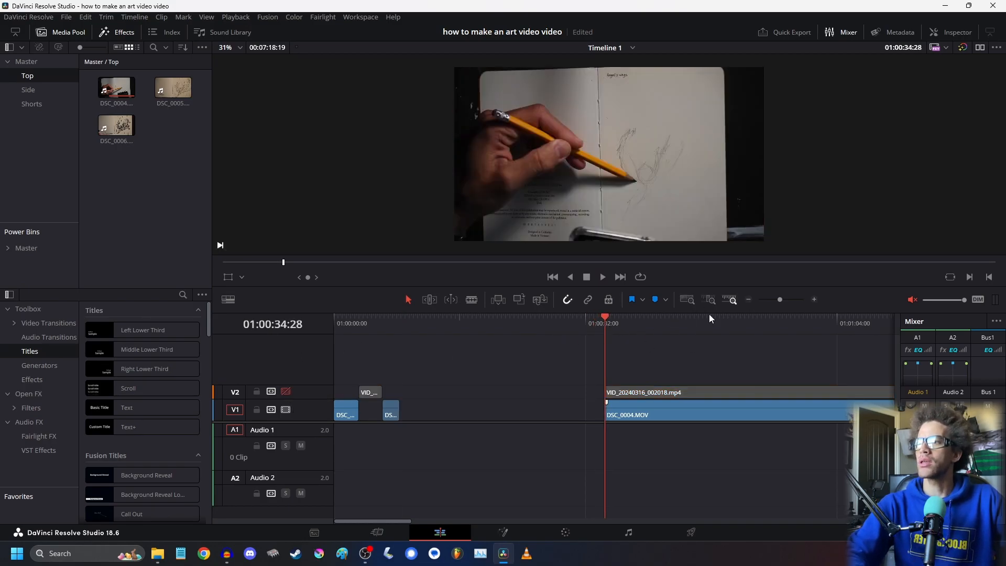
pyautogui.press('space')
pyautogui.click(697, 325)
pyautogui.click(777, 321)
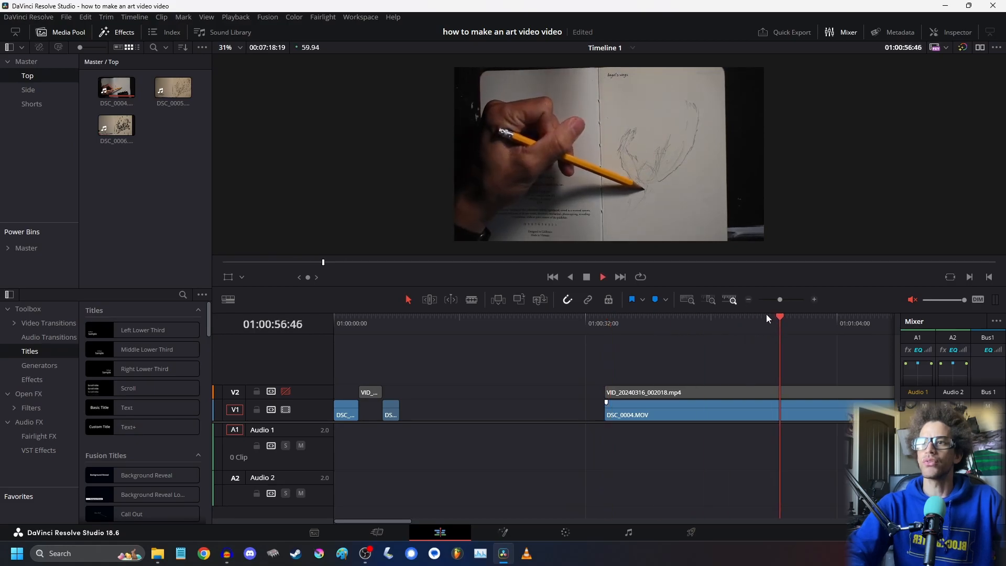
pyautogui.click(748, 299)
pyautogui.click(745, 323)
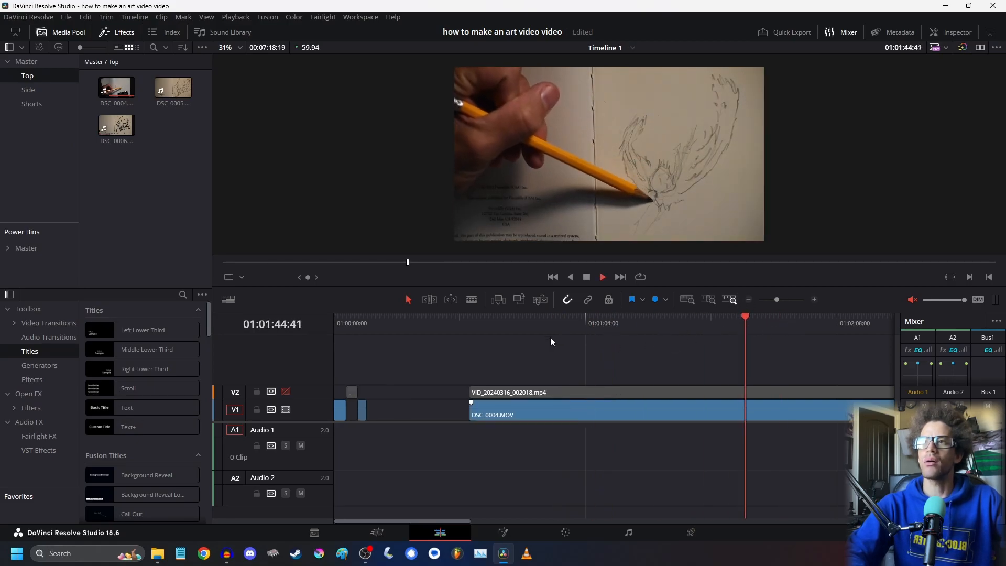
pyautogui.click(516, 323)
pyautogui.click(630, 323)
pyautogui.click(735, 323)
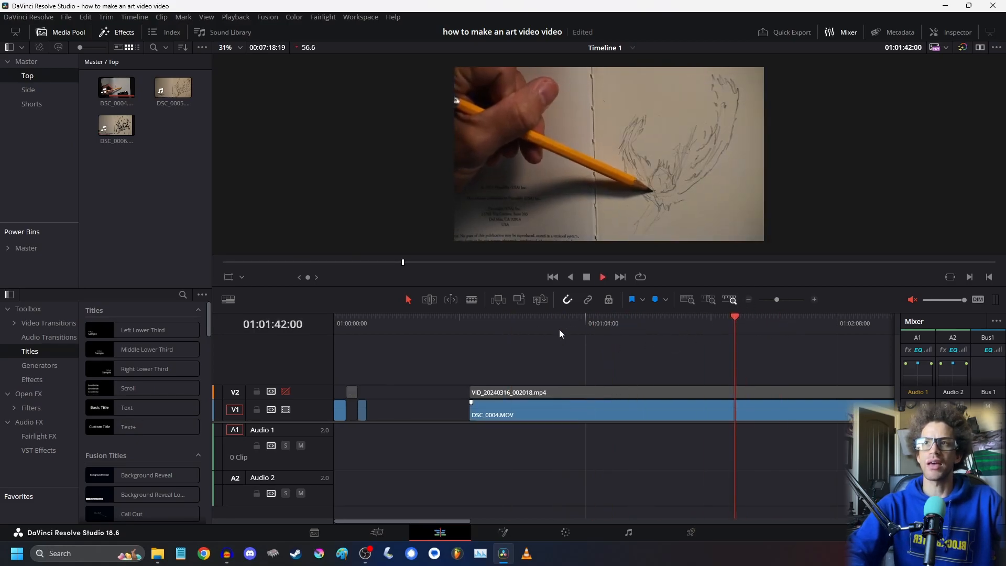
# - Play the beginning of the uncut DSC_0004.MOV clip, skim ahead, and stop playback at 01:00:48:48
pyautogui.click(496, 323)
pyautogui.press('space')
pyautogui.click(467, 326)
pyautogui.press('space')
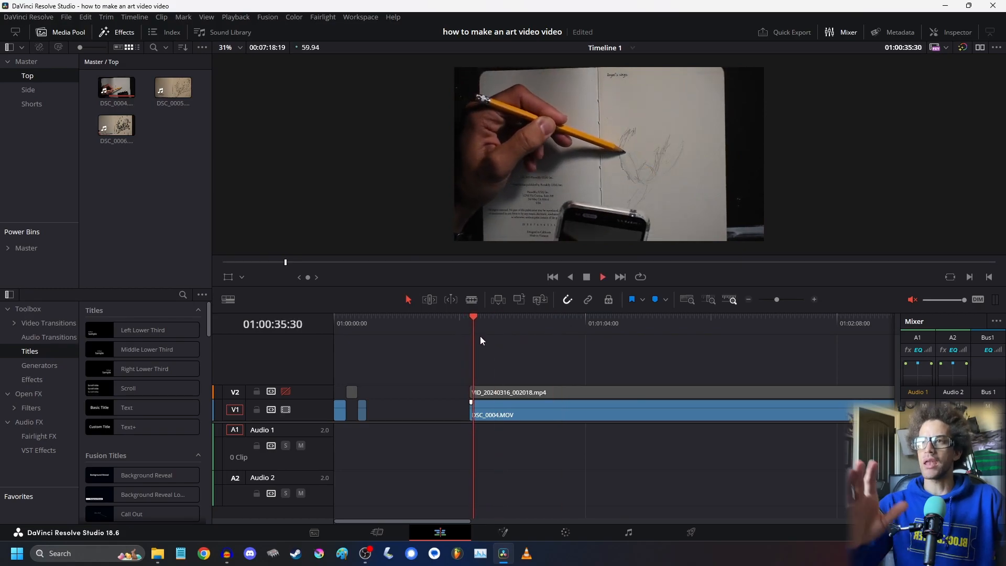
pyautogui.moveTo(503, 327); pyautogui.dragTo(521, 347)
pyautogui.press('space')
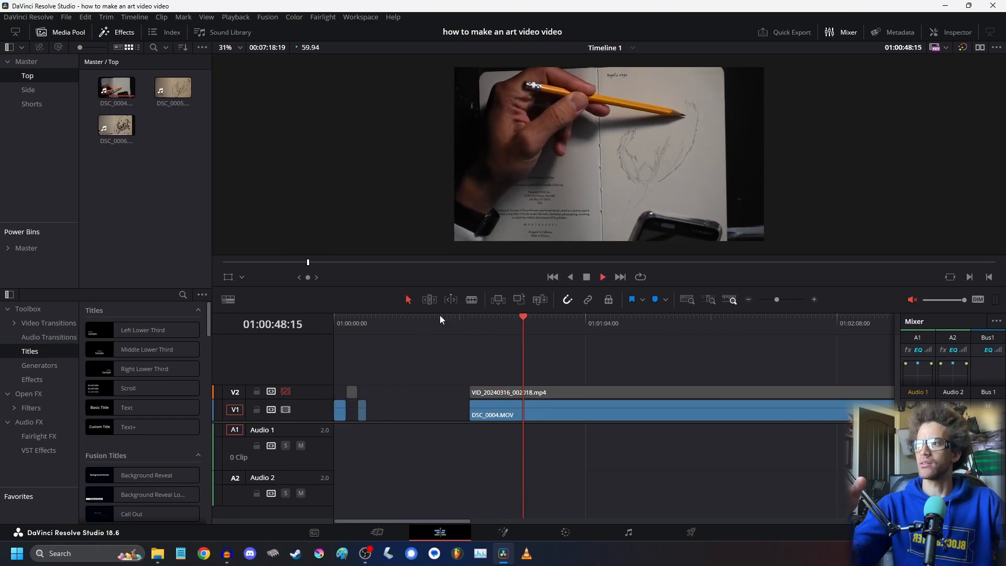
pyautogui.click(588, 281)
# - Enable video track V2 and disable V1, find 01:01:11:12 in the side-view footage, and split both synced clips there
pyautogui.click(285, 391)
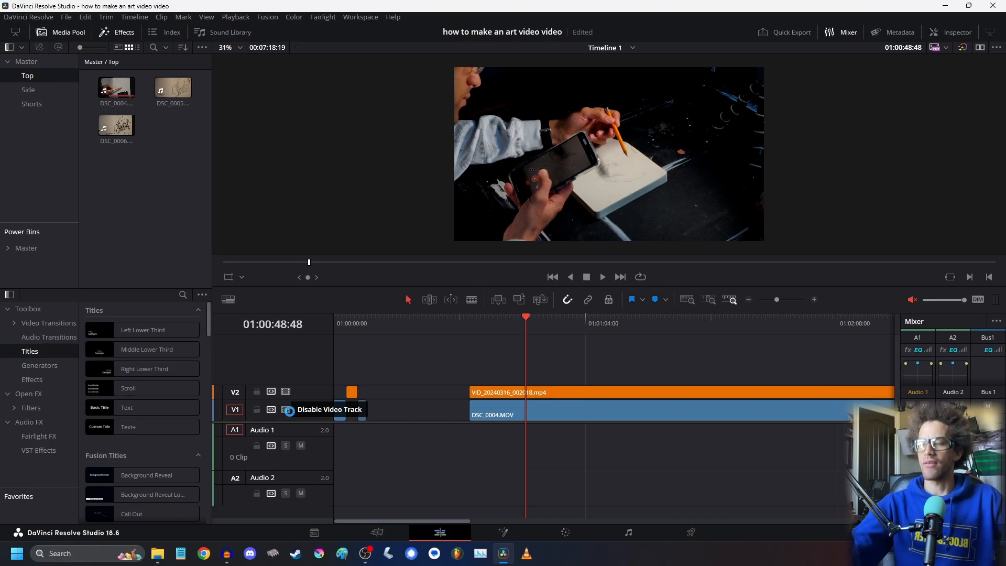
pyautogui.click(290, 410)
pyautogui.moveTo(506, 322); pyautogui.dragTo(614, 381)
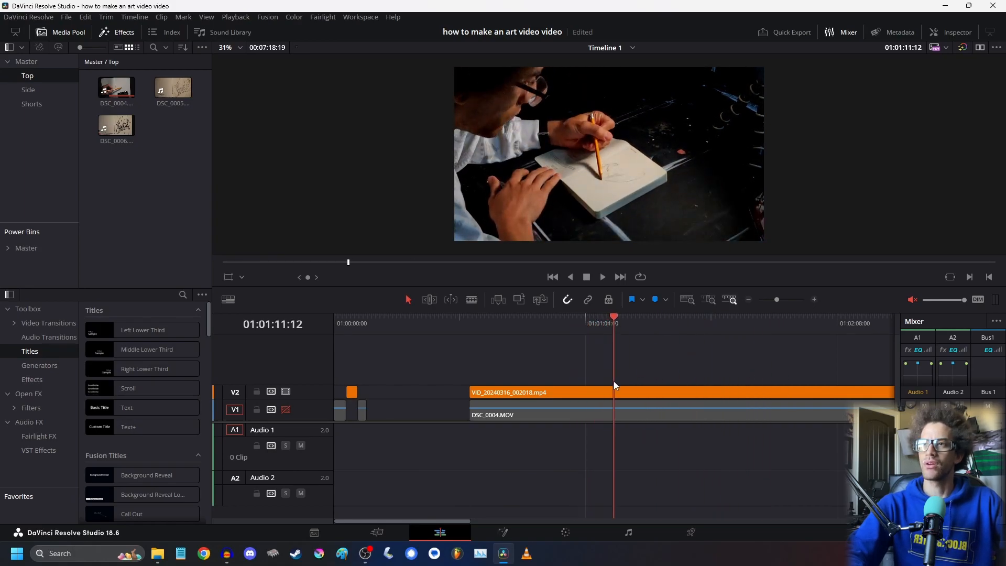
pyautogui.hotkey('ctrl', 'b')
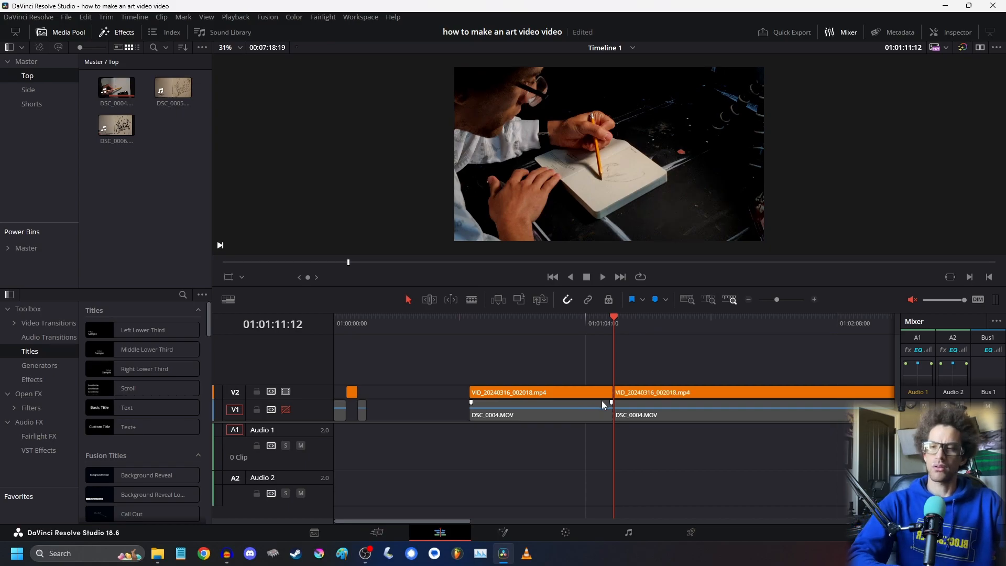
# - Ripple-delete the synced top and side clip segments between 01:00:34:28 and 01:01:11:12, placing the playhead at 01:00:08:24
pyautogui.moveTo(547, 372); pyautogui.dragTo(580, 439)
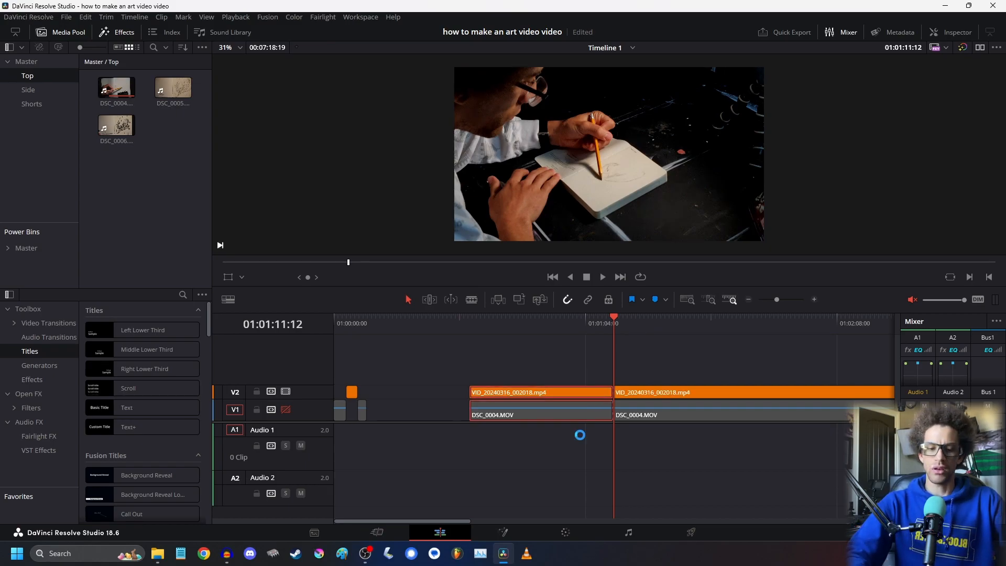
pyautogui.rightClick(552, 409)
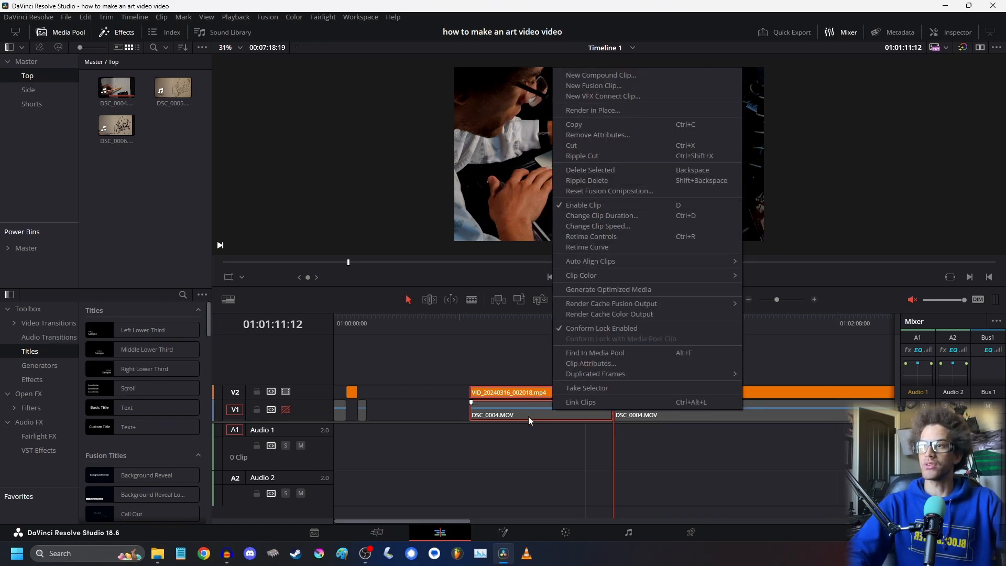
pyautogui.click(596, 181)
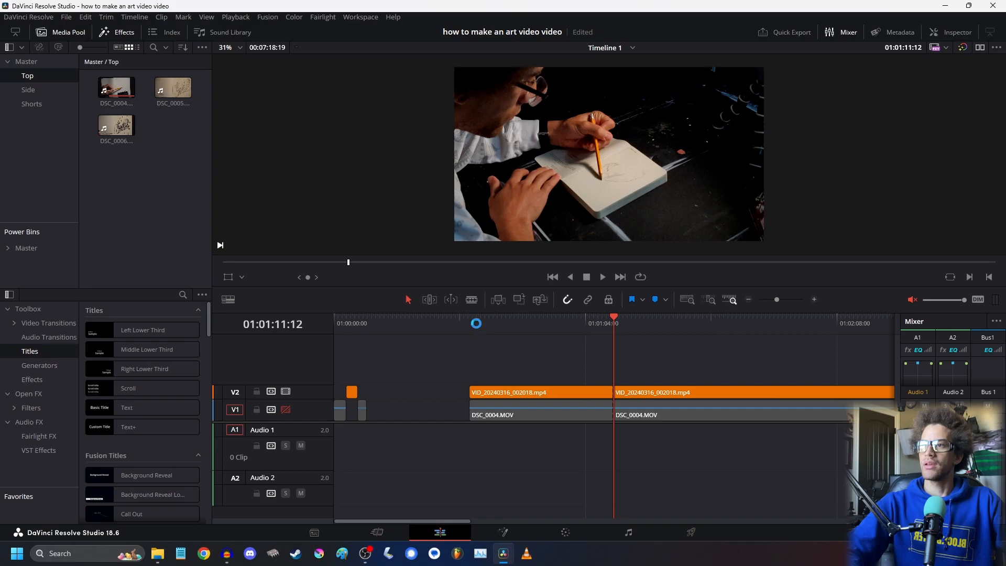
pyautogui.moveTo(475, 323); pyautogui.dragTo(367, 330)
pyautogui.moveTo(514, 360); pyautogui.dragTo(558, 466)
pyautogui.press('Delete')
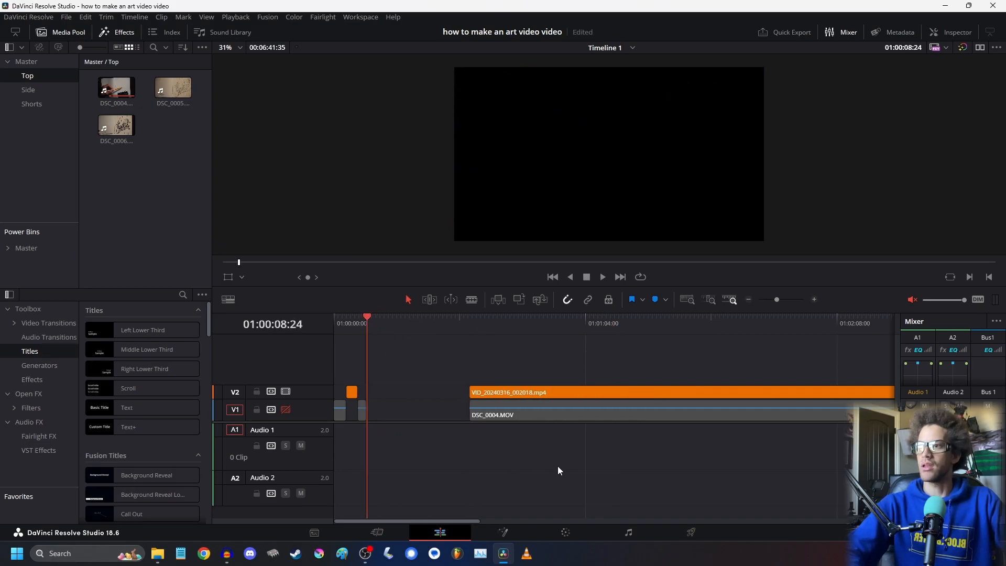
# - Move the remaining synced VID_20240316_002018.mp4 and DSC_0004.MOV clips together to start at 01:00:08:24, closing the gap
pyautogui.moveTo(479, 351); pyautogui.dragTo(555, 456)
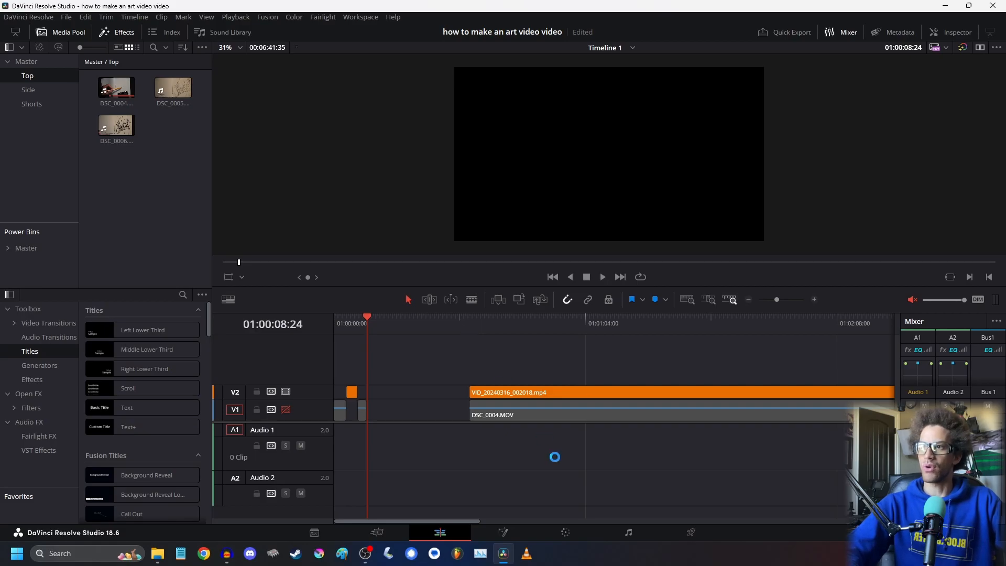
pyautogui.moveTo(570, 396); pyautogui.dragTo(476, 411)
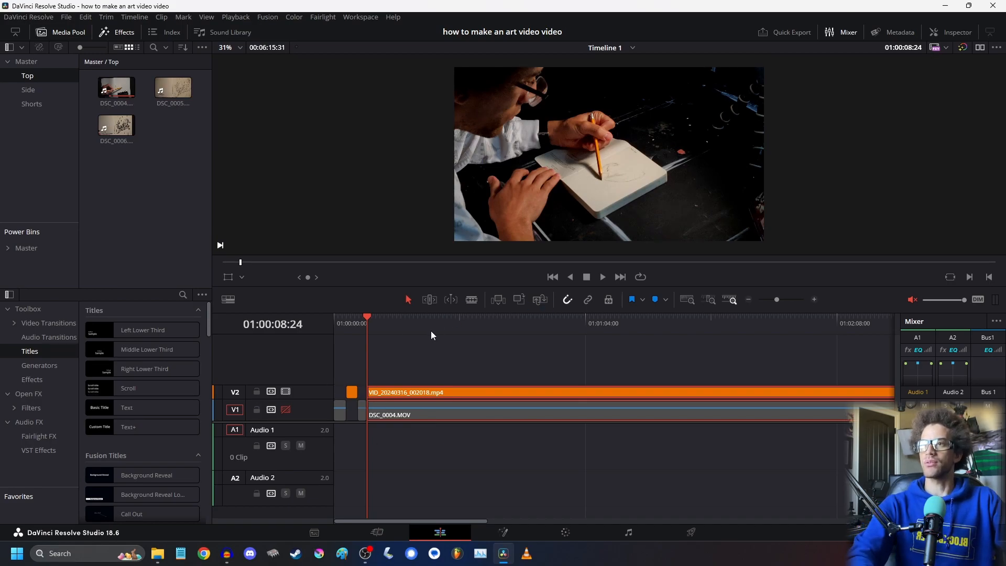
# - Skim the side-view footage from the joined clips' start and leave the playhead at 01:01:19:52
pyautogui.moveTo(372, 315); pyautogui.dragTo(624, 376)
pyautogui.moveTo(755, 398); pyautogui.dragTo(551, 400)
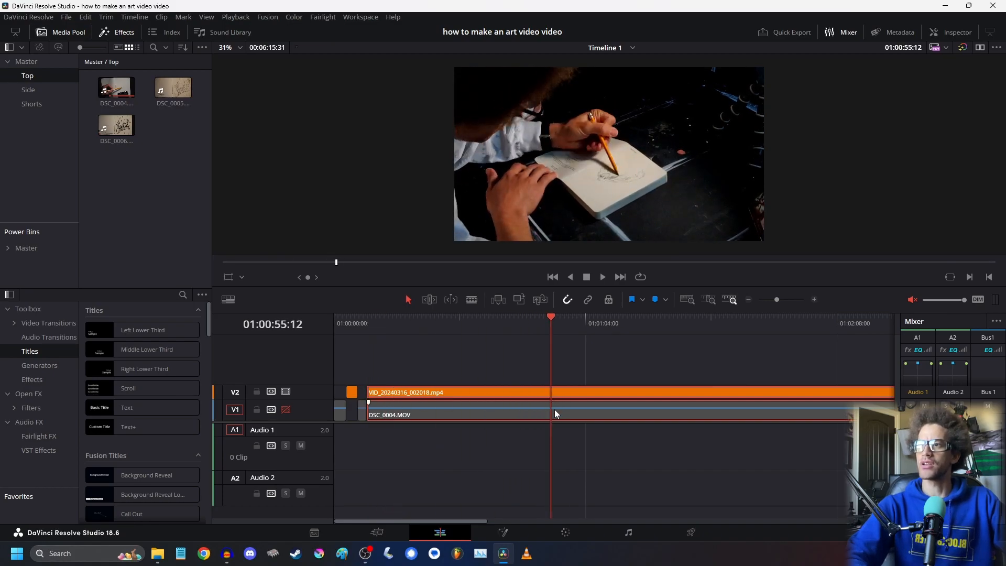
pyautogui.moveTo(368, 321); pyautogui.dragTo(647, 369)
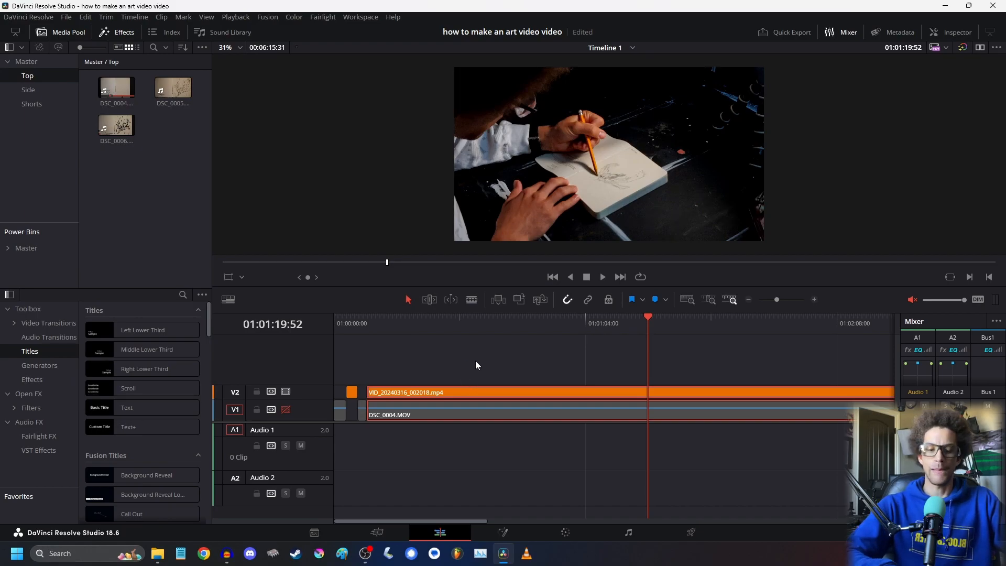
# - Split both synced clips at 01:01:19:52 and delete the DSC_0004.MOV segment on V1 before the cut, leaving the gap
pyautogui.hotkey('ctrl', 'b')
pyautogui.rightClick(525, 393)
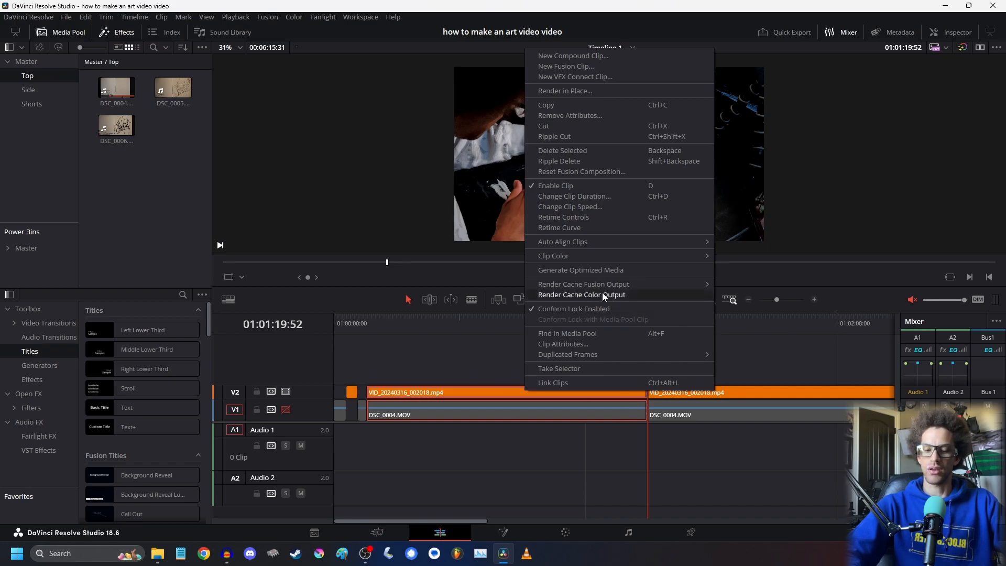
pyautogui.click(525, 439)
pyautogui.click(537, 409)
pyautogui.press('BackSpace')
# - Retime the side-view segment before 01:01:19:52 to 800% speed and play it back from 01:00:08:24
pyautogui.click(495, 394)
pyautogui.hotkey('ctrl', 'r')
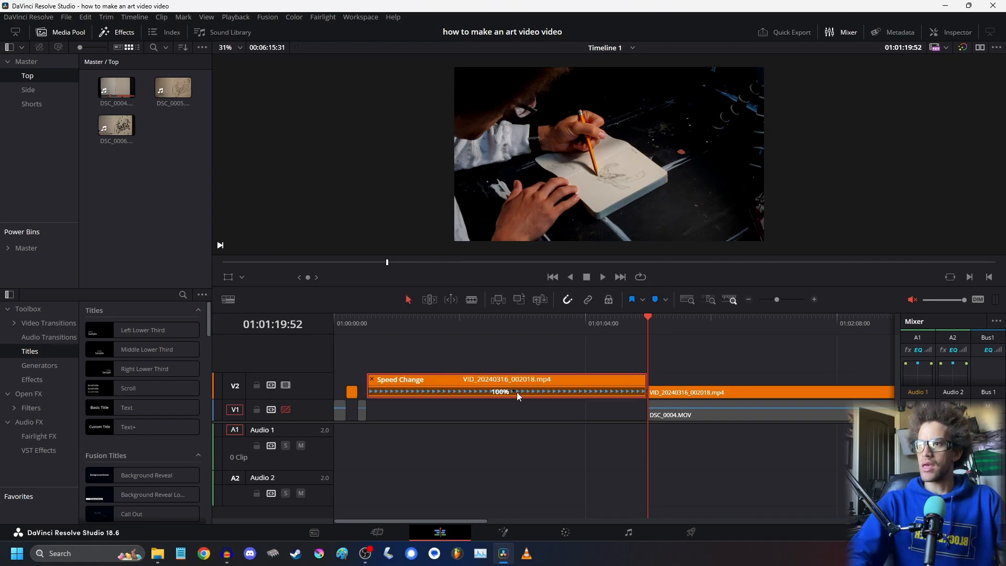
pyautogui.click(515, 391)
pyautogui.moveTo(576, 432)
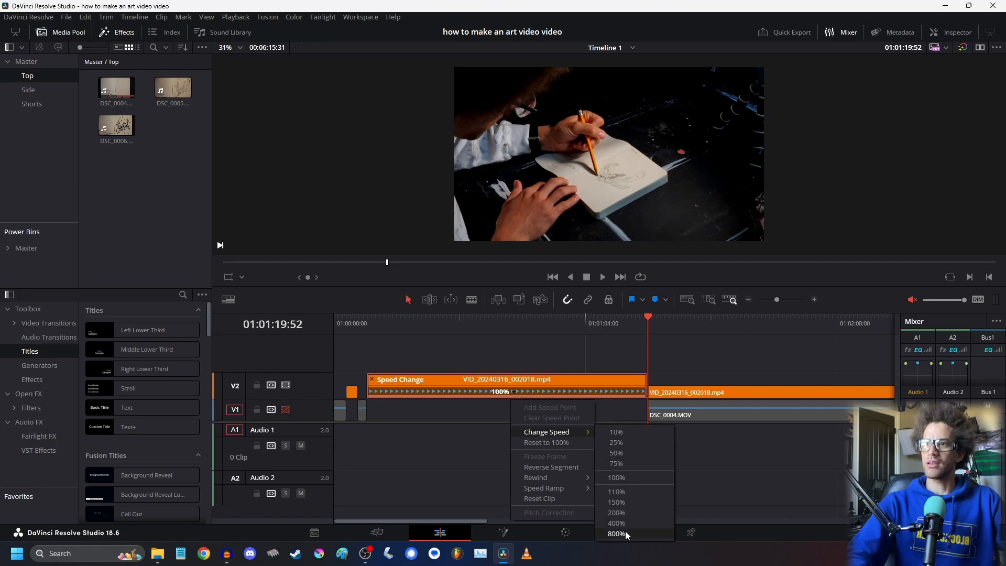
pyautogui.click(616, 533)
pyautogui.click(367, 323)
pyautogui.moveTo(366, 323); pyautogui.dragTo(366, 345)
pyautogui.press('space')
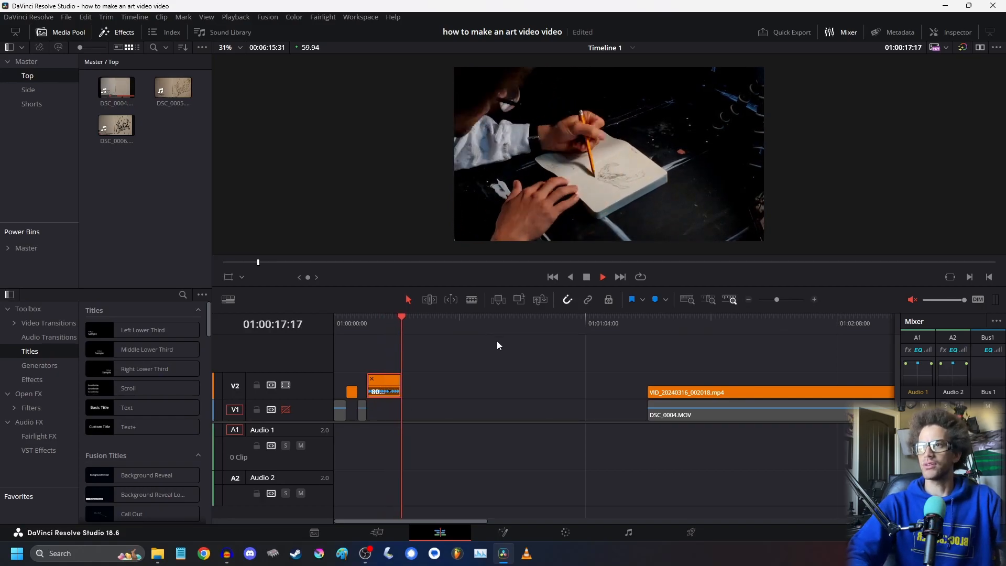
pyautogui.press('space')
pyautogui.click(368, 317)
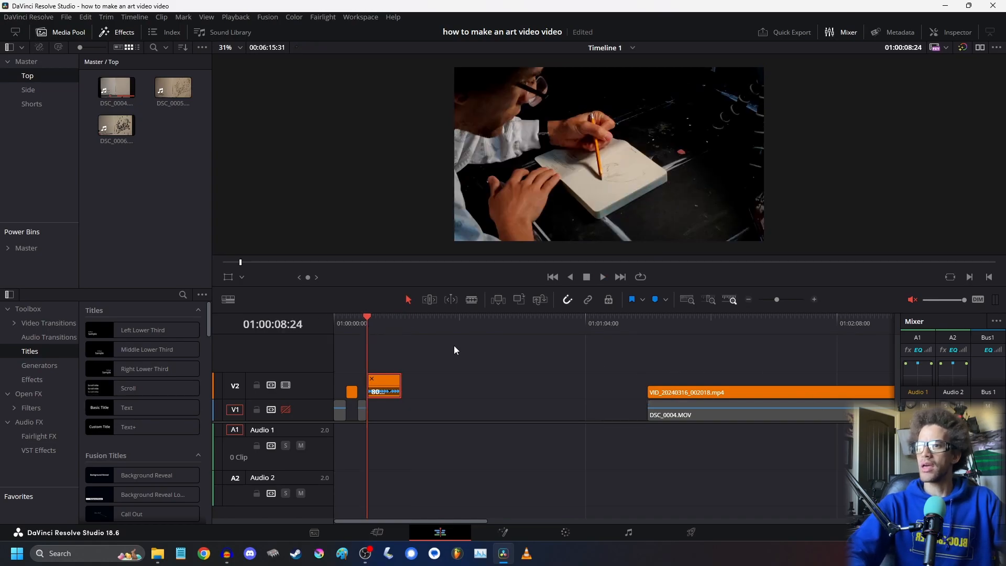
# - Shorten the sped-up side-view clip with its retime controls to reach 3323% speed, and preview it from 01:00:08:24
pyautogui.click(814, 299)
pyautogui.click(815, 299)
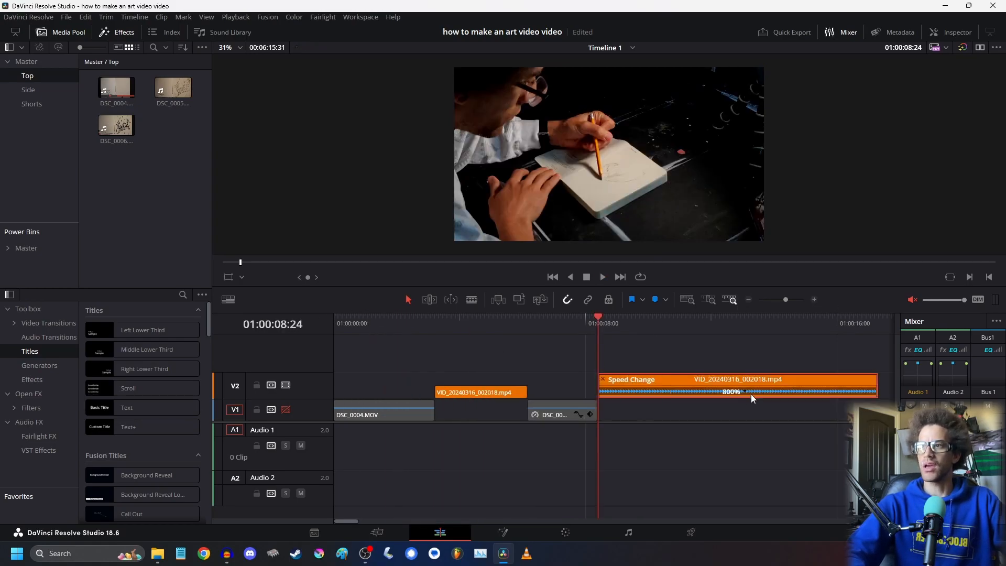
pyautogui.moveTo(876, 379); pyautogui.dragTo(664, 383)
pyautogui.moveTo(598, 317); pyautogui.dragTo(598, 340)
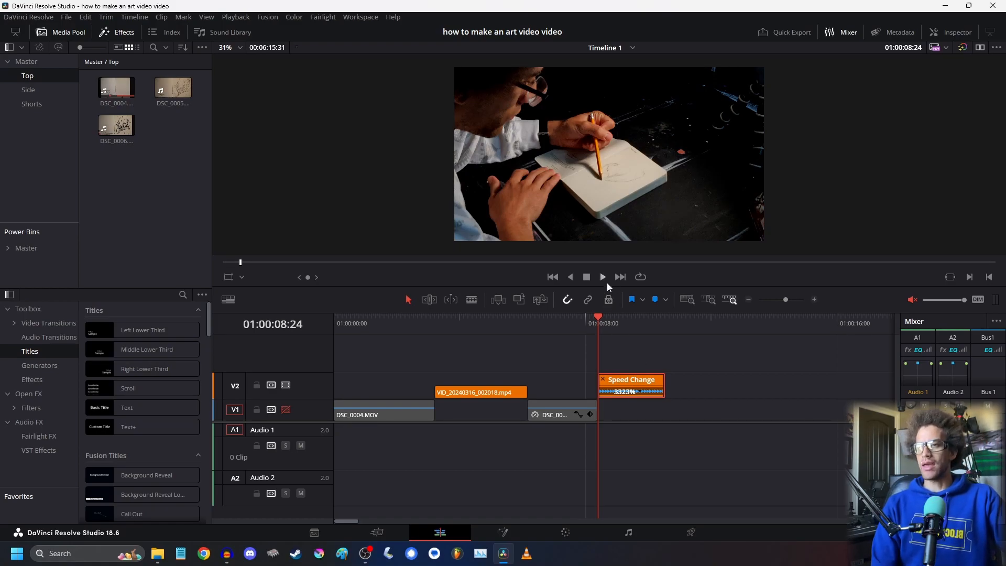
pyautogui.moveTo(614, 322)
pyautogui.mouseDown()
pyautogui.moveTo(673, 328)
pyautogui.moveTo(604, 327)
pyautogui.mouseUp()
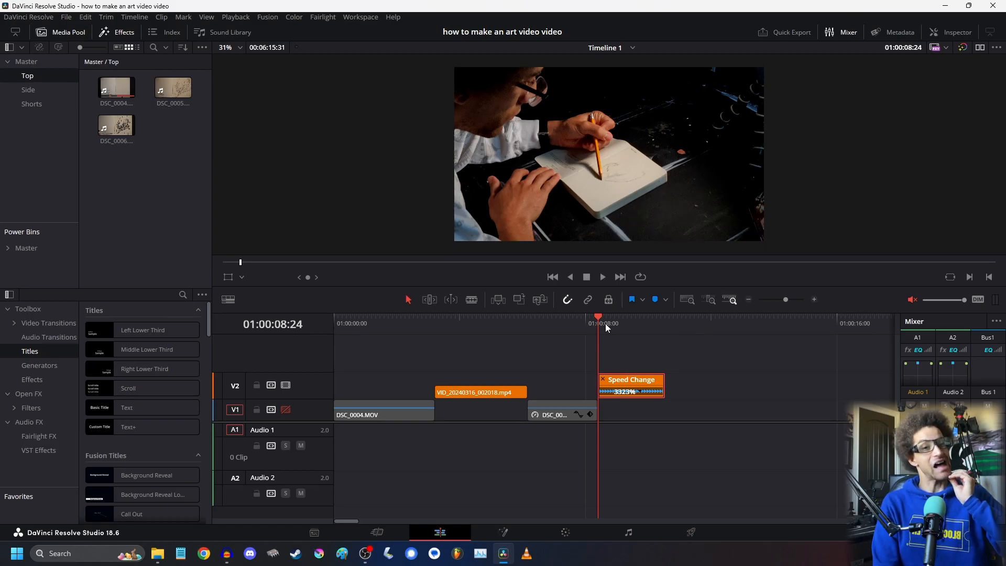
pyautogui.click(602, 277)
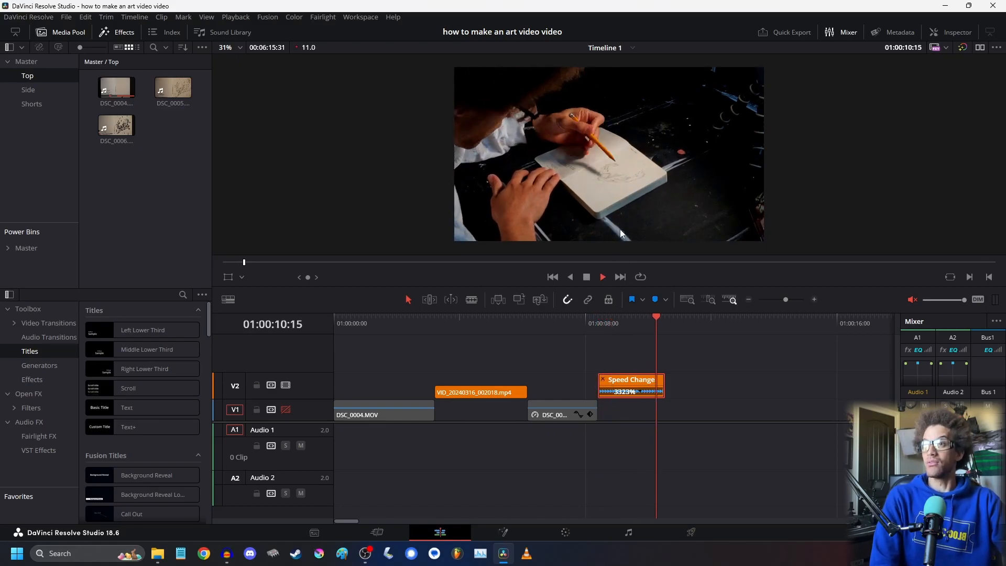
pyautogui.click(596, 316)
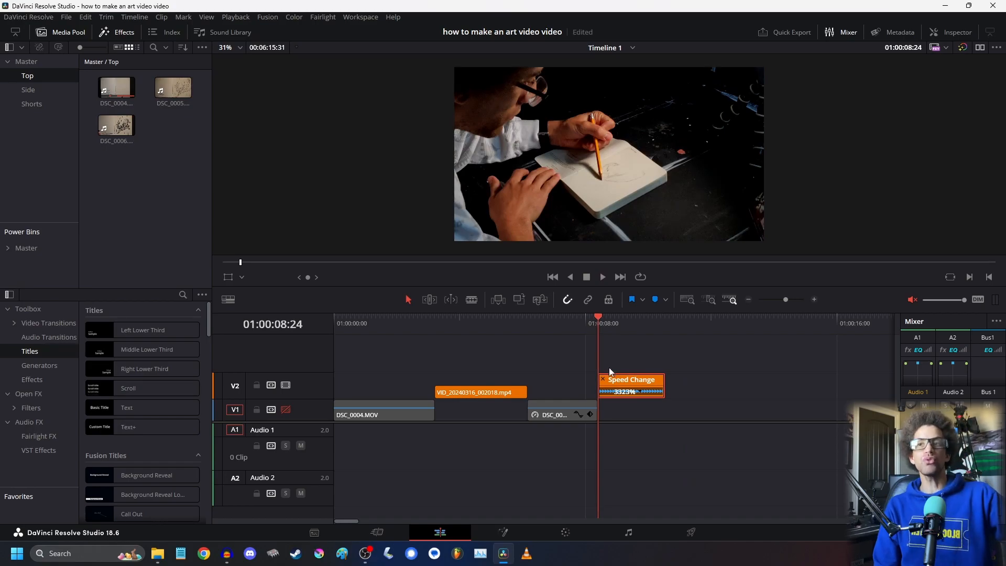
# - Generate optimized media for the 3323% side-view clip and play it through to check smoothness
pyautogui.rightClick(617, 380)
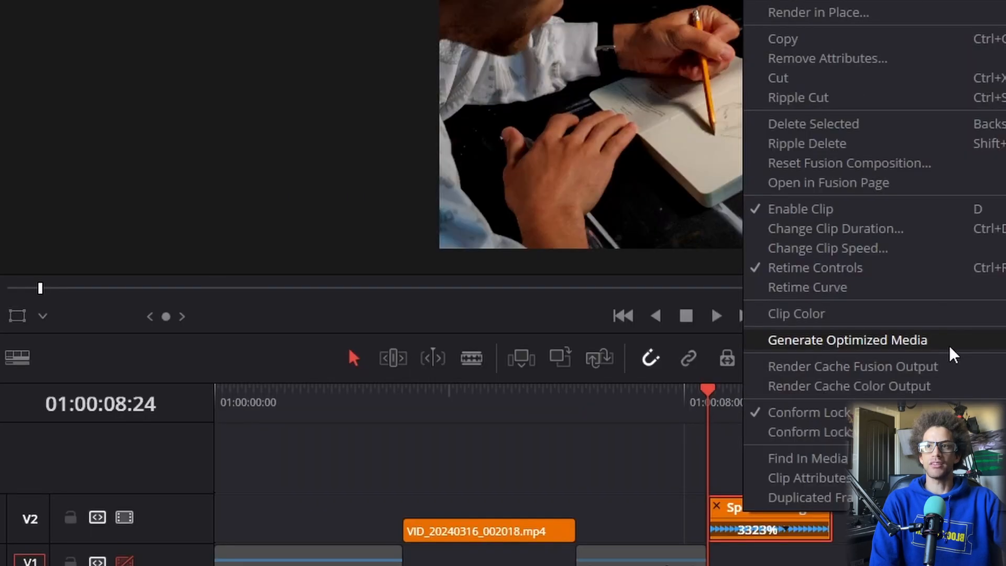
pyautogui.click(753, 270)
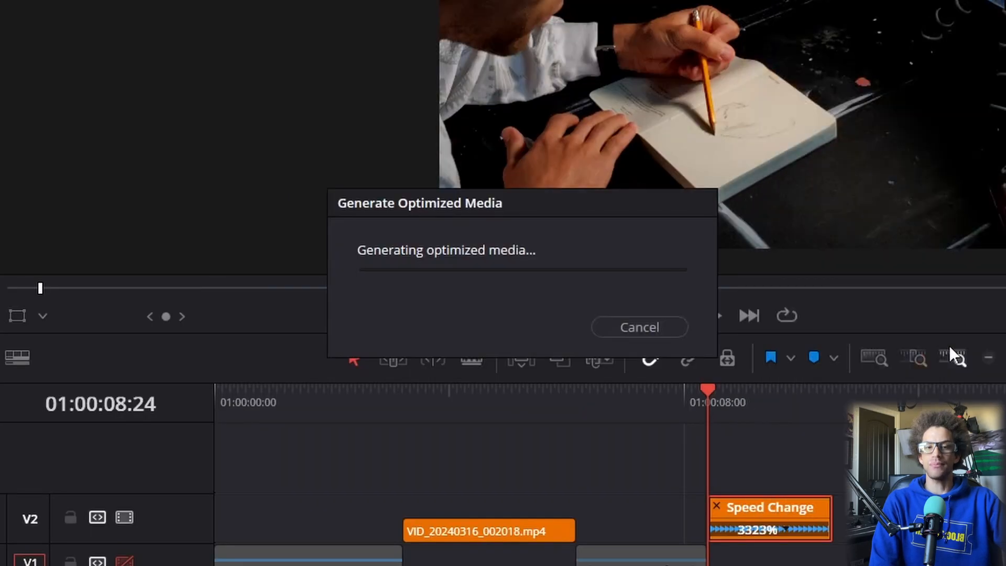
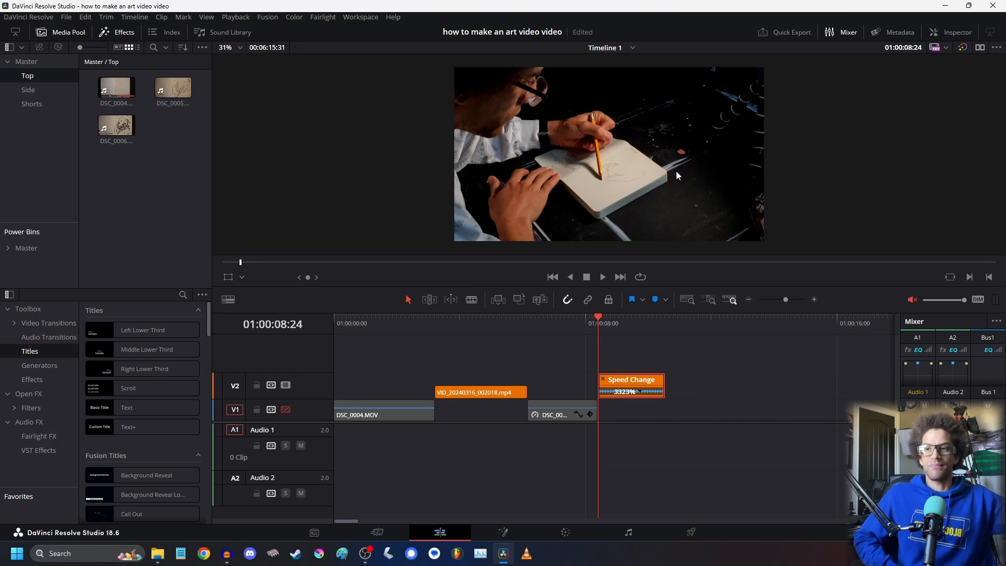
pyautogui.click(602, 276)
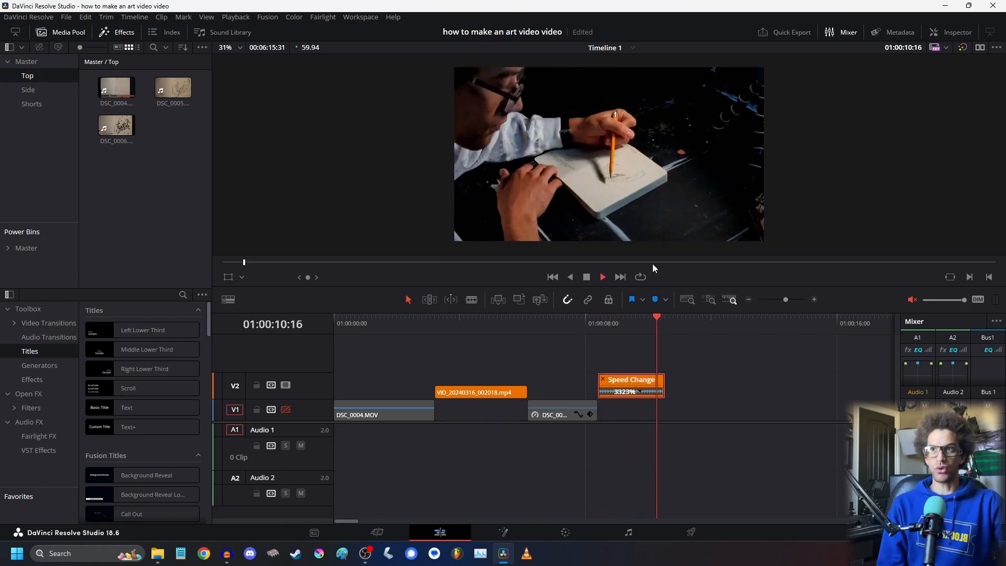
pyautogui.click(587, 276)
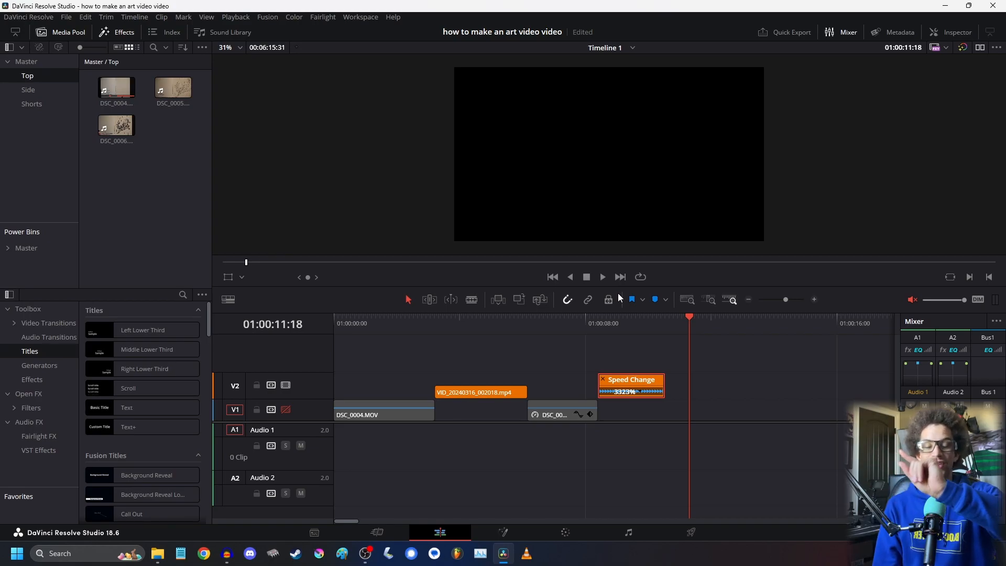
# - Re-enable video track V1, play the edit from the timeline's start, and return the playhead to 01:00:08:24
pyautogui.moveTo(630, 322); pyautogui.dragTo(201, 333)
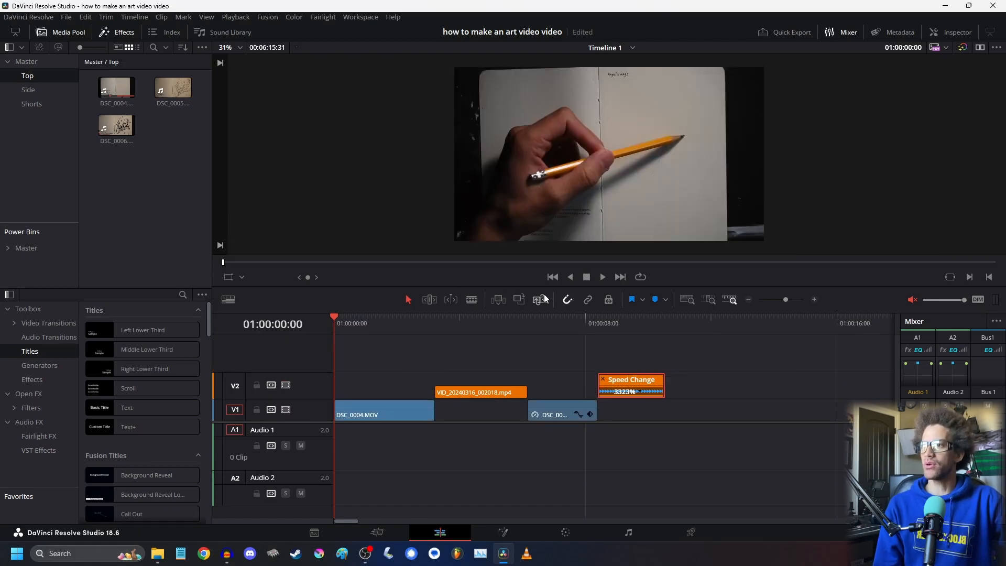
pyautogui.click(604, 278)
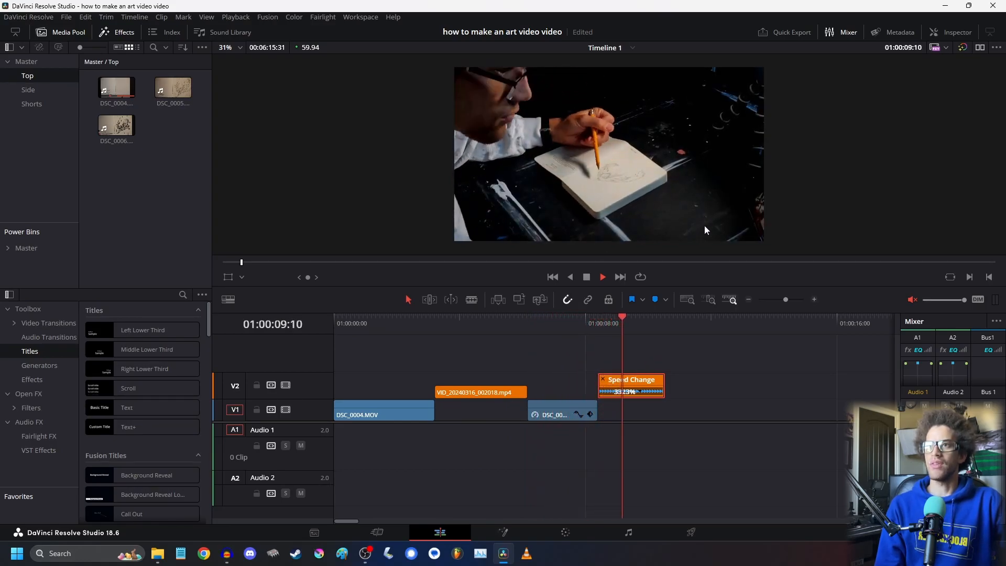
pyautogui.click(595, 320)
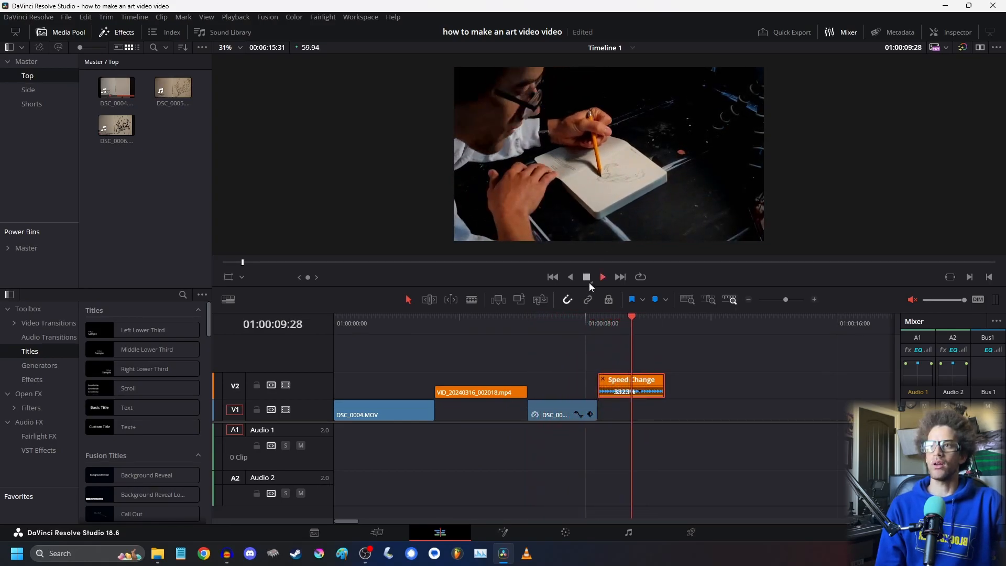
pyautogui.click(598, 321)
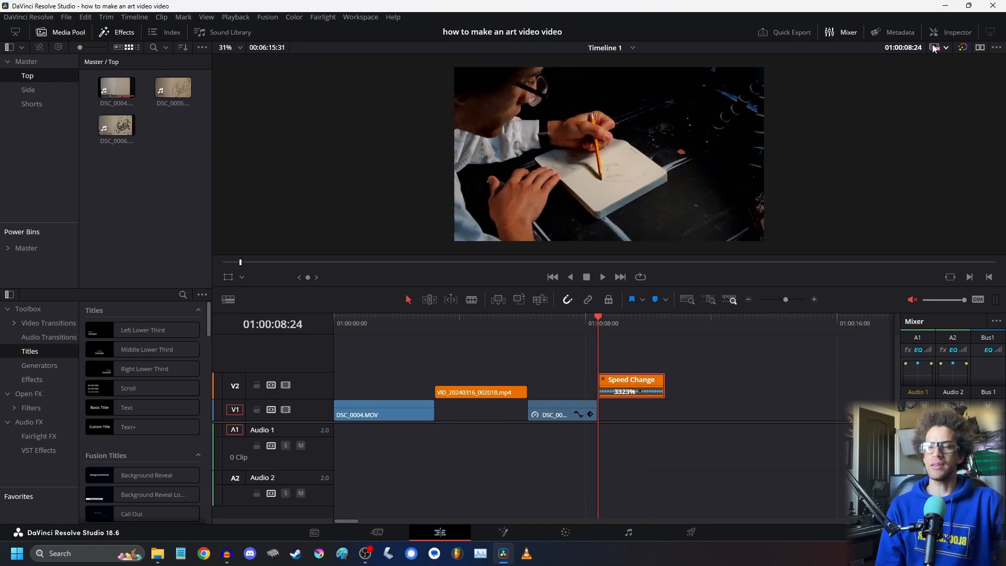
# - Enable Dynamic Zoom with Ease Out on the sped-up side-view clip, preview it, and place the playhead at its end
pyautogui.click(933, 32)
pyautogui.click(798, 235)
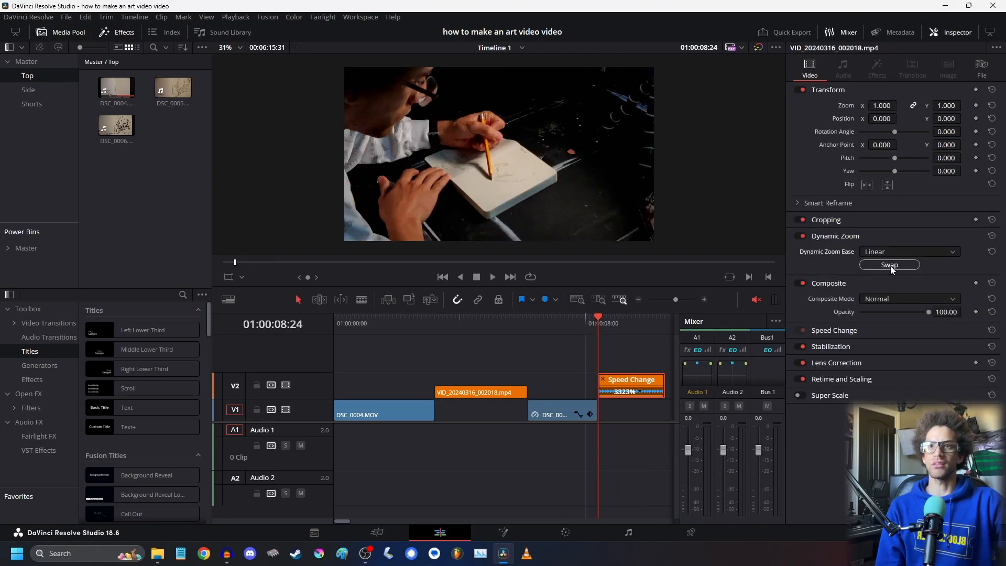
pyautogui.click(888, 254)
pyautogui.click(880, 289)
pyautogui.click(897, 252)
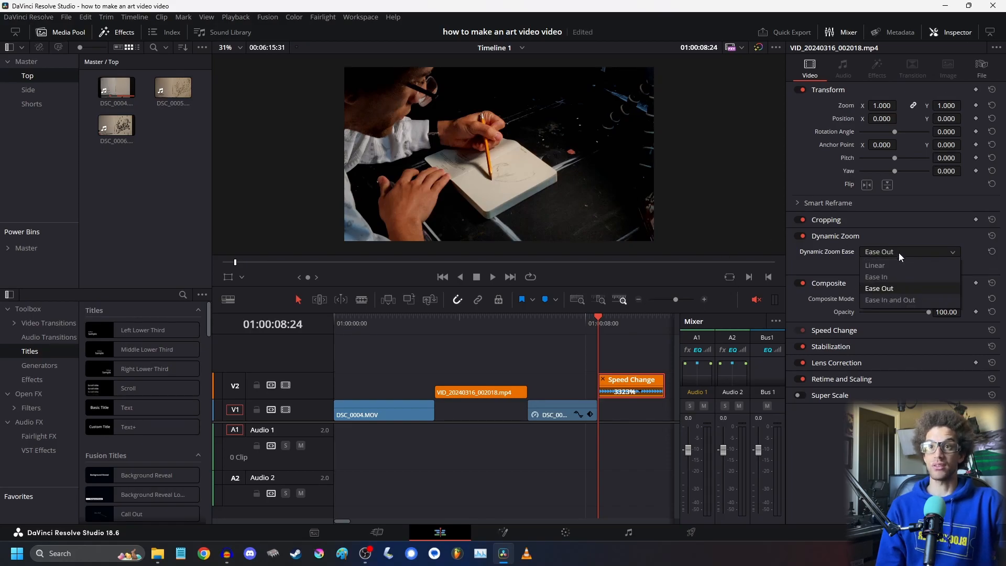
pyautogui.click(894, 250)
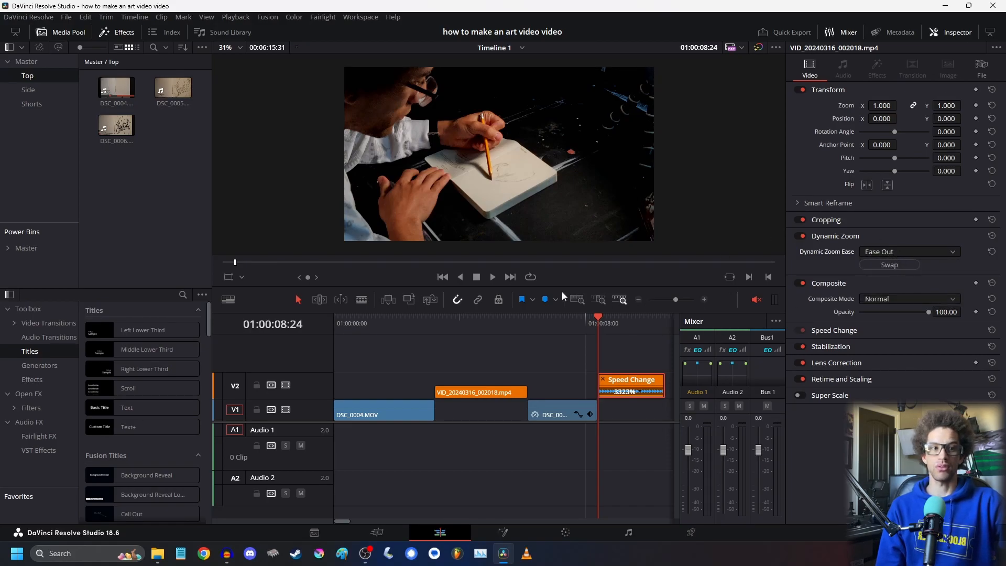
pyautogui.click(493, 279)
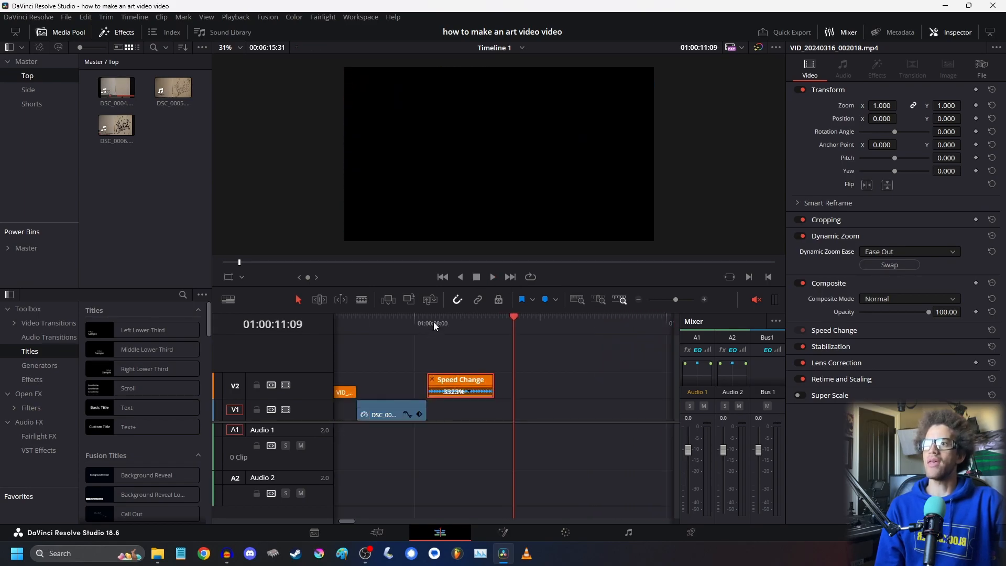
pyautogui.click(450, 324)
pyautogui.moveTo(450, 326); pyautogui.dragTo(494, 336)
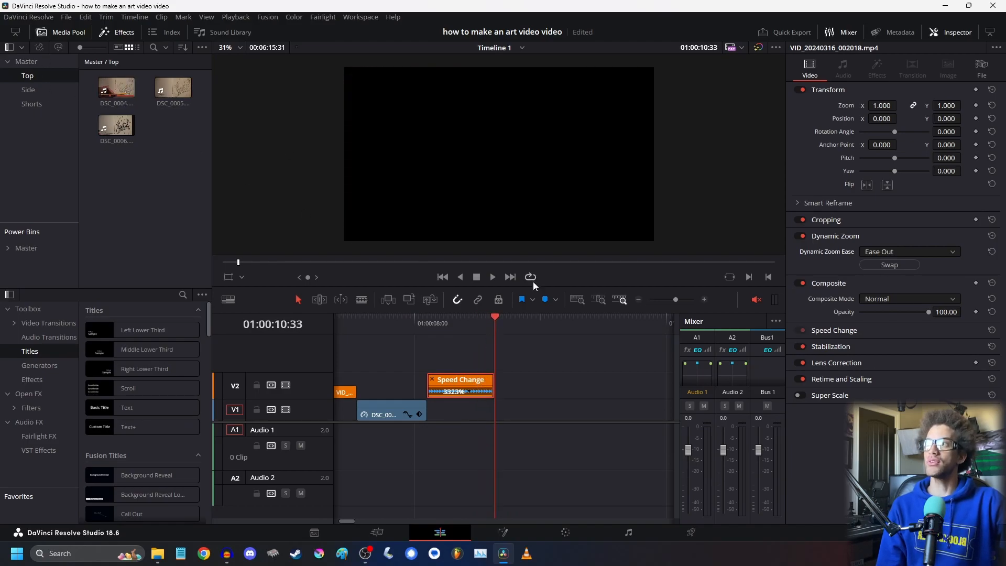
# - Disable video track V2, inspect the top-view footage at 01:01:19:52, and return the playhead to 01:00:10:33
pyautogui.click(951, 32)
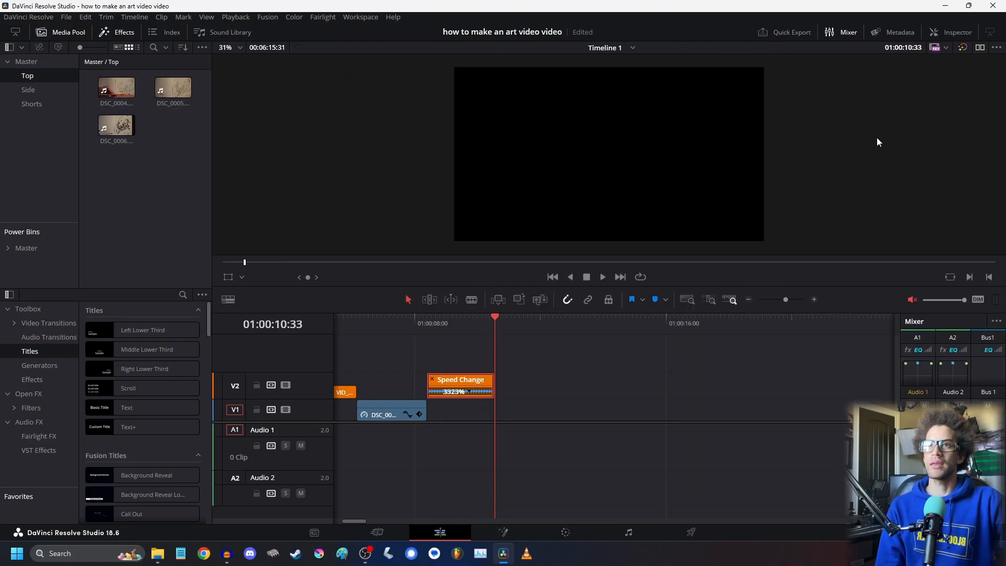
pyautogui.click(748, 302)
pyautogui.click(749, 303)
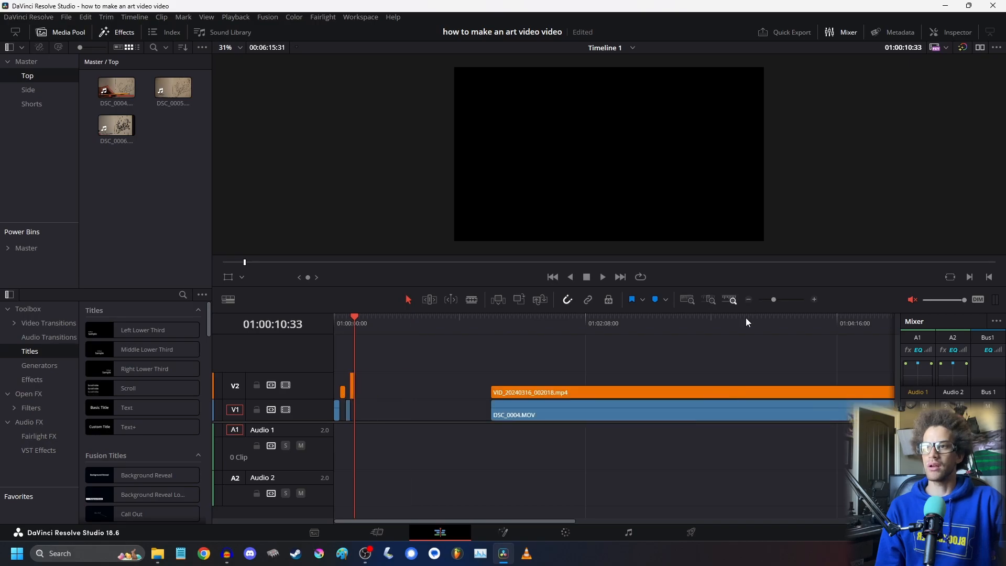
pyautogui.click(490, 328)
pyautogui.click(285, 385)
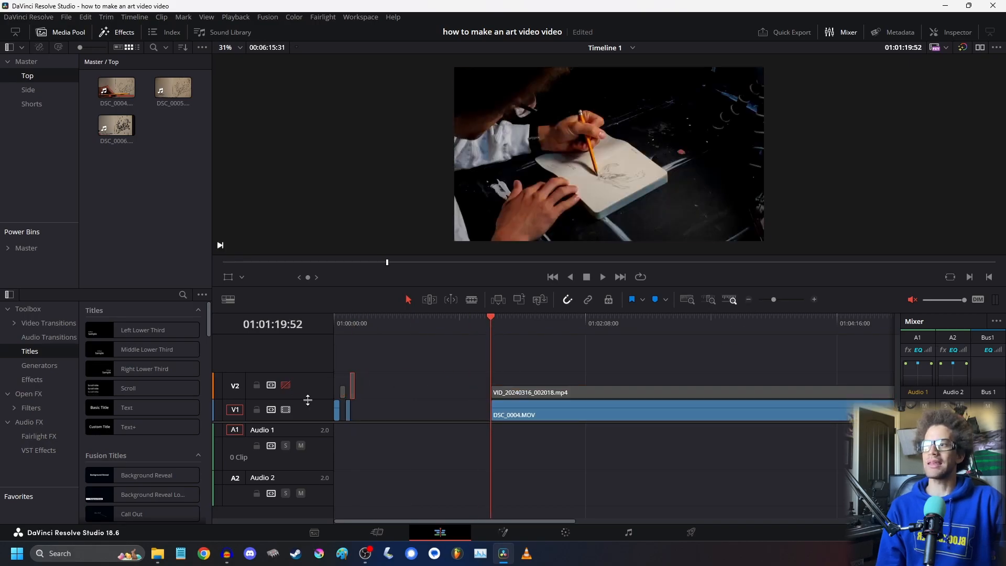
pyautogui.moveTo(506, 325); pyautogui.dragTo(494, 375)
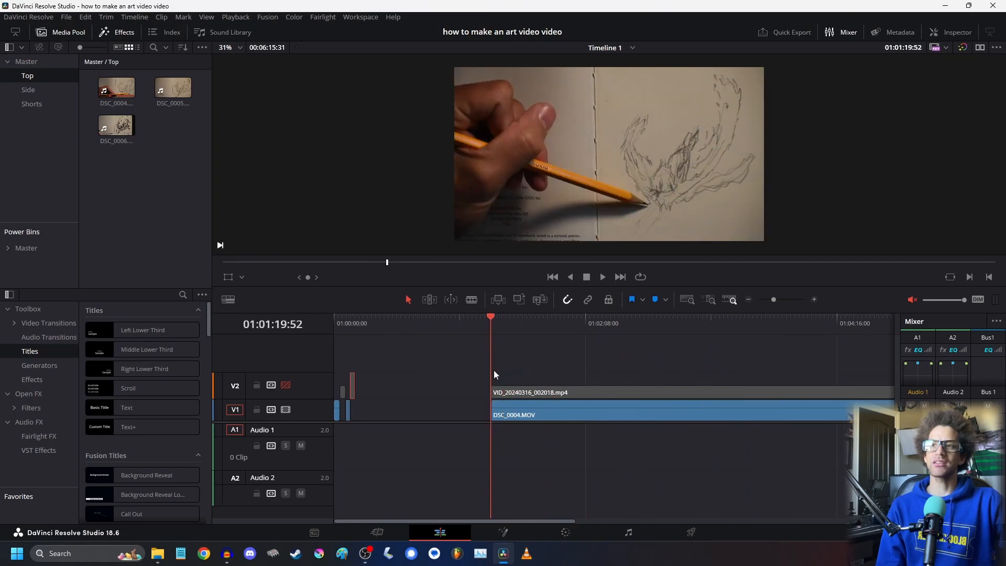
pyautogui.click(355, 319)
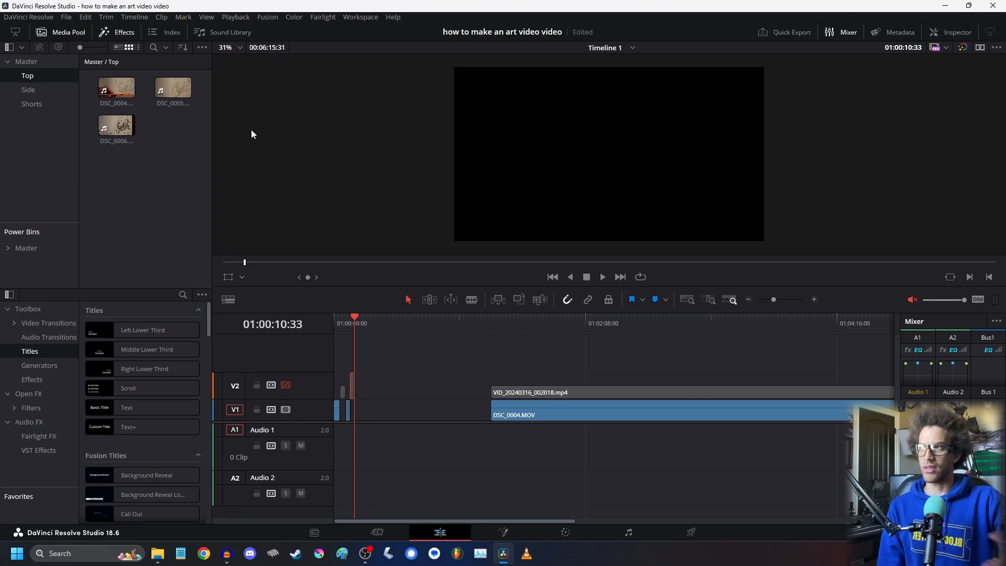
# - Skim DSC_0005.MOV and DSC_0006 from the Top bin, return to the timeline at 01:00:10:33, and re-enable video track V2
pyautogui.doubleClick(173, 87)
pyautogui.moveTo(290, 264); pyautogui.dragTo(216, 225)
pyautogui.click(107, 127)
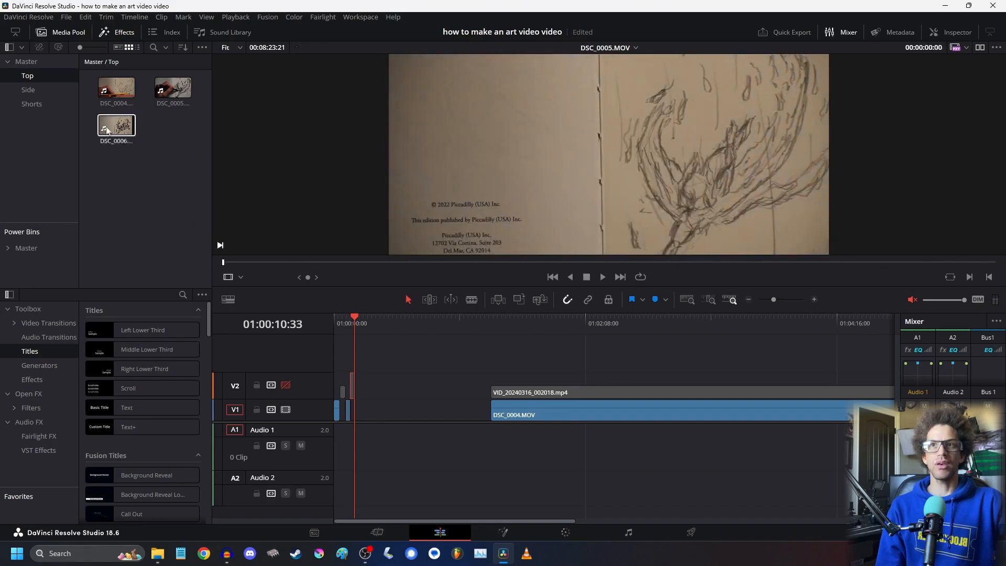
pyautogui.doubleClick(117, 128)
pyautogui.moveTo(220, 262); pyautogui.dragTo(62, 136)
pyautogui.moveTo(416, 322); pyautogui.dragTo(355, 330)
pyautogui.click(285, 385)
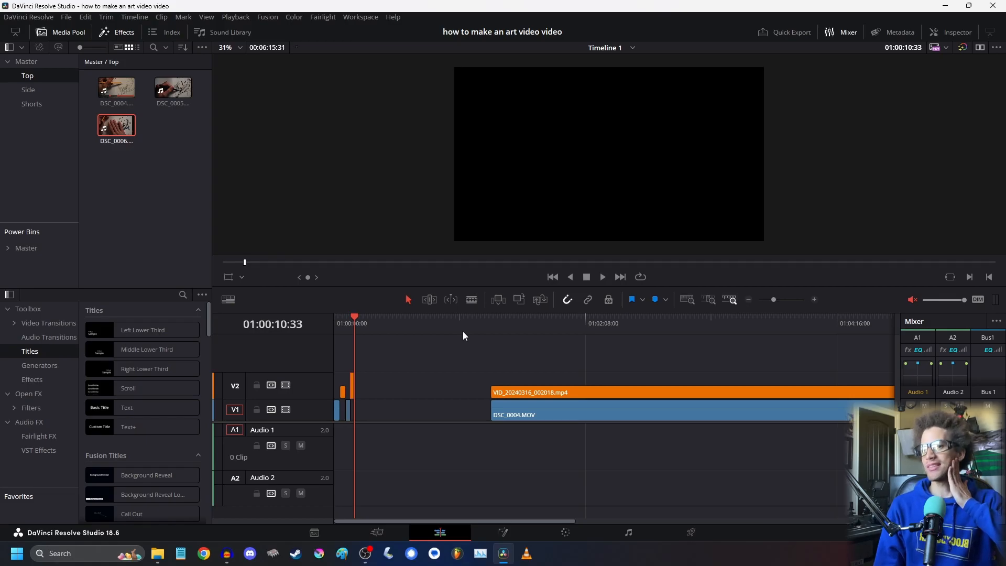
# - Review the drawing progress in DSC_0005.MOV and DSC_0006 again and return the timeline playhead to 01:00:08:24
pyautogui.doubleClick(165, 84)
pyautogui.moveTo(251, 262); pyautogui.dragTo(930, 250)
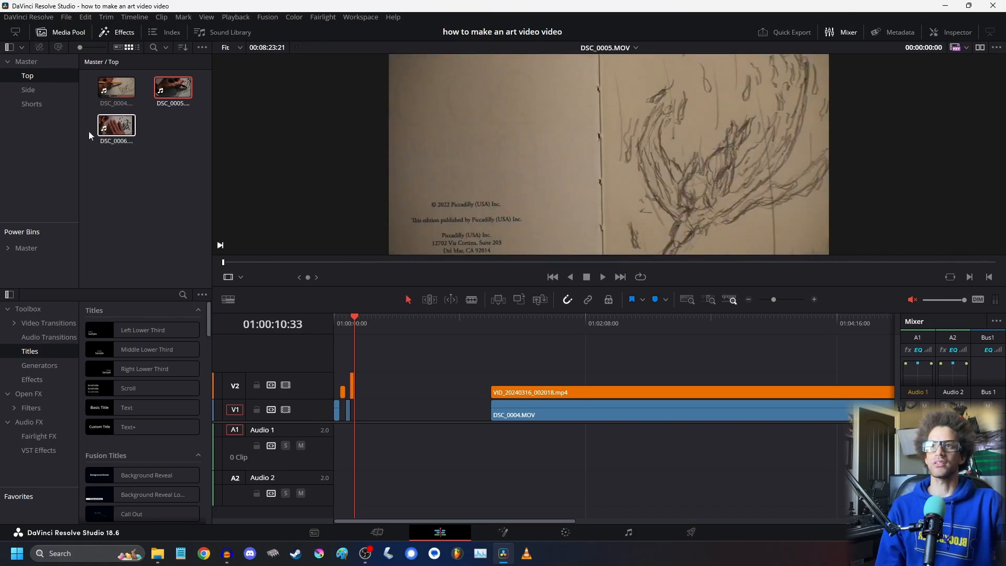
pyautogui.doubleClick(112, 128)
pyautogui.moveTo(260, 265); pyautogui.dragTo(781, 241)
pyautogui.moveTo(478, 324)
pyautogui.mouseDown()
pyautogui.moveTo(330, 347)
pyautogui.moveTo(364, 355)
pyautogui.moveTo(355, 352)
pyautogui.moveTo(494, 326)
pyautogui.mouseUp()
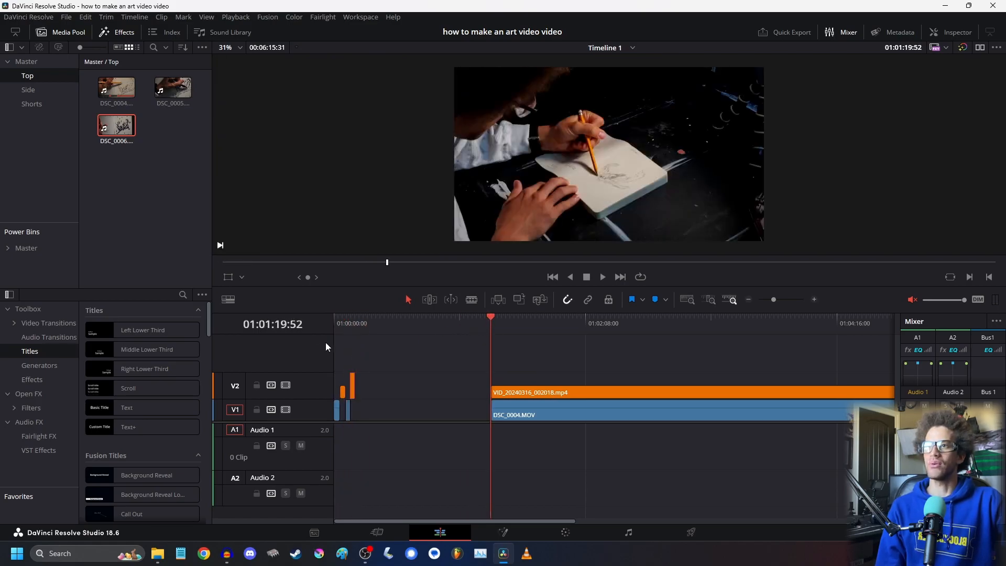
pyautogui.click(354, 325)
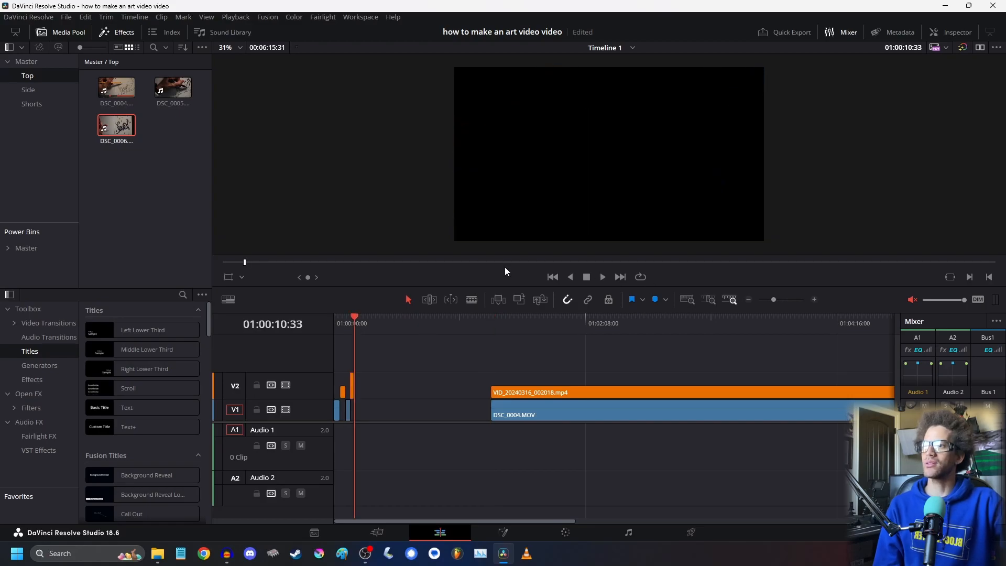
pyautogui.click(351, 320)
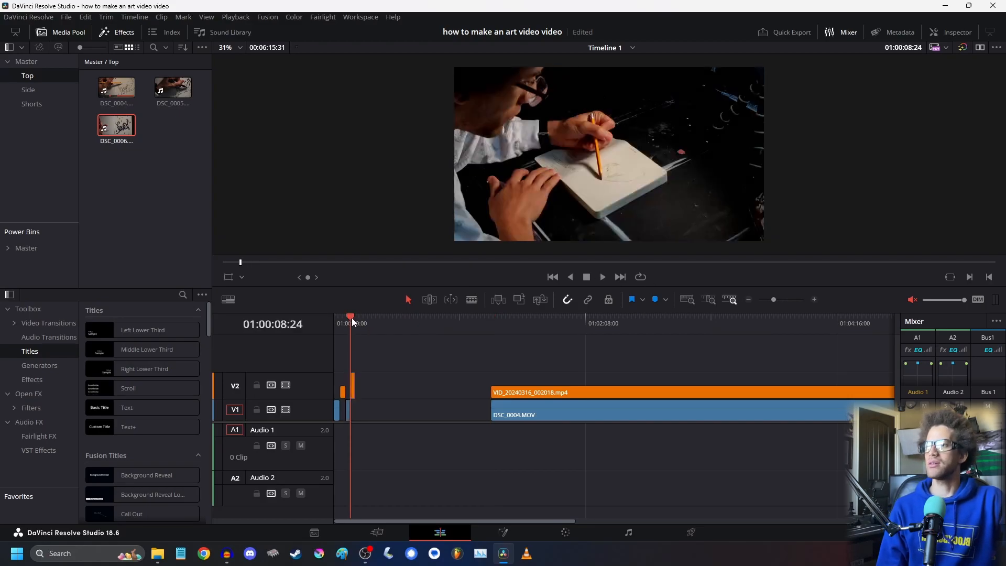
# - Preview the side-view clip from 01:00:08:24, move the playhead to 01:01:19:52, and disable video track V2
pyautogui.click(604, 277)
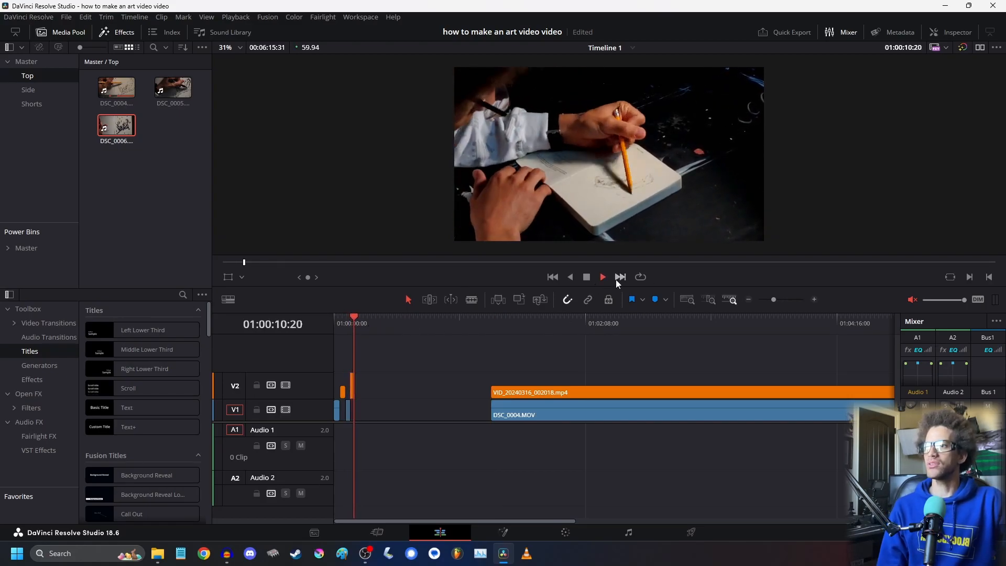
pyautogui.click(586, 278)
pyautogui.press('Down')
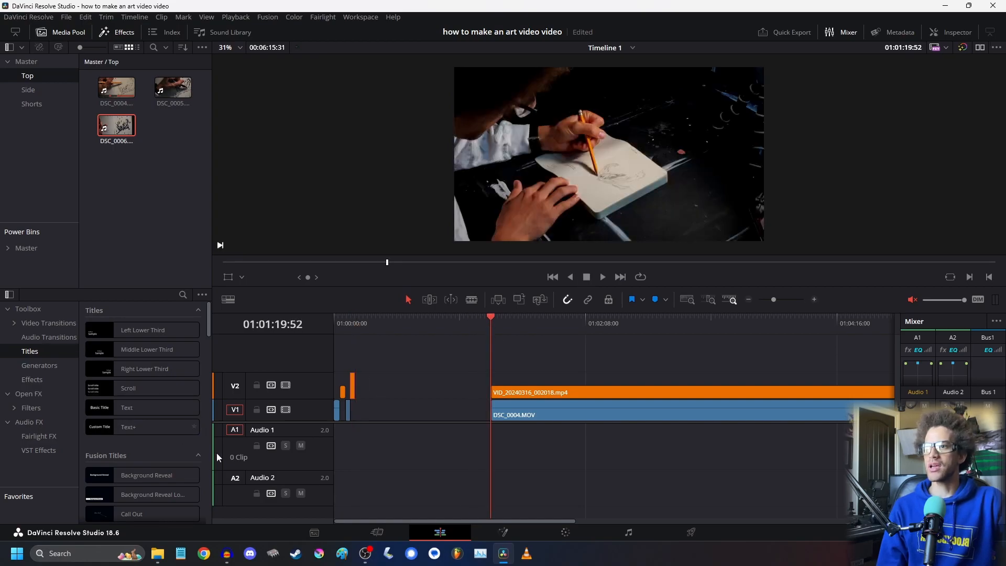
pyautogui.click(286, 384)
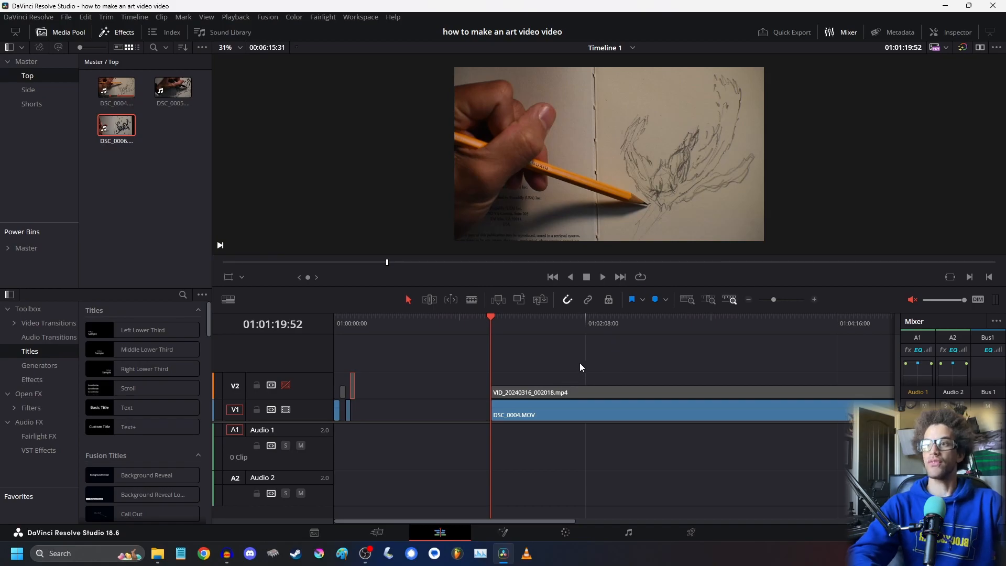
# - Preview the top view from 01:01:19:52, split both synced clips at 01:01:20:48, and remove the short side-view piece before the split
pyautogui.click(748, 300)
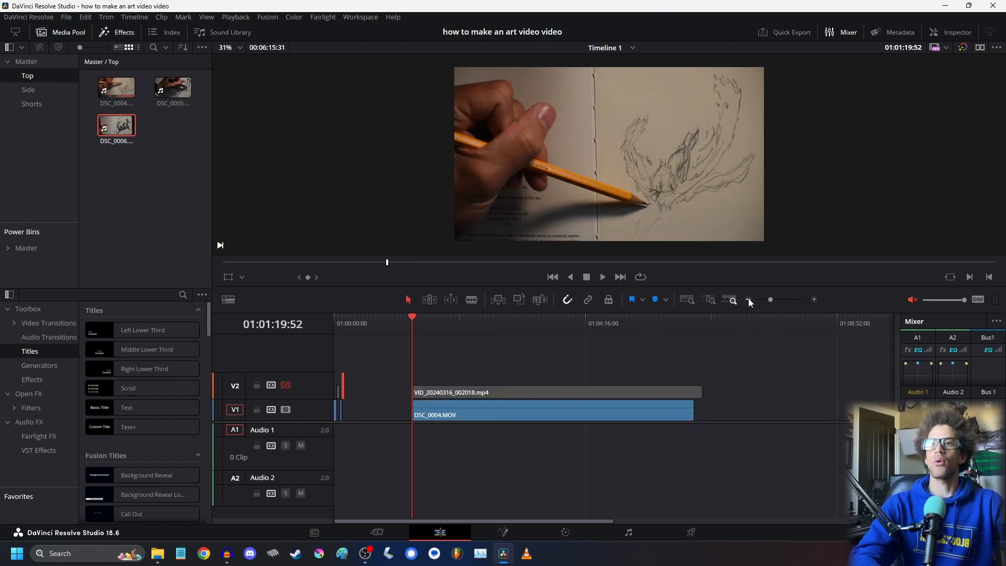
pyautogui.press('space')
pyautogui.click(805, 301)
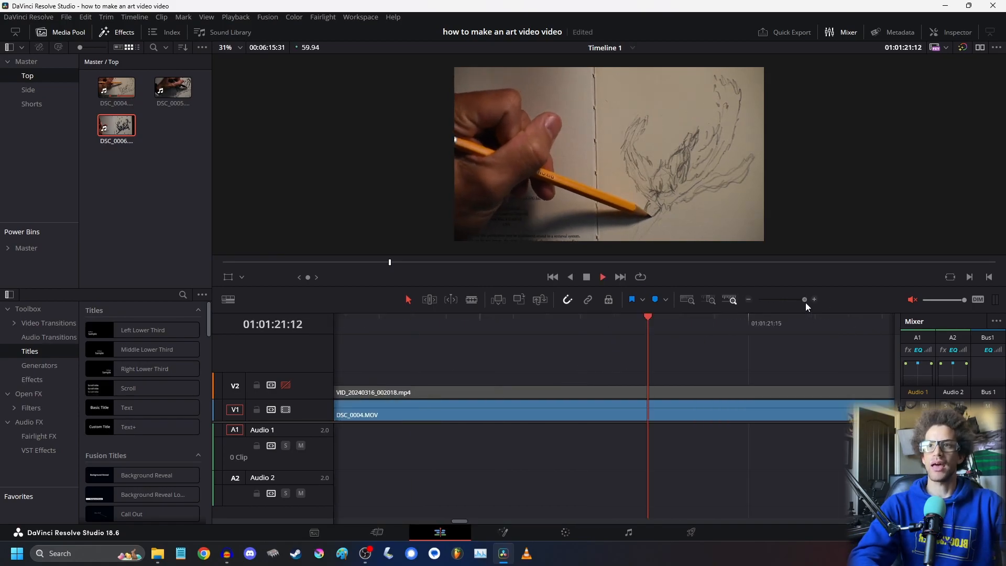
pyautogui.click(748, 301)
pyautogui.click(748, 301)
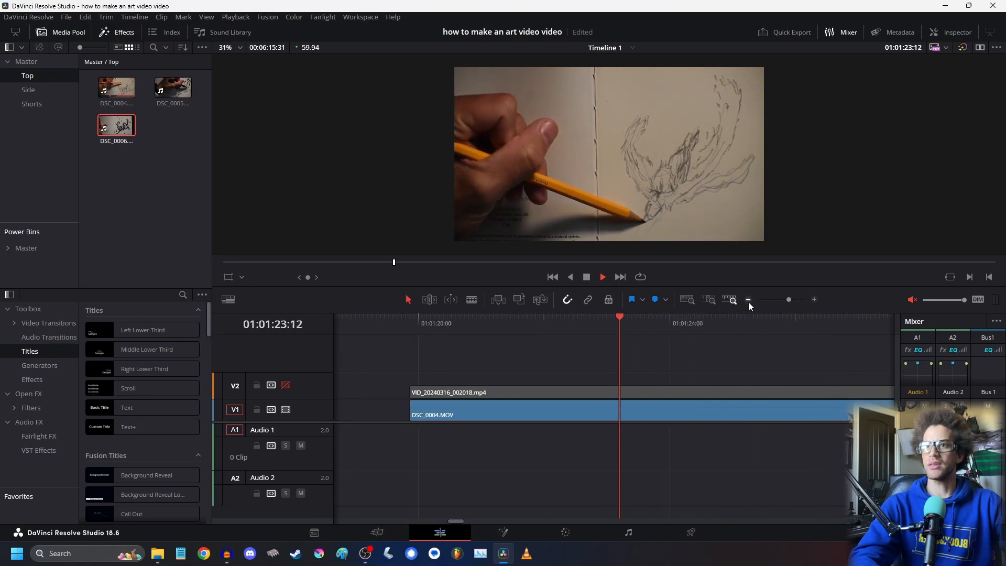
pyautogui.click(564, 320)
pyautogui.click(564, 321)
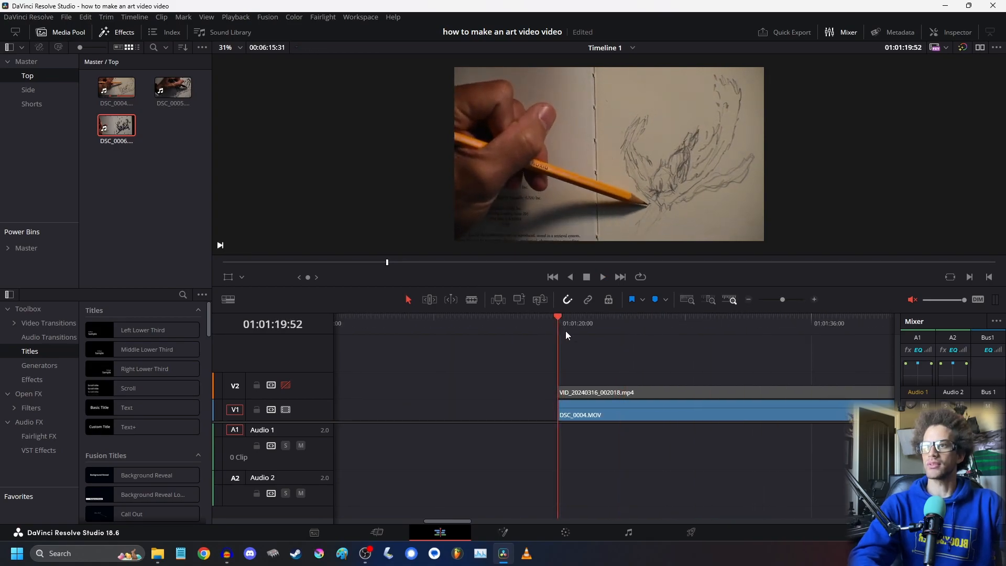
pyautogui.press('space')
pyautogui.hotkey('ctrl', 'b')
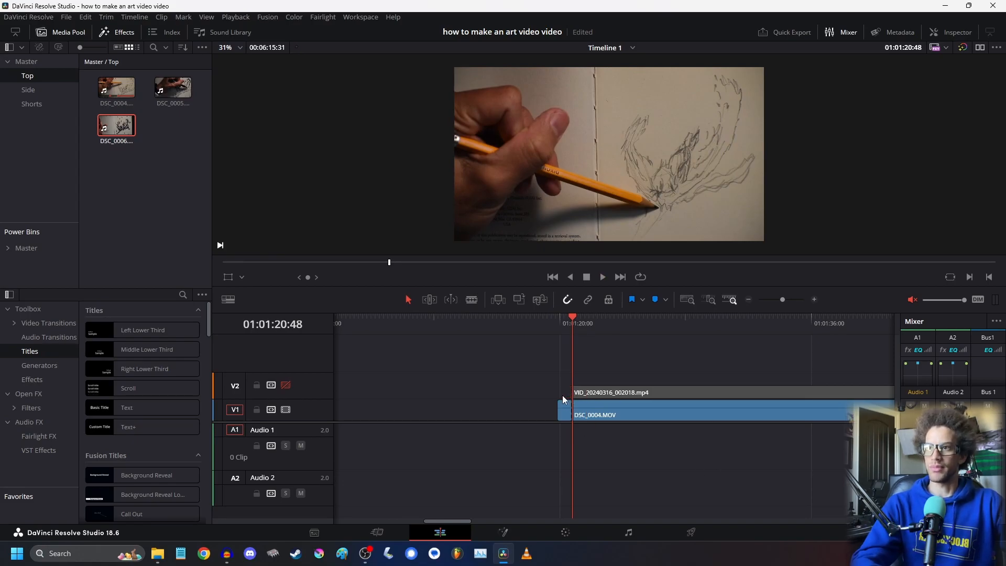
# - Add a red clip marker named "cut" to DSC_0004.MOV at 01:01:32:46
pyautogui.moveTo(623, 328); pyautogui.dragTo(753, 331)
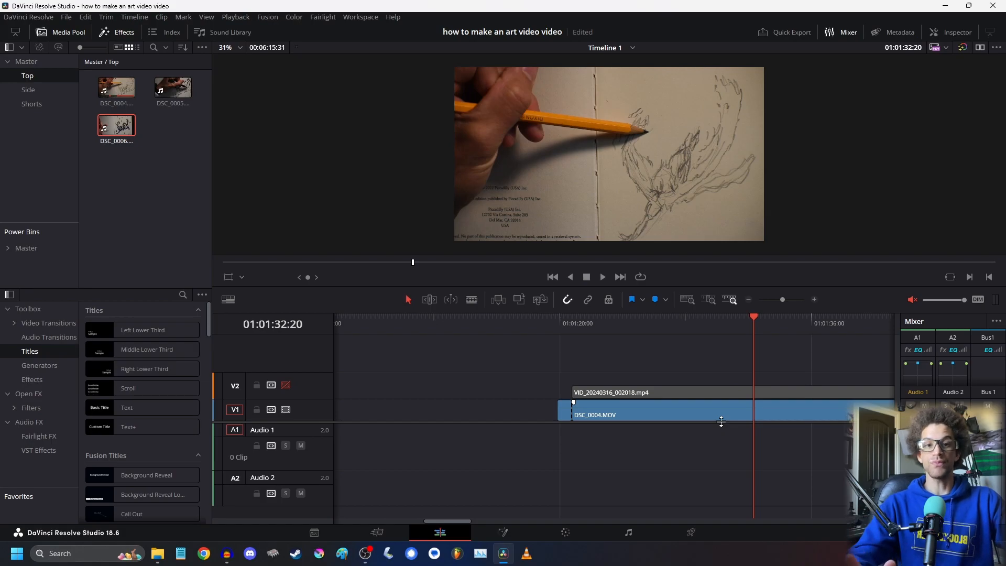
pyautogui.click(763, 416)
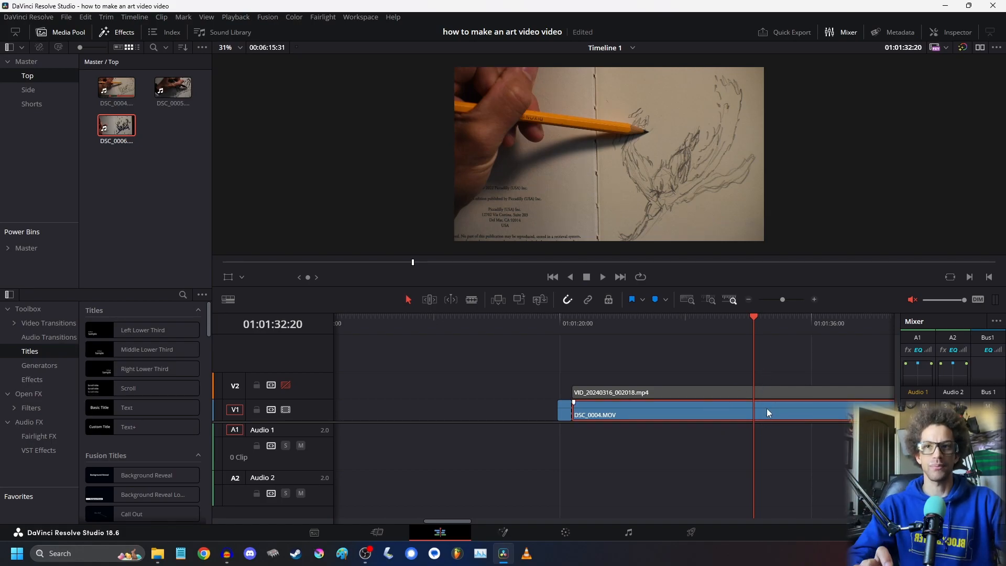
pyautogui.moveTo(576, 323); pyautogui.dragTo(760, 324)
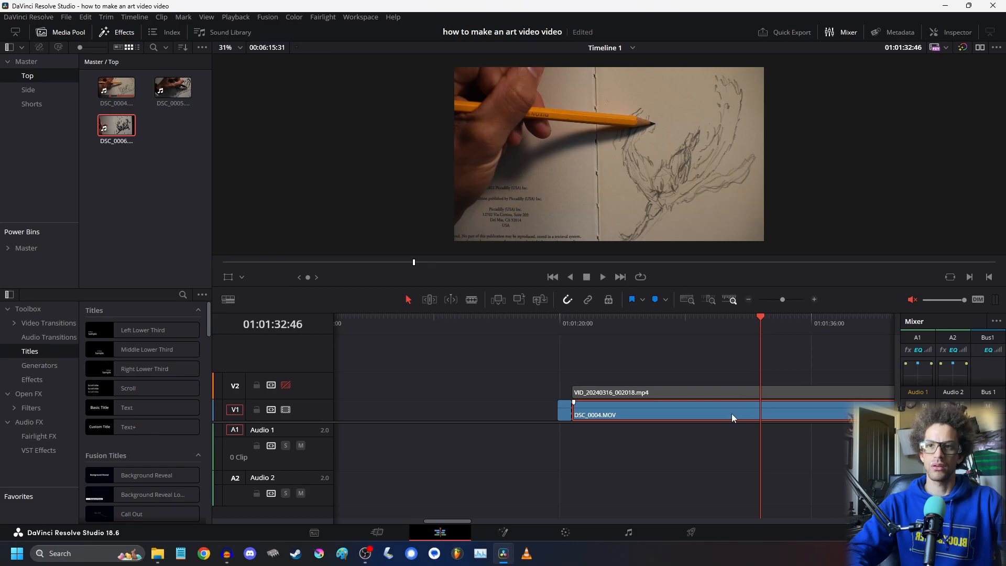
pyautogui.hotkey('ctrl', 'm')
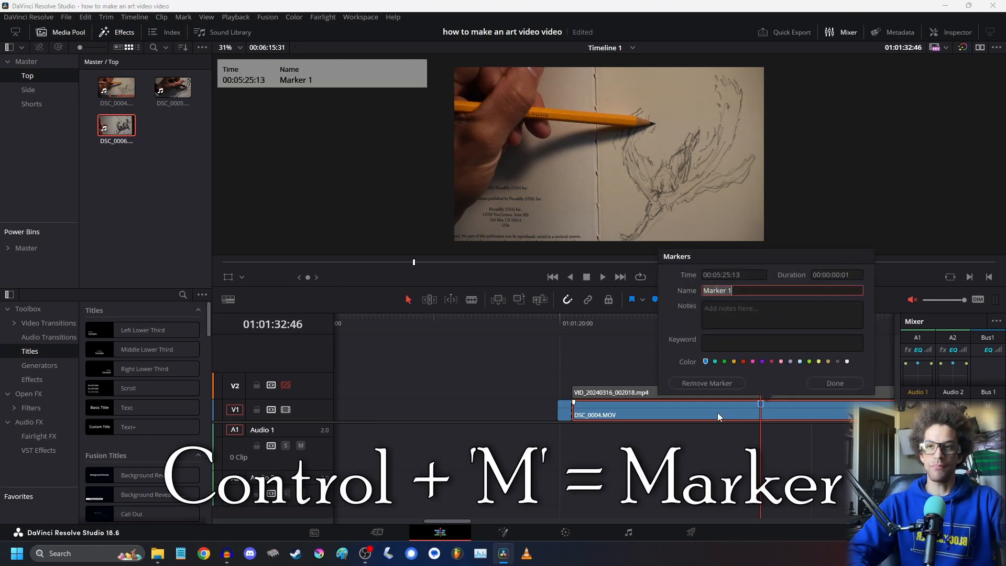
pyautogui.write('cut')
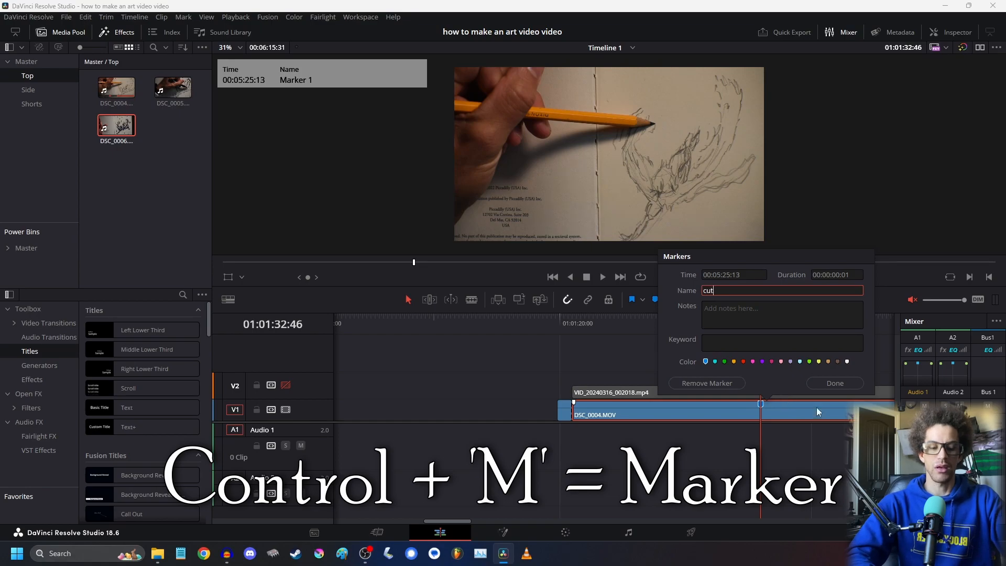
pyautogui.click(742, 361)
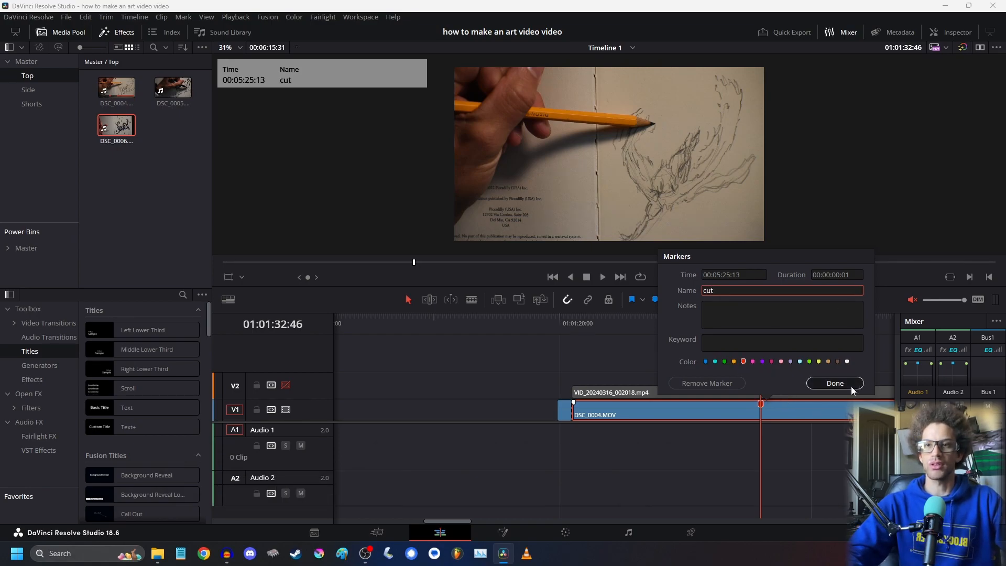
pyautogui.click(836, 383)
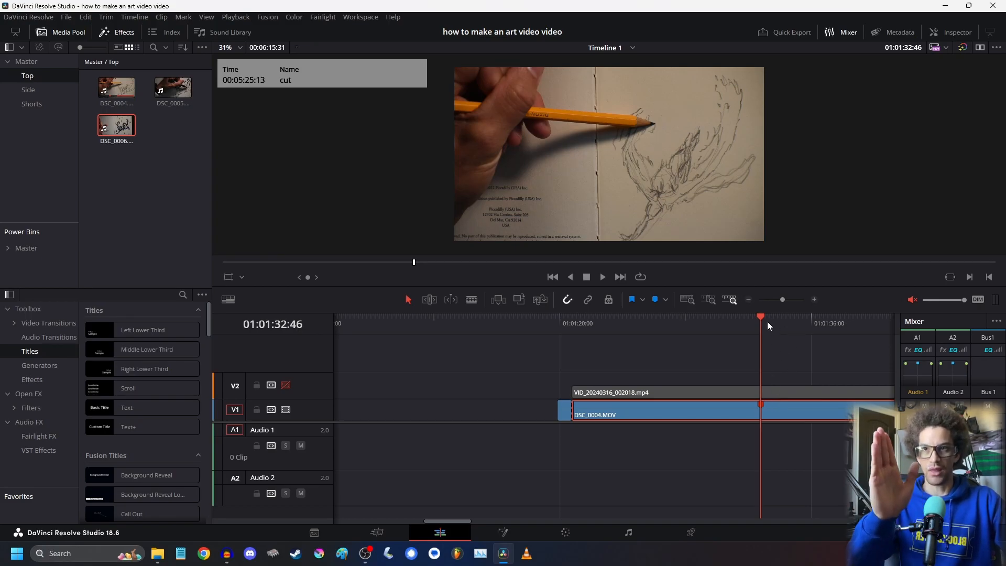
# - Add a timeline marker named "cut" at 01:01:32:46 with no clip selected
pyautogui.click(797, 446)
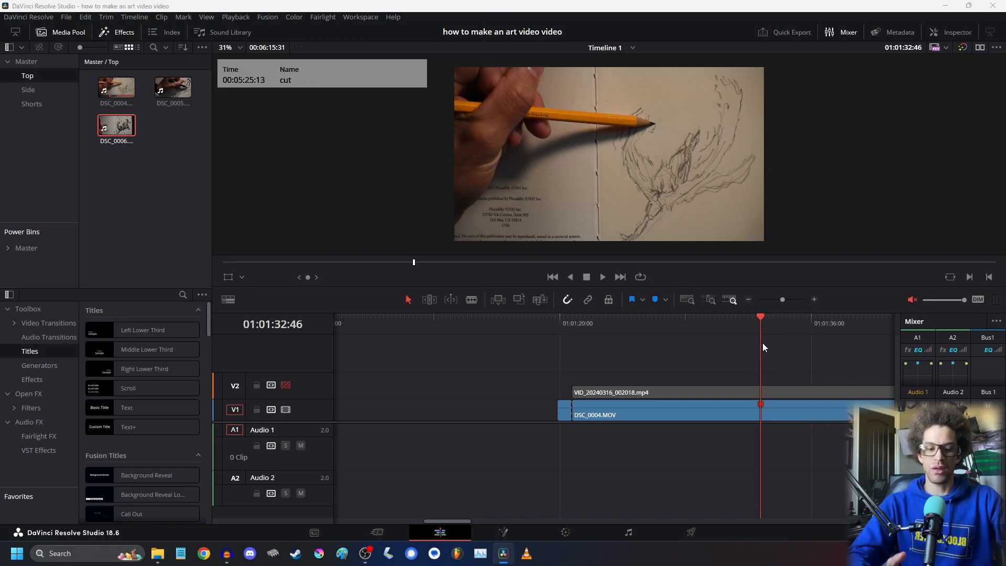
pyautogui.press('m')
pyautogui.press('m')
pyautogui.write('cut')
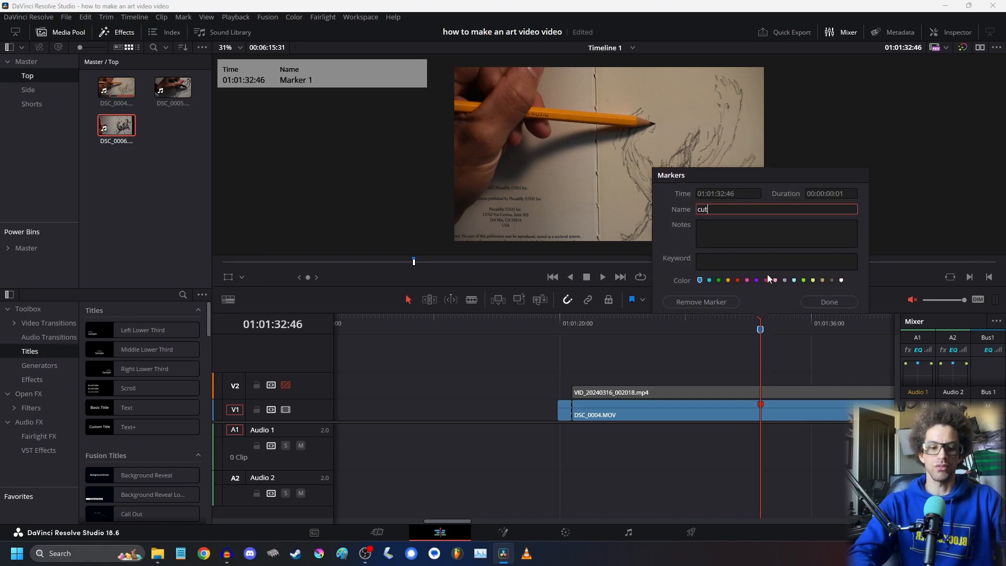
pyautogui.click(820, 302)
# - Look through the marker commands, then view the timeline marker's settings at 01:01:32:46 and close them unchanged
pyautogui.click(183, 17)
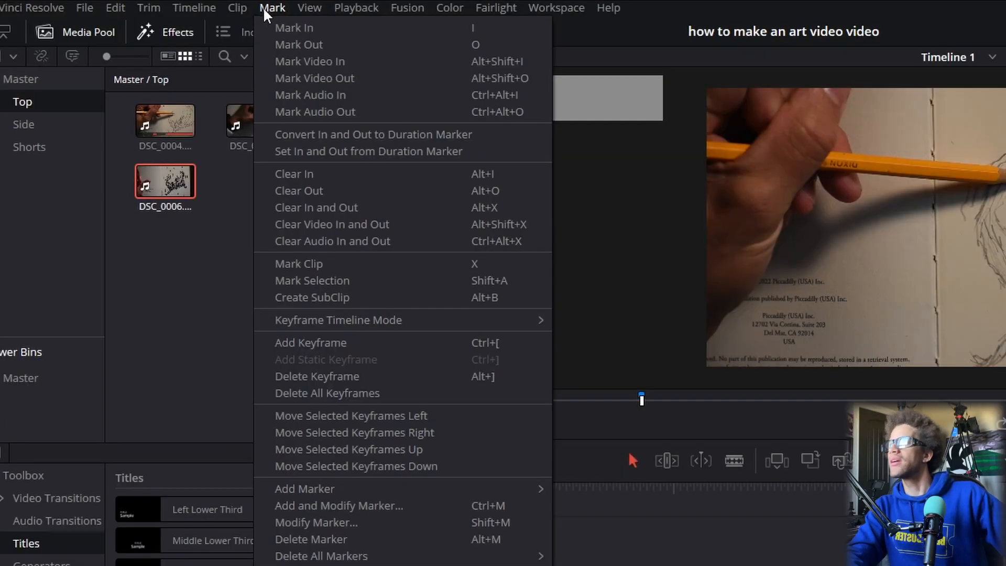
pyautogui.moveTo(210, 317)
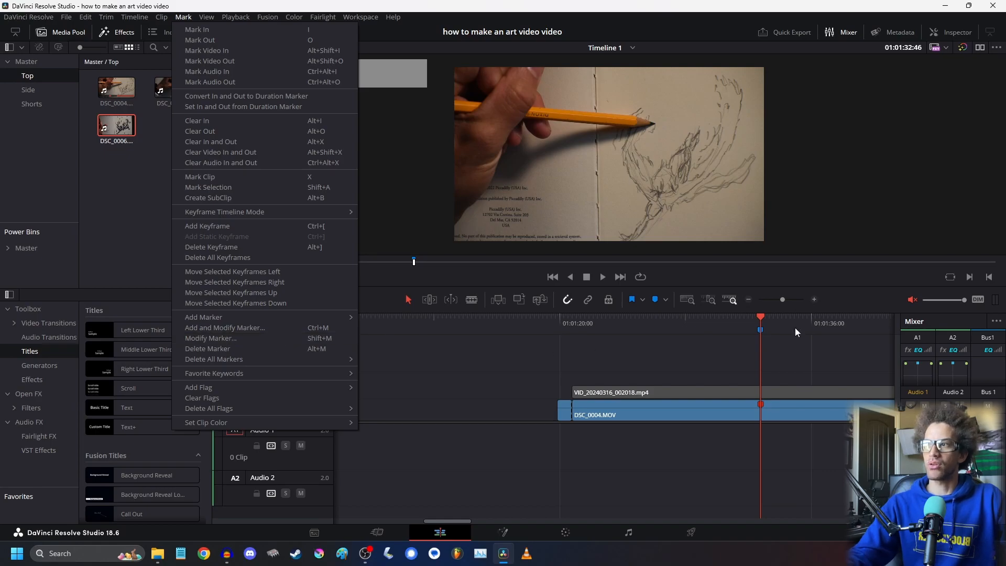
pyautogui.click(879, 293)
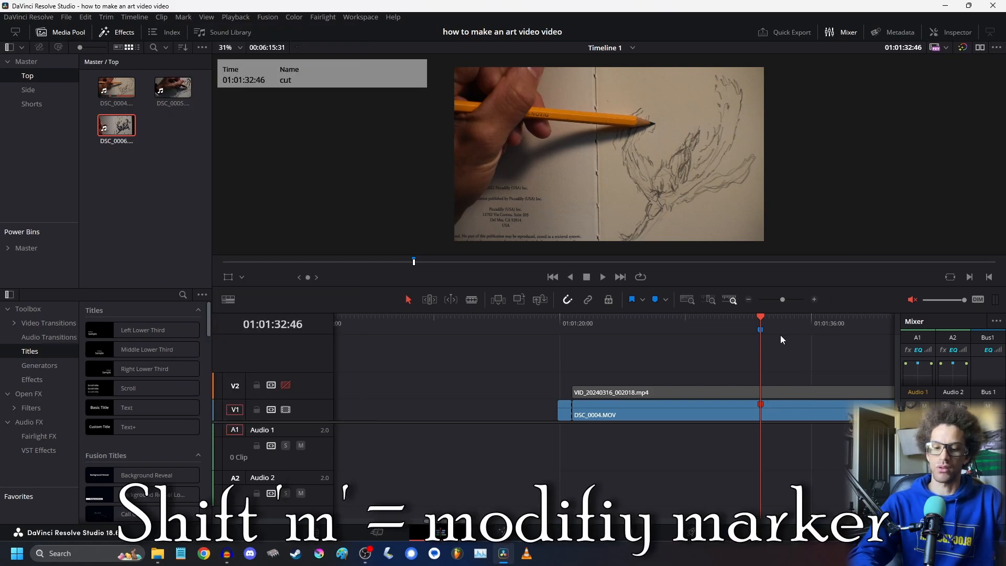
pyautogui.hotkey('shift', 'm')
pyautogui.click(828, 303)
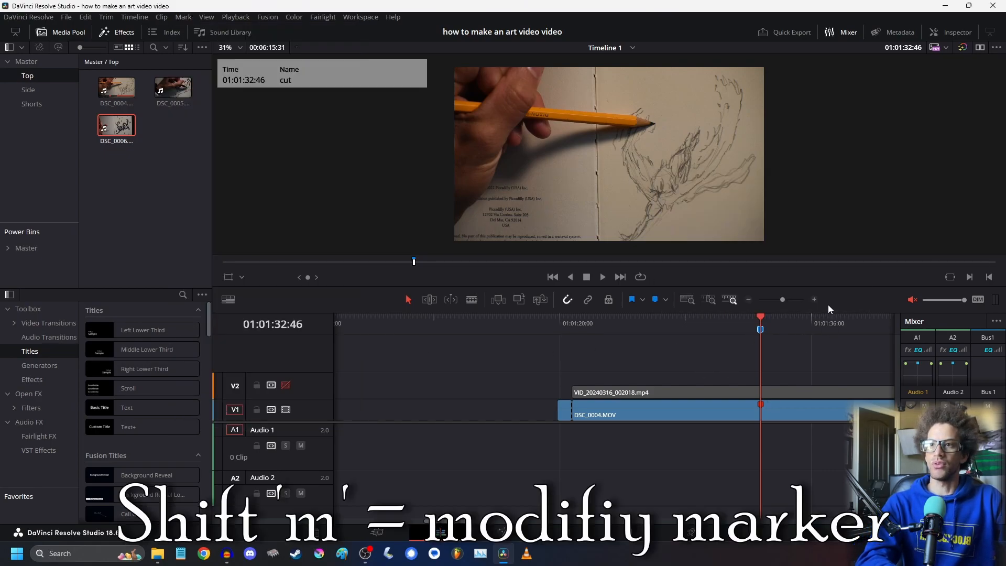
pyautogui.doubleClick(760, 330)
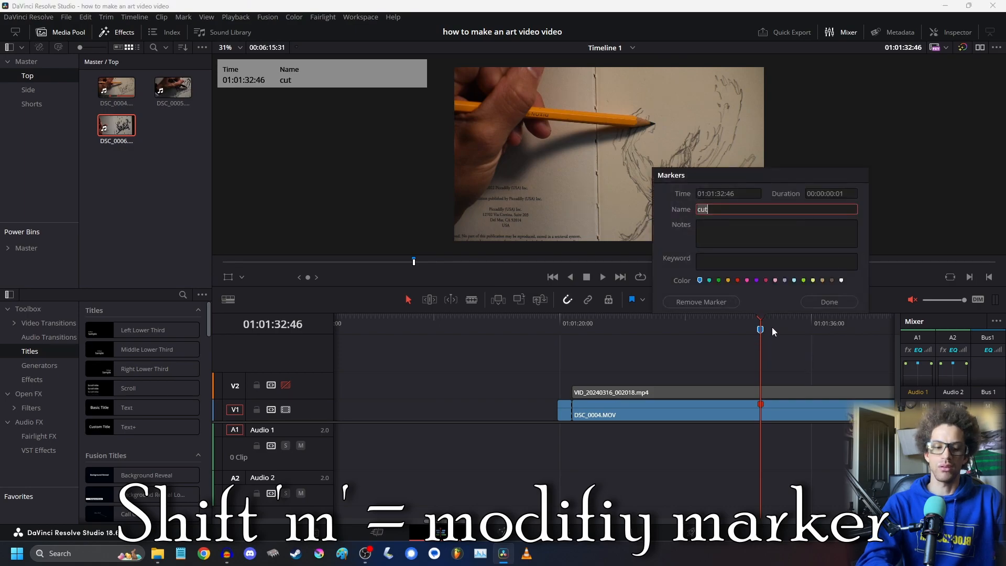
pyautogui.click(826, 303)
# - View the settings of the red clip marker on DSC_0004.MOV and close them unchanged
pyautogui.click(794, 414)
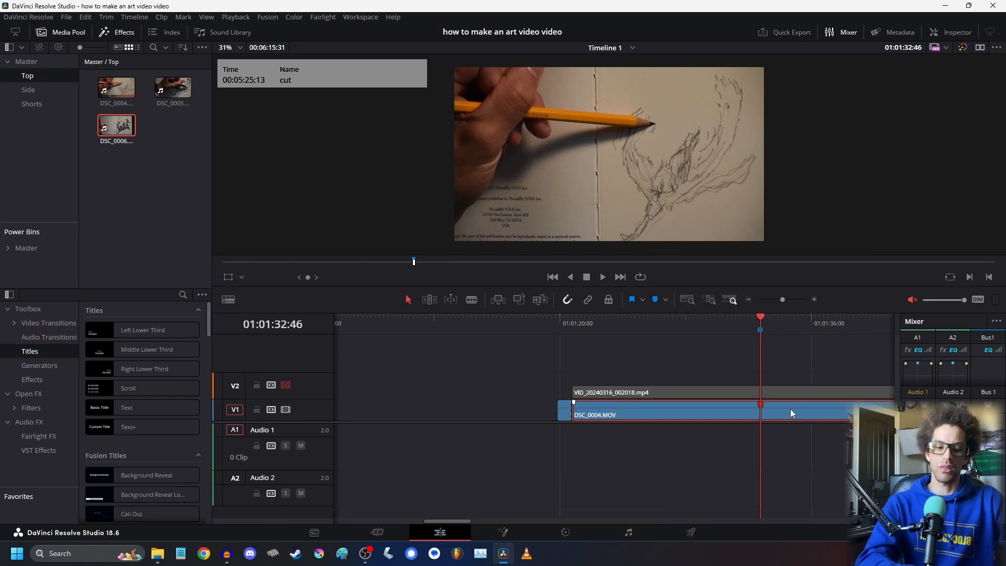
pyautogui.hotkey('shift', 'm')
pyautogui.click(827, 383)
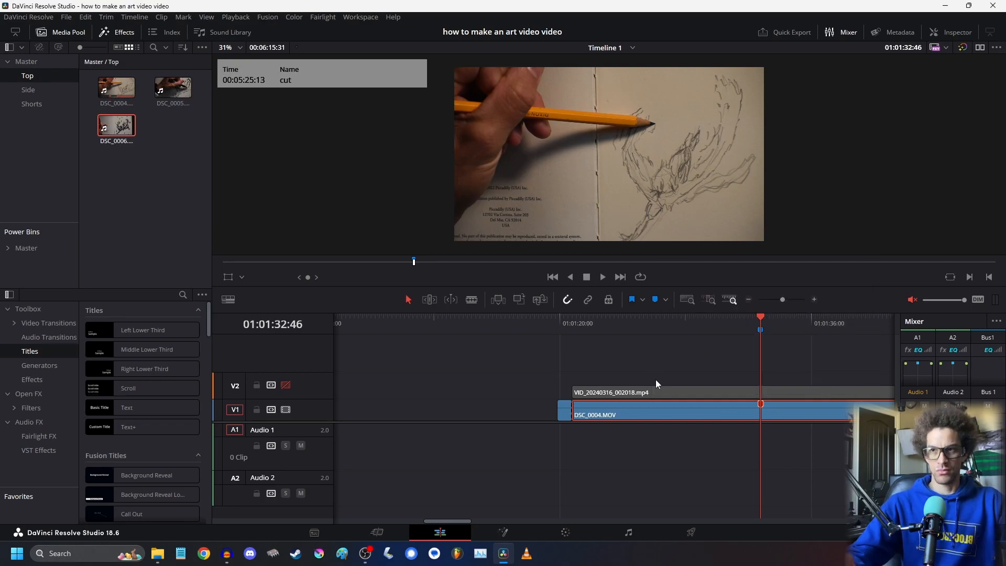
pyautogui.hotkey('shift', 'm')
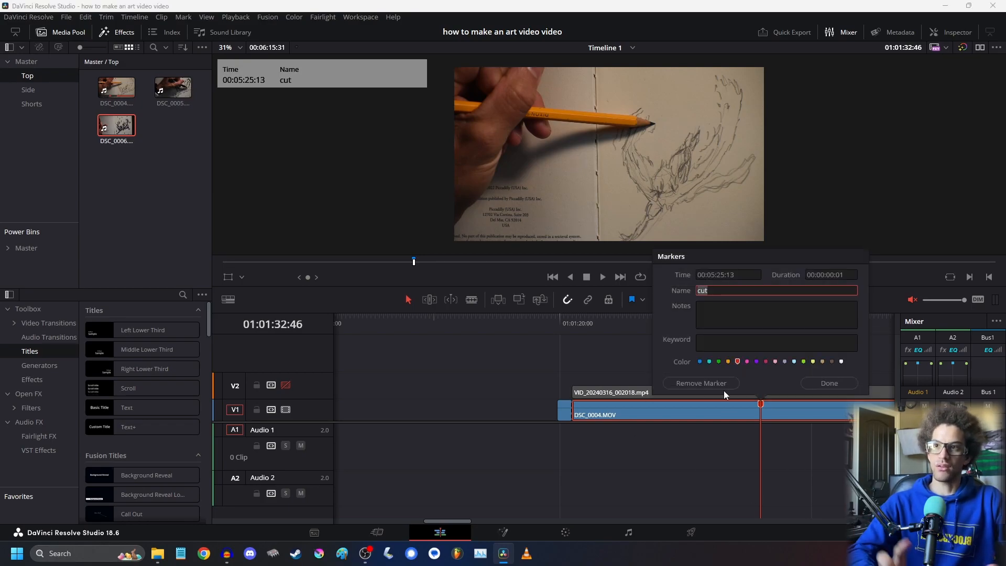
pyautogui.click(819, 386)
# - Split the top and side clips at 01:01:32:46 and delete both sections between 01:01:20:48 and the split
pyautogui.hotkey('ctrl', 'b')
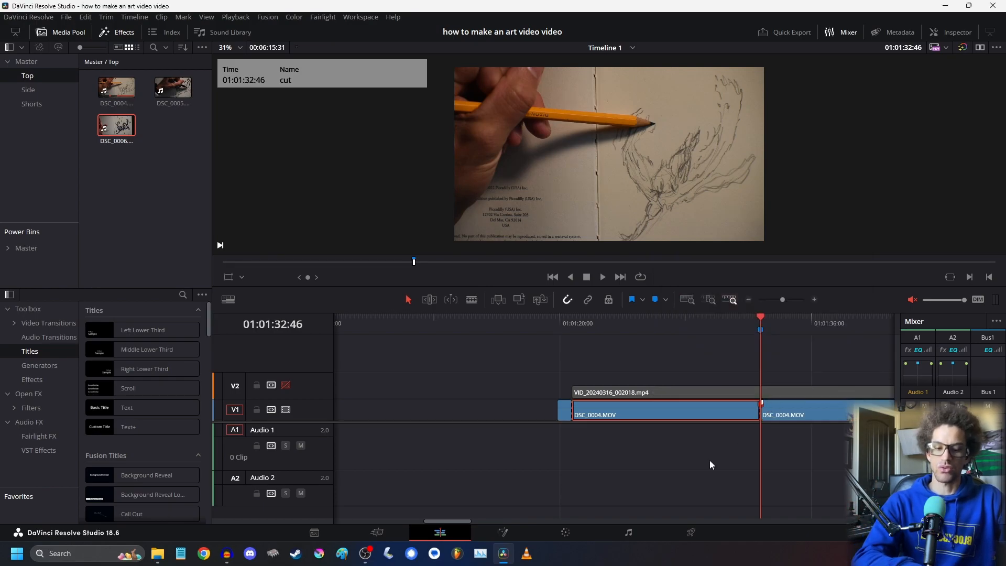
pyautogui.click(673, 394)
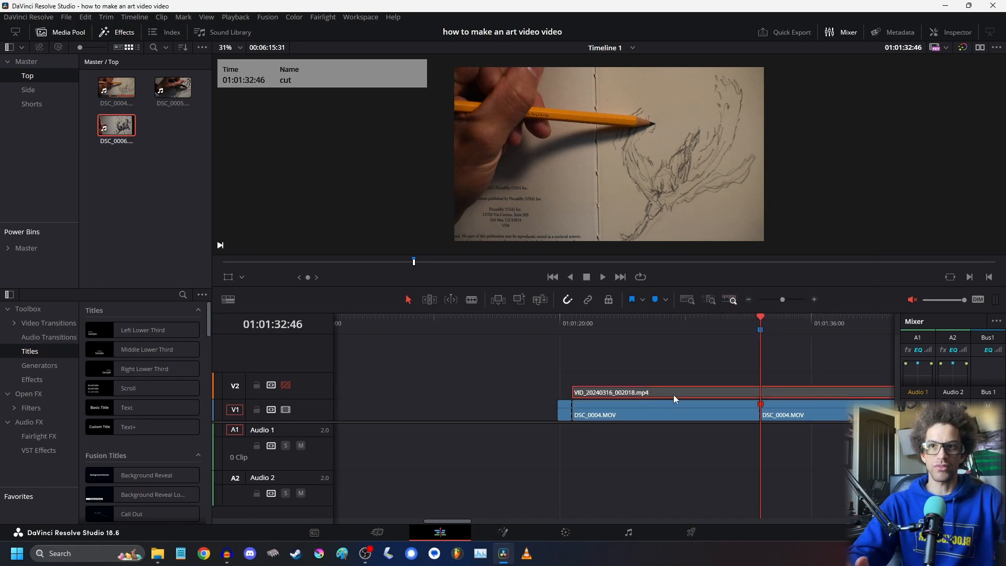
pyautogui.hotkey('ctrl', 'b')
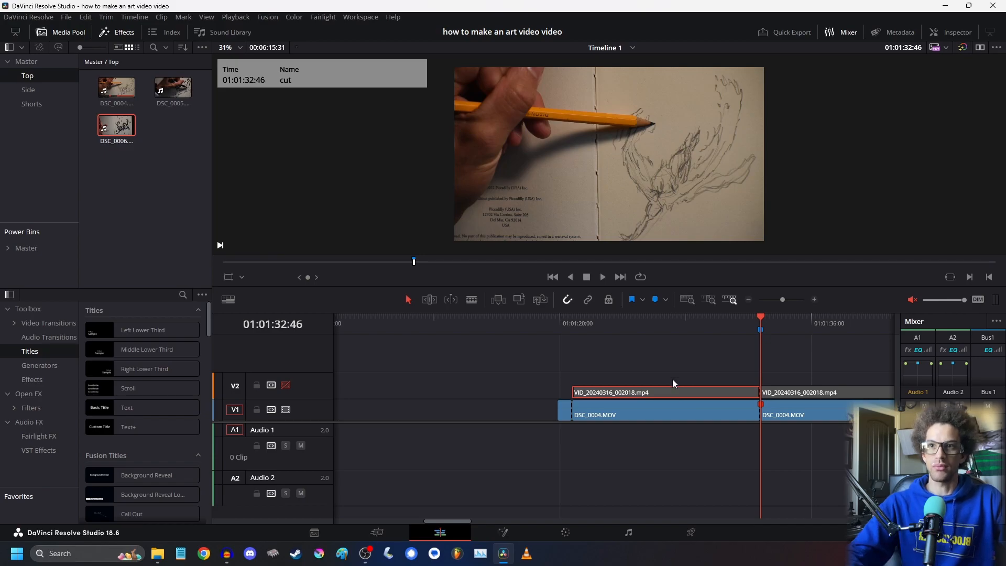
pyautogui.press('Delete')
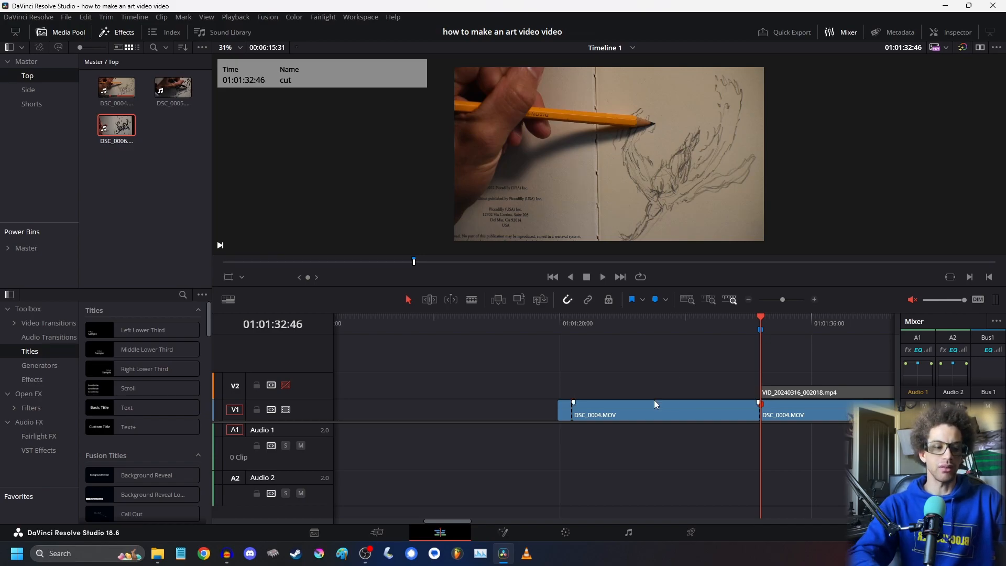
pyautogui.click(646, 411)
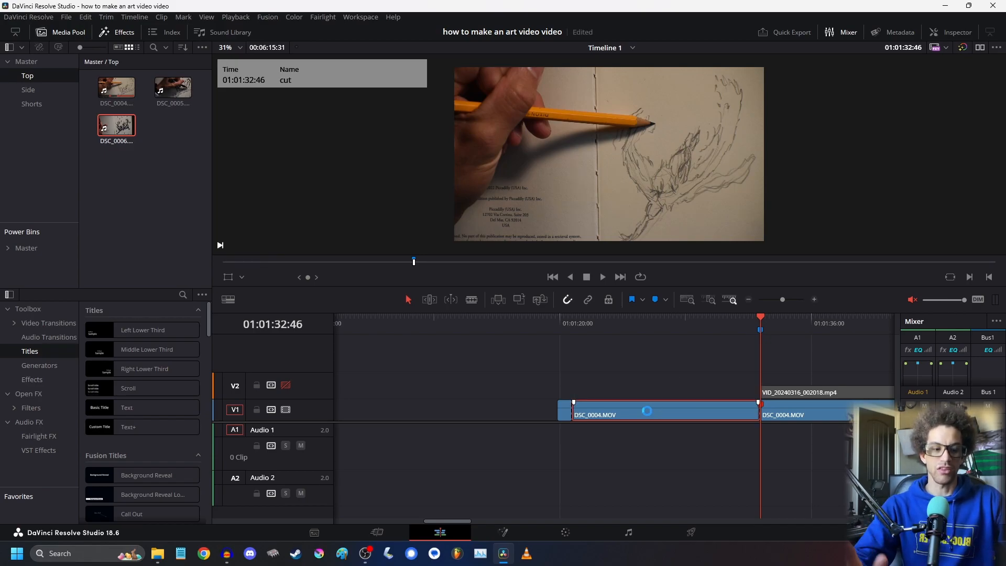
pyautogui.press('BackSpace')
# - Move the remaining top and side clips back together to 01:01:20:48 to close the gap, and select DSC_0004.MOV there
pyautogui.moveTo(796, 367)
pyautogui.mouseDown()
pyautogui.moveTo(823, 408)
pyautogui.moveTo(632, 421)
pyautogui.mouseUp()
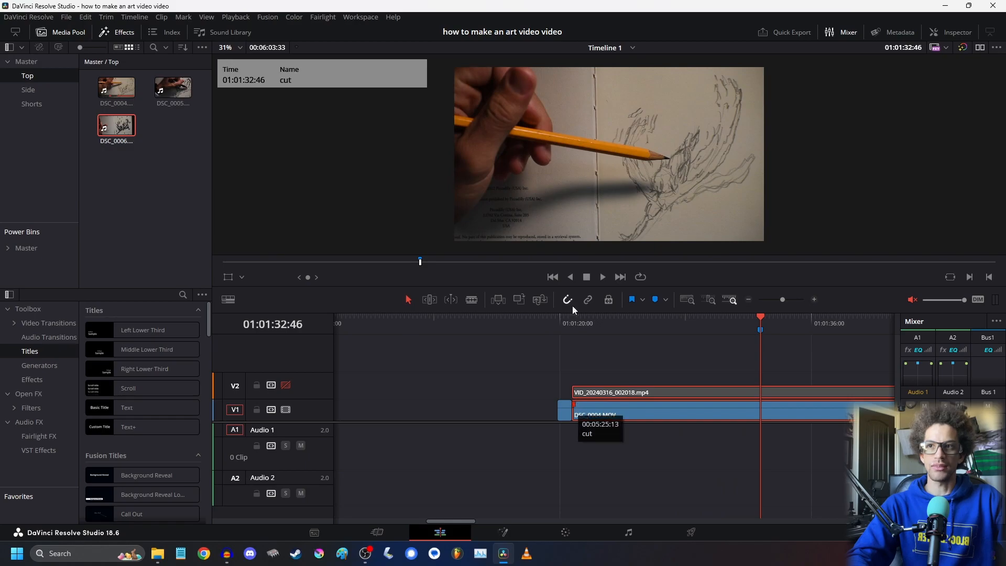
pyautogui.click(572, 320)
pyautogui.click(598, 416)
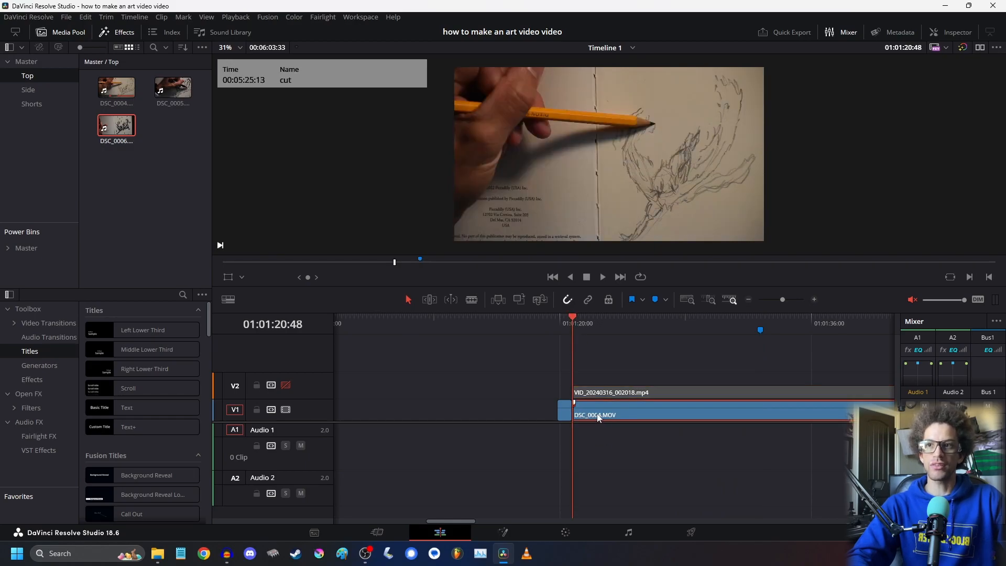
# - Play the top view from 01:01:19:52 and split DSC_0004.MOV at 01:01:21:44
pyautogui.click(760, 322)
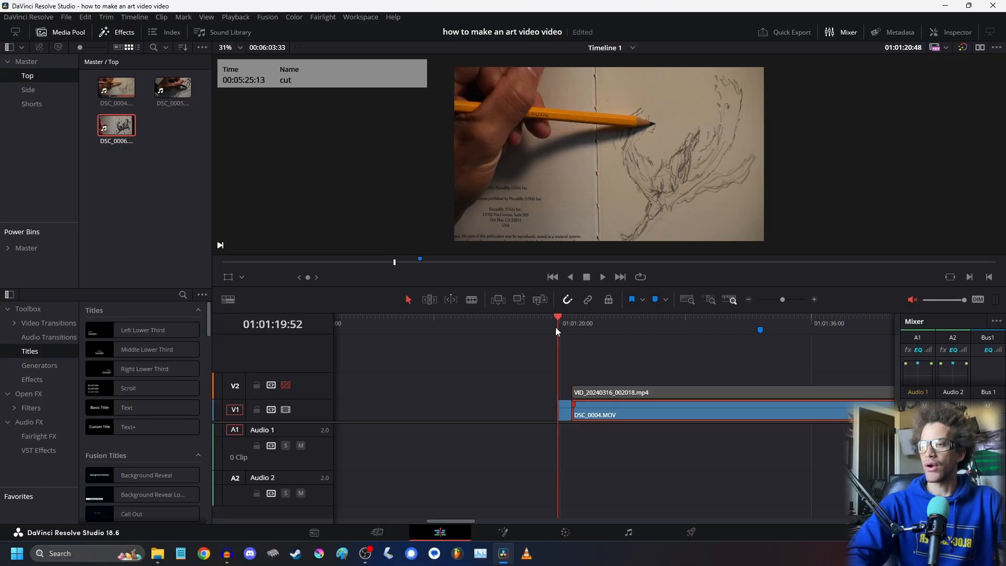
pyautogui.click(712, 369)
pyautogui.press('space')
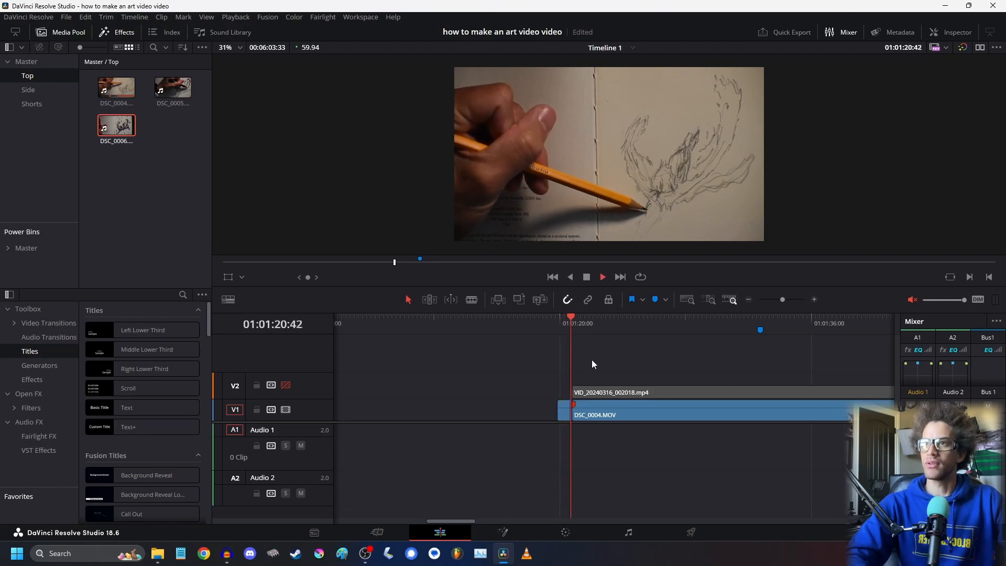
pyautogui.press('space')
pyautogui.click(632, 413)
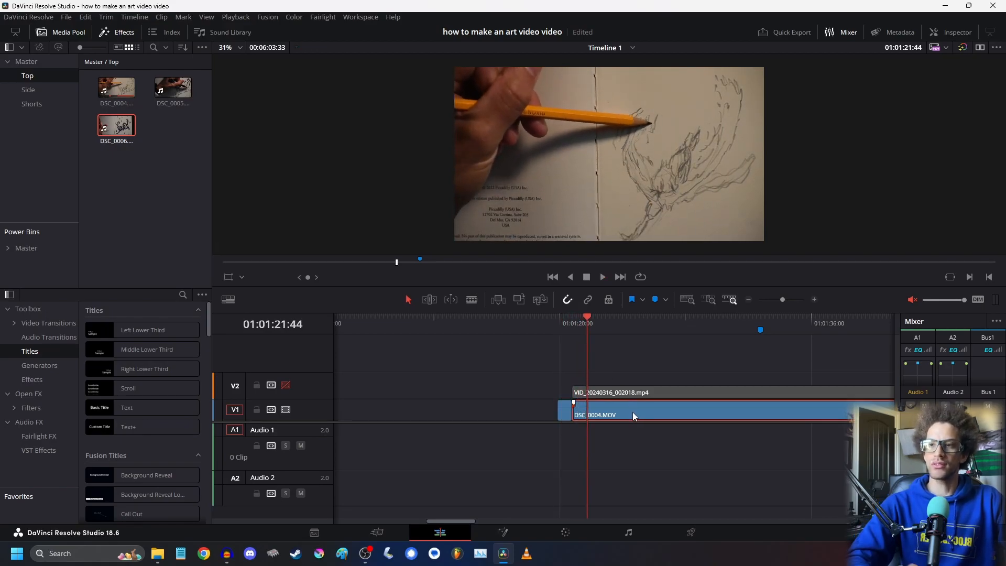
pyautogui.hotkey('ctrl', 'b')
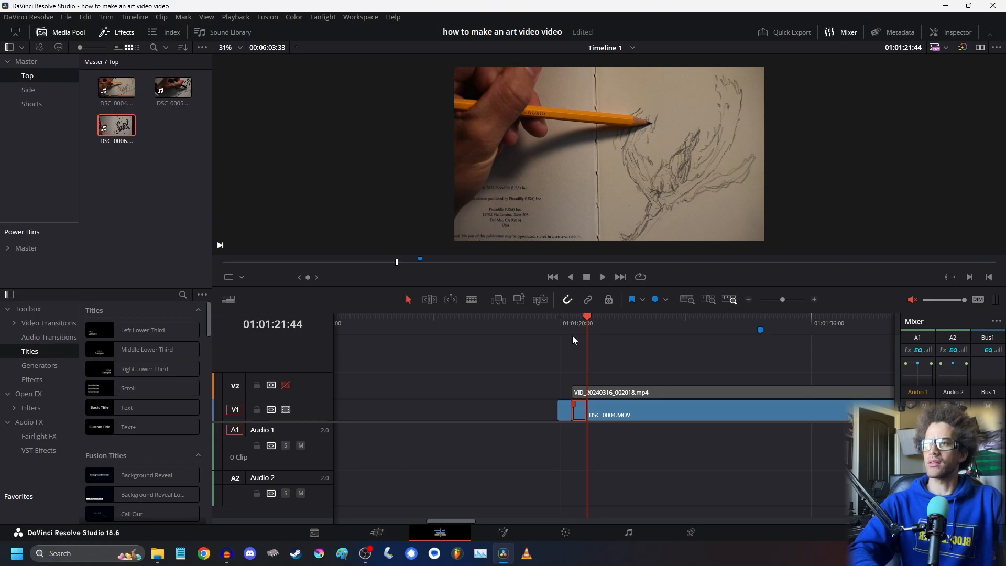
# - Play back the short top-view pieces from 01:01:19:52 and scan DSC_0004.MOV onward to about 01:01:53 for the next drawing section
pyautogui.click(557, 317)
pyautogui.press('space')
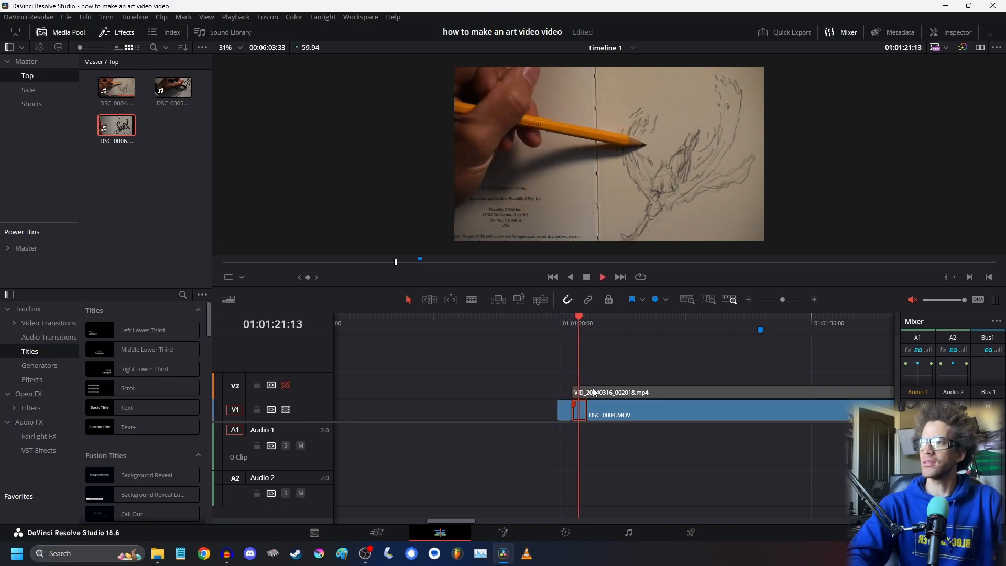
pyautogui.click(599, 321)
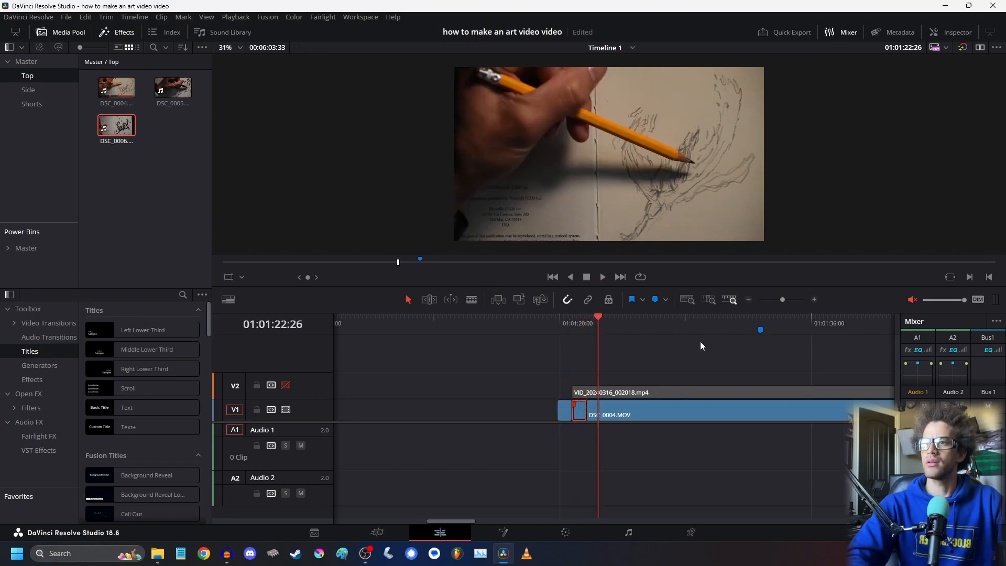
pyautogui.click(748, 299)
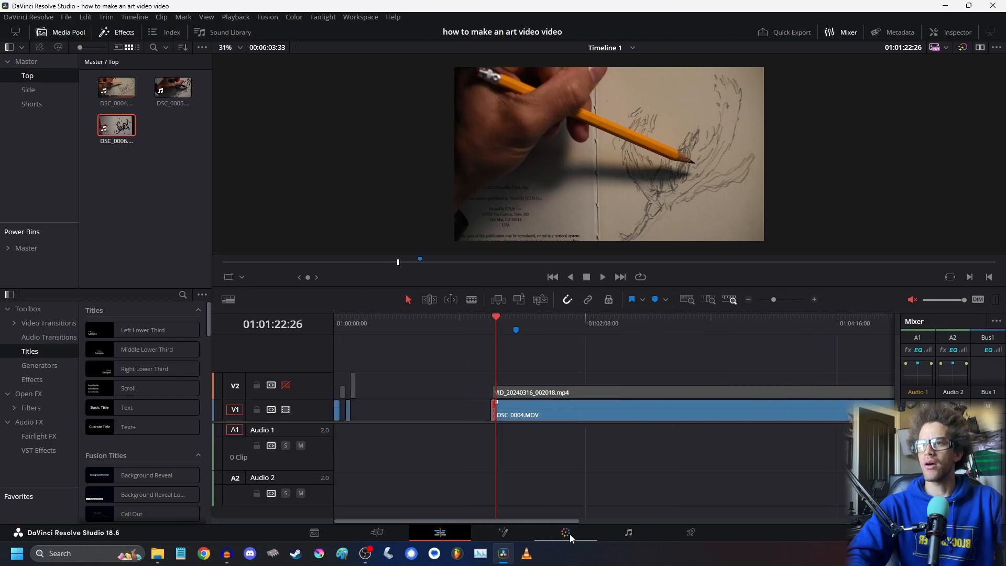
pyautogui.moveTo(542, 520); pyautogui.dragTo(605, 526)
pyautogui.click(770, 322)
pyautogui.moveTo(552, 517); pyautogui.dragTo(511, 518)
pyautogui.moveTo(490, 323); pyautogui.dragTo(508, 328)
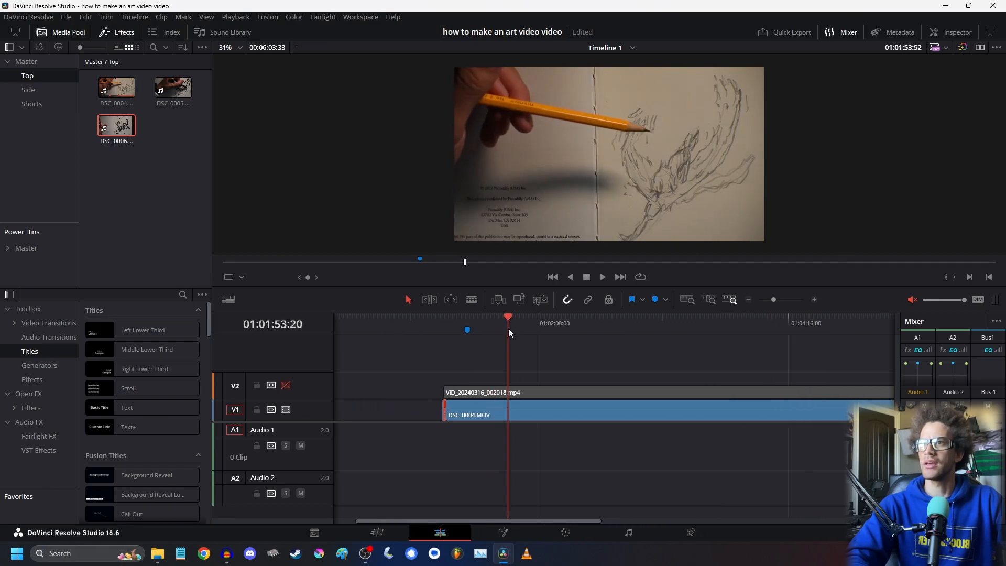
# - Enable video track V2 and play back the opening clips from the start of the timeline to the end of the last one
pyautogui.click(814, 299)
pyautogui.moveTo(498, 521); pyautogui.dragTo(463, 519)
pyautogui.moveTo(477, 413); pyautogui.dragTo(507, 427)
pyautogui.click(555, 405)
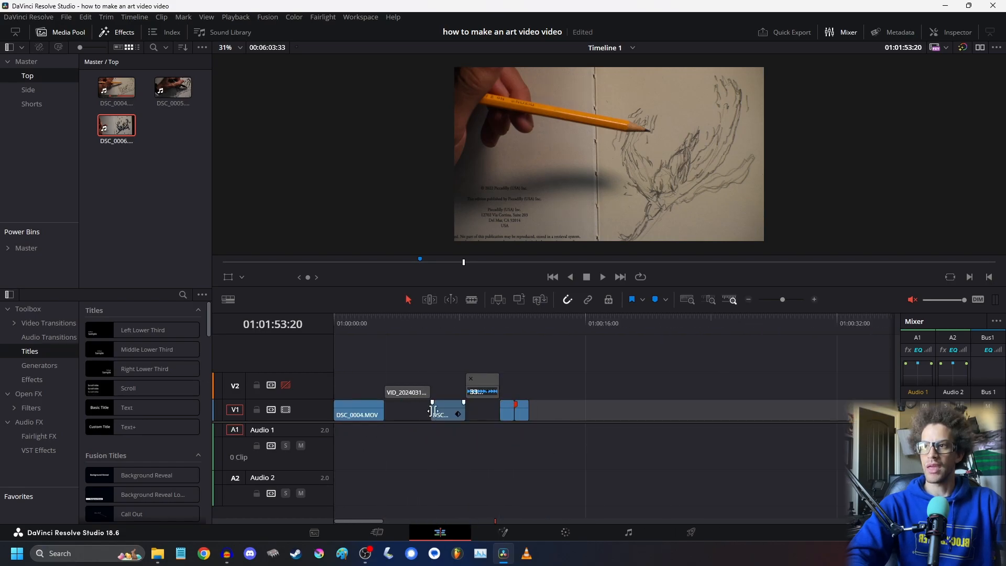
pyautogui.click(286, 385)
pyautogui.press('Home')
pyautogui.press('space')
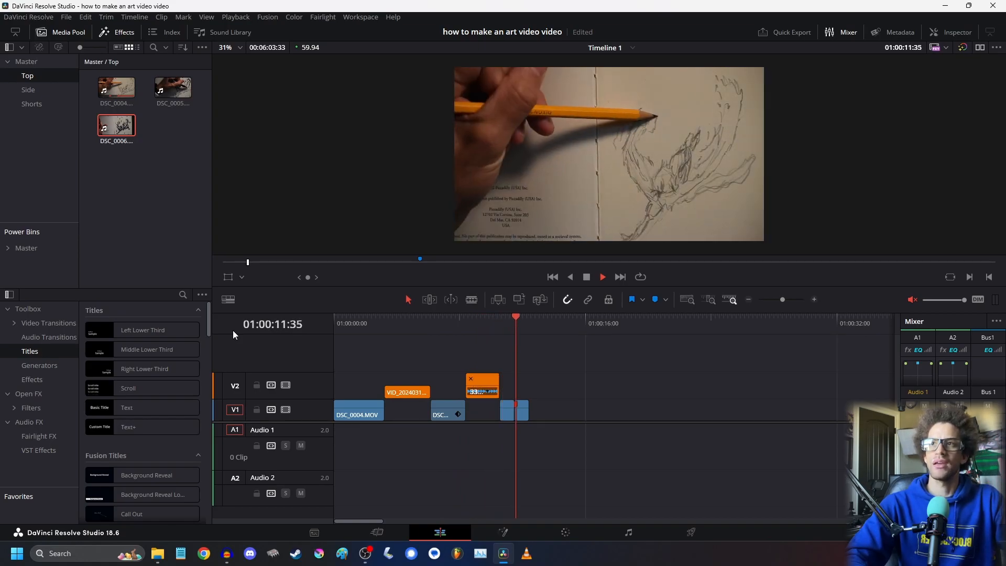
pyautogui.click(531, 323)
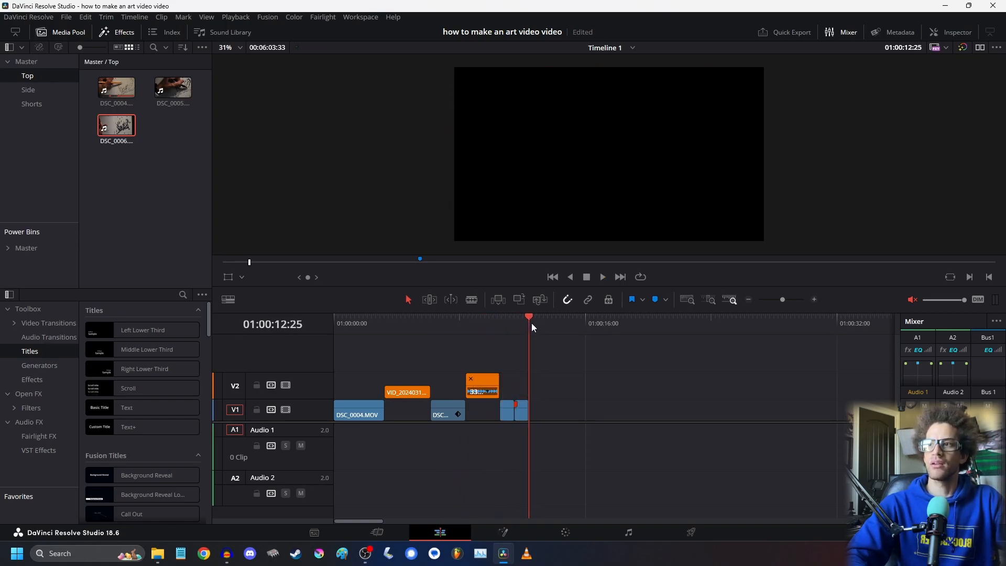
# - Trim the start of VID_20240316_002018.mp4 on V2 to match the start of DSC_0004.MOV at 01:01:21:44
pyautogui.click(749, 299)
pyautogui.moveTo(649, 320); pyautogui.dragTo(654, 322)
pyautogui.click(814, 299)
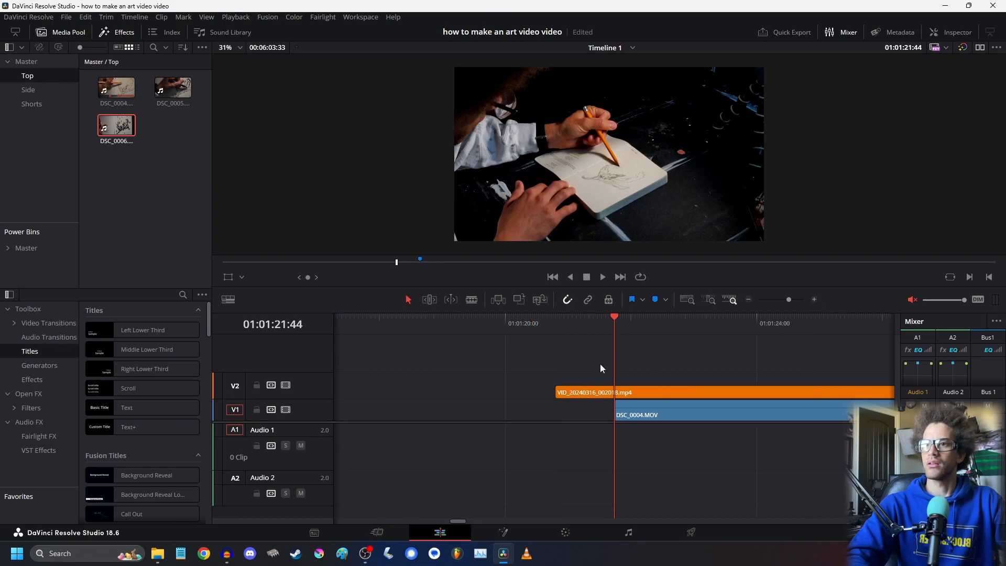
pyautogui.moveTo(561, 339); pyautogui.dragTo(619, 338)
pyautogui.click(580, 395)
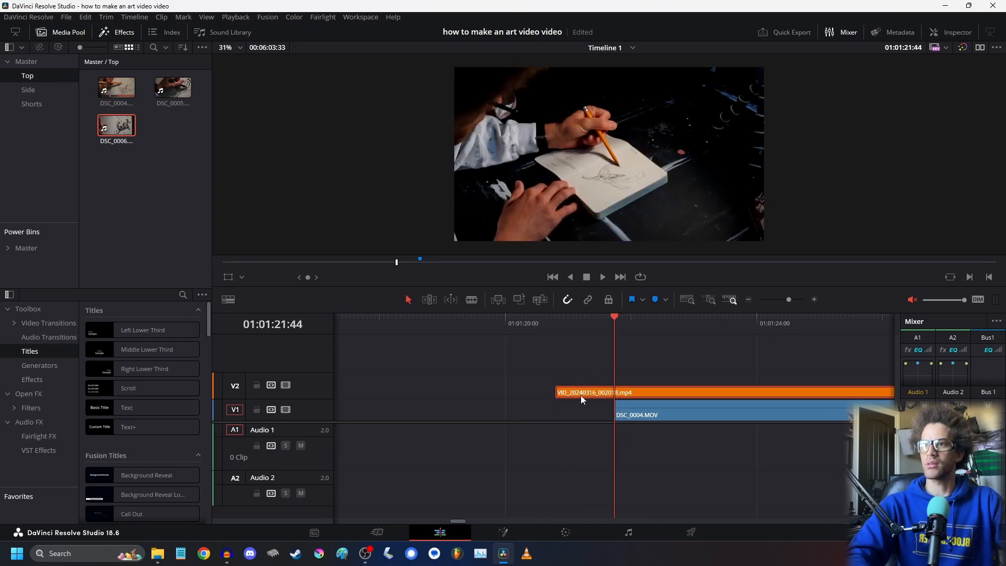
pyautogui.hotkey('ctrl', 'b')
pyautogui.press('Delete')
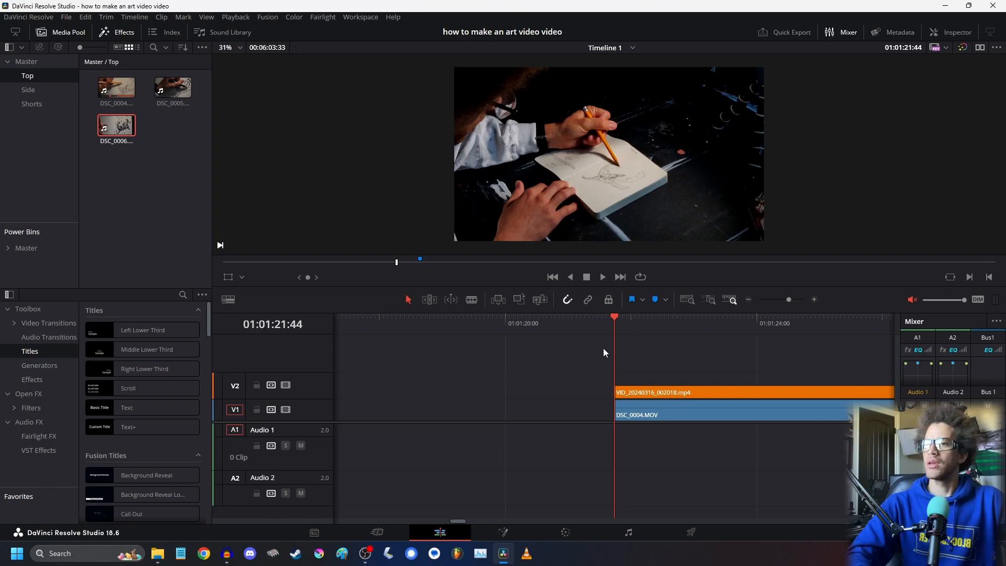
# - Play back the opening sequence of short clips and check where it ends on the timeline
pyautogui.moveTo(230, 260); pyautogui.dragTo(205, 272)
pyautogui.press('space')
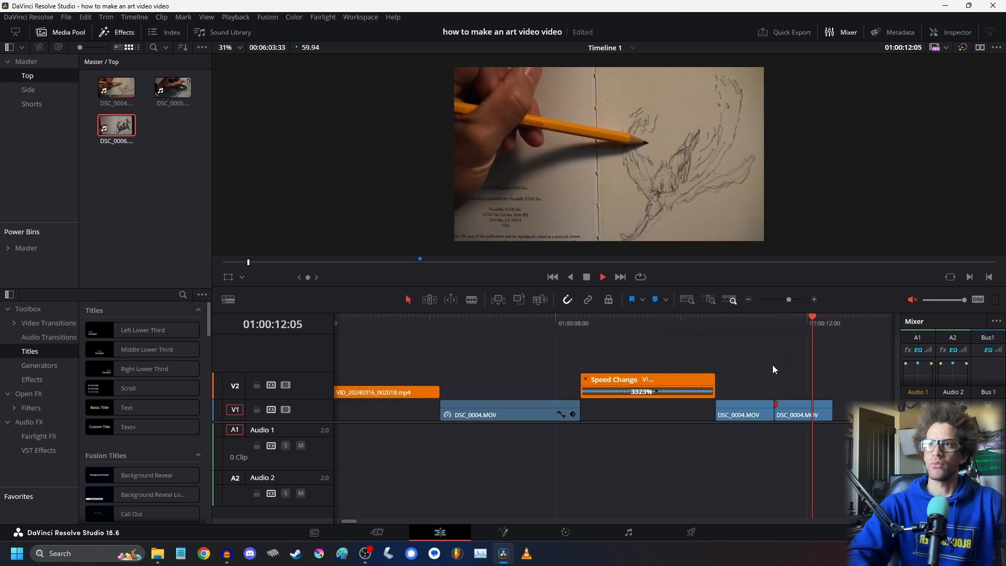
pyautogui.press('space')
pyautogui.click(747, 301)
pyautogui.moveTo(621, 325); pyautogui.dragTo(603, 329)
pyautogui.click(748, 300)
pyautogui.click(748, 299)
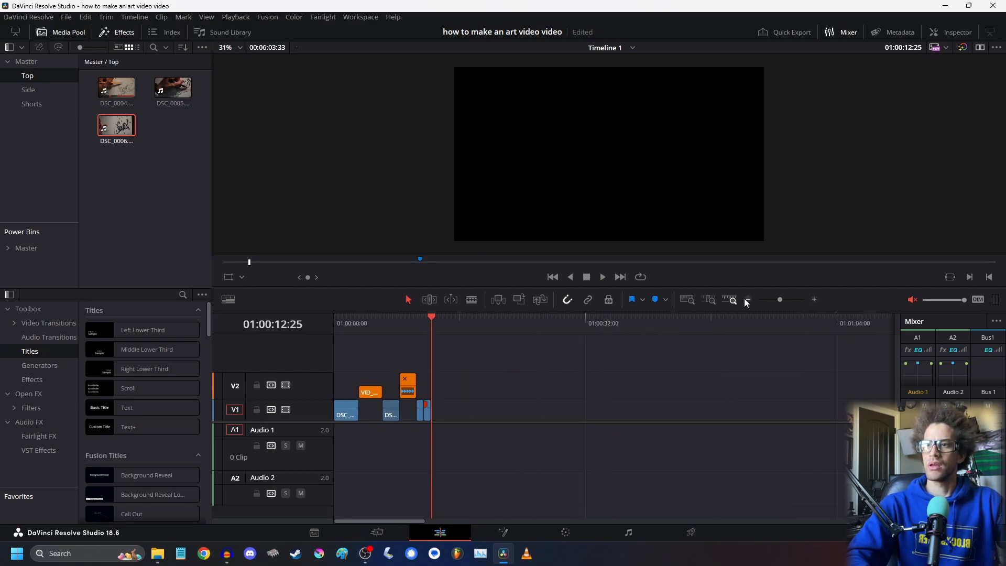
pyautogui.moveTo(423, 328); pyautogui.dragTo(440, 323)
pyautogui.press('space')
pyautogui.press('space')
pyautogui.click(431, 325)
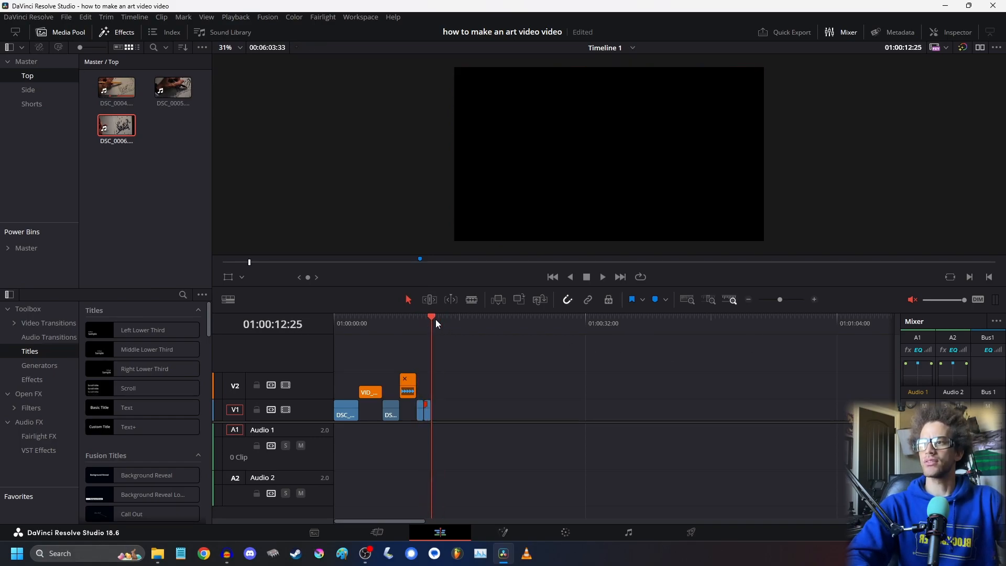
# - Disable video track V2, split both long clips at 01:01:46:48 and delete their sections before the cut
pyautogui.click(747, 299)
pyautogui.click(501, 323)
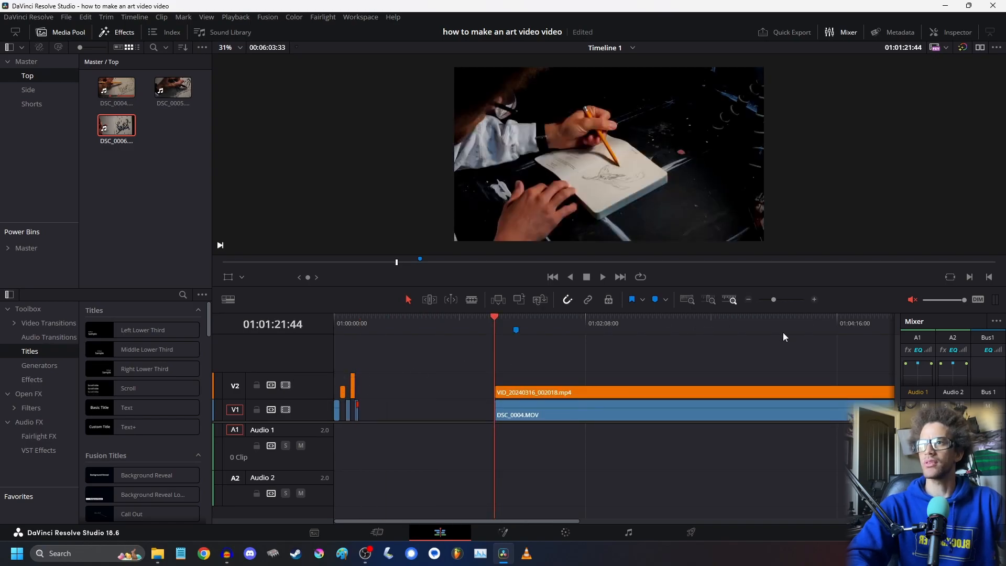
pyautogui.click(285, 385)
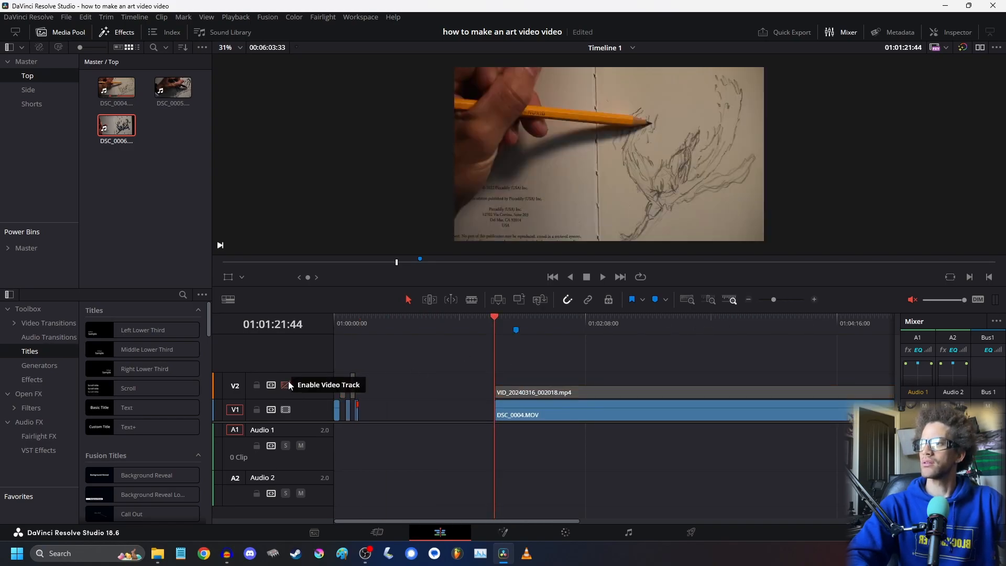
pyautogui.click(815, 299)
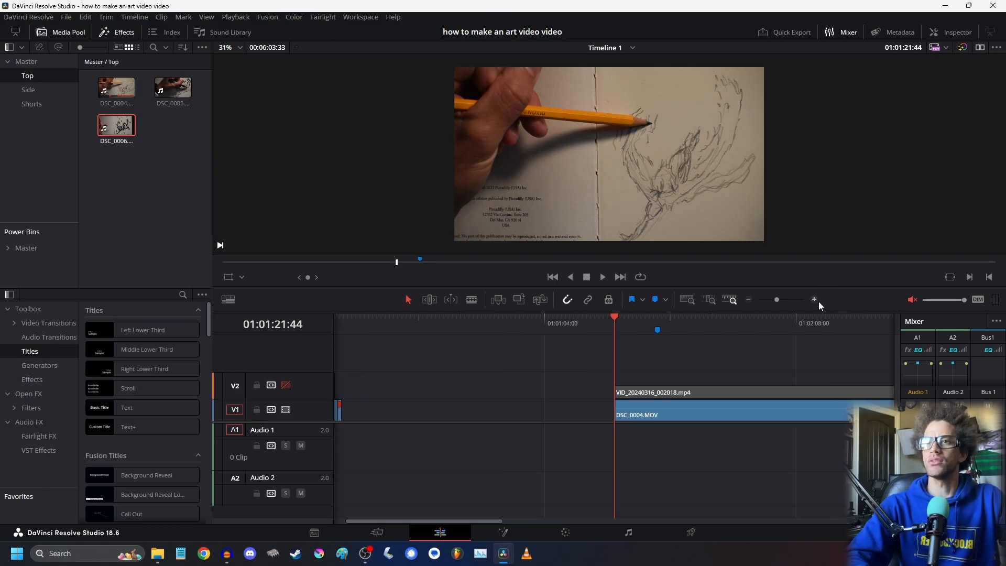
pyautogui.moveTo(659, 321); pyautogui.dragTo(811, 341)
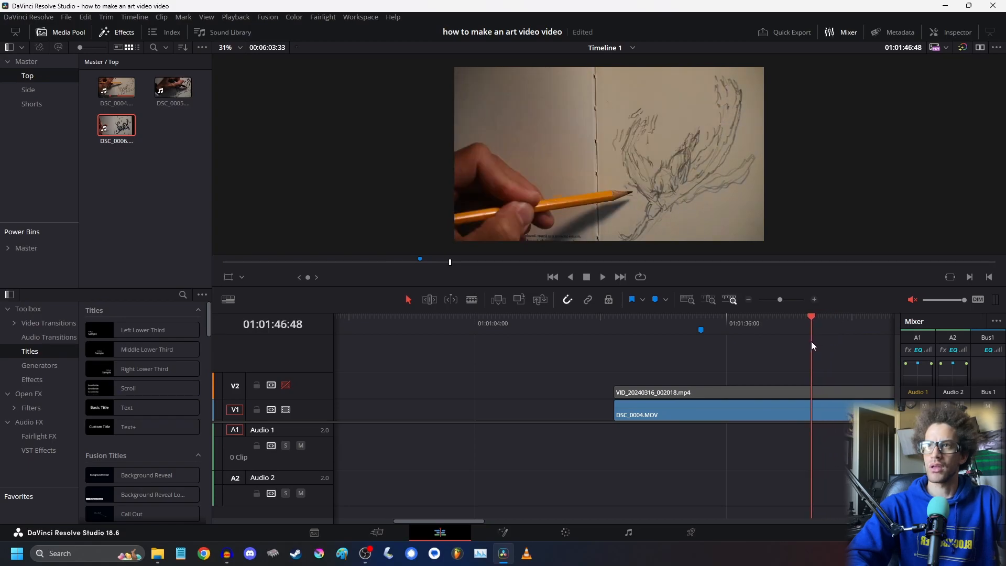
pyautogui.hotkey('ctrl', 'b')
pyautogui.hotkey('ctrl', 'n')
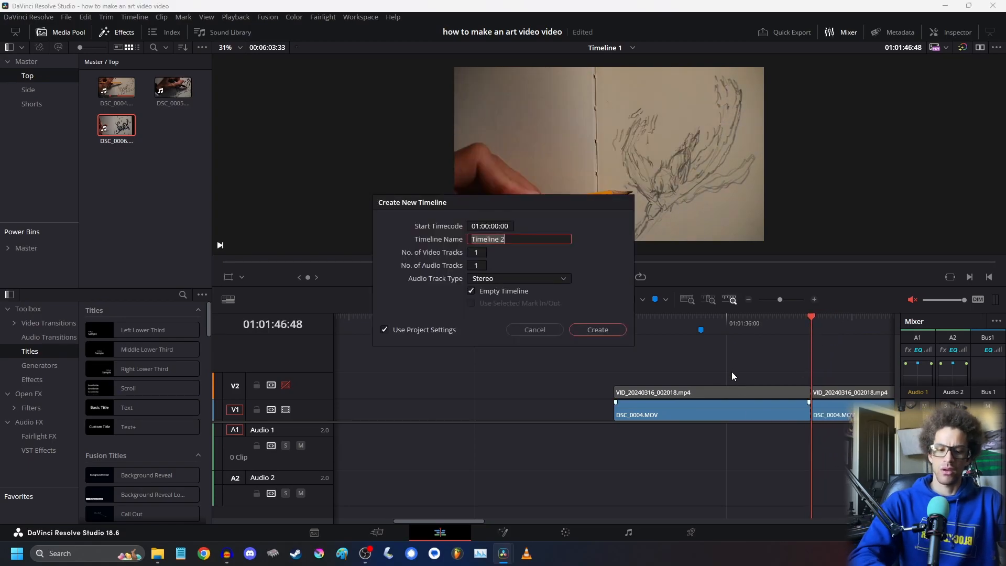
pyautogui.click(544, 331)
pyautogui.moveTo(719, 352); pyautogui.dragTo(758, 492)
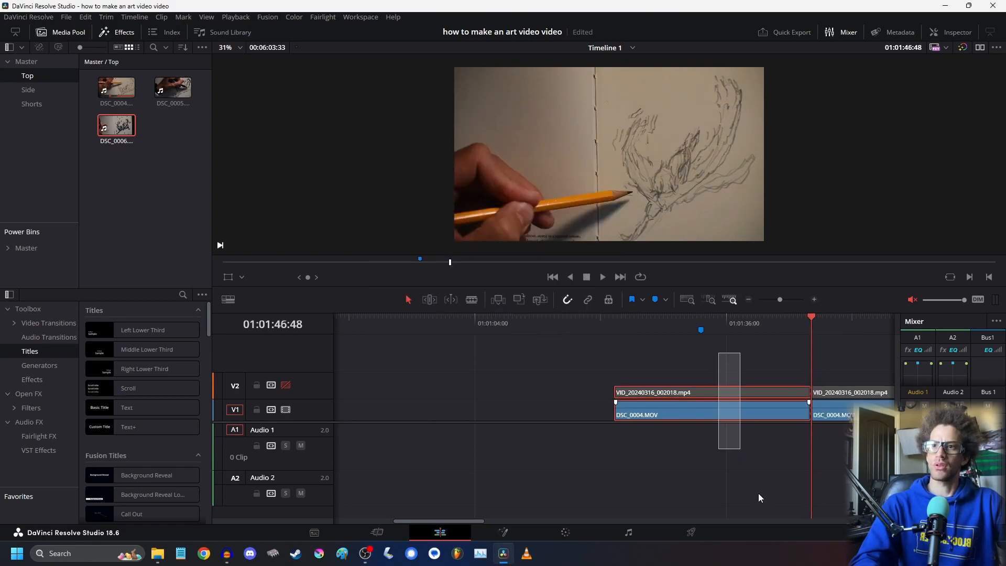
pyautogui.press('BackSpace')
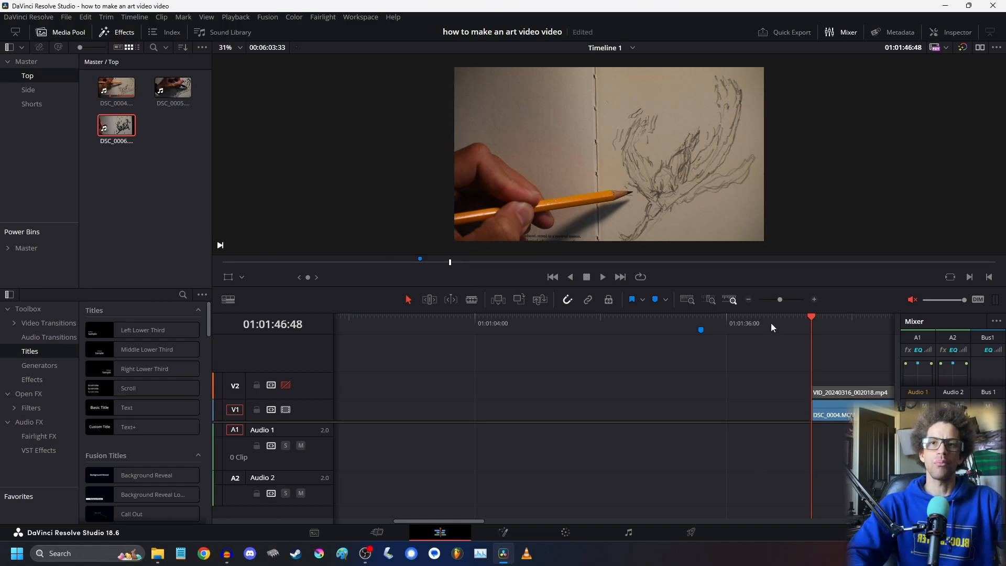
# - Review the pencil footage around the start of the remaining DSC_0004.MOV clip
pyautogui.click(749, 300)
pyautogui.click(748, 300)
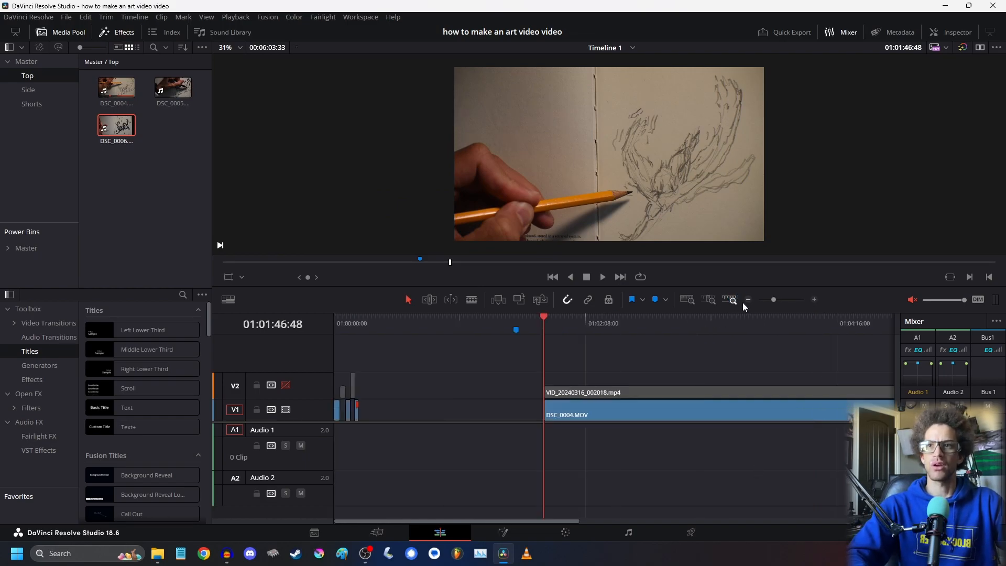
pyautogui.click(749, 300)
pyautogui.moveTo(451, 324); pyautogui.dragTo(439, 378)
pyautogui.press('space')
pyautogui.click(813, 300)
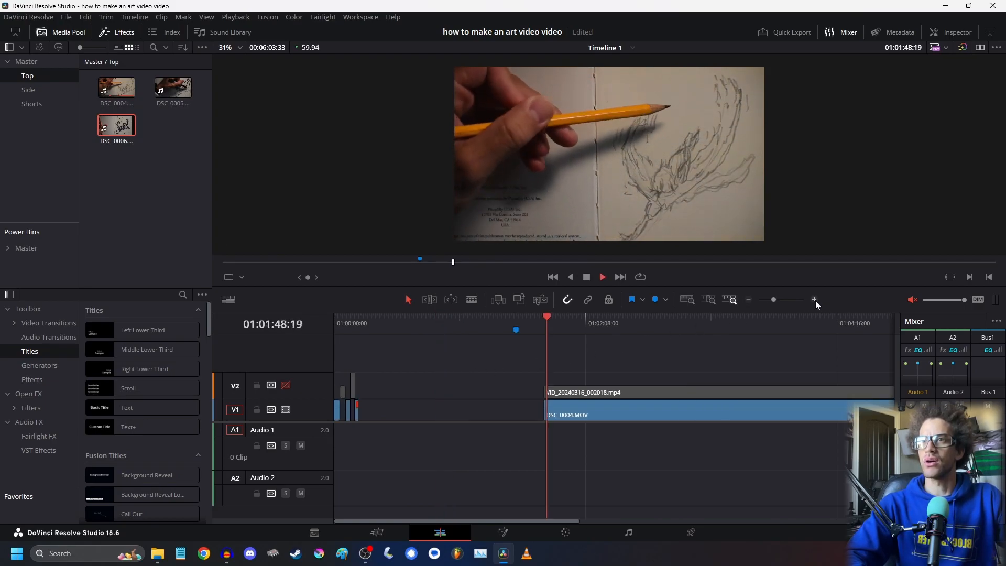
pyautogui.click(542, 321)
pyautogui.press('space')
pyautogui.press('space')
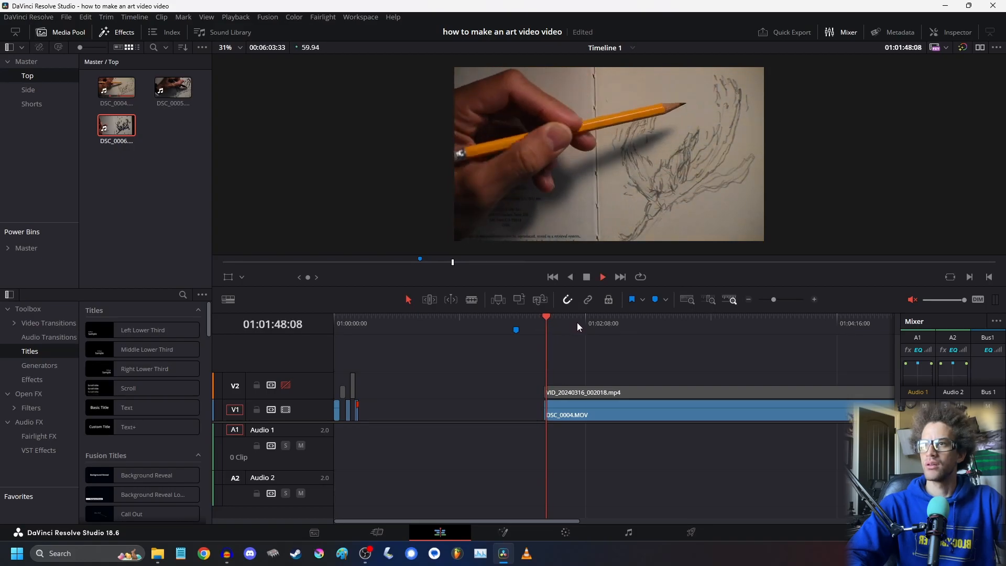
# - Add a yellow marker named cut2 to the DSC_0004.MOV clip at 01:02:49:58
pyautogui.moveTo(589, 325); pyautogui.dragTo(667, 359)
pyautogui.click(685, 413)
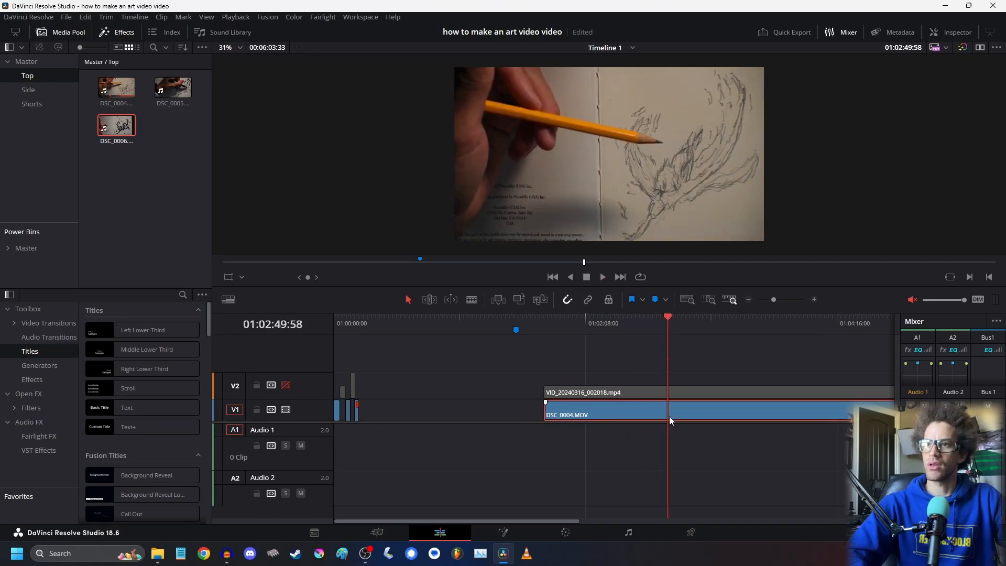
pyautogui.hotkey('ctrl', ',')
pyautogui.click(644, 476)
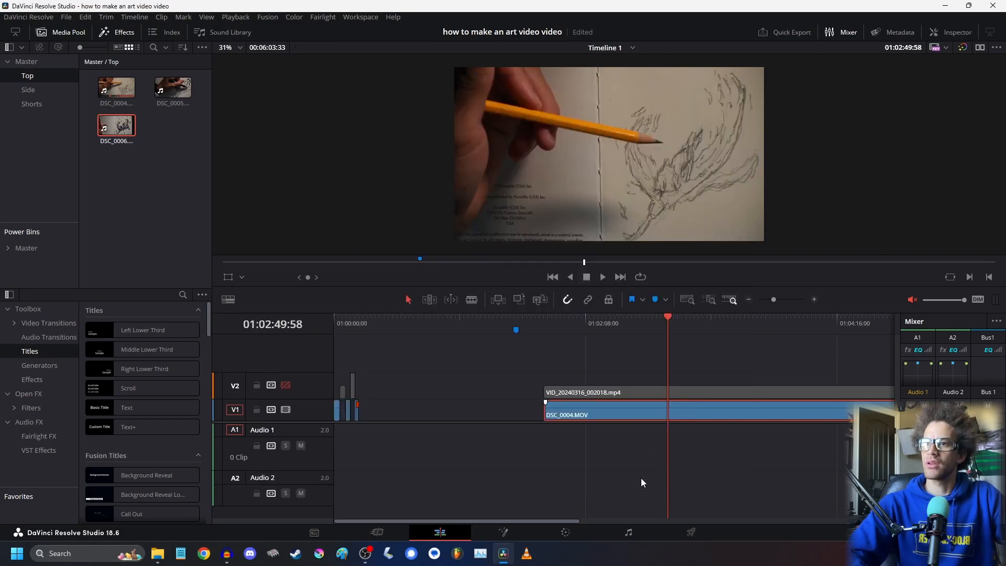
pyautogui.hotkey('ctrl', 'm')
pyautogui.write('cut2')
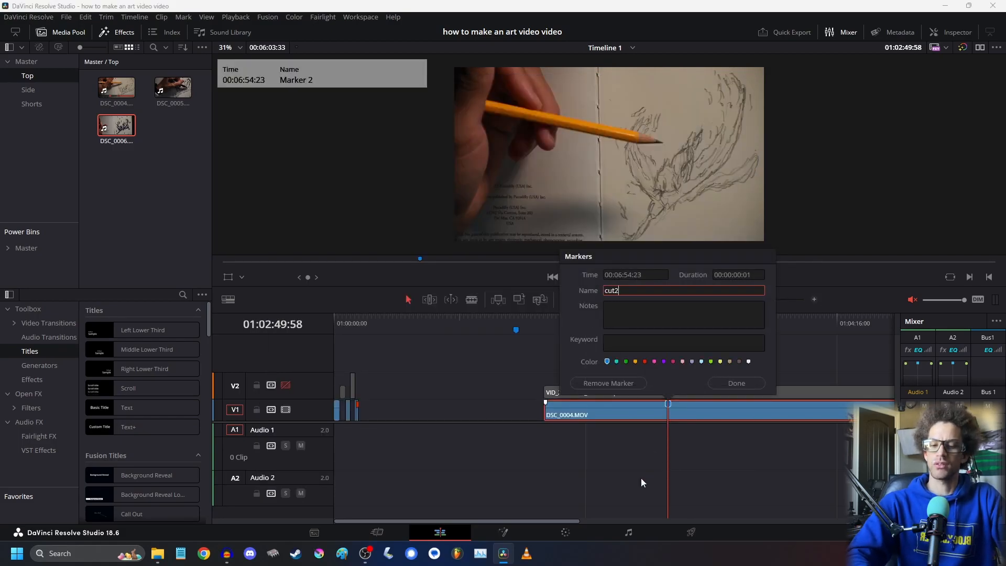
pyautogui.click(736, 382)
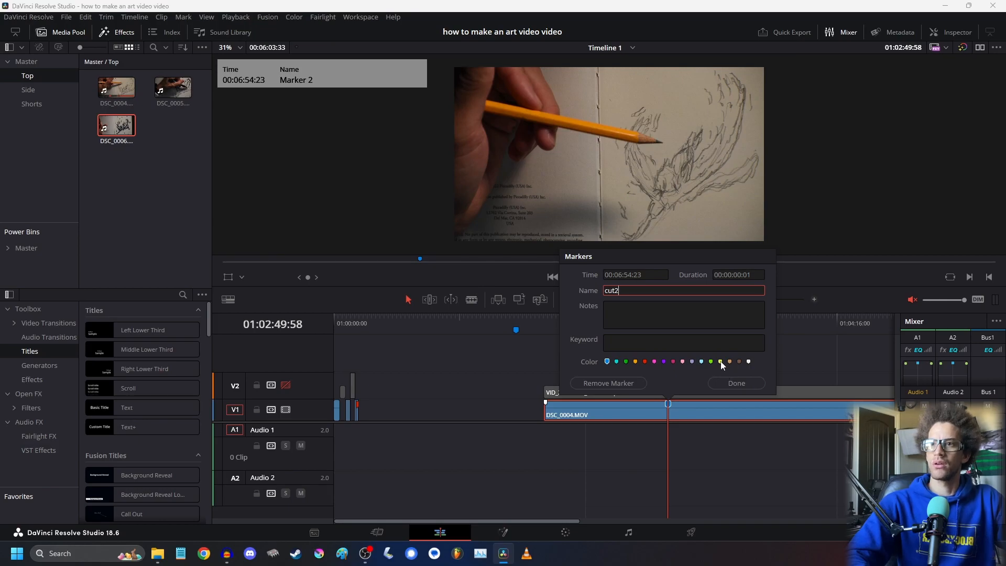
# - Split the DSC_0004.MOV clip on V1 at 01:03:14:56, after the cut2 marker
pyautogui.moveTo(508, 521); pyautogui.dragTo(621, 554)
pyautogui.moveTo(418, 319); pyautogui.dragTo(467, 374)
pyautogui.hotkey('ctrl', 'b')
# - Split the V1 and V2 clips at the cut2 marker, 01:02:49:58, and delete both sections before it
pyautogui.click(416, 324)
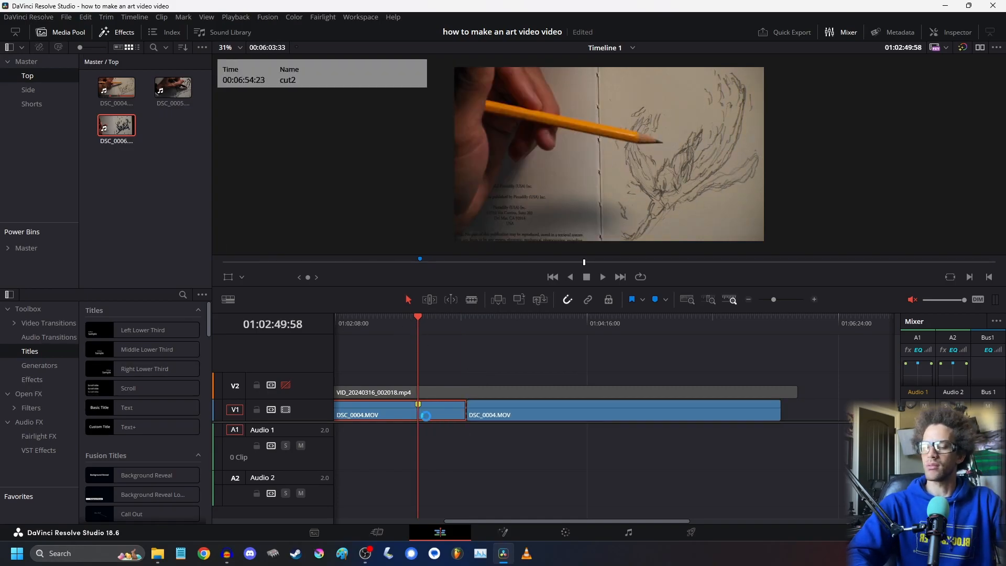
pyautogui.hotkey('ctrl', 'b')
pyautogui.moveTo(387, 372); pyautogui.dragTo(397, 439)
pyautogui.hotkey('ctrl', 'b')
pyautogui.moveTo(489, 521); pyautogui.dragTo(426, 467)
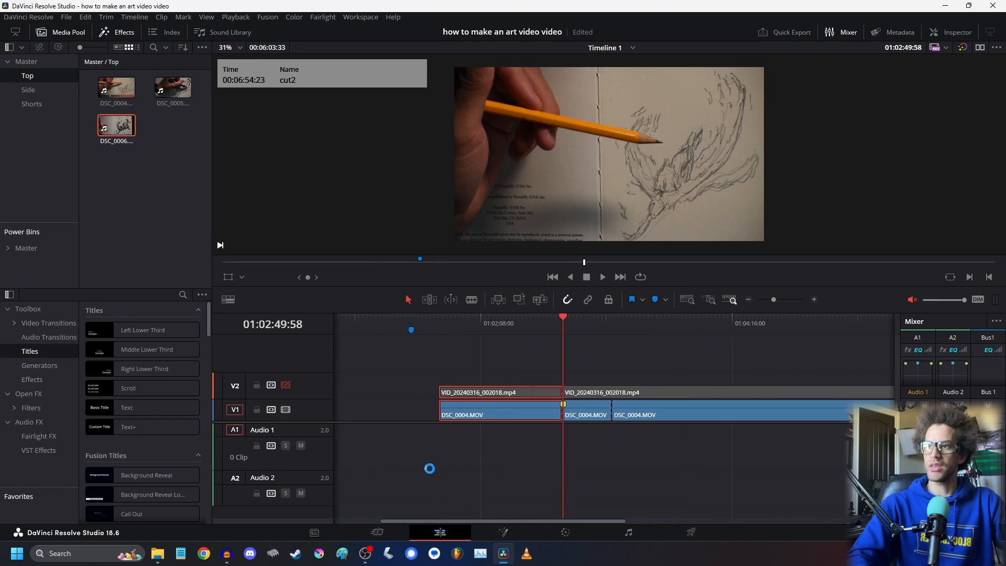
pyautogui.press('BackSpace')
# - Split the V2 clip at 01:03:14:56 and delete its section above the short DSC_0004.MOV clip
pyautogui.click(611, 319)
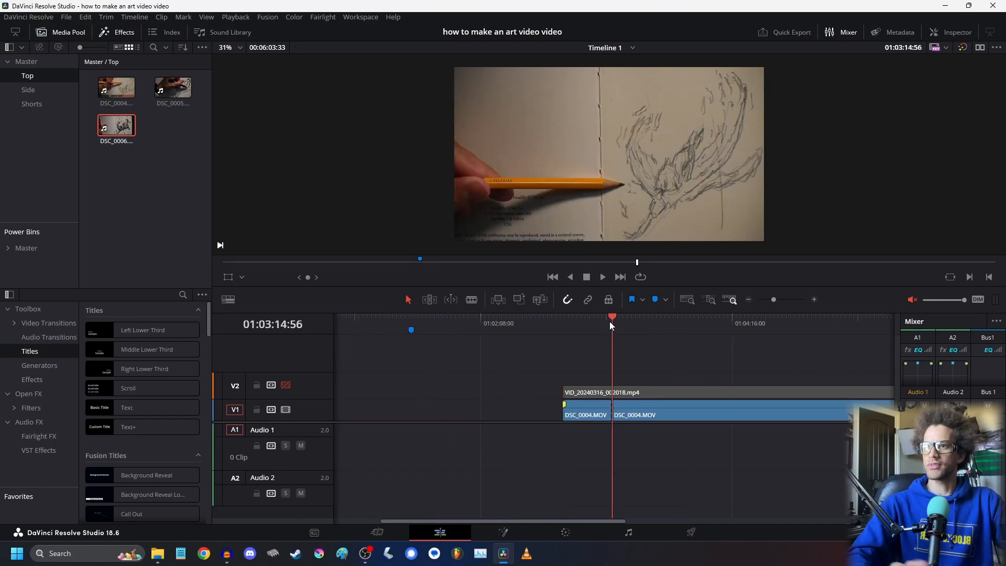
pyautogui.hotkey('ctrl', 'b')
pyautogui.moveTo(647, 369); pyautogui.dragTo(691, 470)
pyautogui.click(589, 356)
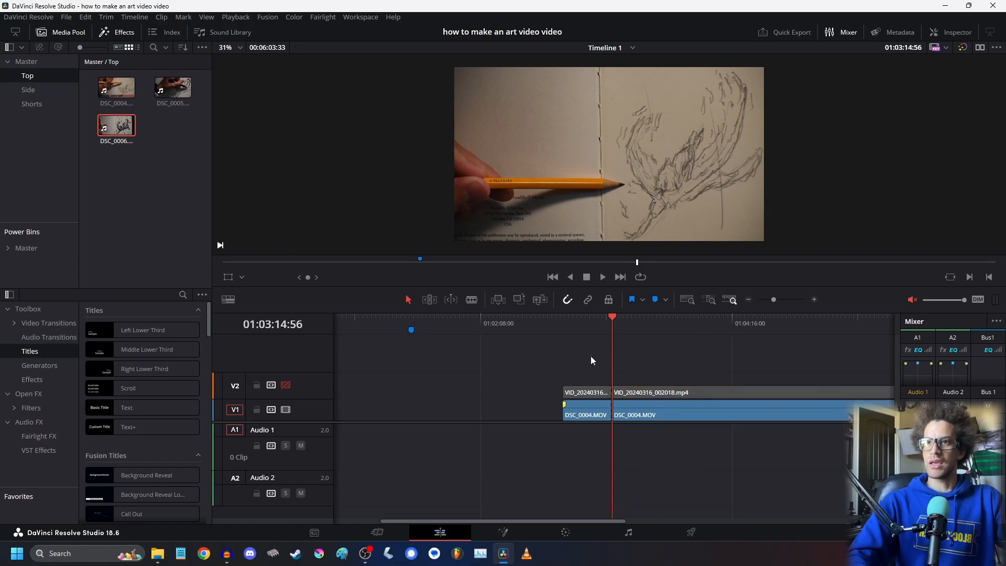
pyautogui.press('Delete')
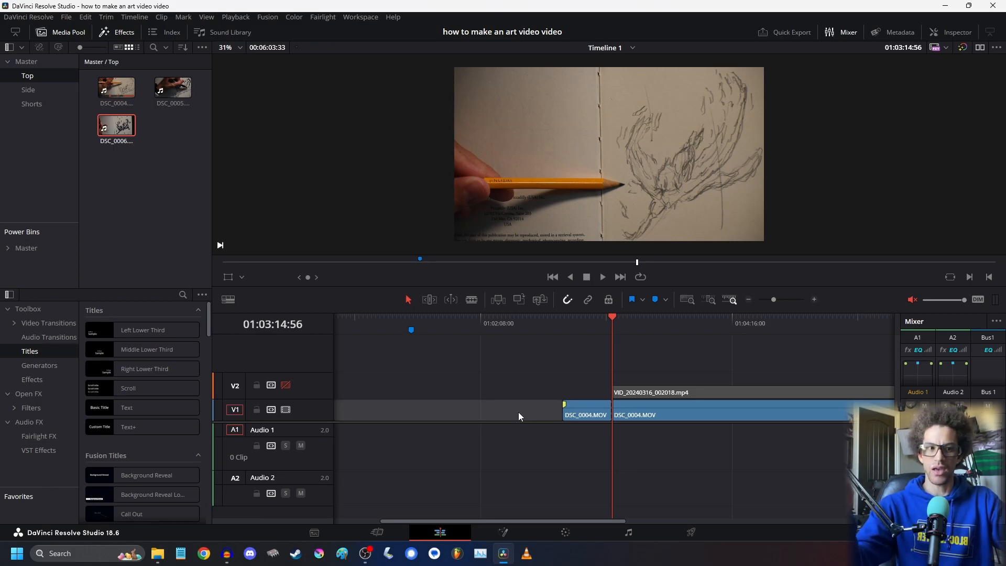
# - Try closing the gap between the opening sequence and the remaining clips, undoing each attempt
pyautogui.press('Delete')
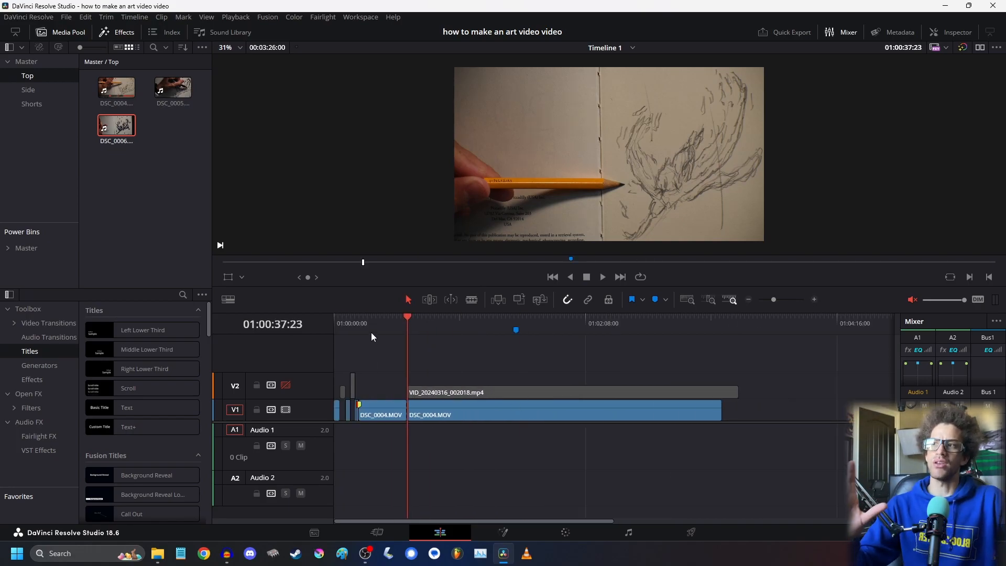
pyautogui.hotkey('ctrl', 'z')
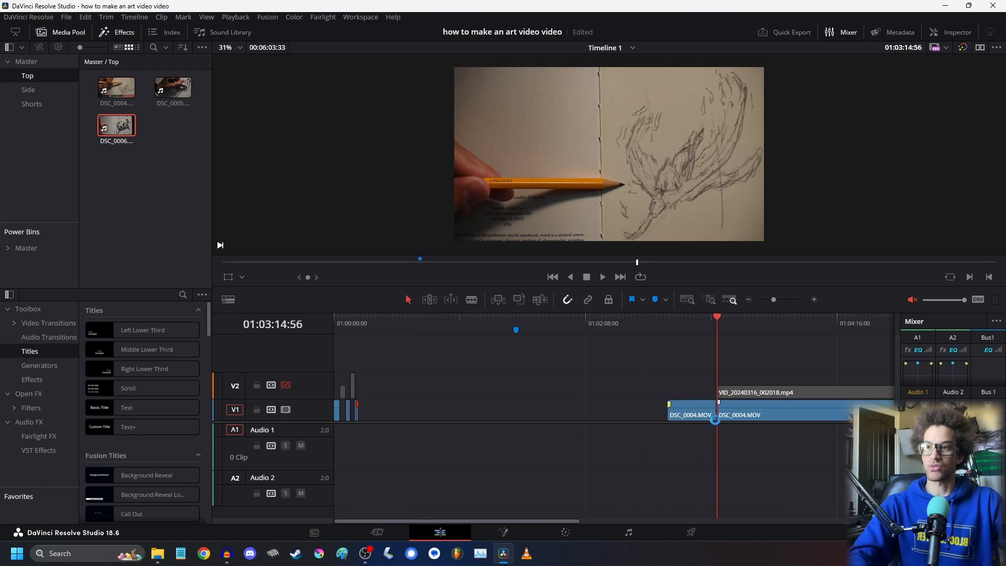
pyautogui.moveTo(706, 390); pyautogui.dragTo(479, 426)
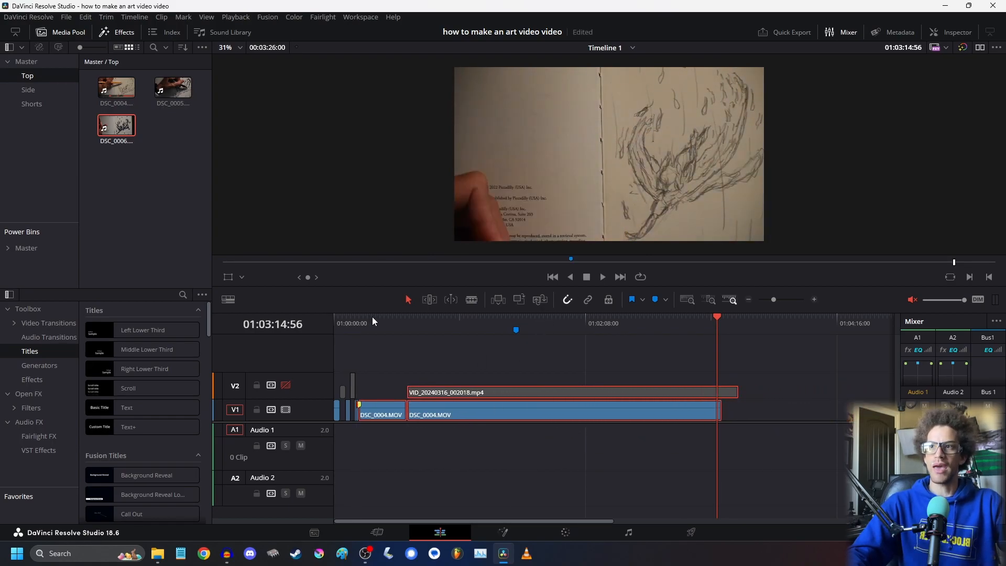
pyautogui.moveTo(397, 332); pyautogui.dragTo(382, 335)
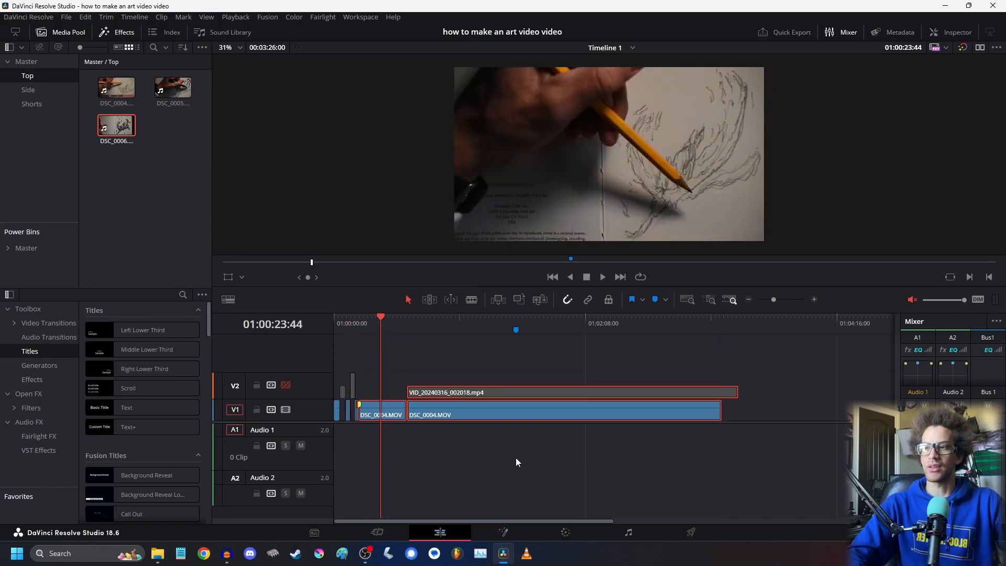
pyautogui.hotkey('ctrl', 'z')
pyautogui.hotkey('ctrl', 'z')
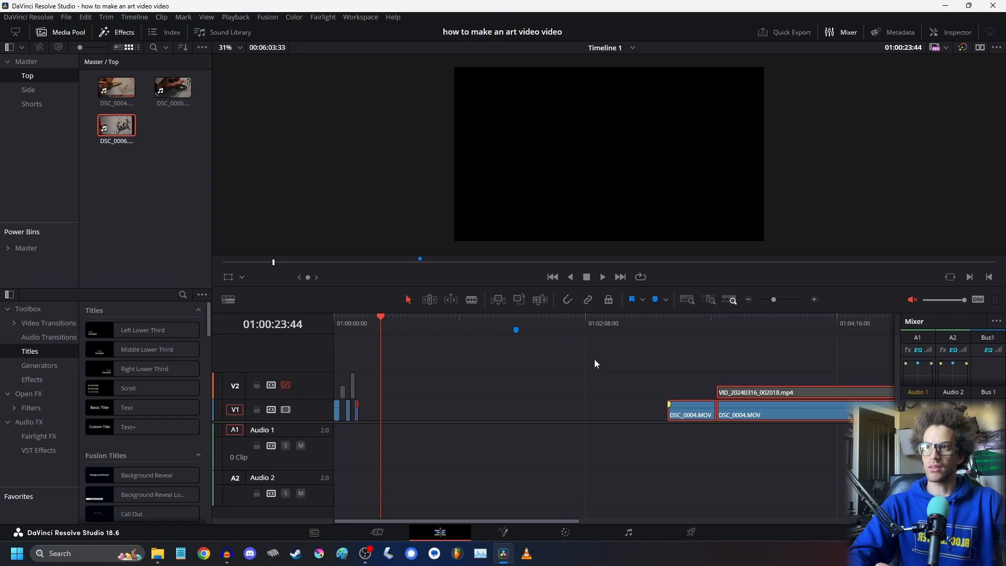
pyautogui.click(646, 410)
pyautogui.press('Delete')
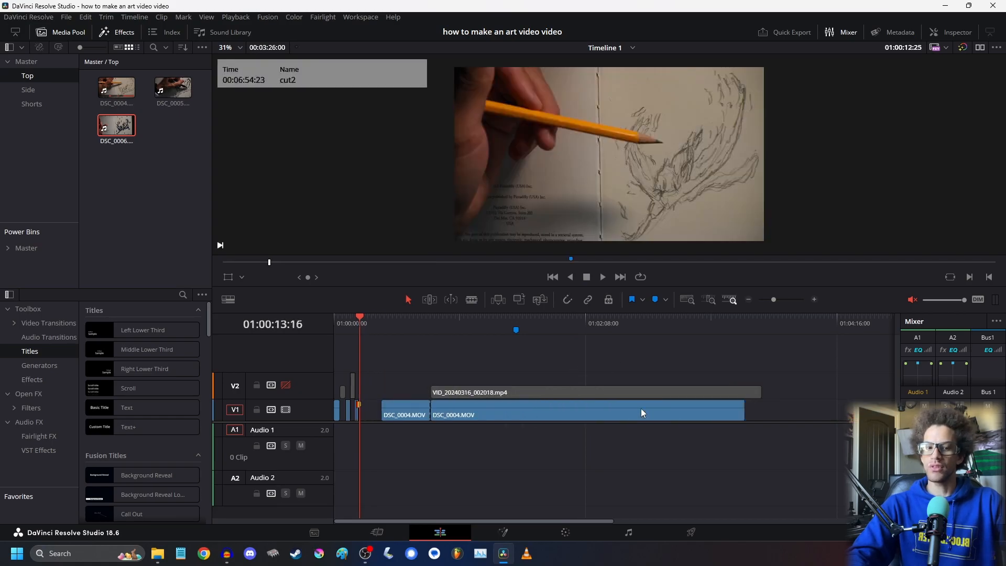
pyautogui.hotkey('ctrl', 'z')
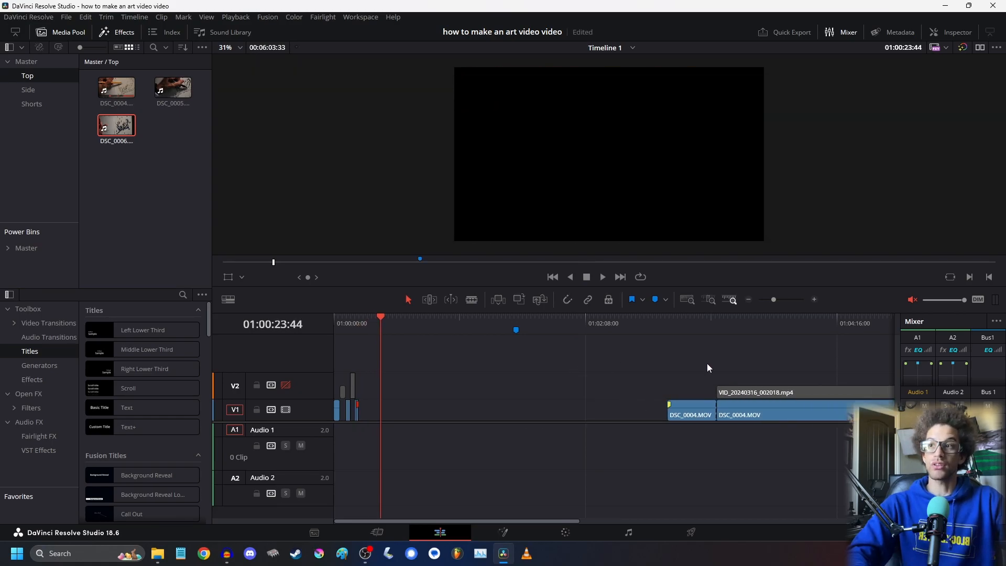
# - Turn on snapping and move the remaining V1 and V2 clips directly after the opening sequence
pyautogui.moveTo(655, 361); pyautogui.dragTo(560, 423)
pyautogui.click(707, 338)
pyautogui.click(567, 299)
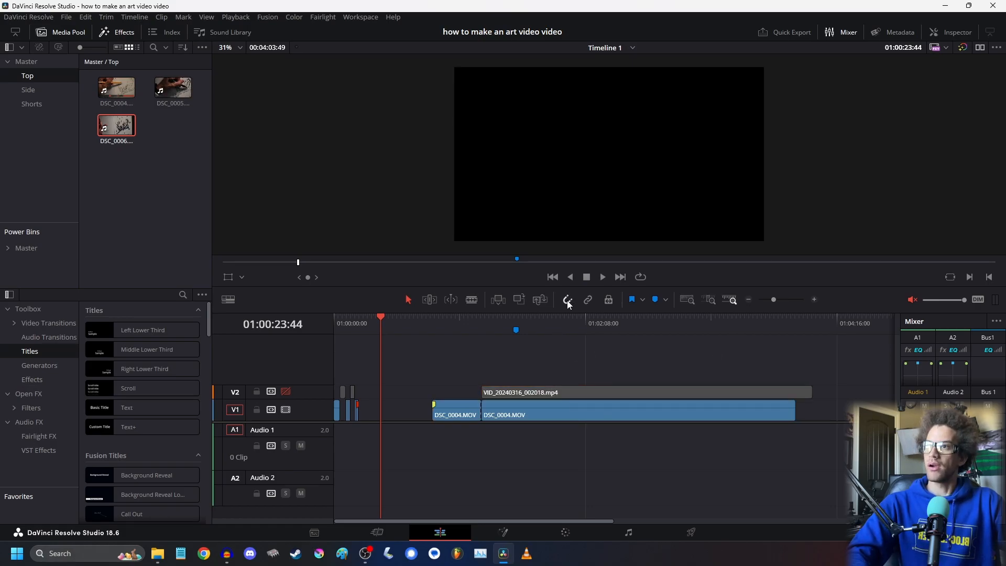
pyautogui.moveTo(424, 348)
pyautogui.mouseDown()
pyautogui.moveTo(577, 408)
pyautogui.moveTo(510, 409)
pyautogui.mouseUp()
# - Re-enable the V2 video track and play the assembled sequence from the start
pyautogui.moveTo(364, 318); pyautogui.dragTo(325, 325)
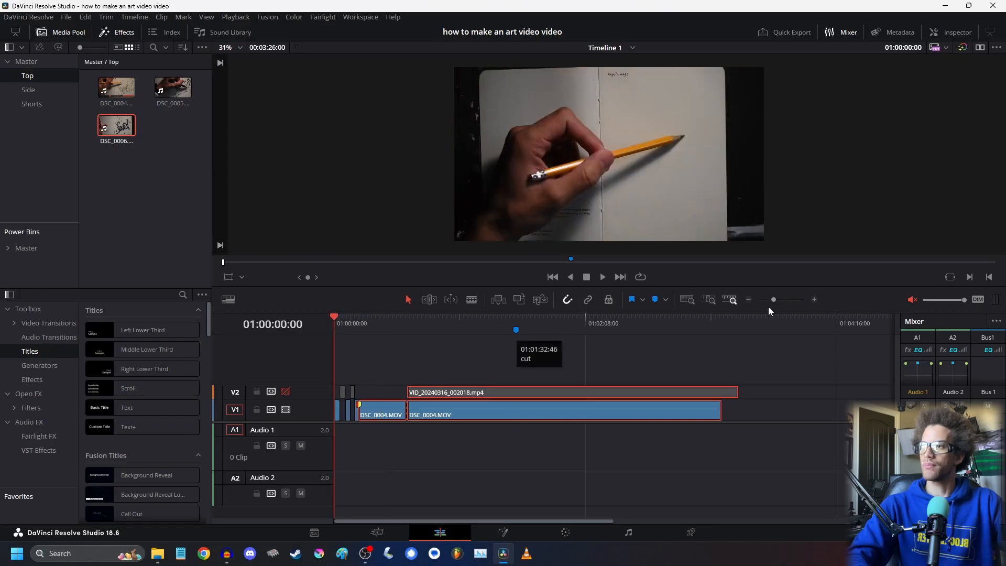
pyautogui.click(757, 408)
pyautogui.click(814, 299)
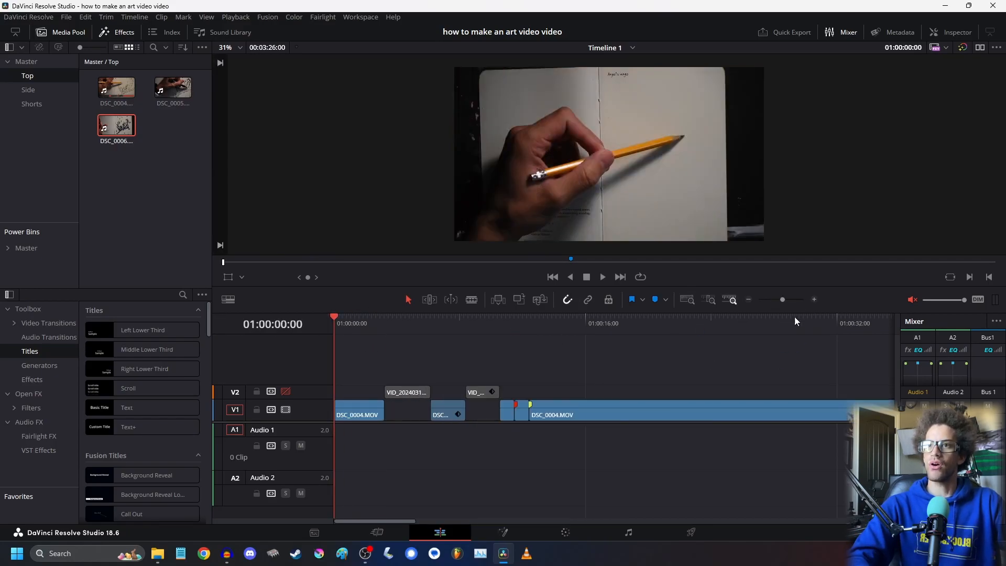
pyautogui.press('space')
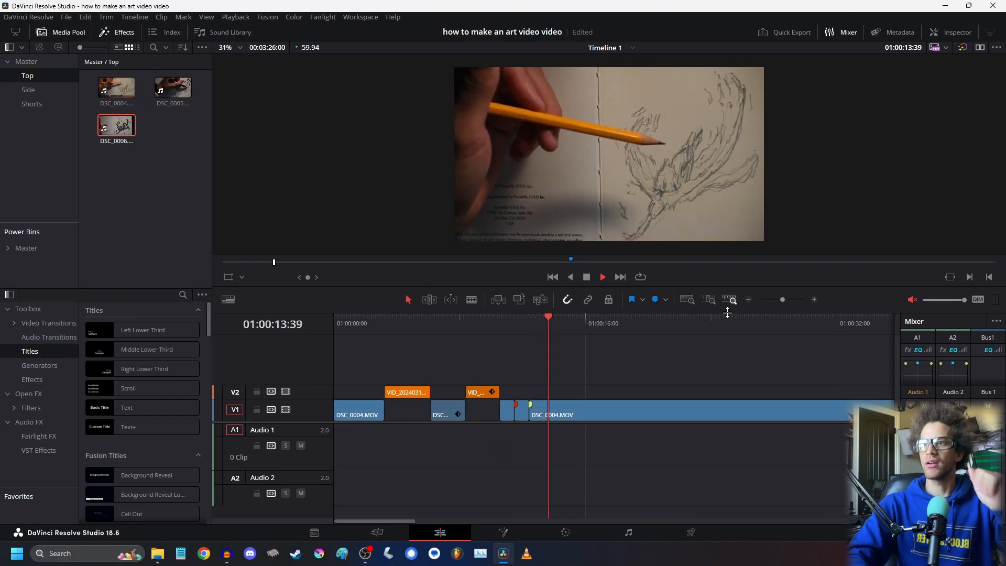
# - Show the retime controls on the short DSC_0004.MOV clip after the opening sequence and change its speed to 400%
pyautogui.click(748, 299)
pyautogui.click(450, 414)
pyautogui.hotkey('ctrl', 'r')
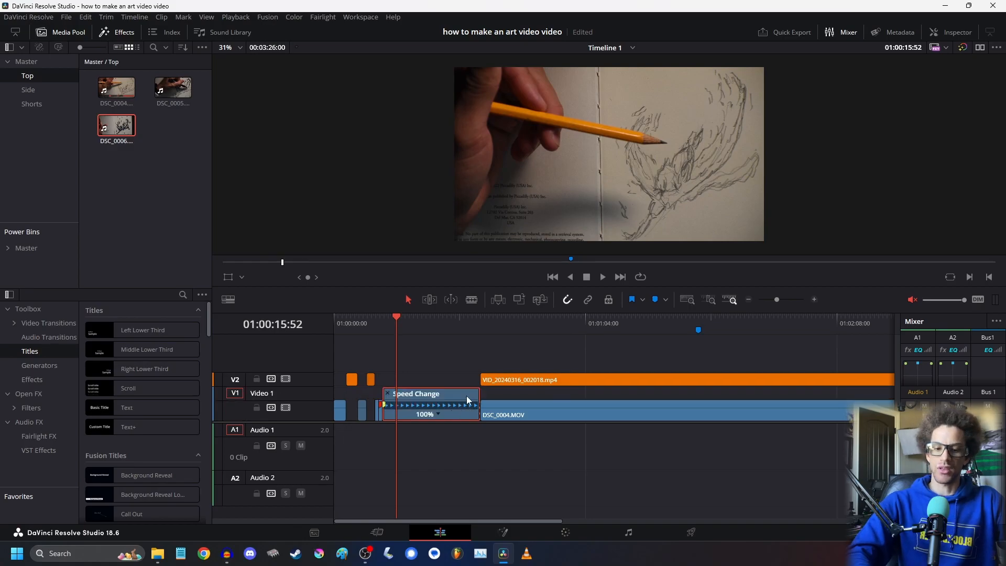
pyautogui.click(437, 414)
pyautogui.moveTo(390, 334); pyautogui.dragTo(479, 340)
pyautogui.click(438, 414)
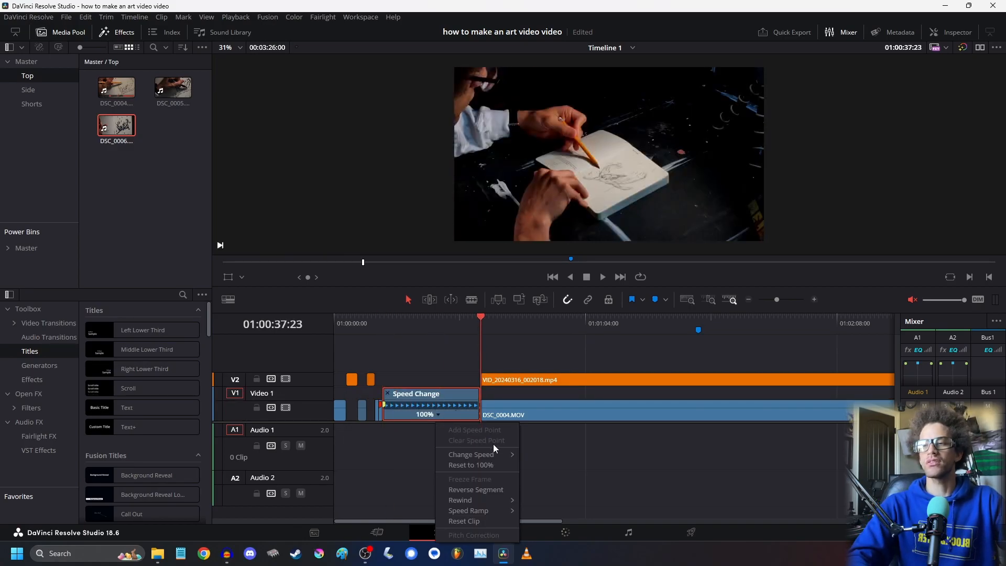
pyautogui.moveTo(496, 454)
pyautogui.click(569, 545)
pyautogui.moveTo(407, 322); pyautogui.dragTo(386, 326)
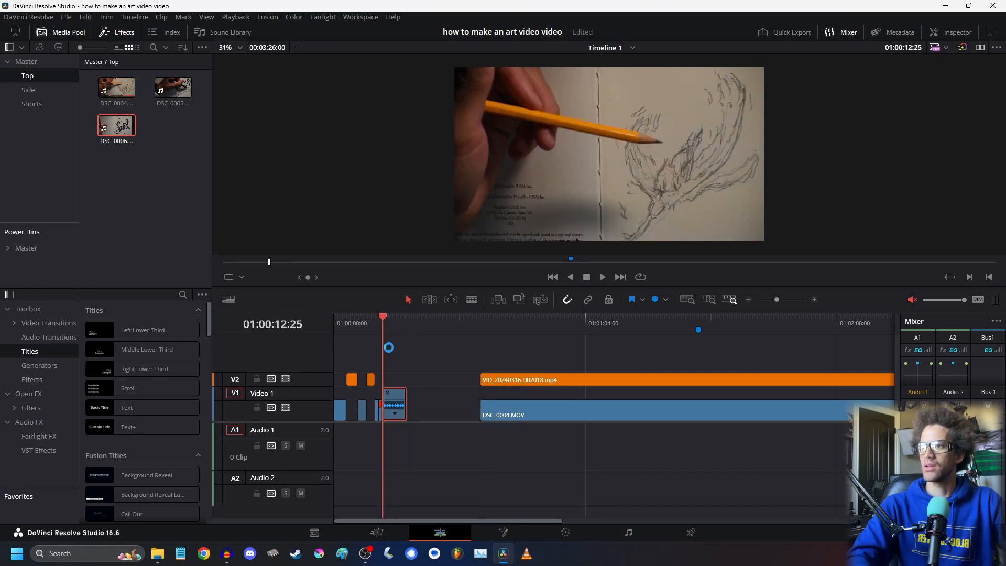
# - Raise the short DSC_0004.MOV clip's speed to 800% and move the following V1 and V2 clips against its end
pyautogui.click(397, 414)
pyautogui.moveTo(445, 454)
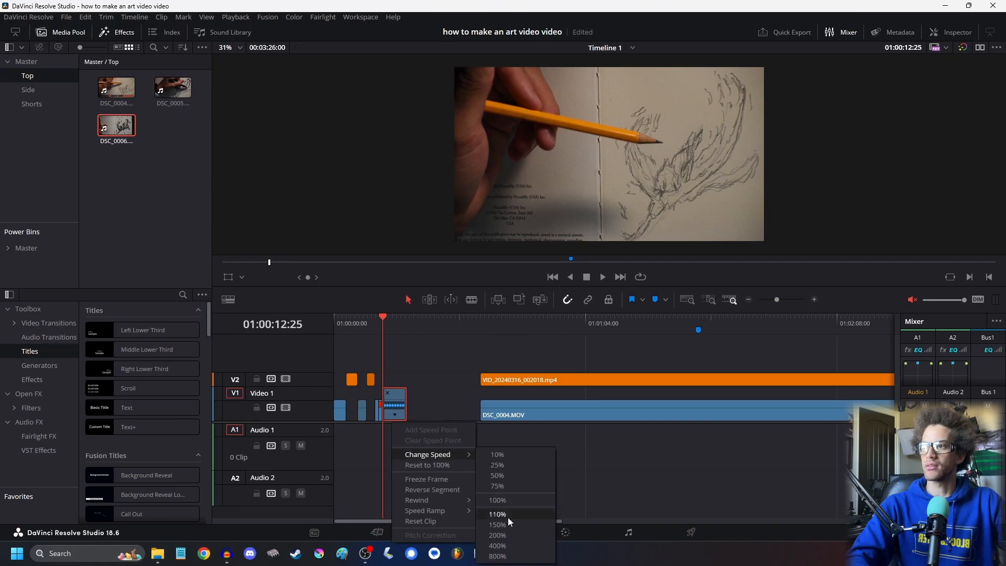
pyautogui.click(497, 556)
pyautogui.moveTo(452, 347); pyautogui.dragTo(508, 420)
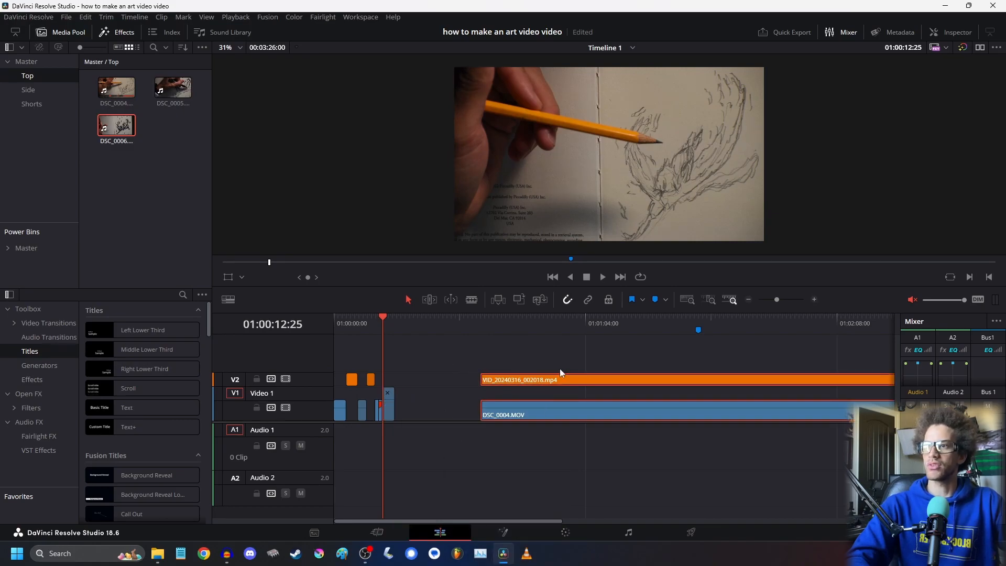
pyautogui.moveTo(595, 378); pyautogui.dragTo(511, 376)
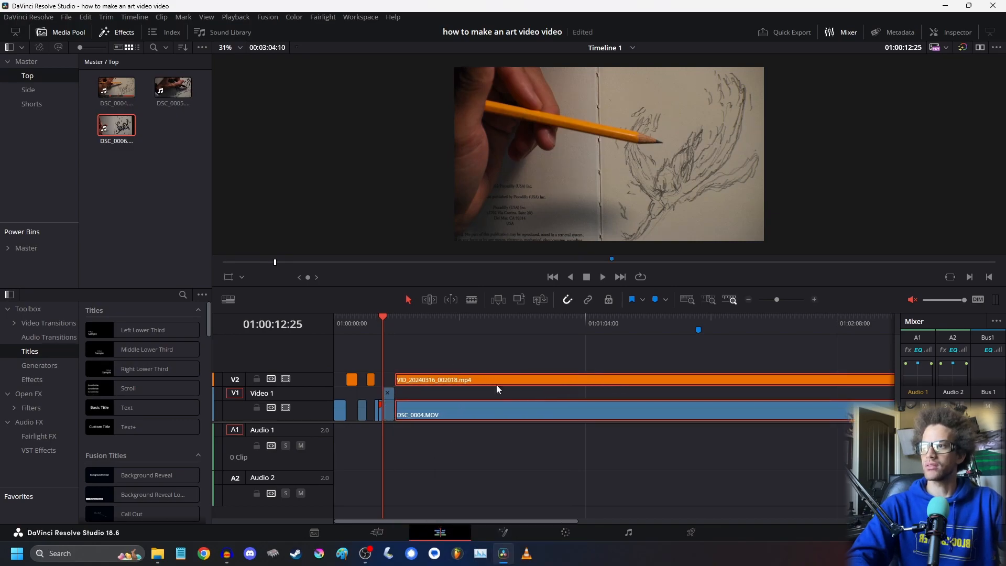
# - Play through the sped-up DSC_0004.MOV clip and its lead-in to find where the useful drawing action starts
pyautogui.click(813, 299)
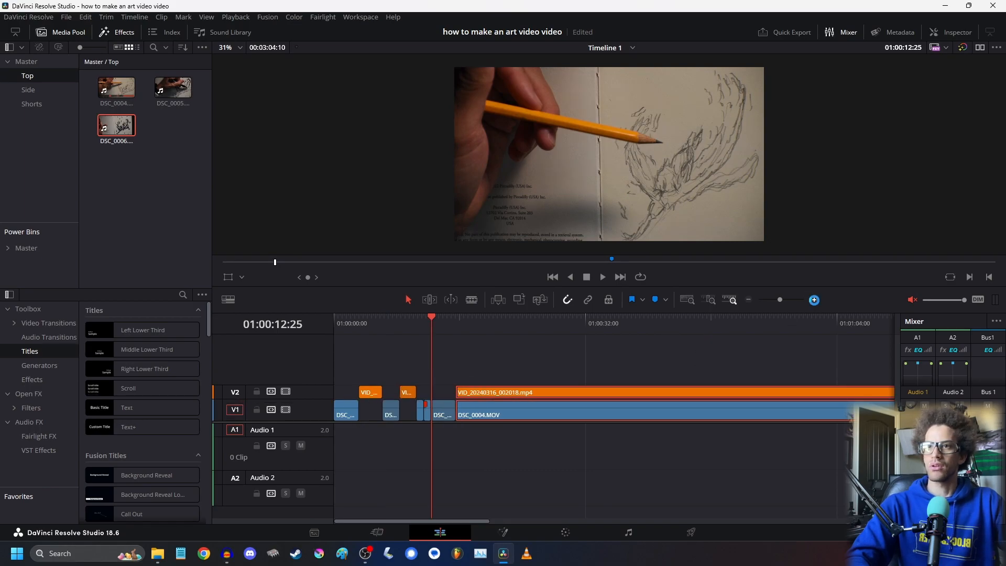
pyautogui.moveTo(487, 322); pyautogui.dragTo(451, 322)
pyautogui.press('space')
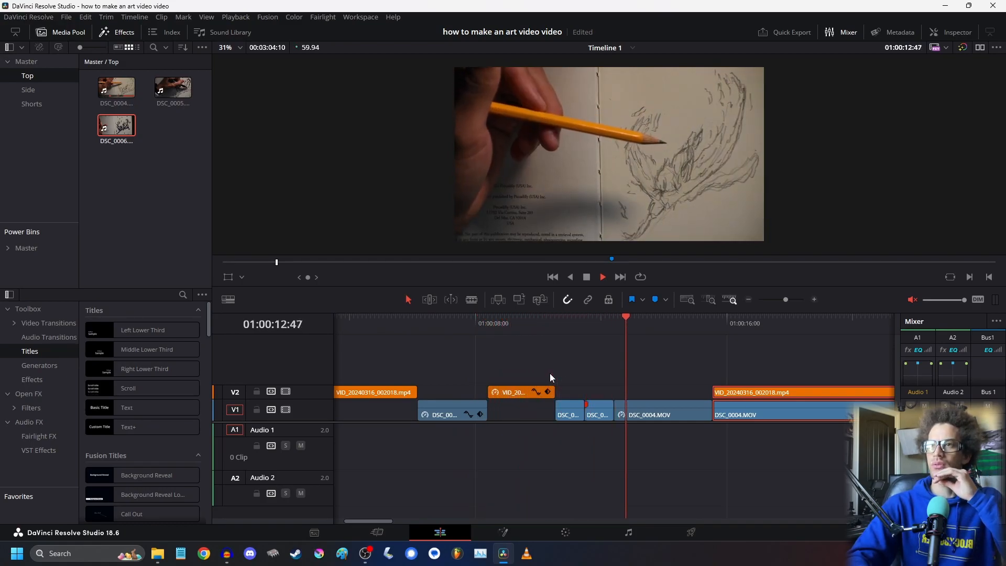
pyautogui.press('space')
pyautogui.click(572, 324)
pyautogui.press('space')
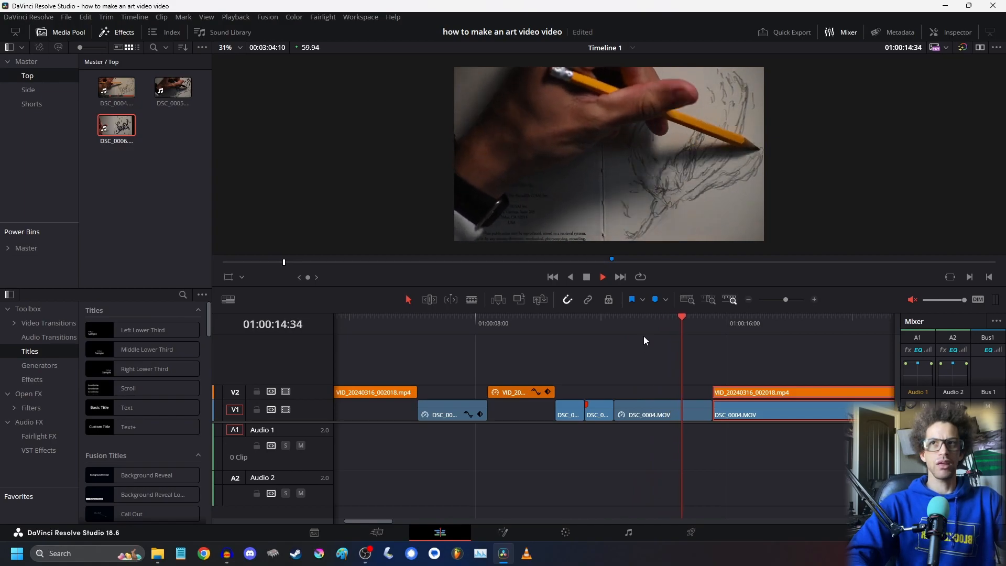
pyautogui.click(562, 328)
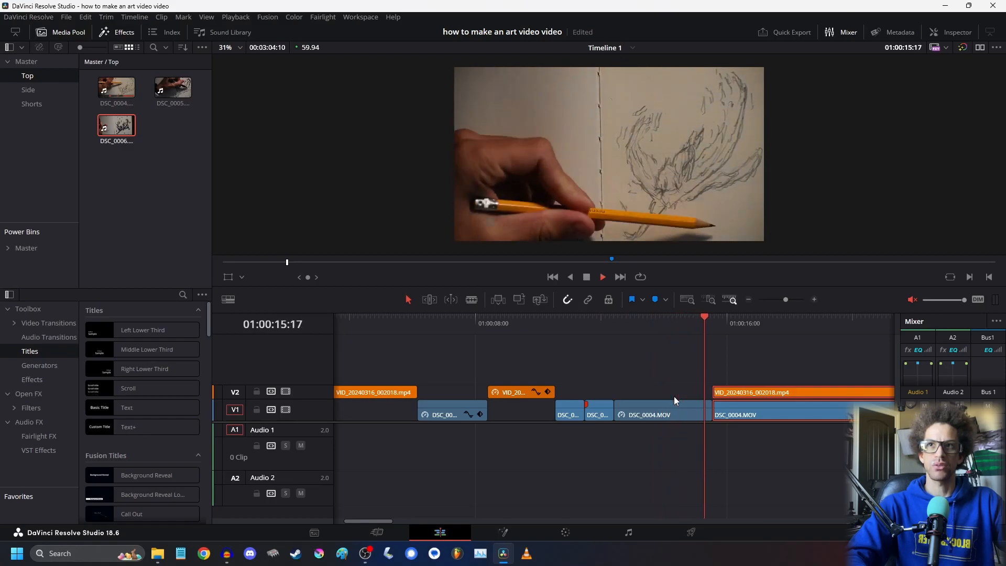
pyautogui.moveTo(655, 323)
pyautogui.mouseDown()
pyautogui.moveTo(666, 328)
pyautogui.moveTo(646, 332)
pyautogui.moveTo(653, 337)
pyautogui.mouseUp()
pyautogui.press('space')
pyautogui.press('space')
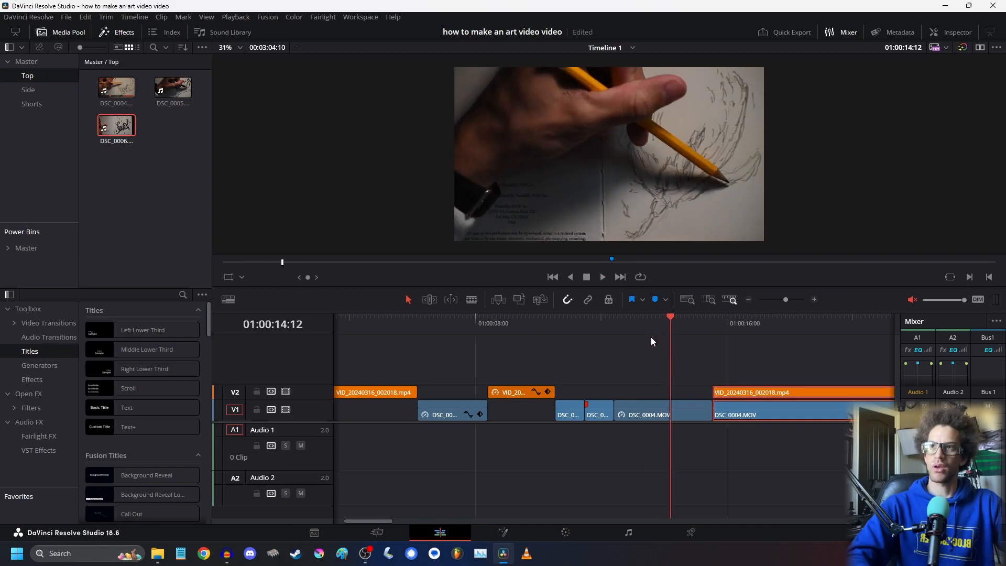
# - Split the sped-up DSC_0004.MOV clip at about 01:00:13:50 and ripple-delete the section before the cut
pyautogui.click(659, 321)
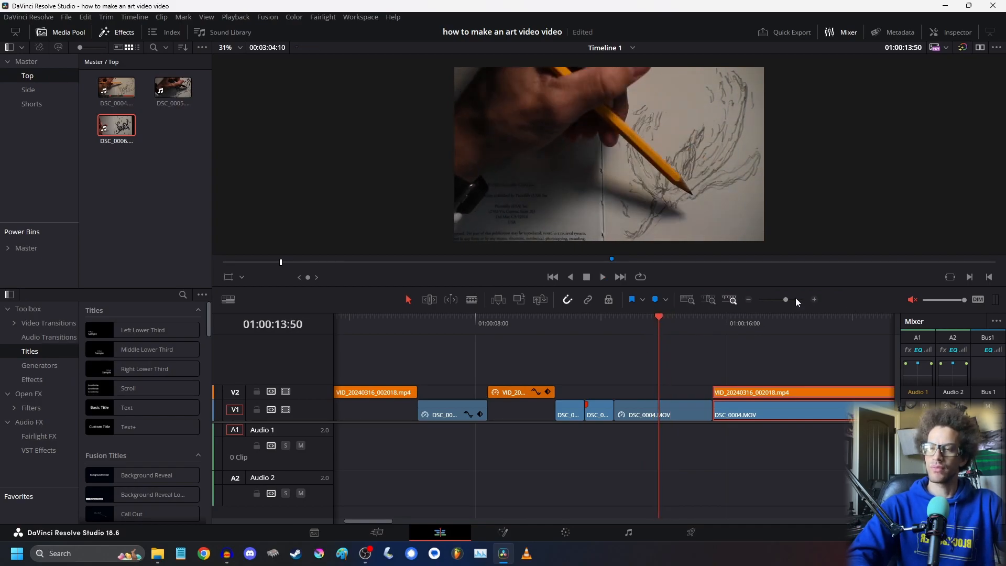
pyautogui.click(814, 299)
pyautogui.moveTo(572, 322); pyautogui.dragTo(550, 483)
pyautogui.hotkey('ctrl', 'b')
pyautogui.press('Delete')
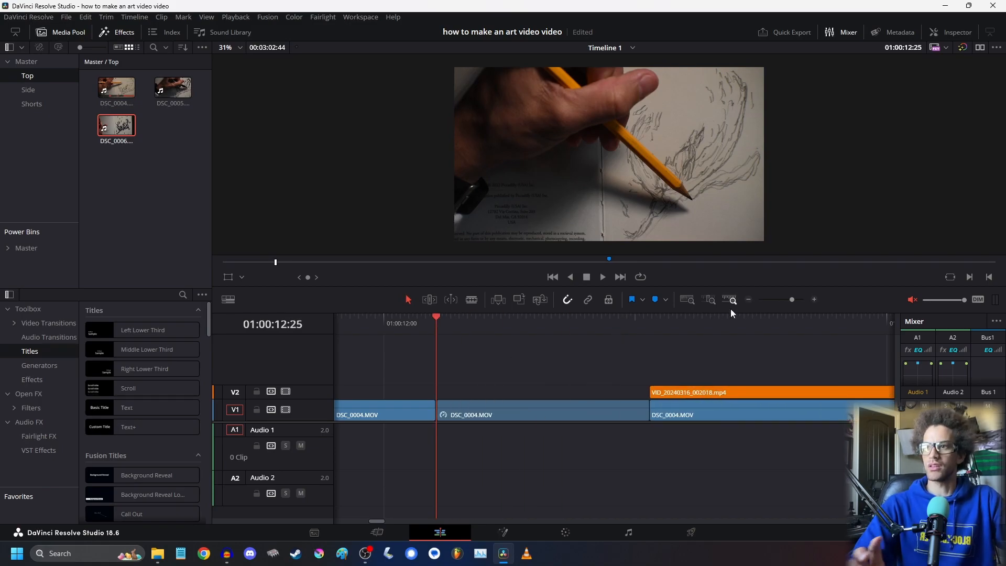
# - Play the trimmed transition and delete the long DSC_0004.MOV clip on V1 beneath the VID_20240316_002018.mp4 clip
pyautogui.click(748, 300)
pyautogui.click(505, 325)
pyautogui.press('space')
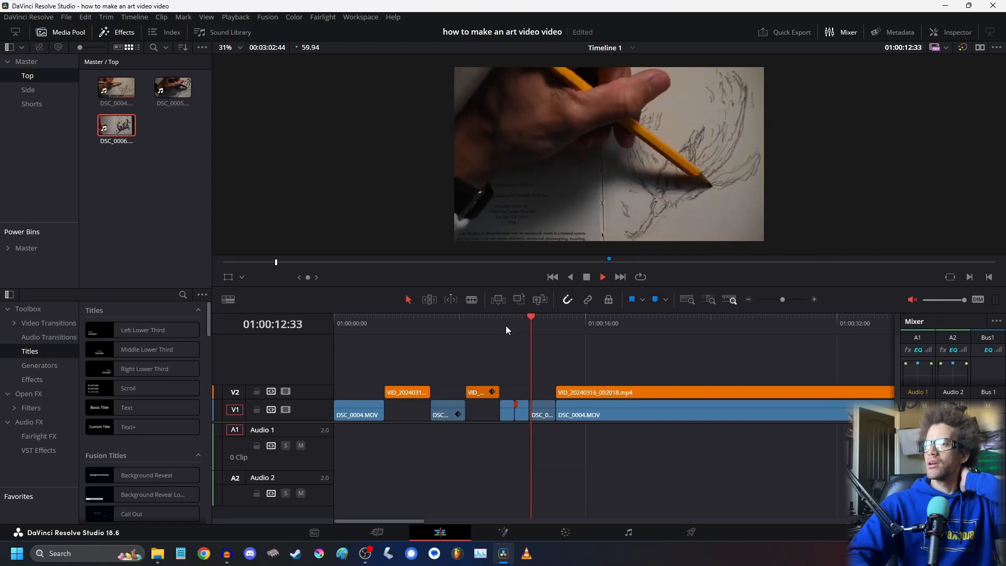
pyautogui.press('space')
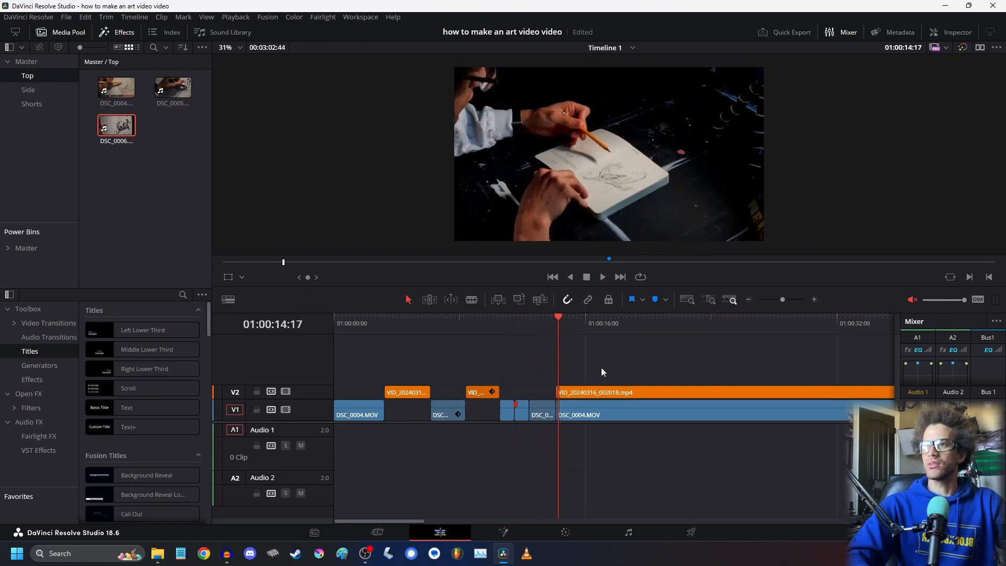
pyautogui.press('Delete')
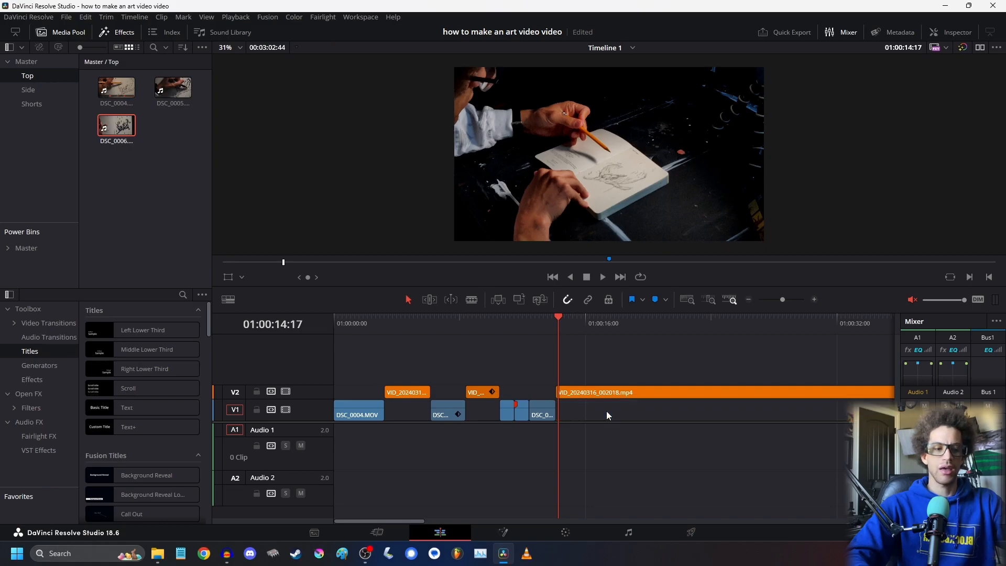
# - Split the long V2 clip at 01:01:08:20 and delete the section before the cut
pyautogui.click(748, 299)
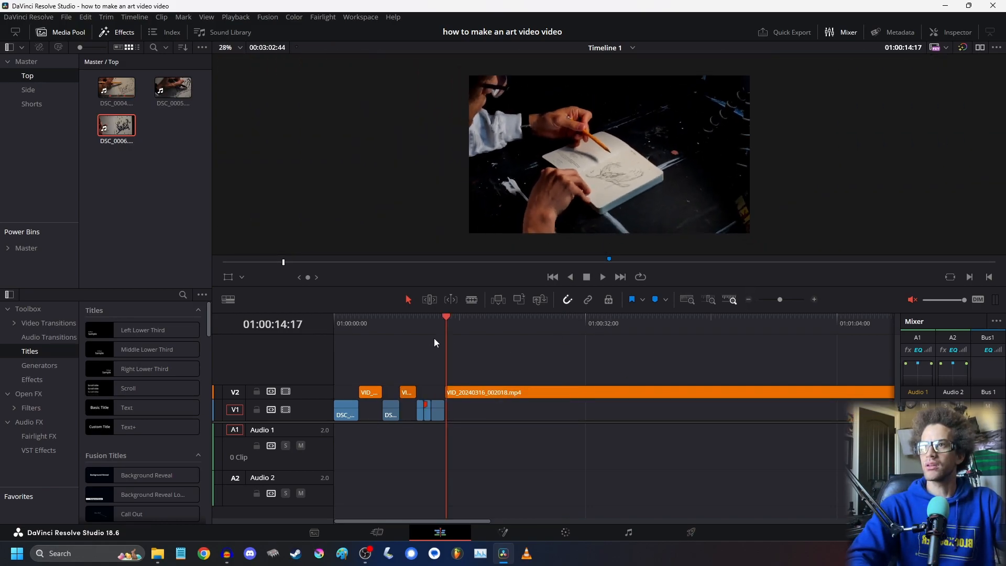
pyautogui.moveTo(466, 322); pyautogui.dragTo(871, 429)
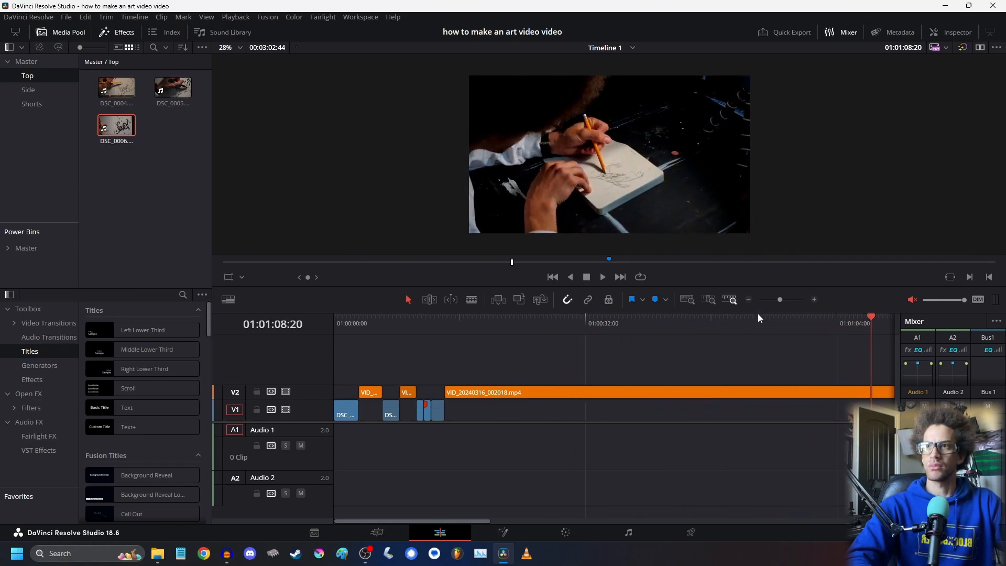
pyautogui.click(749, 300)
pyautogui.hotkey('ctrl', 'b')
pyautogui.click(503, 394)
pyautogui.press('BackSpace')
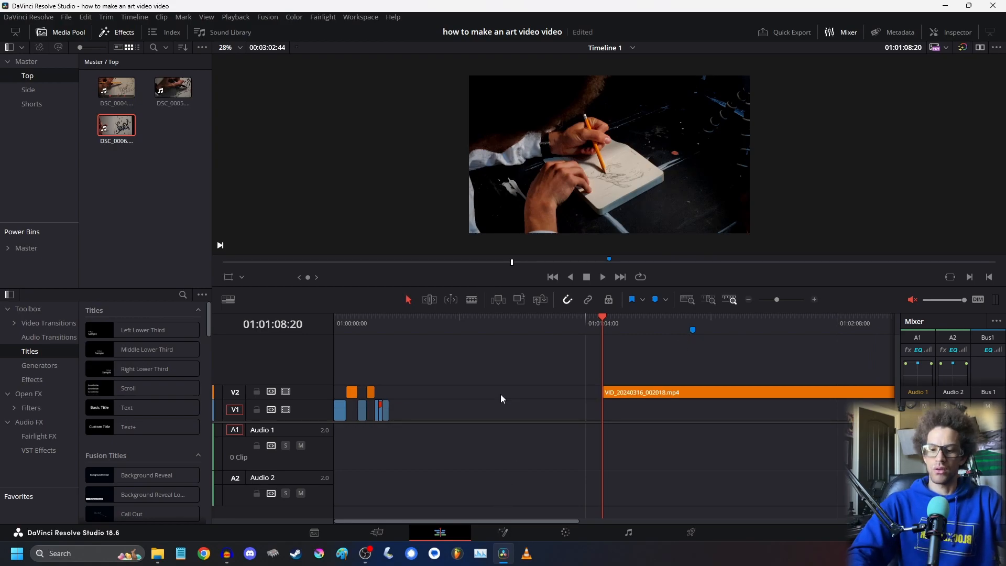
# - Split the remaining V2 clip at 01:02:03:20 and delete the section after the cut
pyautogui.moveTo(460, 521); pyautogui.dragTo(537, 523)
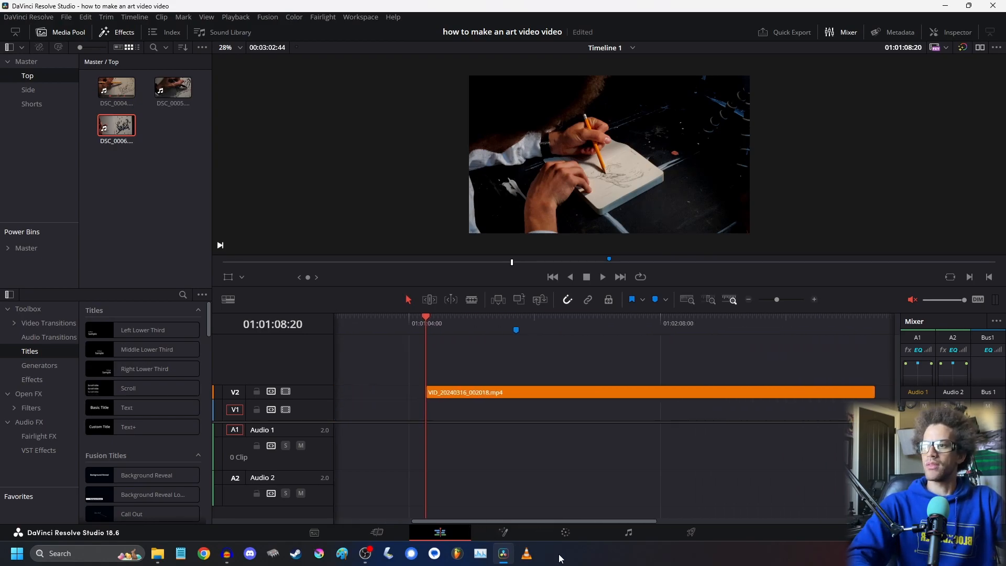
pyautogui.moveTo(560, 559); pyautogui.dragTo(561, 557)
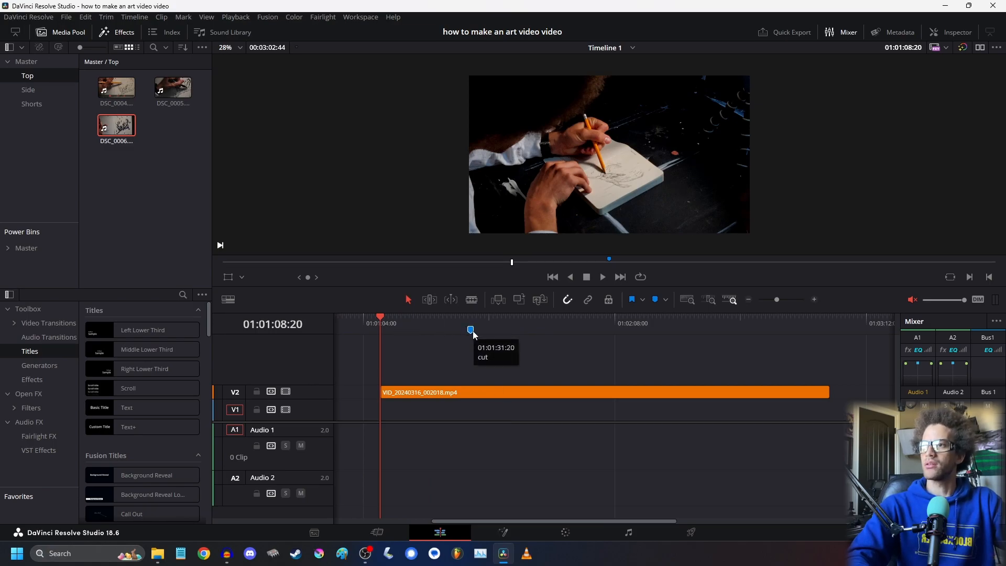
pyautogui.moveTo(394, 323); pyautogui.dragTo(596, 401)
pyautogui.hotkey('ctrl', 'b')
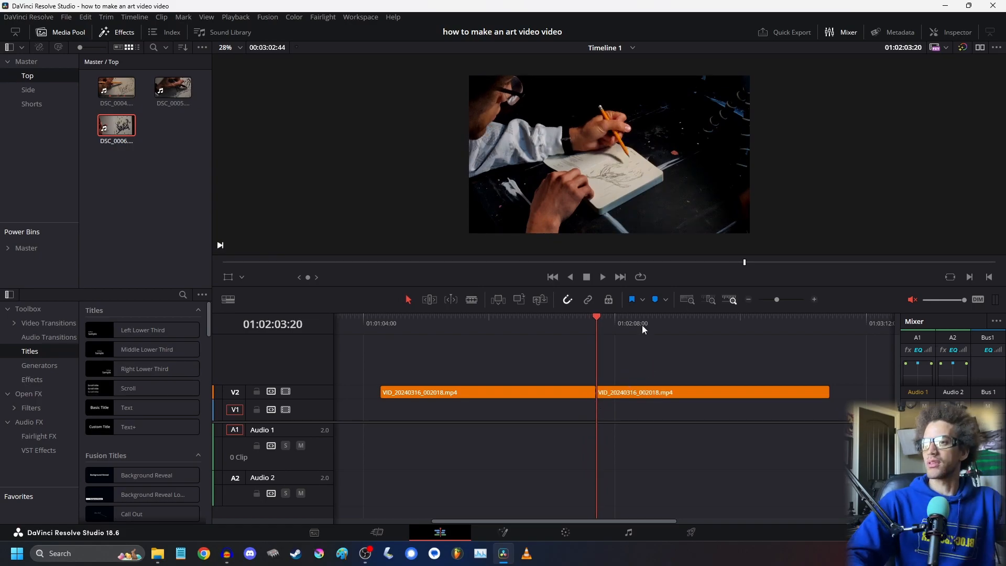
pyautogui.moveTo(616, 325); pyautogui.dragTo(823, 393)
pyautogui.click(777, 394)
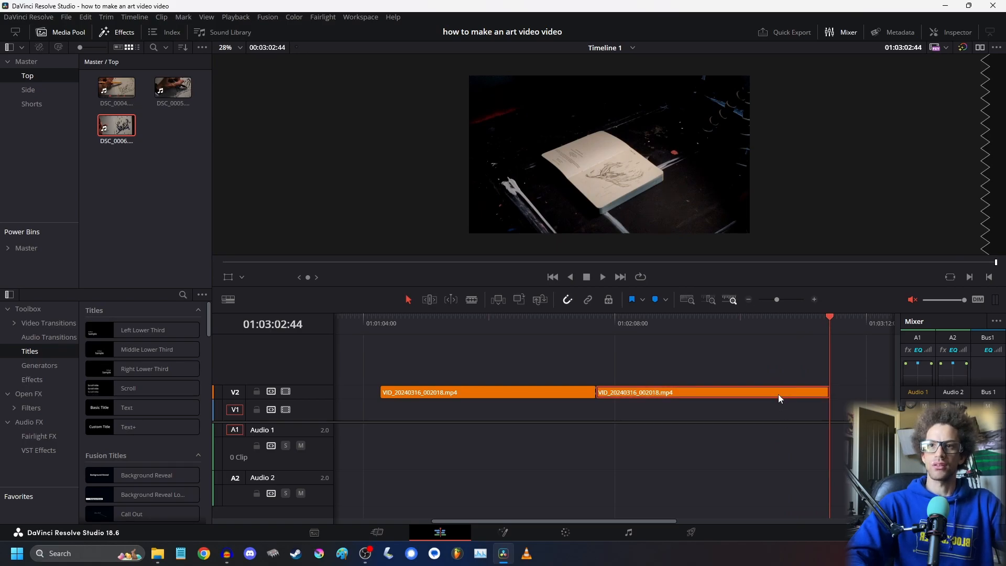
pyautogui.press('Delete')
# - Move the remaining VID_20240316_002018.mp4 clip directly after the opening sequence and play the timeline from the start
pyautogui.moveTo(558, 522); pyautogui.dragTo(445, 521)
pyautogui.moveTo(611, 390); pyautogui.dragTo(415, 396)
pyautogui.press('Home')
pyautogui.press('space')
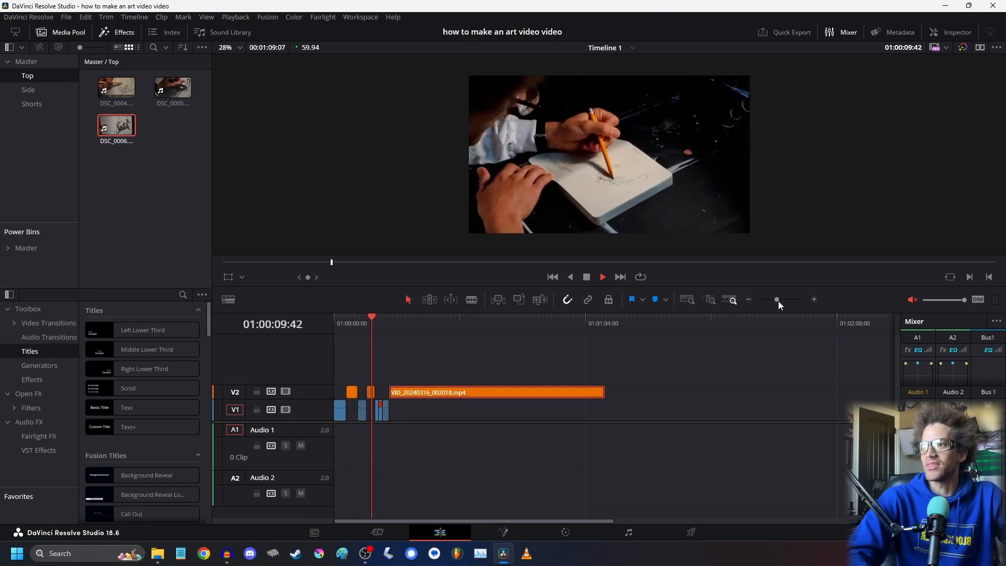
pyautogui.click(814, 299)
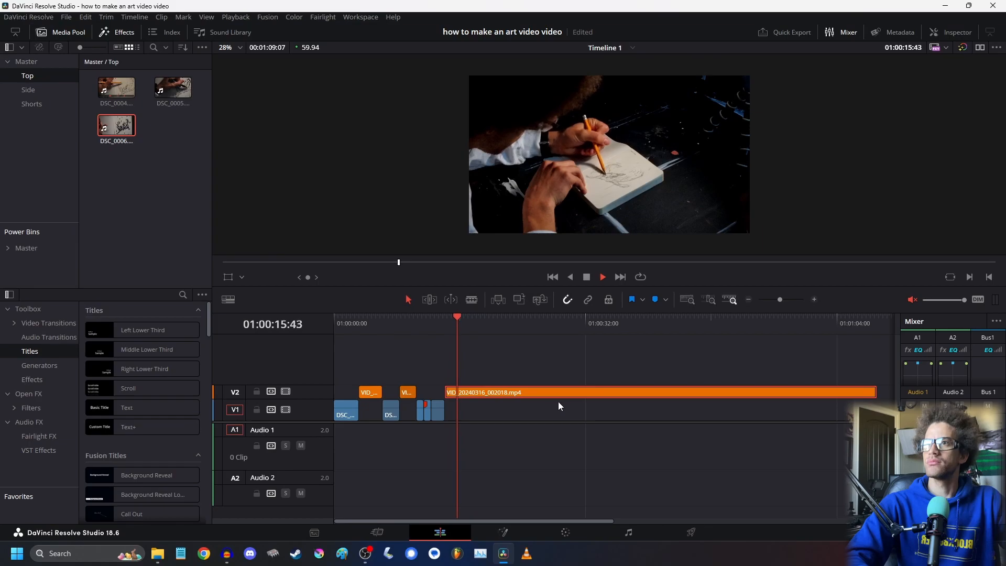
pyautogui.press('space')
# - Scrub and replay the final VID_20240316_002018.mp4 clip from its start to judge its pacing
pyautogui.click(444, 321)
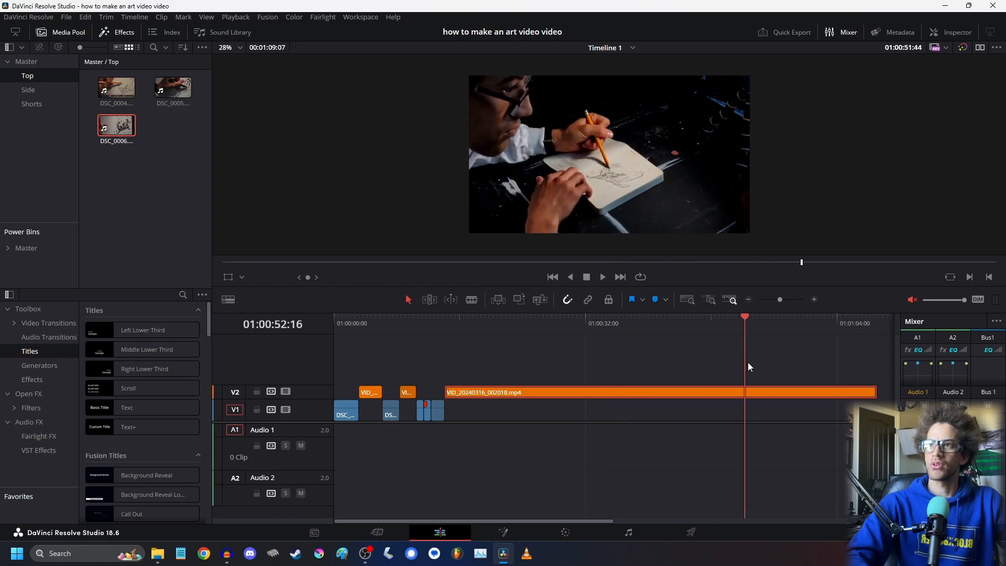
pyautogui.moveTo(828, 392); pyautogui.dragTo(531, 383)
pyautogui.moveTo(683, 400); pyautogui.dragTo(463, 396)
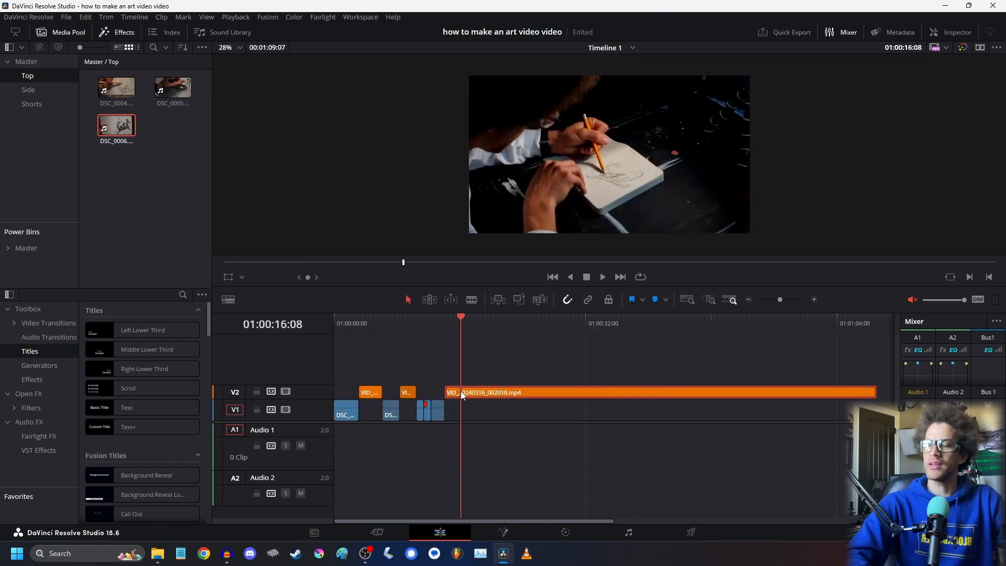
pyautogui.click(444, 321)
pyautogui.press('space')
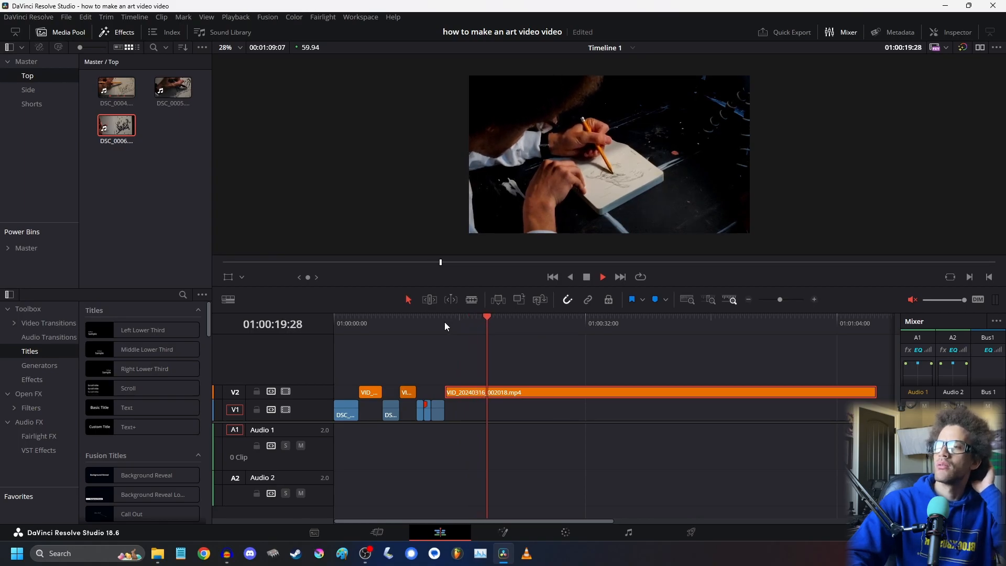
pyautogui.moveTo(577, 320); pyautogui.dragTo(459, 332)
pyautogui.press('space')
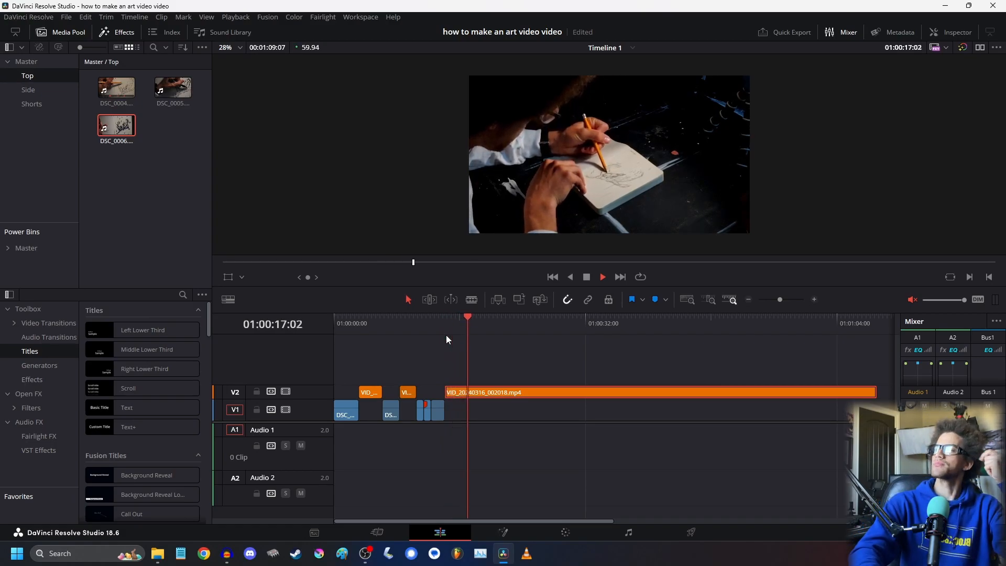
pyautogui.press('space')
pyautogui.press('space')
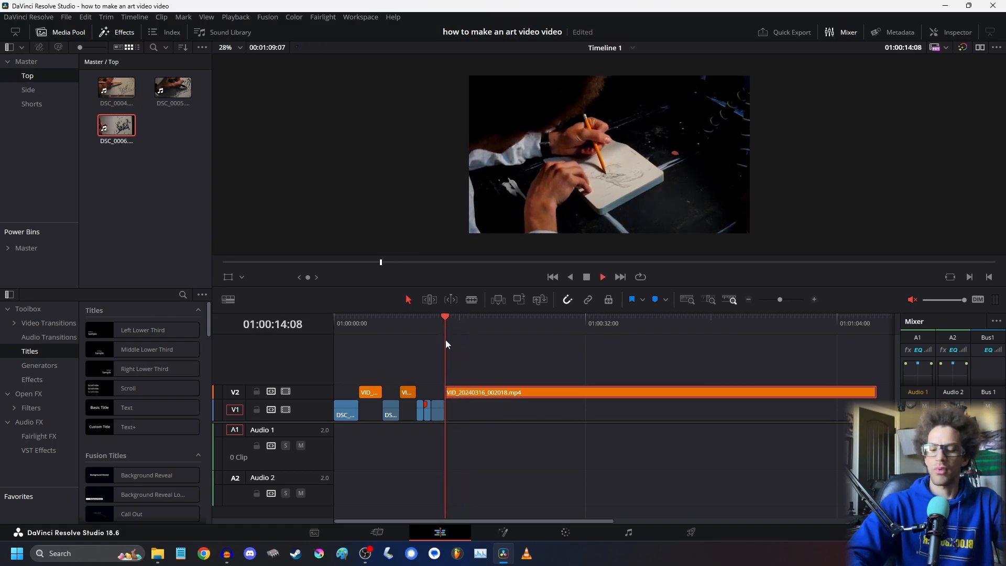
pyautogui.press('space')
pyautogui.press('space')
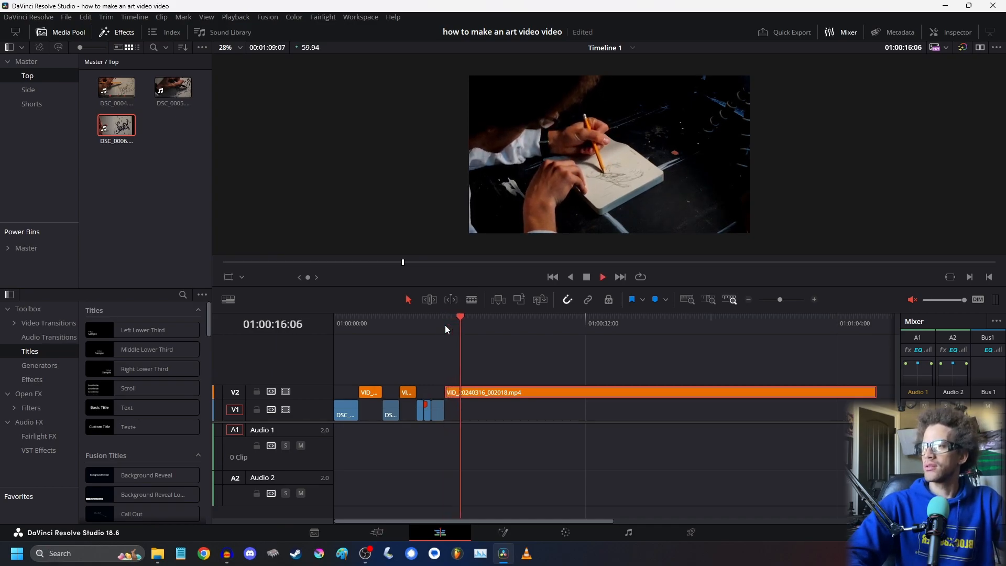
# - Speed up the long VID_20240316_002018.mp4 clip on V2 to 1310% with retime controls so it ends at 01:00:18:19
pyautogui.press('space')
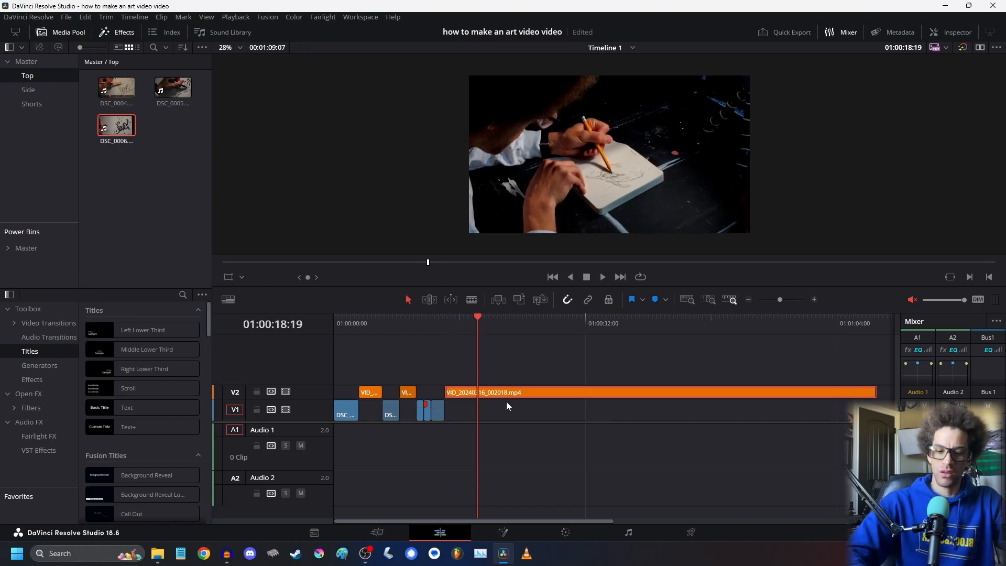
pyautogui.hotkey('ctrl', 'r')
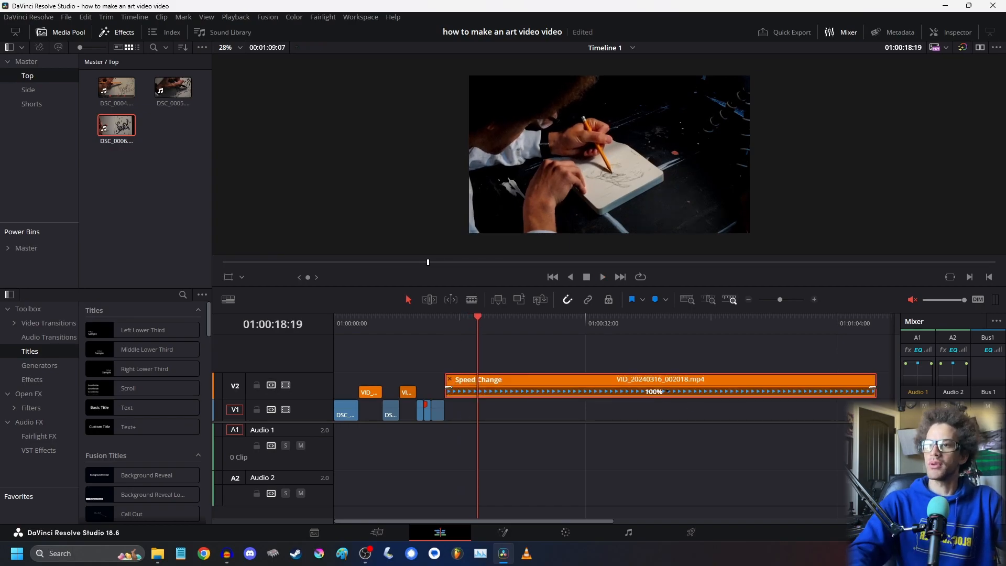
pyautogui.moveTo(873, 375); pyautogui.dragTo(475, 377)
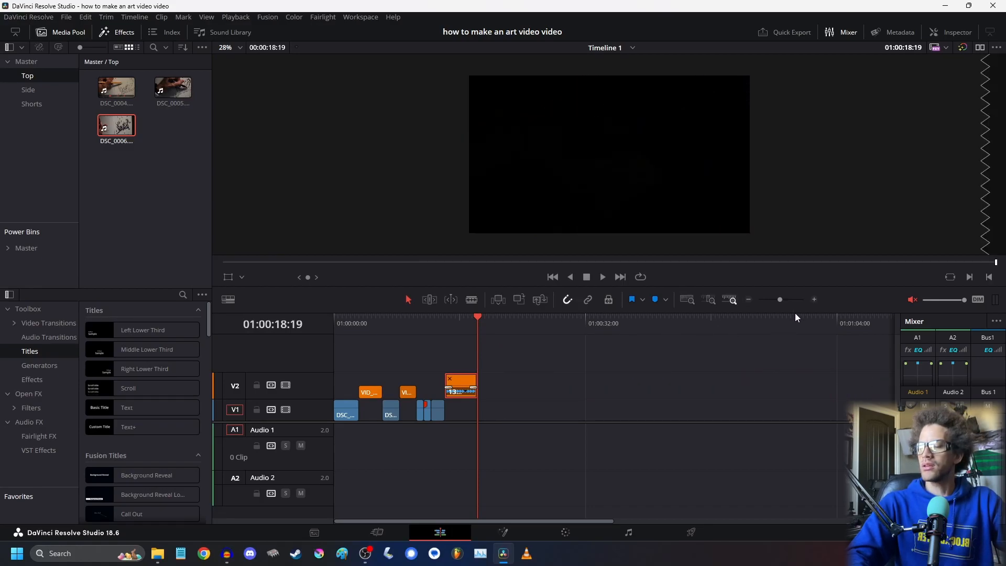
pyautogui.click(814, 300)
pyautogui.click(814, 299)
pyautogui.click(814, 300)
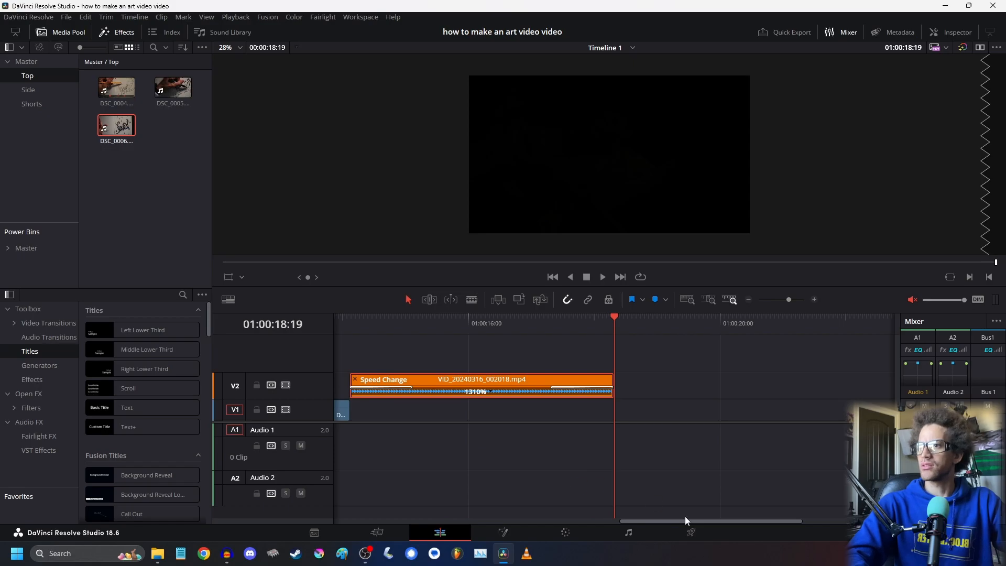
pyautogui.moveTo(685, 520); pyautogui.dragTo(636, 519)
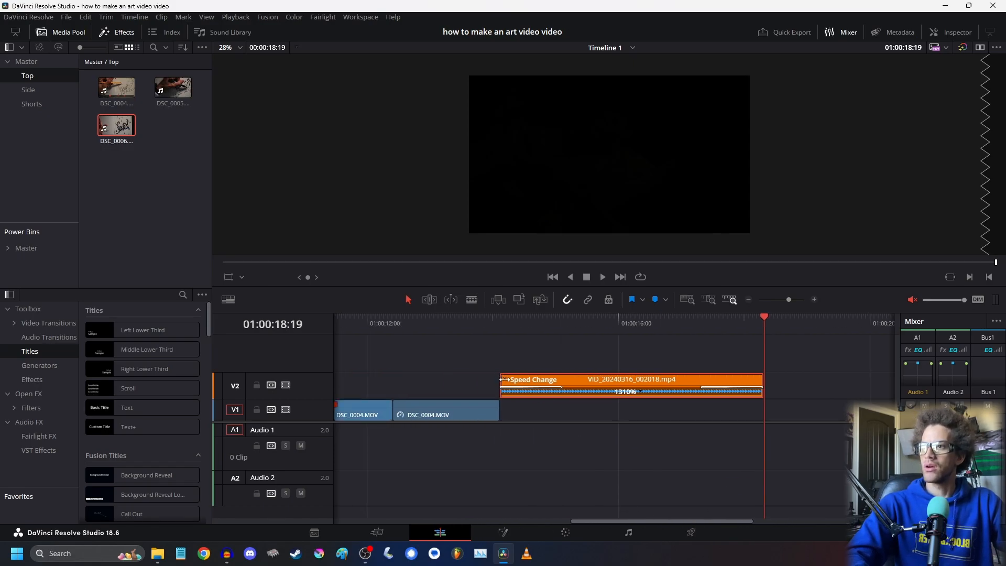
pyautogui.click(480, 355)
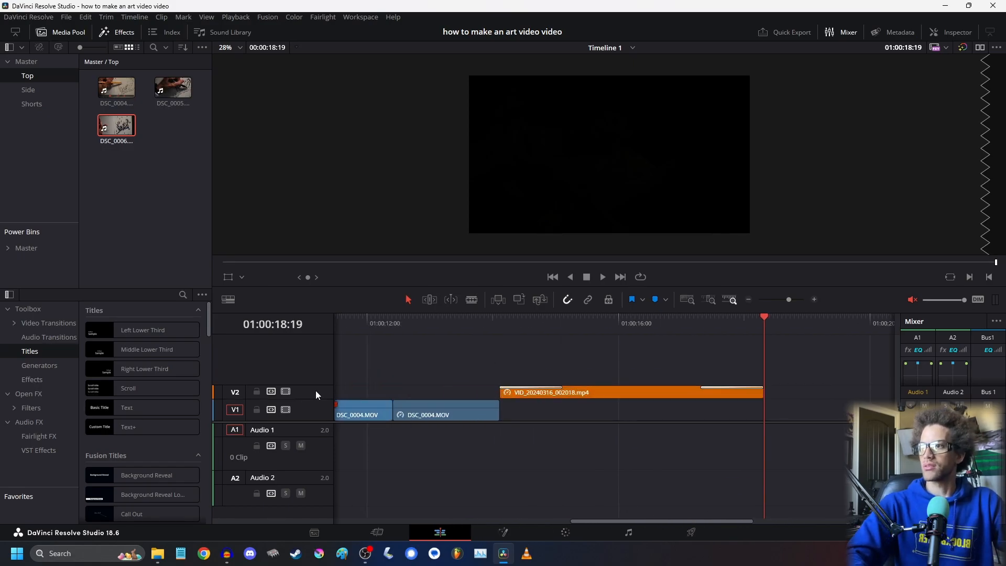
# - Make the V2 track taller and remove the Cross Dissolve transitions from both ends of the sped-up clip
pyautogui.moveTo(315, 381)
pyautogui.mouseDown()
pyautogui.moveTo(316, 353)
pyautogui.moveTo(319, 371)
pyautogui.mouseUp()
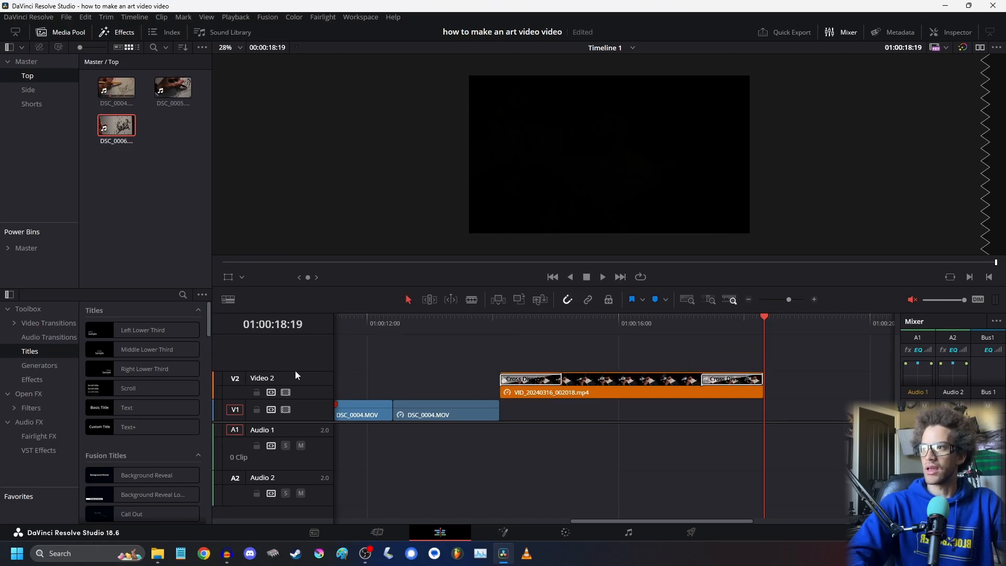
pyautogui.moveTo(291, 371); pyautogui.dragTo(328, 367)
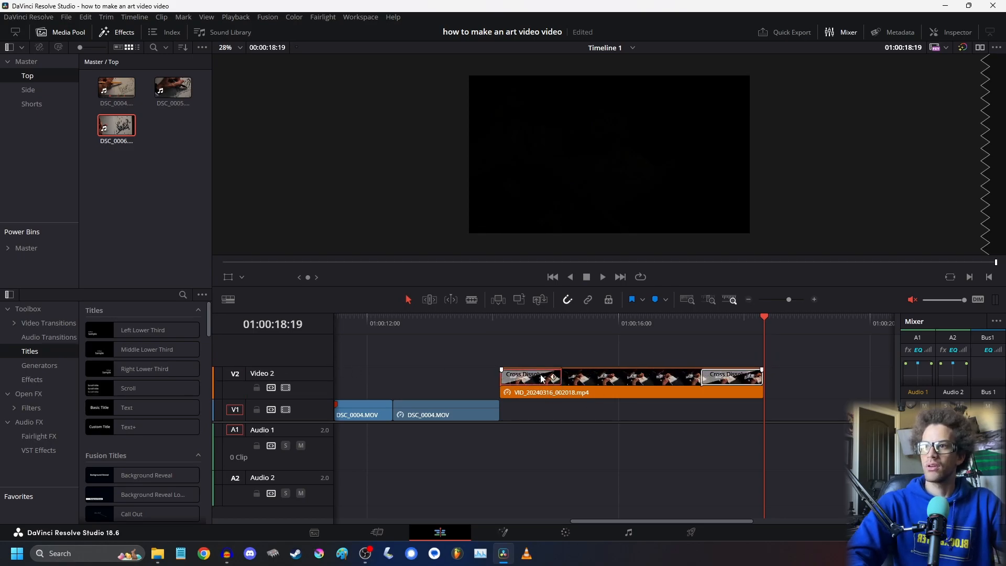
pyautogui.click(441, 316)
pyautogui.press('space')
pyautogui.press('space')
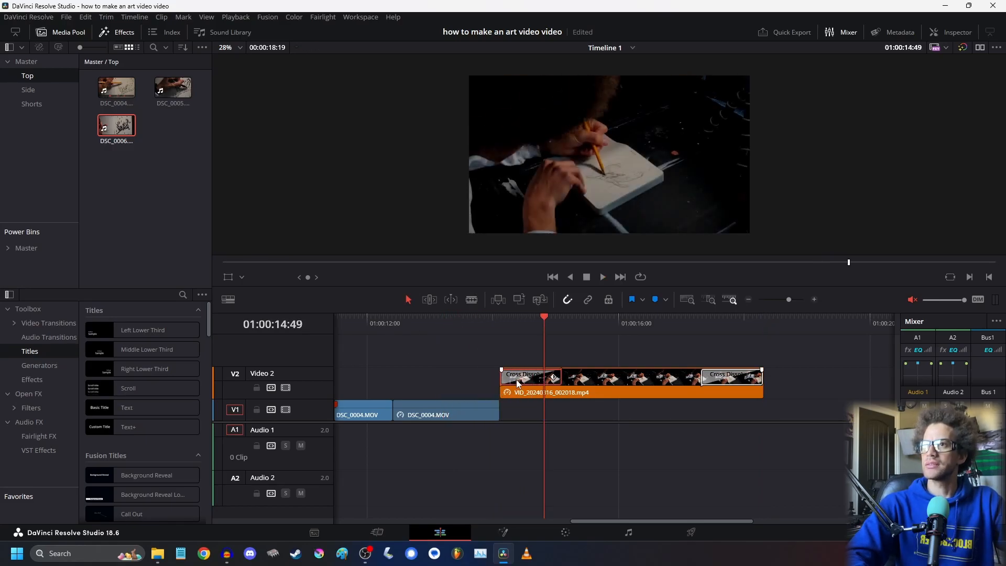
pyautogui.press('Delete')
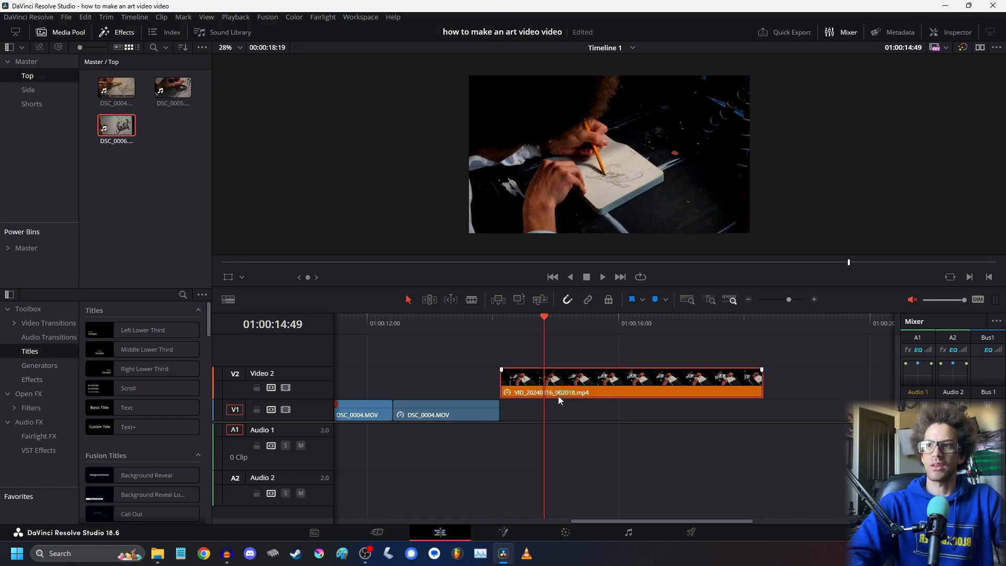
# - Play the sped-up VID_20240316_002018.mp4 clip through from just before its start, returning the playhead to the cut at 01:00:14:07
pyautogui.moveTo(558, 395)
pyautogui.mouseDown()
pyautogui.moveTo(558, 416)
pyautogui.moveTo(556, 403)
pyautogui.mouseUp()
pyautogui.click(451, 326)
pyautogui.press('space')
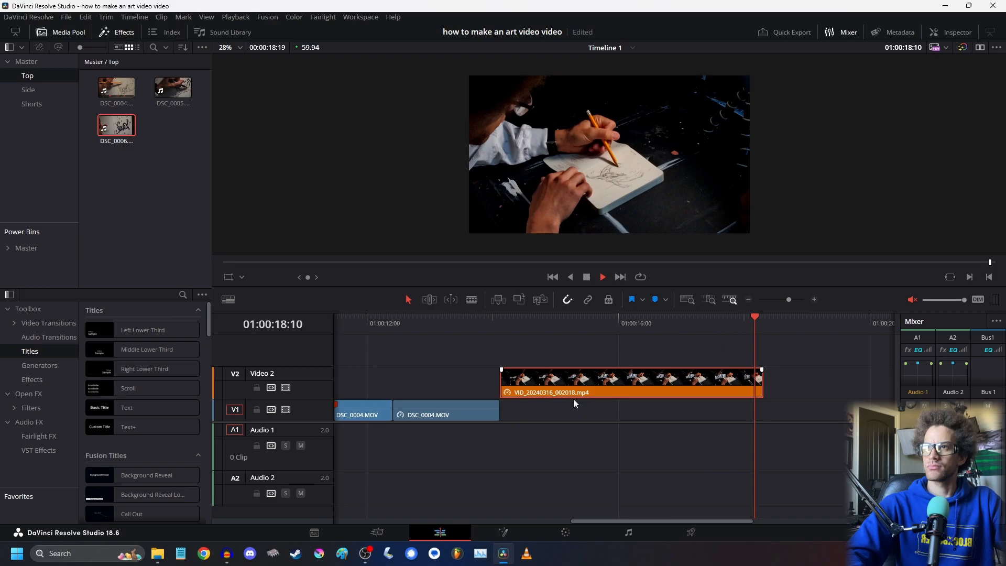
pyautogui.click(502, 318)
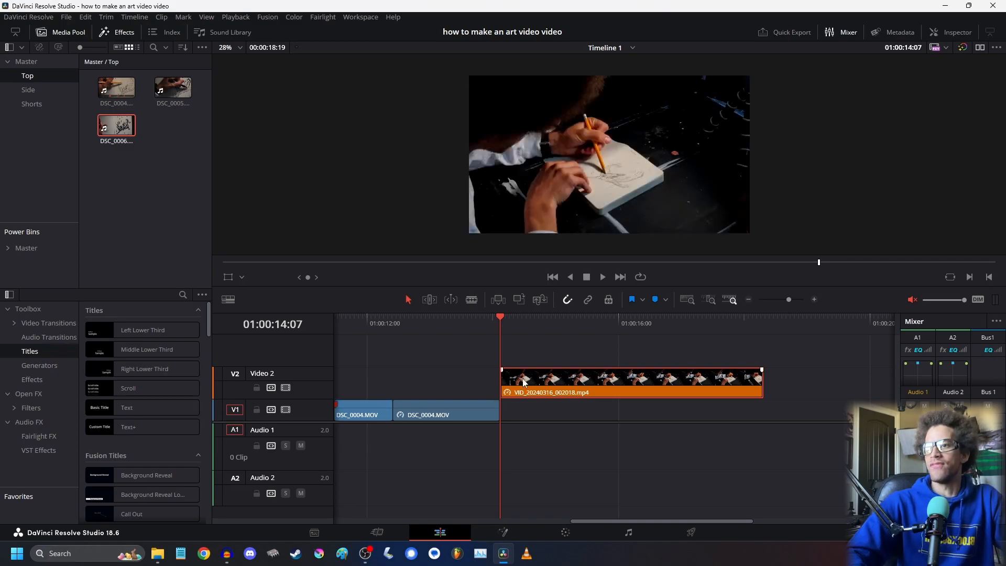
# - Look through the effects toolbox categories, including video and audio transitions, titles, generators and effects
pyautogui.click(27, 310)
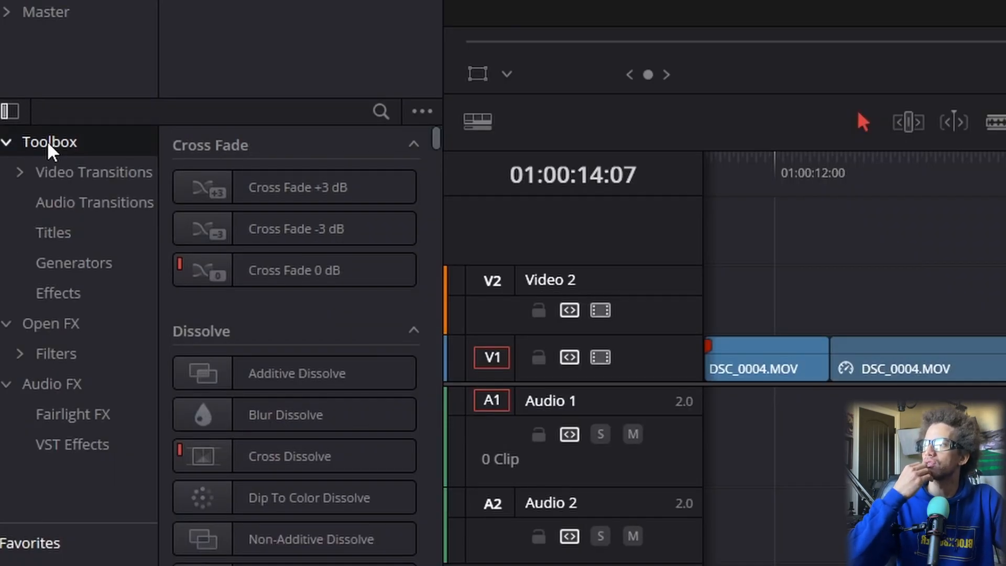
pyautogui.click(6, 141)
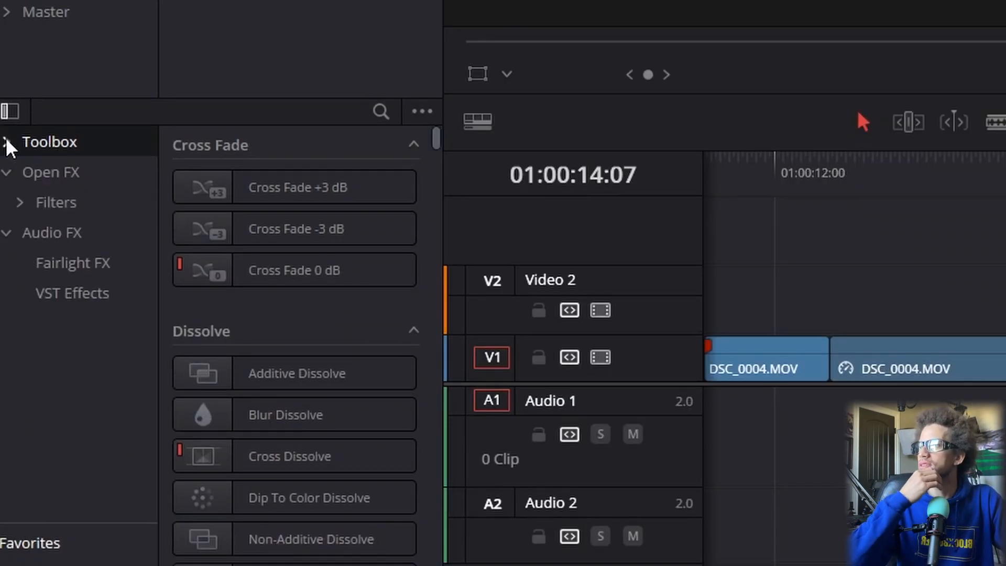
pyautogui.click(7, 145)
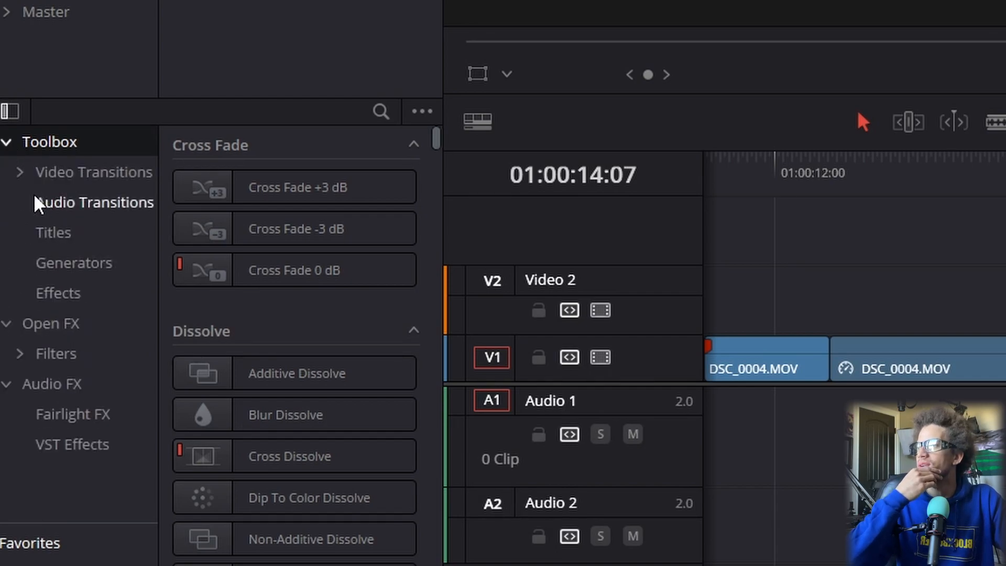
pyautogui.click(59, 176)
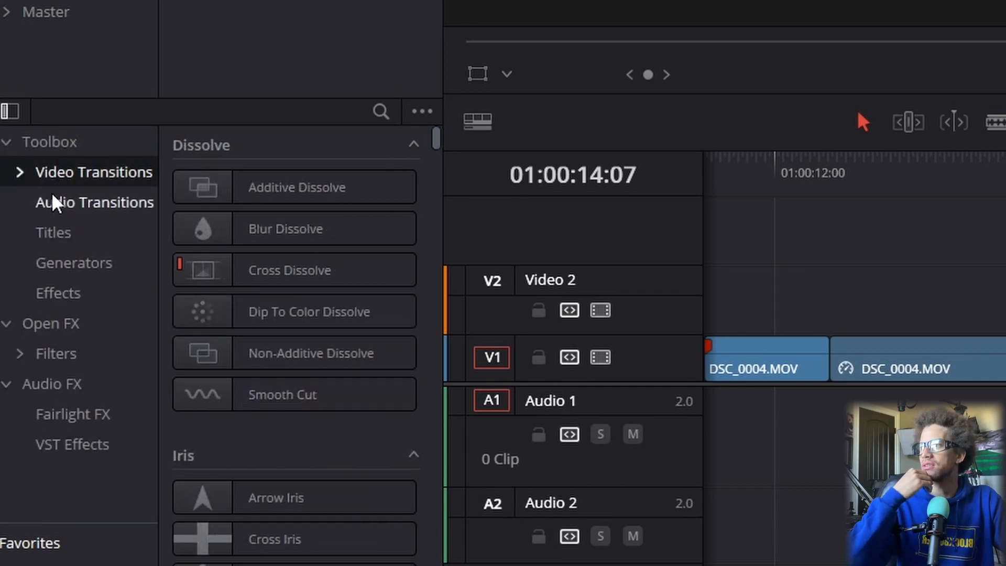
pyautogui.click(75, 209)
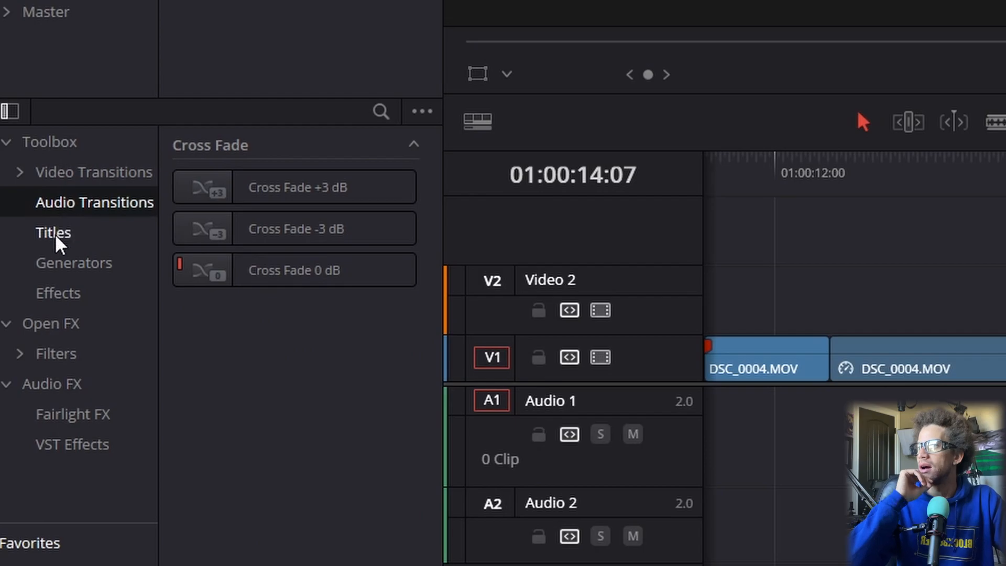
pyautogui.click(56, 237)
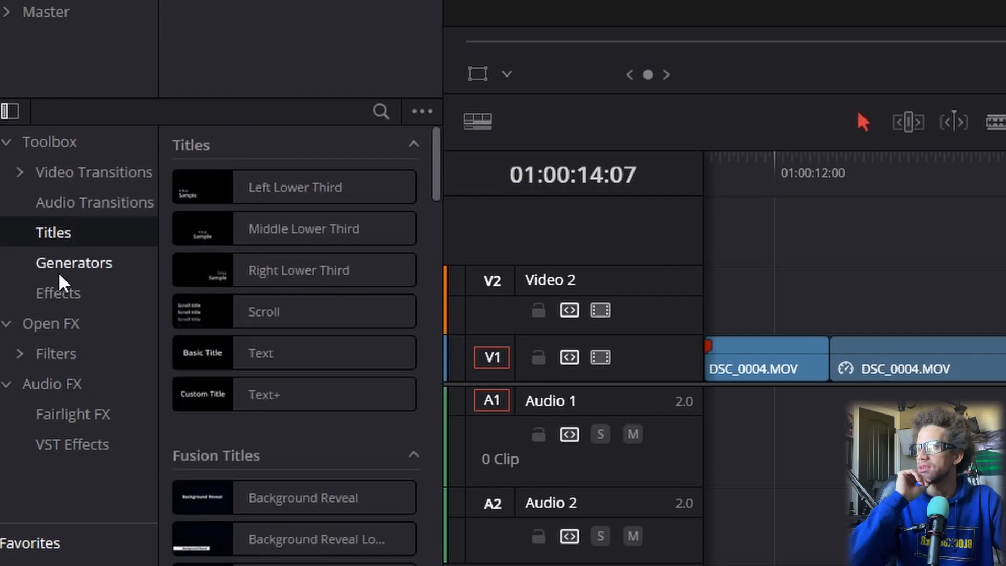
pyautogui.click(60, 267)
pyautogui.click(62, 295)
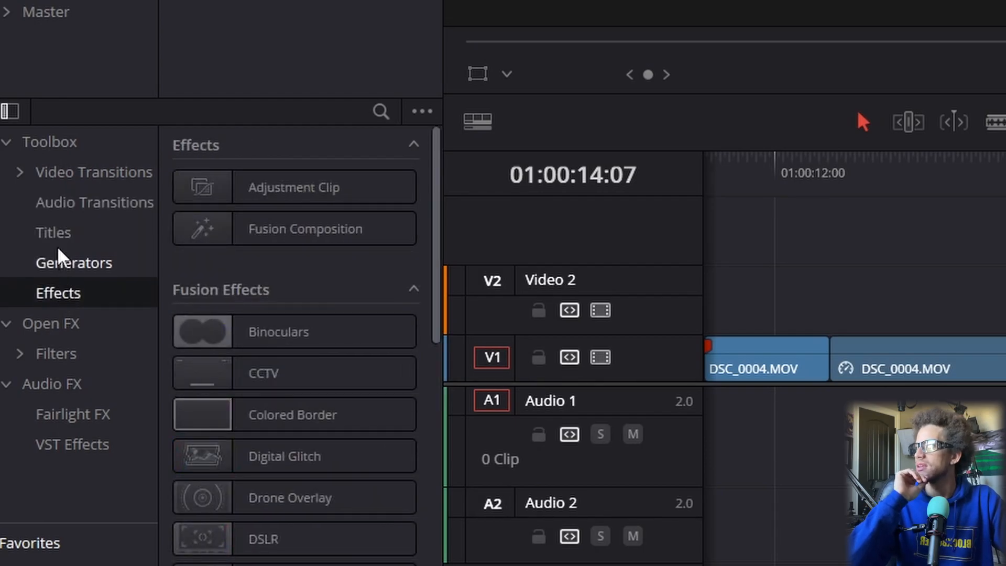
pyautogui.click(73, 242)
pyautogui.click(69, 264)
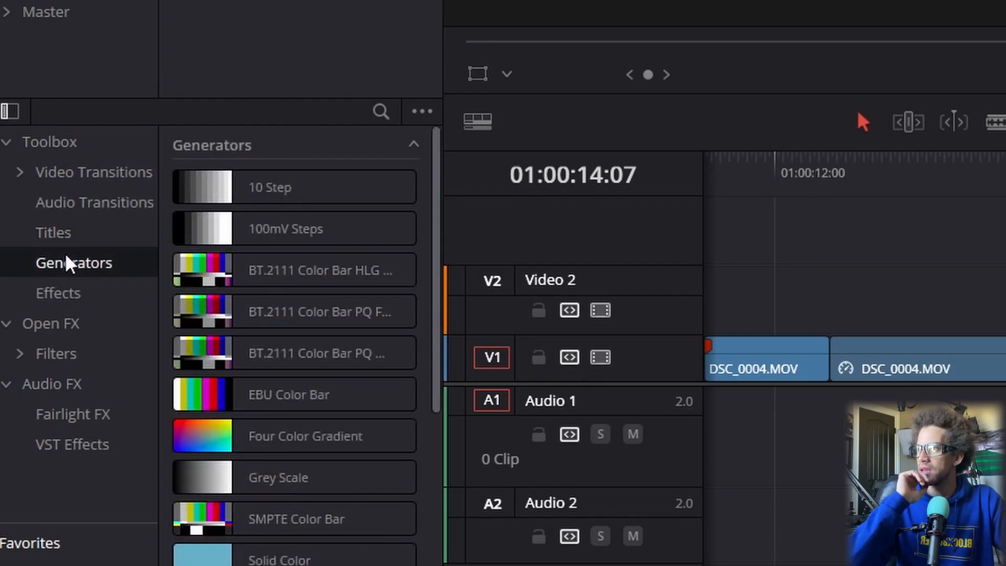
pyautogui.scroll(-6, 265, 278)
pyautogui.scroll(6, 298, 398)
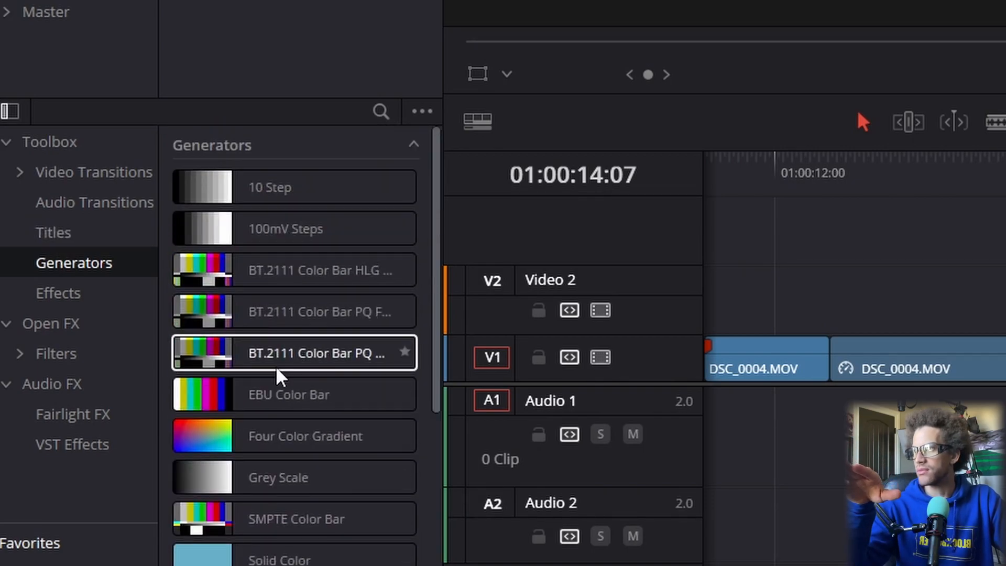
pyautogui.click(63, 292)
pyautogui.scroll(-10, 304, 276)
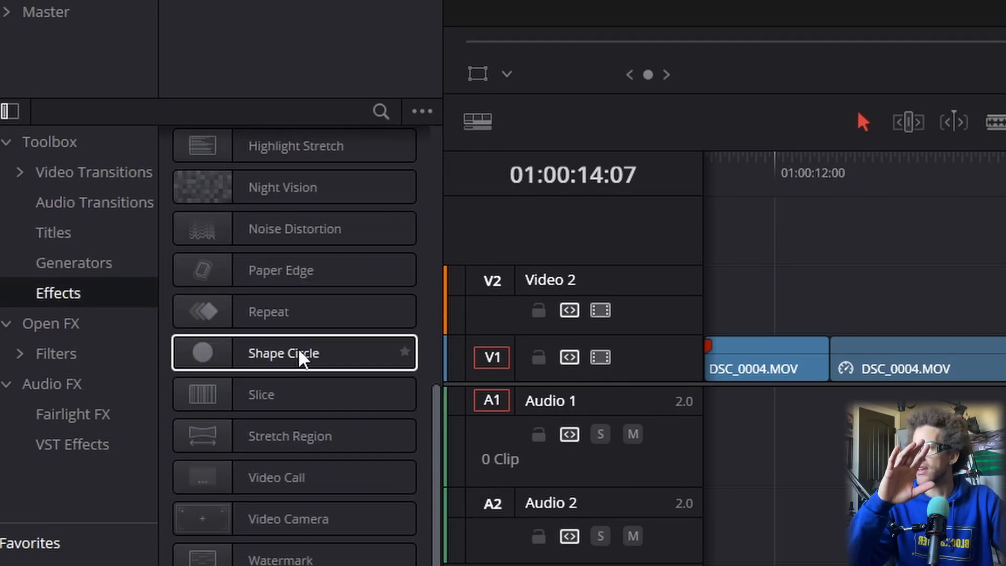
pyautogui.scroll(10, 280, 526)
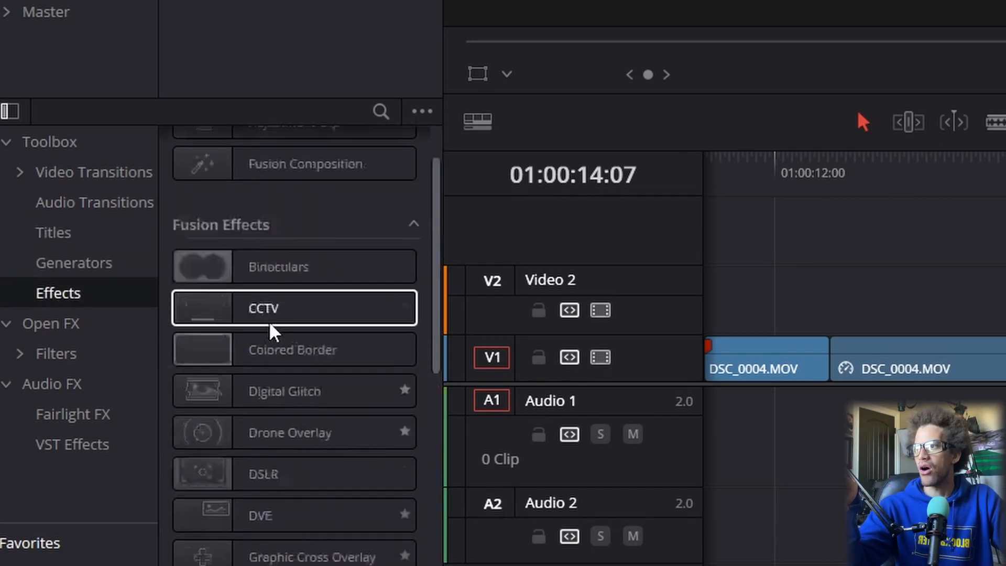
pyautogui.click(89, 153)
pyautogui.click(91, 171)
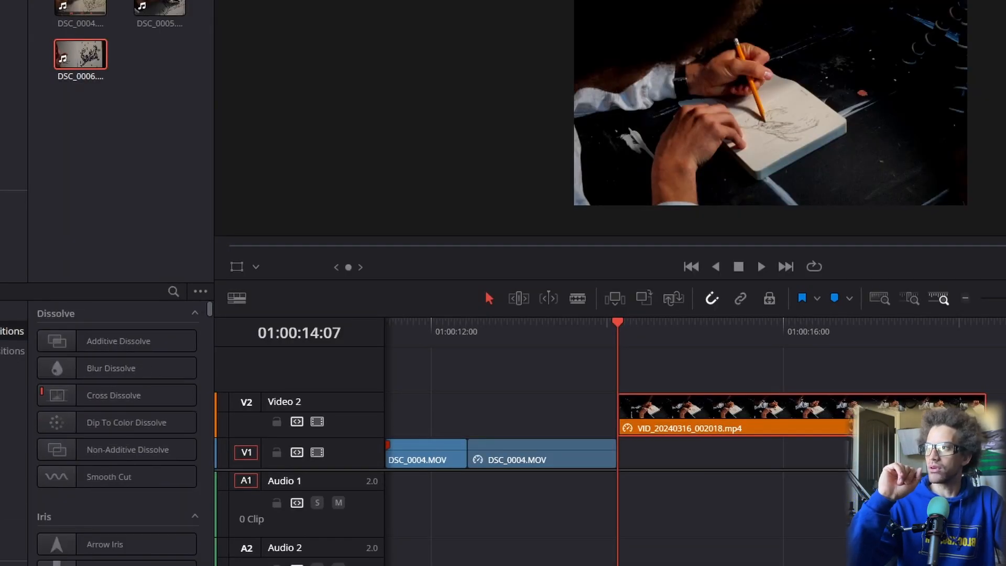
# - Browse the video transitions and preview the Push and Slide motion transitions around the cut before the V2 clip
pyautogui.scroll(-8, 114, 370)
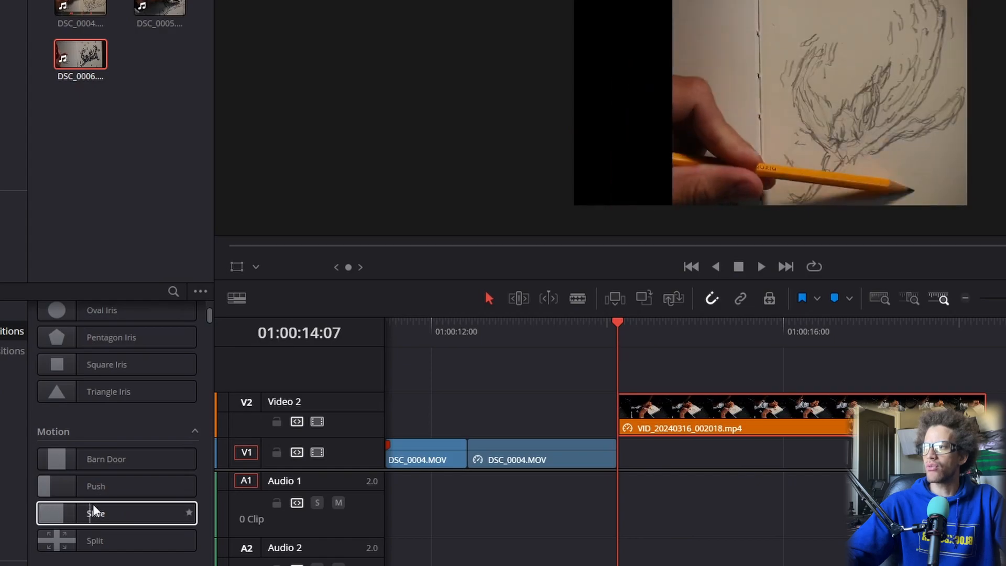
pyautogui.click(665, 329)
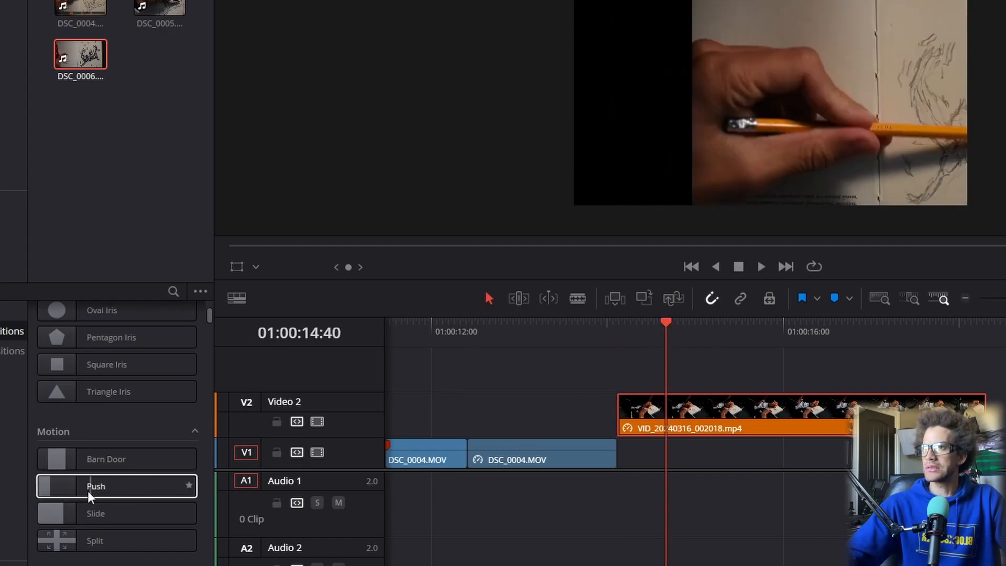
pyautogui.moveTo(502, 333); pyautogui.dragTo(584, 361)
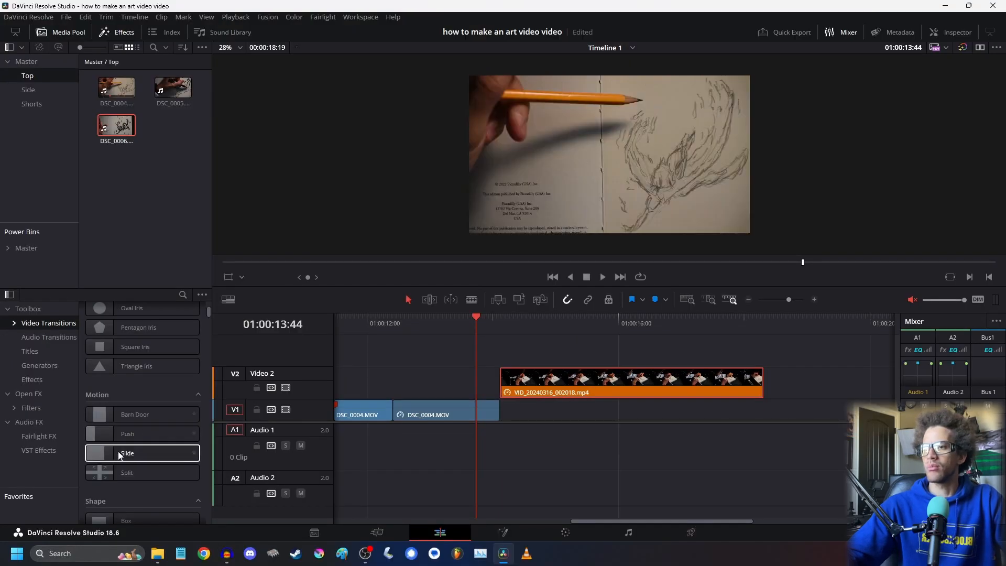
pyautogui.moveTo(395, 326); pyautogui.dragTo(496, 350)
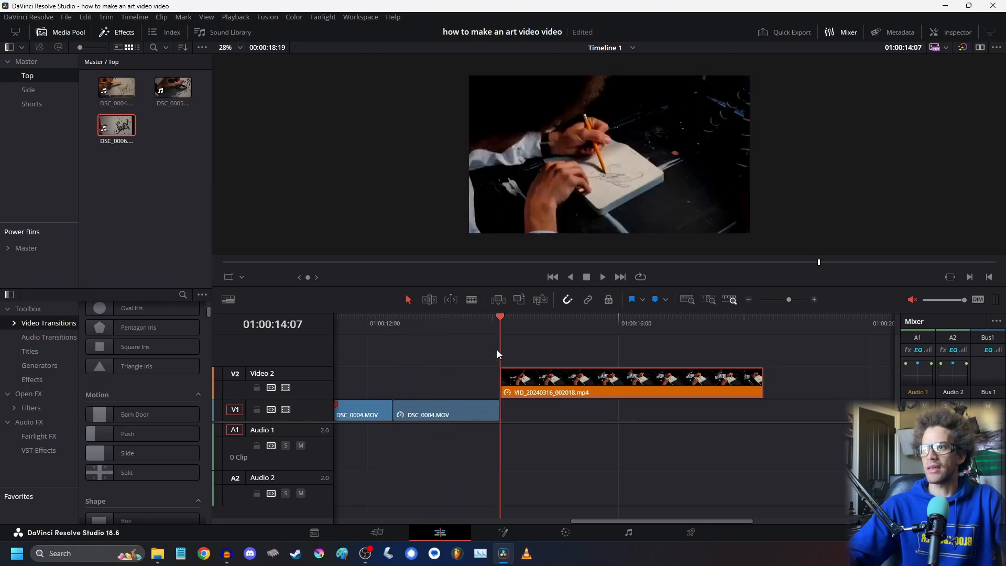
pyautogui.scroll(-10, 142, 413)
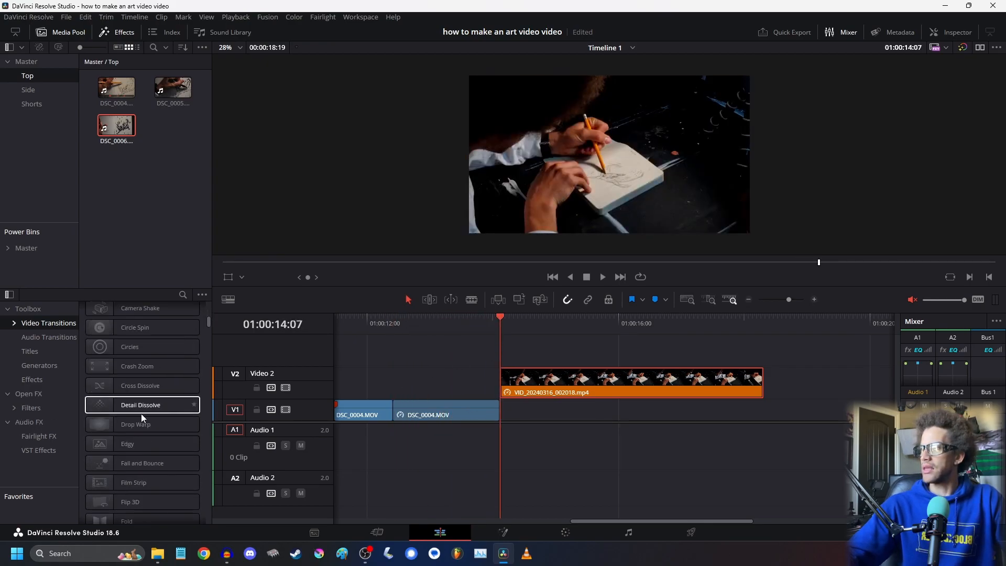
pyautogui.scroll(12, 137, 415)
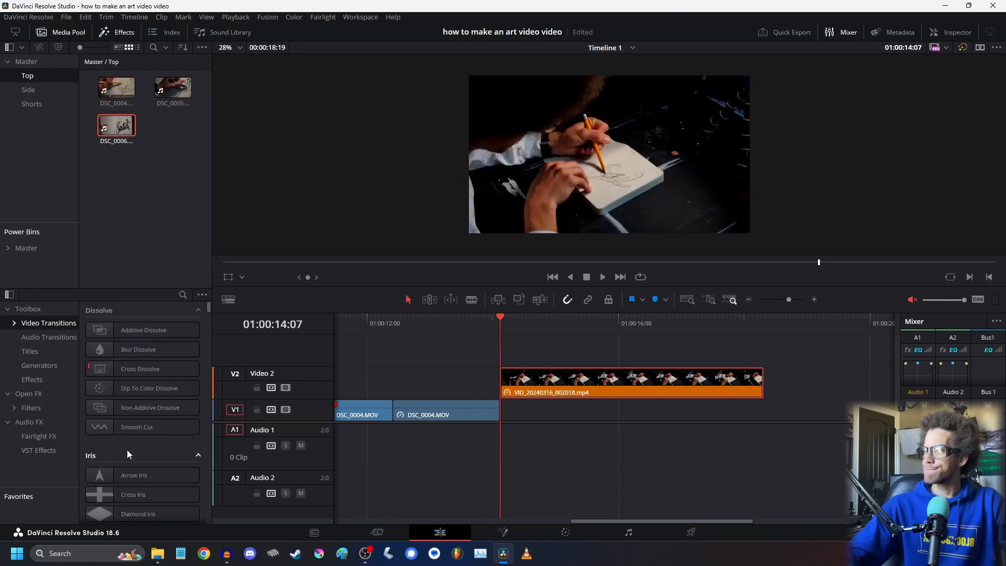
pyautogui.scroll(-5, 126, 447)
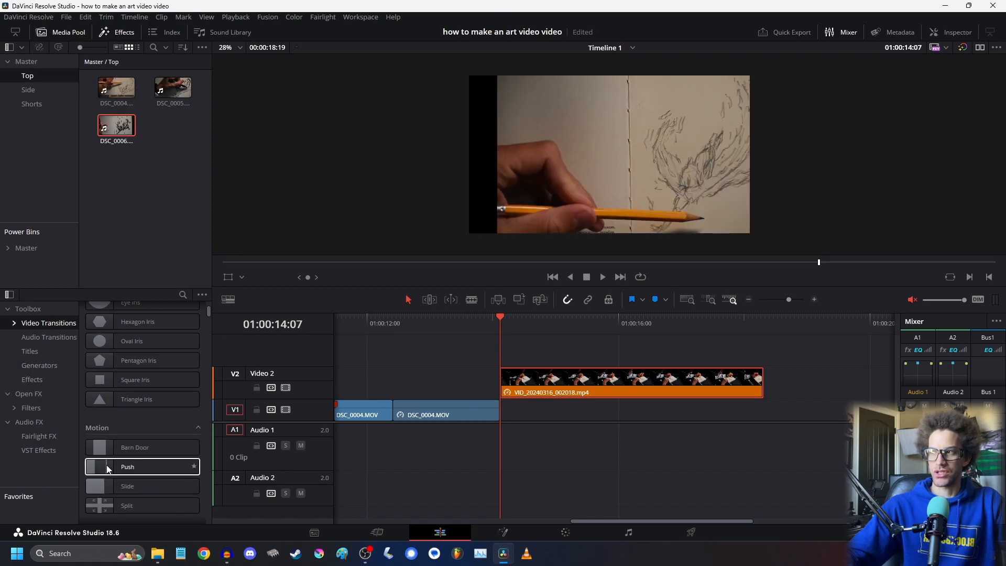
# - Try a Push transition at the start of the VID_20240316_002018.mp4 clip on V2 and play across the cut
pyautogui.moveTo(108, 467); pyautogui.dragTo(522, 387)
pyautogui.click(466, 325)
pyautogui.press('space')
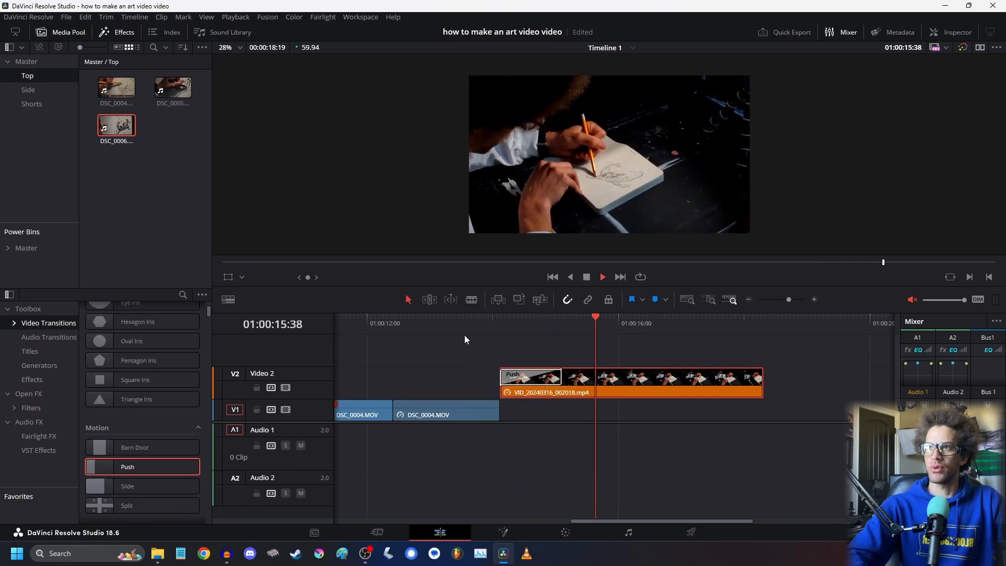
pyautogui.press('space')
# - Remove the Push transition and move the VID_20240316_002018.mp4 clip from V2 down to V1, directly after the DSC_0004.MOV clip
pyautogui.moveTo(586, 386); pyautogui.dragTo(592, 404)
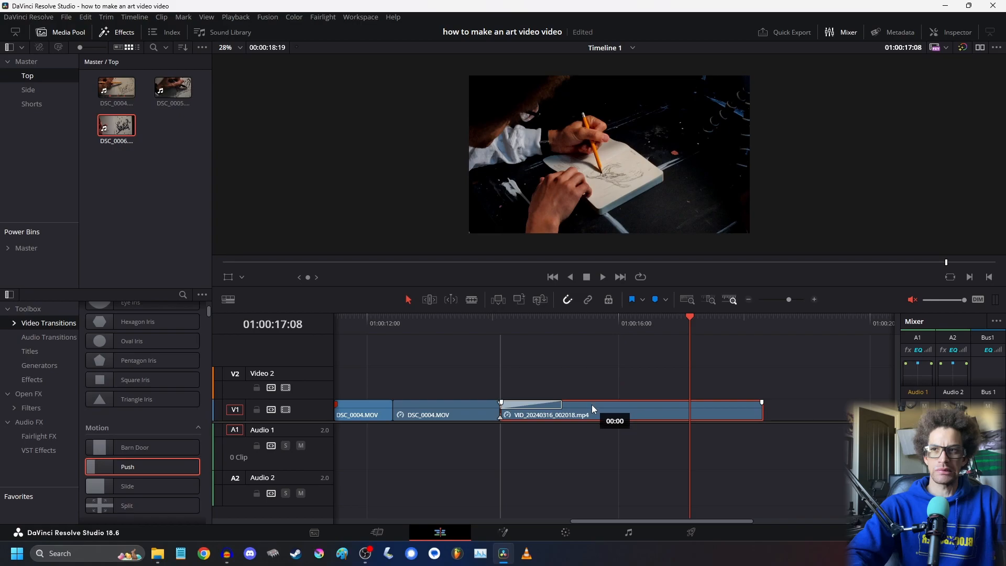
pyautogui.hotkey('ctrl', 'z')
pyautogui.hotkey('ctrl', 'z')
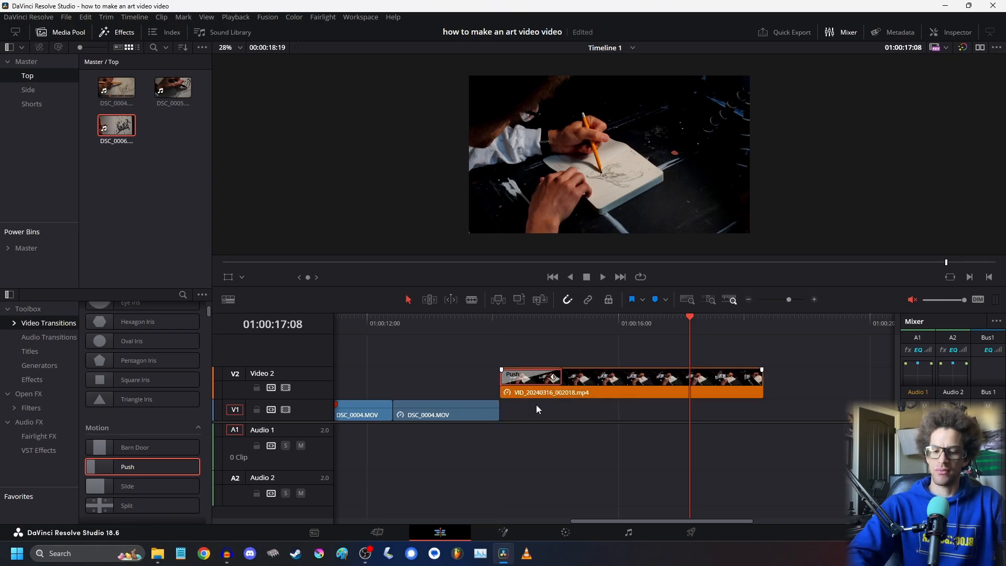
pyautogui.moveTo(532, 388); pyautogui.dragTo(535, 405)
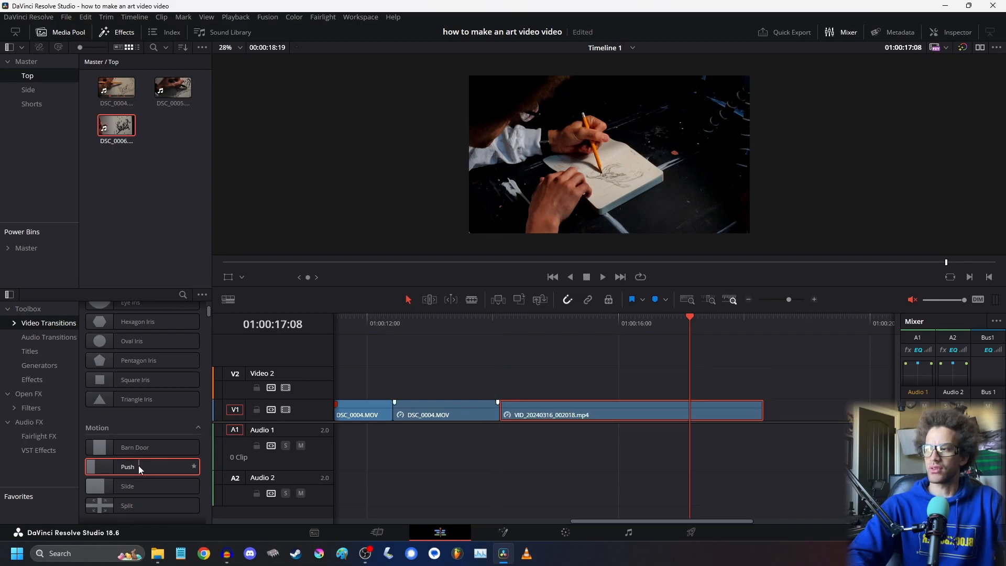
# - Add a Push transition between the DSC_0004.MOV and VID_20240316_002018.mp4 clips on V1 and play across the cut
pyautogui.click(450, 332)
pyautogui.press('space')
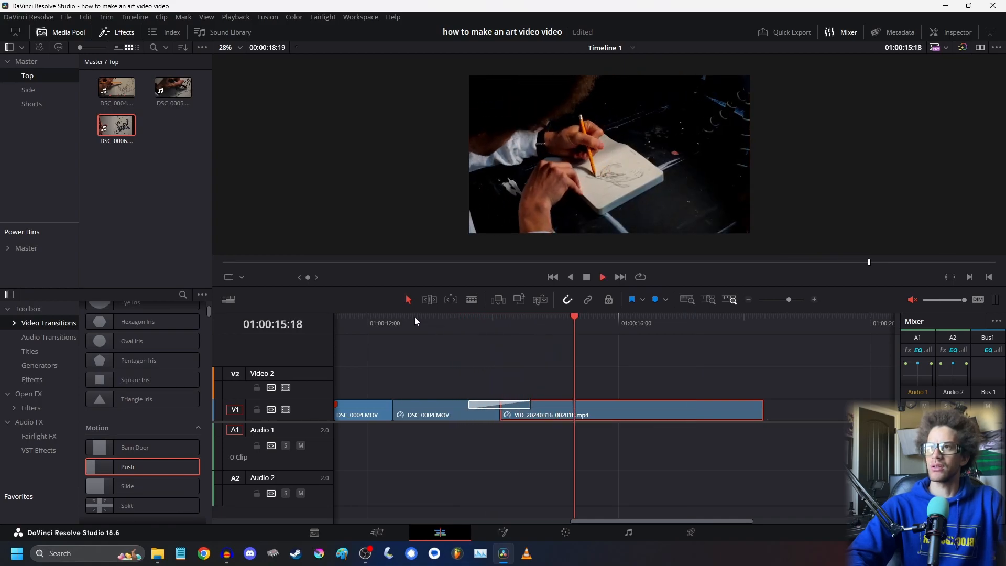
pyautogui.click(390, 323)
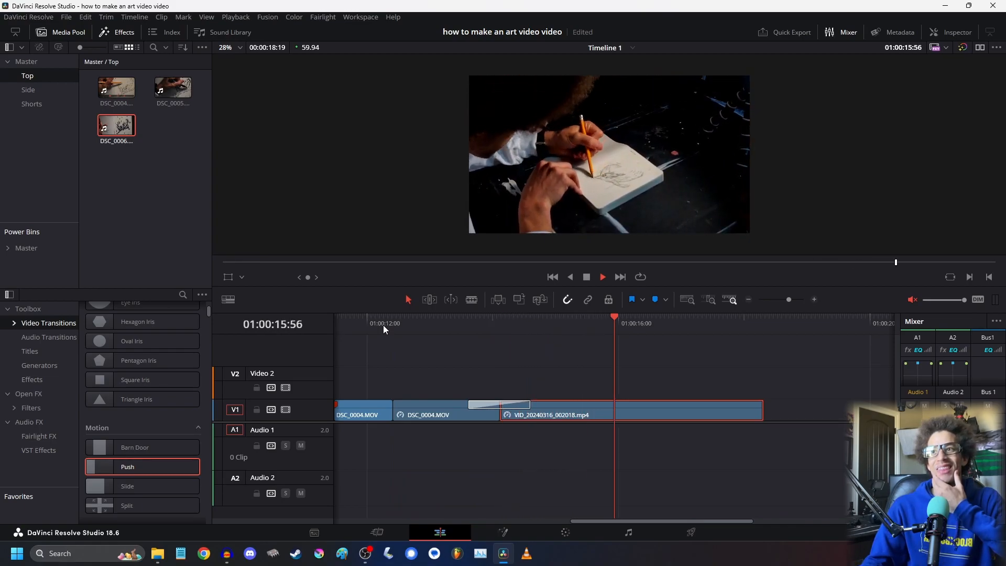
pyautogui.click(366, 322)
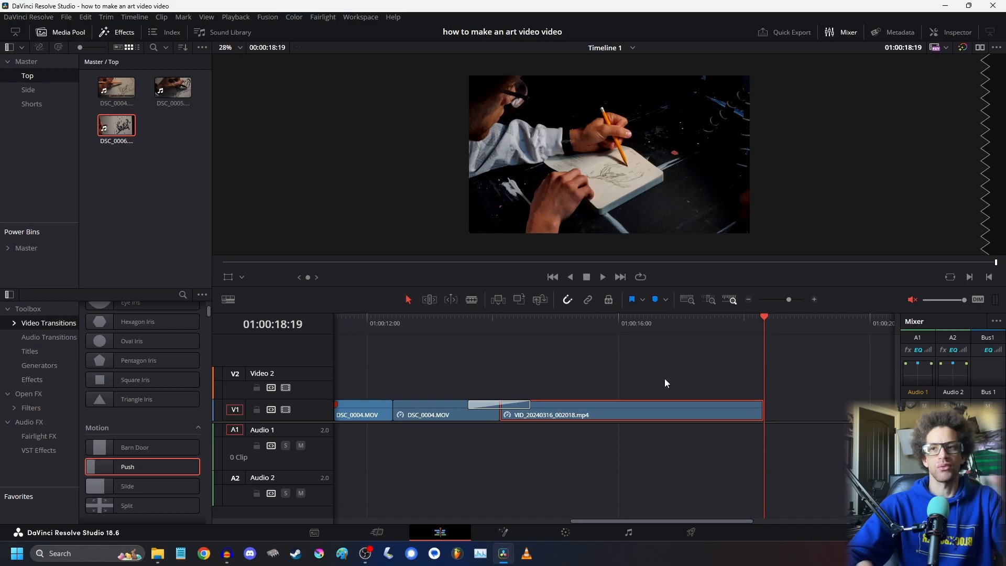
# - Speed up the VID_20240316_002018.mp4 clip on V1 to 2187% with the retime controls, checking the footage, and close the controls
pyautogui.hotkey('ctrl', 'r')
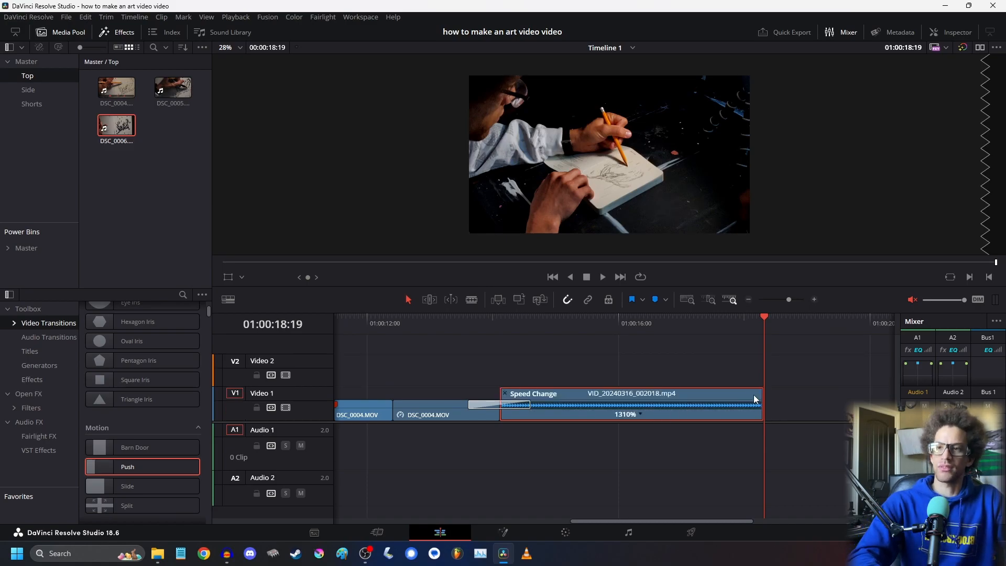
pyautogui.moveTo(504, 323)
pyautogui.mouseDown()
pyautogui.moveTo(612, 321)
pyautogui.moveTo(623, 352)
pyautogui.mouseUp()
pyautogui.press('space')
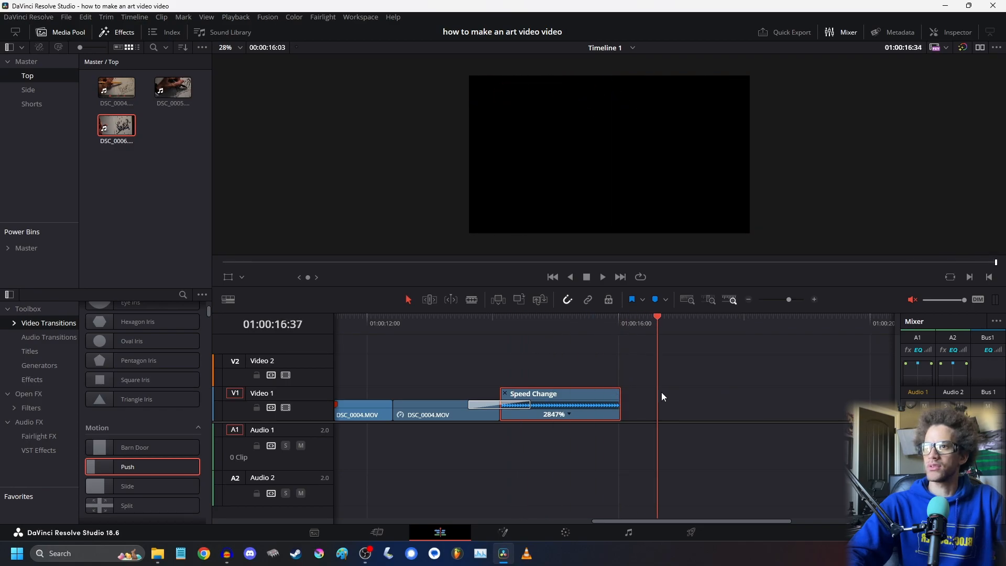
pyautogui.moveTo(496, 318); pyautogui.dragTo(659, 343)
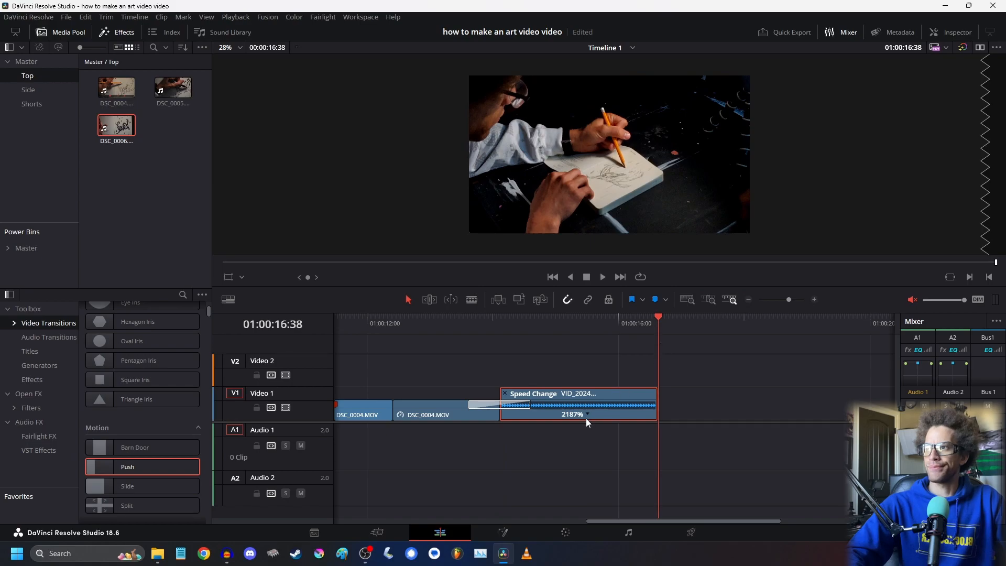
pyautogui.click(505, 394)
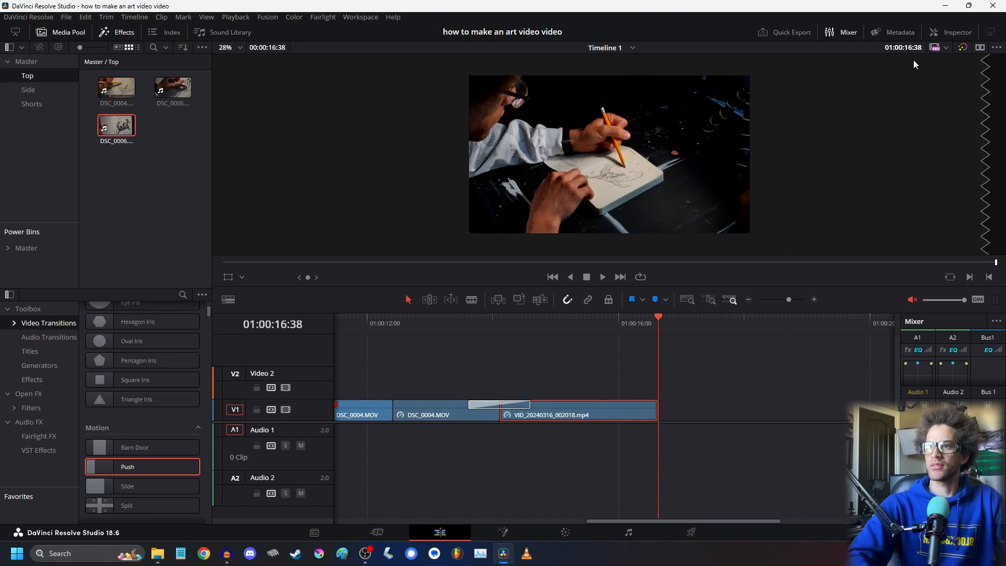
# - Look over the sped-up clip's Inspector settings, scrub through the clip and play across the Push transition
pyautogui.click(949, 32)
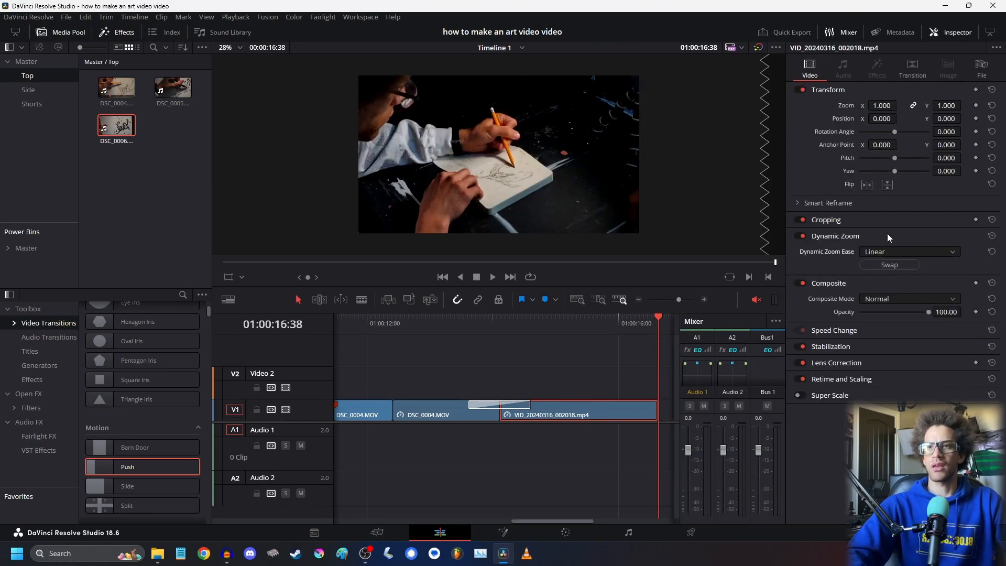
pyautogui.moveTo(503, 322); pyautogui.dragTo(637, 329)
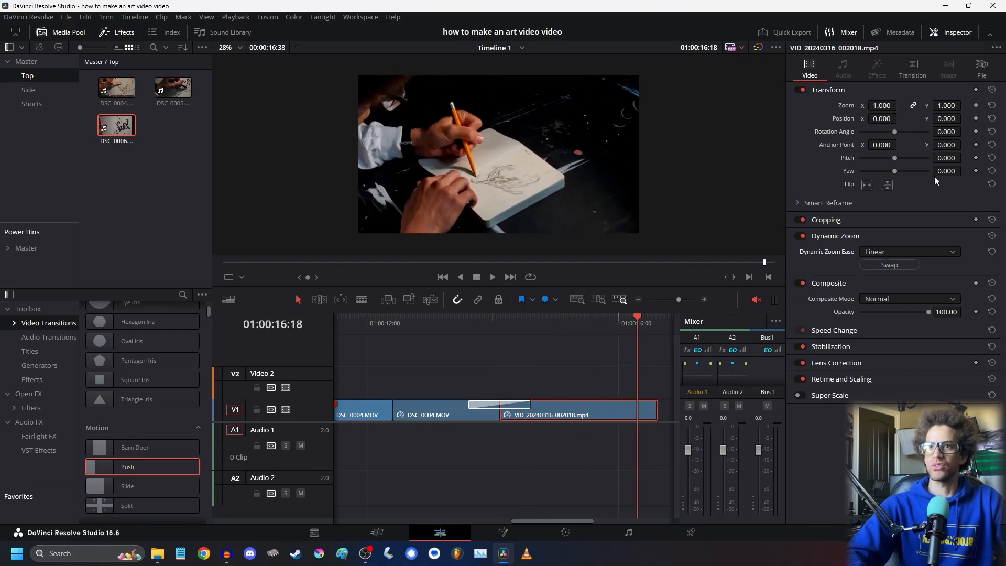
pyautogui.click(955, 34)
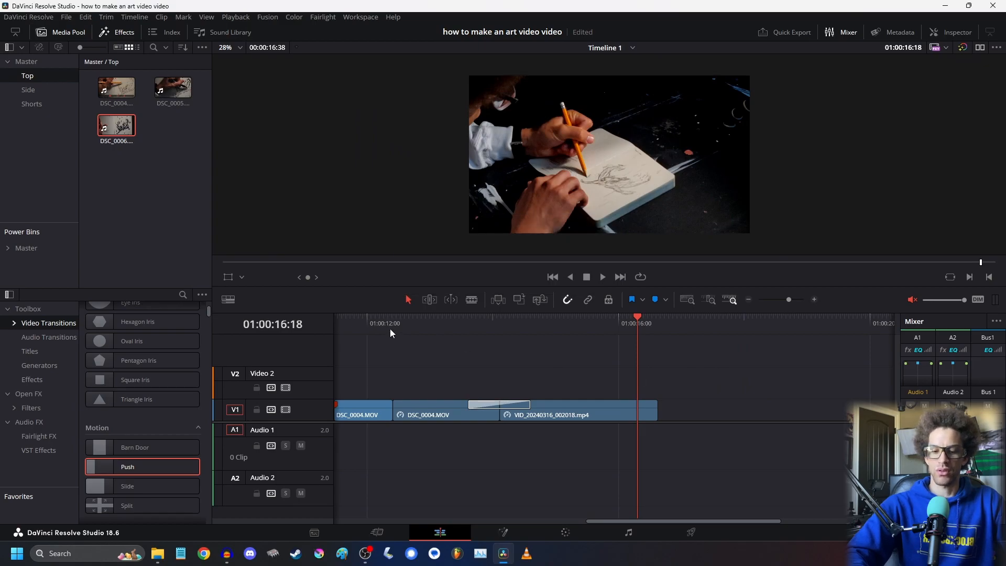
pyautogui.click(348, 327)
pyautogui.press('space')
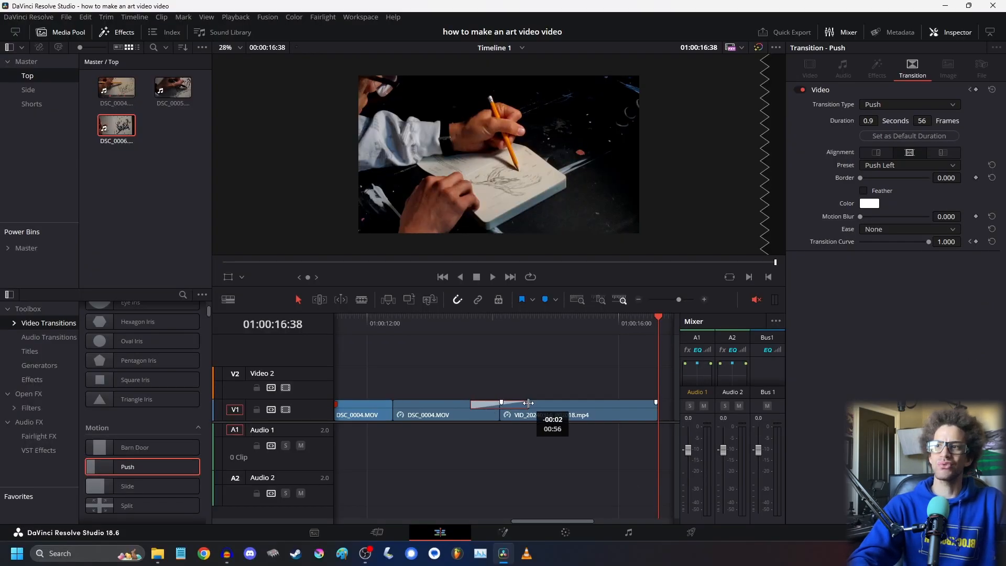
# - Shorten the Push transition to 24 frames, play across it to check the result and hide its settings
pyautogui.moveTo(528, 402); pyautogui.dragTo(511, 403)
pyautogui.click(447, 333)
pyautogui.press('space')
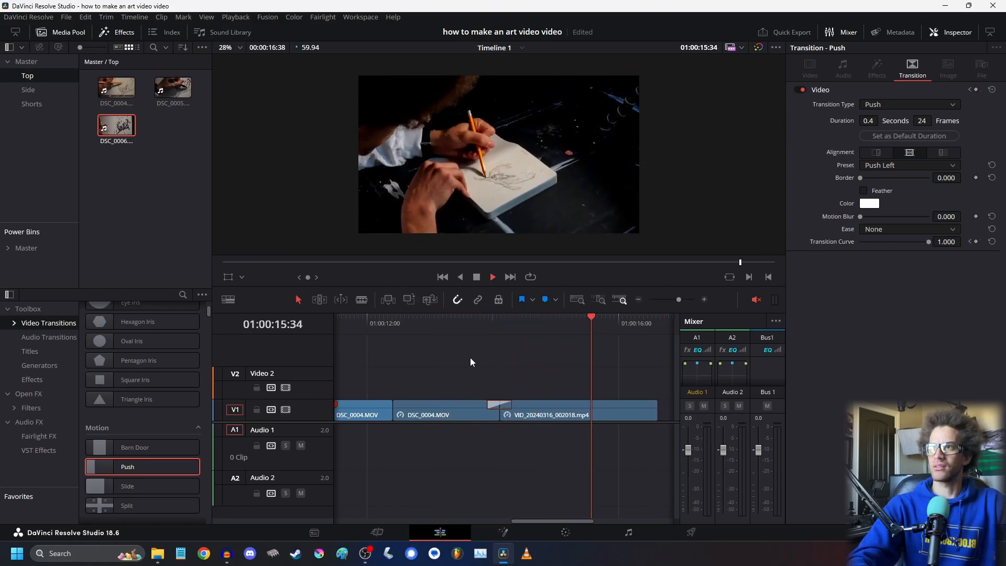
pyautogui.click(453, 335)
pyautogui.press('space')
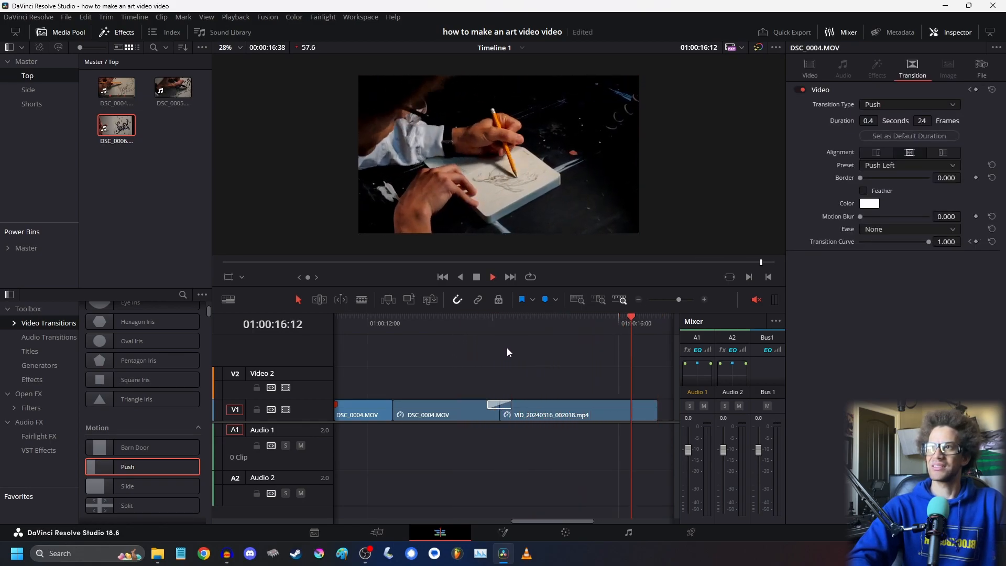
pyautogui.click(958, 33)
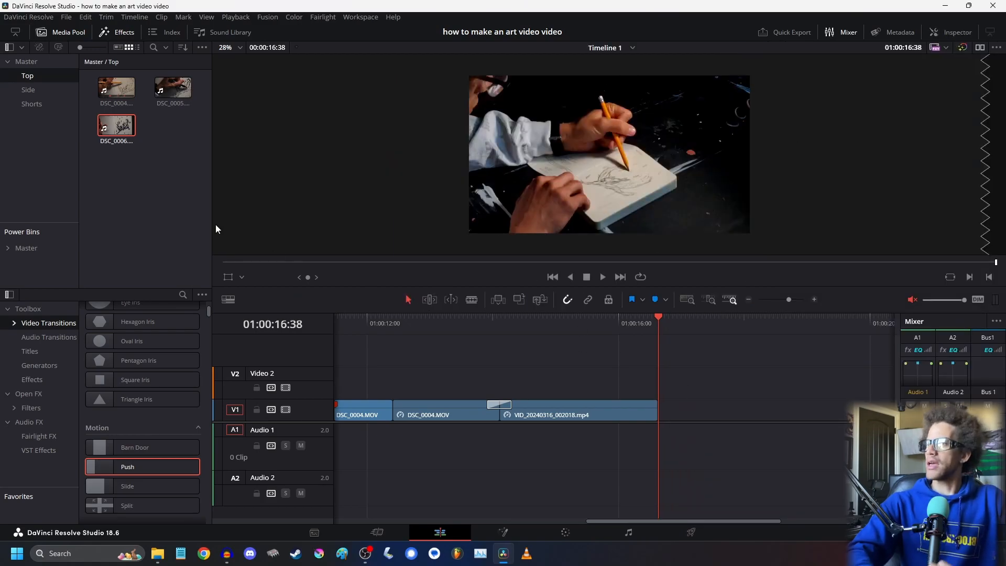
# - Preview the DSC_0005.MOV clip from the Top bin by scrubbing through its footage
pyautogui.click(169, 82)
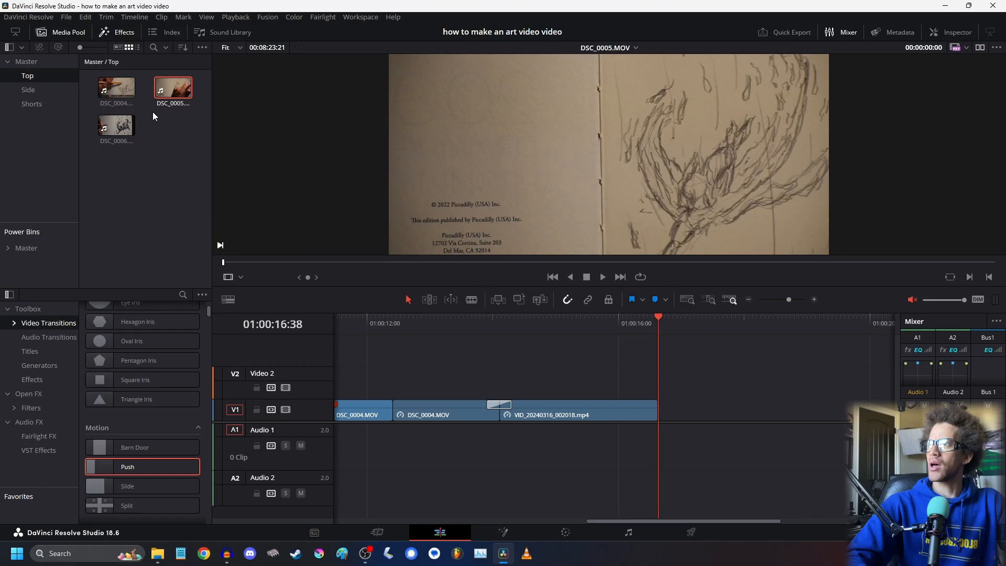
pyautogui.moveTo(293, 262); pyautogui.dragTo(470, 264)
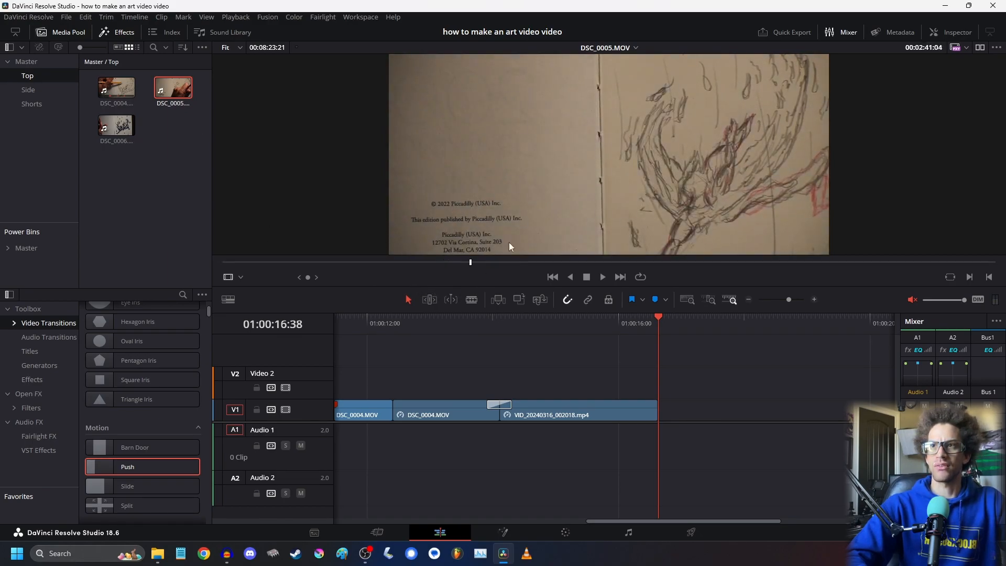
pyautogui.scroll(-2, 549, 218)
pyautogui.moveTo(231, 265); pyautogui.dragTo(435, 304)
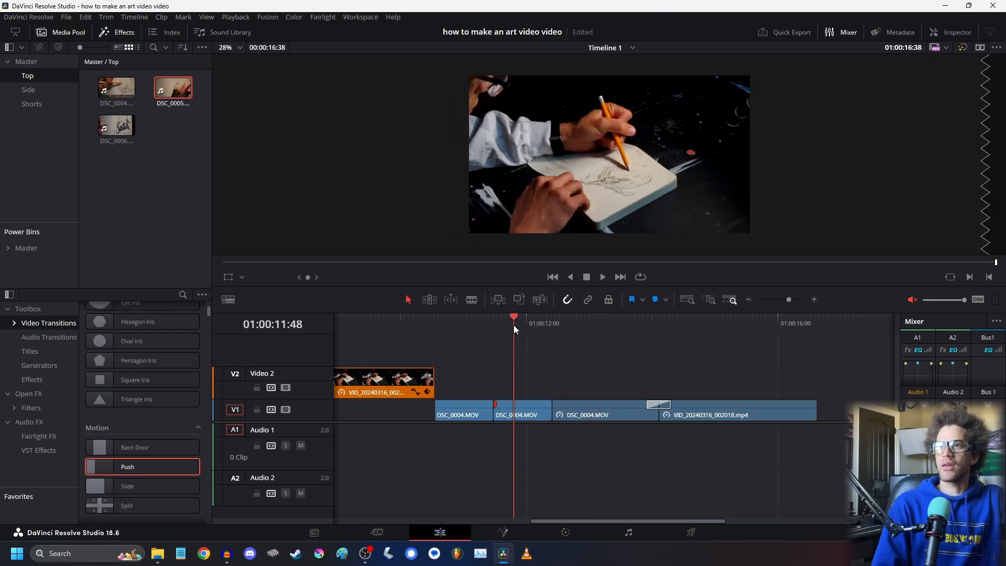
# - Place DSC_0005.MOV on V1 after the last clip and move it further along the timeline, leaving a gap before it
pyautogui.moveTo(513, 324); pyautogui.dragTo(813, 344)
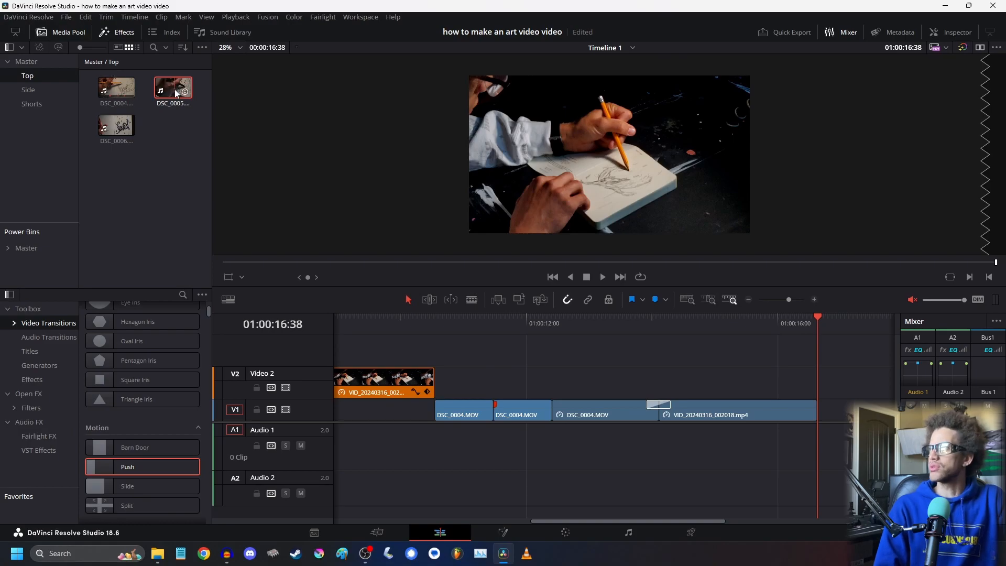
pyautogui.click(688, 300)
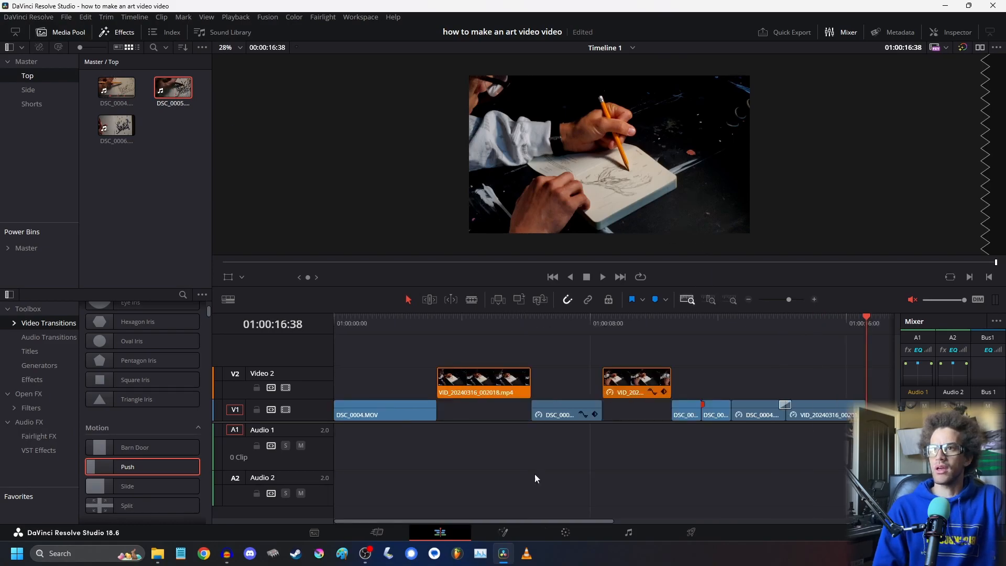
pyautogui.moveTo(514, 520); pyautogui.dragTo(692, 532)
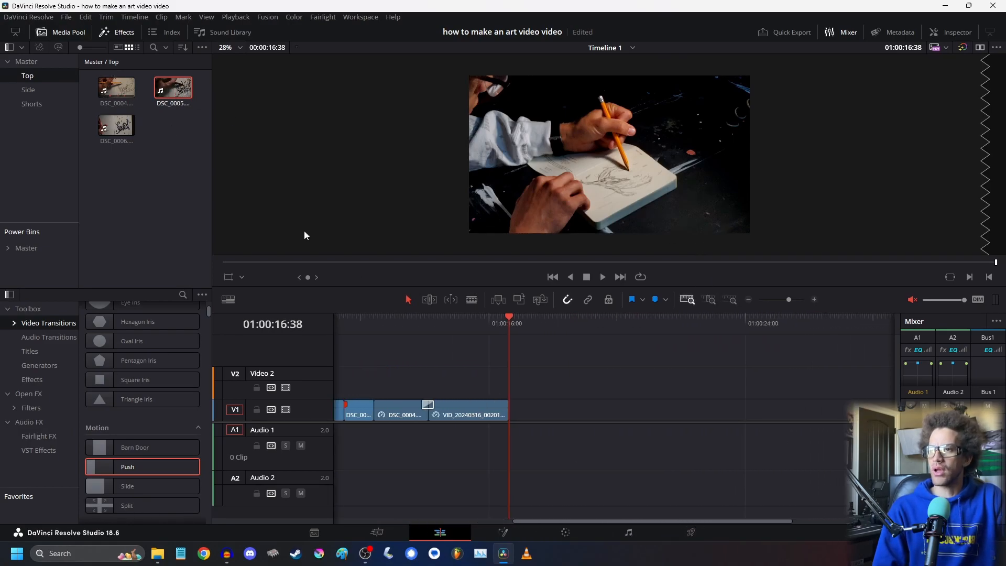
pyautogui.moveTo(181, 90); pyautogui.dragTo(522, 411)
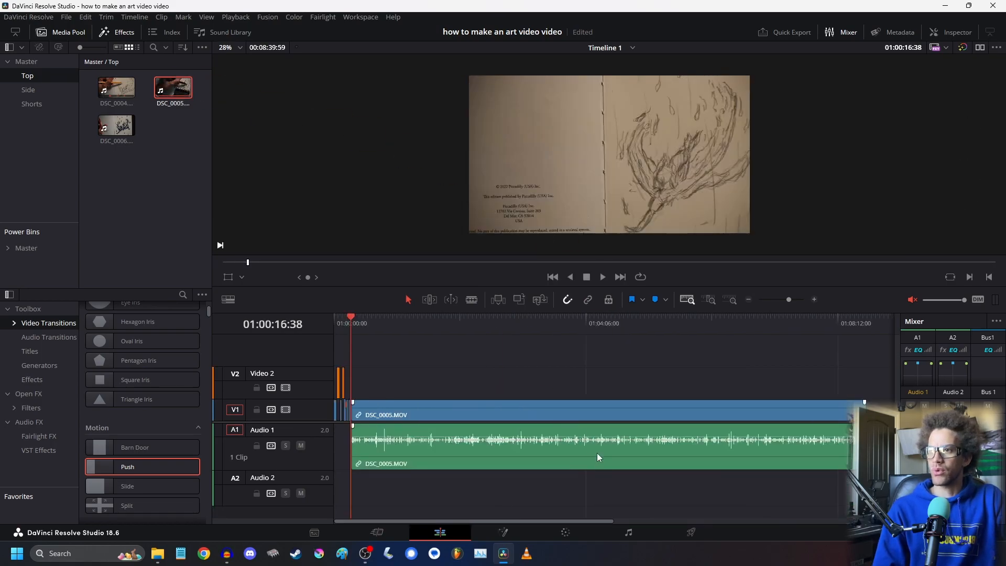
pyautogui.moveTo(589, 372); pyautogui.dragTo(740, 477)
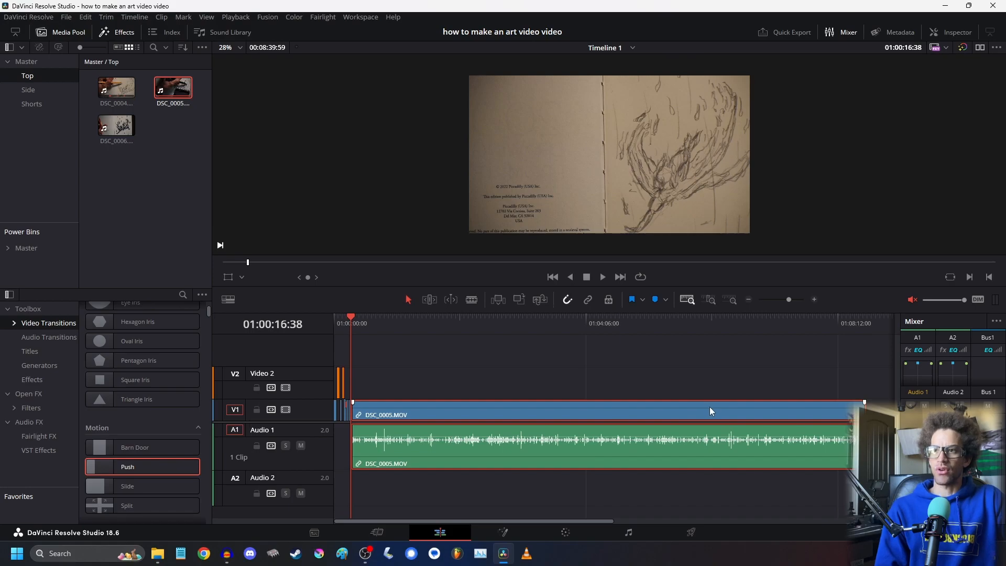
pyautogui.moveTo(709, 406); pyautogui.dragTo(840, 404)
pyautogui.moveTo(571, 520); pyautogui.dragTo(587, 522)
pyautogui.click(593, 508)
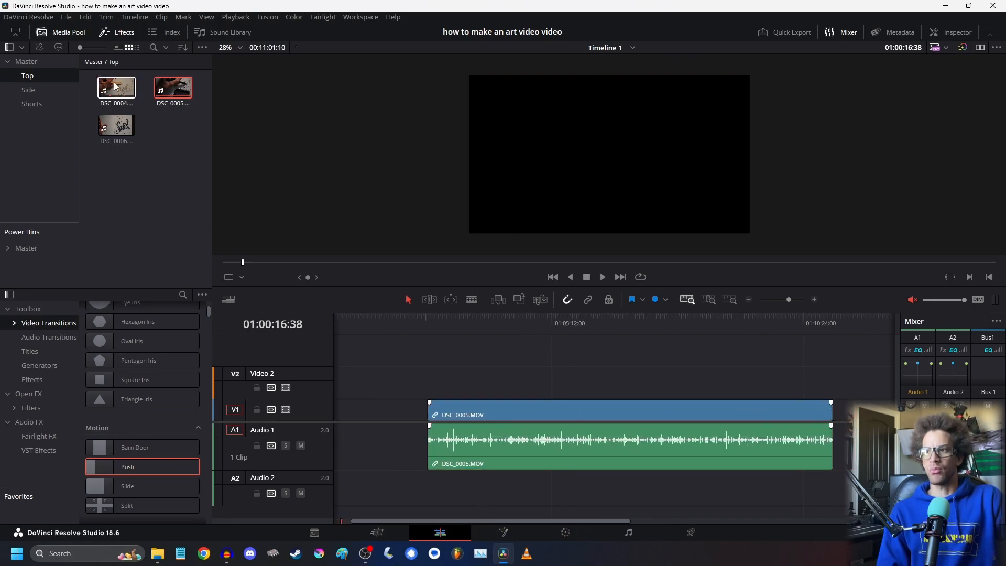
# - Place VID_20240316_003033.mp4 from the Side bin on V2, starting level with DSC_0005.MOV
pyautogui.click(46, 95)
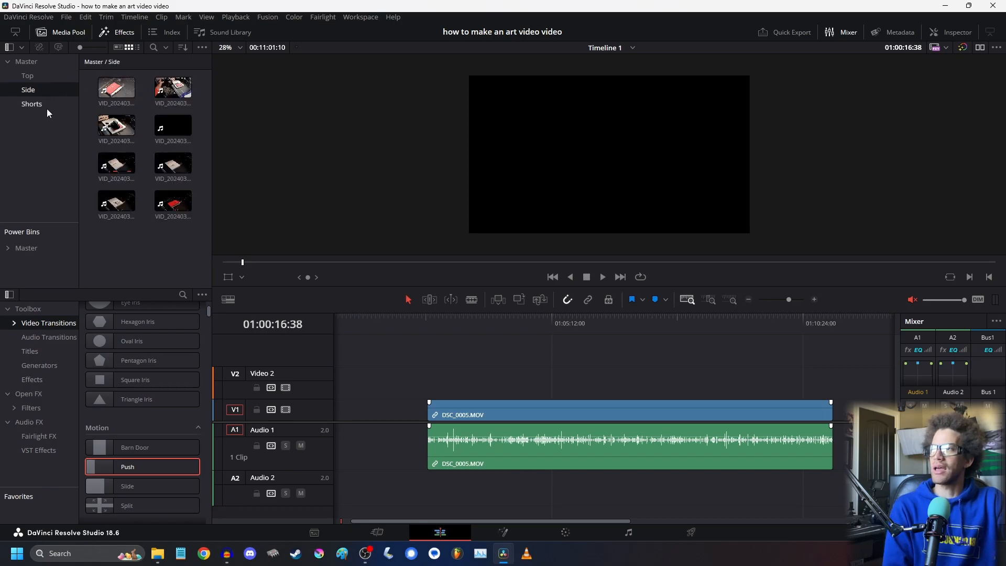
pyautogui.click(46, 108)
pyautogui.click(45, 94)
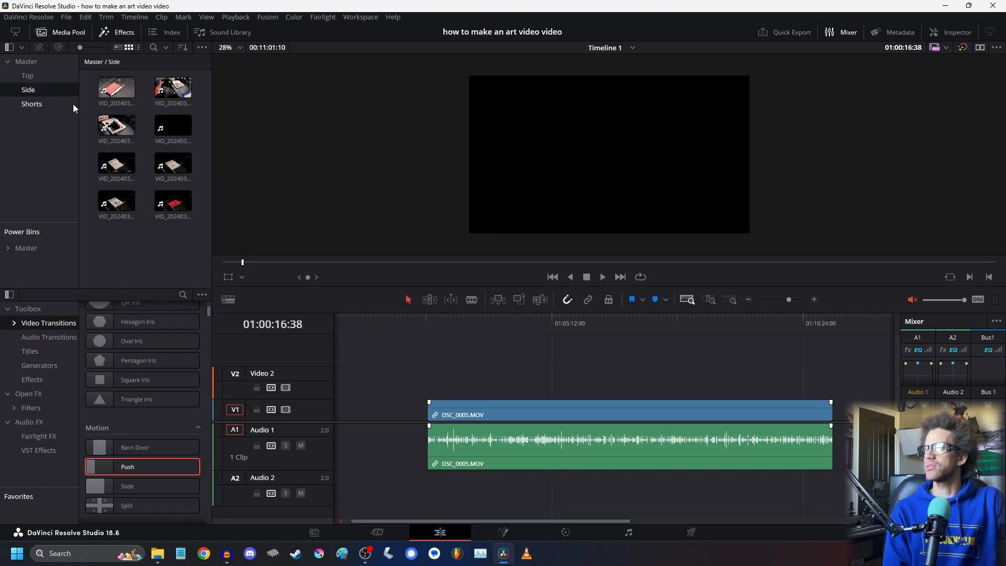
pyautogui.moveTo(167, 170); pyautogui.dragTo(439, 389)
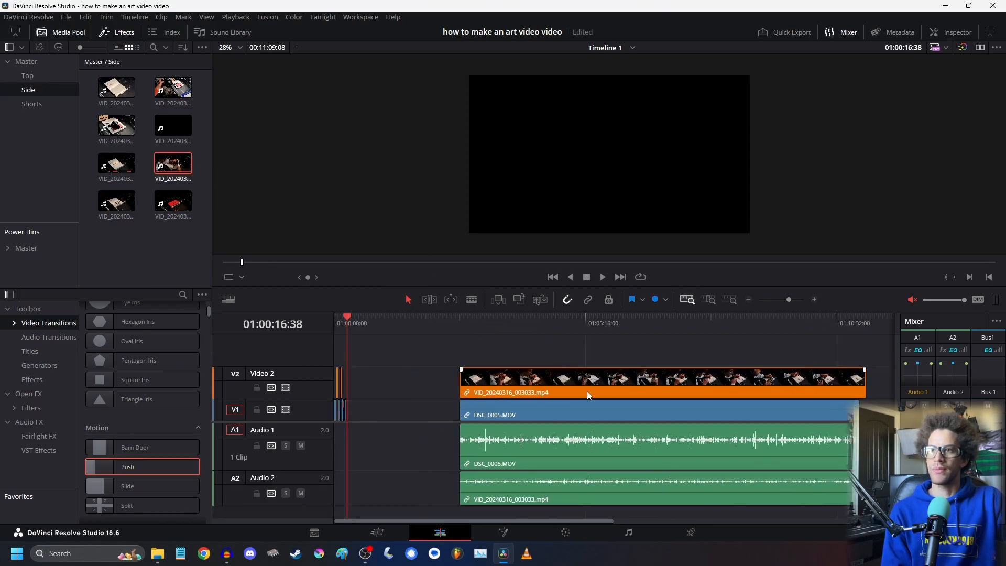
# - Try to auto-align the VID_20240316_003033.mp4 and DSC_0005.MOV clips based on waveform
pyautogui.moveTo(578, 351); pyautogui.dragTo(733, 522)
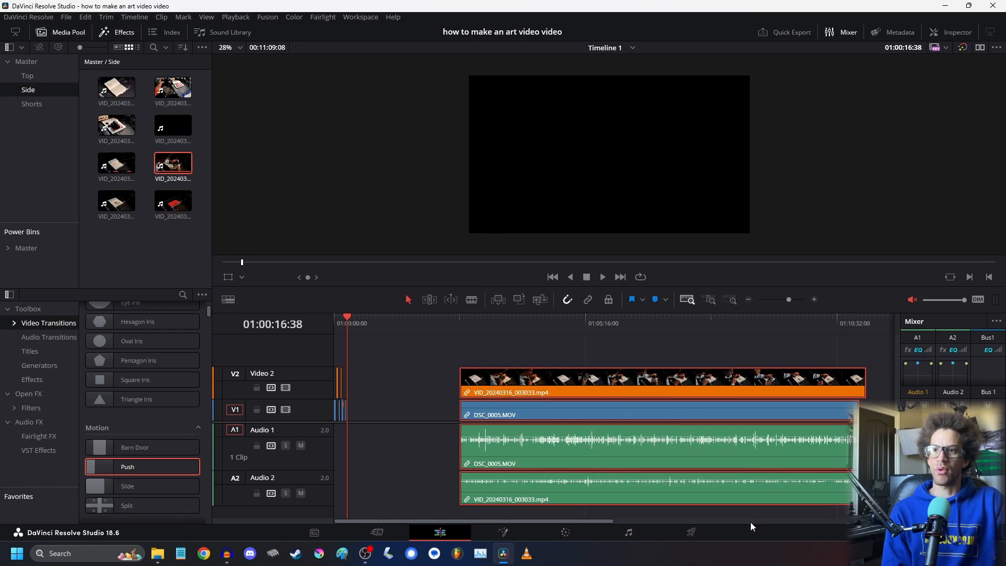
pyautogui.rightClick(755, 498)
pyautogui.rightClick(690, 379)
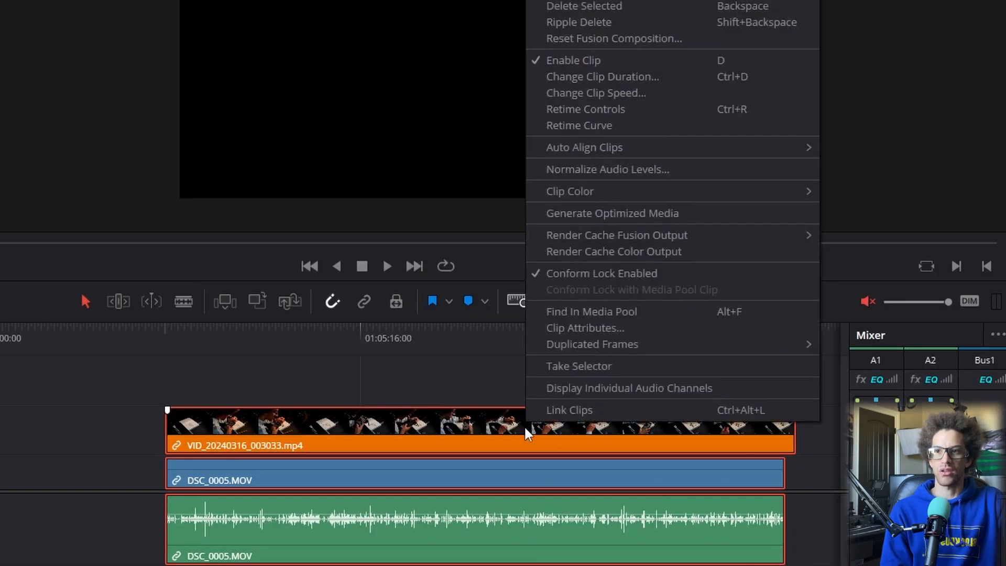
pyautogui.moveTo(586, 150)
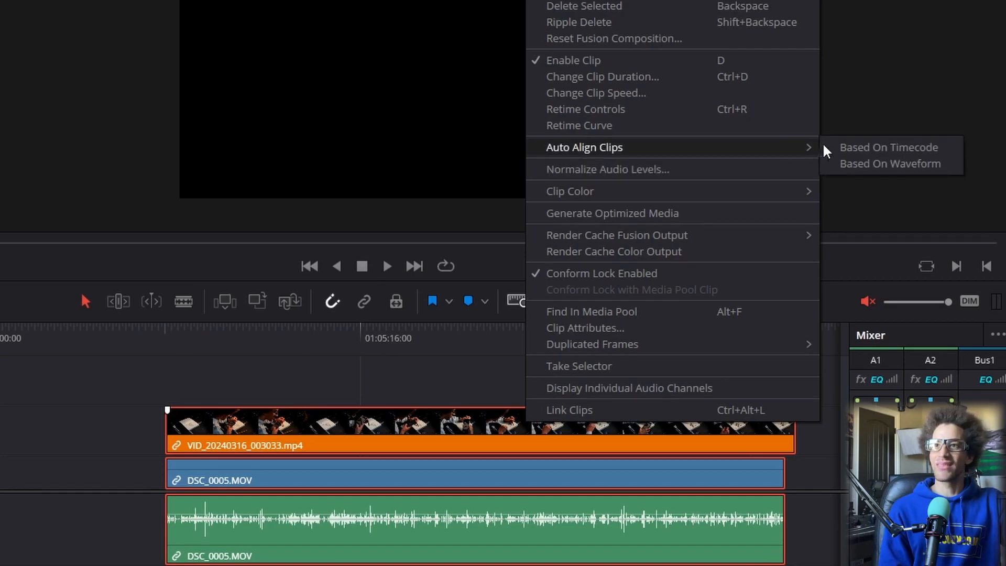
pyautogui.click(853, 164)
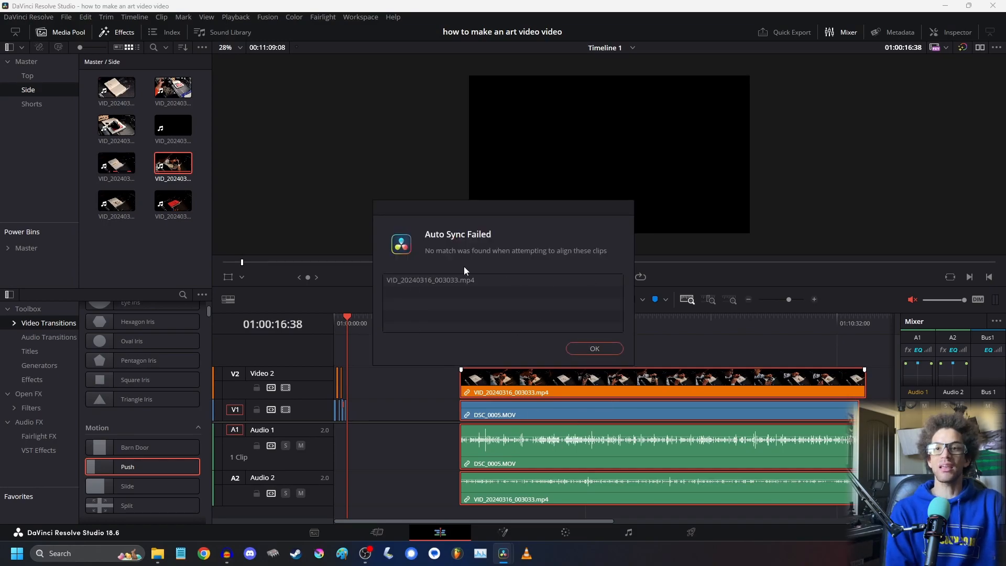
pyautogui.click(582, 350)
# - Compare the two camera angles by switching Video 2 off and on and scrubbing through both clips for matching moments
pyautogui.click(460, 331)
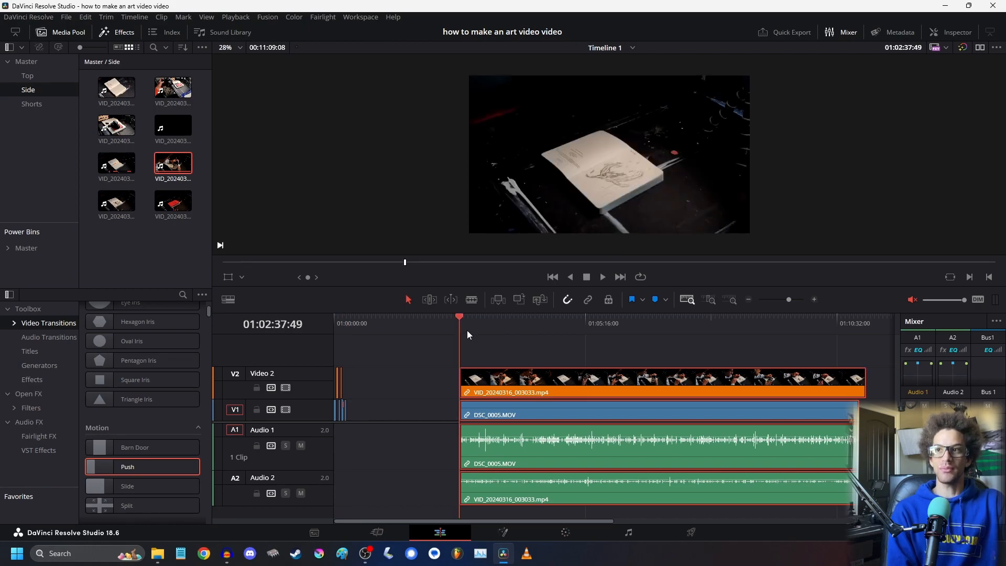
pyautogui.click(286, 388)
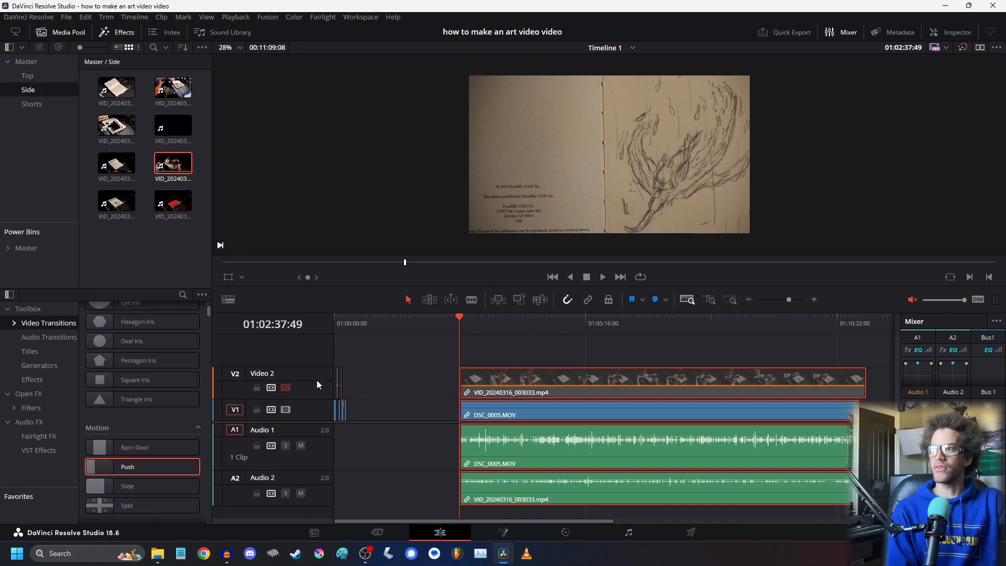
pyautogui.click(286, 387)
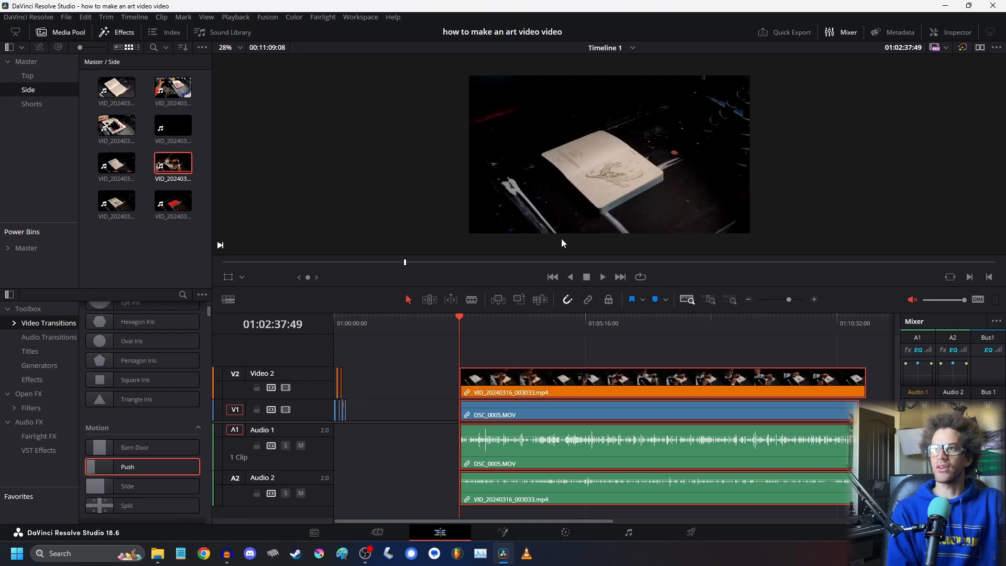
pyautogui.scroll(2, 551, 246)
pyautogui.moveTo(503, 321); pyautogui.dragTo(561, 343)
pyautogui.click(286, 388)
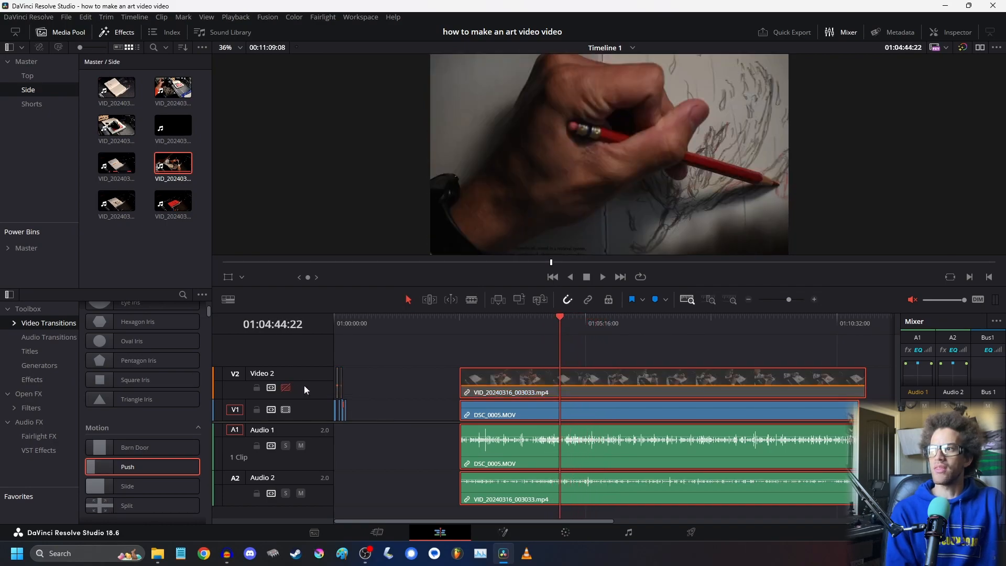
pyautogui.click(460, 341)
pyautogui.moveTo(460, 324); pyautogui.dragTo(522, 343)
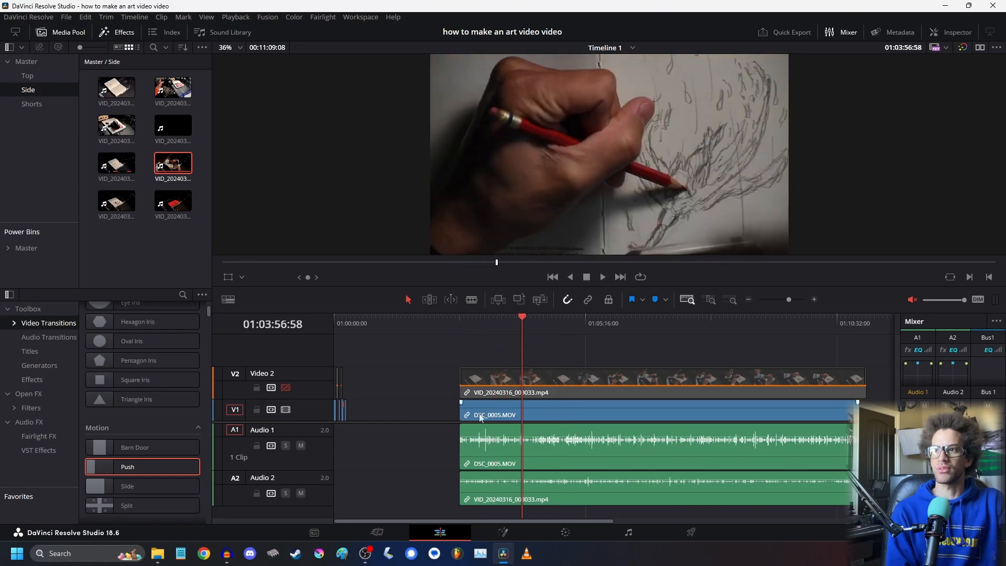
# - Turn Video 2 back on and raise the audio volume of the DSC_0005.MOV and VID_20240316_003033.mp4 clips to enlarge their waveforms
pyautogui.click(285, 388)
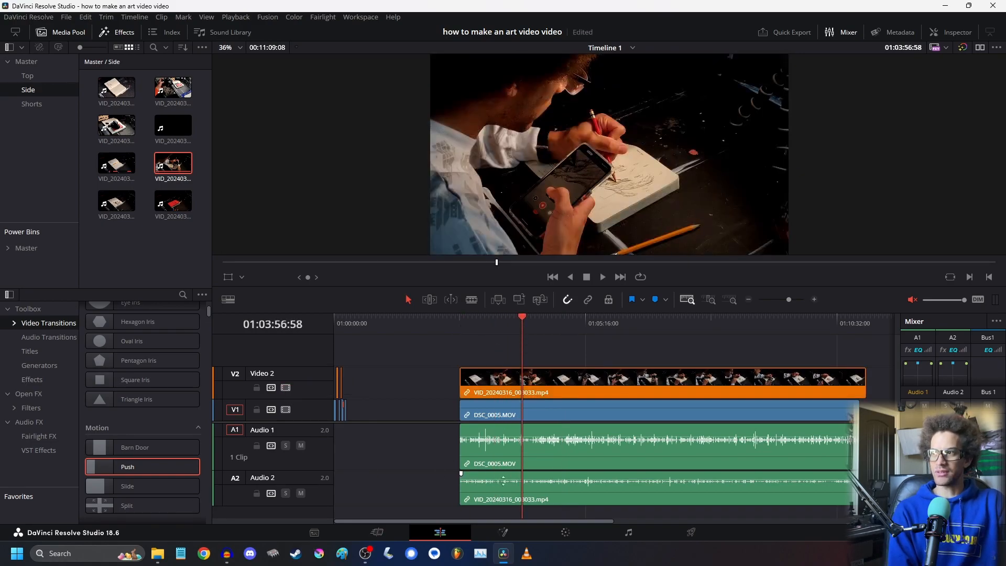
pyautogui.click(815, 299)
pyautogui.click(748, 299)
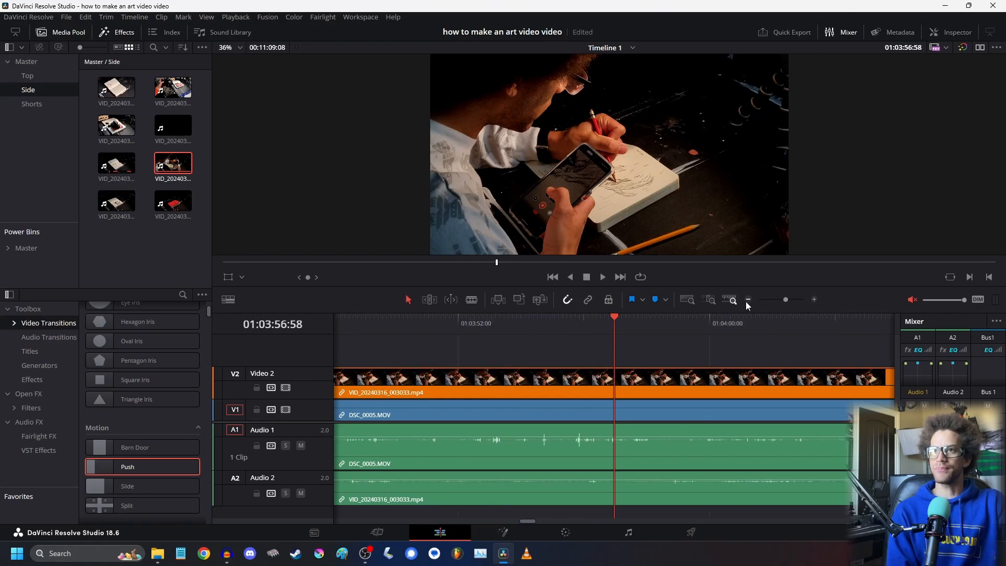
pyautogui.moveTo(533, 483); pyautogui.dragTo(550, 425)
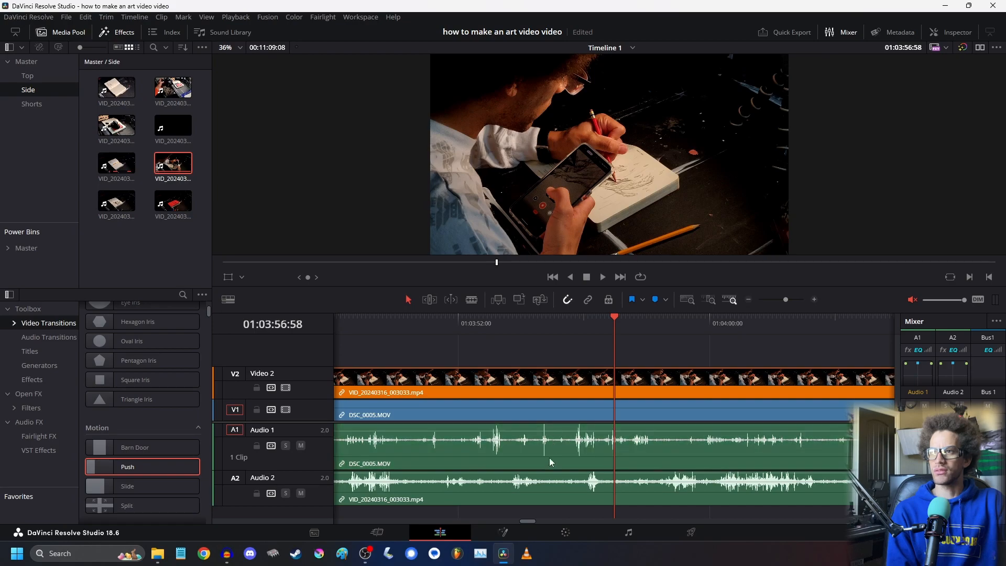
# - Try again to auto-align the VID_20240316_003033.mp4 and DSC_0005.MOV clips based on waveform, with the playhead at their start
pyautogui.click(747, 300)
pyautogui.click(747, 300)
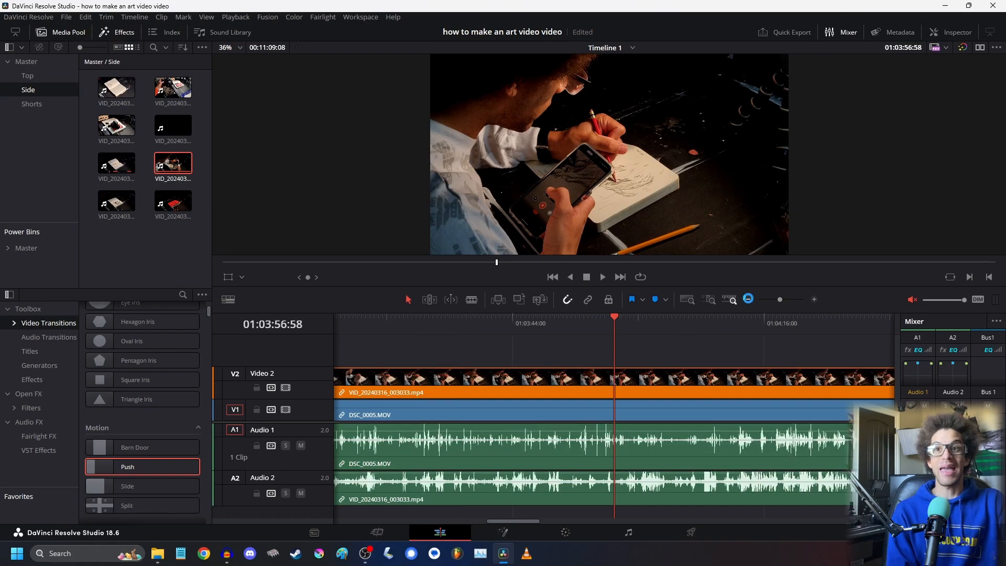
pyautogui.click(748, 300)
pyautogui.moveTo(517, 519); pyautogui.dragTo(492, 563)
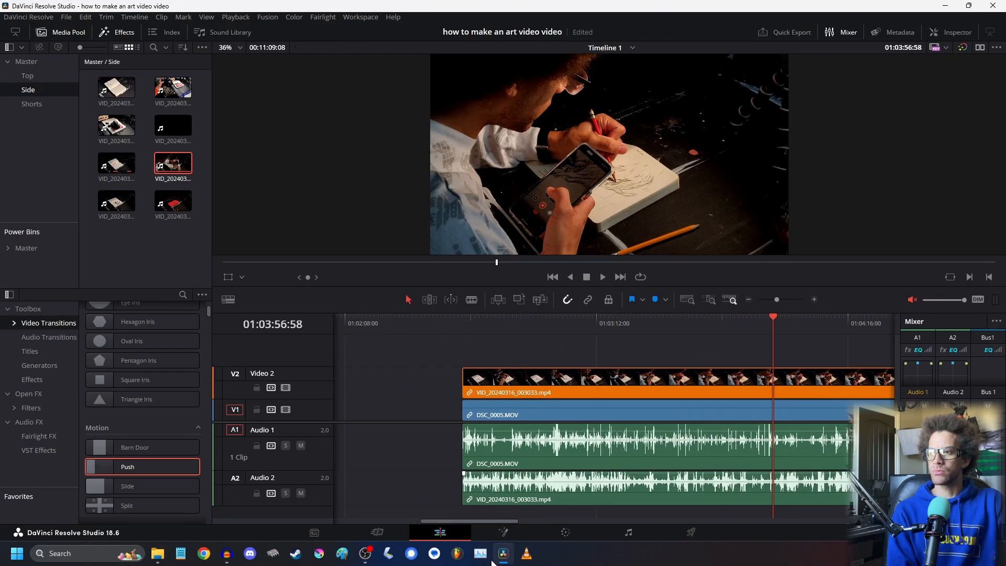
pyautogui.click(748, 299)
pyautogui.click(748, 300)
pyautogui.click(748, 300)
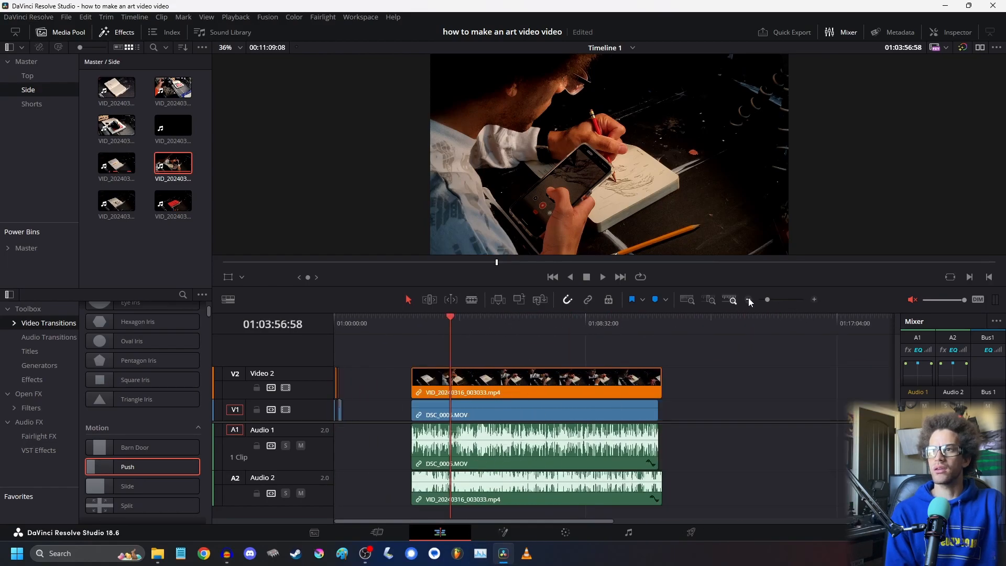
pyautogui.click(412, 329)
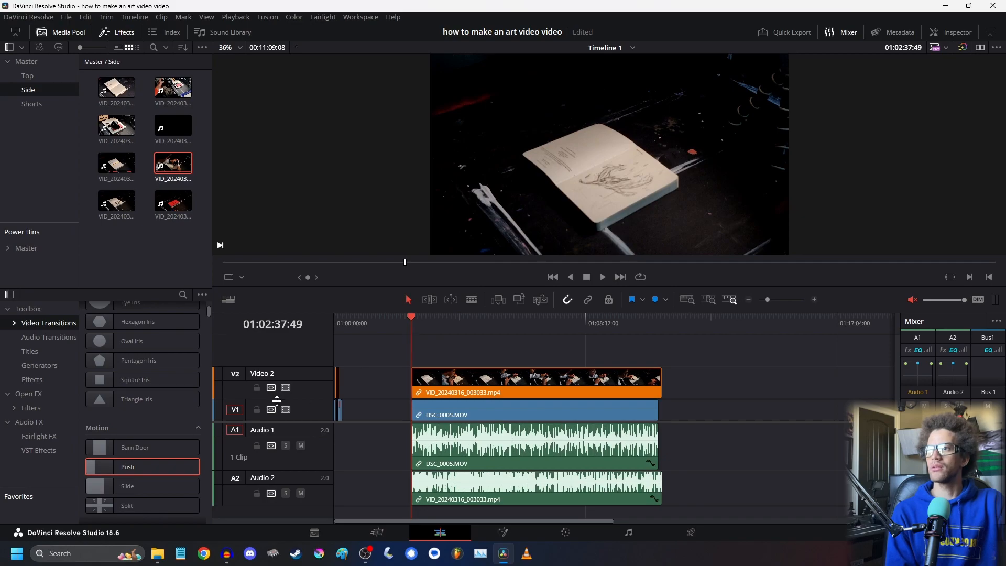
pyautogui.moveTo(677, 510); pyautogui.dragTo(546, 382)
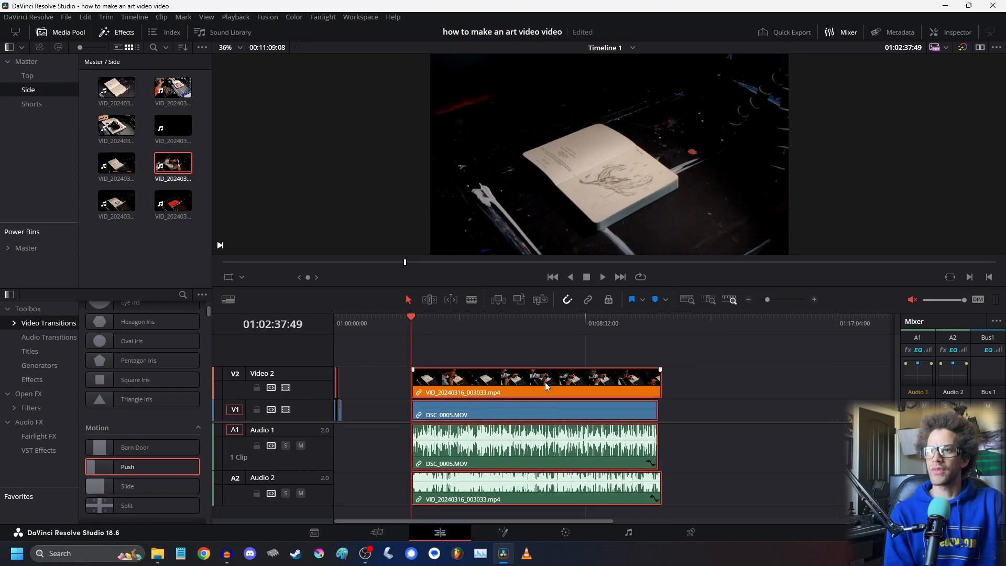
pyautogui.rightClick(546, 382)
pyautogui.moveTo(706, 203)
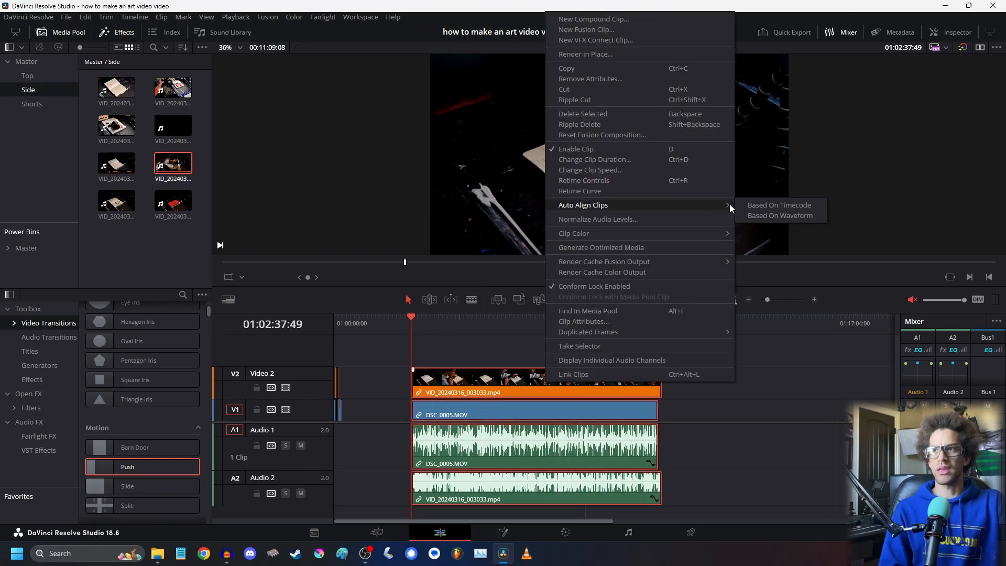
pyautogui.click(766, 216)
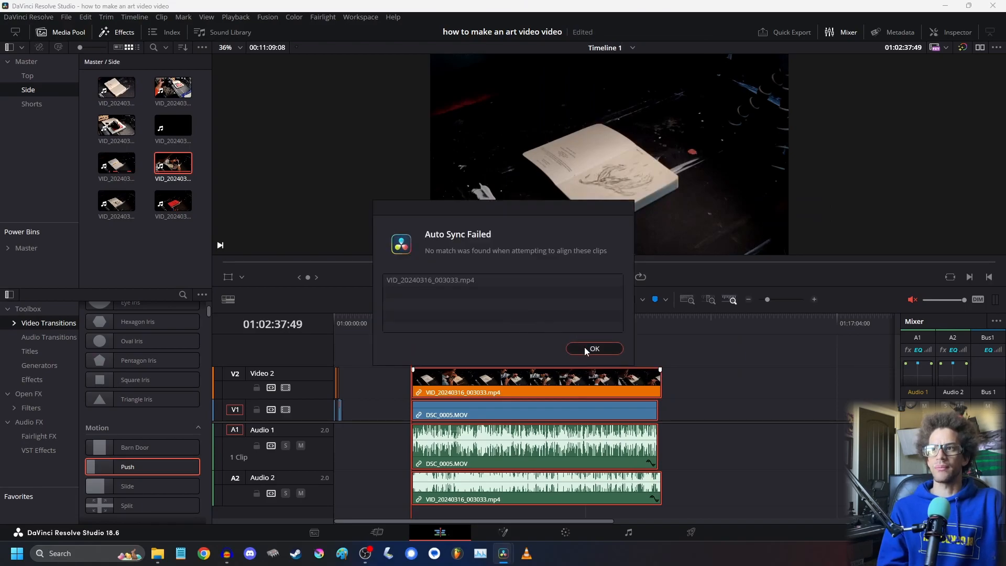
pyautogui.click(586, 348)
pyautogui.click(464, 344)
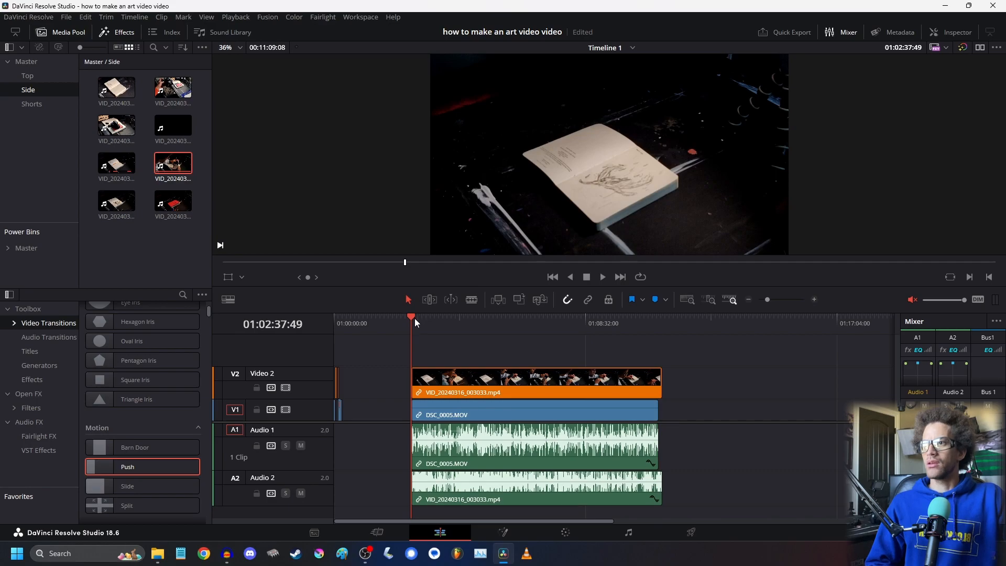
# - Add a lemon-yellow marker named "audio align" to VID_20240316_003033.mp4 on V2 at 01:03:21:36
pyautogui.moveTo(420, 326); pyautogui.dragTo(433, 338)
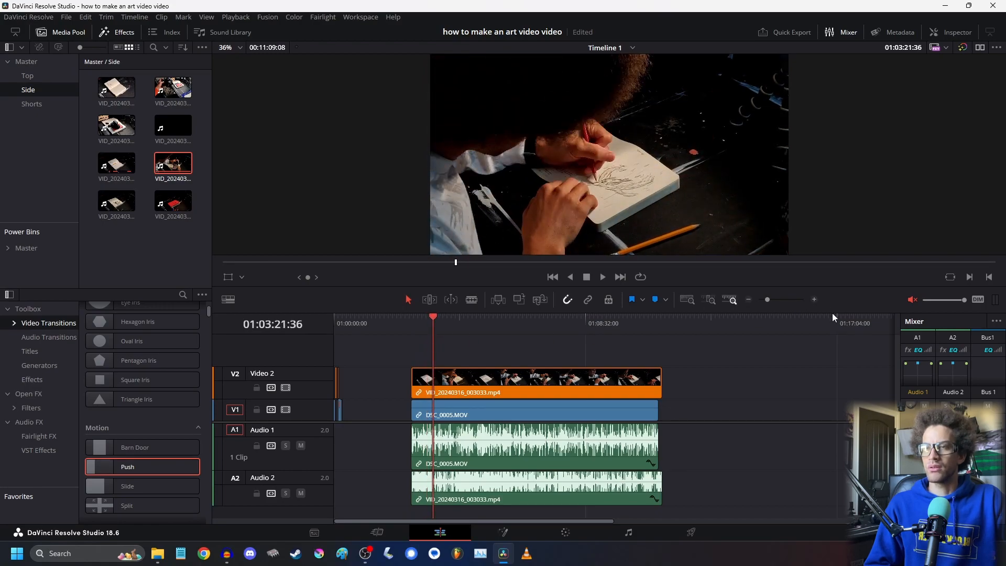
pyautogui.click(817, 298)
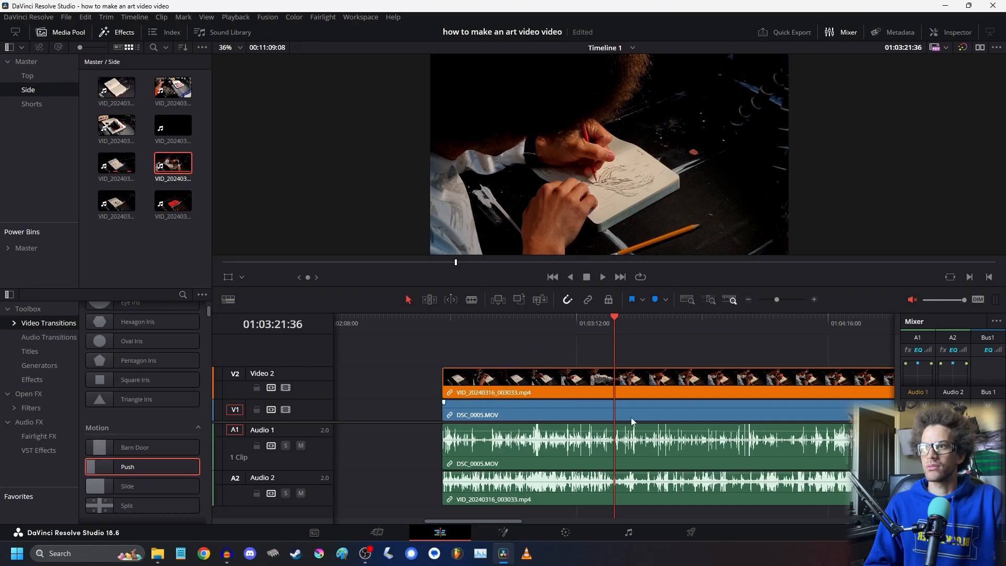
pyautogui.click(612, 459)
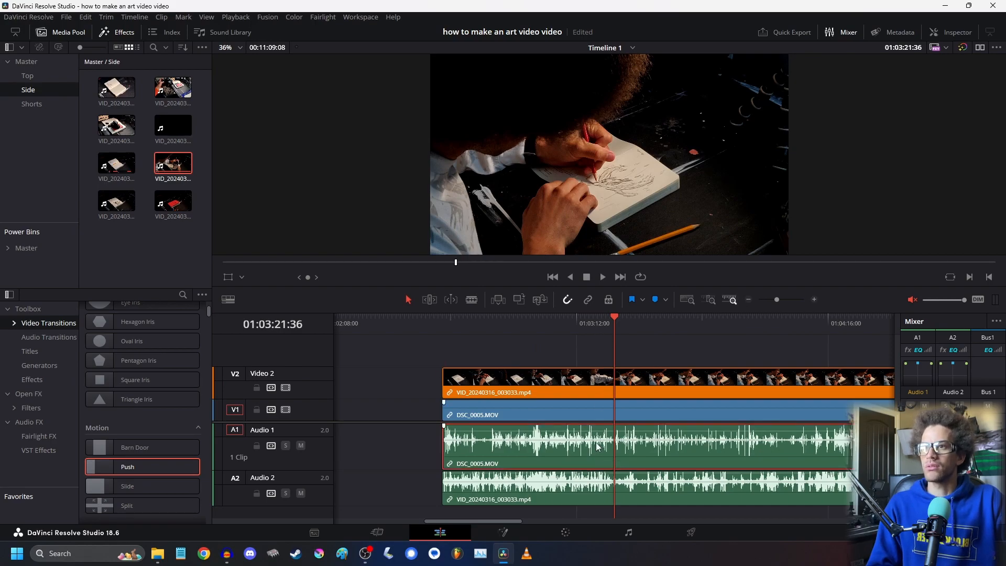
pyautogui.click(593, 385)
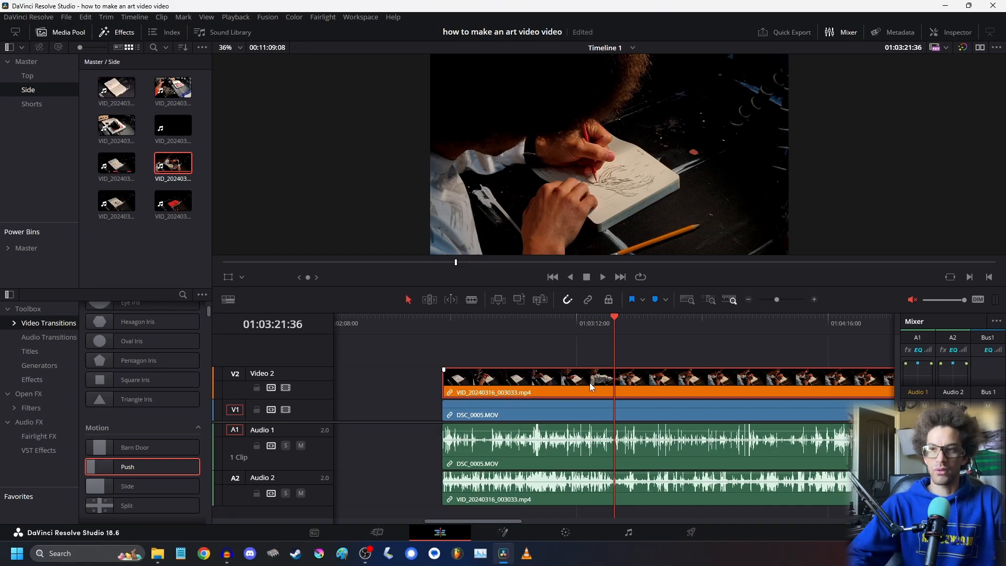
pyautogui.hotkey('ctrl', 'm')
pyautogui.write('audio')
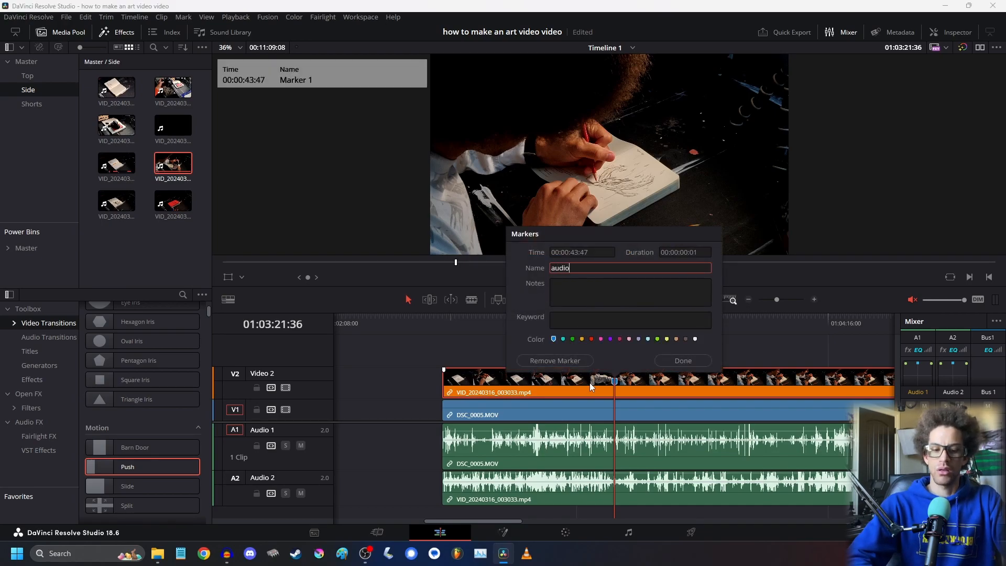
pyautogui.write(' align')
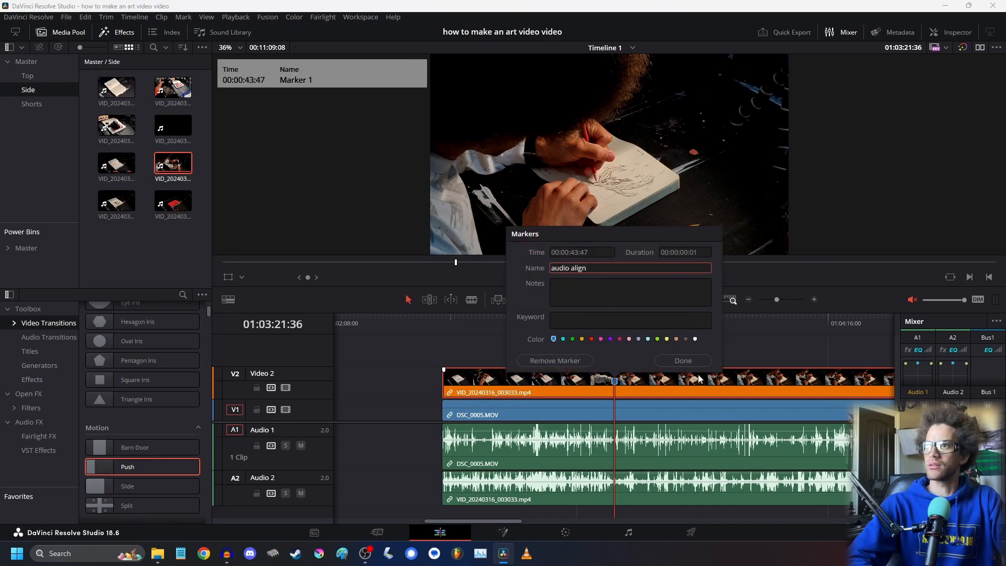
pyautogui.click(667, 338)
pyautogui.click(682, 361)
# - Add a yellow marker named "auto align audio" to the VID_20240316_003033.mp4 audio on A2 at the playhead
pyautogui.click(639, 500)
pyautogui.hotkey('ctrl', 'm')
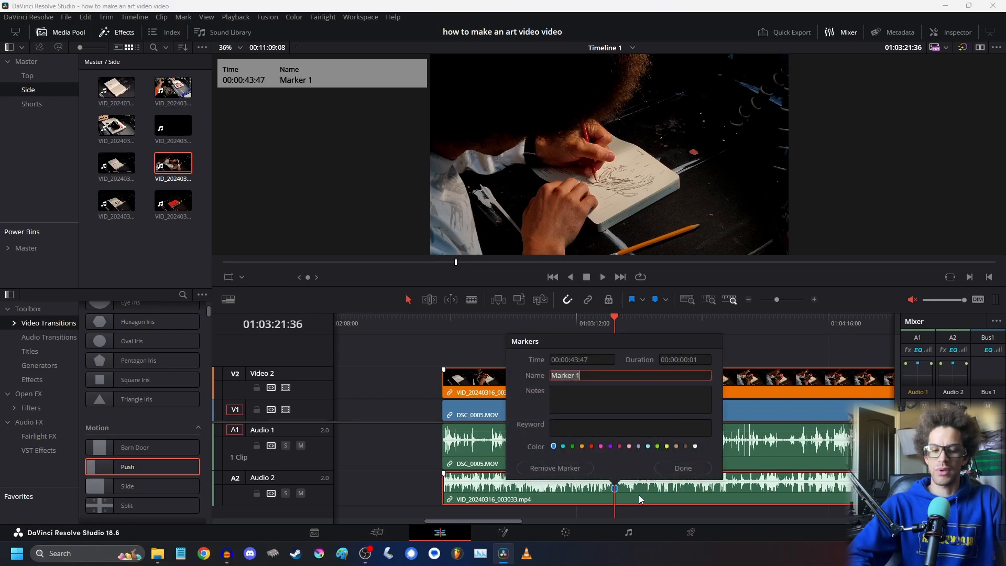
pyautogui.write('auto ')
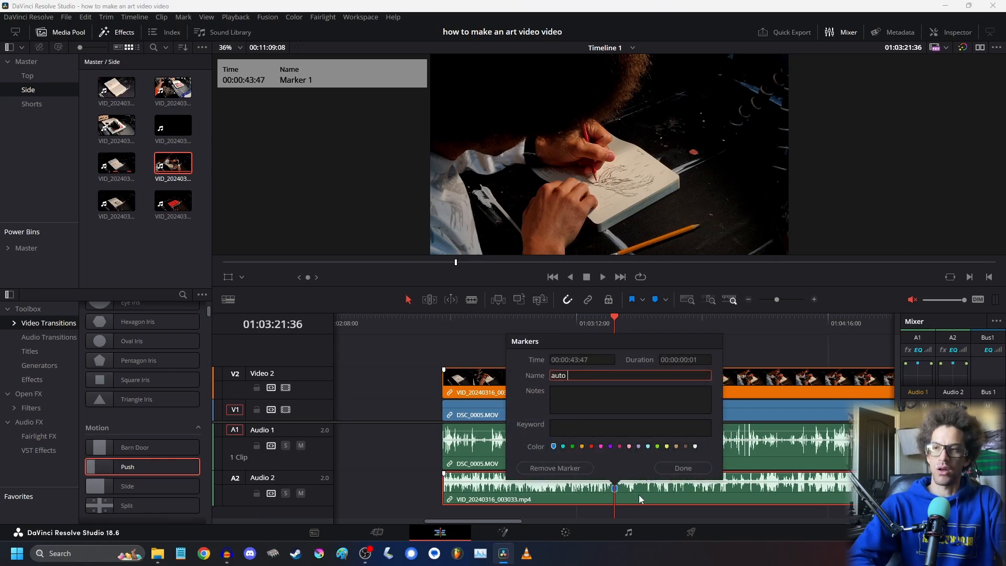
pyautogui.write('align audio')
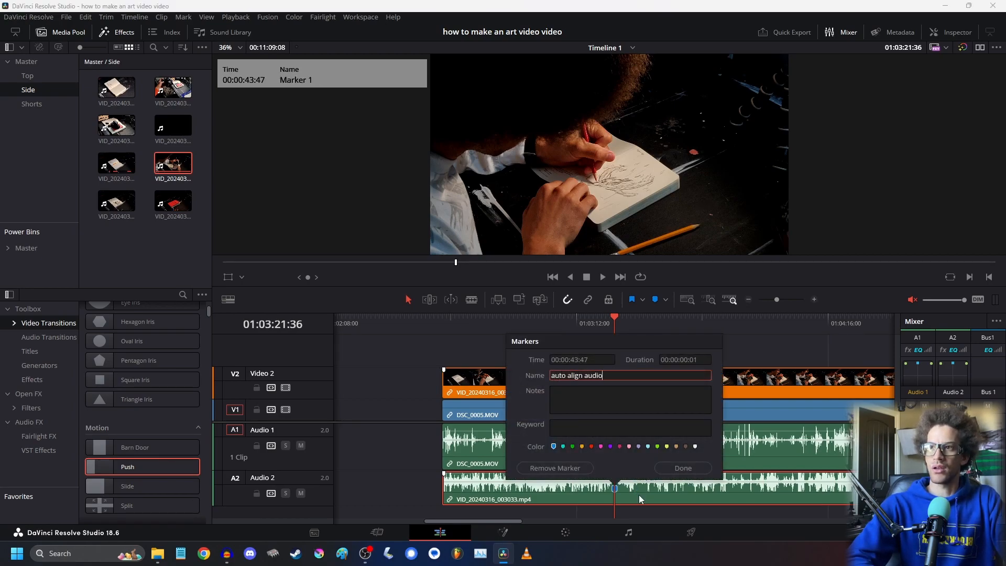
pyautogui.click(683, 468)
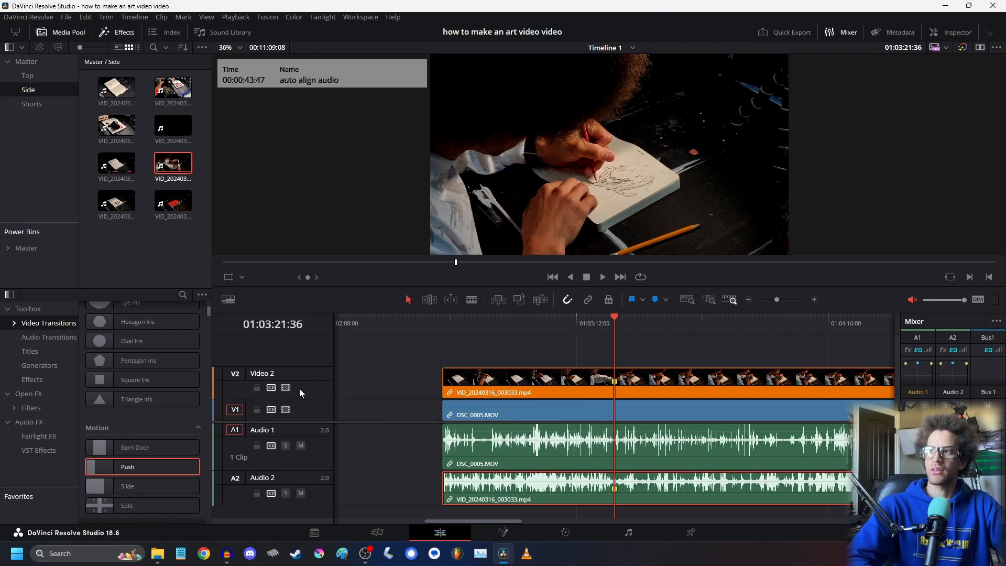
# - Switch off Video 2 and scrub the top-angle clip to the drawing moment at 01:03:32:16
pyautogui.click(286, 388)
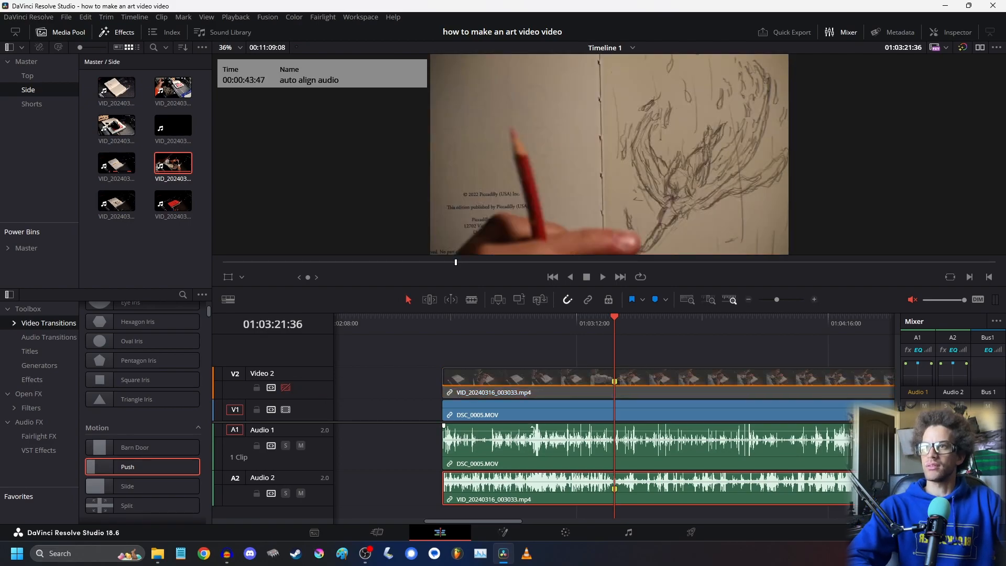
pyautogui.click(746, 299)
pyautogui.click(747, 300)
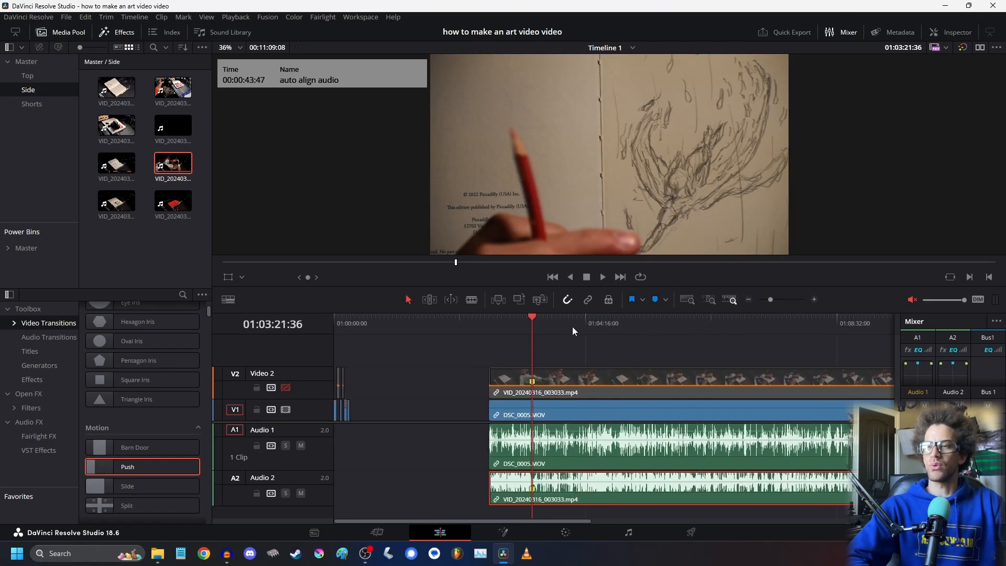
pyautogui.moveTo(535, 316); pyautogui.dragTo(542, 323)
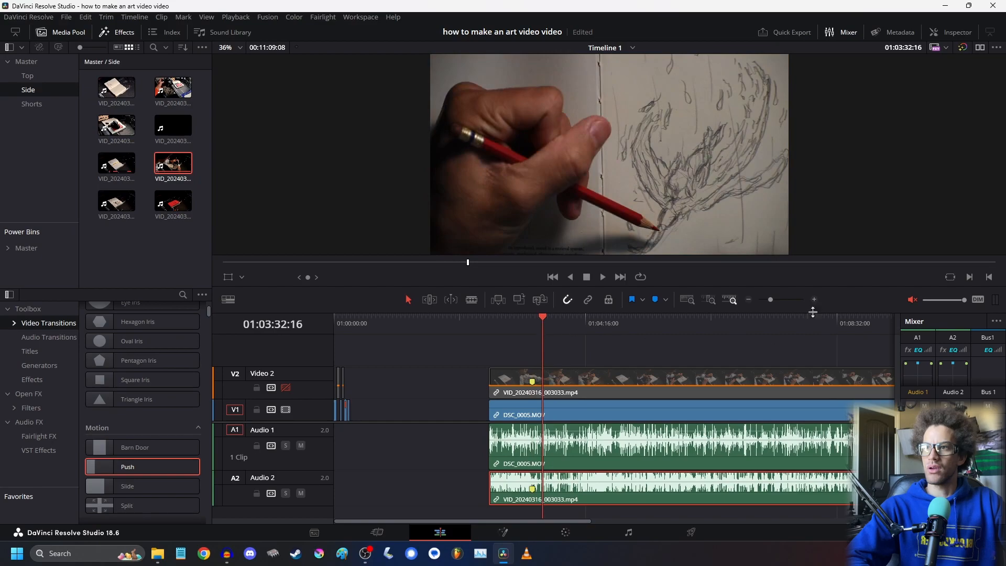
# - Shift DSC_0005.MOV and its audio about one second later with snapping off, and save the project with Video 2 switched on
pyautogui.click(814, 299)
pyautogui.click(814, 299)
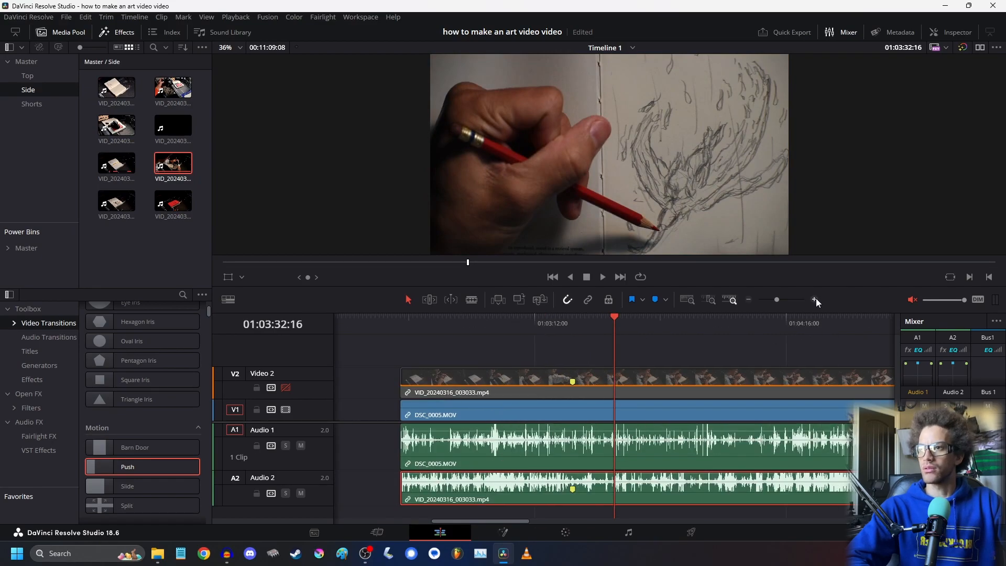
pyautogui.click(813, 299)
pyautogui.moveTo(476, 520); pyautogui.dragTo(451, 514)
pyautogui.moveTo(401, 407); pyautogui.dragTo(494, 448)
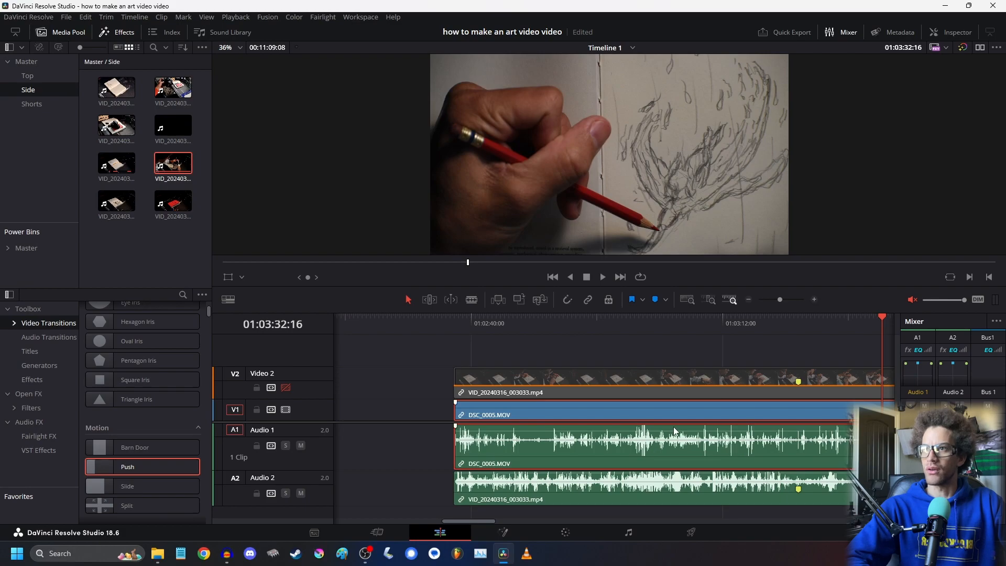
pyautogui.moveTo(736, 445)
pyautogui.mouseDown()
pyautogui.moveTo(714, 448)
pyautogui.moveTo(787, 472)
pyautogui.moveTo(761, 451)
pyautogui.moveTo(796, 452)
pyautogui.moveTo(750, 451)
pyautogui.mouseUp()
pyautogui.click(286, 387)
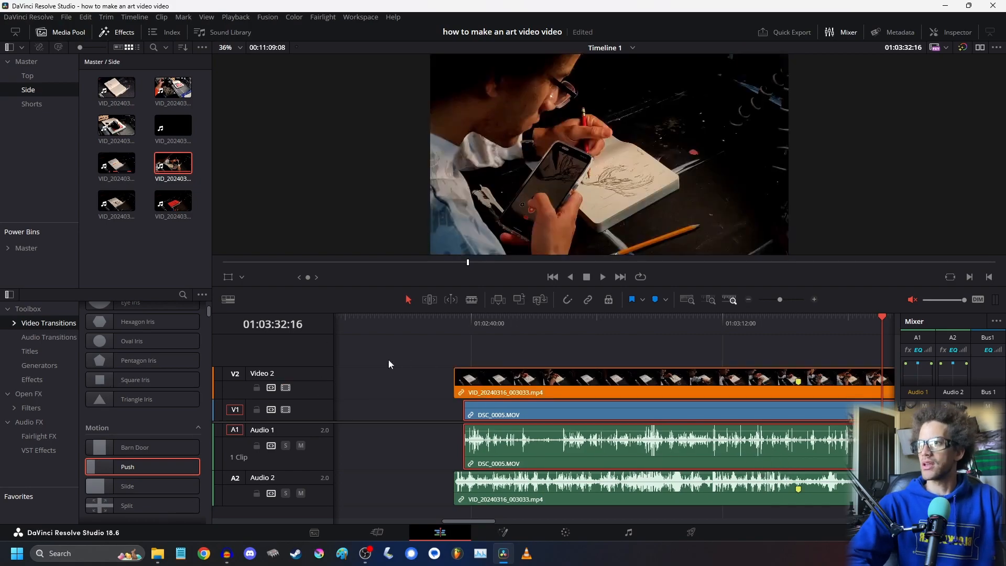
pyautogui.hotkey('ctrl', 's')
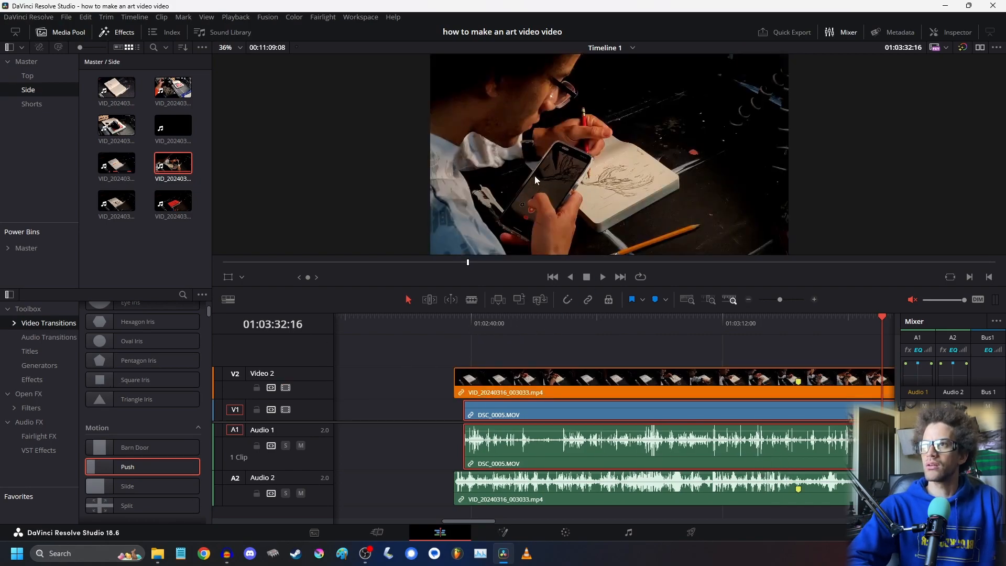
# - Compare both camera angles by scrubbing to 01:03:31:36 and toggling Video 2, leaving it switched off
pyautogui.scroll(3, 534, 175)
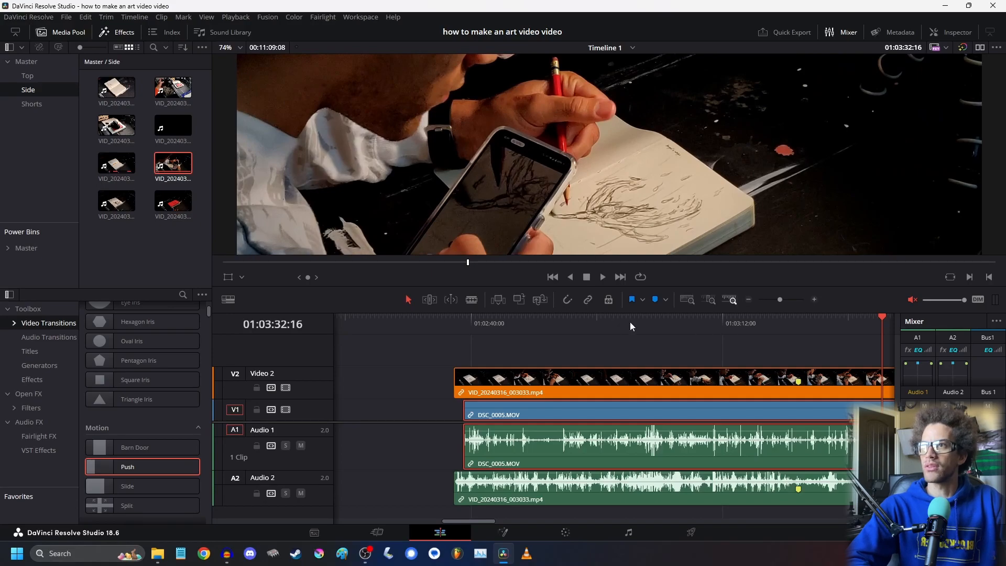
pyautogui.click(746, 299)
pyautogui.moveTo(614, 316); pyautogui.dragTo(583, 328)
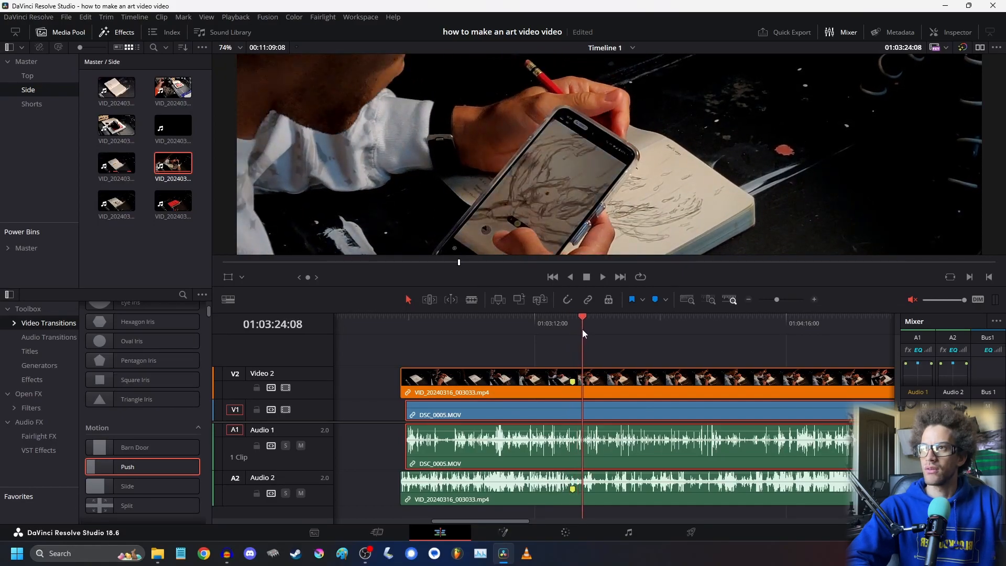
pyautogui.click(285, 387)
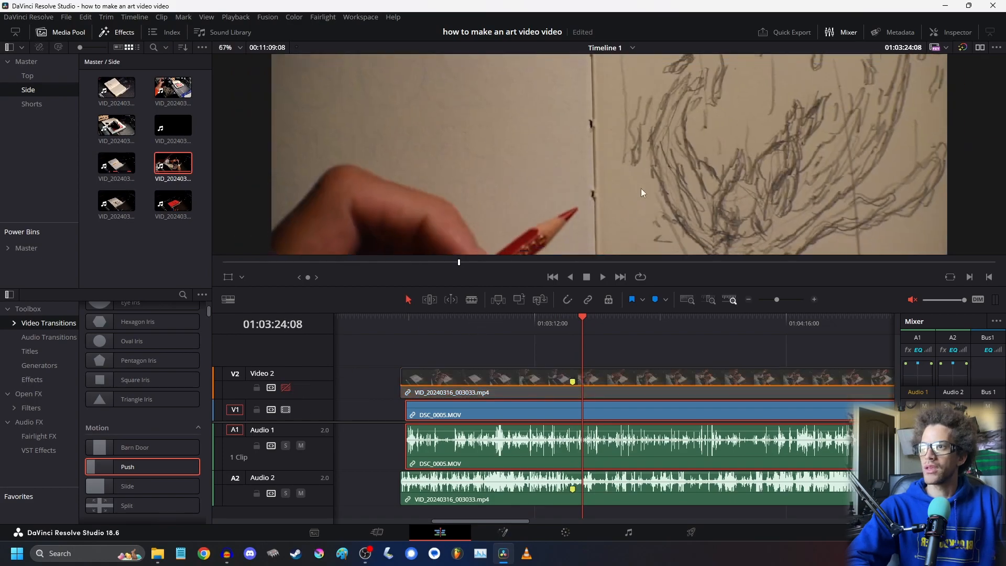
pyautogui.scroll(-3, 642, 193)
pyautogui.moveTo(423, 325); pyautogui.dragTo(612, 358)
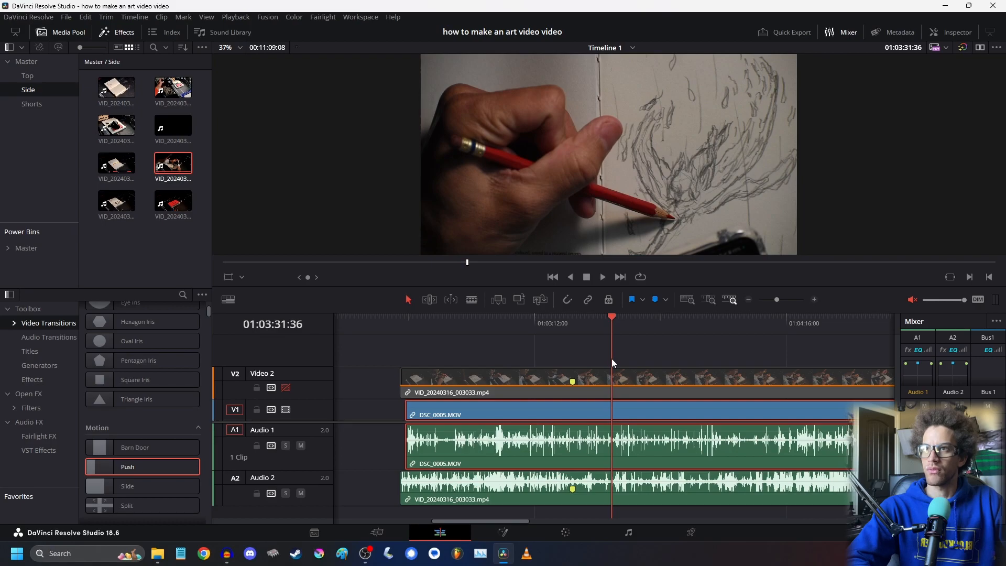
pyautogui.click(285, 387)
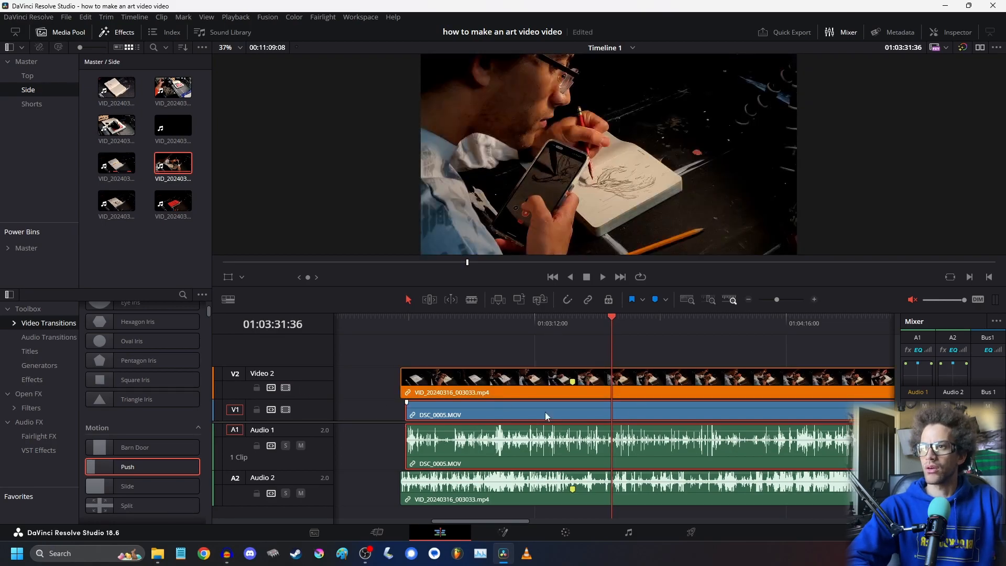
pyautogui.click(287, 388)
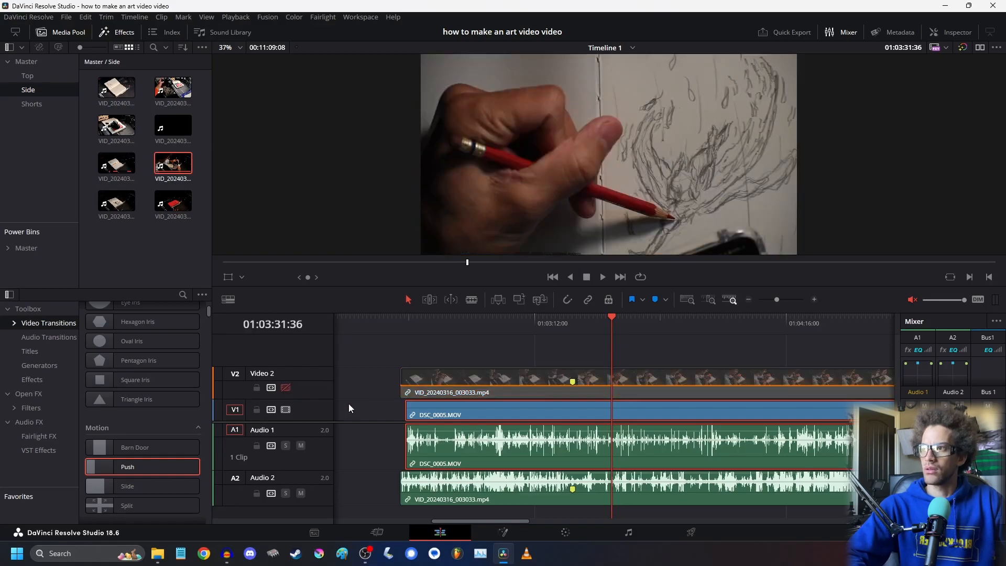
# - Add a marker named "redline" to DSC_0005.MOV at the playhead, 01:03:31:36
pyautogui.press('m')
pyautogui.press('m')
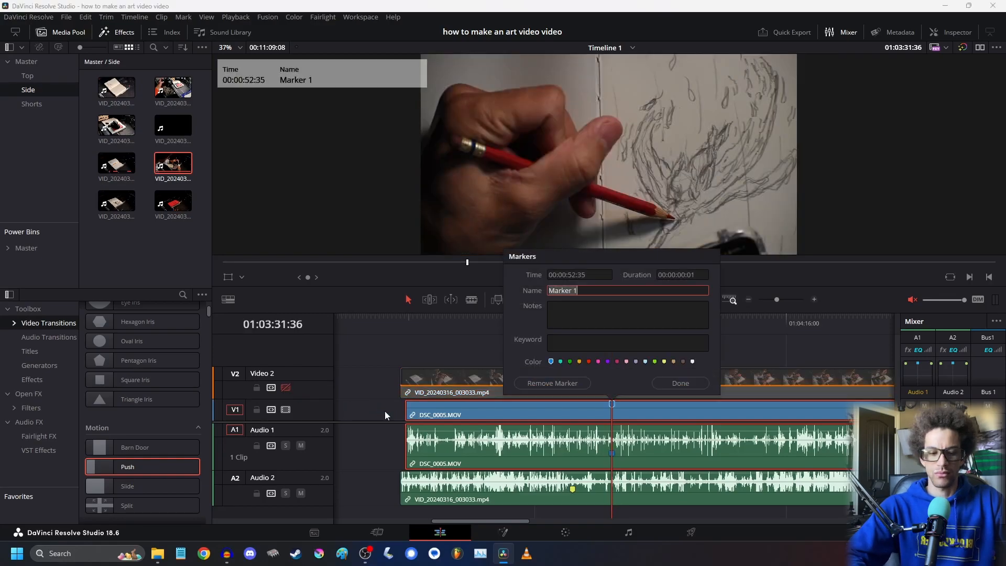
pyautogui.write('redline')
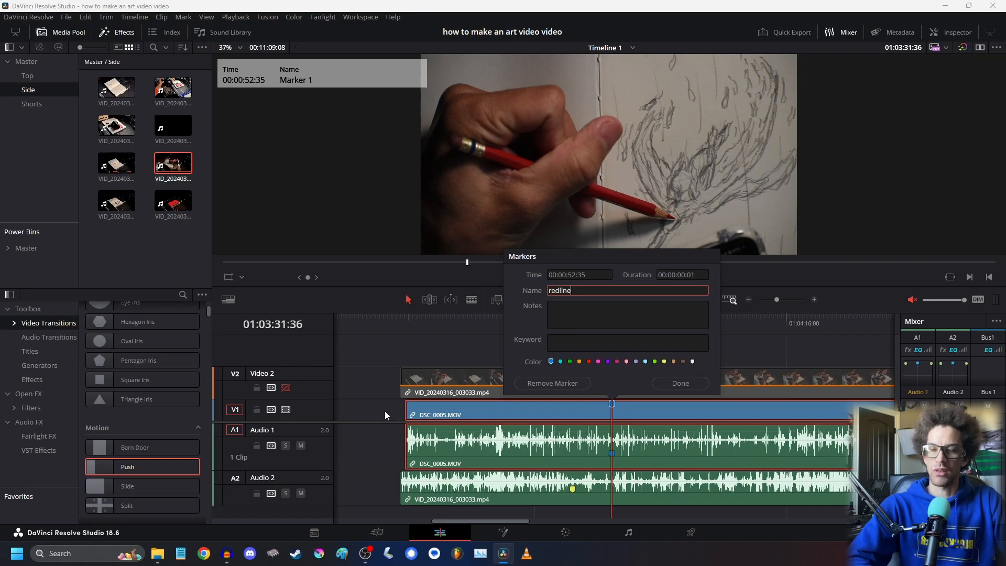
pyautogui.press('Return')
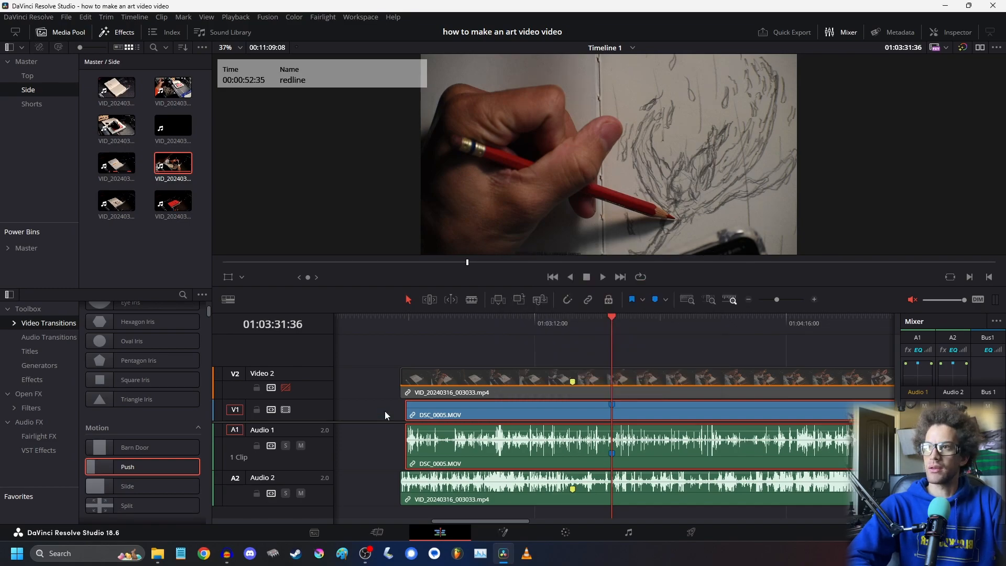
# - Switch Video 2 on and Video 1 off, and scrub the side-angle clip to the matching drawing moment at 01:03:26:32
pyautogui.click(286, 387)
pyautogui.click(285, 409)
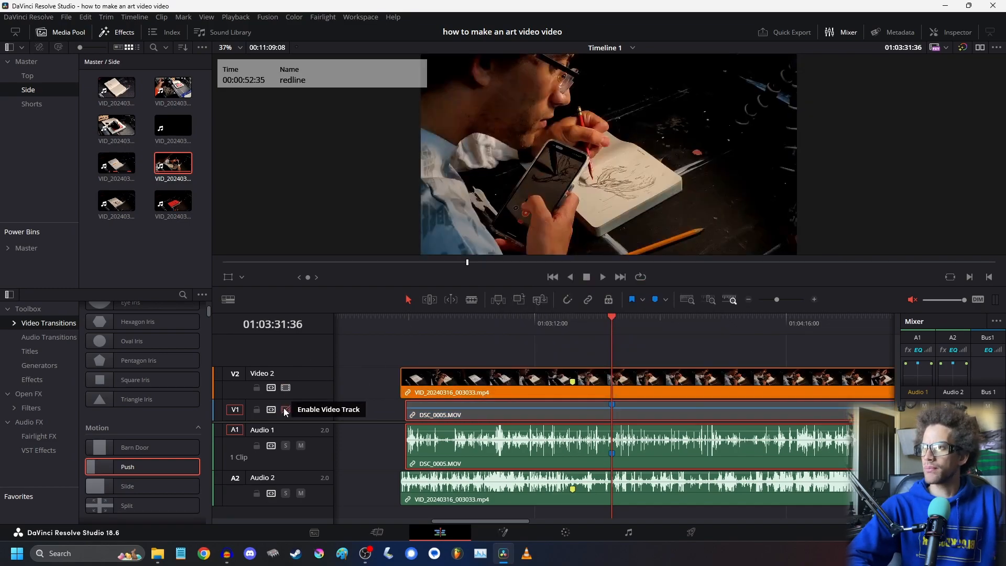
pyautogui.click(481, 322)
pyautogui.moveTo(482, 322); pyautogui.dragTo(586, 357)
pyautogui.scroll(1, 572, 242)
pyautogui.scroll(5, 599, 230)
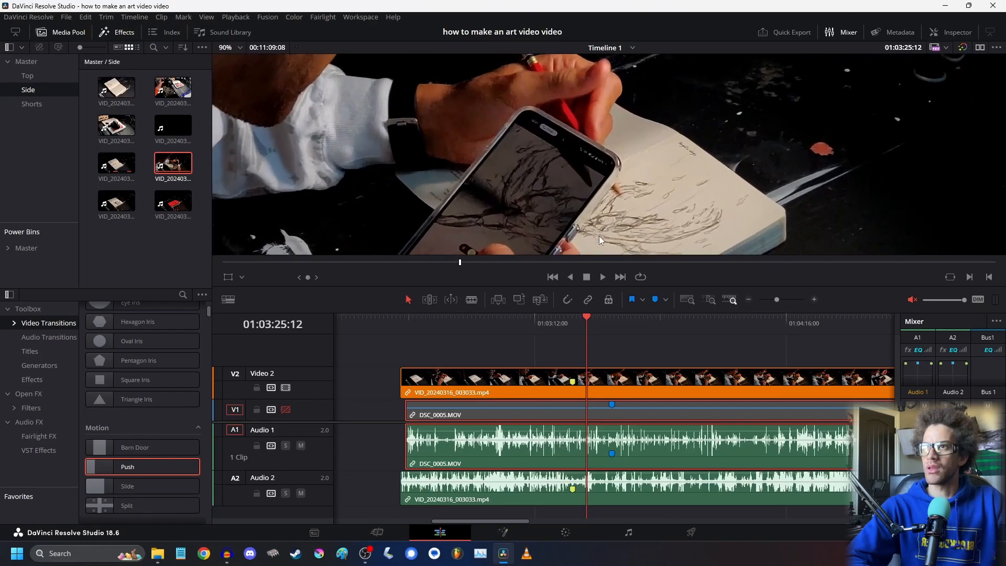
pyautogui.moveTo(583, 329); pyautogui.dragTo(592, 320)
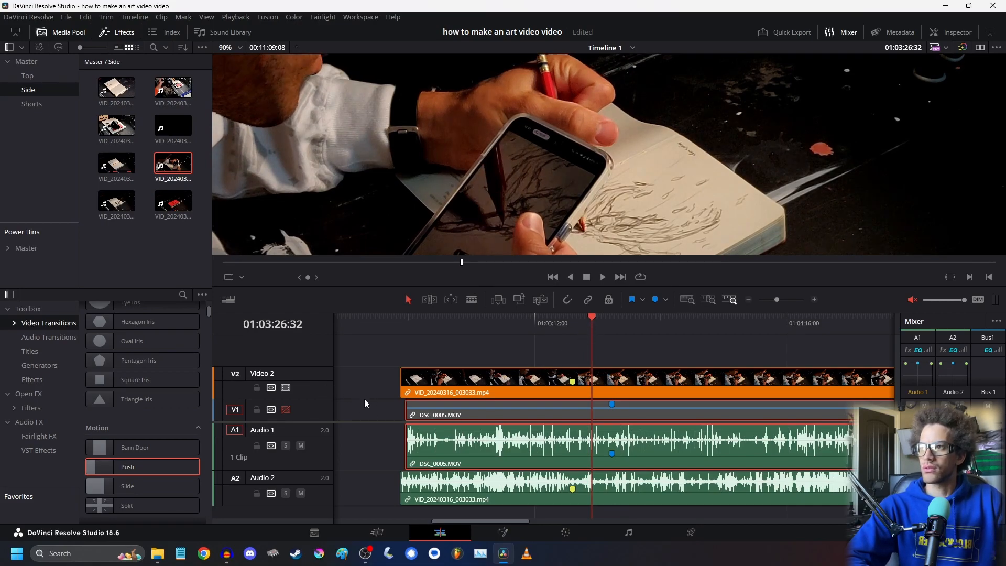
# - Show only Video 1 and shift DSC_0005.MOV earlier with snapping enabled, lining up its blue marker with the yellow one on the other clip
pyautogui.click(286, 388)
pyautogui.click(285, 409)
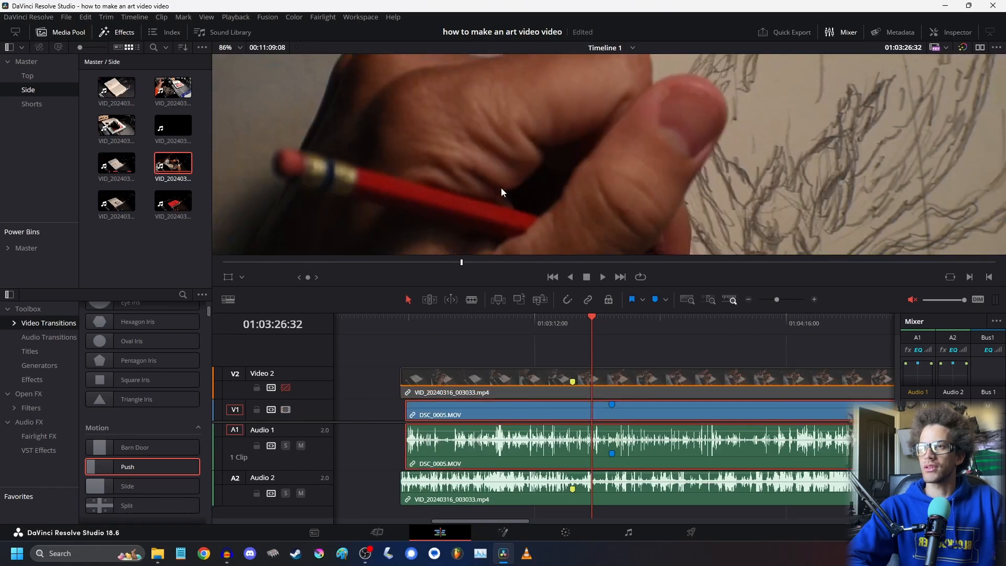
pyautogui.scroll(-5, 485, 220)
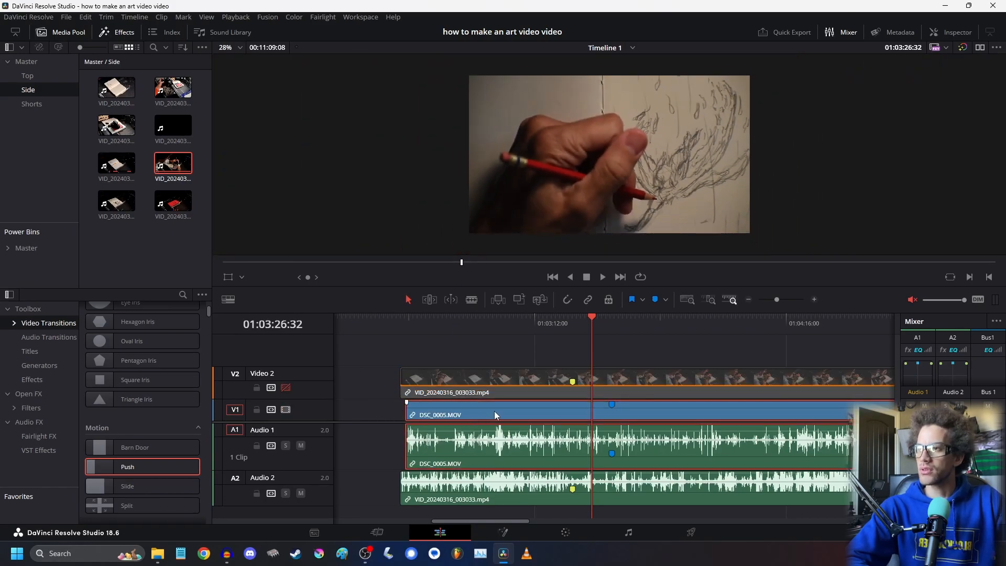
pyautogui.moveTo(493, 410); pyautogui.dragTo(456, 414)
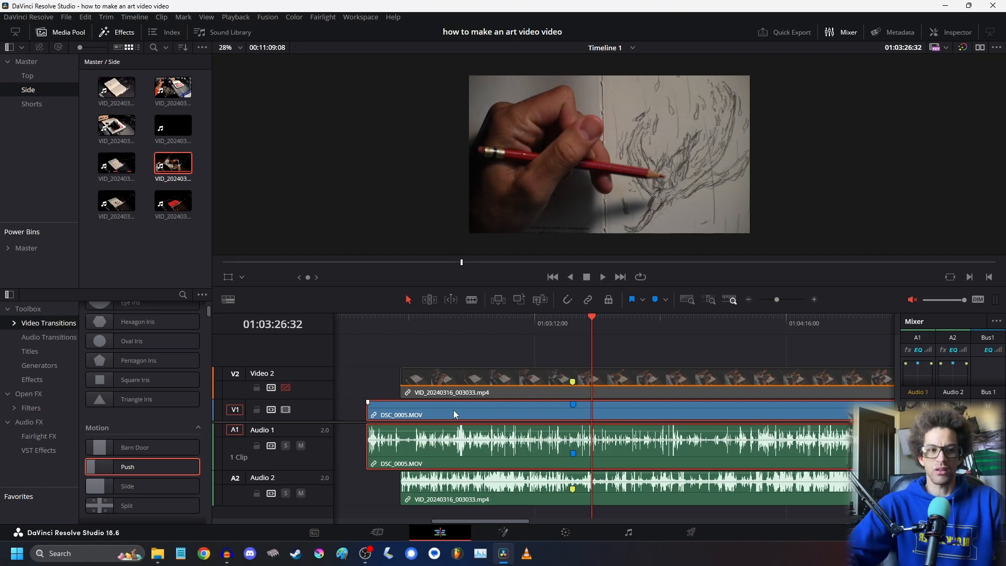
pyautogui.click(567, 299)
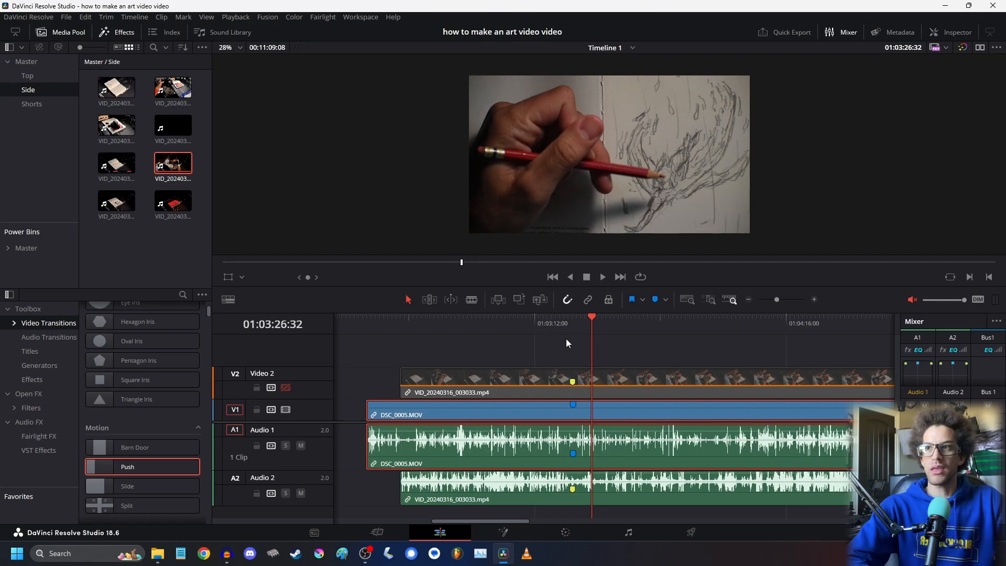
pyautogui.moveTo(437, 414); pyautogui.dragTo(432, 416)
# - Switch Video 2 on and trim the starts of both camera clips and their audio to the aligned markers at 01:03:21:36
pyautogui.click(422, 322)
pyautogui.press('Up')
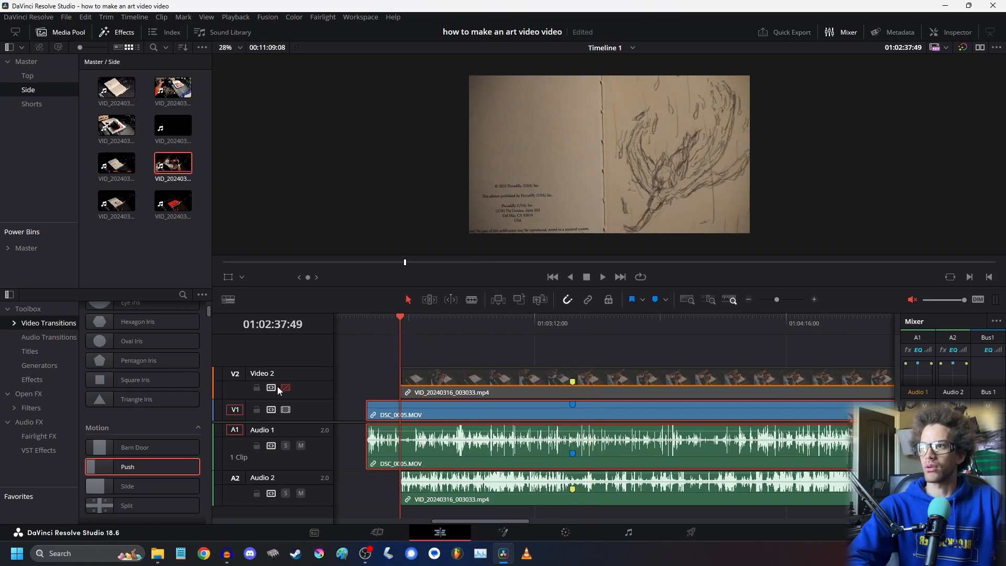
pyautogui.click(286, 388)
pyautogui.press('space')
pyautogui.click(539, 316)
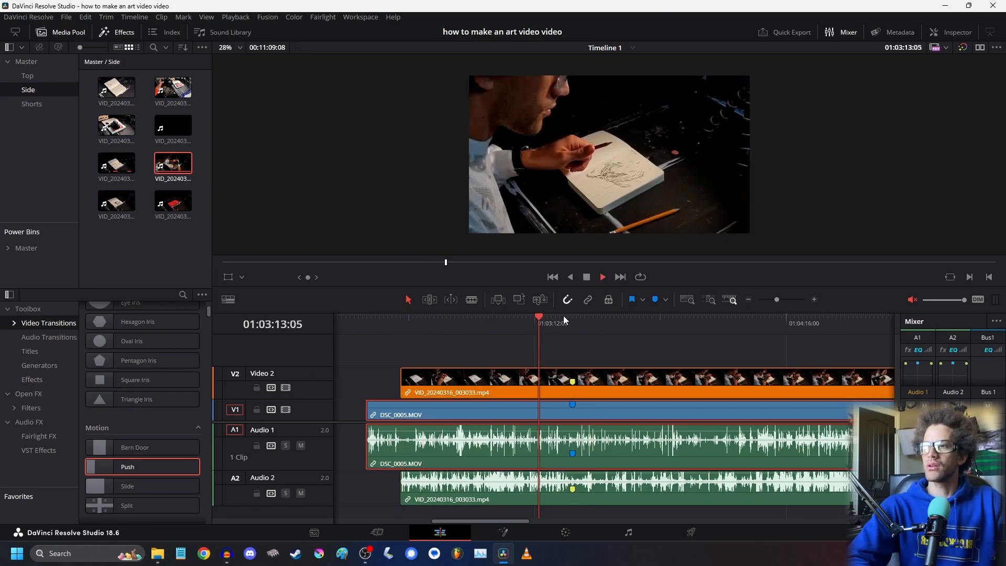
pyautogui.click(567, 316)
pyautogui.click(565, 316)
pyautogui.moveTo(396, 340)
pyautogui.mouseDown()
pyautogui.moveTo(482, 524)
pyautogui.moveTo(494, 523)
pyautogui.mouseUp()
pyautogui.moveTo(492, 561)
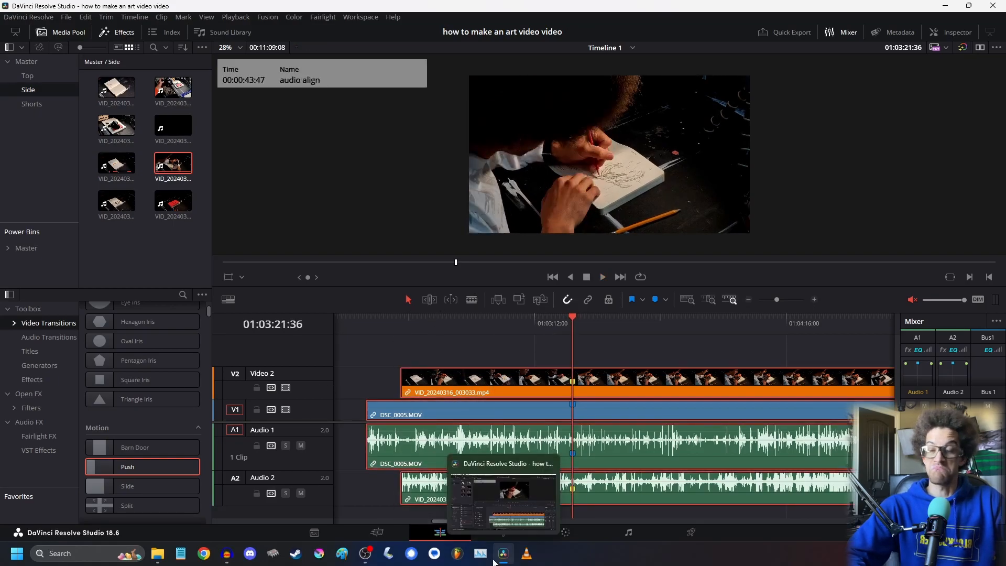
pyautogui.hotkey('shift', '[')
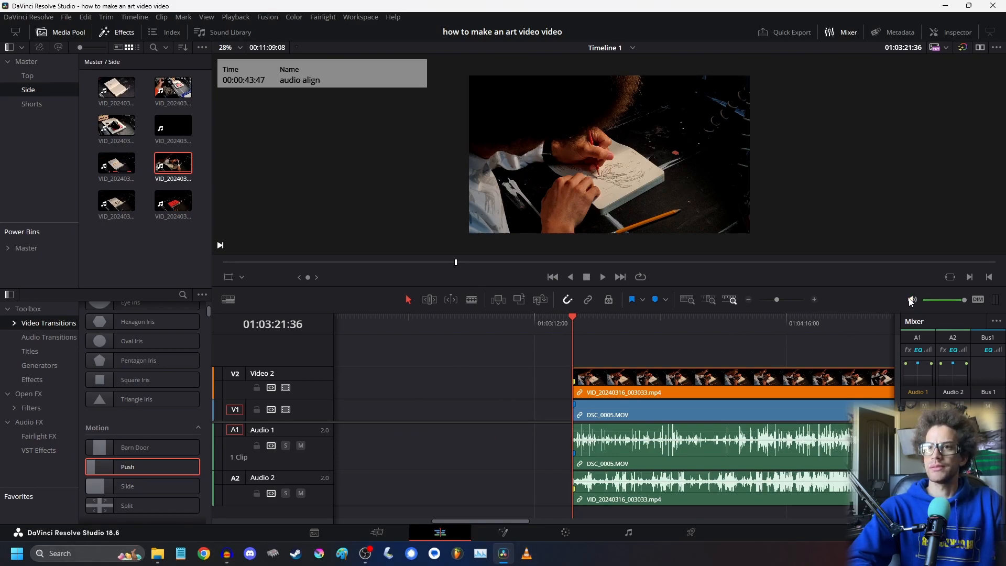
# - Play the trimmed clips at several points up to 01:04:09:42 to check whether the two cameras' audio is in sync
pyautogui.press('space')
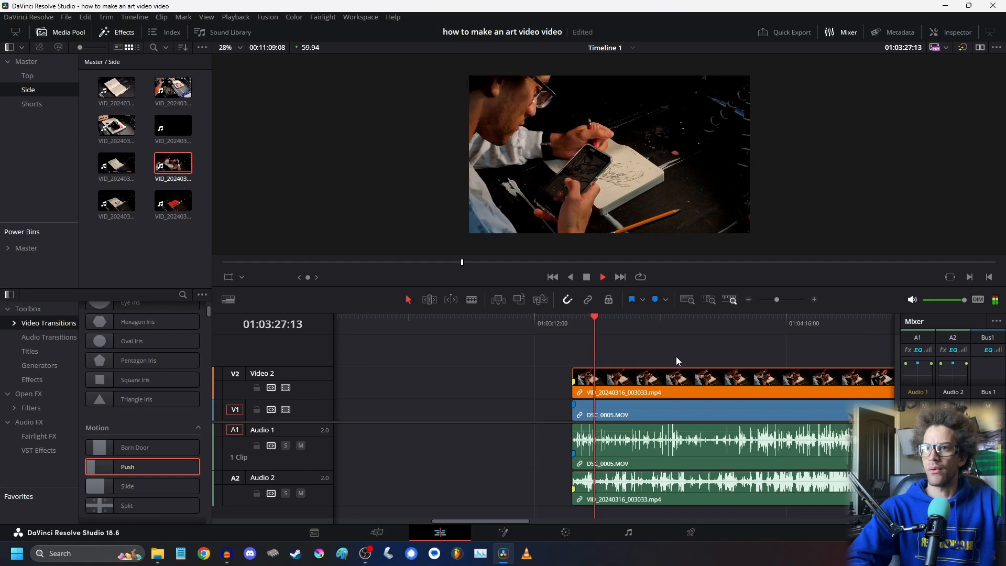
pyautogui.click(814, 299)
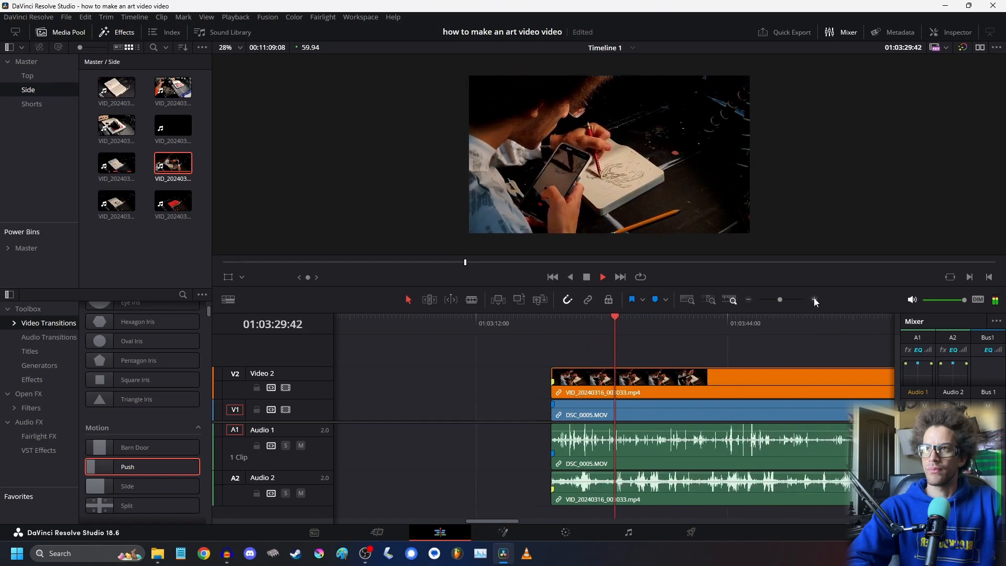
pyautogui.click(748, 300)
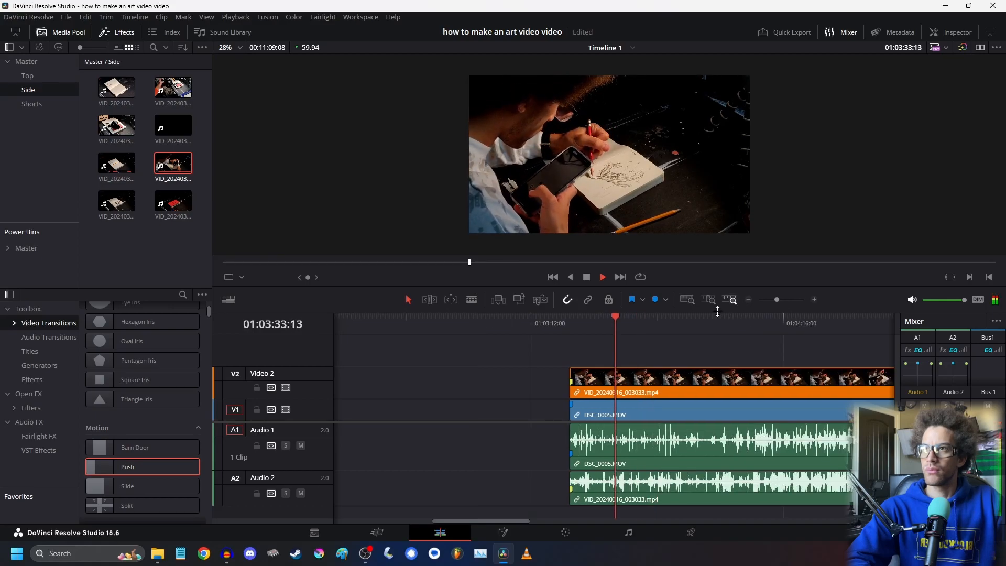
pyautogui.click(658, 322)
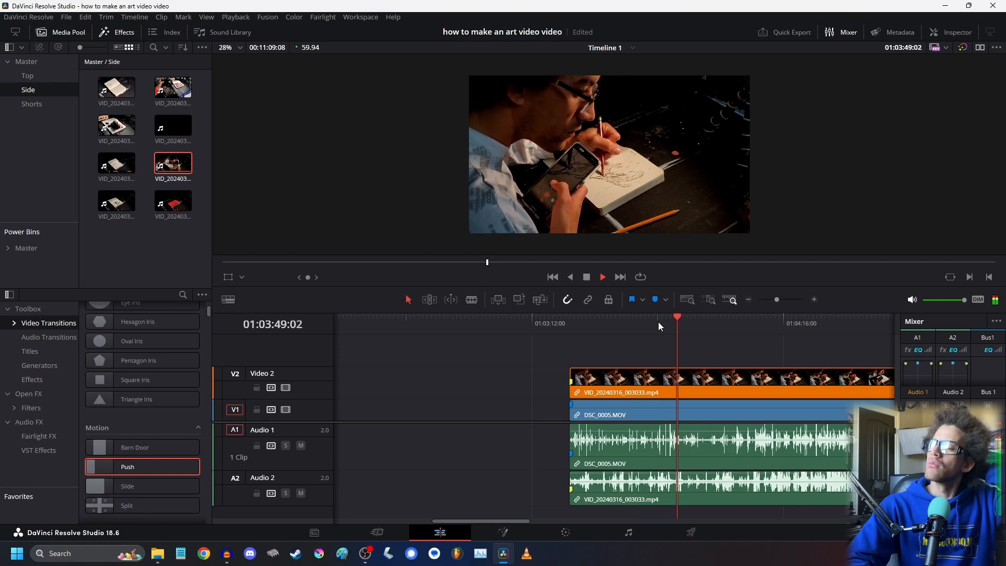
pyautogui.click(718, 329)
pyautogui.click(741, 324)
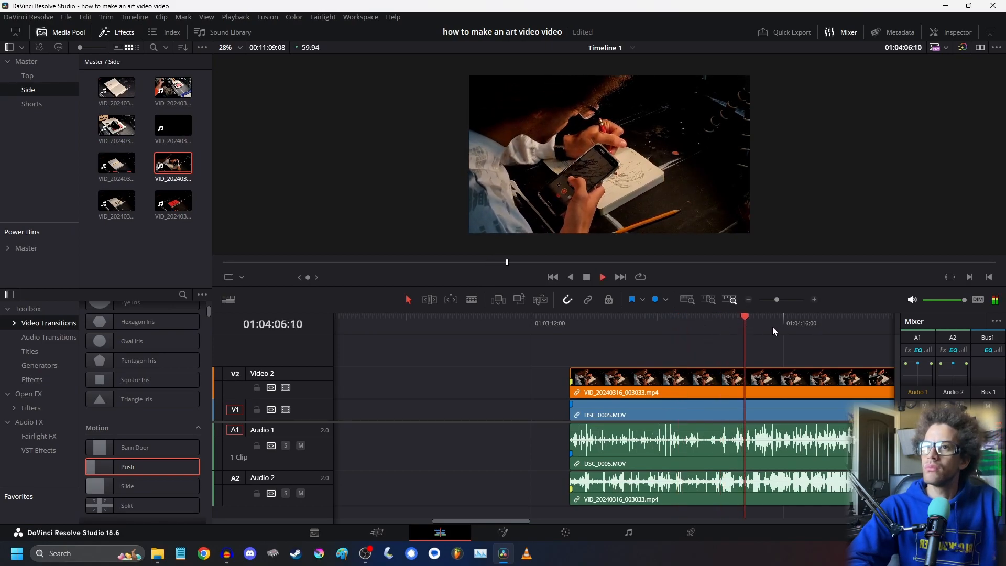
pyautogui.click(717, 321)
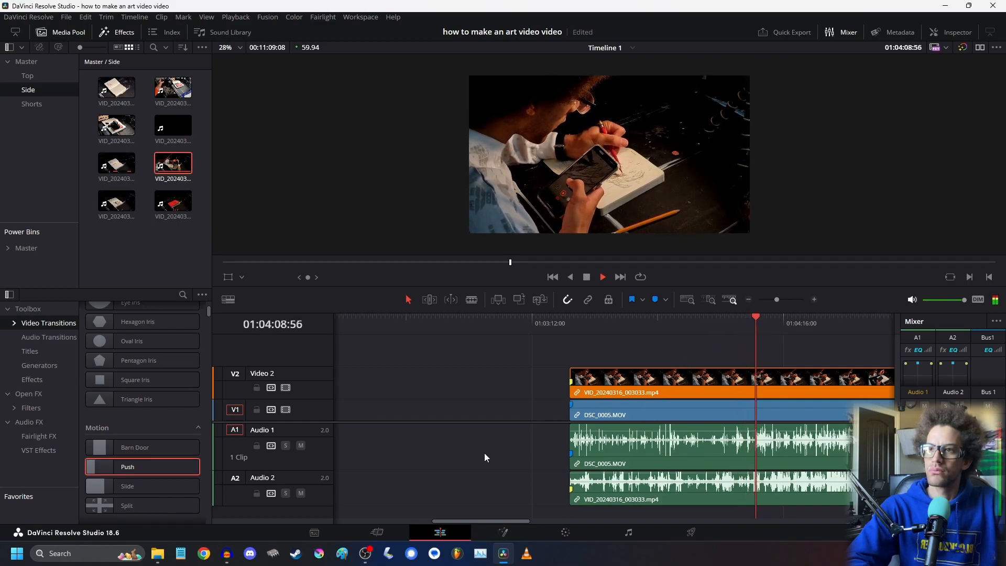
pyautogui.press('space')
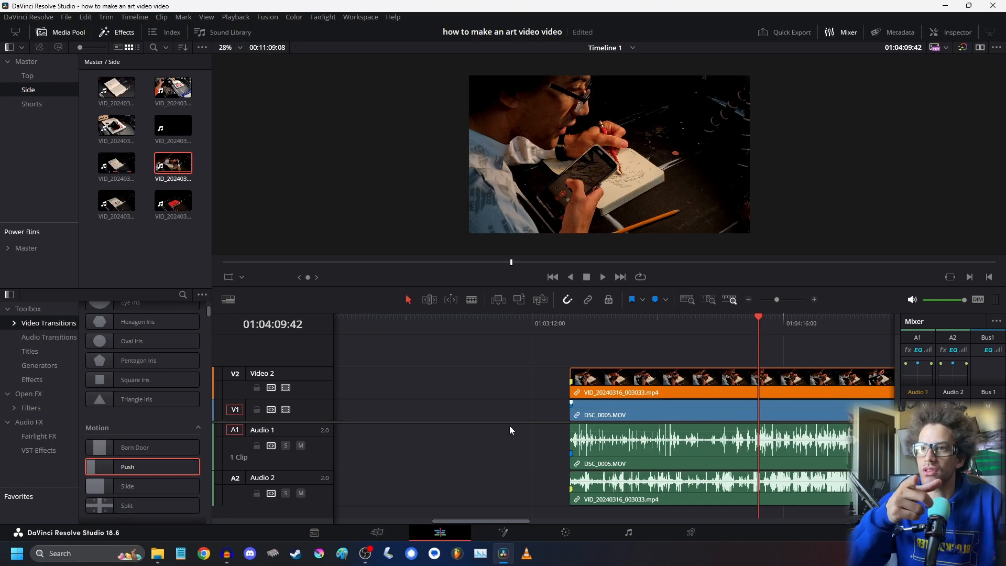
# - Mute Audio 2, switch Video 2 off, and play the DSC_0005.MOV audio to find a distinct sound around 01:04:04
pyautogui.moveTo(531, 406); pyautogui.dragTo(611, 444)
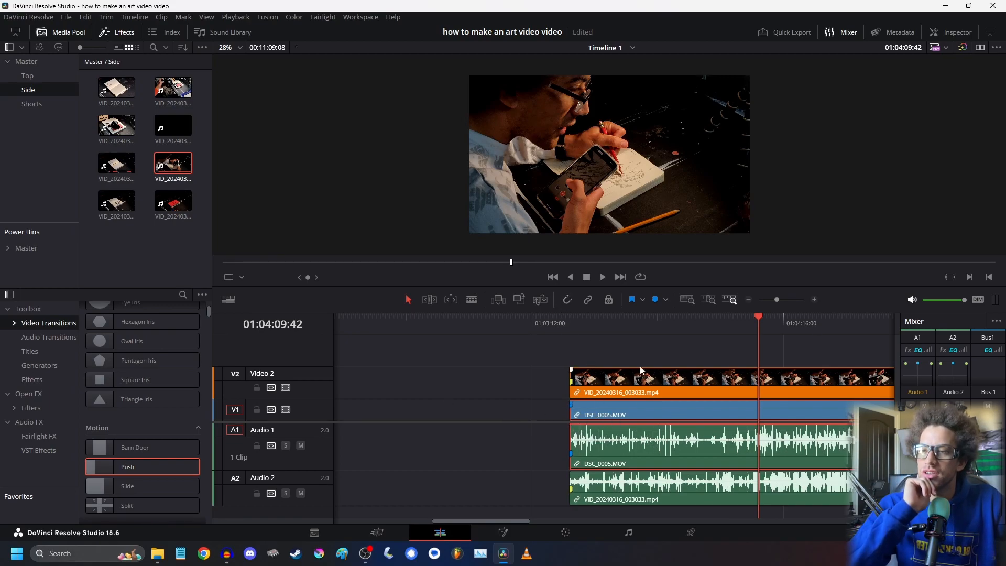
pyautogui.click(300, 493)
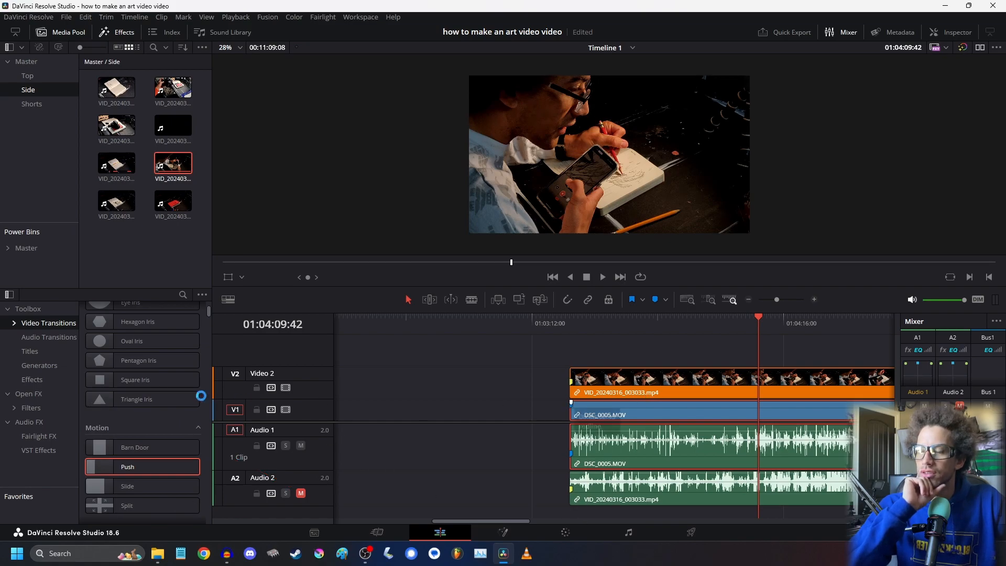
pyautogui.click(285, 387)
pyautogui.click(703, 318)
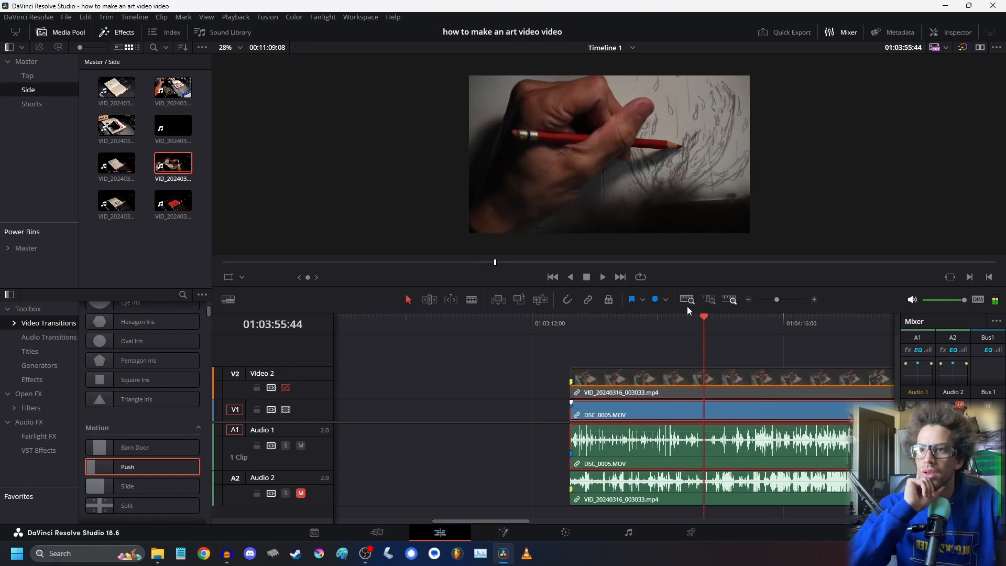
pyautogui.moveTo(722, 323)
pyautogui.mouseDown()
pyautogui.moveTo(743, 334)
pyautogui.moveTo(730, 335)
pyautogui.mouseUp()
pyautogui.press('space')
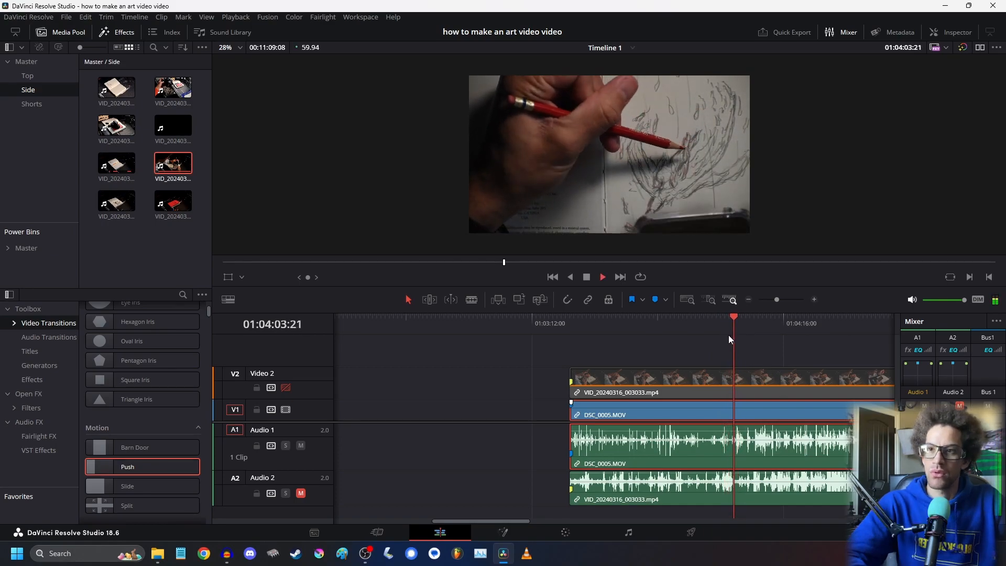
pyautogui.press('space')
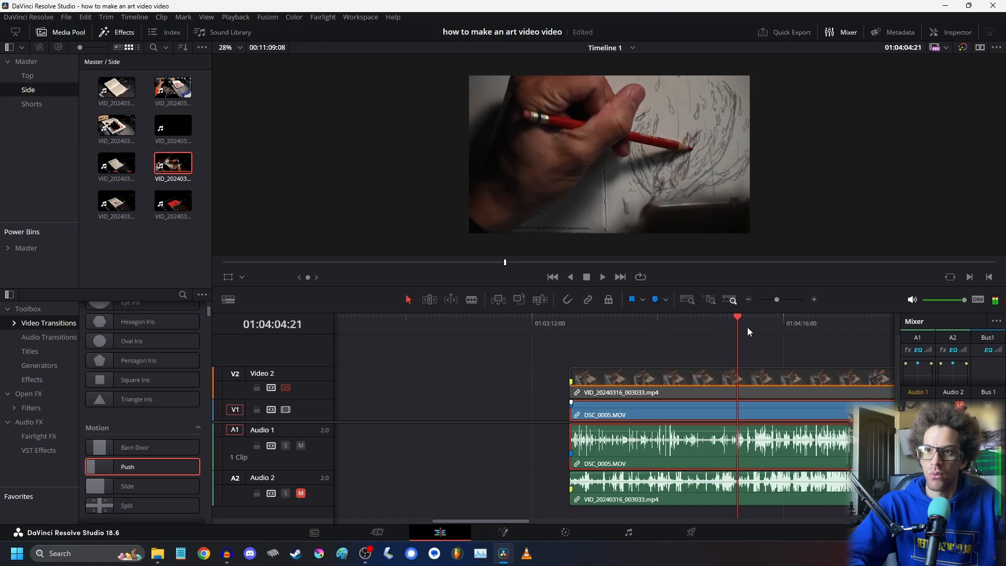
# - Place the playhead at the start of the loud DSC_0005.MOV waveform at 01:04:04:00, then mute Audio 1 and unmute Audio 2
pyautogui.click(815, 299)
pyautogui.moveTo(615, 323); pyautogui.dragTo(608, 319)
pyautogui.click(301, 445)
pyautogui.click(300, 493)
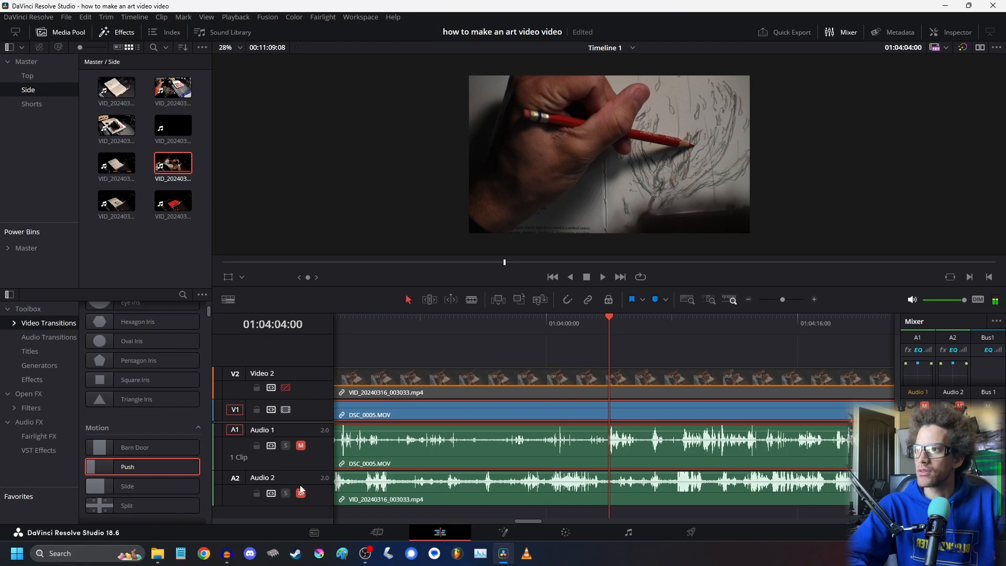
# - Listen to Audio 2 and place the playhead at the matching sound at 01:04:08:20
pyautogui.moveTo(604, 321); pyautogui.dragTo(667, 331)
pyautogui.press('space')
pyautogui.moveTo(680, 318); pyautogui.dragTo(677, 317)
pyautogui.click(752, 301)
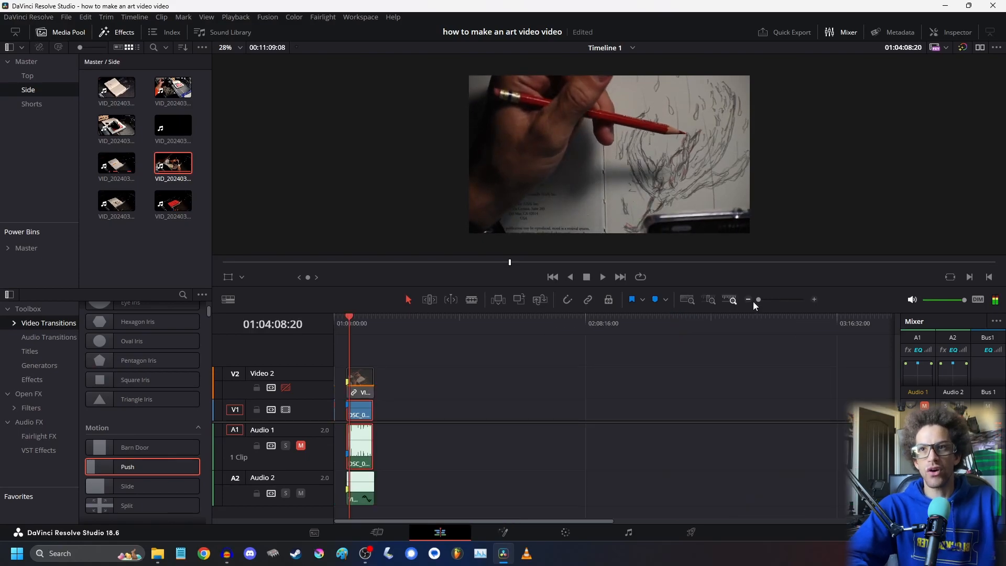
pyautogui.click(813, 299)
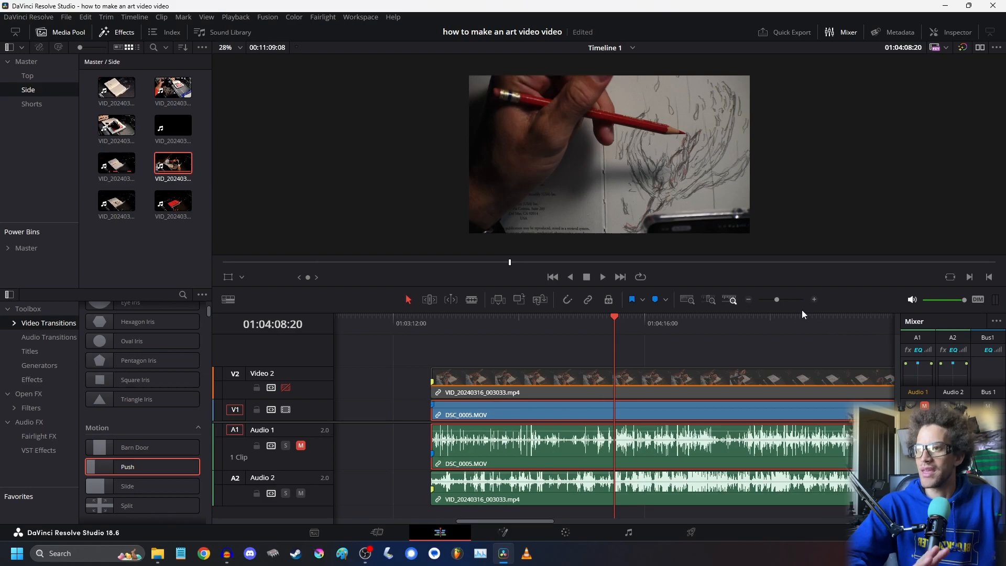
pyautogui.click(814, 300)
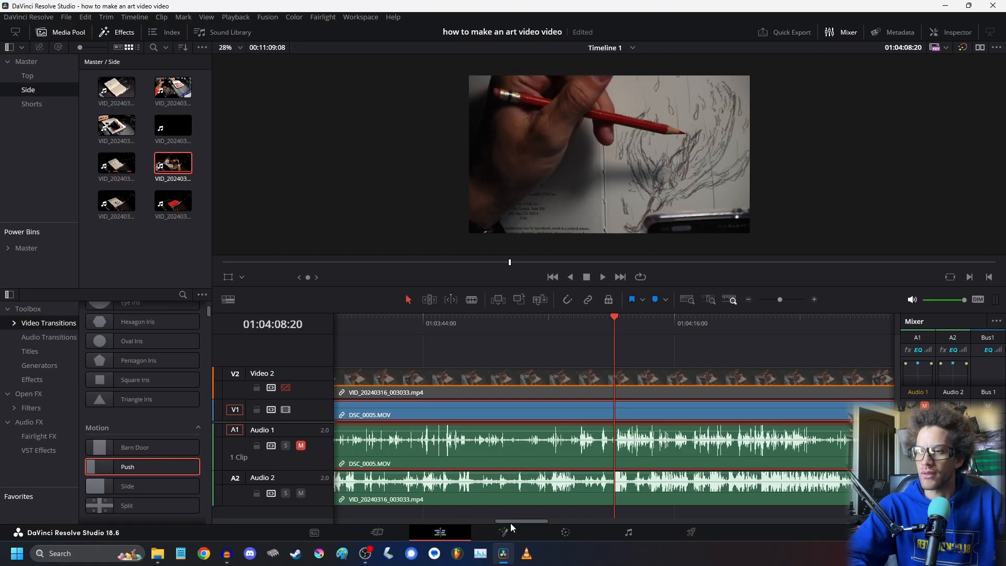
pyautogui.click(813, 300)
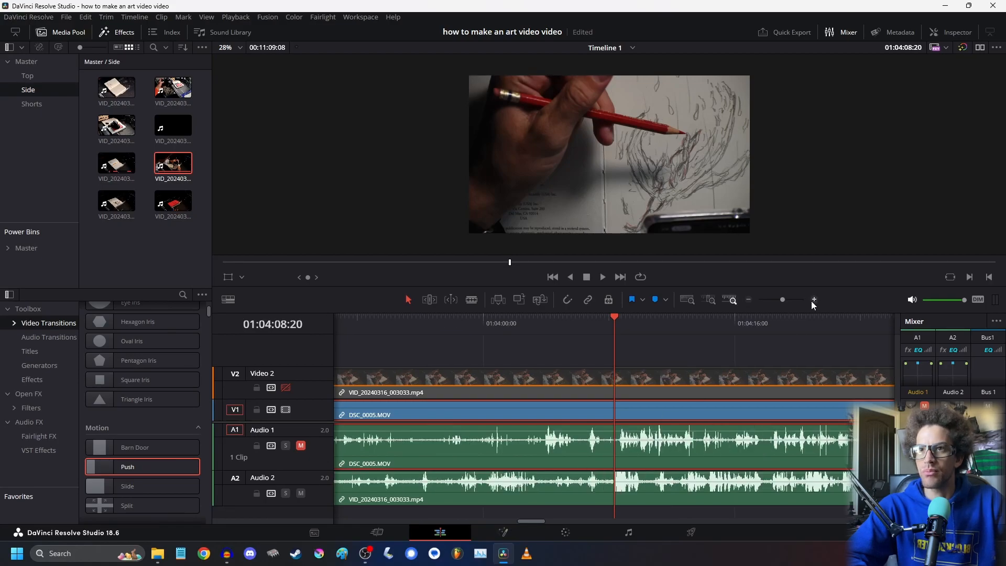
# - Try shifting DSC_0005.MOV and its audio about eight seconds earlier, then unmute Audio 1 and play both audio tracks
pyautogui.moveTo(695, 415); pyautogui.dragTo(566, 427)
pyautogui.click(488, 320)
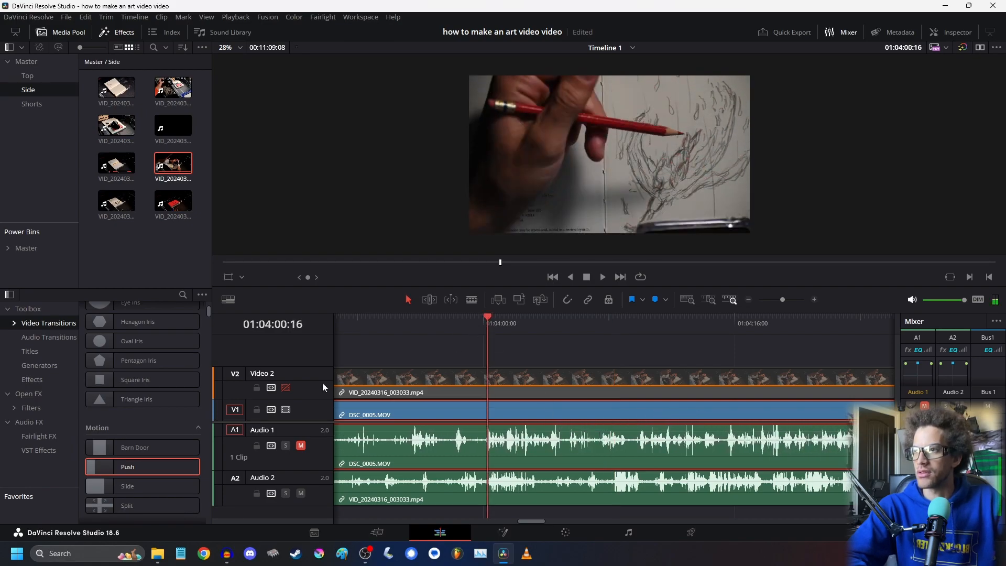
pyautogui.click(301, 445)
pyautogui.press('space')
pyautogui.click(461, 329)
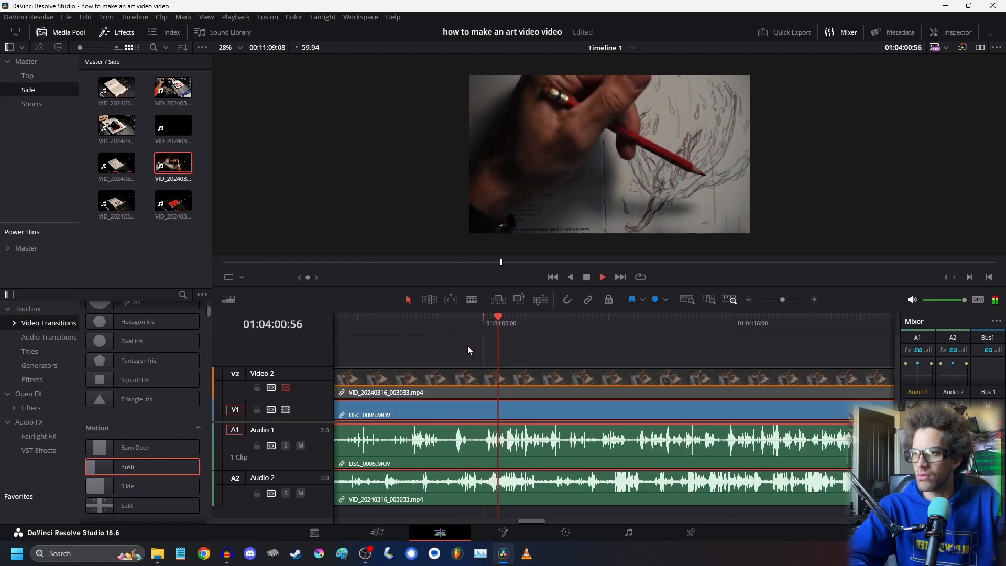
pyautogui.click(610, 328)
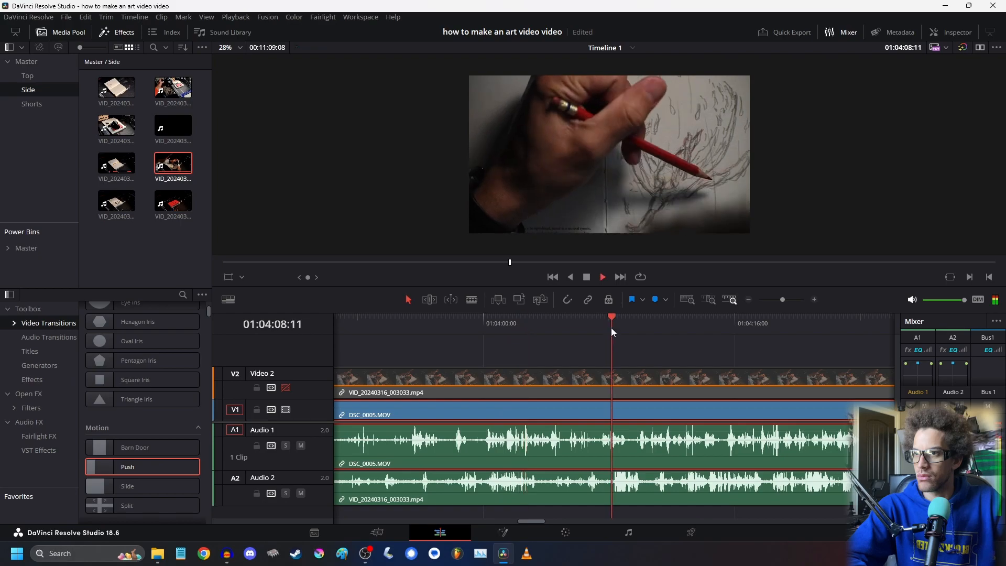
pyautogui.press('space')
# - Shift DSC_0005.MOV about 12 seconds later, matching its loud waveform start to Audio 2 near 01:04:08, and play from just before it
pyautogui.moveTo(504, 409); pyautogui.dragTo(699, 438)
pyautogui.click(594, 324)
pyautogui.press('space')
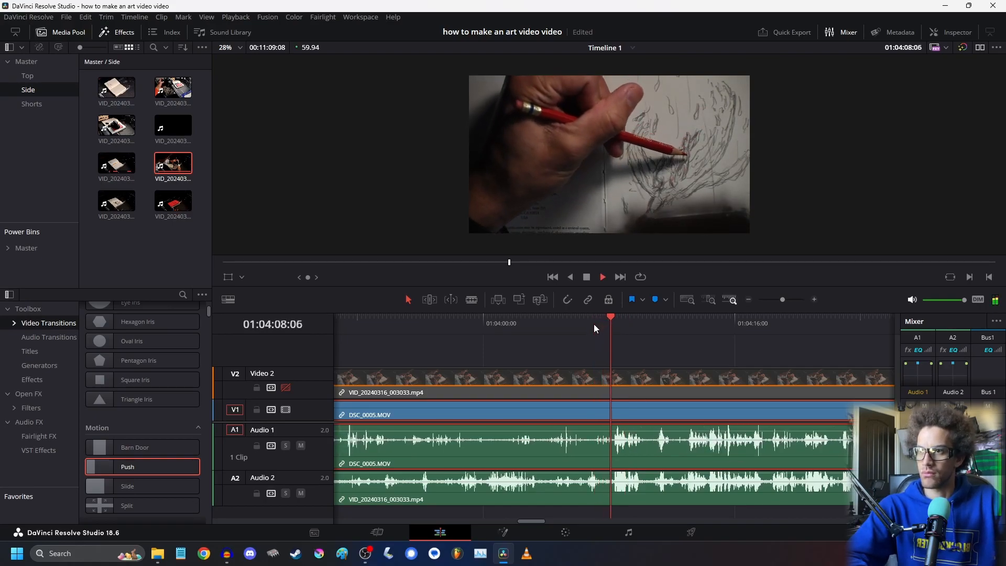
# - Nudge DSC_0005.MOV and its audio slightly later to match the Audio 2 waveform, and play from about 01:04:08 to check the sync
pyautogui.press('space')
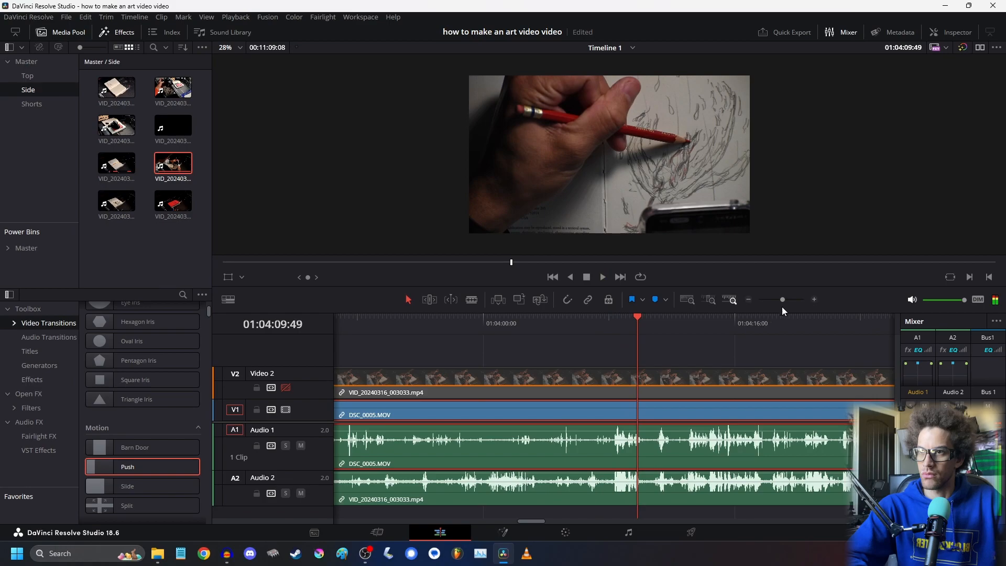
pyautogui.click(814, 299)
pyautogui.click(814, 299)
pyautogui.click(814, 299)
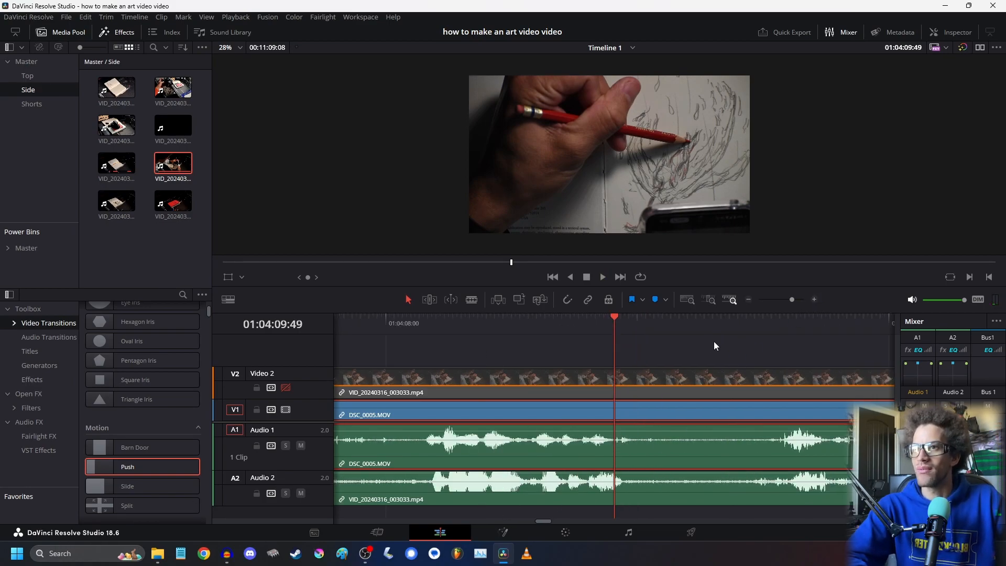
pyautogui.moveTo(539, 412); pyautogui.dragTo(542, 411)
pyautogui.click(402, 325)
pyautogui.press('space')
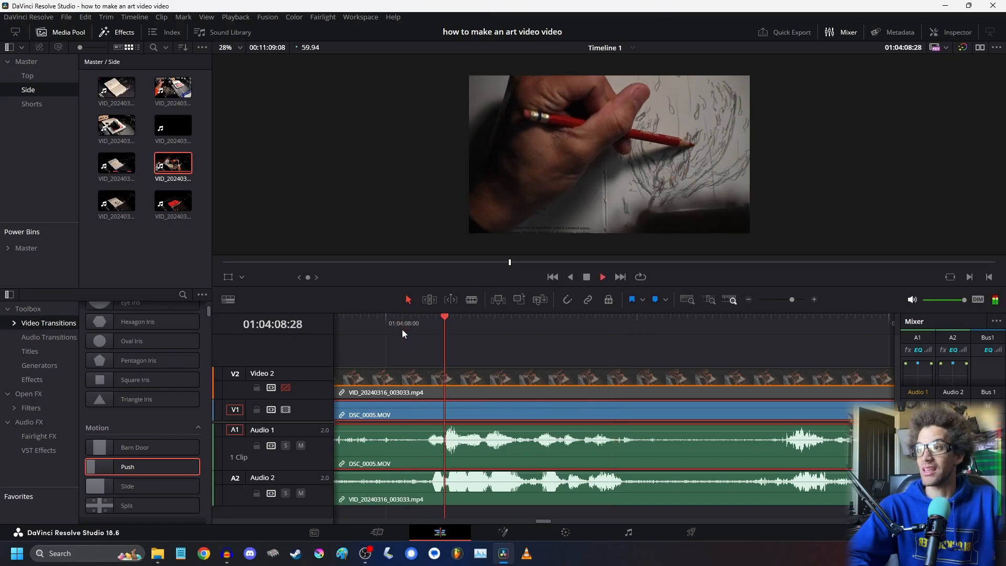
pyautogui.press('space')
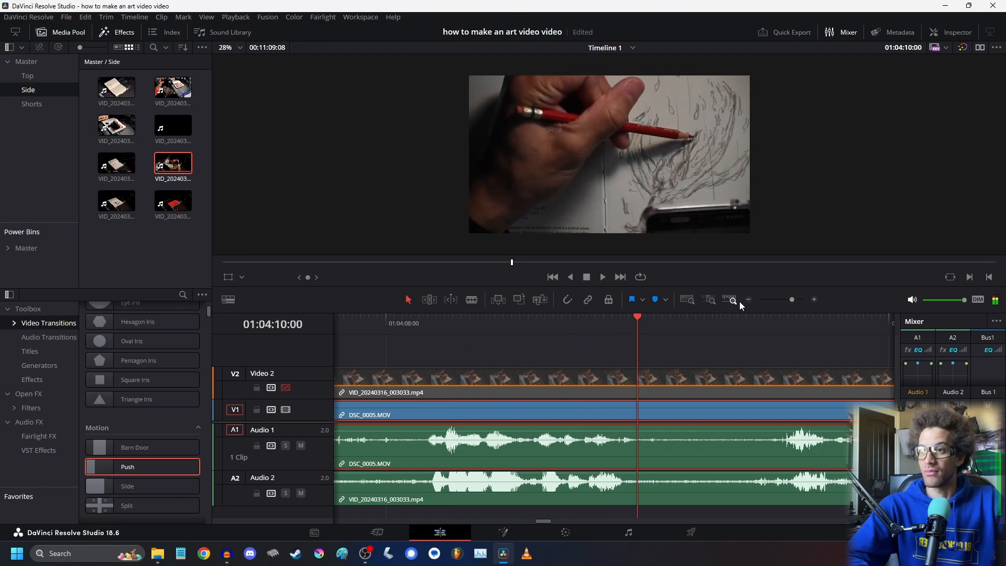
# - Enable Video 2 and scrub VID_20240316_003033.mp4 from its start at 01:03:22:24 to 01:03:45:20
pyautogui.click(748, 300)
pyautogui.click(748, 300)
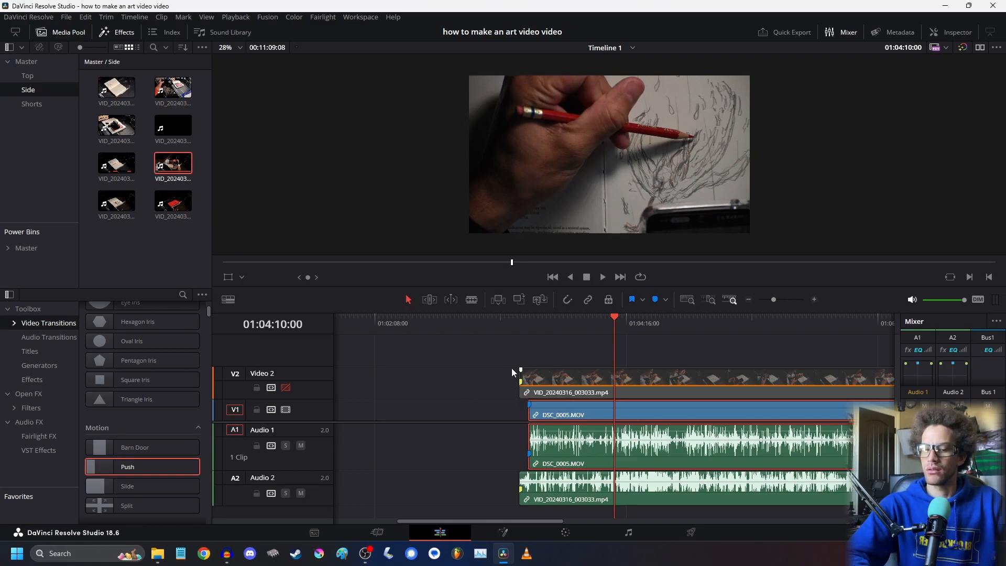
pyautogui.click(522, 321)
pyautogui.click(314, 386)
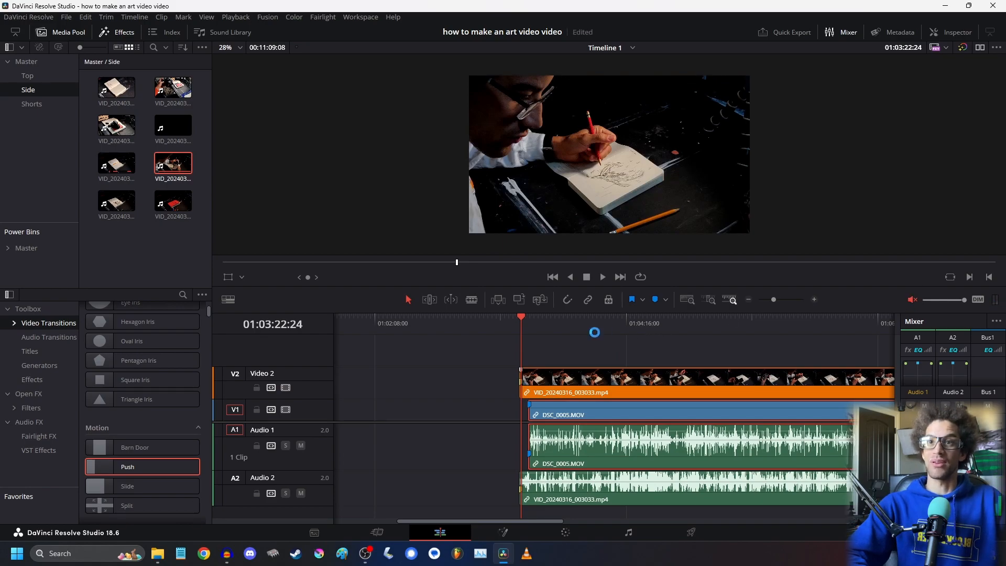
pyautogui.moveTo(539, 325); pyautogui.dragTo(566, 427)
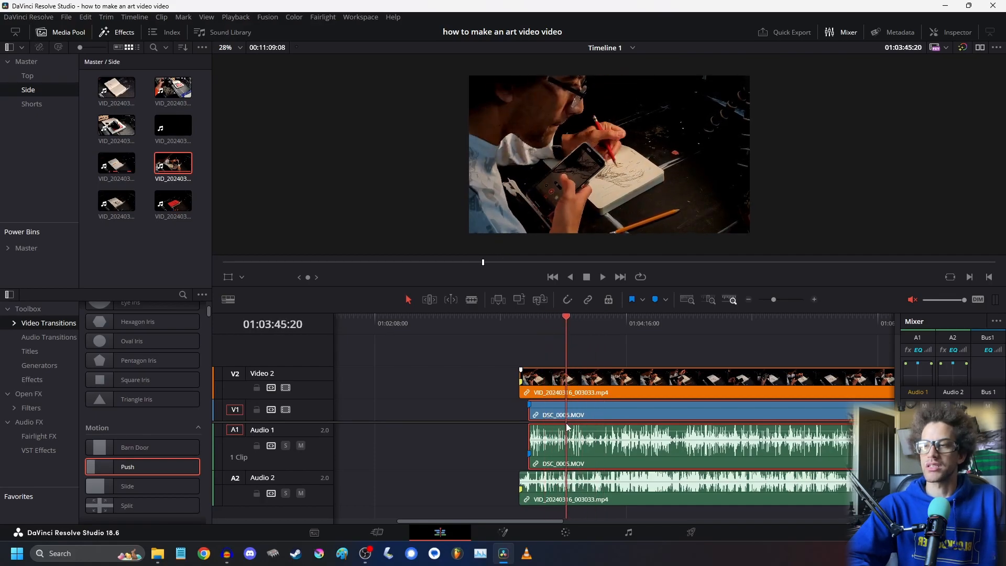
# - Disable Video 2, split both clips and their audio at 01:05:38:40, and delete the portions before the cut
pyautogui.click(287, 388)
pyautogui.moveTo(564, 318); pyautogui.dragTo(788, 430)
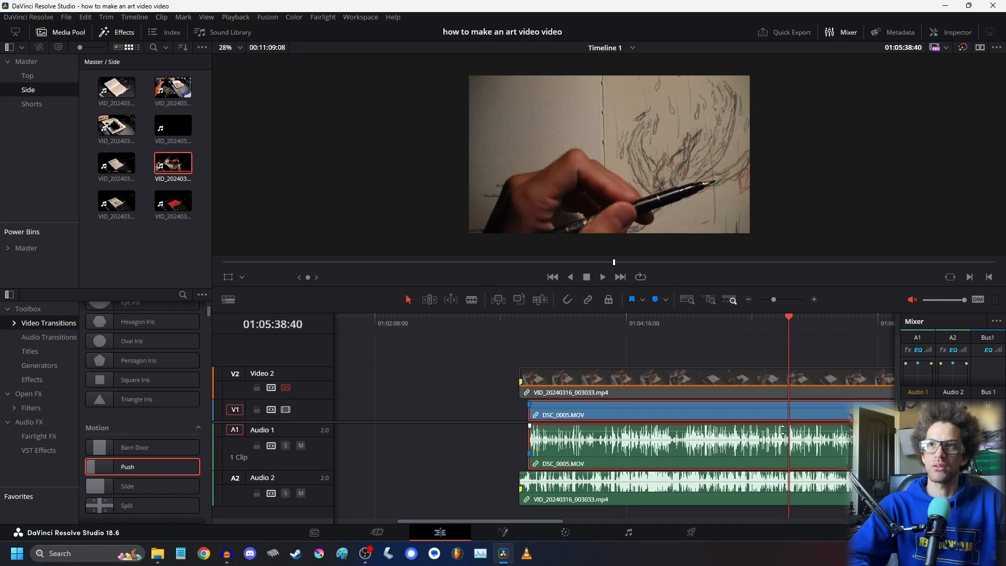
pyautogui.hotkey('ctrl', 'b')
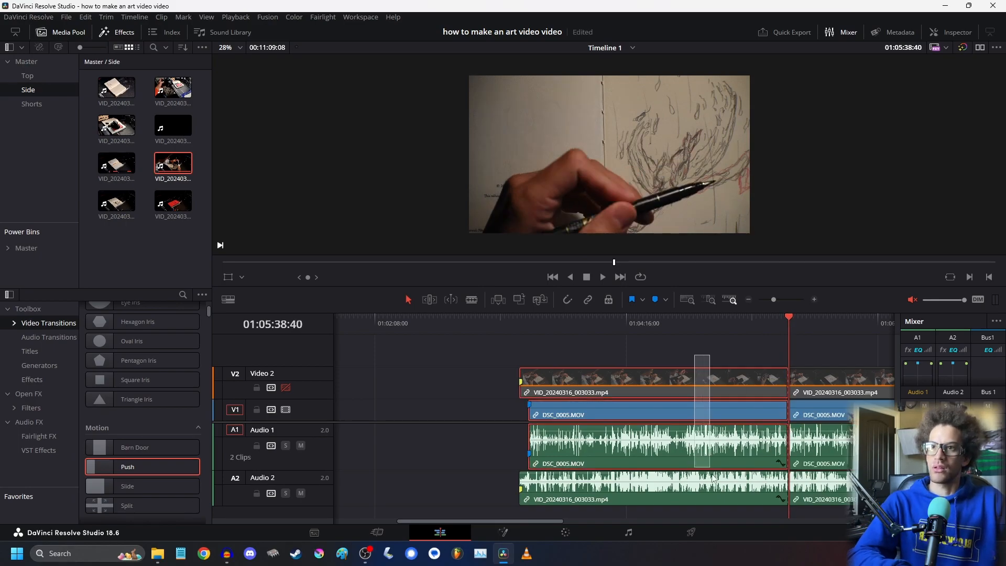
pyautogui.press('BackSpace')
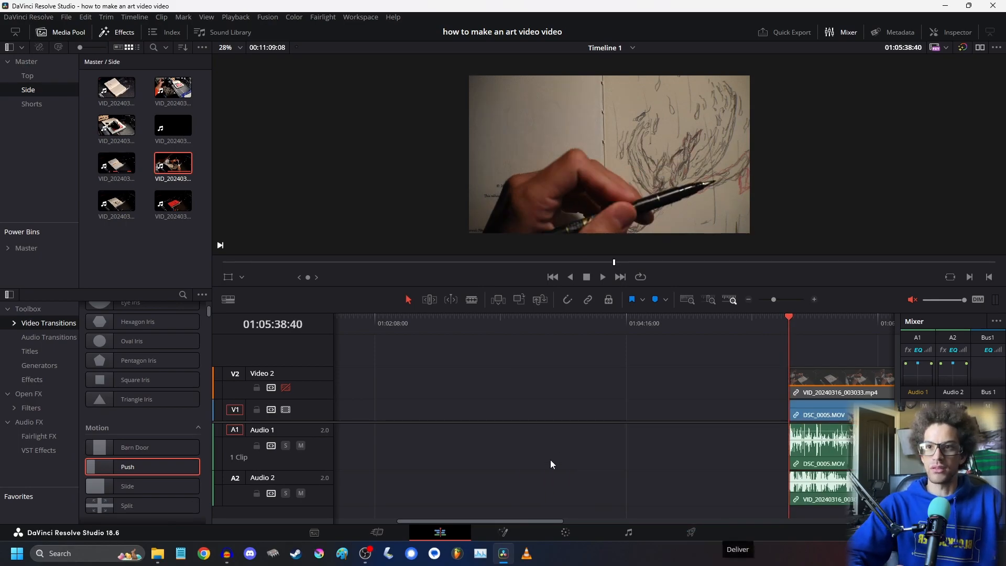
# - Enable Video 2 and remove the end of VID_20240316_003033.mp4 and its audio that extends past DSC_0005.MOV at 01:10:56:47
pyautogui.moveTo(514, 520); pyautogui.dragTo(737, 539)
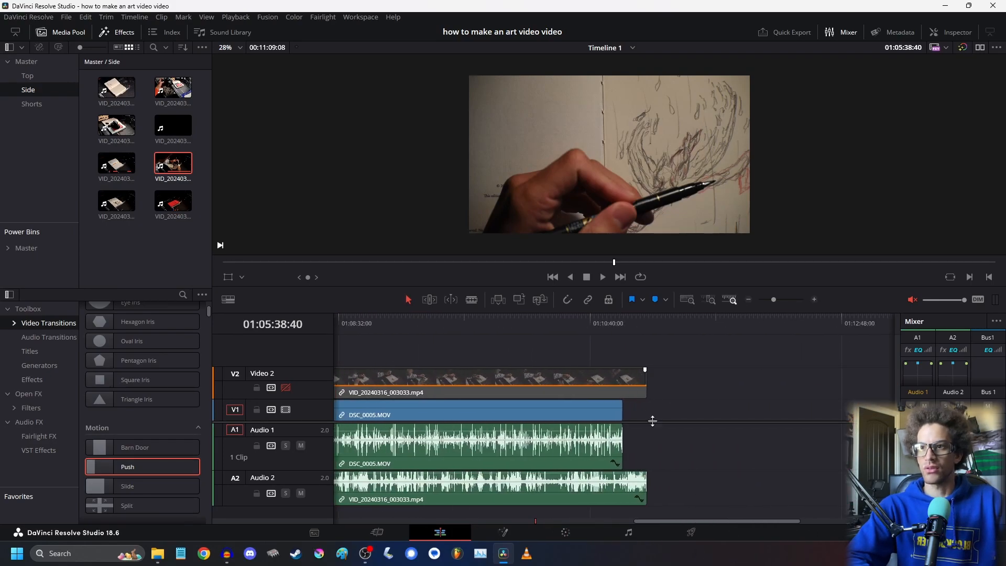
pyautogui.moveTo(583, 322)
pyautogui.mouseDown()
pyautogui.moveTo(623, 332)
pyautogui.moveTo(584, 324)
pyautogui.moveTo(622, 323)
pyautogui.mouseUp()
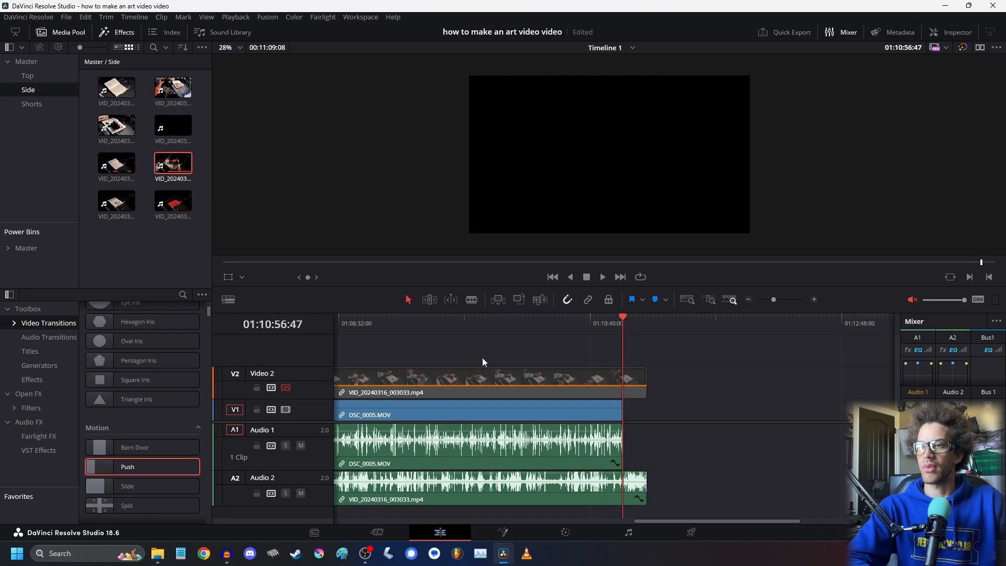
pyautogui.click(286, 387)
pyautogui.moveTo(473, 328); pyautogui.dragTo(629, 339)
pyautogui.moveTo(665, 494); pyautogui.dragTo(632, 370)
pyautogui.click(634, 485)
pyautogui.press('Delete')
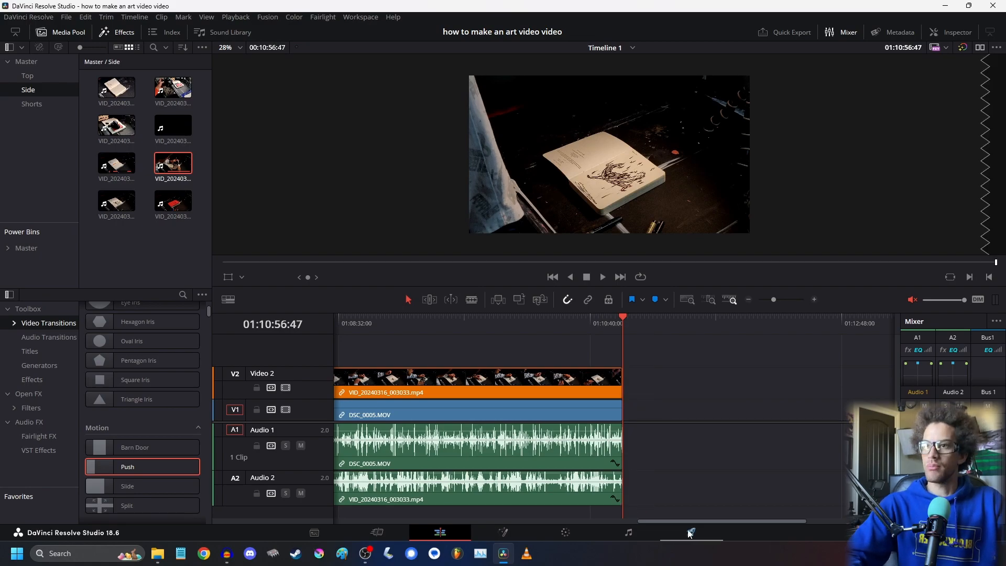
# - Delete both clips' audio from Audio 1 and Audio 2, and place the playhead at the video clips' start at 01:05:38:40
pyautogui.moveTo(684, 522); pyautogui.dragTo(514, 490)
pyautogui.click(531, 490)
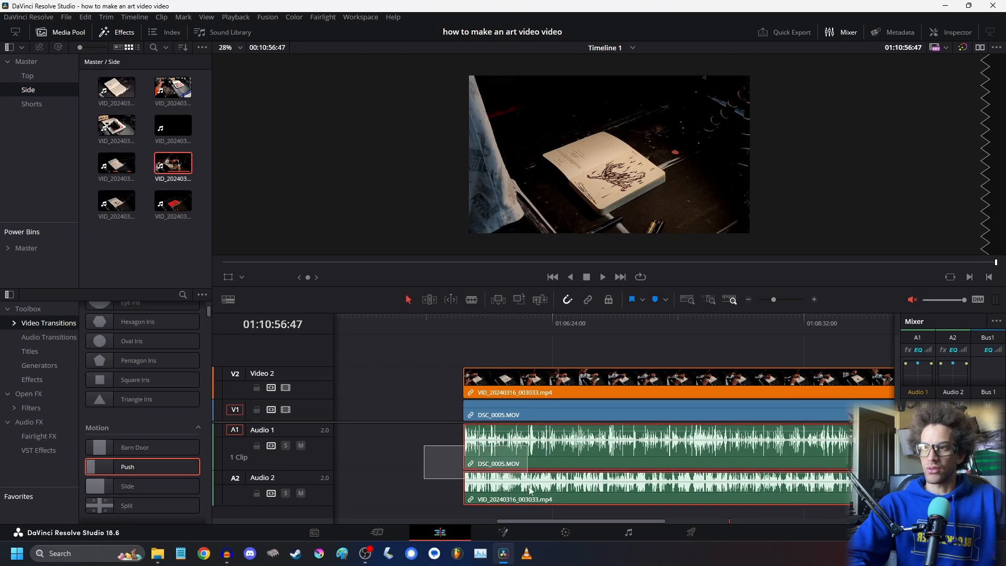
pyautogui.press('Delete')
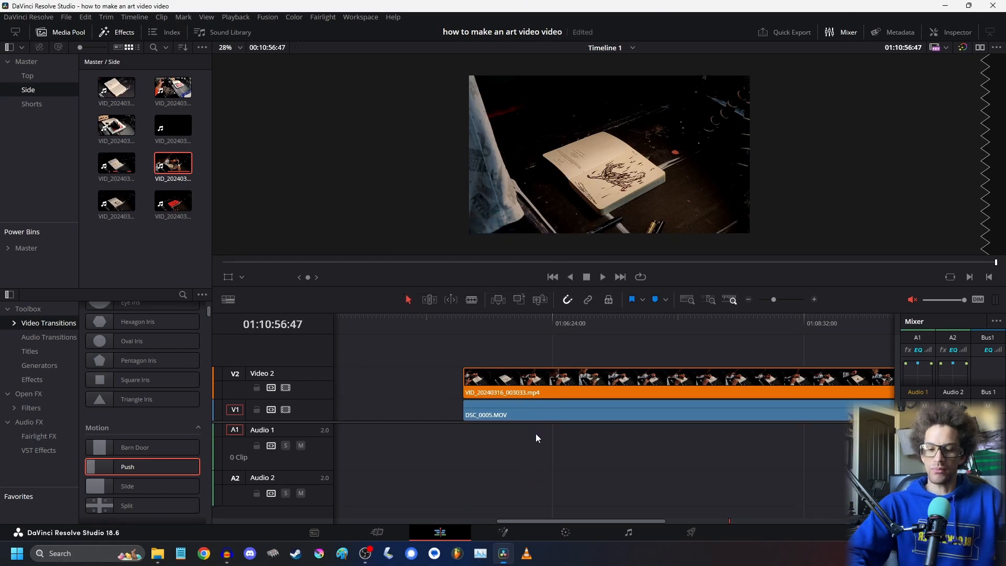
pyautogui.moveTo(473, 324); pyautogui.dragTo(456, 331)
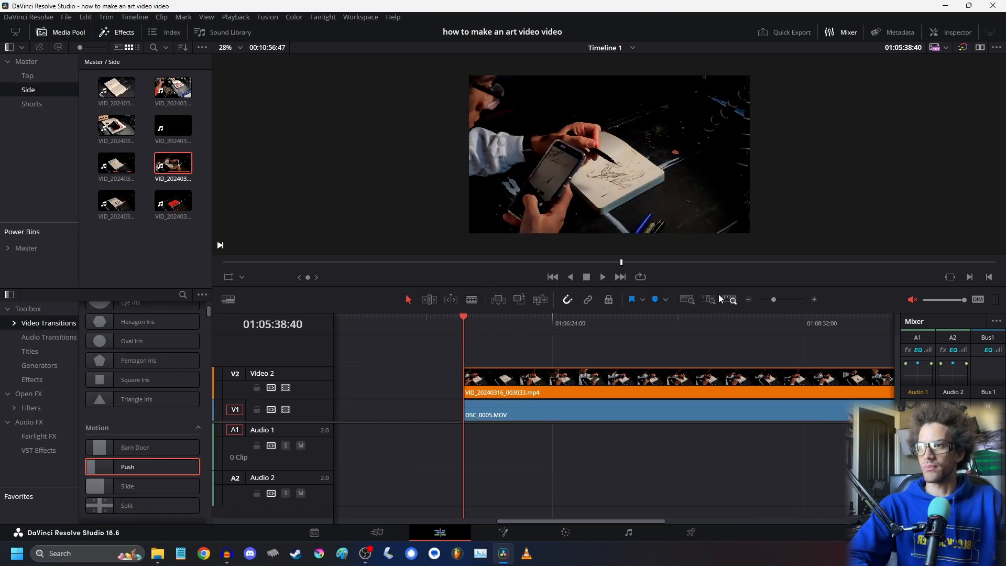
# - Play the edited sequence from the start of the timeline, and replay its end from about 01:00:13:55
pyautogui.moveTo(510, 521); pyautogui.dragTo(341, 487)
pyautogui.moveTo(396, 321); pyautogui.dragTo(209, 306)
pyautogui.press('space')
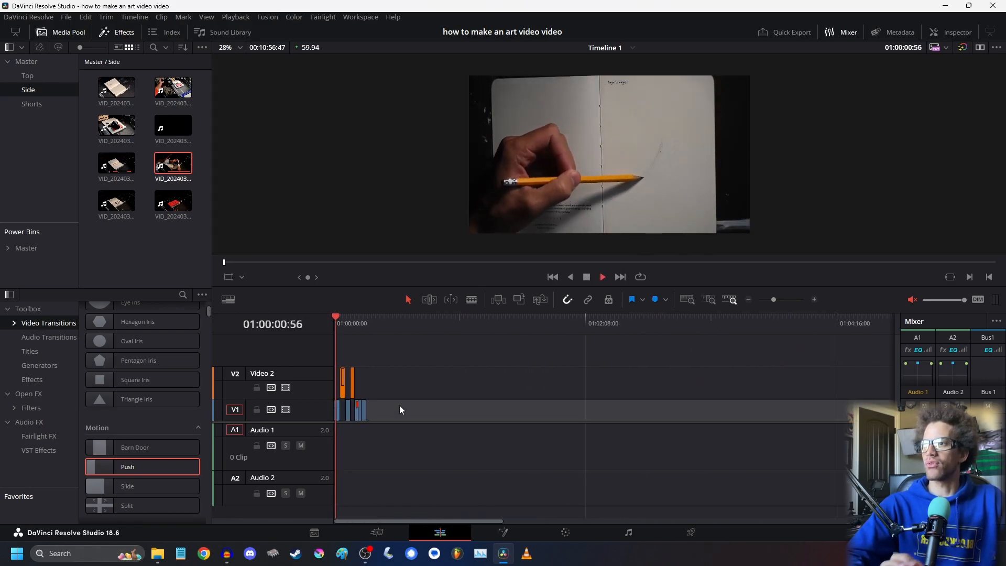
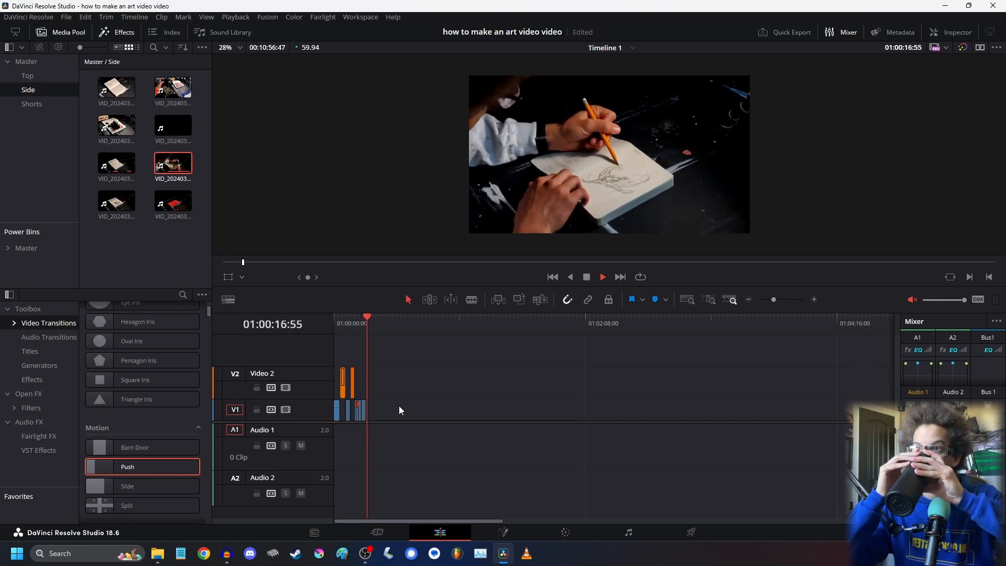
pyautogui.press('space')
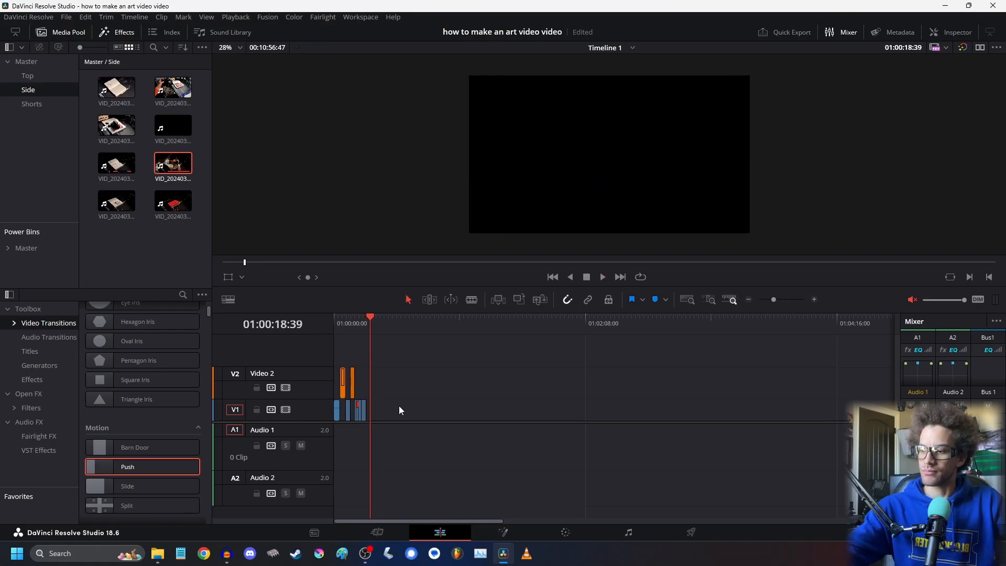
pyautogui.click(362, 324)
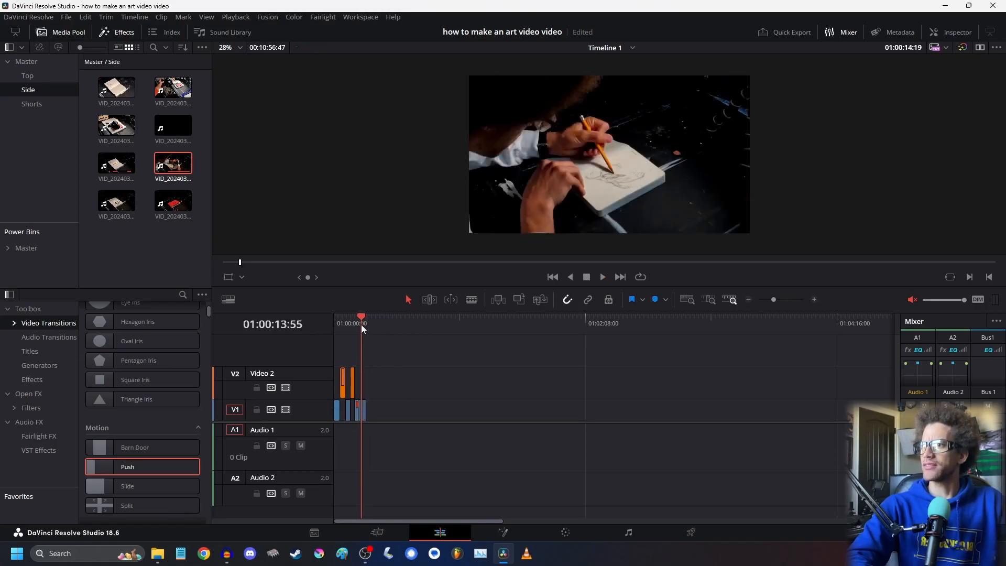
pyautogui.press('space')
pyautogui.click(814, 300)
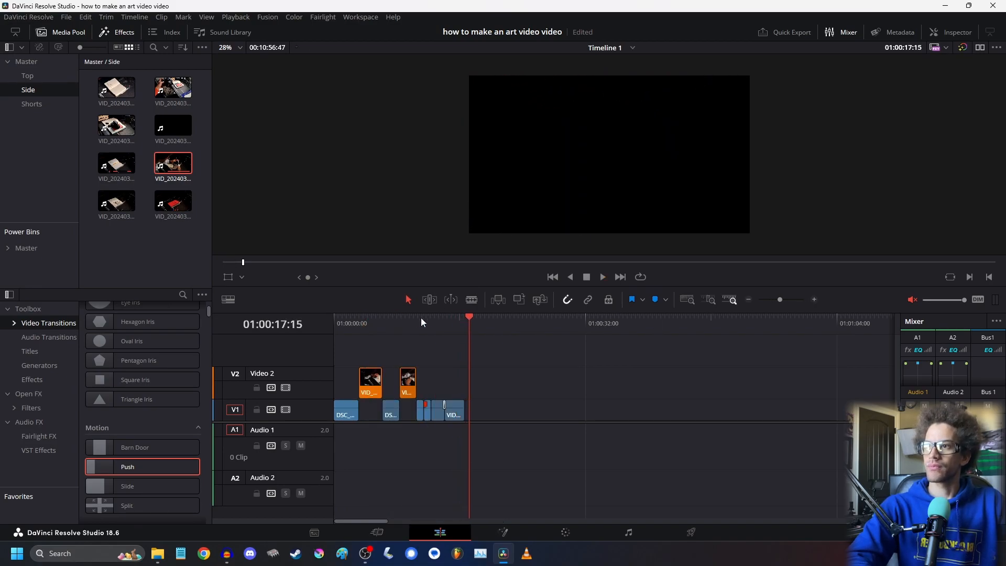
# - Disable Video 2 and play DSC_0005.MOV from 01:05:38:40 to about 01:05:50 to find a cut point
pyautogui.click(748, 300)
pyautogui.click(748, 299)
pyautogui.click(748, 300)
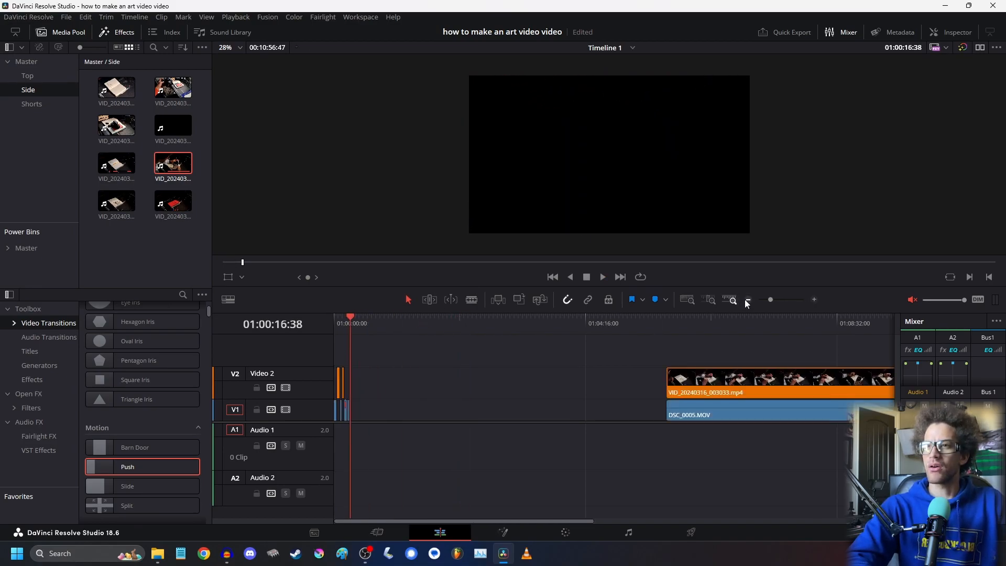
pyautogui.click(747, 299)
pyautogui.click(499, 325)
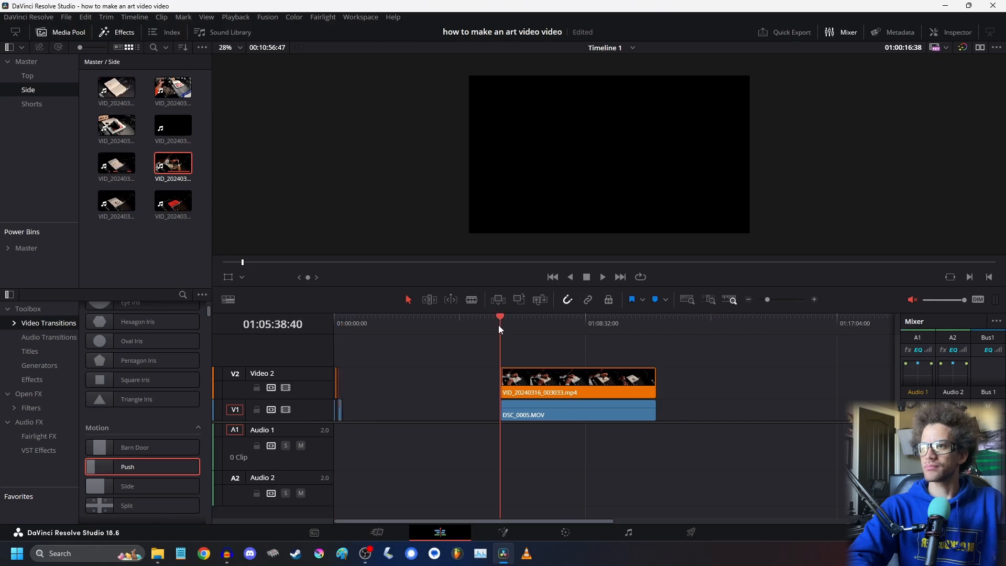
pyautogui.click(286, 388)
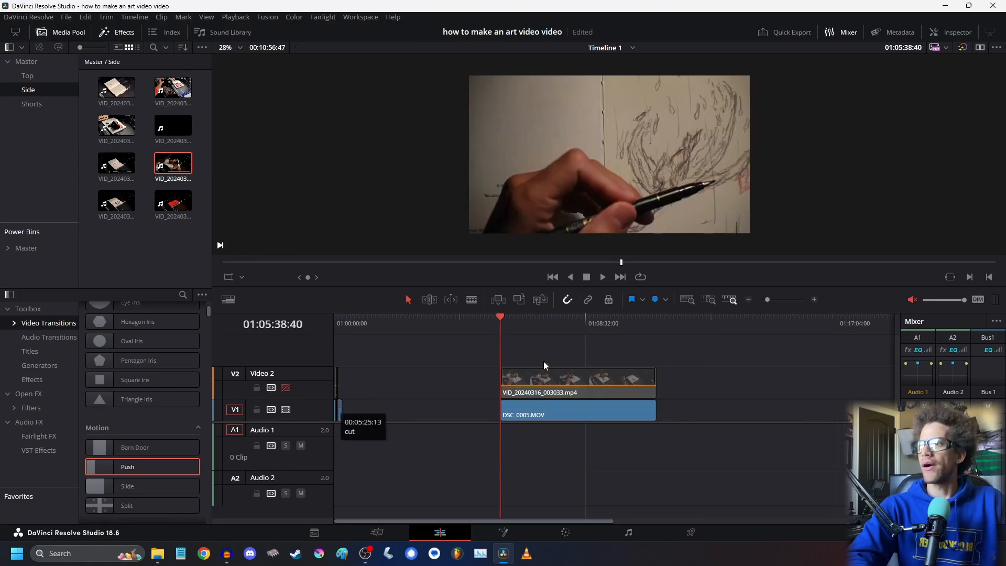
pyautogui.click(813, 300)
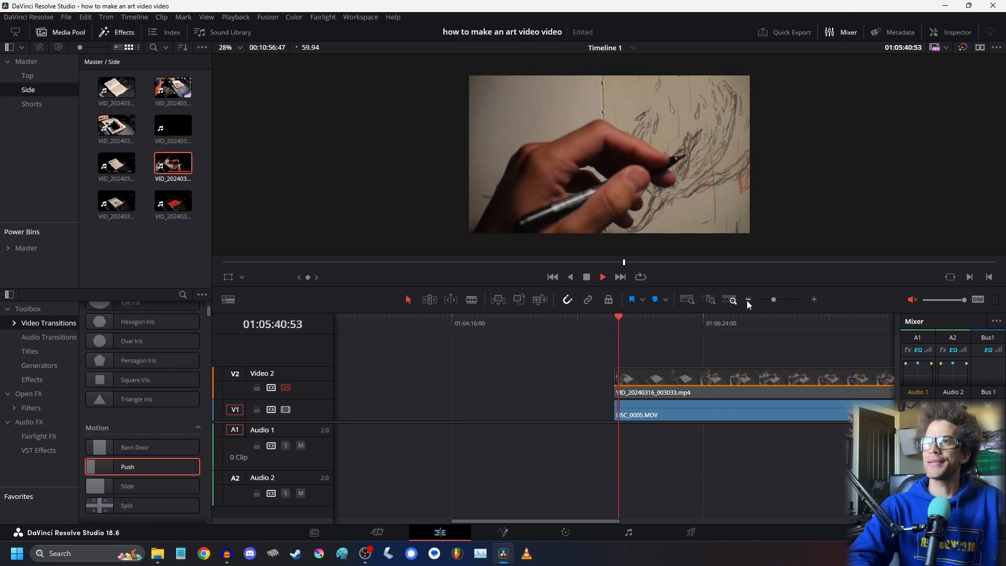
pyautogui.click(746, 303)
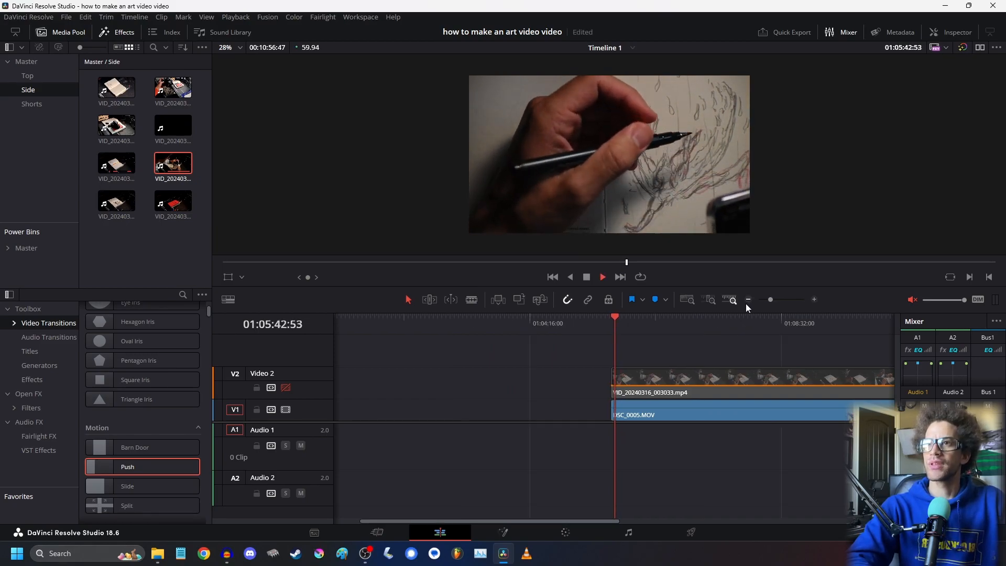
pyautogui.click(745, 303)
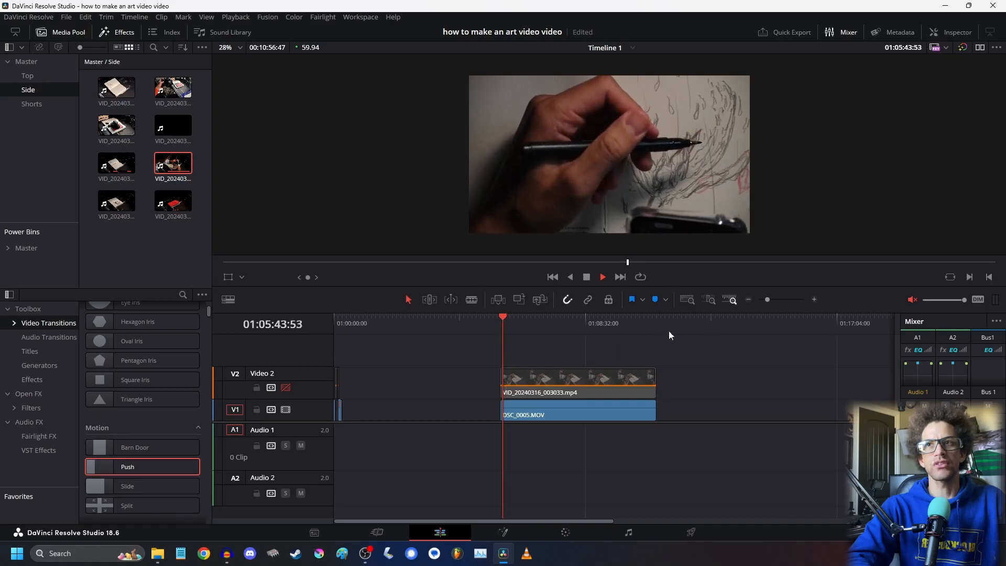
pyautogui.click(812, 300)
pyautogui.click(813, 300)
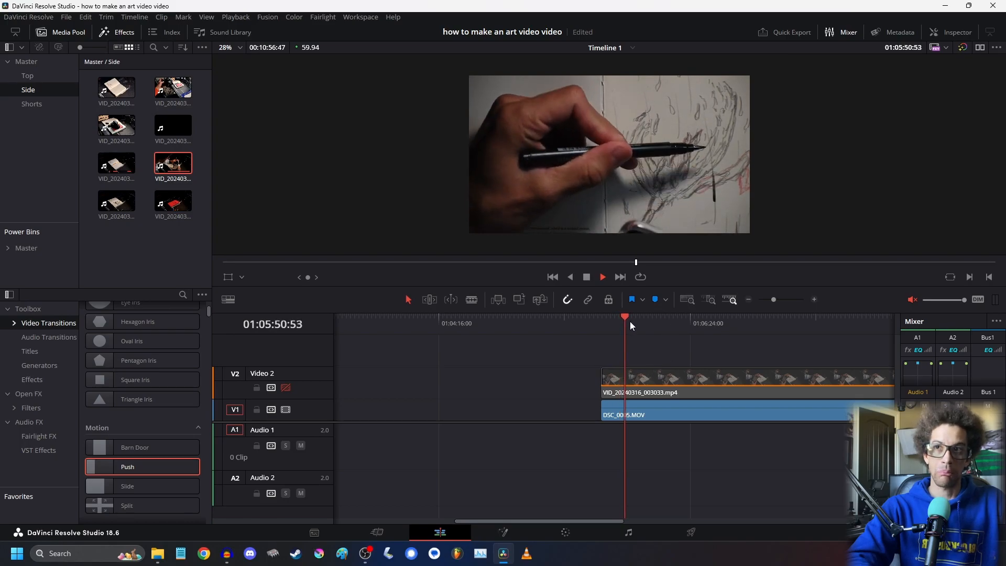
pyautogui.press('space')
# - Split both clips at 01:05:49:52, delete the short Video 2 piece before the cut, and close the gap before DSC_0005.MOV
pyautogui.moveTo(623, 319); pyautogui.dragTo(625, 323)
pyautogui.hotkey('ctrl', 'b')
pyautogui.click(615, 381)
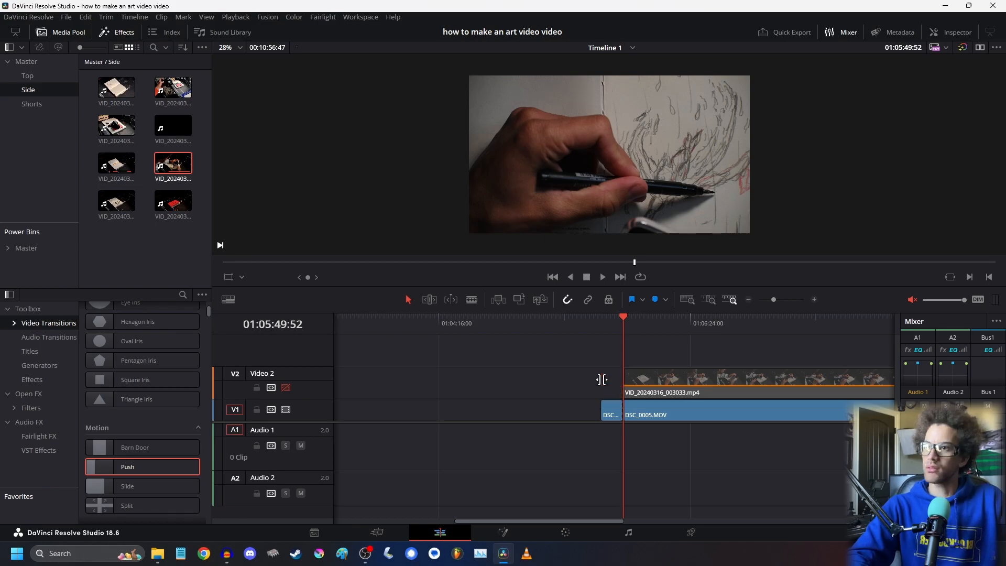
pyautogui.click(578, 417)
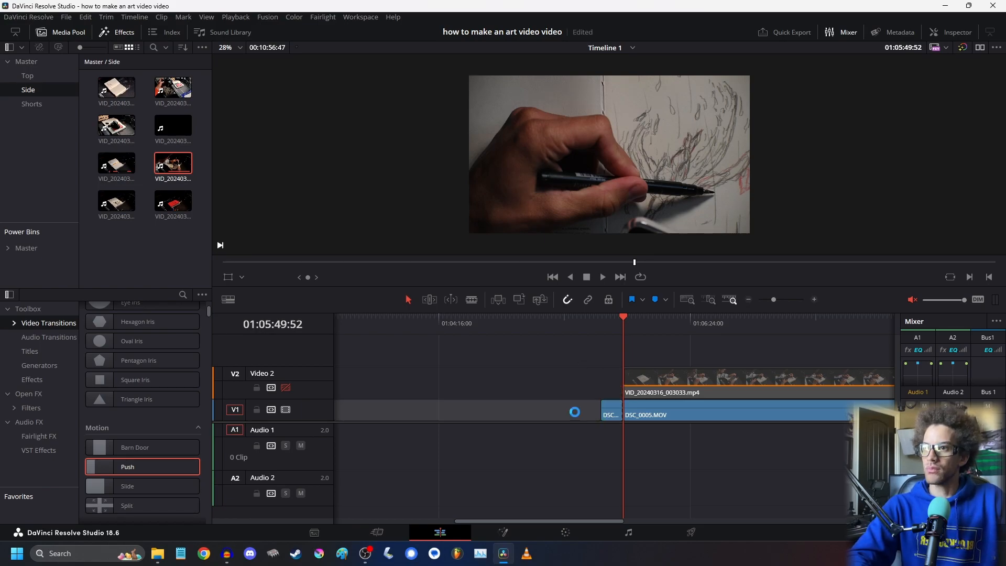
pyautogui.press('Delete')
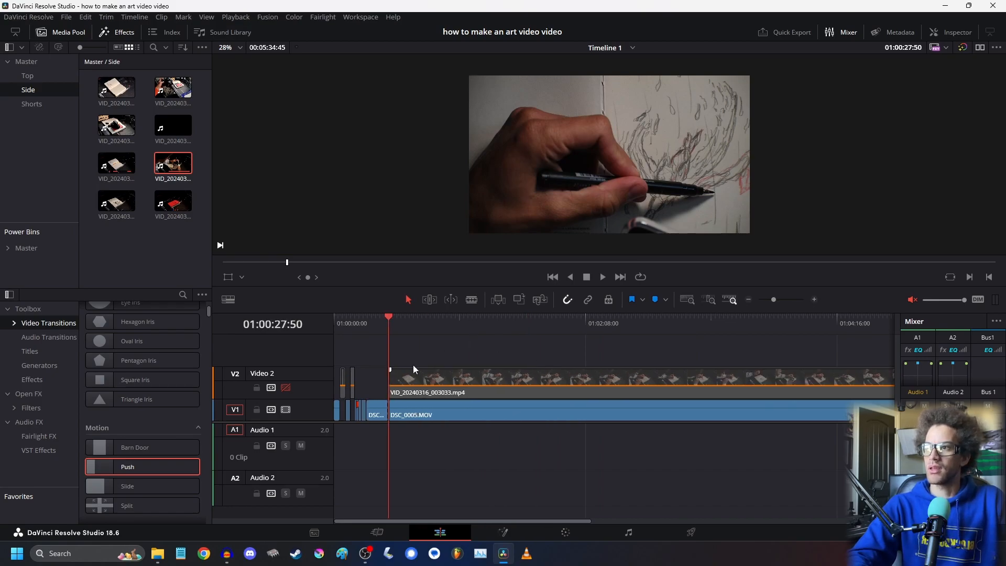
# - Play the short DSC_0005.MOV segment from its start at 01:00:16:38 to just past the cut
pyautogui.click(366, 323)
pyautogui.click(814, 299)
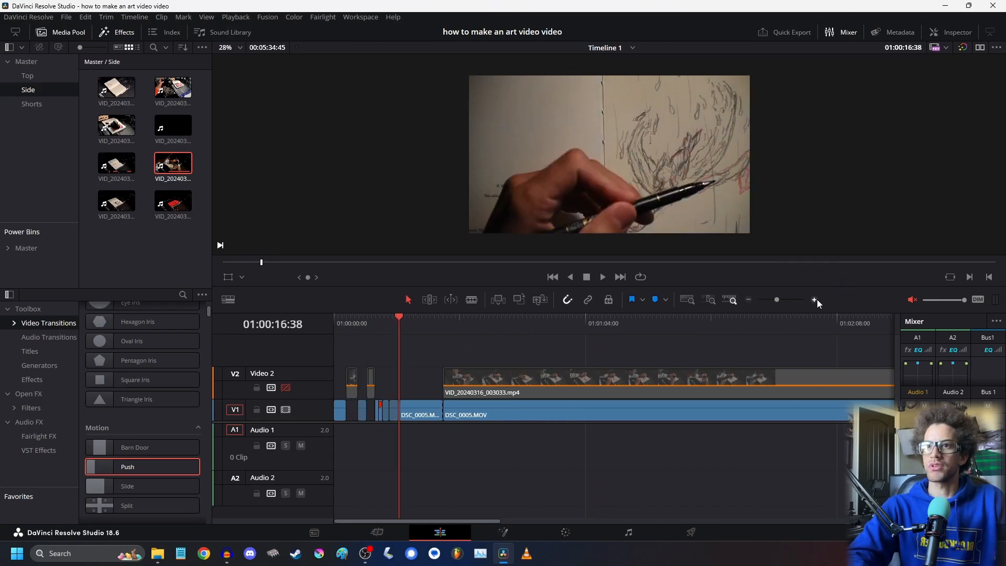
pyautogui.press('space')
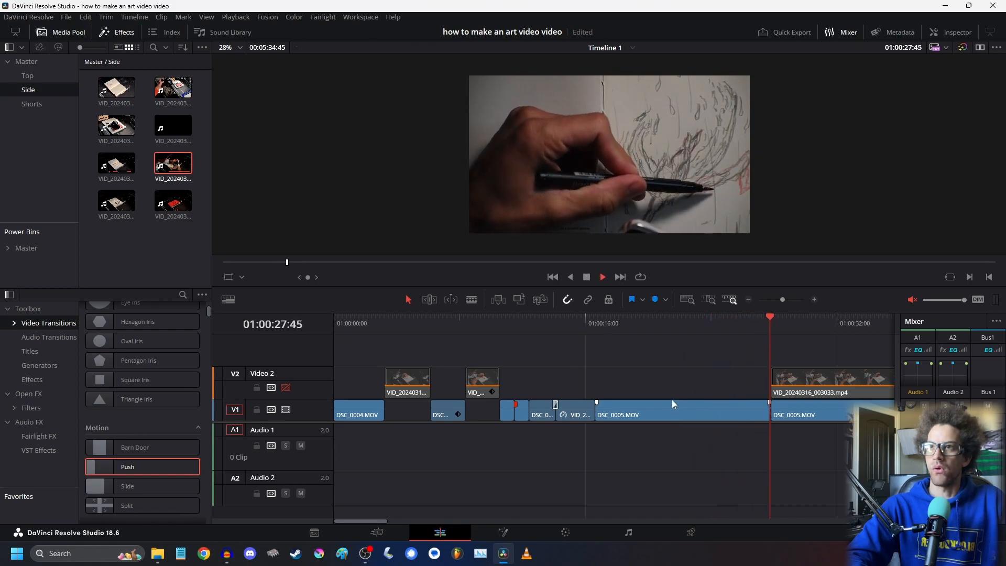
pyautogui.press('space')
# - Delete the short DSC_0005.MOV segment at 01:00:16:38 and move the remaining clip pair earlier to close its gap
pyautogui.click(685, 412)
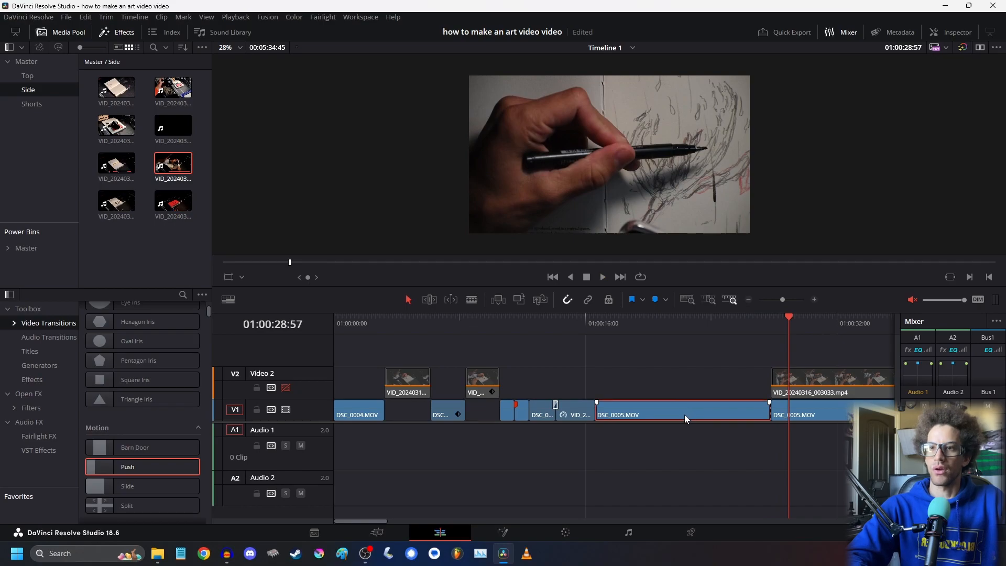
pyautogui.press('BackSpace')
pyautogui.moveTo(748, 392); pyautogui.dragTo(659, 412)
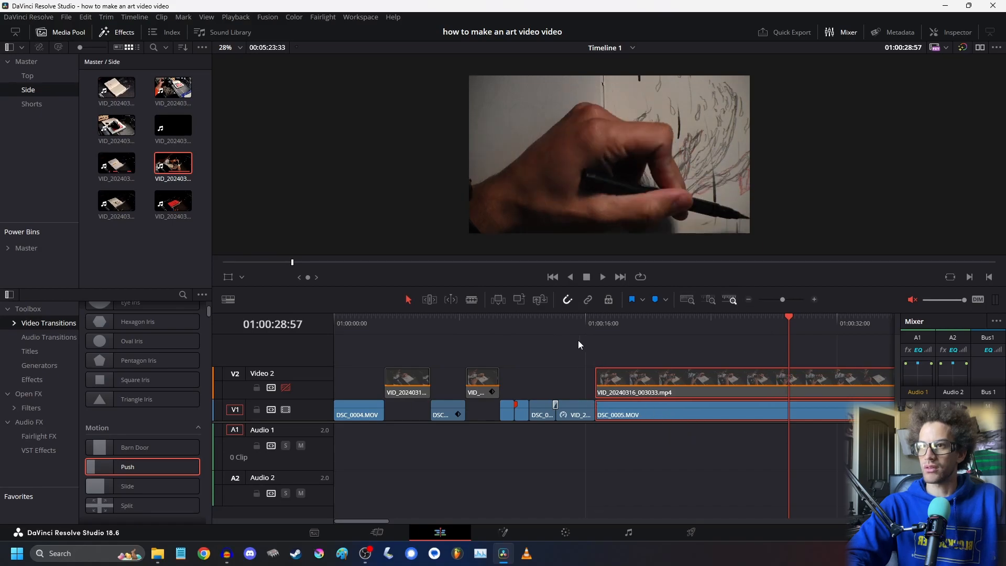
# - Split both clips at 01:00:17:23, delete the short pieces before the cut, and close the gap at 01:00:16:38
pyautogui.click(593, 319)
pyautogui.press('space')
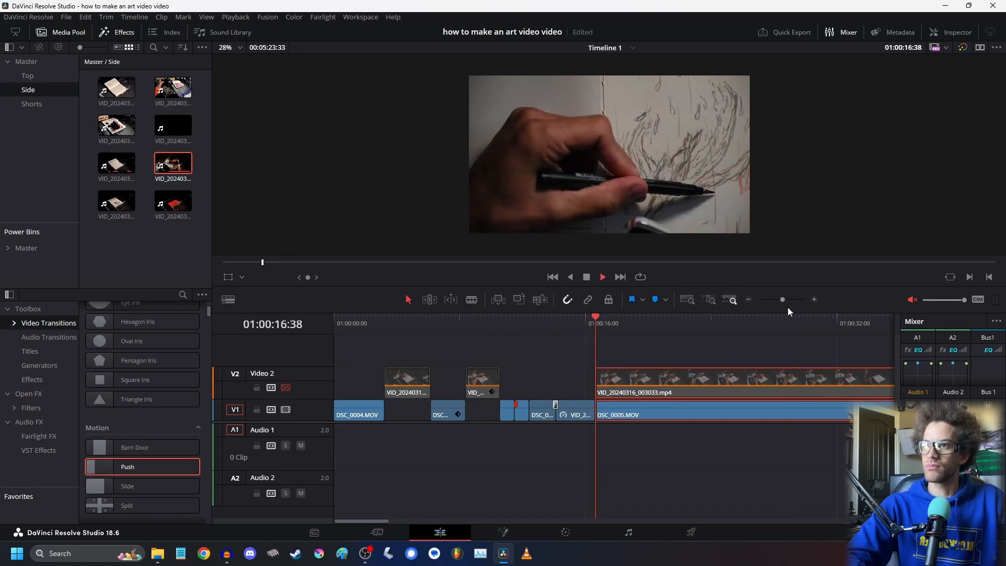
pyautogui.click(813, 299)
pyautogui.click(589, 318)
pyautogui.click(586, 320)
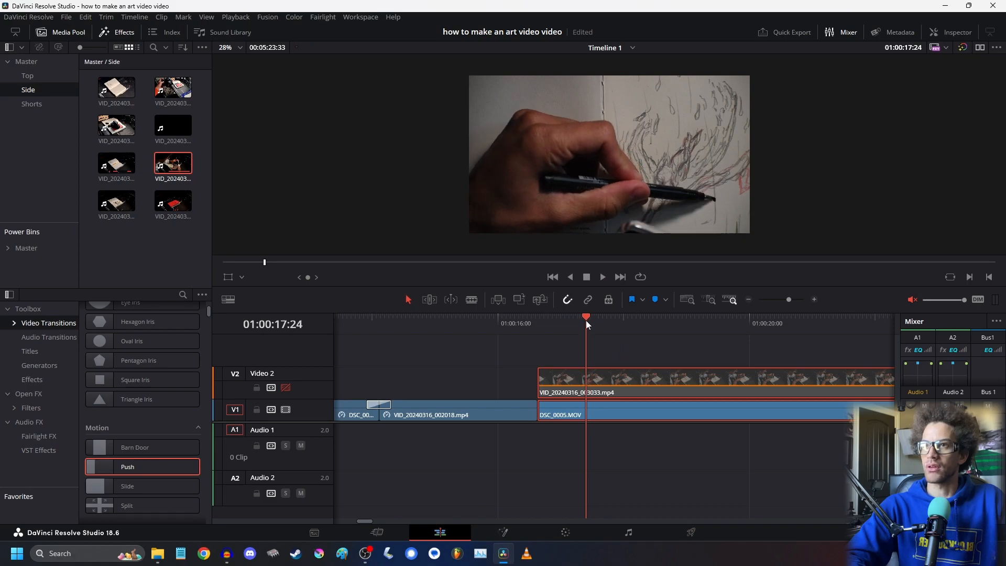
pyautogui.hotkey('ctrl', 'b')
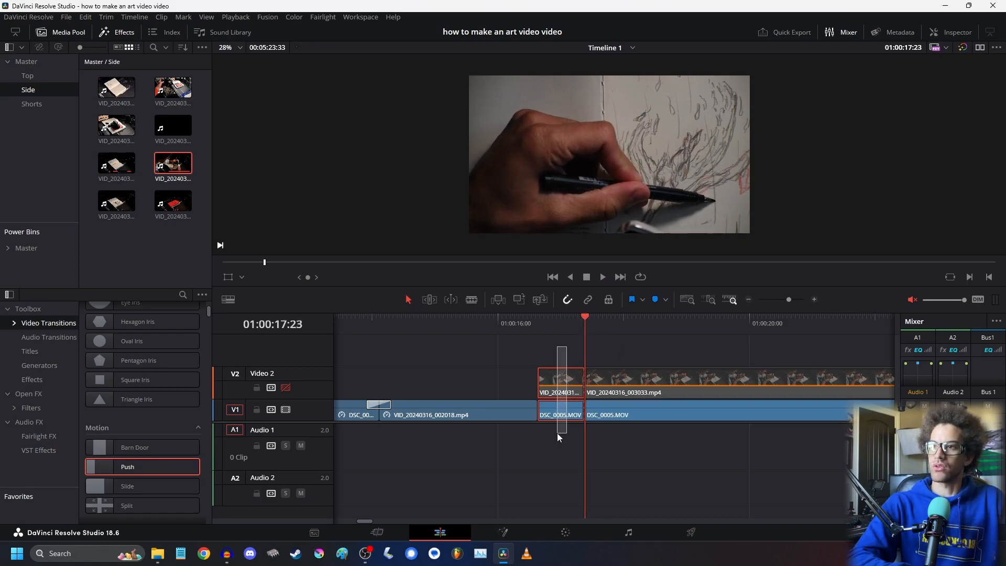
pyautogui.press('Delete')
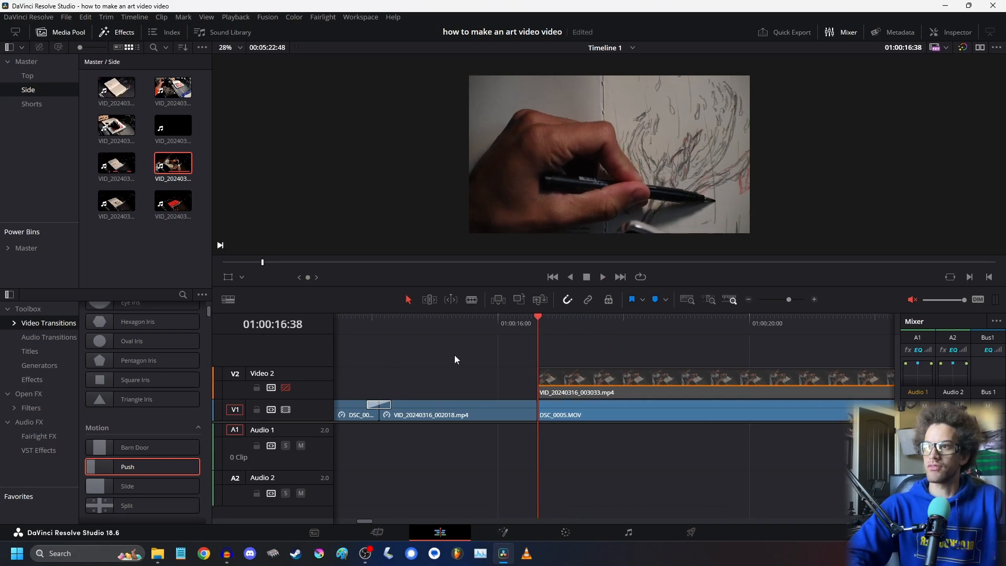
# - Play across the cut at 01:00:16:38 and shift the DSC_0005/VID pair later to open a gap after VID_20240316_002018.mp4
pyautogui.click(367, 322)
pyautogui.press('space')
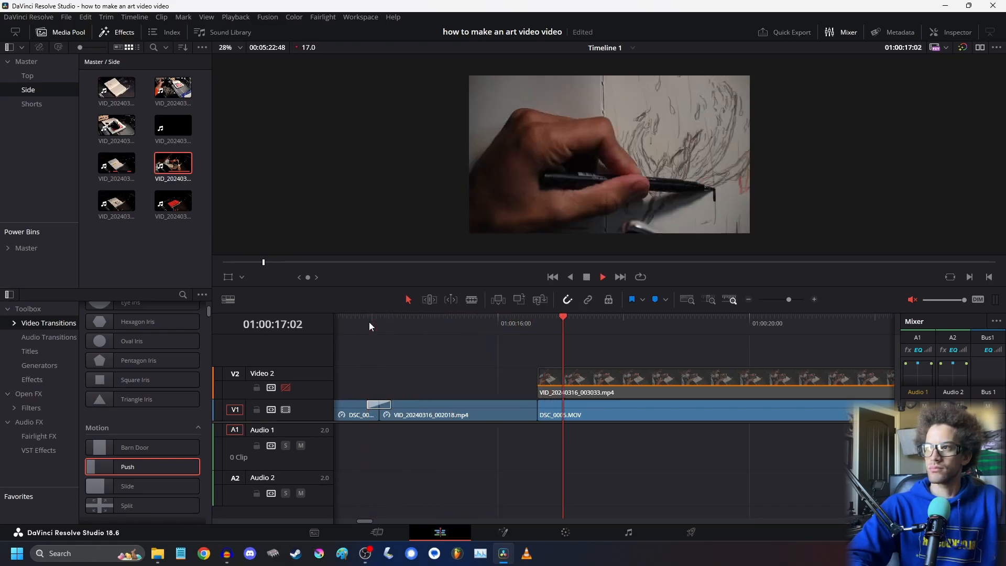
pyautogui.press('space')
pyautogui.moveTo(539, 348); pyautogui.dragTo(677, 411)
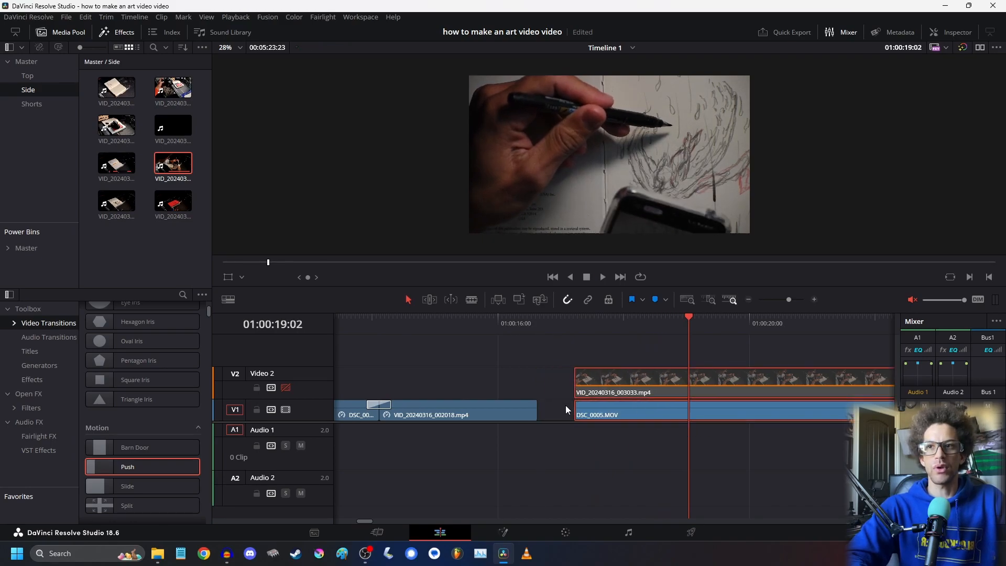
# - Extend the start of both paired clips slightly earlier and move the pair back against the end of VID_20240316_002018.mp4
pyautogui.moveTo(571, 408)
pyautogui.mouseDown()
pyautogui.moveTo(581, 412)
pyautogui.moveTo(542, 414)
pyautogui.moveTo(573, 420)
pyautogui.mouseUp()
pyautogui.moveTo(582, 325); pyautogui.dragTo(584, 327)
pyautogui.press('space')
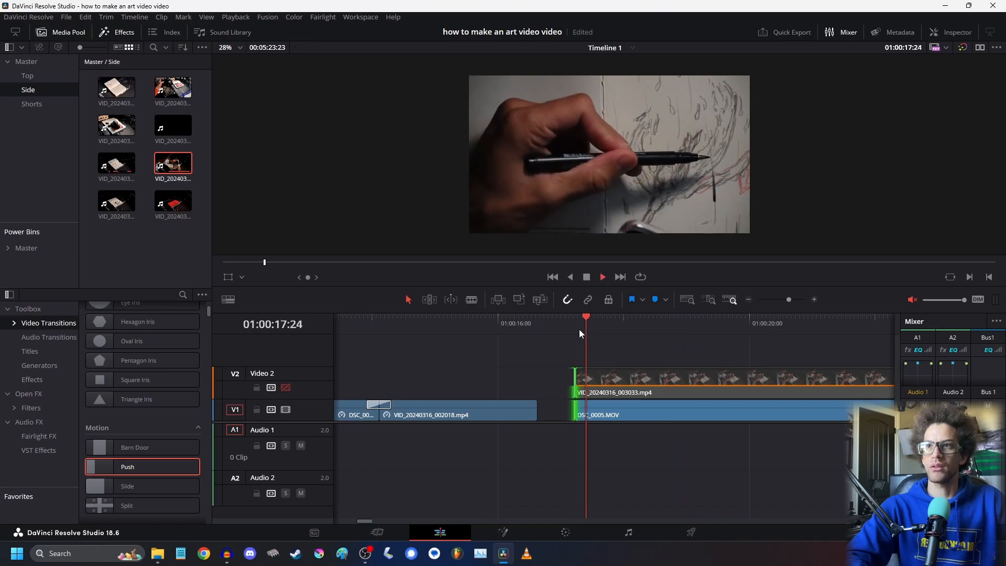
pyautogui.press('space')
pyautogui.moveTo(574, 413); pyautogui.dragTo(565, 413)
pyautogui.click(560, 314)
pyautogui.press('space')
pyautogui.press('space')
pyautogui.moveTo(719, 408); pyautogui.dragTo(691, 408)
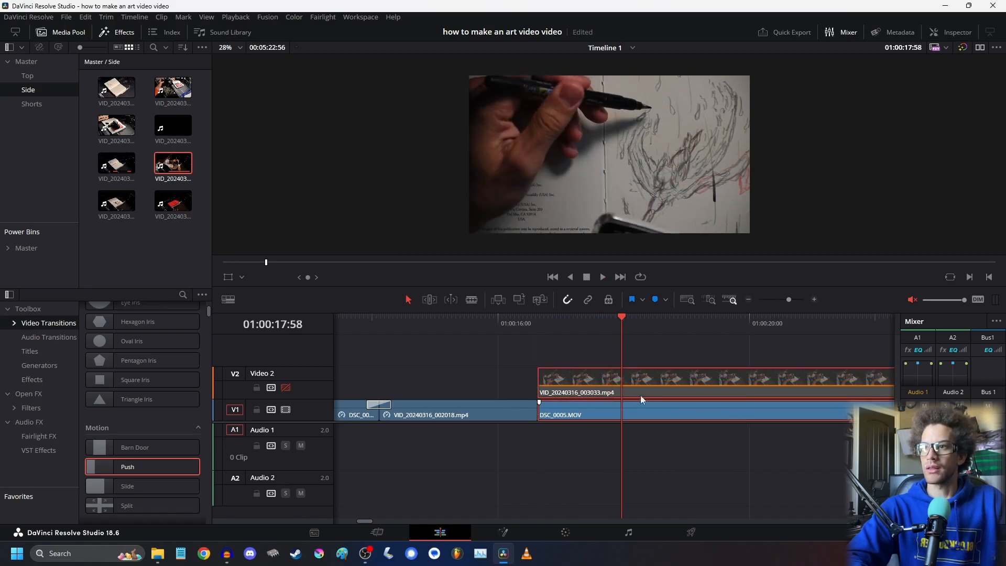
# - Play across the adjusted cut at 01:00:16:38 up to 01:00:18:09, and select the VID_20240316_003033.mp4 clip
pyautogui.click(475, 318)
pyautogui.press('space')
pyautogui.click(590, 354)
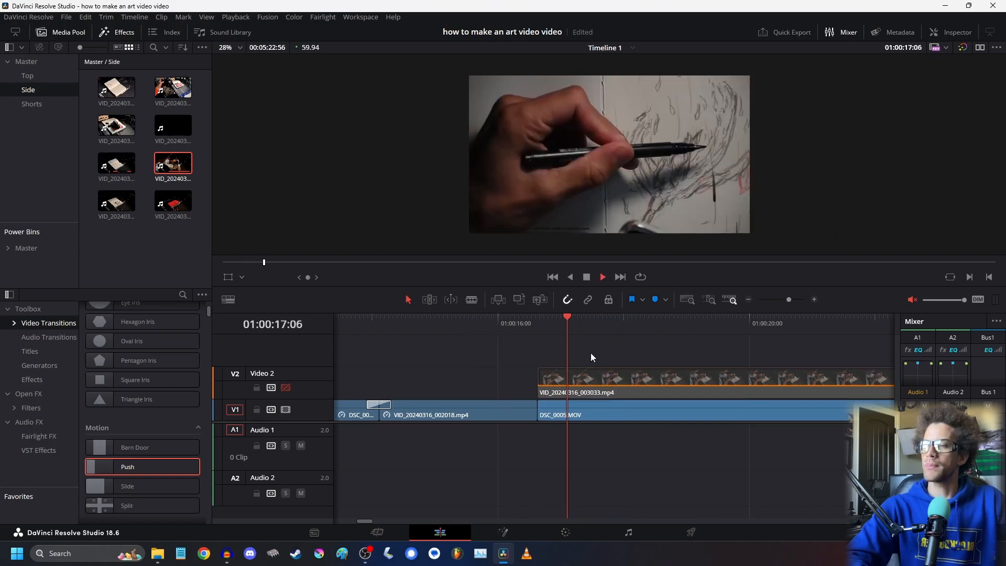
pyautogui.press('space')
pyautogui.moveTo(572, 419); pyautogui.dragTo(600, 418)
pyautogui.keyDown('ctrl'); pyautogui.click(614, 383); pyautogui.keyUp('ctrl')
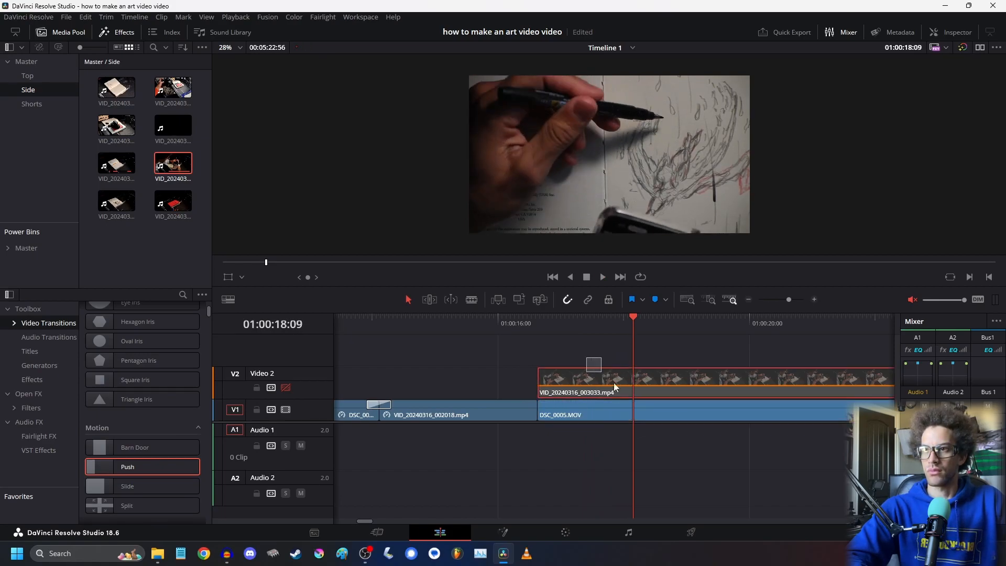
# - Play the sequence from about 01:00:10:45 through the sped-up footage and into DSC_0005.MOV, ending at 01:00:19:09
pyautogui.click(748, 299)
pyautogui.click(747, 299)
pyautogui.click(510, 329)
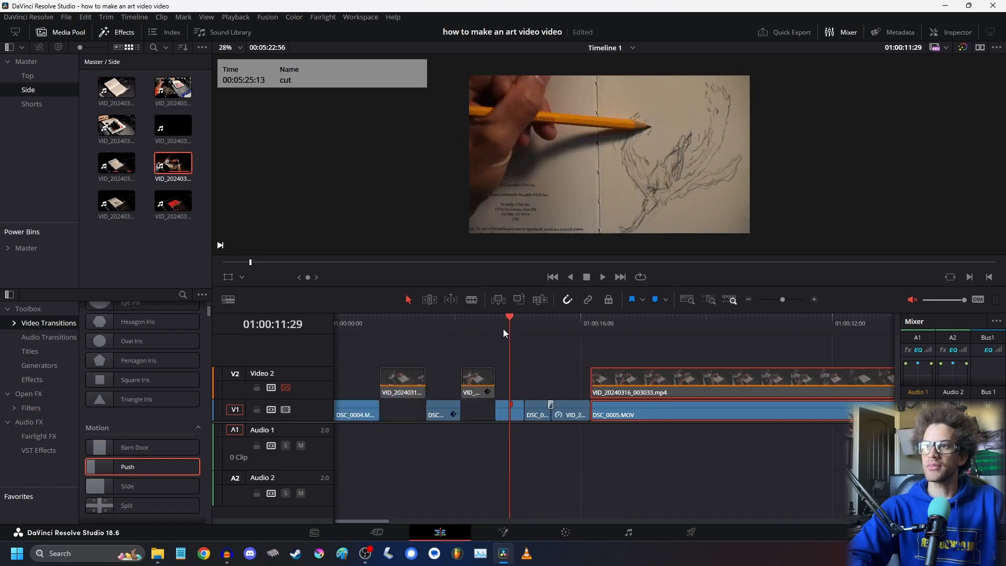
pyautogui.click(498, 329)
pyautogui.press('space')
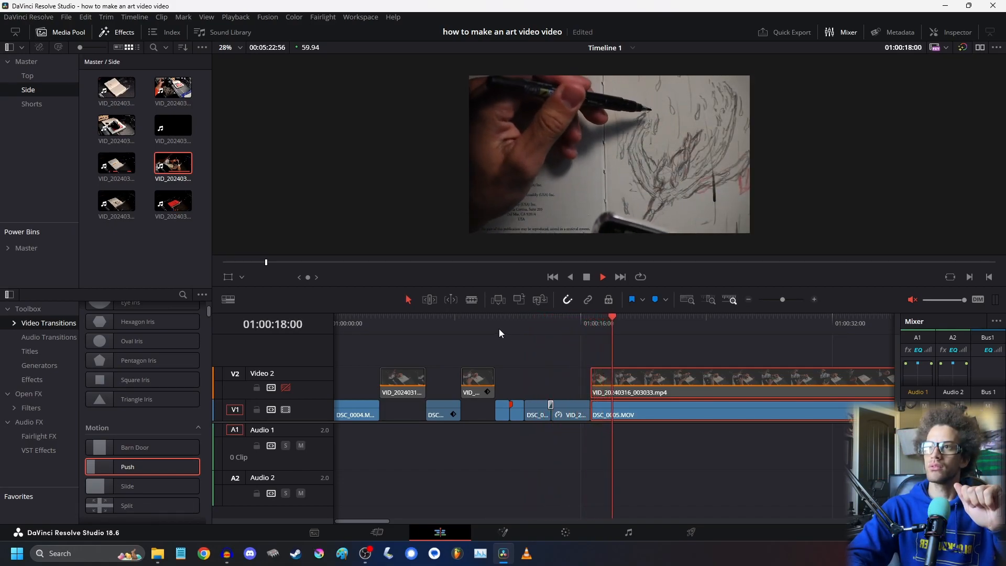
# - Inspect the sped-up VID clip's options and play the sequence from 01:00:10:33 to 01:00:17:44
pyautogui.rightClick(569, 415)
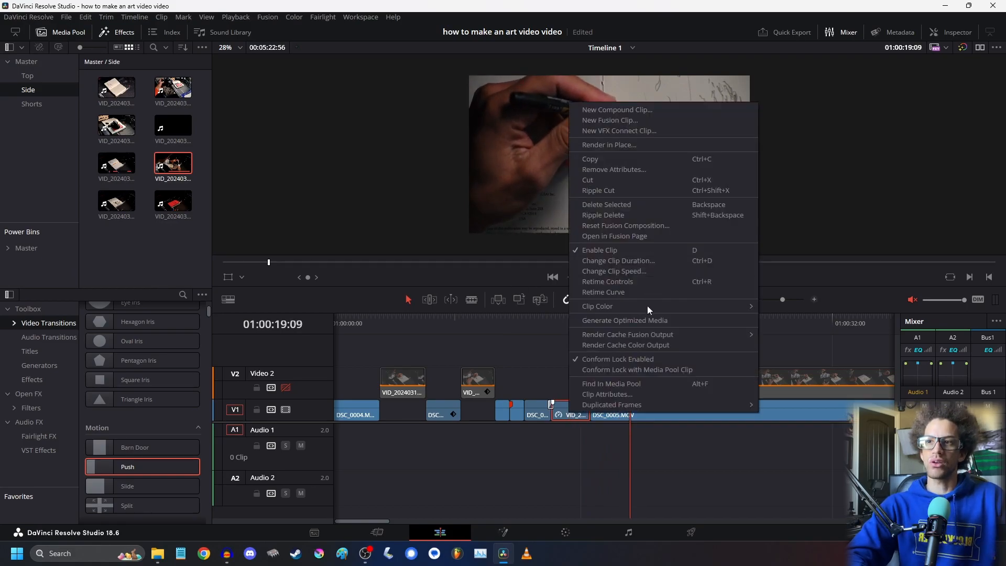
pyautogui.click(648, 320)
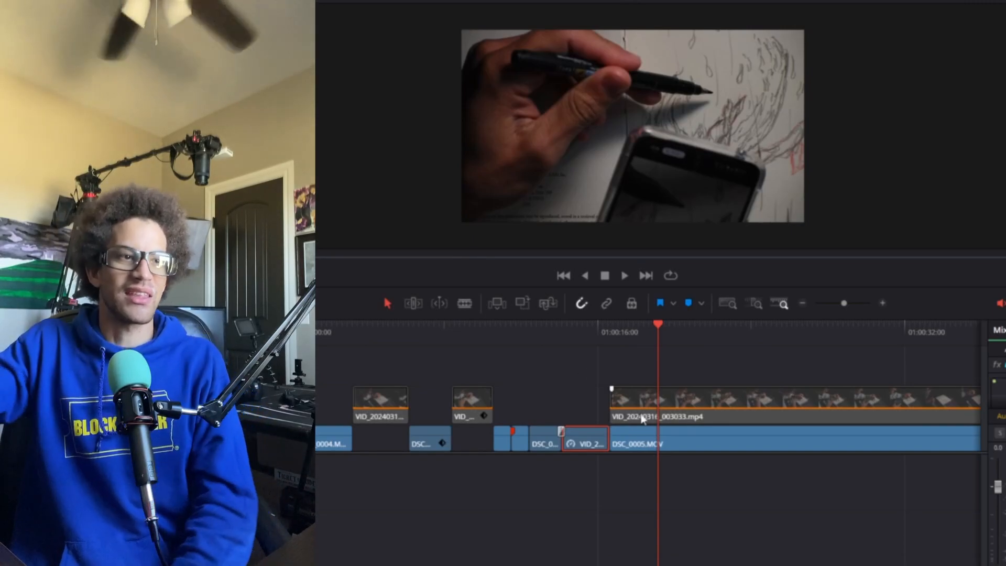
pyautogui.click(578, 398)
pyautogui.click(492, 332)
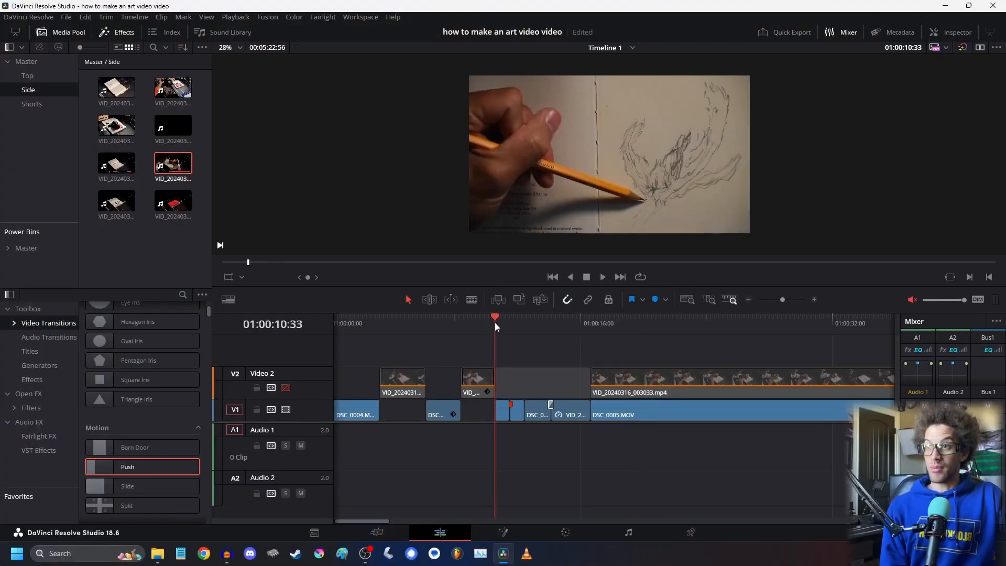
pyautogui.press('space')
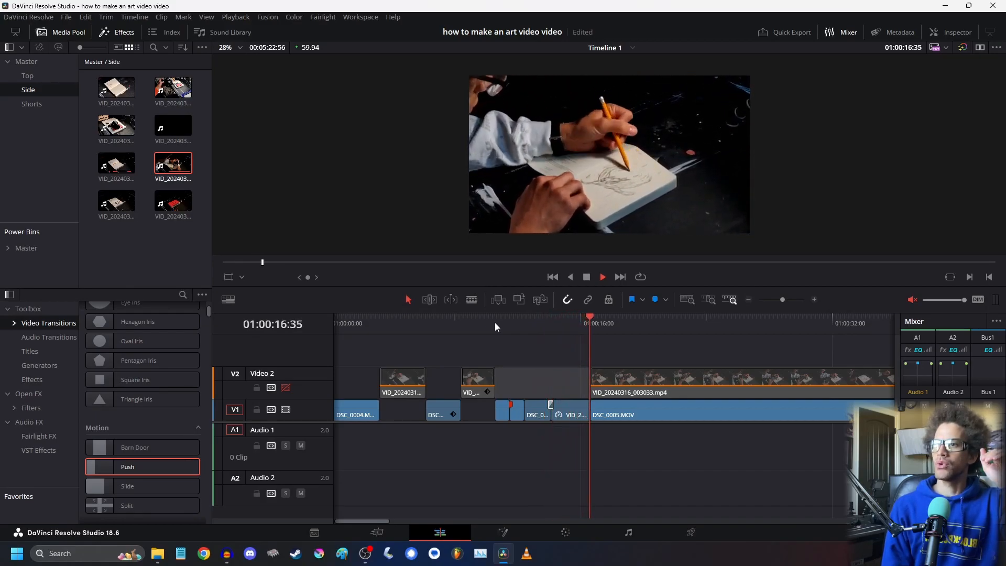
pyautogui.press('space')
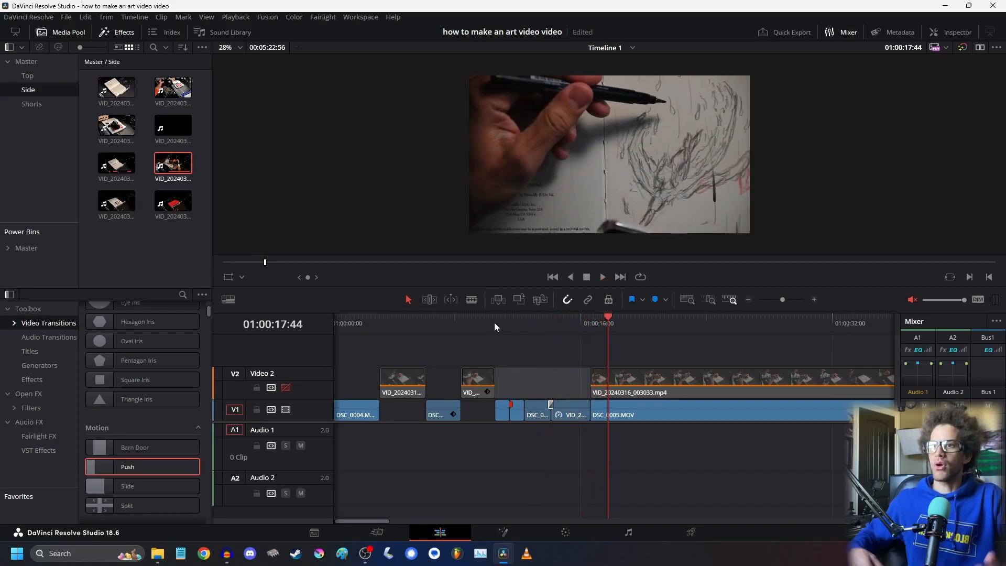
# - Split both clips at 01:00:17:23 and delete only the short Video 2 piece before the cut
pyautogui.click(590, 322)
pyautogui.press('space')
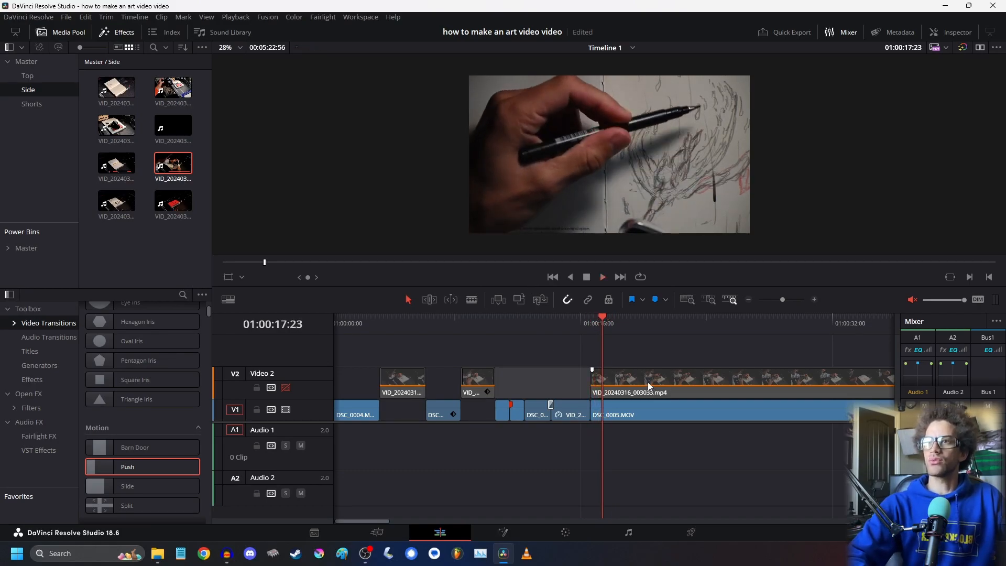
pyautogui.hotkey('ctrl', 'b')
pyautogui.click(599, 387)
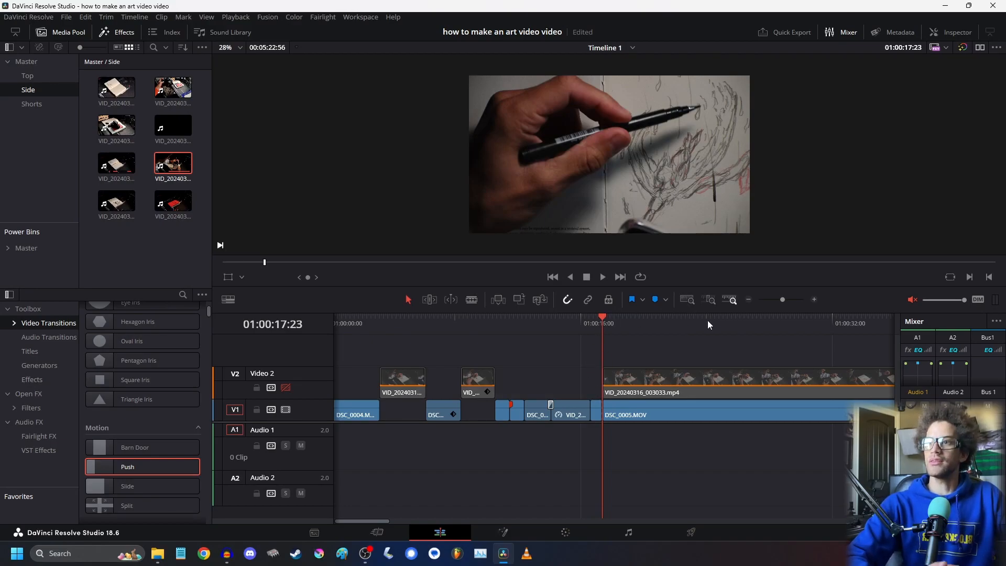
# - Enable Video 2, scrub through the side-angle footage to about 01:00:44:36, and disable the track
pyautogui.click(748, 300)
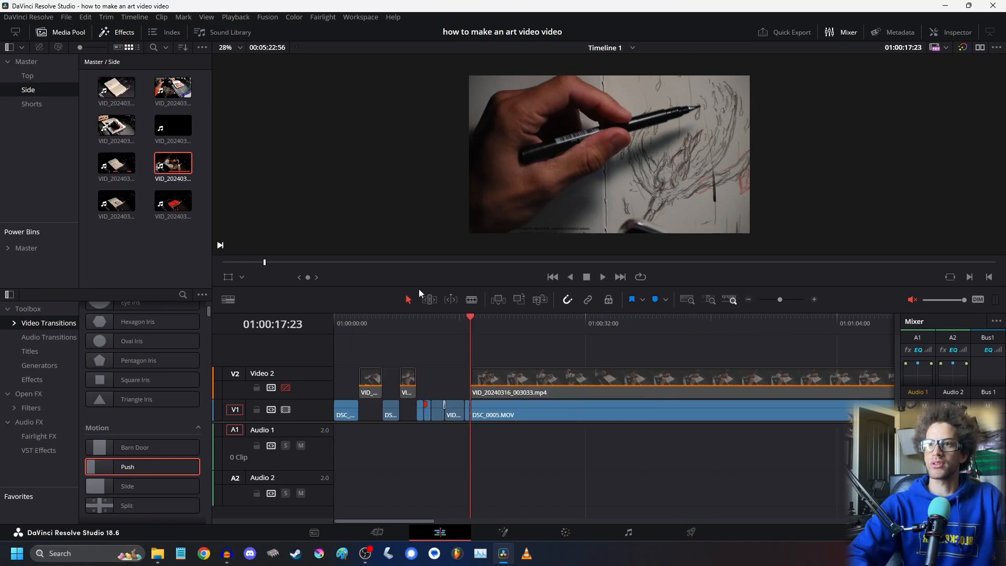
pyautogui.click(286, 387)
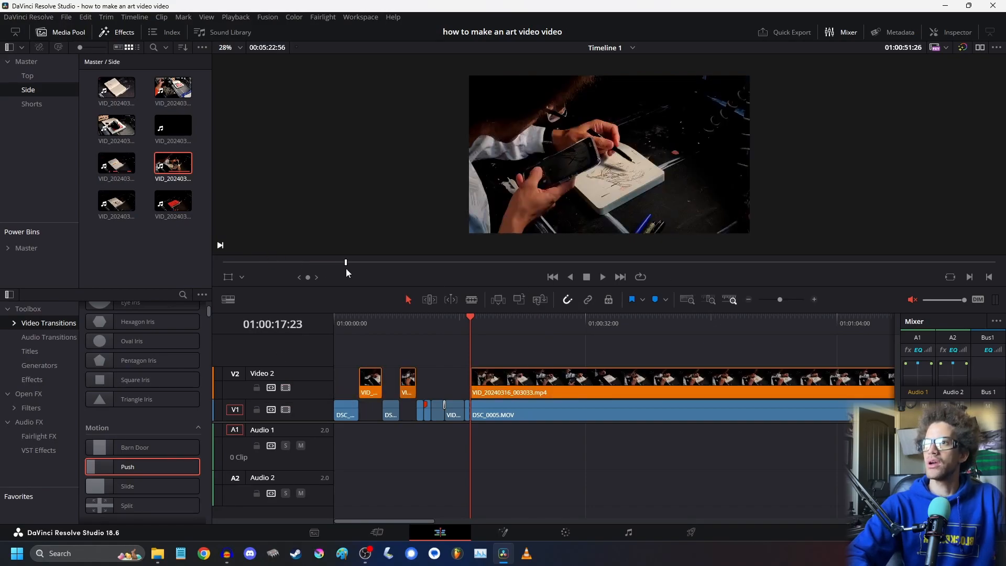
pyautogui.click(465, 317)
pyautogui.moveTo(269, 262); pyautogui.dragTo(337, 279)
pyautogui.moveTo(394, 321); pyautogui.dragTo(681, 372)
pyautogui.press('space')
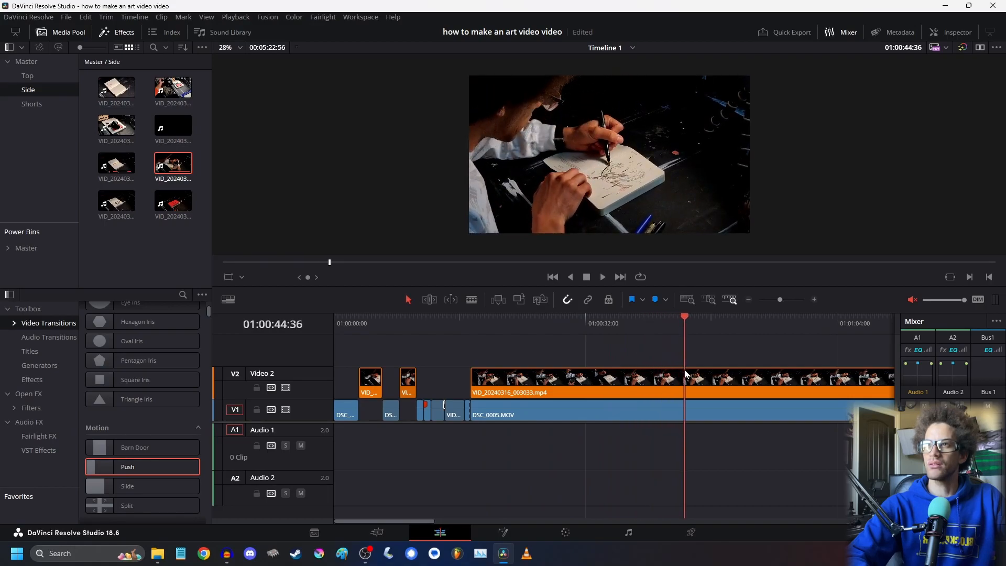
pyautogui.click(286, 387)
# - Split the short DSC_0005.MOV segment at about 01:00:17:05 and delete the end piece after the cut
pyautogui.moveTo(466, 329); pyautogui.dragTo(467, 351)
pyautogui.press('space')
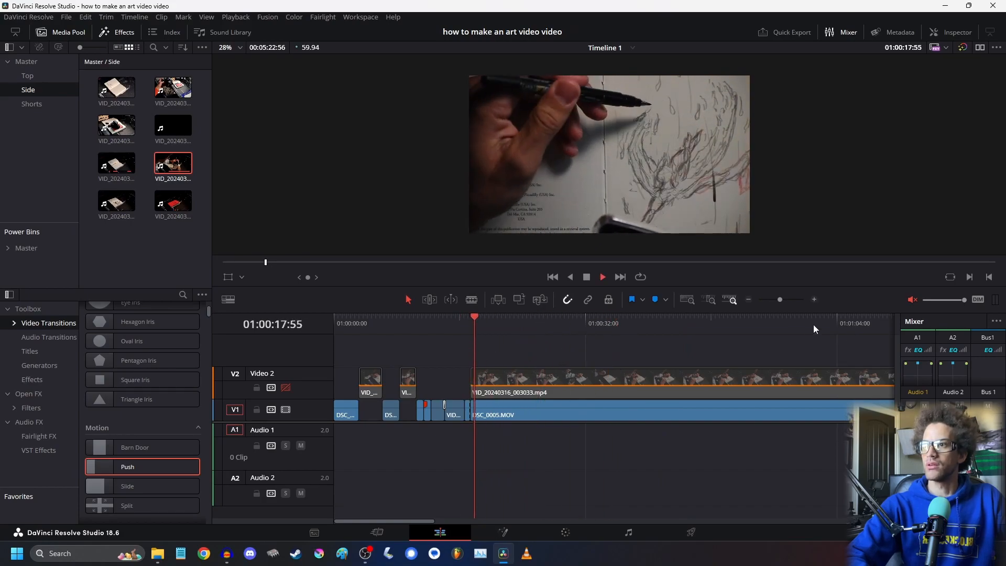
pyautogui.click(813, 299)
pyautogui.click(813, 299)
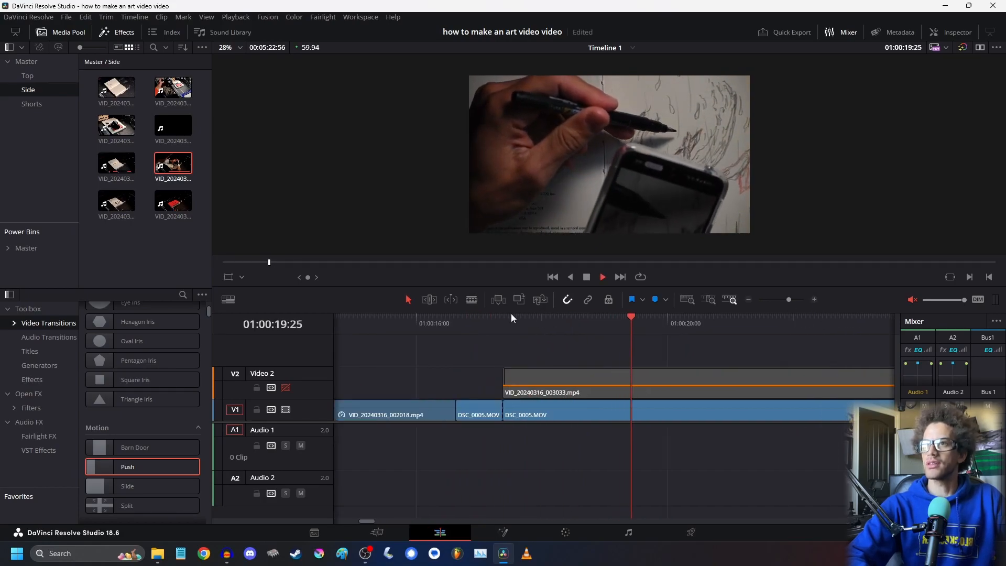
pyautogui.click(451, 320)
pyautogui.click(453, 316)
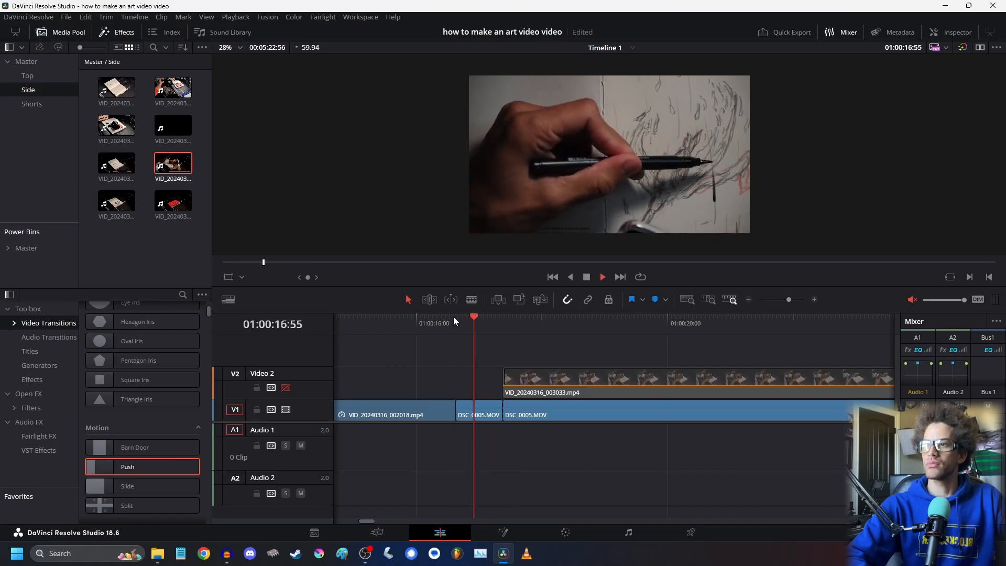
pyautogui.press('space')
pyautogui.hotkey('ctrl', 'b')
pyautogui.click(493, 417)
pyautogui.press('Delete')
# - Scrub forward through the drawing footage and split both paired clips at 01:00:25:17
pyautogui.click(545, 325)
pyautogui.click(596, 330)
pyautogui.moveTo(596, 326); pyautogui.dragTo(816, 345)
pyautogui.click(759, 326)
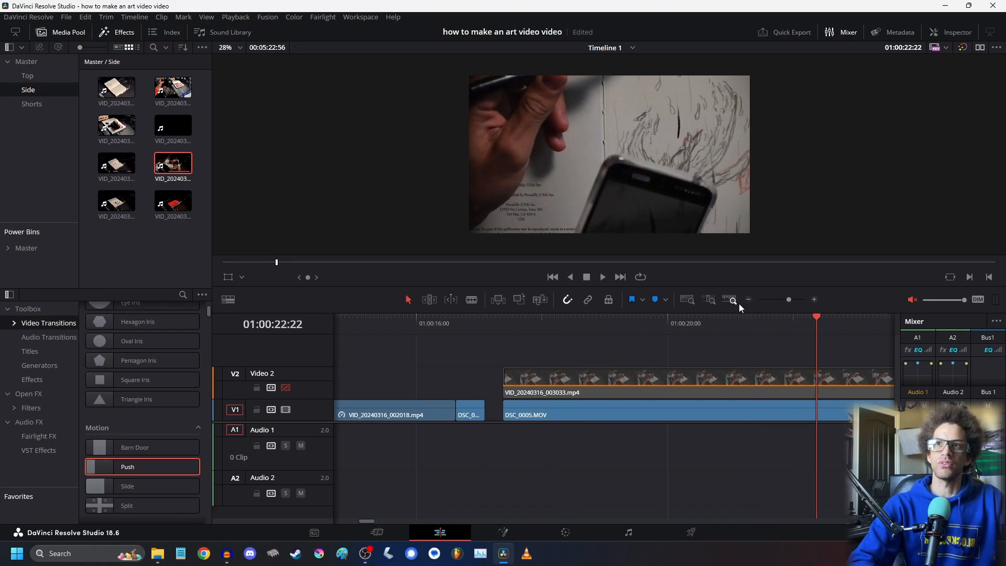
pyautogui.click(748, 300)
pyautogui.moveTo(611, 321); pyautogui.dragTo(705, 336)
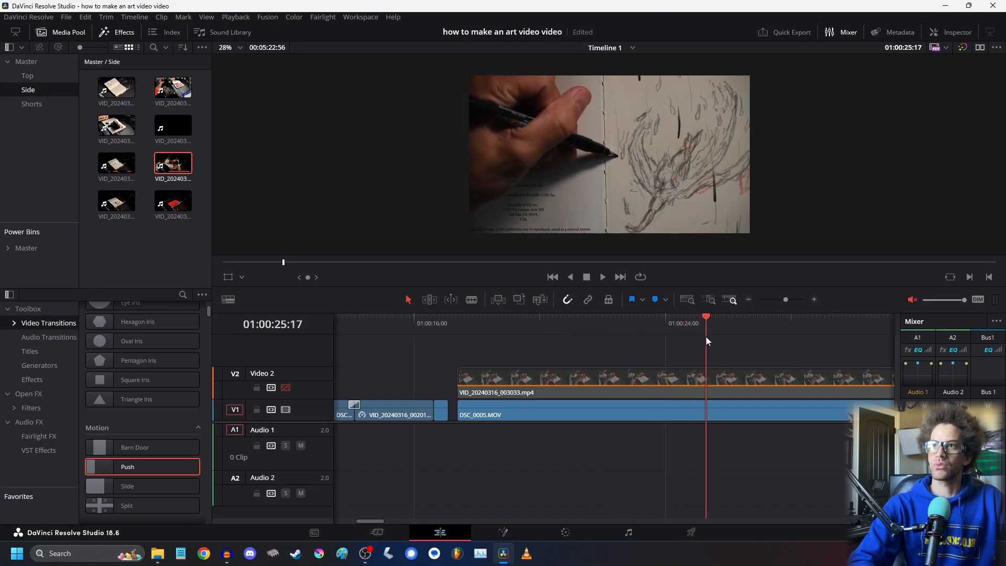
pyautogui.hotkey('ctrl', 'b')
# - Delete both clip pieces before 01:00:25:17 and move the remaining pair against the short DSC_0005.MOV segment
pyautogui.moveTo(603, 382); pyautogui.dragTo(619, 413)
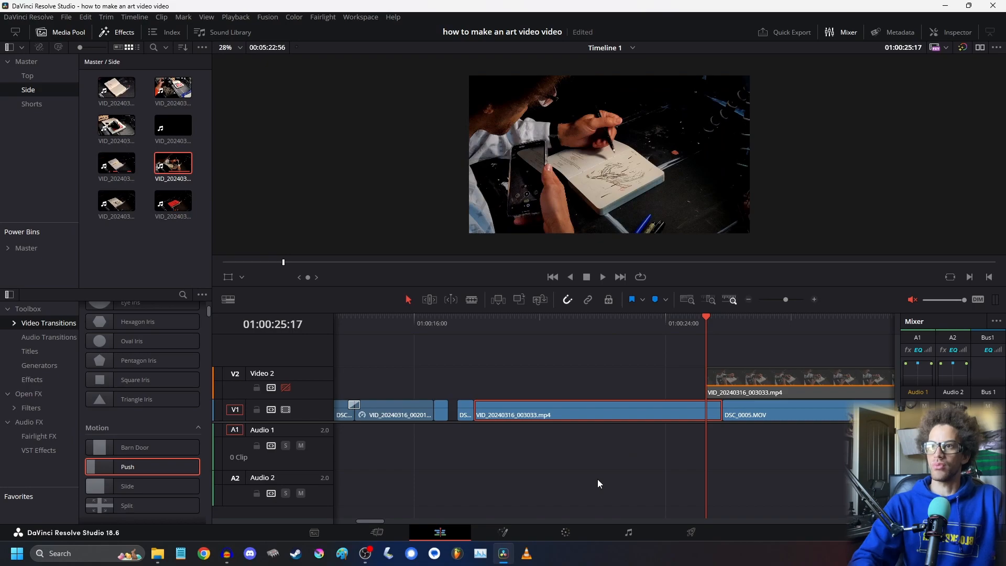
pyautogui.hotkey('ctrl', 'z')
pyautogui.moveTo(601, 344); pyautogui.dragTo(621, 448)
pyautogui.press('Delete')
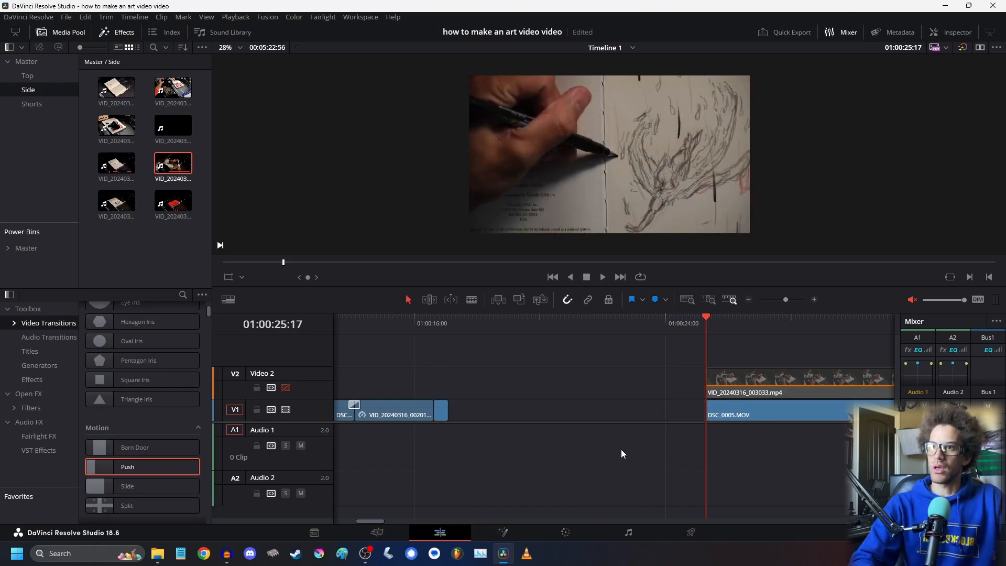
pyautogui.moveTo(706, 322); pyautogui.dragTo(778, 445)
pyautogui.moveTo(720, 361); pyautogui.dragTo(504, 383)
# - Play twice from about 01:00:16:35 across the new cut to check the jump between the DSC_0005.MOV segments
pyautogui.click(432, 321)
pyautogui.click(505, 357)
pyautogui.press('space')
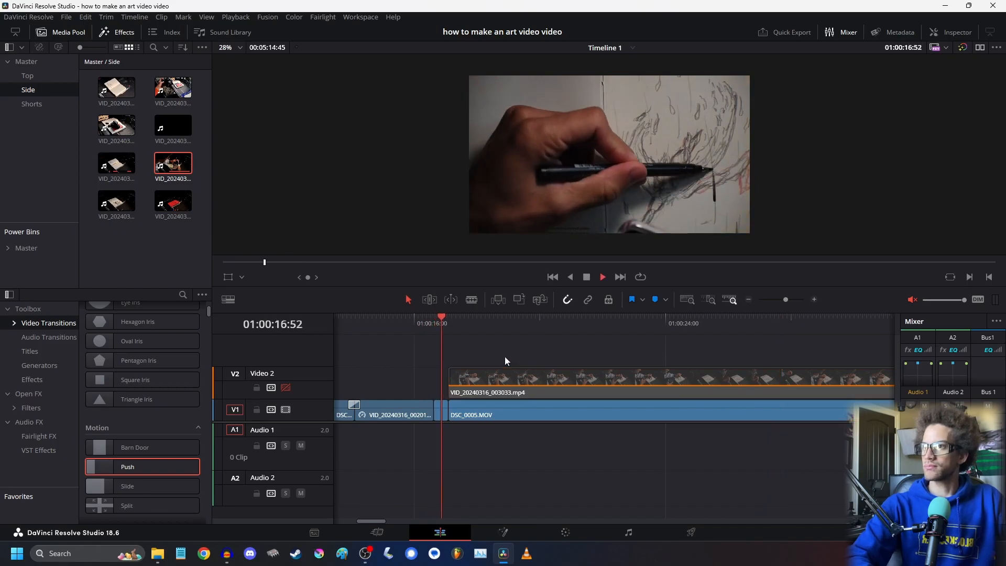
pyautogui.press('space')
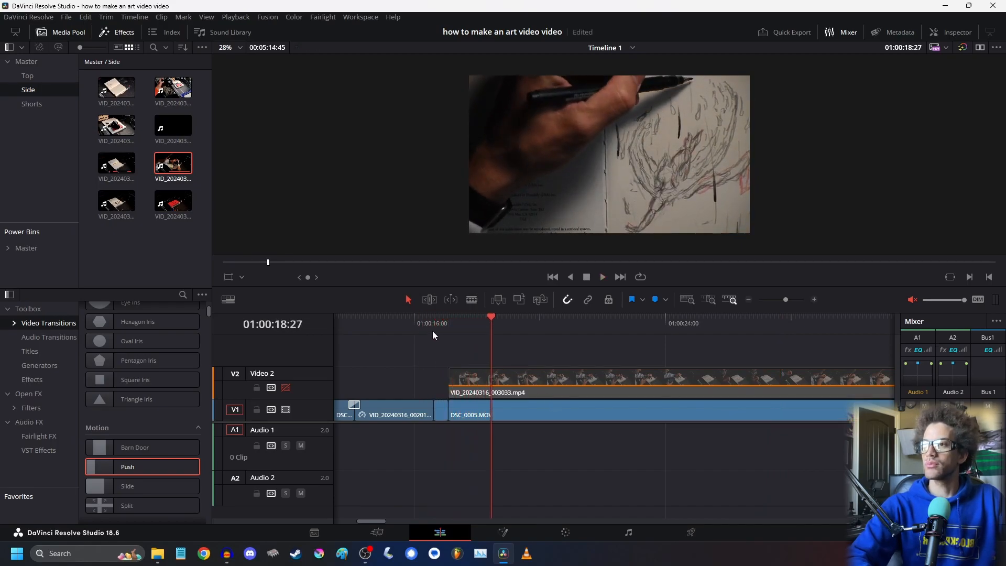
pyautogui.click(433, 325)
pyautogui.press('space')
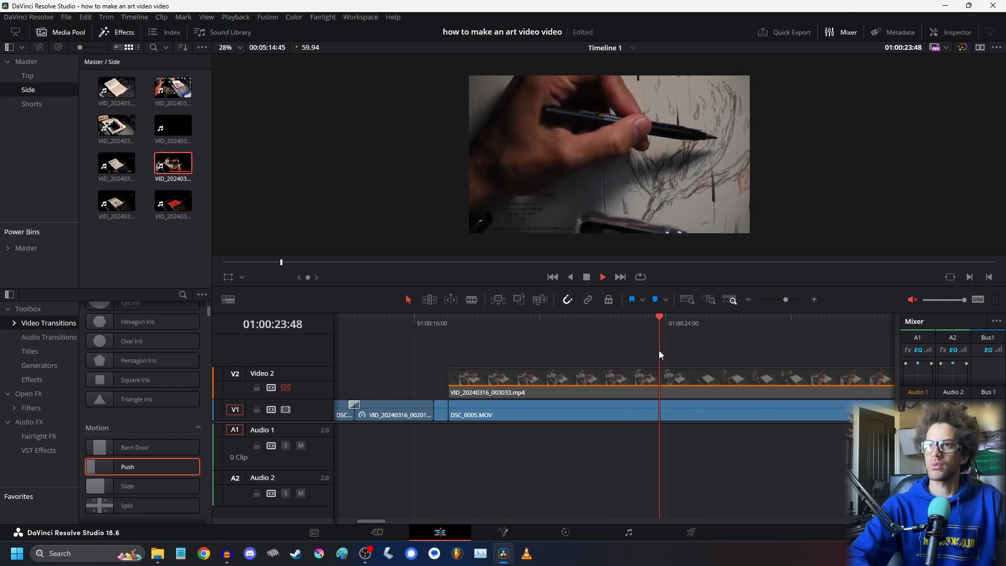
# - Split both clips at 01:00:29:35, delete the pieces before the cut, and move the remaining pair earlier to close the gap
pyautogui.click(756, 325)
pyautogui.click(830, 322)
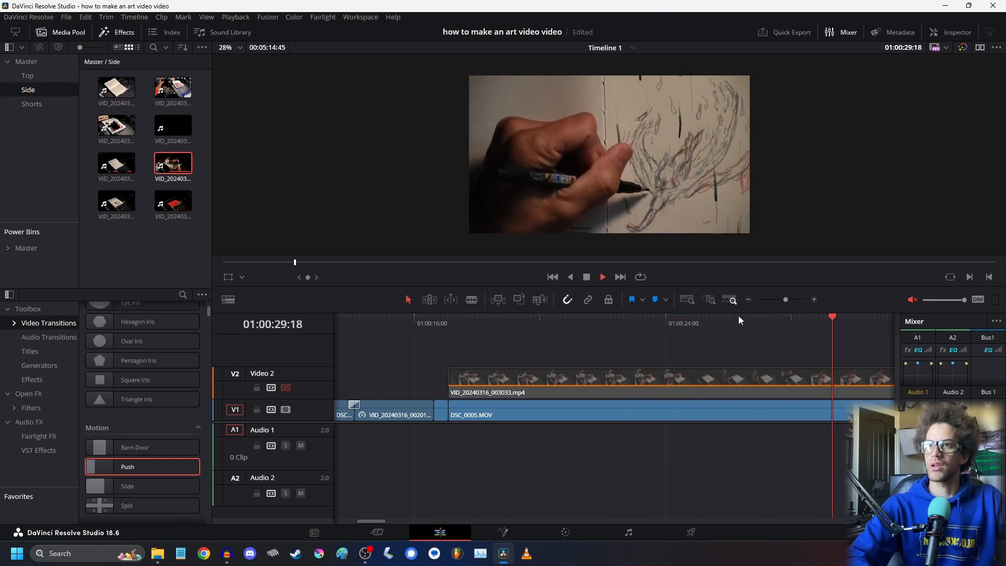
pyautogui.press('space')
pyautogui.moveTo(851, 319); pyautogui.dragTo(841, 319)
pyautogui.hotkey('ctrl', 'b')
pyautogui.moveTo(686, 353); pyautogui.dragTo(714, 458)
pyautogui.press('BackSpace')
pyautogui.moveTo(816, 355); pyautogui.dragTo(489, 393)
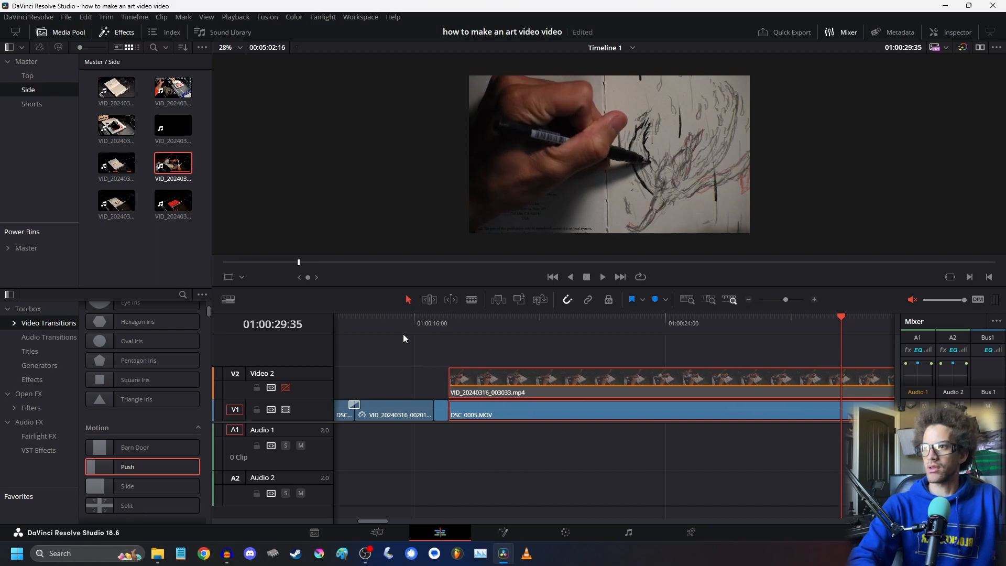
# - Play across the latest join, and undo the last deletion and move of the paired clips
pyautogui.press('Up')
pyautogui.press('Up')
pyautogui.press('space')
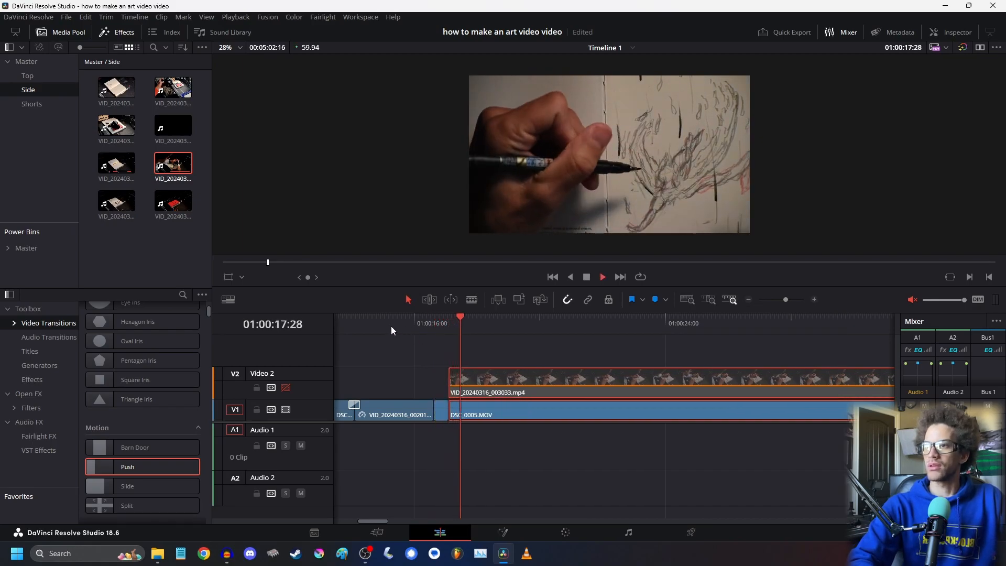
pyautogui.press('space')
pyautogui.hotkey('ctrl', 'z')
pyautogui.hotkey('ctrl', 'z')
pyautogui.hotkey('ctrl', 'z')
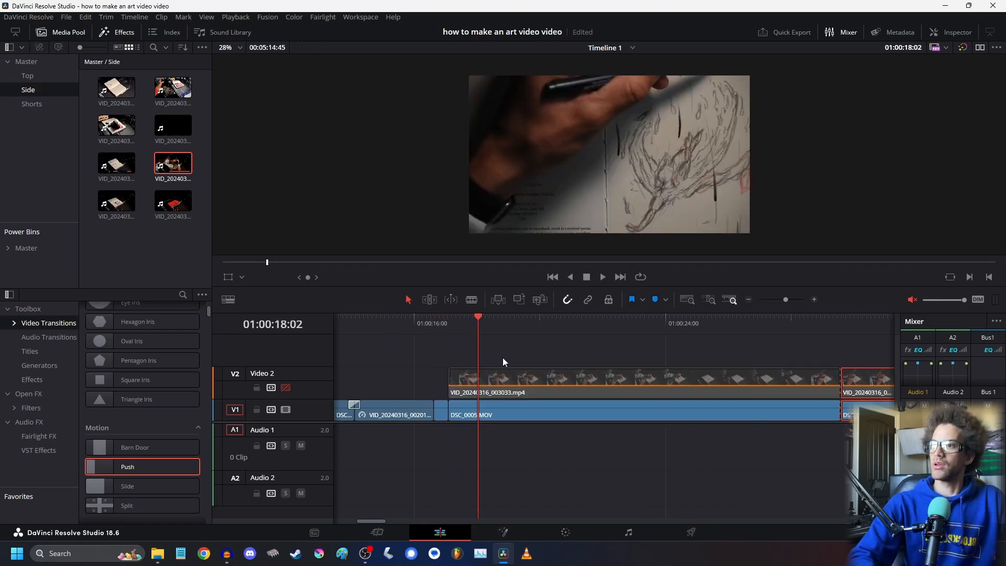
# - Split both clips at 01:00:17:25, delete the pieces from there to the existing cut at 01:00:29:35, and close the gap
pyautogui.click(432, 328)
pyautogui.press('space')
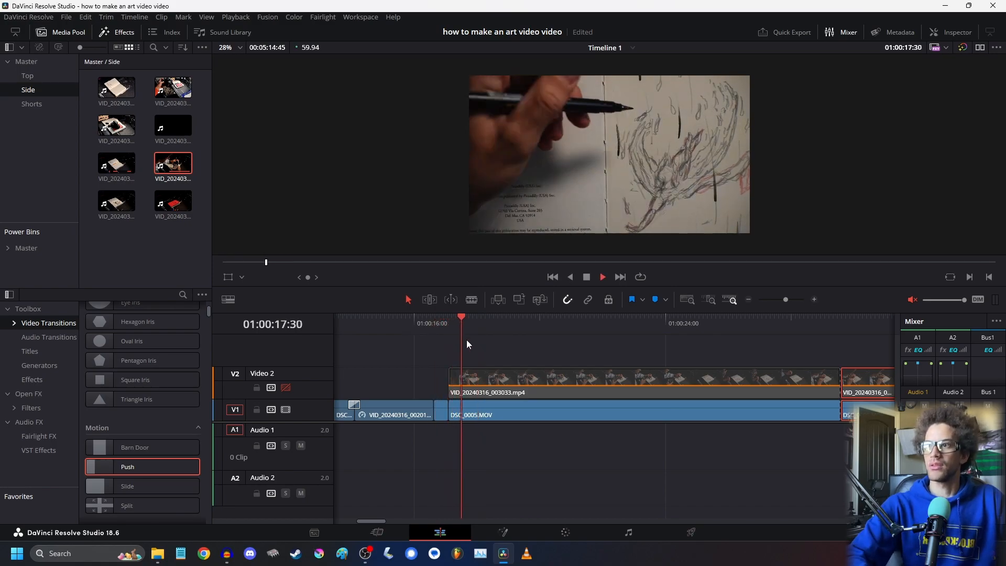
pyautogui.press('space')
pyautogui.click(452, 324)
pyautogui.press('space')
pyautogui.click(451, 323)
pyautogui.press('space')
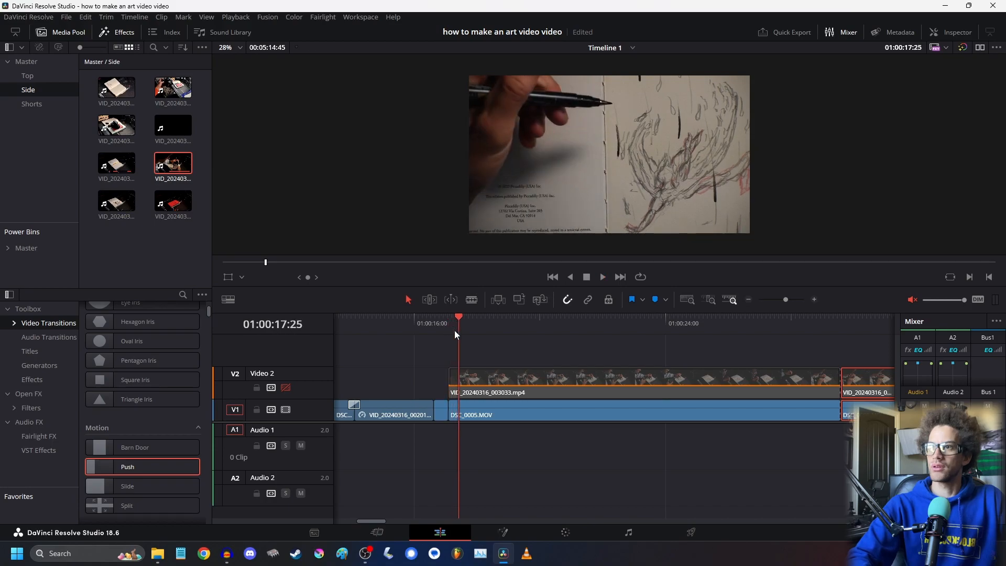
pyautogui.hotkey('ctrl', 'b')
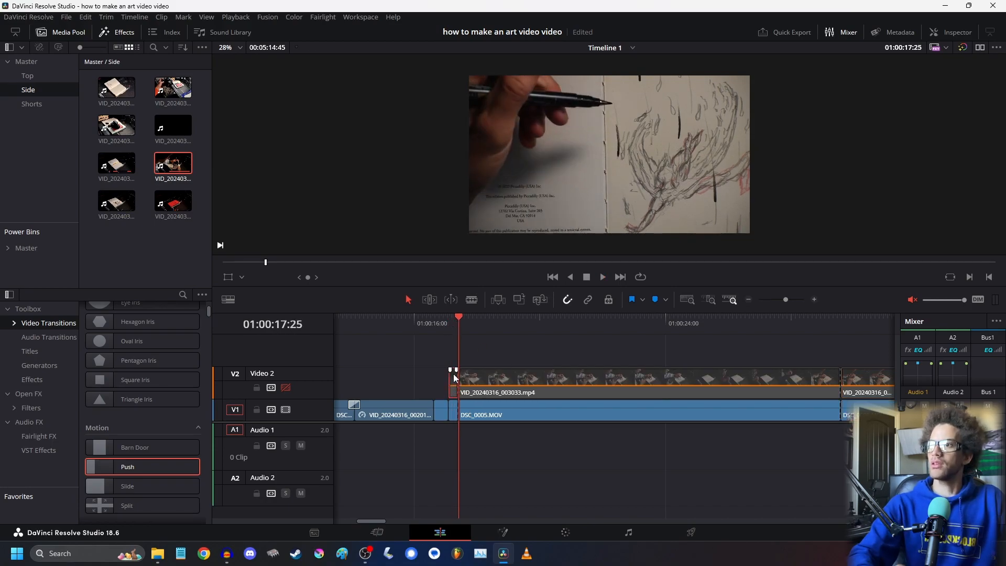
pyautogui.moveTo(619, 362); pyautogui.dragTo(670, 441)
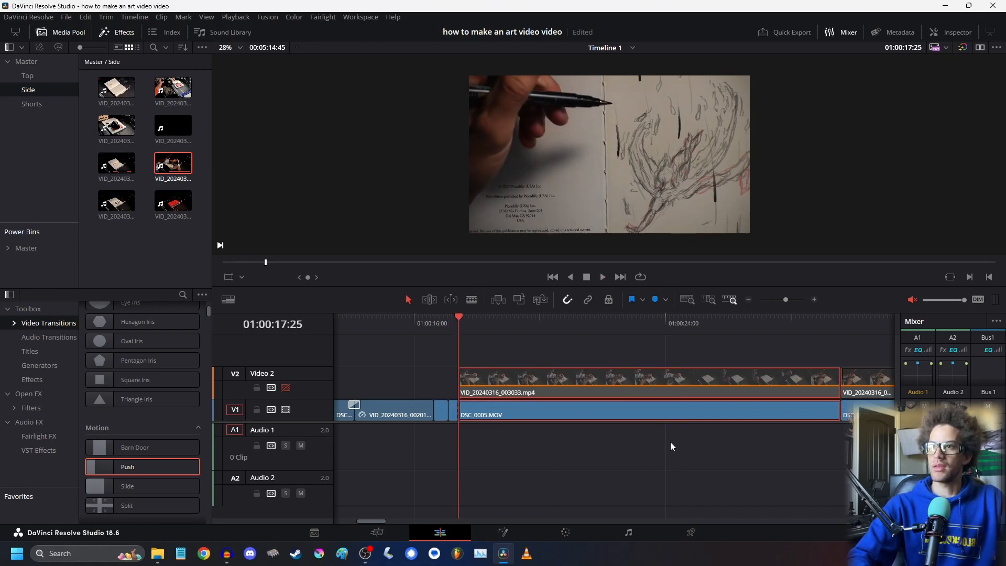
pyautogui.press('Delete')
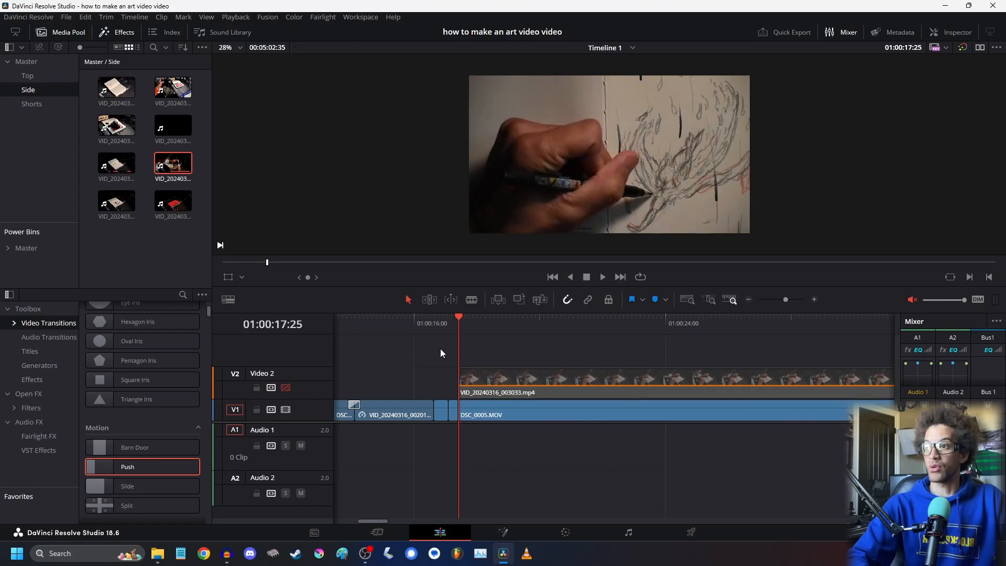
# - Play repeatedly across the cut at 01:00:17:25 to check the jump between the DSC_0005.MOV segments
pyautogui.click(435, 329)
pyautogui.press('space')
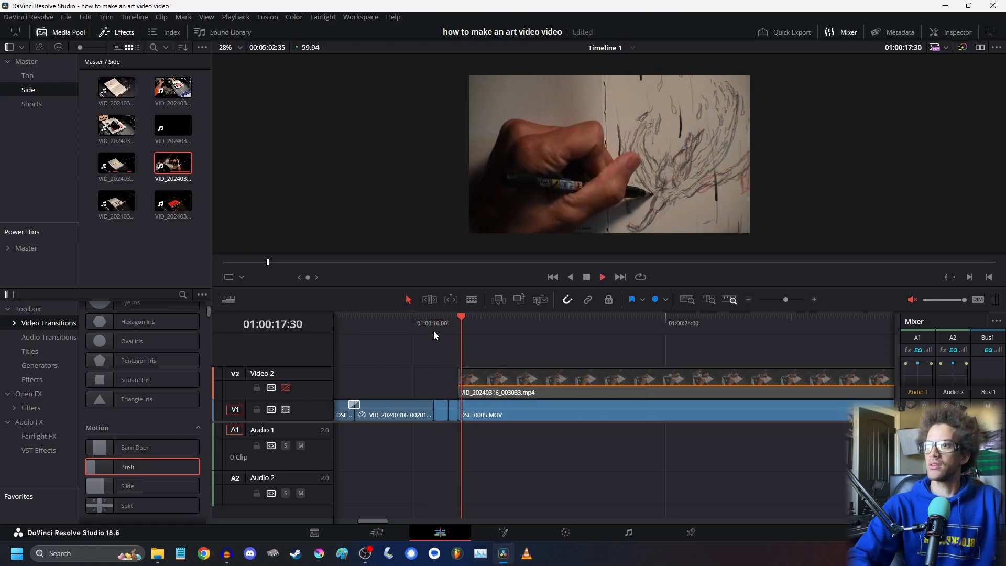
pyautogui.press('space')
pyautogui.press('space')
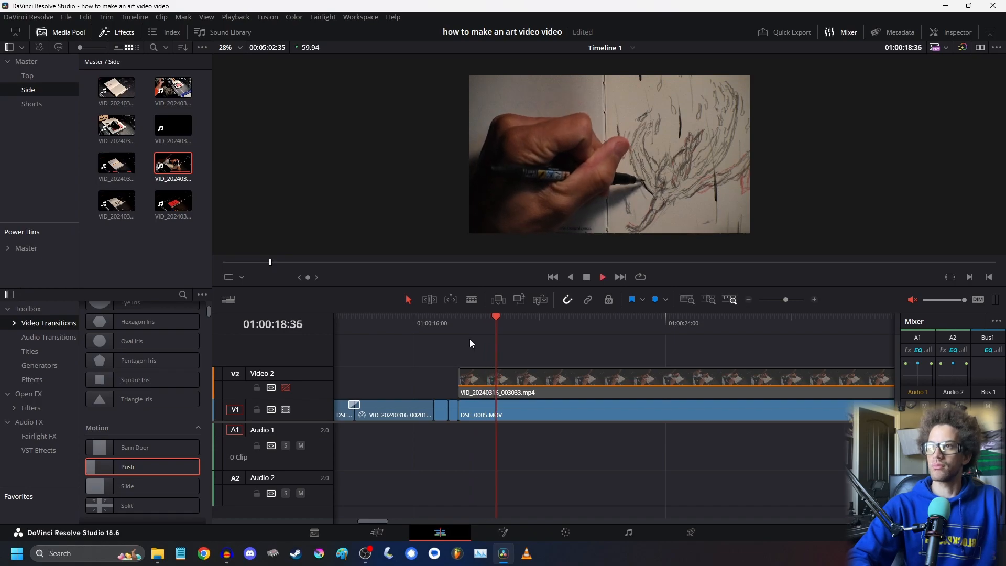
pyautogui.click(448, 323)
pyautogui.press('space')
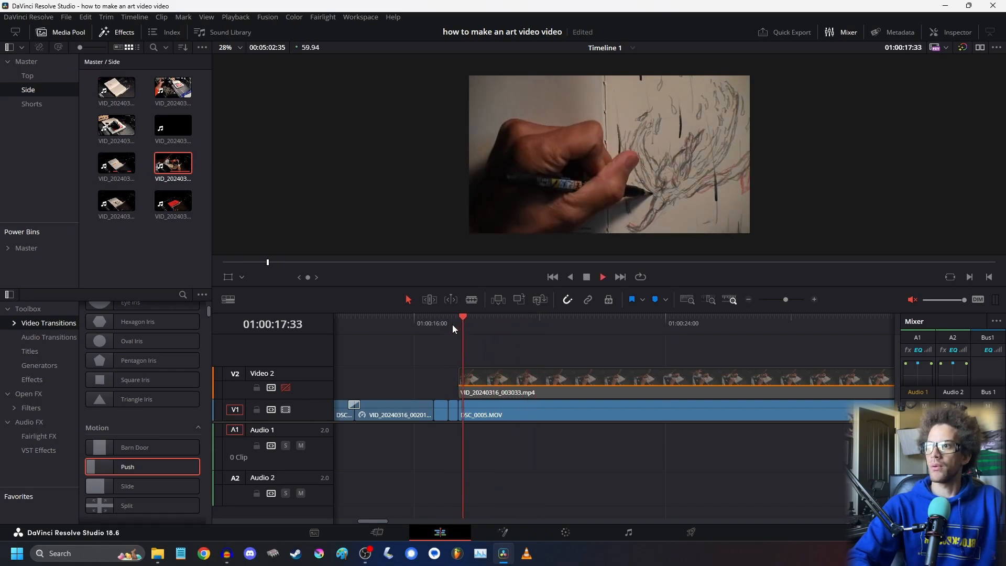
# - Split both clips at 01:00:17:53 and delete the short Video 2 piece before the cut
pyautogui.click(432, 316)
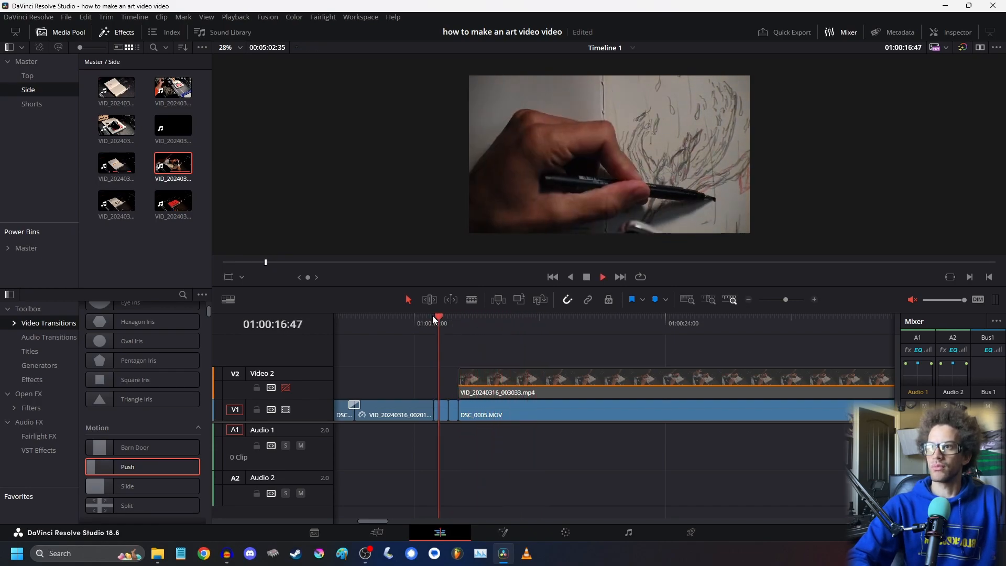
pyautogui.press('space')
pyautogui.hotkey('ctrl', 'b')
pyautogui.click(466, 388)
pyautogui.press('BackSpace')
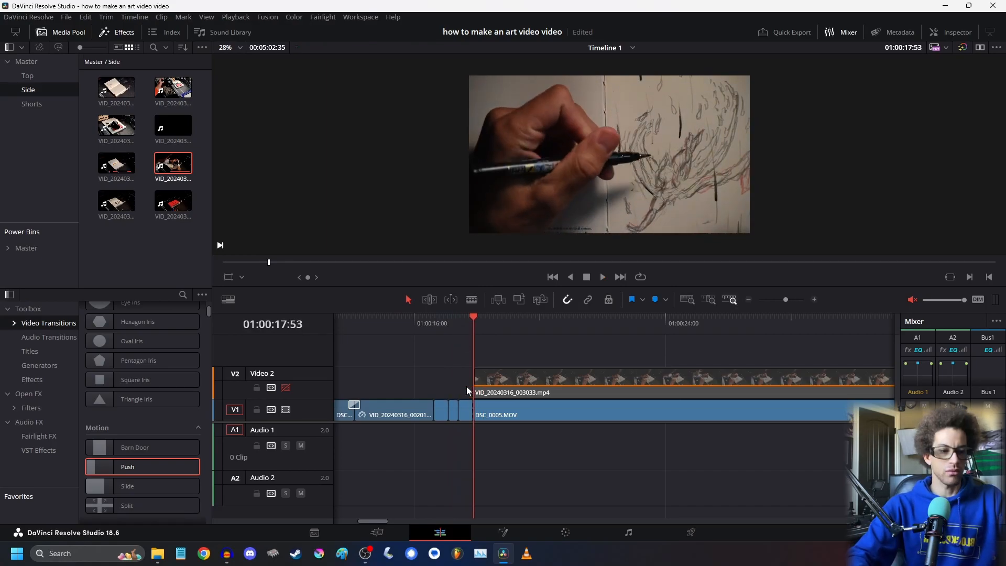
# - Examine the footage after 01:00:17:53 from both camera angles, up to about 01:00:52:20, showing Video 2 for comparison and hiding it again
pyautogui.moveTo(501, 318); pyautogui.dragTo(794, 381)
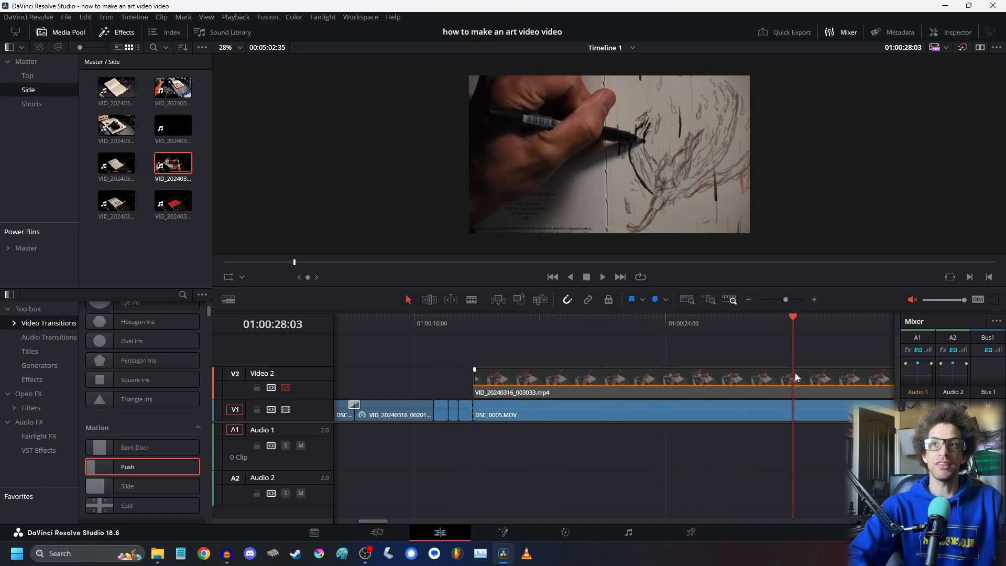
pyautogui.click(748, 300)
pyautogui.click(749, 300)
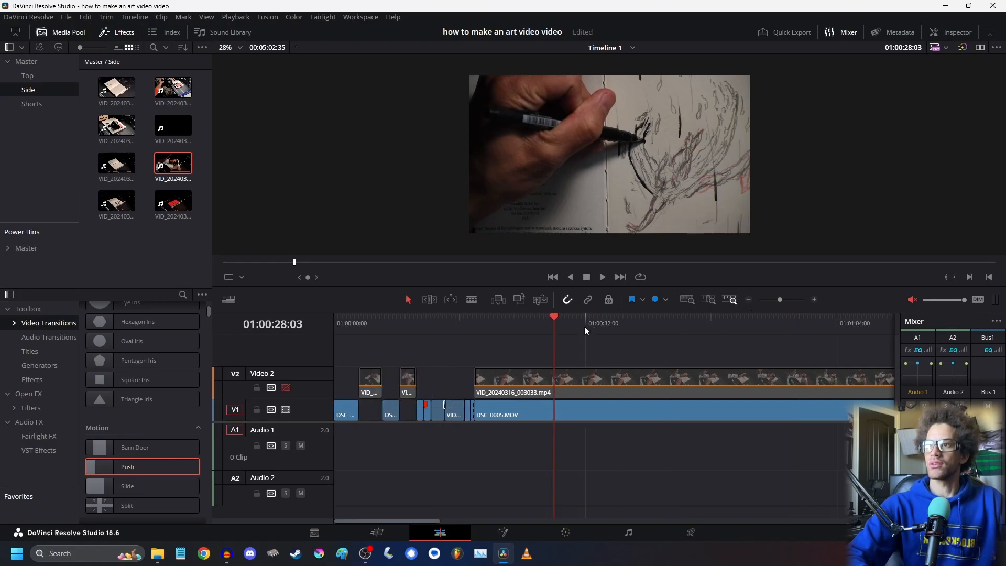
pyautogui.moveTo(560, 321); pyautogui.dragTo(694, 376)
pyautogui.moveTo(713, 382); pyautogui.dragTo(682, 377)
pyautogui.click(285, 387)
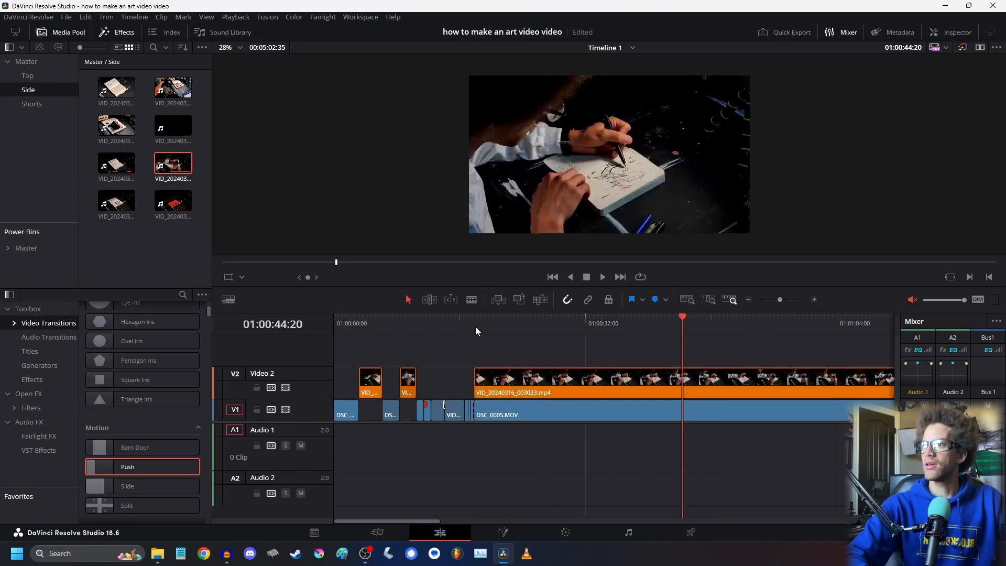
pyautogui.moveTo(476, 325); pyautogui.dragTo(745, 346)
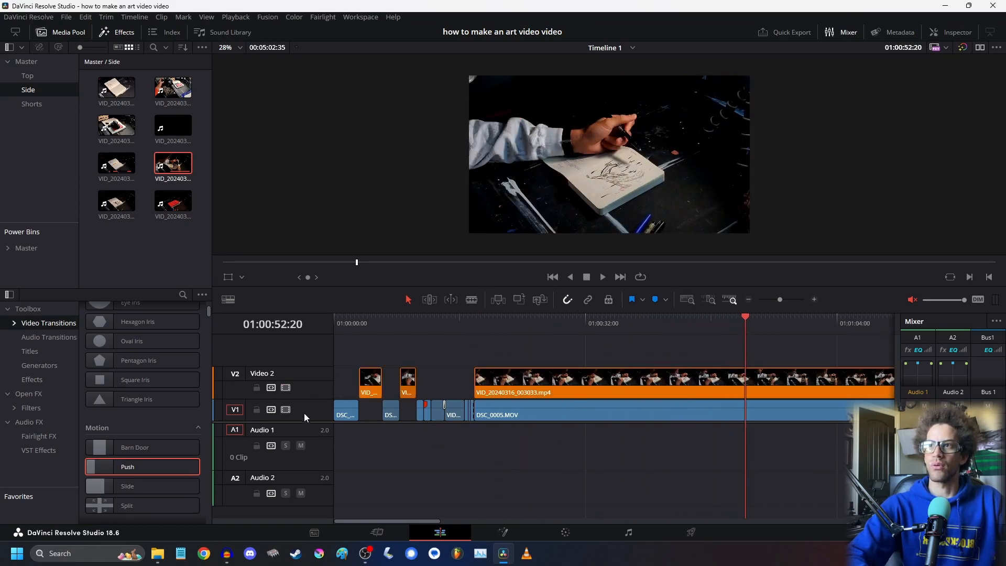
pyautogui.click(286, 387)
# - Split both clips at 01:00:52:12 and at 01:00:35:24
pyautogui.moveTo(480, 322); pyautogui.dragTo(737, 415)
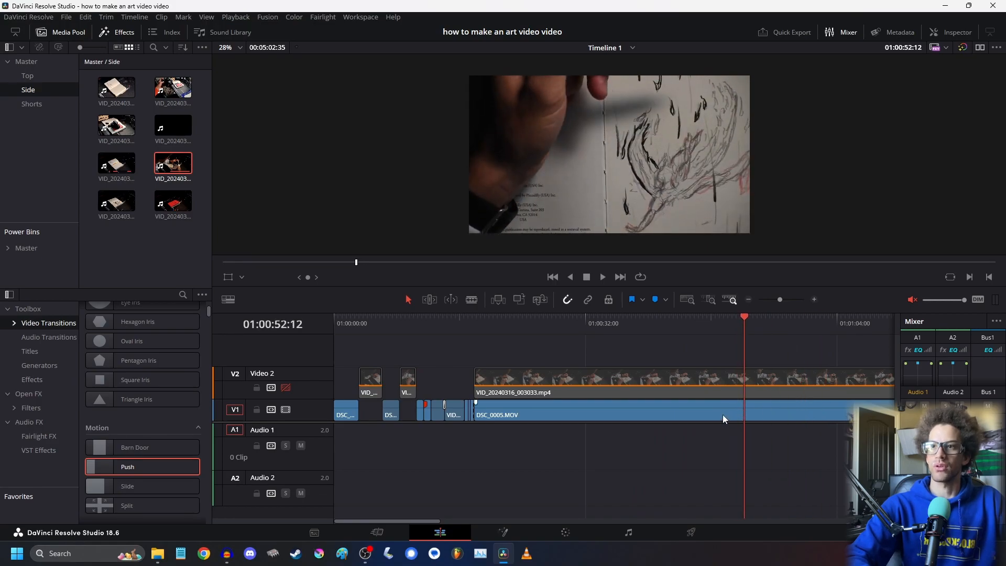
pyautogui.hotkey('ctrl', 'b')
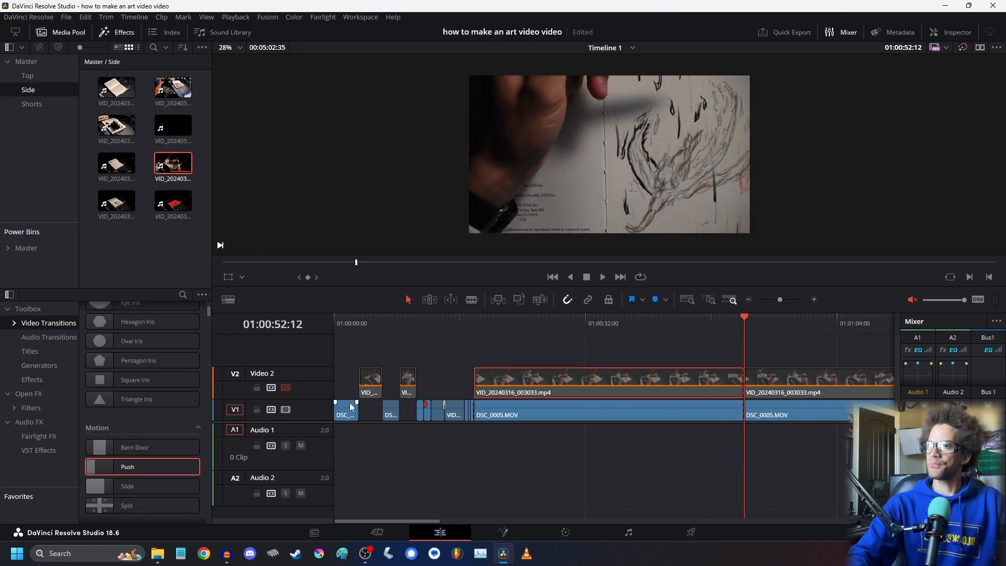
pyautogui.moveTo(597, 334); pyautogui.dragTo(612, 333)
pyautogui.hotkey('ctrl', 'b')
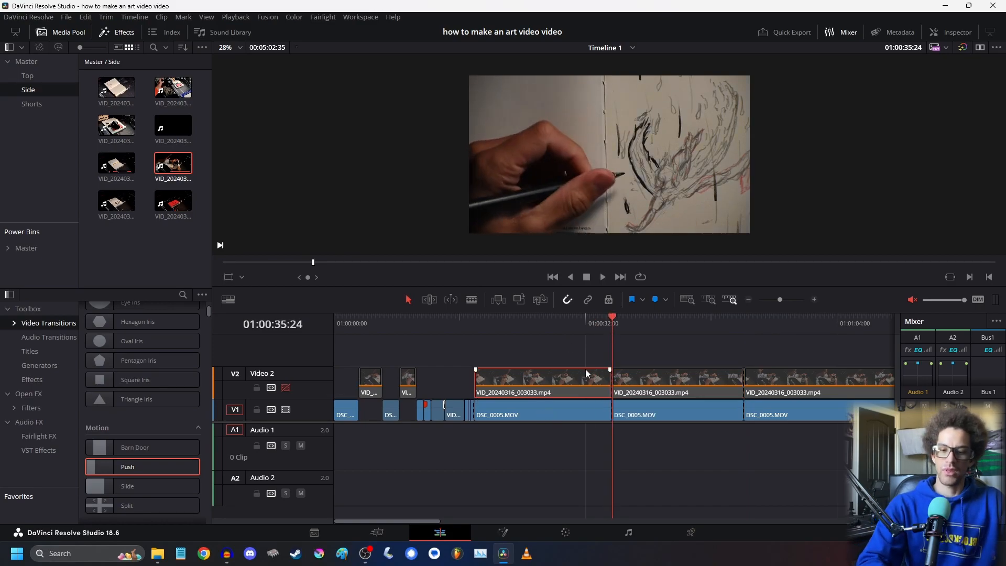
# - Delete the DSC_0005.MOV piece between 01:00:17:53 and 01:00:35:24 and enable the Video 2 track
pyautogui.moveTo(393, 330)
pyautogui.mouseDown()
pyautogui.moveTo(461, 342)
pyautogui.moveTo(419, 345)
pyautogui.moveTo(478, 362)
pyautogui.mouseUp()
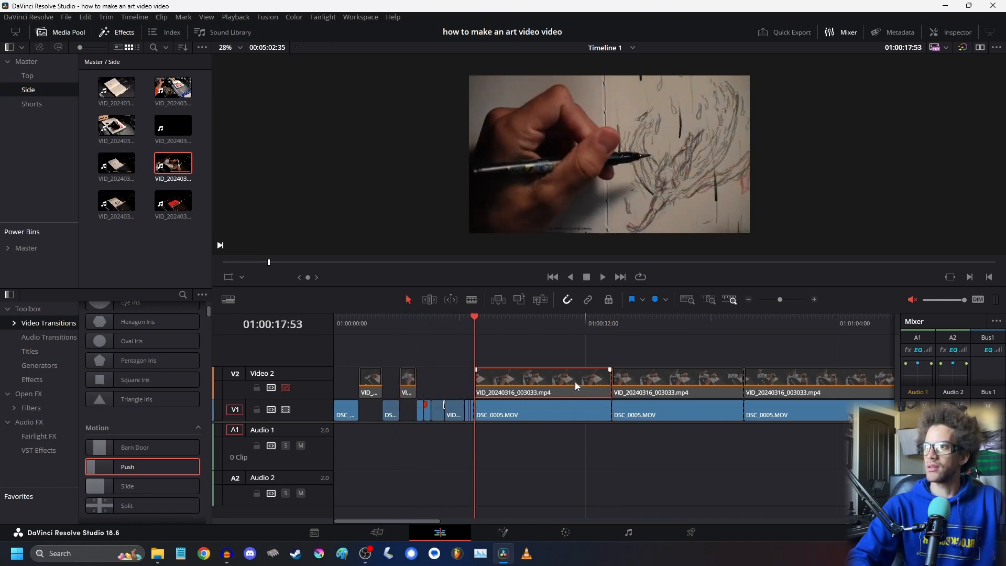
pyautogui.click(544, 412)
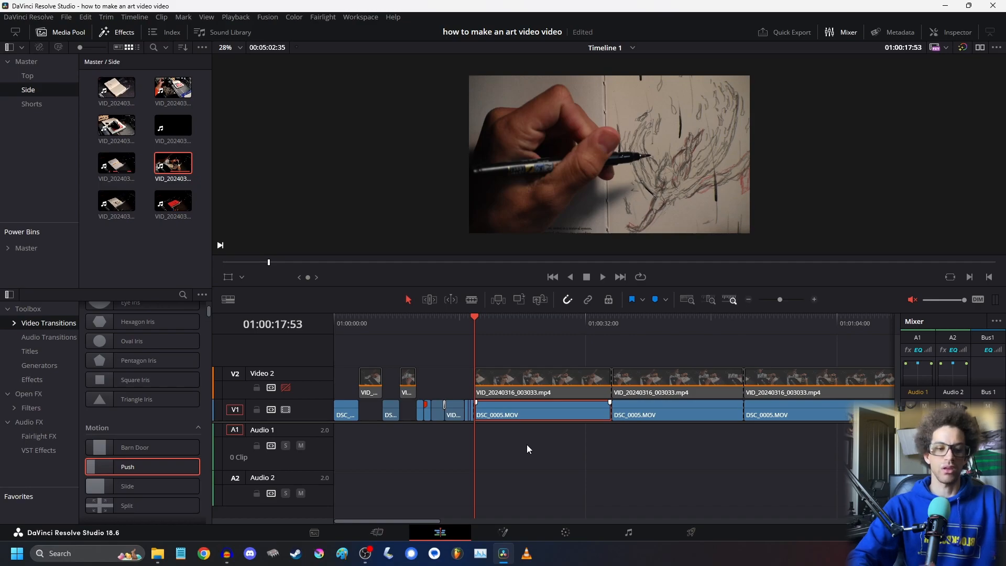
pyautogui.press('BackSpace')
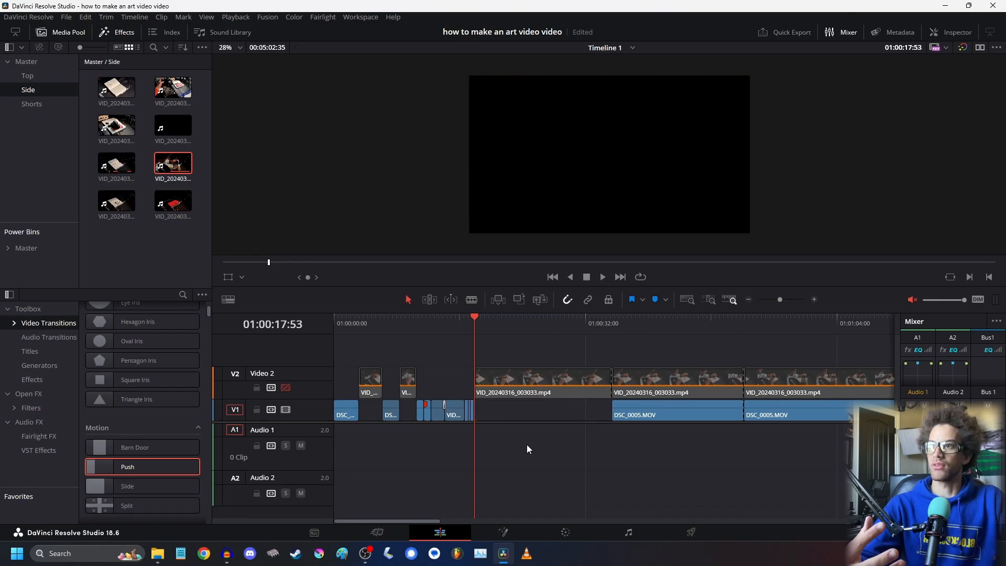
pyautogui.click(285, 387)
# - Play the edit from about 01:00:06 into the VID_20240316_003033.mp4 segment to check the switch to the side angle
pyautogui.moveTo(400, 321); pyautogui.dragTo(288, 328)
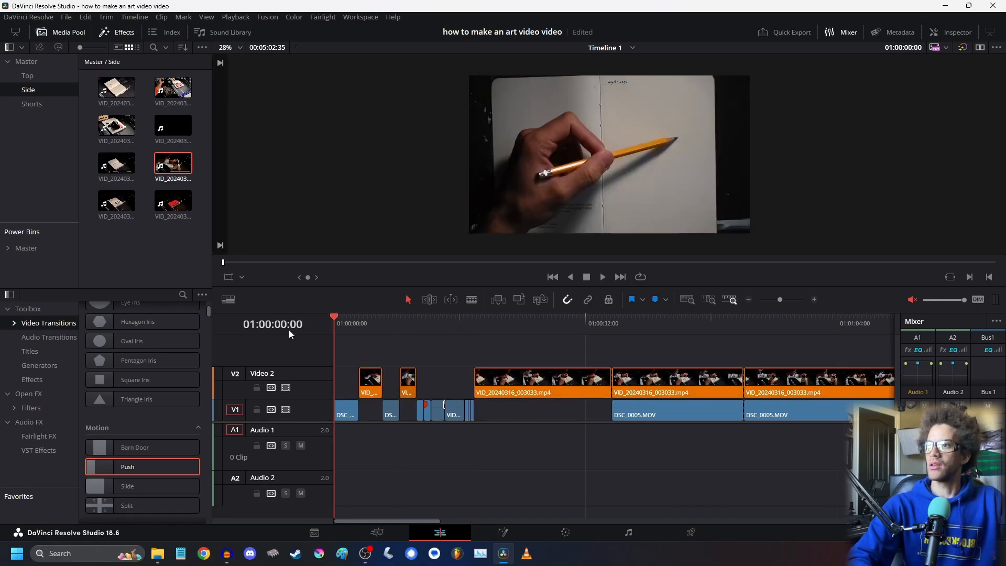
pyautogui.click(383, 321)
pyautogui.press('space')
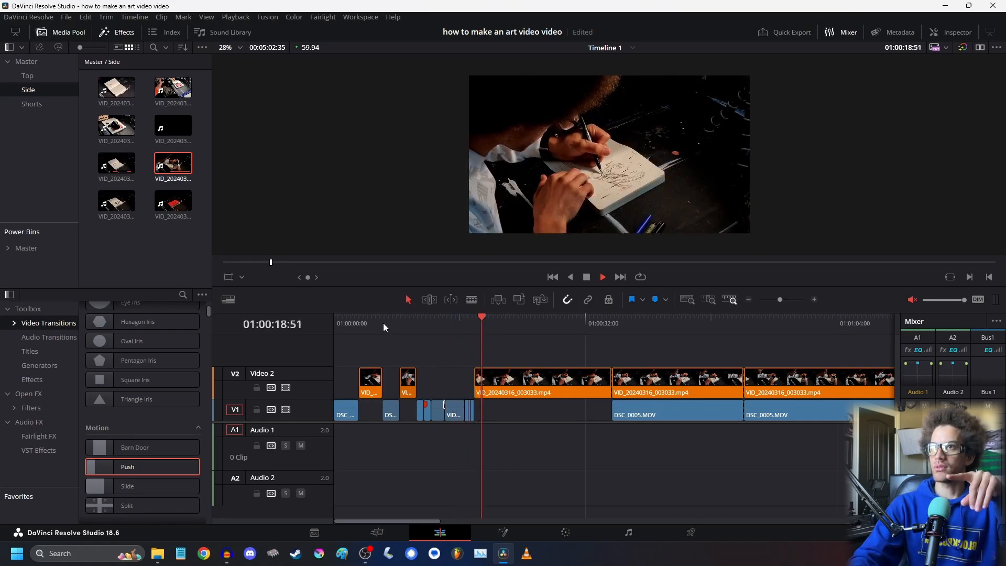
pyautogui.press('space')
# - Speed up the first VID_20240316_003033.mp4 piece with retime controls so that it ends at 01:00:20:12, and close the controls
pyautogui.click(535, 385)
pyautogui.hotkey('ctrl', 'r')
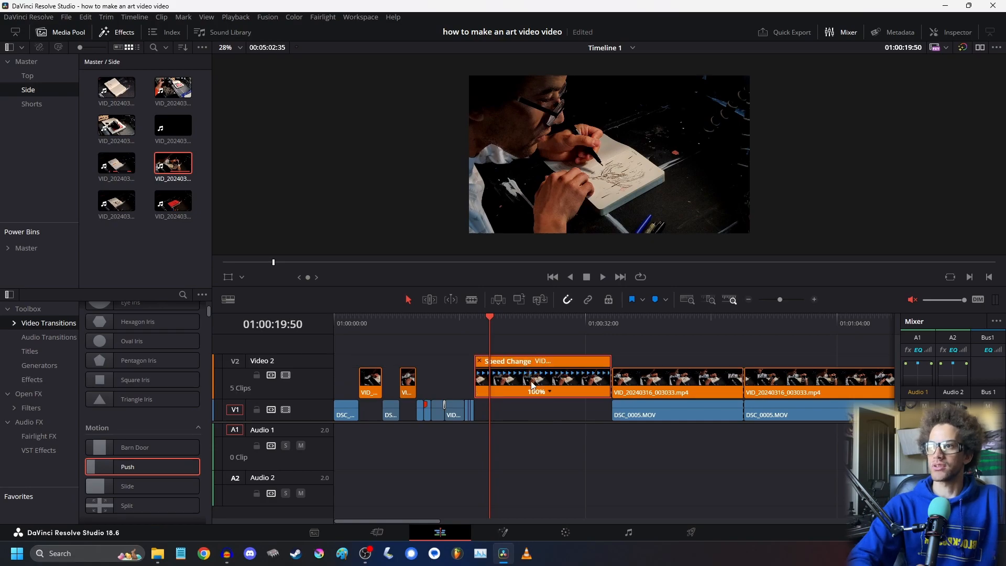
pyautogui.click(474, 329)
pyautogui.press('space')
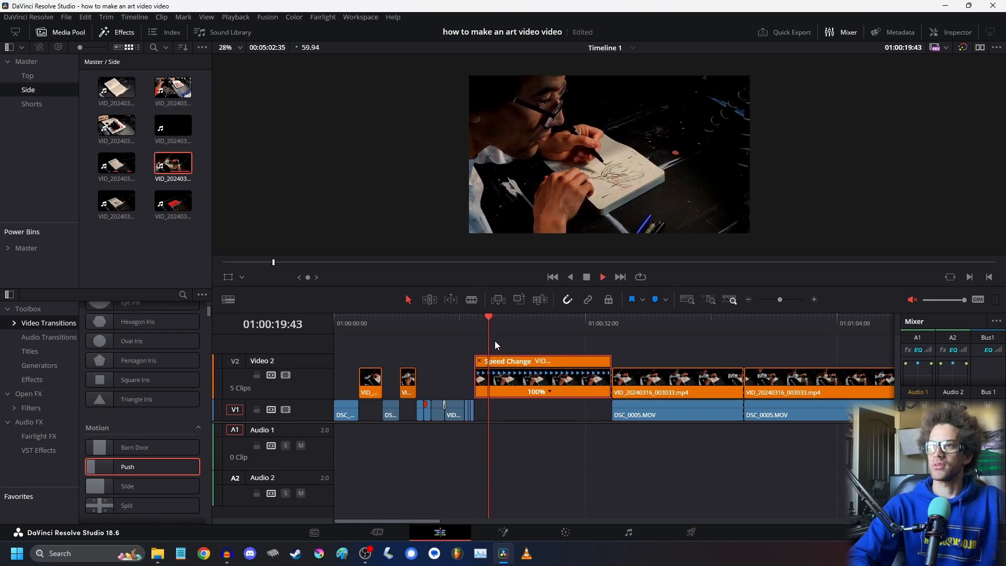
pyautogui.moveTo(605, 361); pyautogui.dragTo(493, 357)
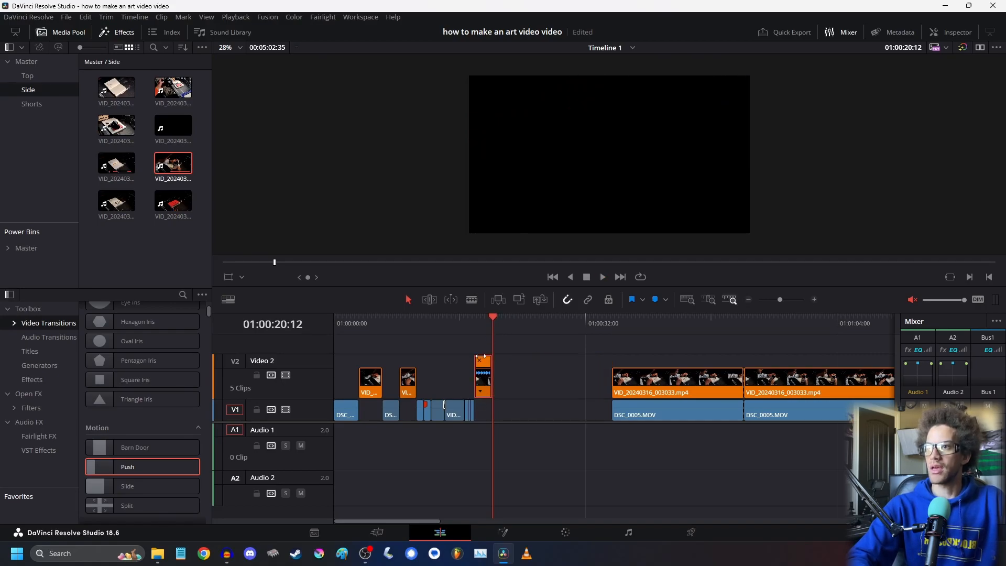
pyautogui.click(478, 360)
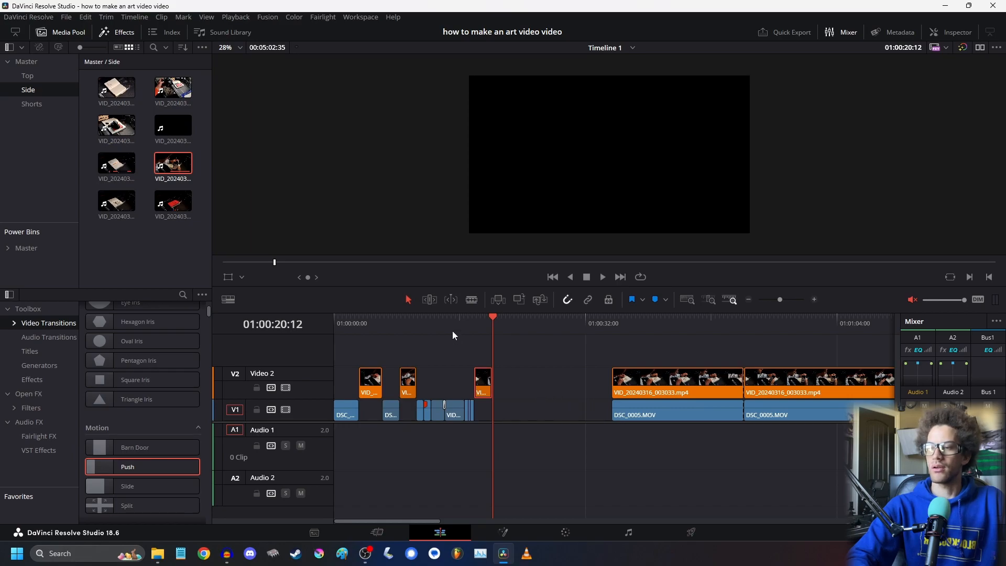
# - Play the sped-up side-angle clip twice, including the lead-in from the short DSC_0005.MOV segments
pyautogui.click(474, 323)
pyautogui.press('space')
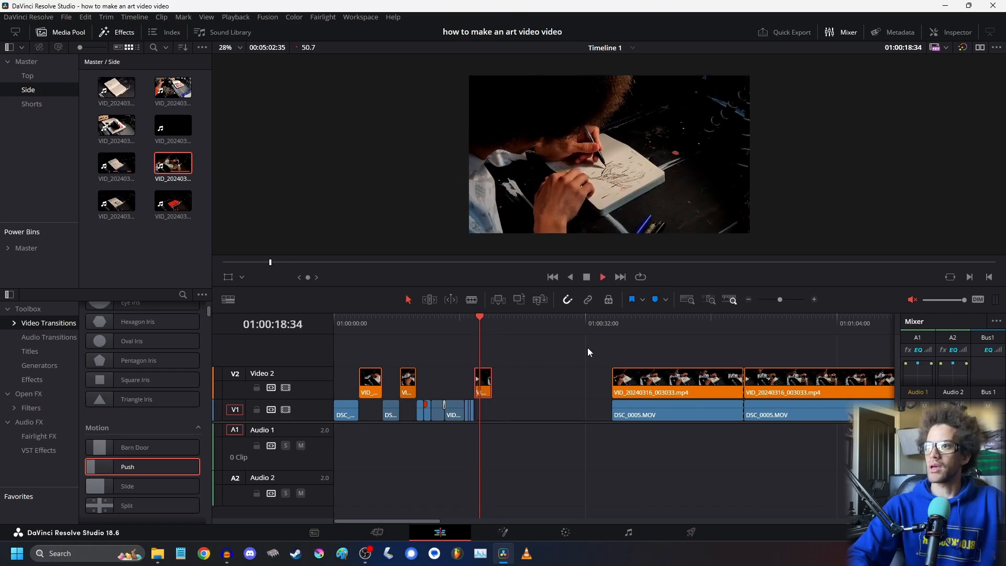
pyautogui.moveTo(473, 322); pyautogui.dragTo(465, 324)
pyautogui.press('space')
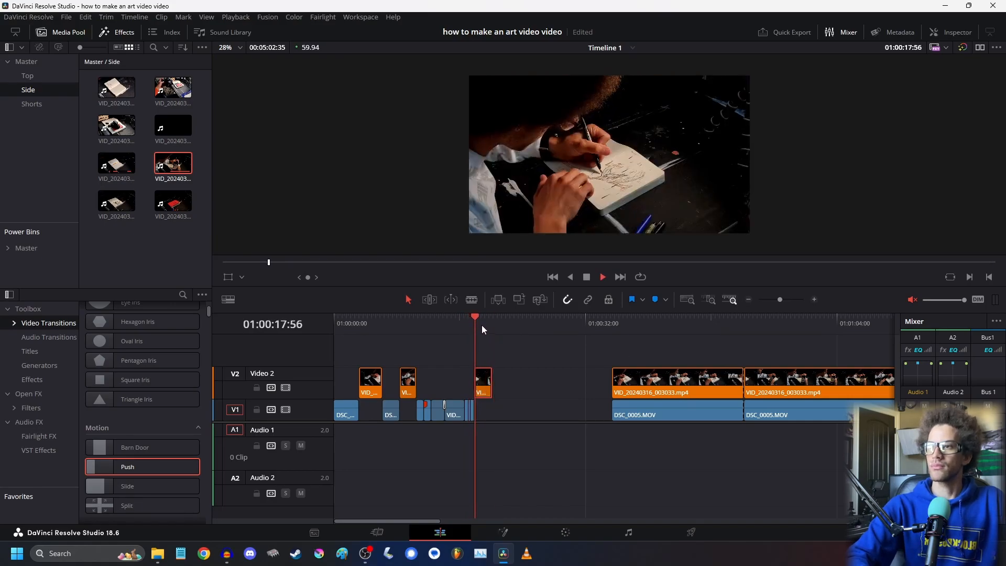
# - Scrub through the next segment and delete its VID_20240316_003033.mp4 piece between 01:00:35:24 and 01:00:52:12
pyautogui.click(593, 325)
pyautogui.moveTo(594, 335)
pyautogui.mouseDown()
pyautogui.moveTo(642, 328)
pyautogui.moveTo(730, 340)
pyautogui.mouseUp()
pyautogui.click(660, 391)
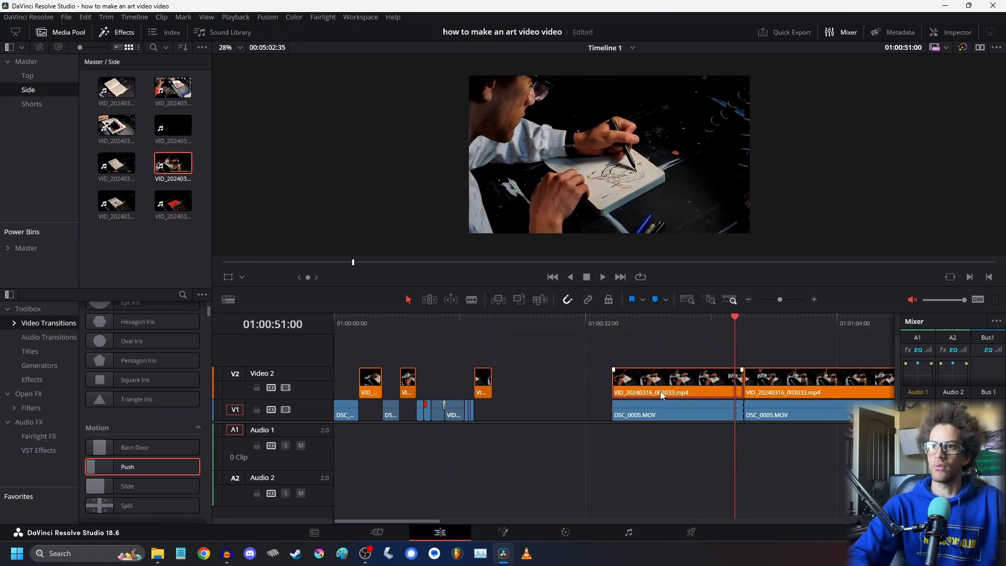
pyautogui.press('Delete')
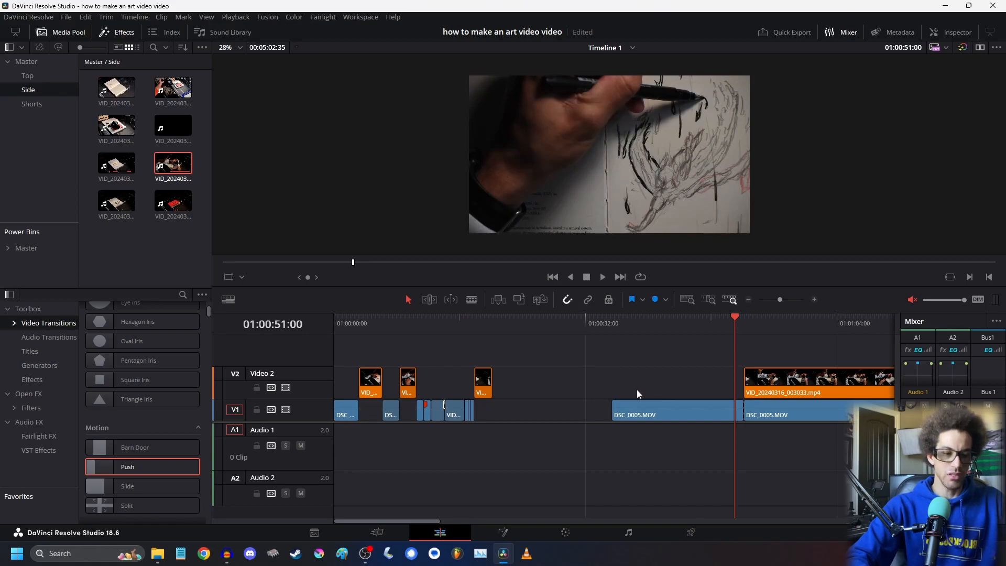
# - Move the exposed DSC_0005.MOV piece directly after the sped-up side-angle clip and play across the join
pyautogui.click(668, 413)
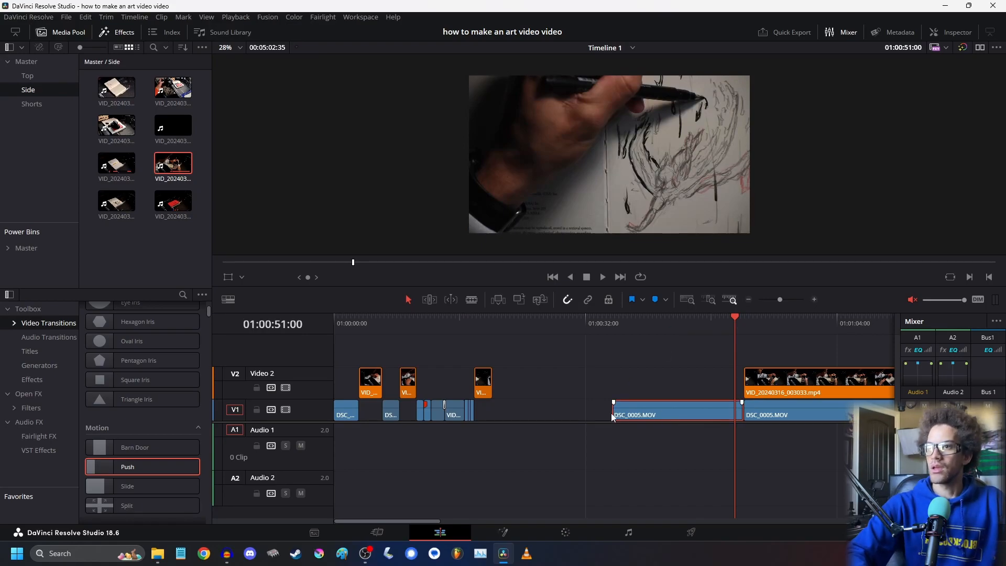
pyautogui.moveTo(633, 414); pyautogui.dragTo(512, 412)
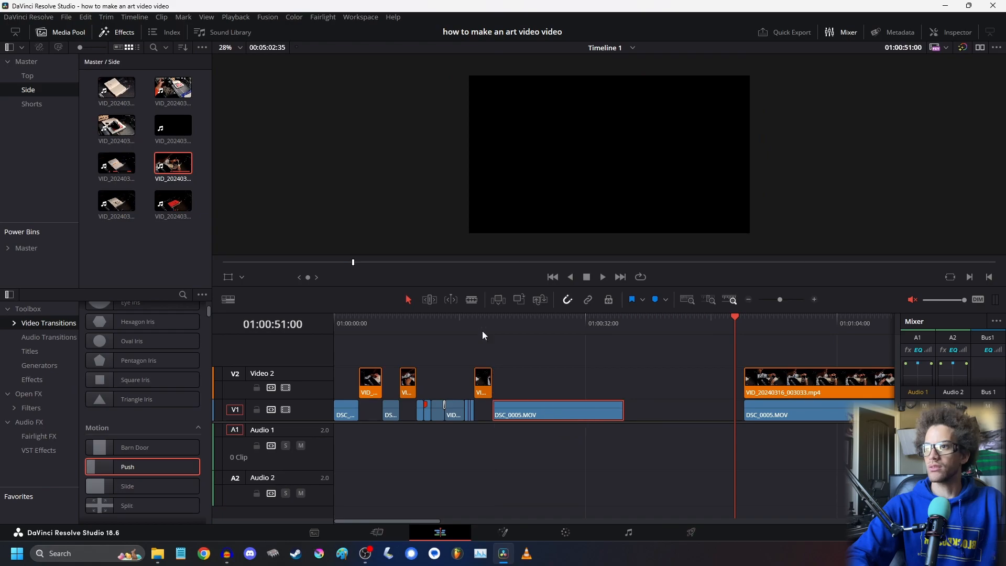
pyautogui.click(475, 322)
pyautogui.press('space')
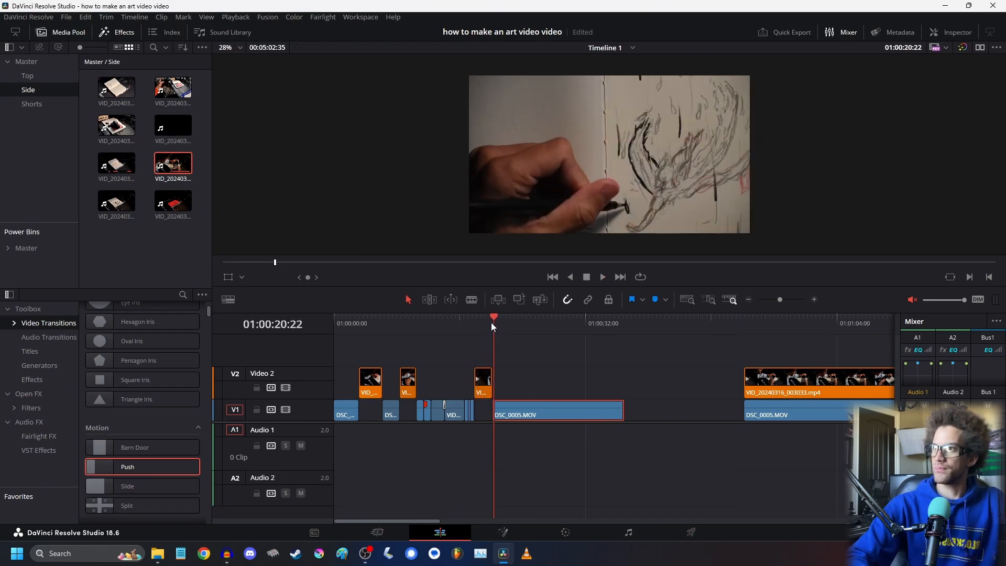
# - Speed up the DSC_0005.MOV clip starting at 01:00:20:12 to 869% with retime controls so that it ends at 01:00:22:00
pyautogui.click(491, 322)
pyautogui.hotkey('ctrl', 'r')
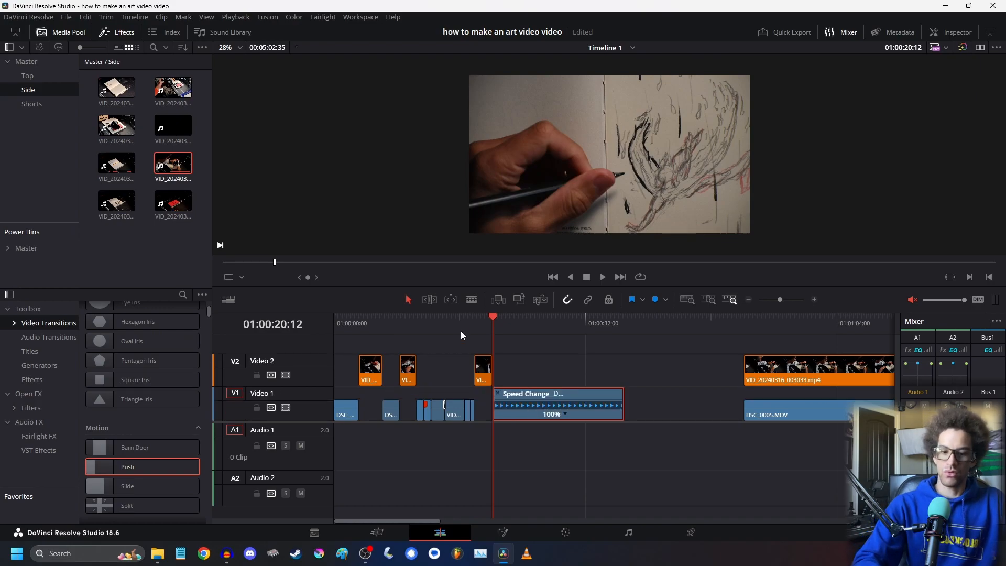
pyautogui.moveTo(505, 323); pyautogui.dragTo(507, 330)
pyautogui.moveTo(628, 395); pyautogui.dragTo(505, 395)
pyautogui.click(814, 301)
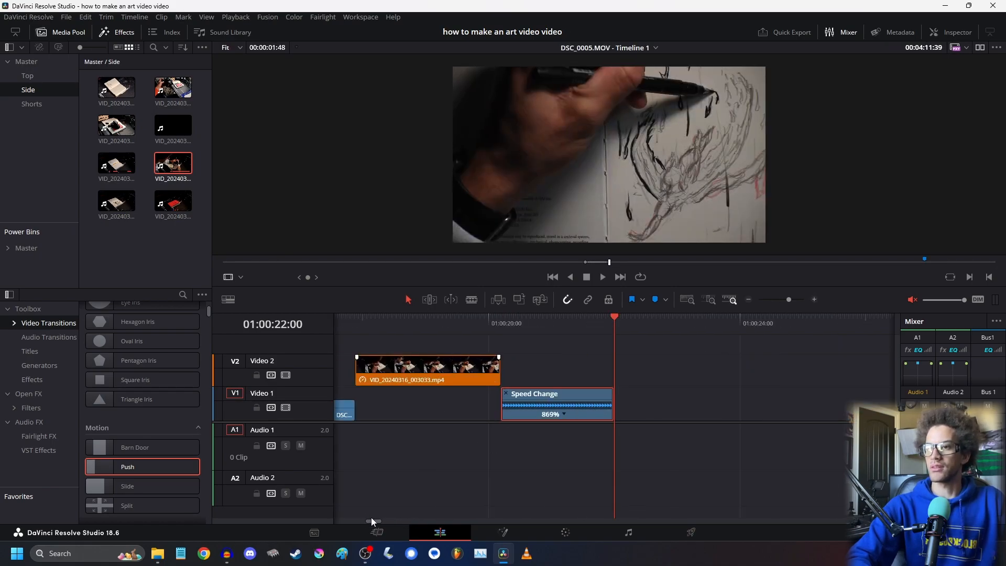
# - Play the sped-up DSC_0005.MOV clip twice, including the lead-in from the preceding side-angle clip
pyautogui.moveTo(370, 521); pyautogui.dragTo(369, 521)
pyautogui.click(385, 322)
pyautogui.press('space')
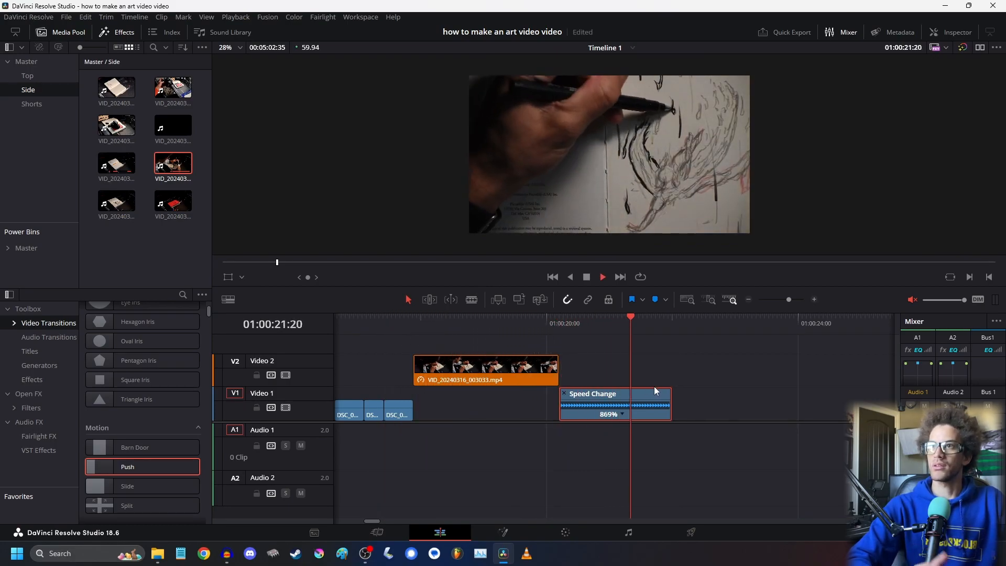
pyautogui.click(470, 375)
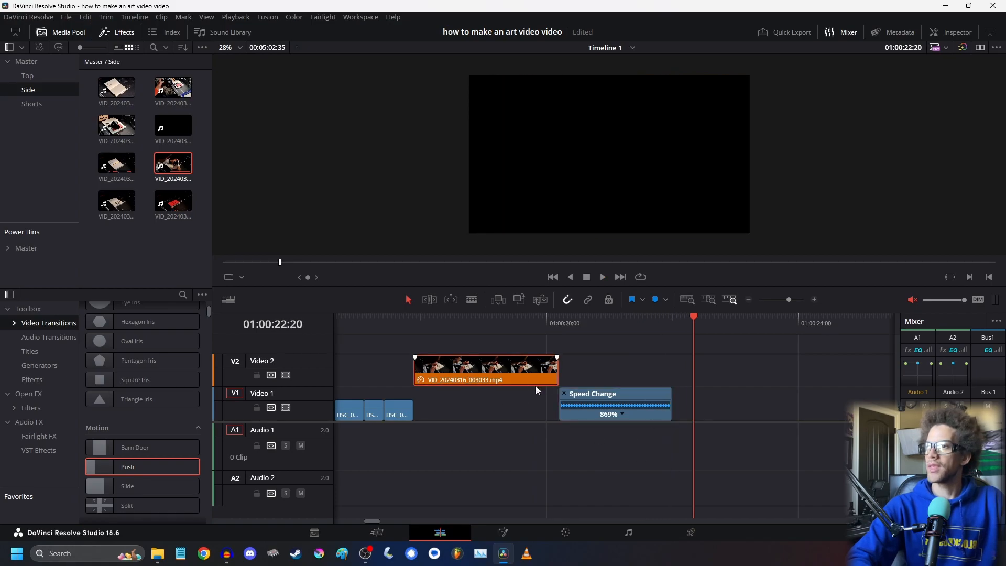
pyautogui.click(748, 299)
pyautogui.moveTo(509, 320); pyautogui.dragTo(493, 323)
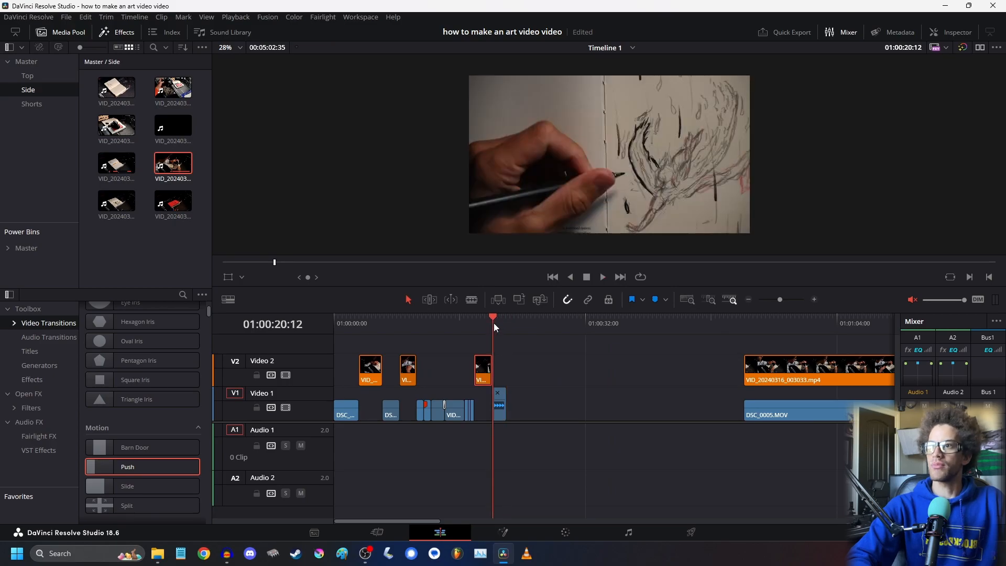
pyautogui.press('space')
pyautogui.press('space')
# - Split both synced clips at 01:01:46:24 and remove the parts before the cut
pyautogui.click(748, 299)
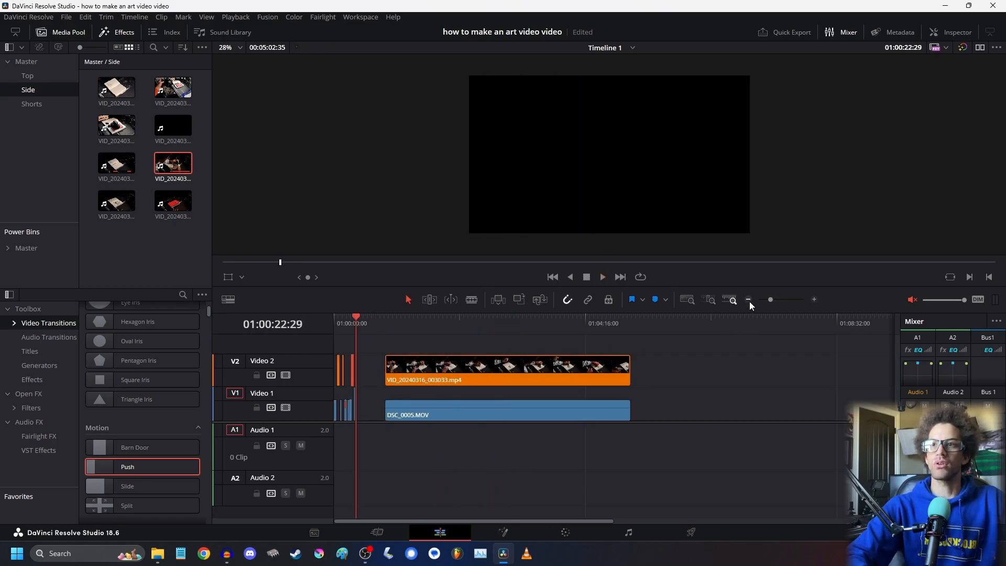
pyautogui.click(748, 300)
pyautogui.click(814, 299)
pyautogui.click(815, 299)
pyautogui.moveTo(434, 318); pyautogui.dragTo(544, 357)
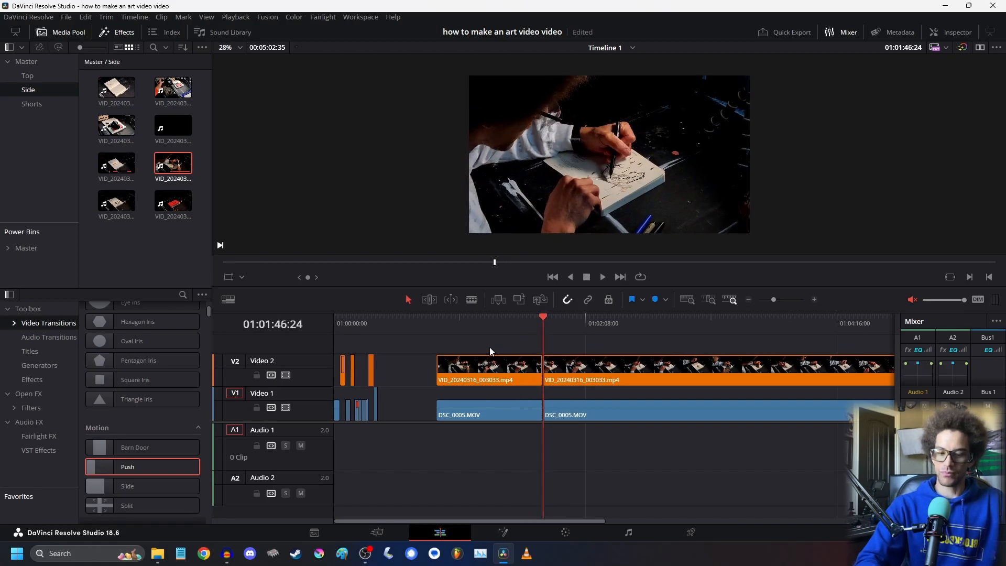
pyautogui.hotkey('shift', '[')
# - Scrub through the remaining synced footage to 01:05:02:35 and delete its DSC_0005.MOV piece
pyautogui.moveTo(481, 521); pyautogui.dragTo(566, 522)
pyautogui.moveTo(404, 322); pyautogui.dragTo(778, 393)
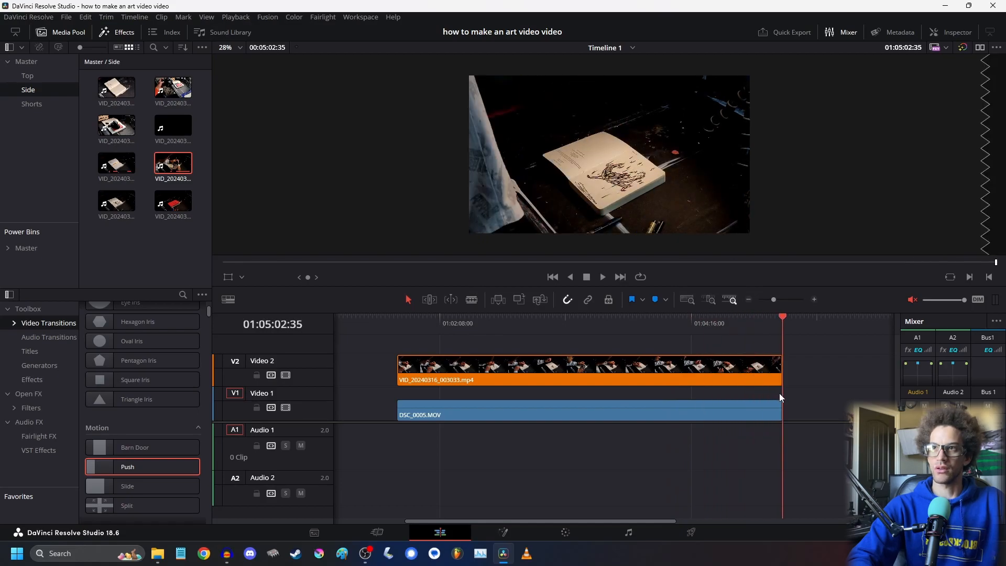
pyautogui.click(721, 414)
pyautogui.press('Delete')
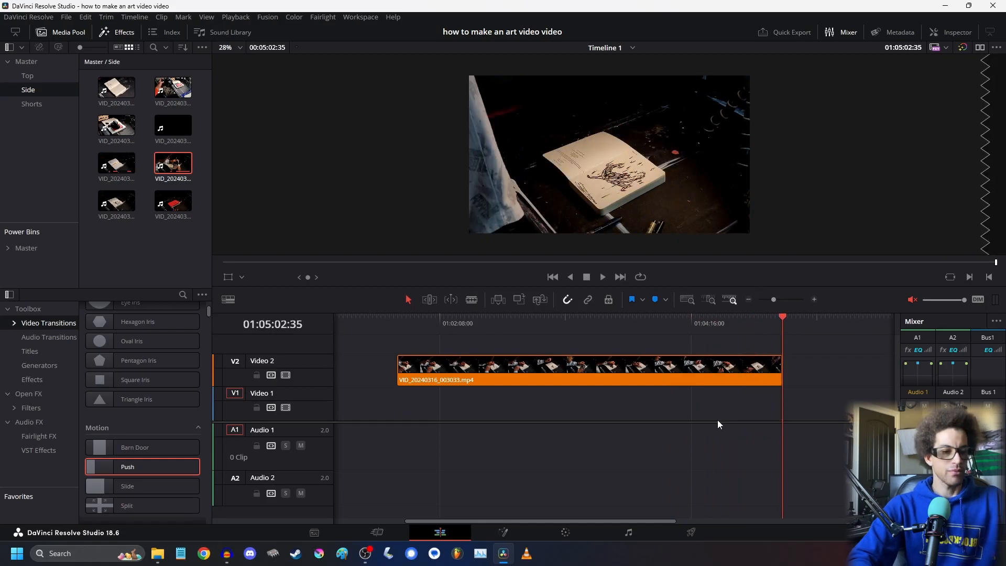
# - Move the remaining VID_20240316_003033.mp4 piece down to Video 1, directly after the sped-up DSC_0005.MOV clip
pyautogui.moveTo(537, 523); pyautogui.dragTo(465, 521)
pyautogui.moveTo(663, 361); pyautogui.dragTo(489, 426)
pyautogui.moveTo(353, 321); pyautogui.dragTo(377, 325)
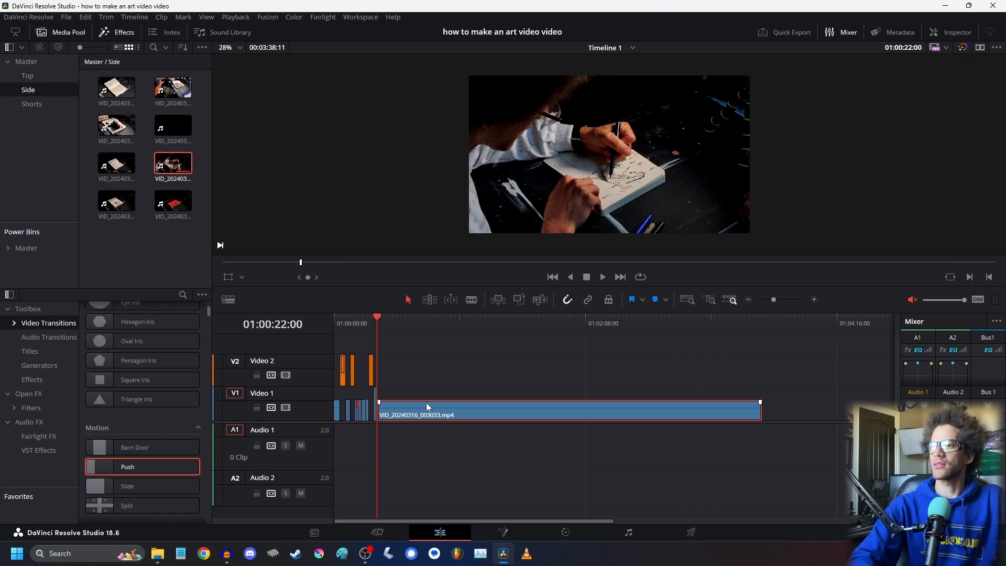
# - Speed up the moved VID_20240316_003033.mp4 piece to 5745% with retime controls so that it ends at 01:00:25:22
pyautogui.hotkey('ctrl', 'r')
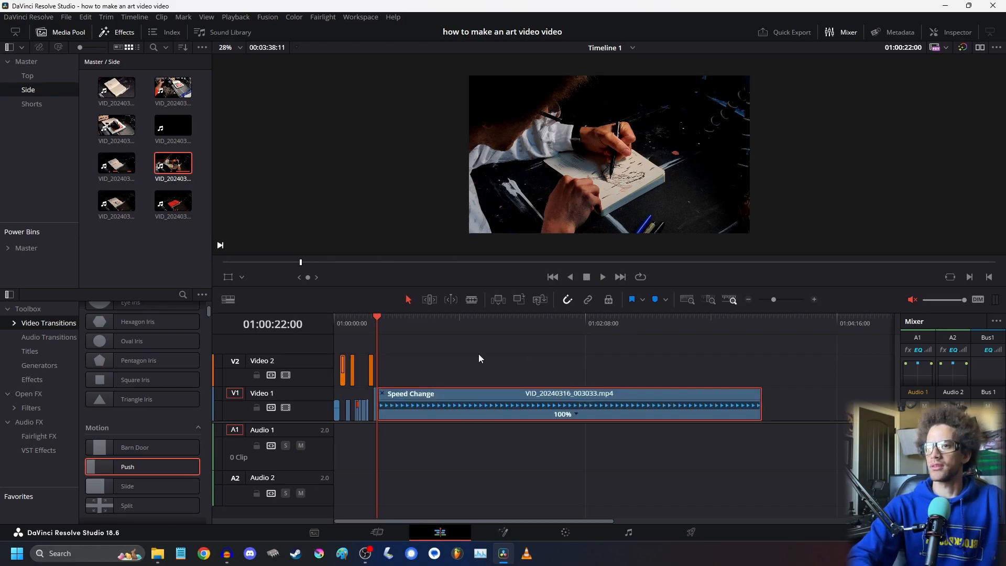
pyautogui.press('space')
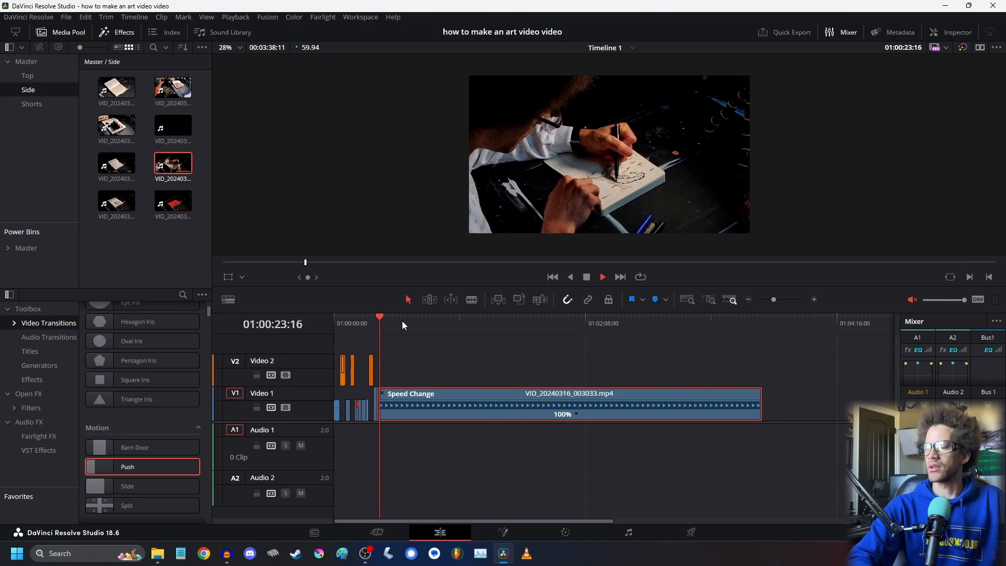
pyautogui.press('space')
pyautogui.moveTo(749, 385); pyautogui.dragTo(381, 389)
pyautogui.click(813, 300)
pyautogui.click(815, 300)
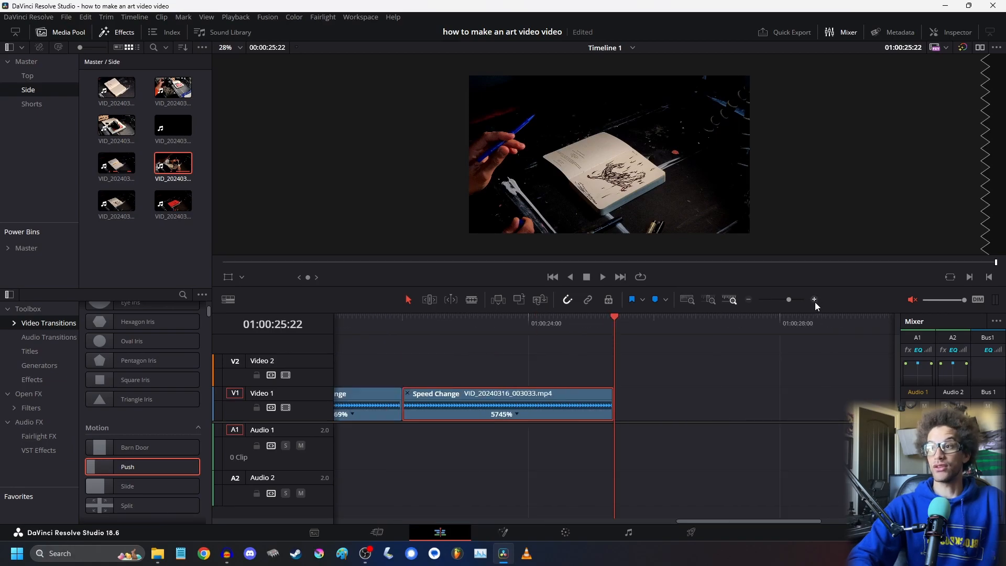
# - Play the two sped-up Video 1 clips in sequence from just after 01:00:20:00
pyautogui.moveTo(725, 521); pyautogui.dragTo(675, 521)
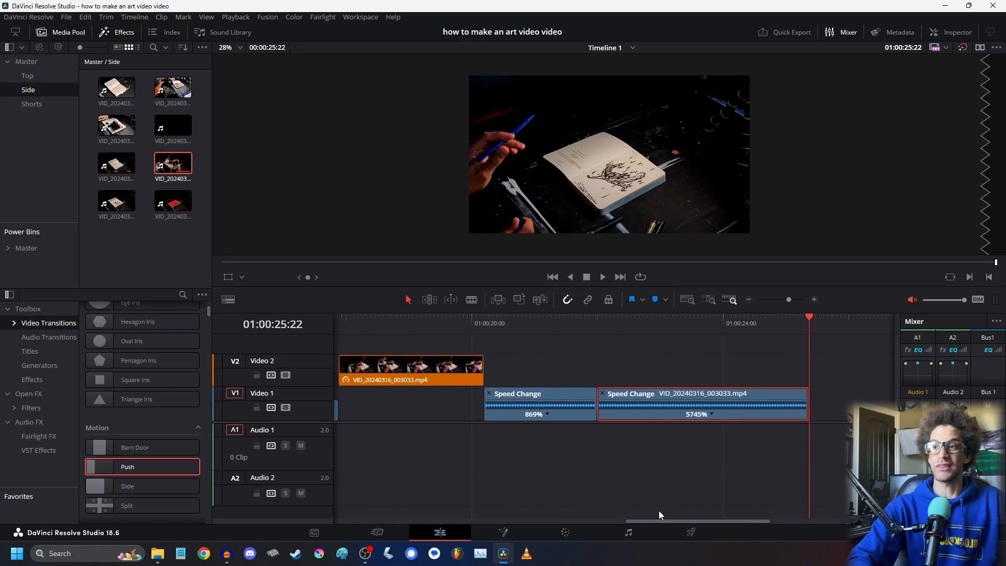
pyautogui.click(613, 375)
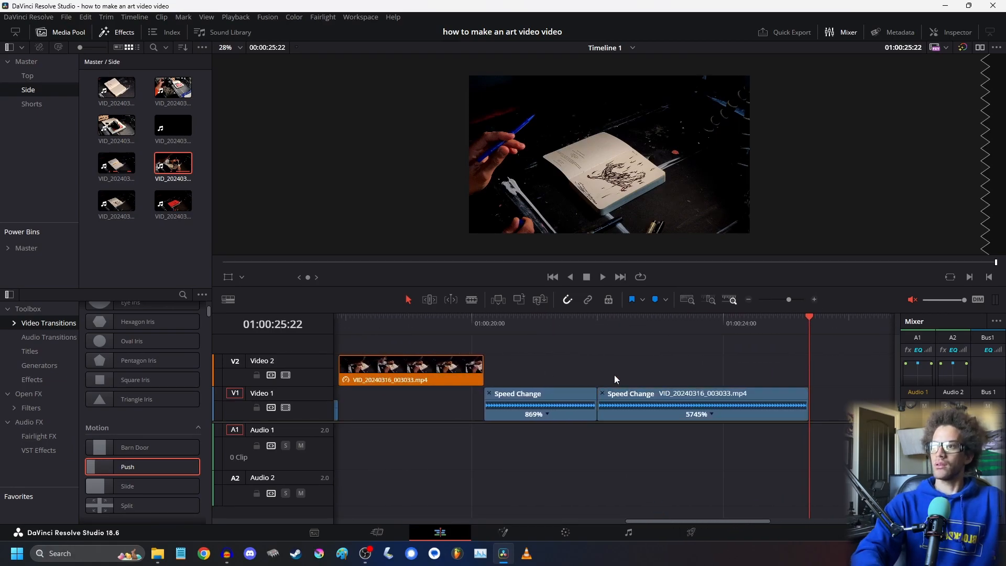
pyautogui.click(488, 323)
pyautogui.press('space')
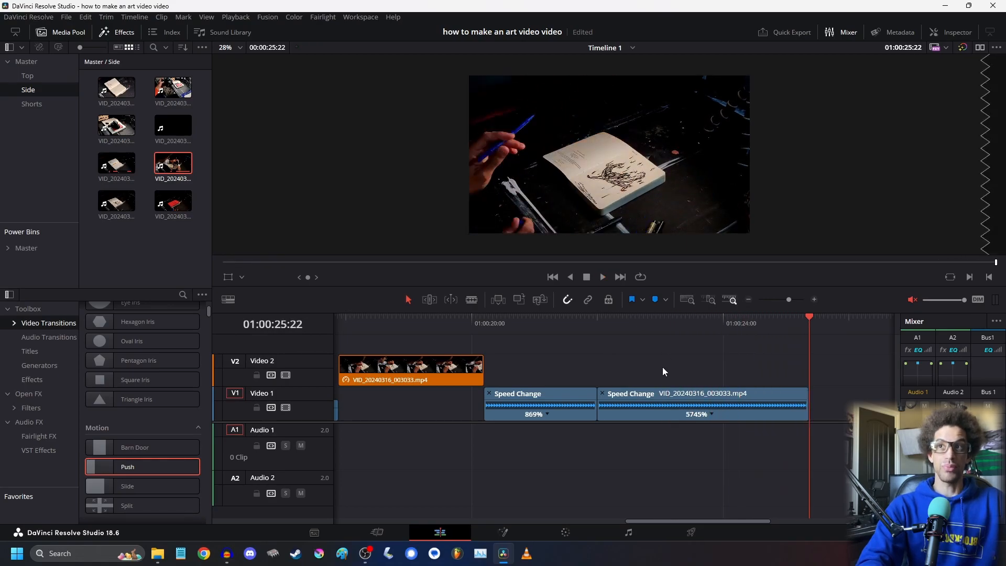
# - Generate optimized media for the 5745% side-angle clip and play it from its start
pyautogui.rightClick(633, 397)
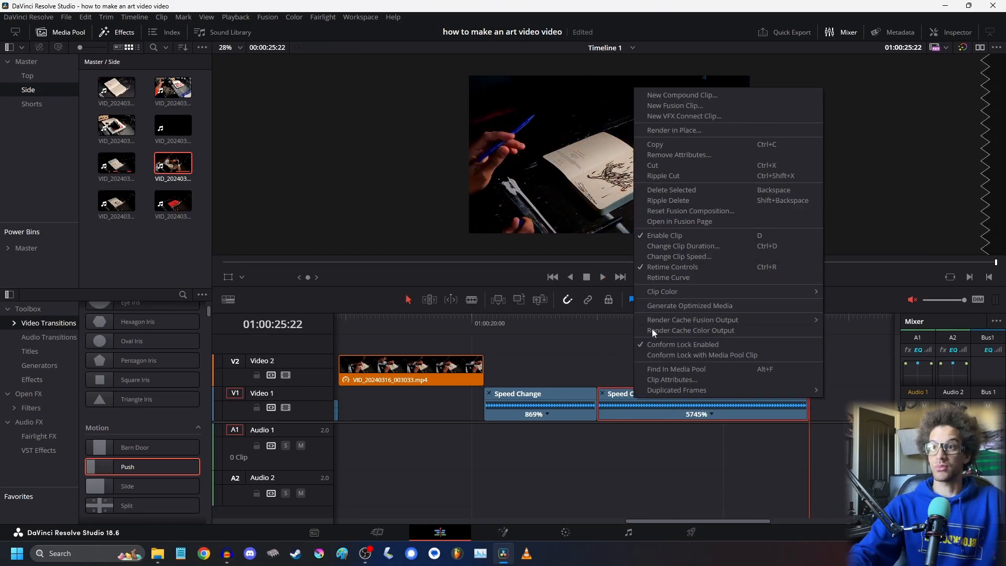
pyautogui.click(686, 306)
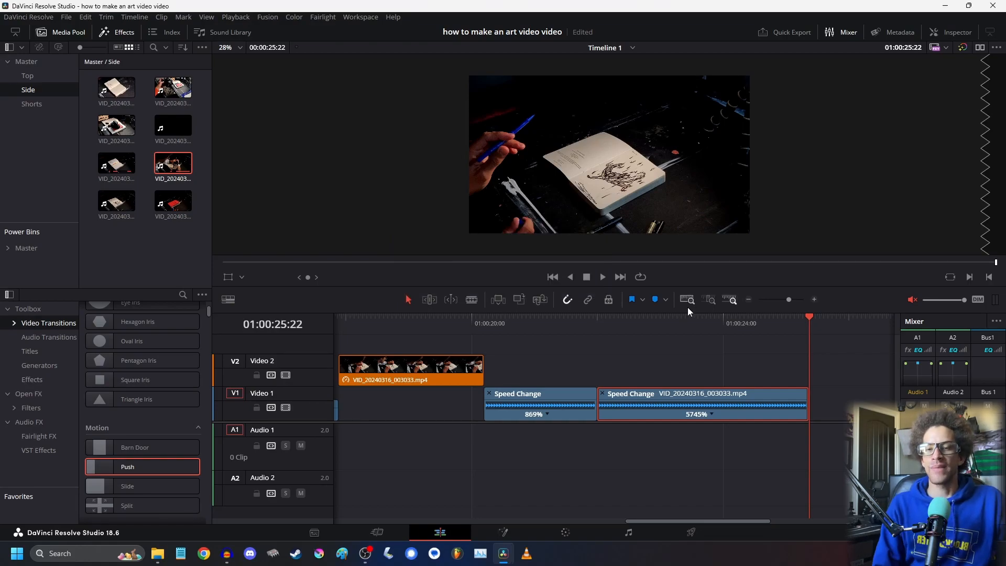
pyautogui.click(602, 327)
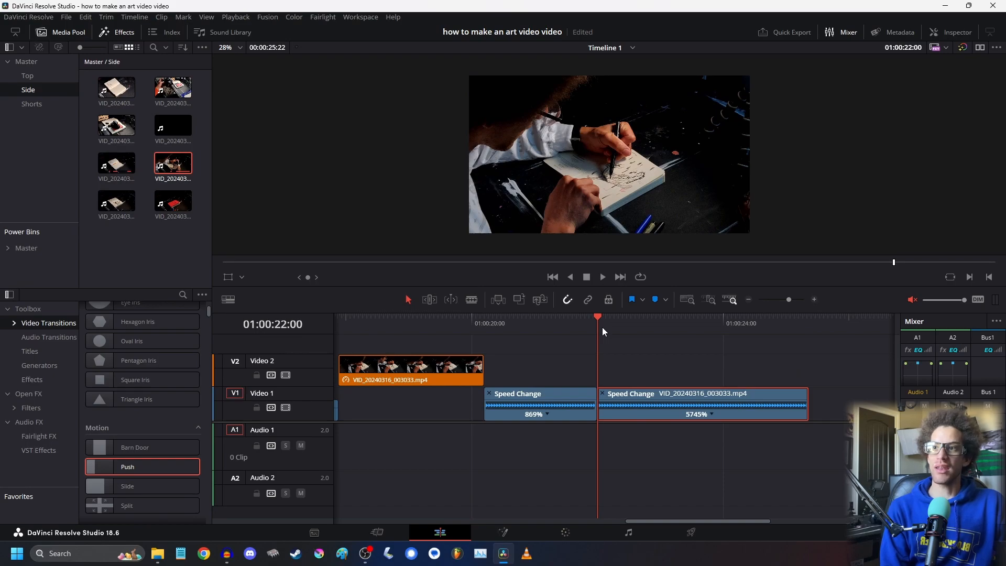
pyautogui.press('space')
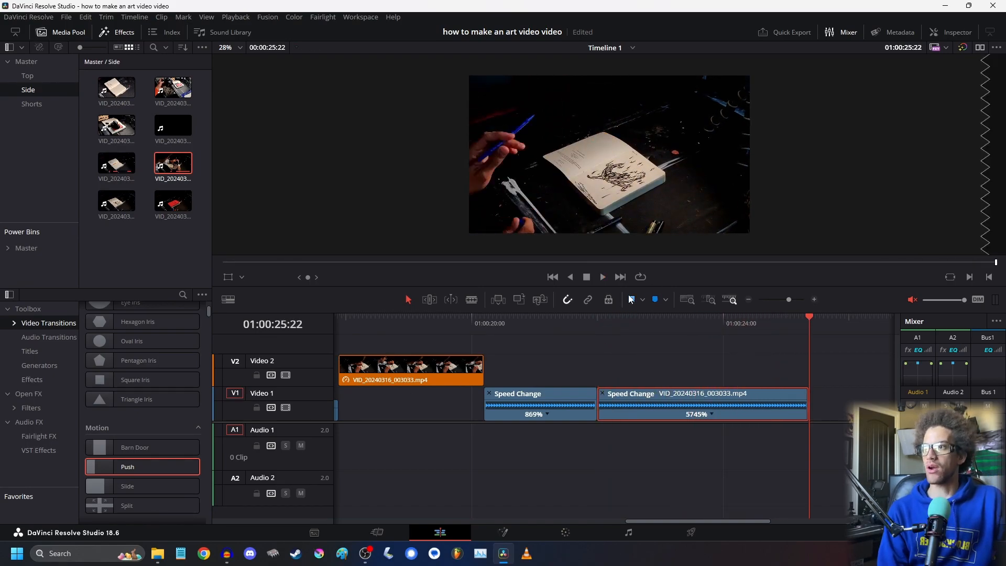
# - Play the whole edit from the start of the timeline to its end
pyautogui.press('Home')
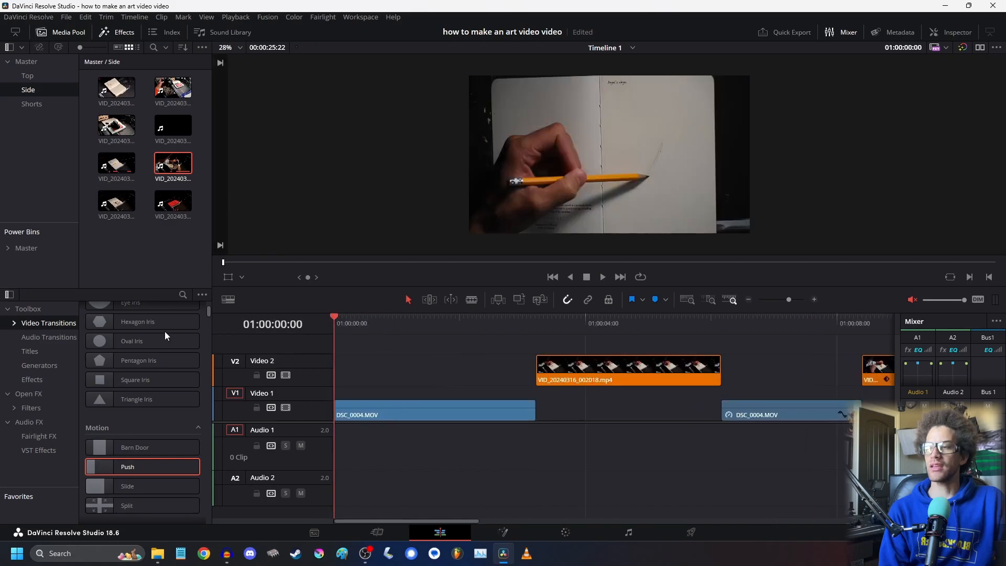
pyautogui.click(602, 277)
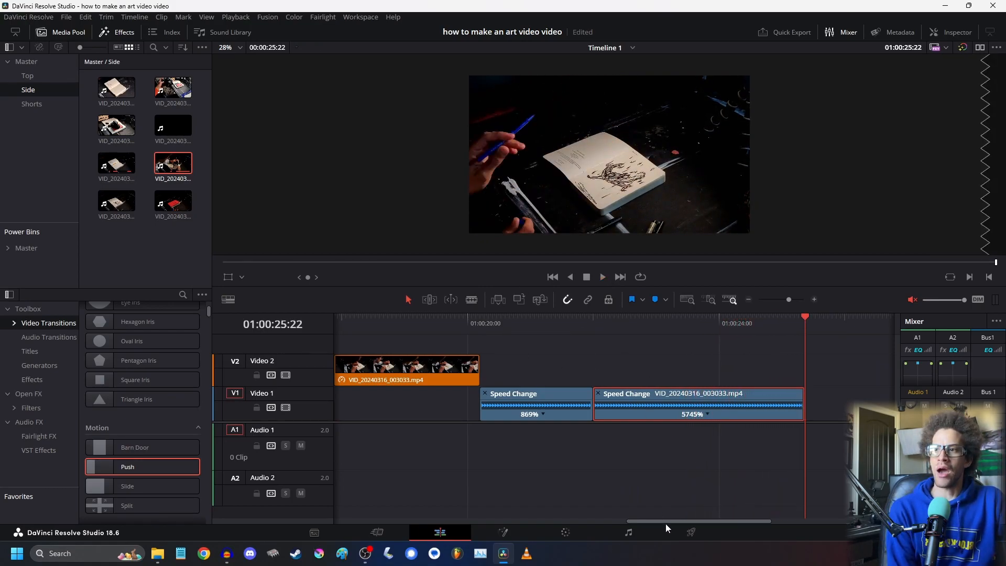
# - Open the Top bin and preview DSC_0005.MOV through to its end
pyautogui.moveTo(665, 521); pyautogui.dragTo(721, 458)
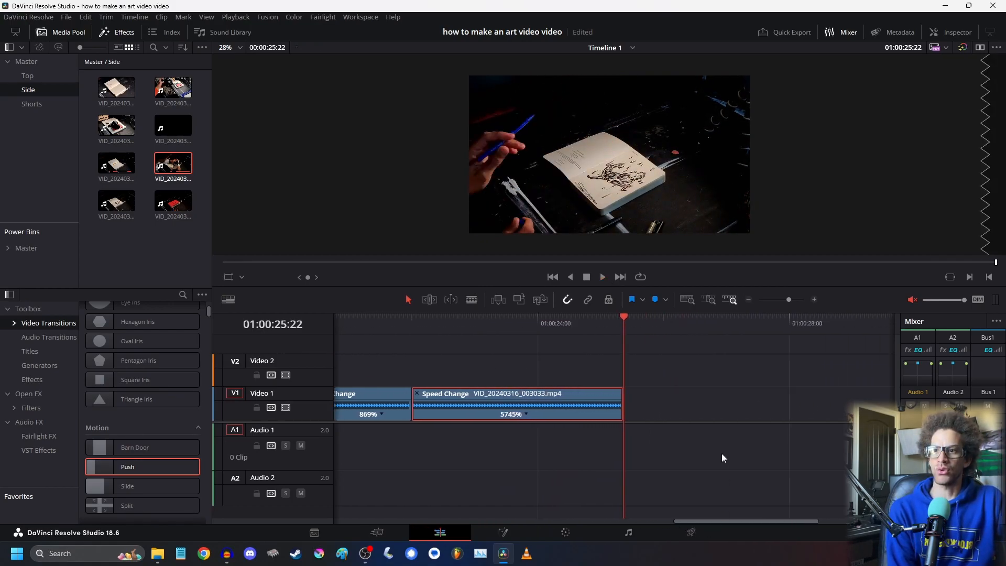
pyautogui.click(687, 300)
pyautogui.click(814, 299)
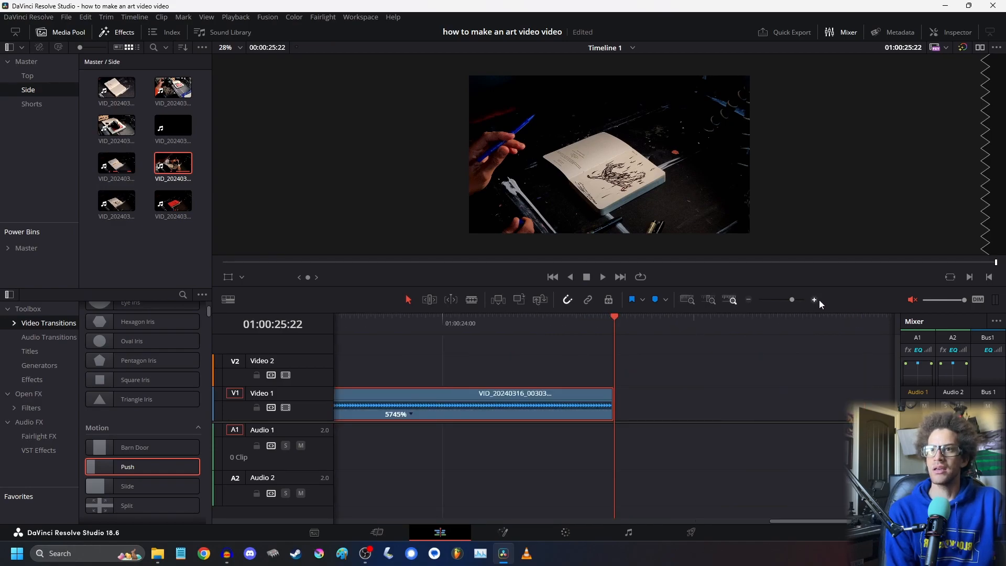
pyautogui.click(30, 75)
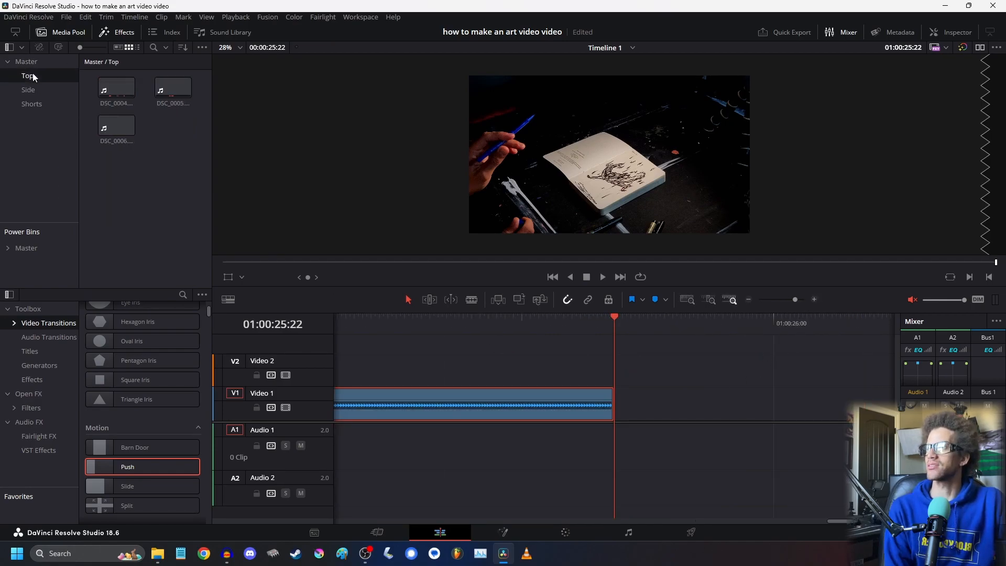
pyautogui.doubleClick(177, 97)
pyautogui.moveTo(458, 282); pyautogui.dragTo(997, 262)
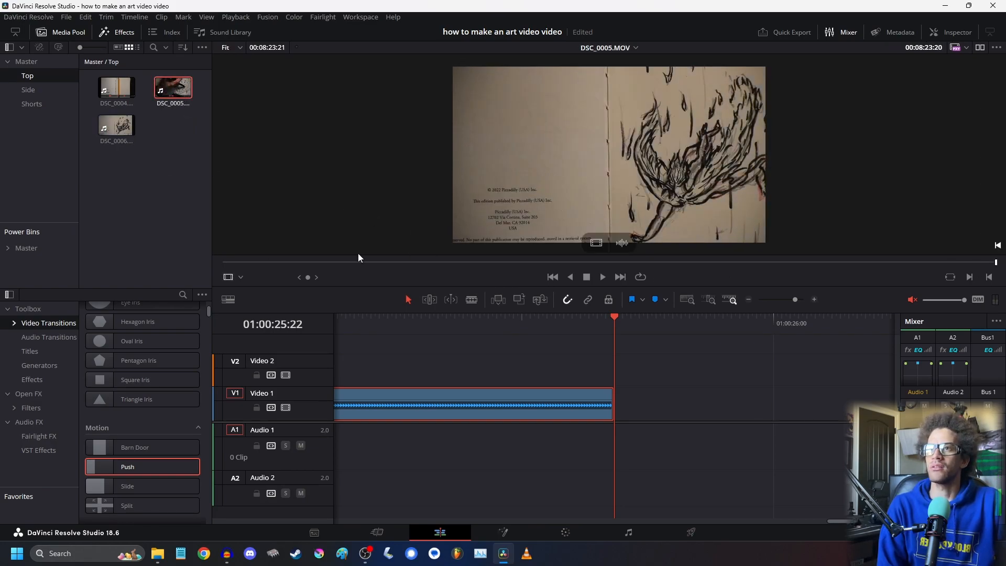
# - Add DSC_0006.MOV to Video 1 directly after the last clip at 01:00:25:22 and delete its audio
pyautogui.moveTo(116, 125); pyautogui.dragTo(617, 427)
pyautogui.click(710, 452)
pyautogui.press('Delete')
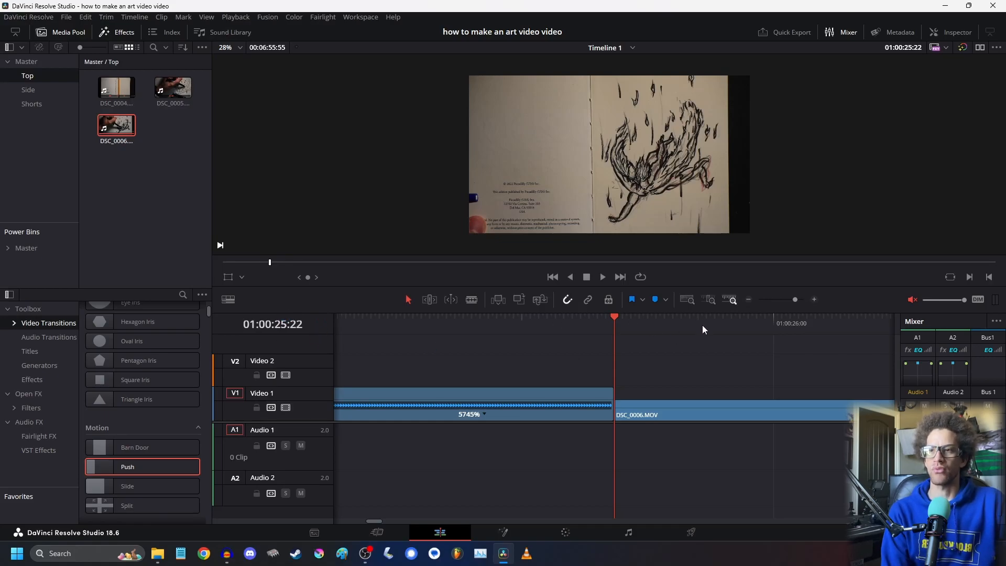
# - Cut off about the first 13 seconds of DSC_0006.MOV and close the gap so the rest starts at 01:00:25:22
pyautogui.click(746, 303)
pyautogui.click(747, 303)
pyautogui.click(747, 303)
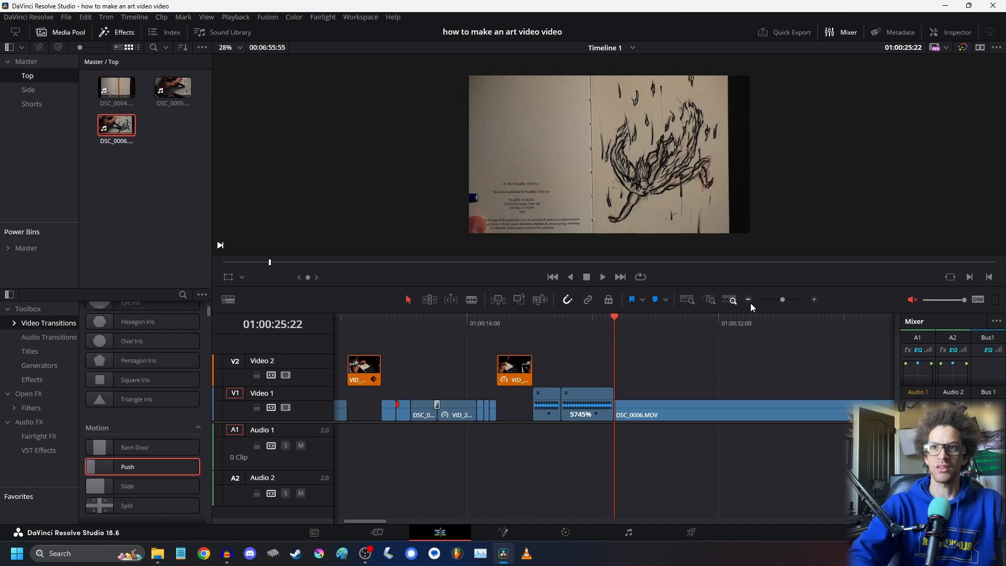
pyautogui.click(749, 301)
pyautogui.moveTo(533, 317); pyautogui.dragTo(634, 343)
pyautogui.hotkey('ctrl', 'b')
pyautogui.press('Delete')
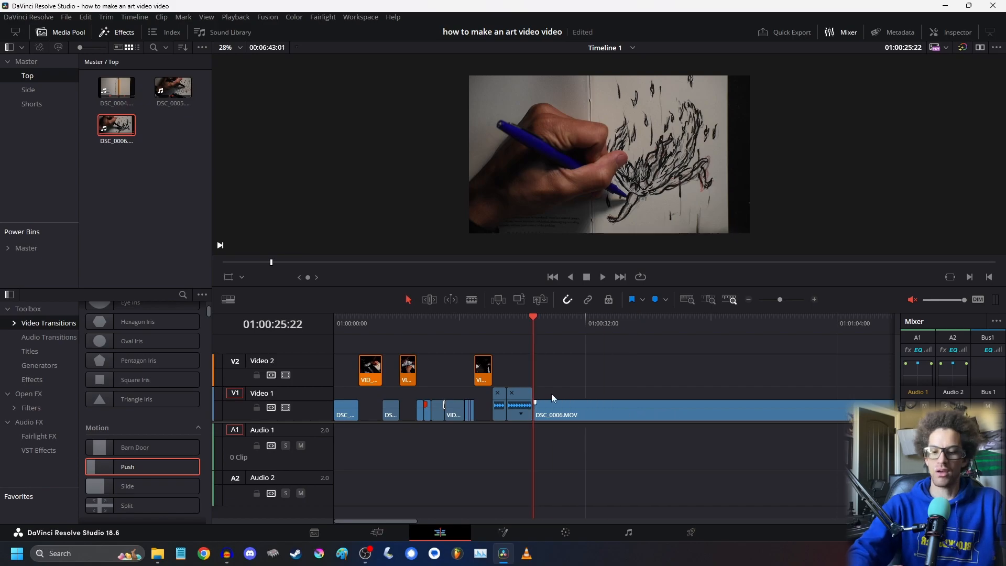
# - Play the start of DSC_0006.MOV, split it about one second in, and scrub ahead to 01:01:00:24
pyautogui.press('space')
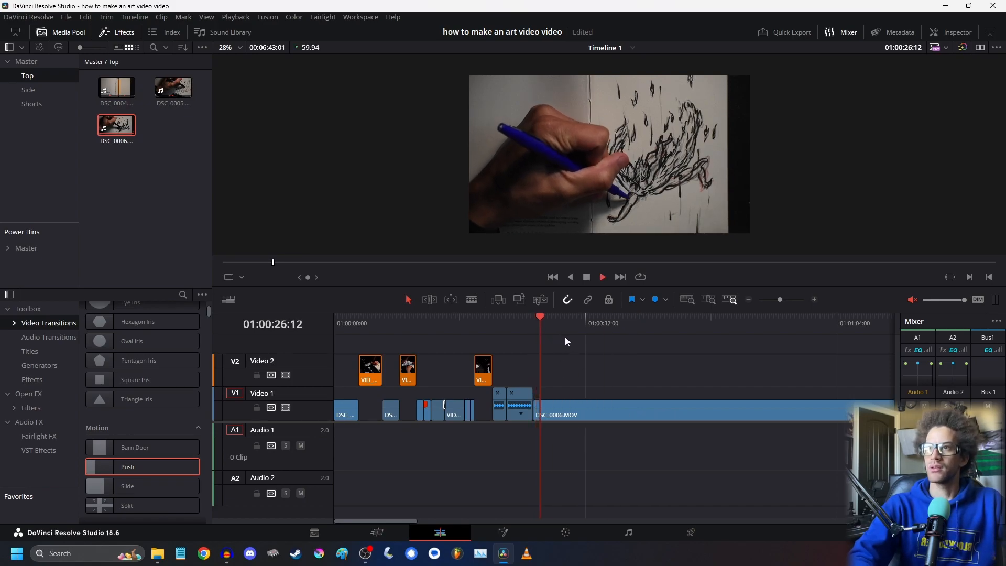
pyautogui.moveTo(575, 337); pyautogui.dragTo(773, 359)
pyautogui.click(809, 362)
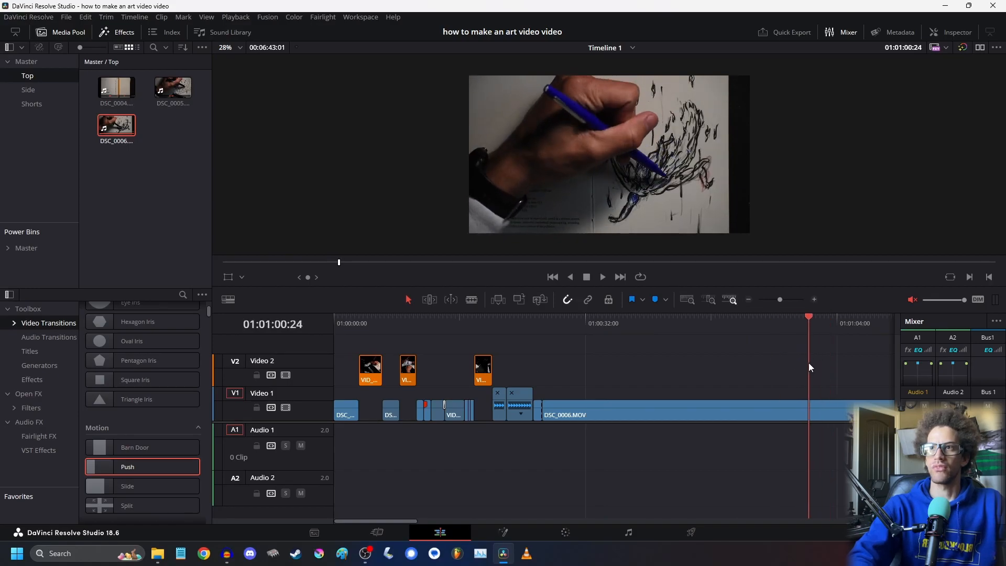
# - Split the long DSC_0006.MOV clip at 01:01:00:24 and ripple-delete the section before the cut
pyautogui.hotkey('ctrl', 'b')
pyautogui.click(716, 408)
pyautogui.press('Delete')
# - Play the start of the remaining DSC_0006.MOV footage, split it at 01:00:27:54, and save the project
pyautogui.press('space')
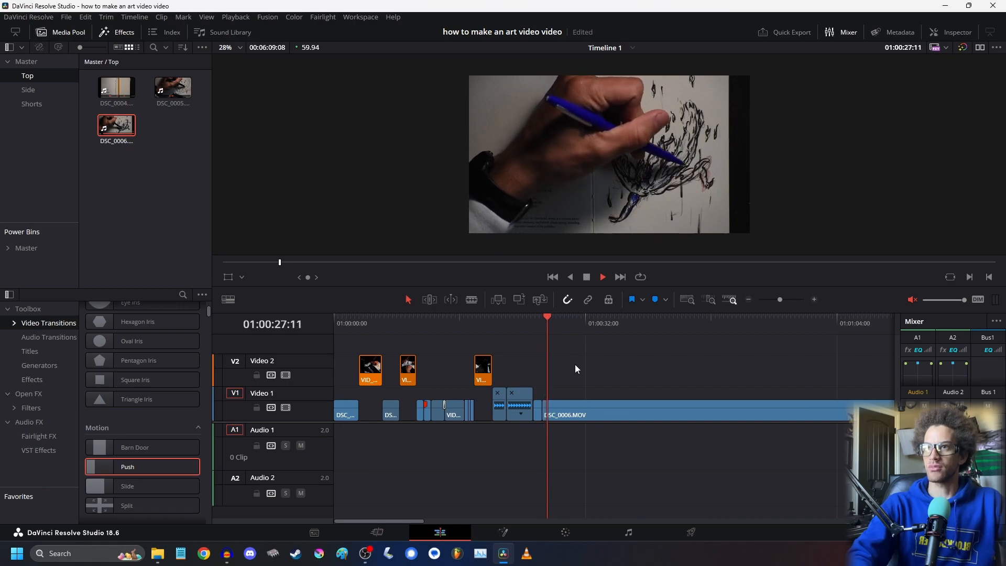
pyautogui.press('space')
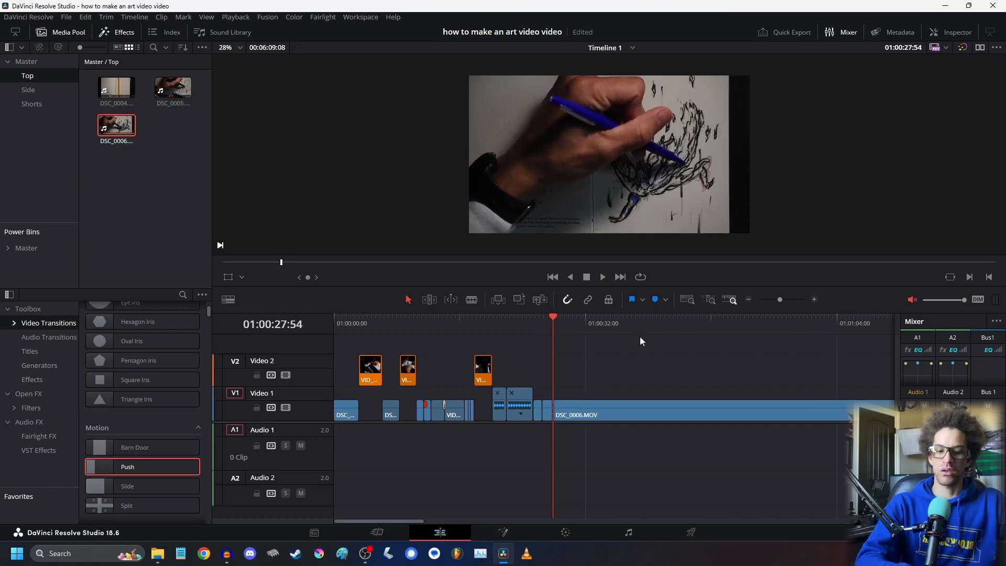
pyautogui.click(747, 300)
pyautogui.moveTo(599, 329)
pyautogui.mouseDown()
pyautogui.moveTo(463, 319)
pyautogui.moveTo(616, 326)
pyautogui.mouseUp()
pyautogui.hotkey('ctrl', 's')
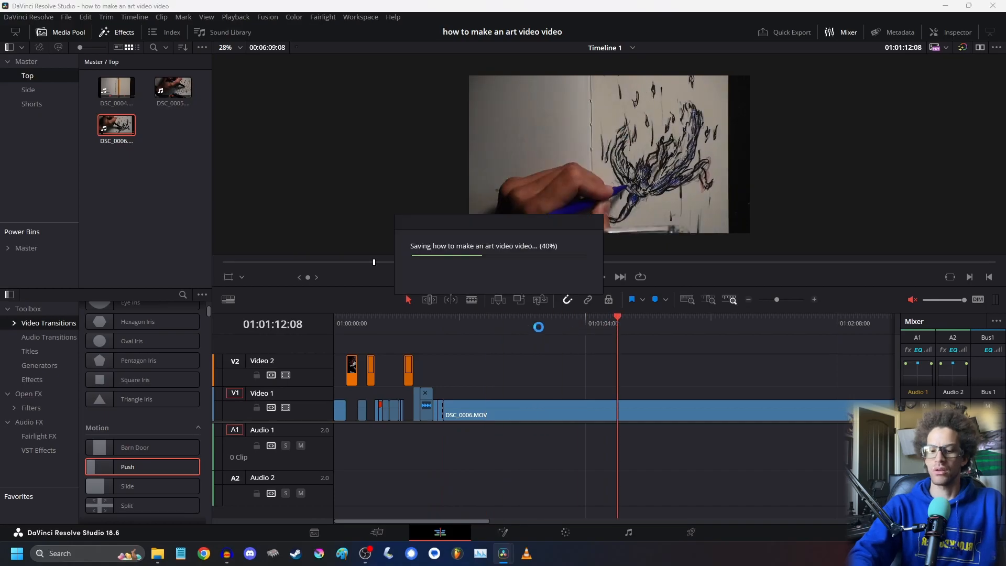
# - Split DSC_0006.MOV at 01:01:00:16 and ripple-delete the section between this cut and the one at 01:00:27:54
pyautogui.moveTo(480, 333); pyautogui.dragTo(570, 335)
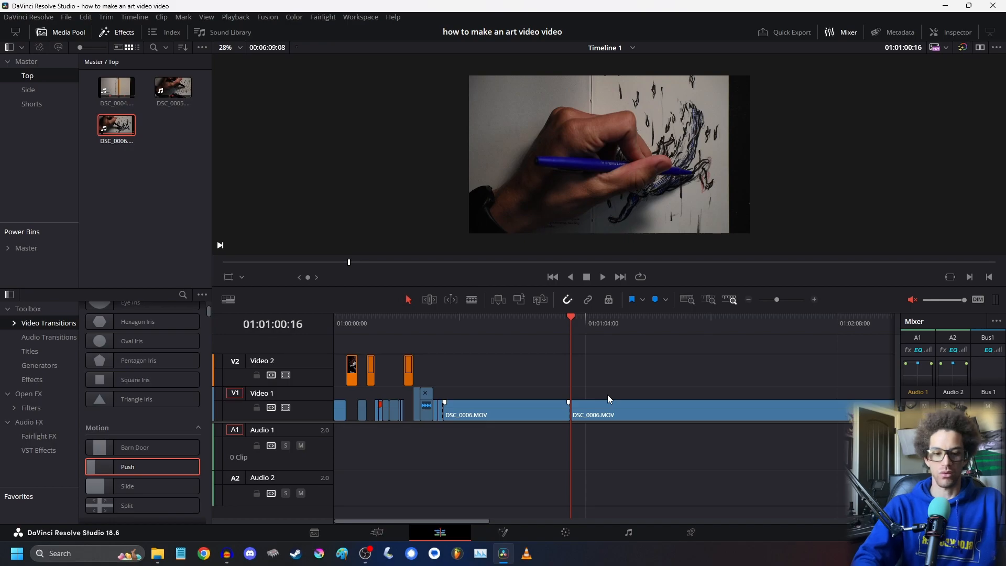
pyautogui.click(509, 407)
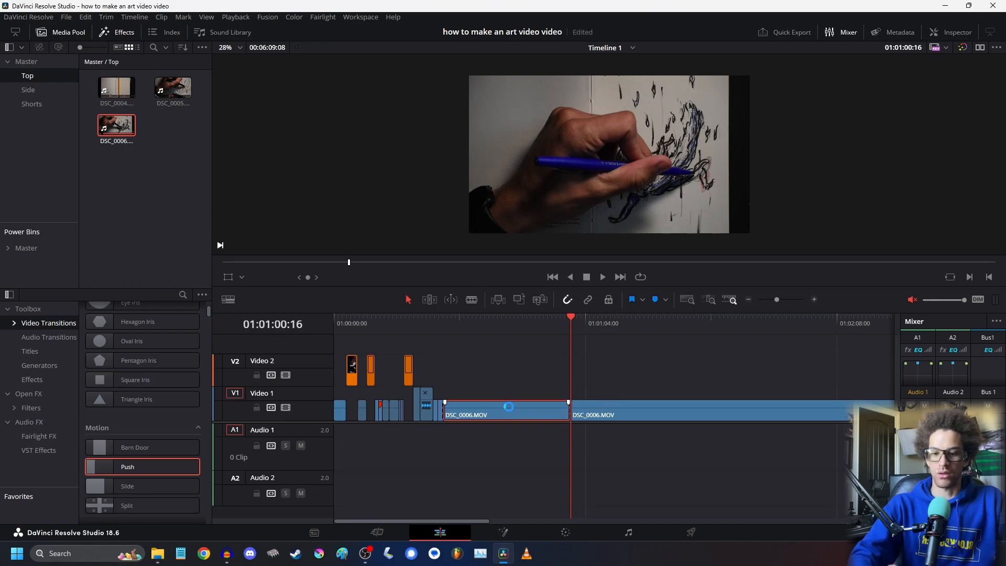
pyautogui.press('Delete')
# - Split DSC_0006.MOV at 01:00:29:15 and again where the yellow pencil shading is shown, and ripple-delete the footage between the cuts
pyautogui.click(435, 331)
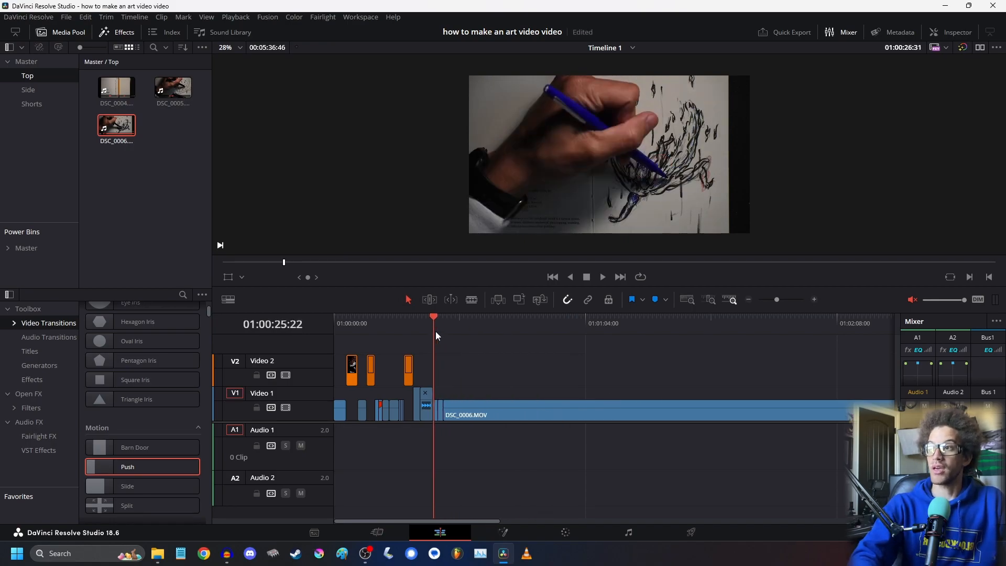
pyautogui.press('space')
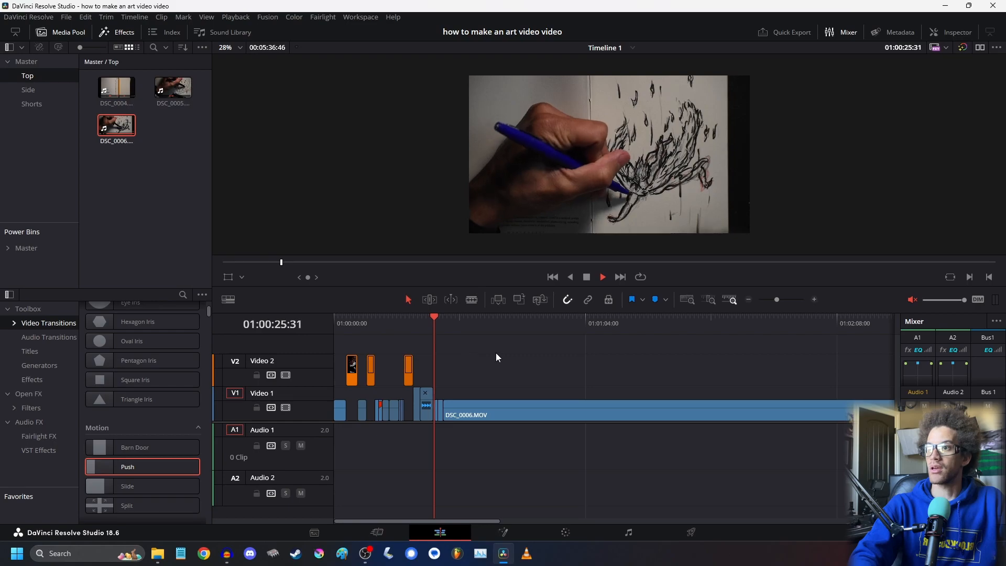
pyautogui.click(814, 299)
pyautogui.click(813, 299)
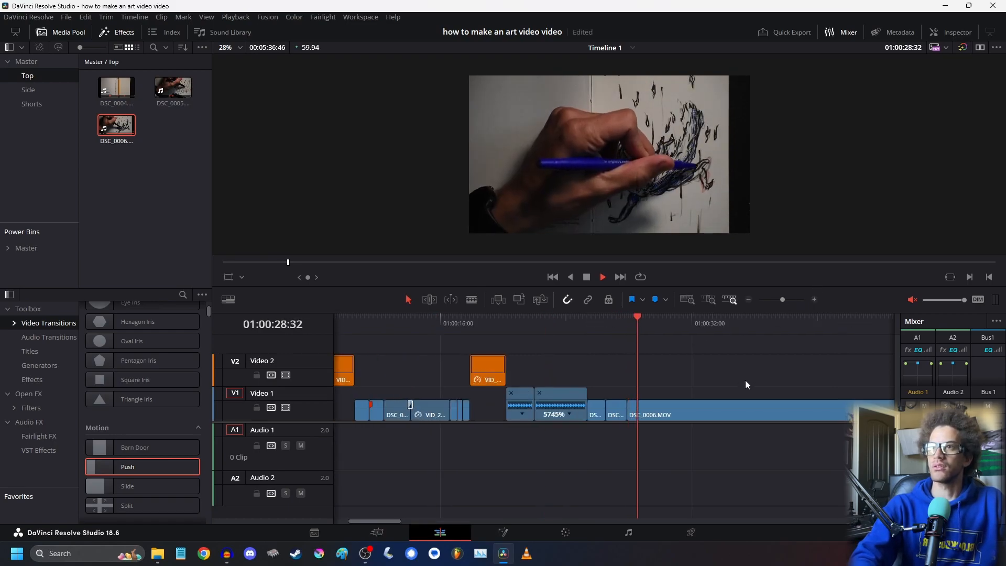
pyautogui.press('space')
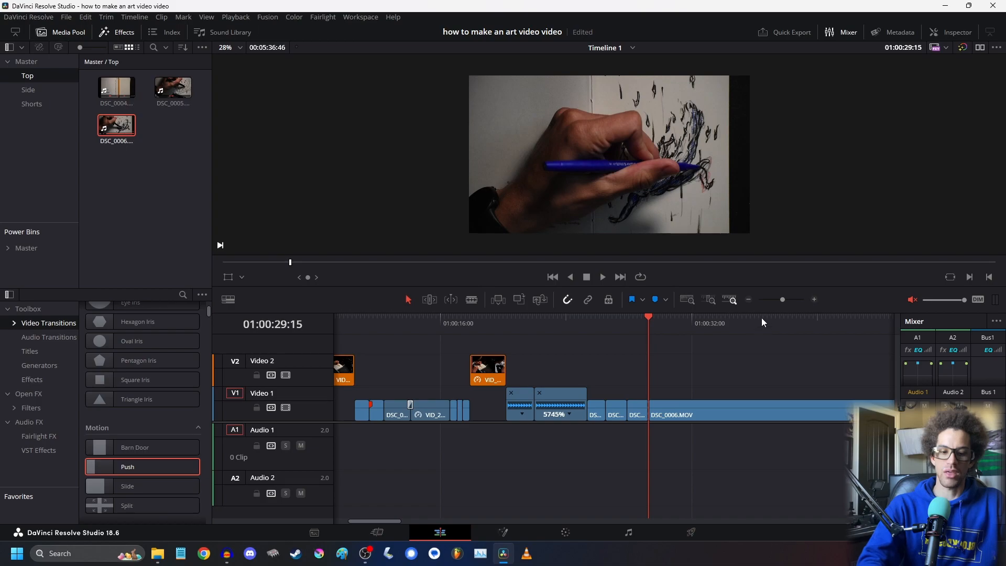
pyautogui.click(748, 299)
pyautogui.moveTo(410, 320); pyautogui.dragTo(461, 463)
pyautogui.hotkey('ctrl', 'b')
pyautogui.press('Delete')
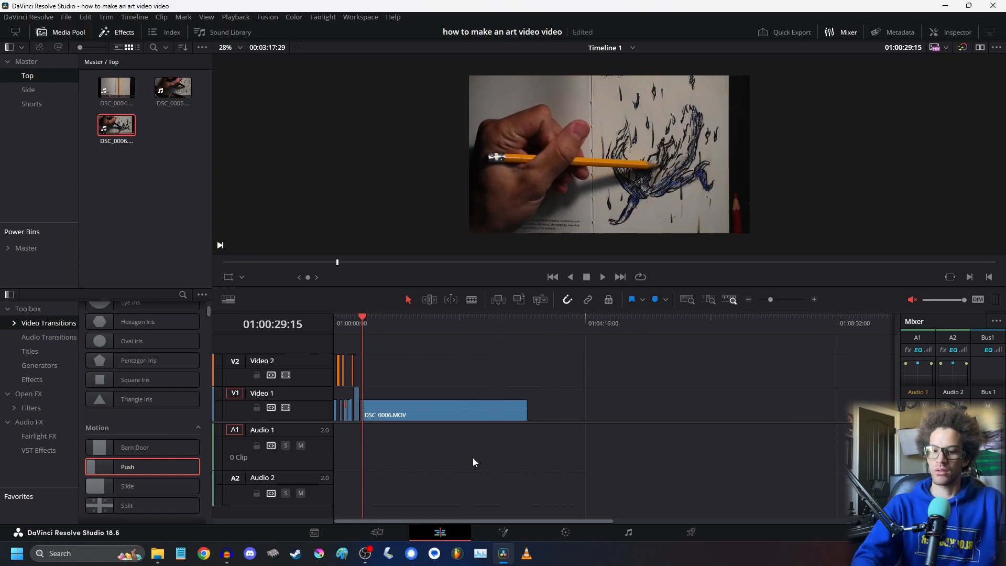
# - Play back the recent cuts and shorten the second short DSC_0006.MOV clip to end at about 01:00:27:00, closing the gap
pyautogui.click(818, 300)
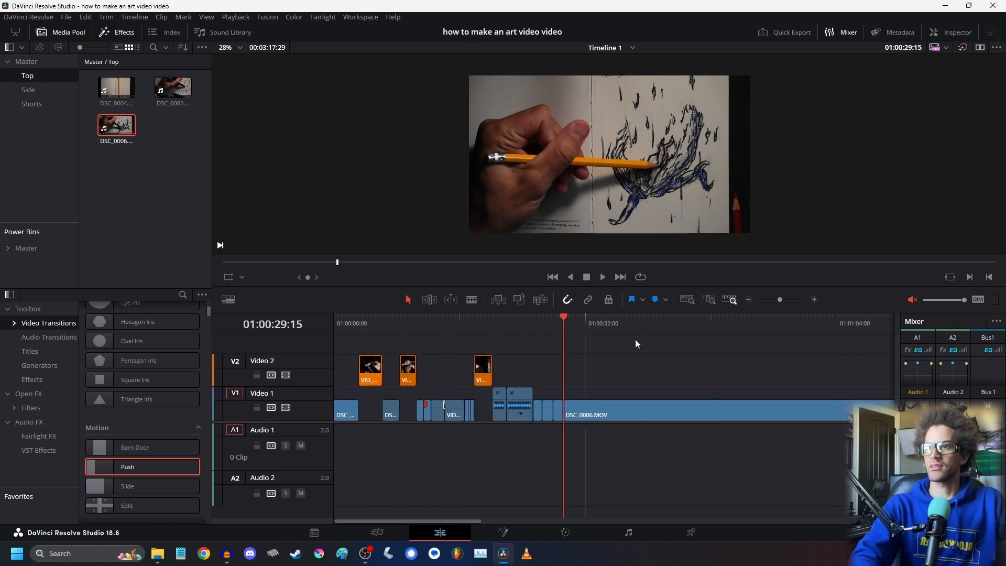
pyautogui.click(540, 319)
pyautogui.click(532, 320)
pyautogui.press('space')
pyautogui.click(813, 299)
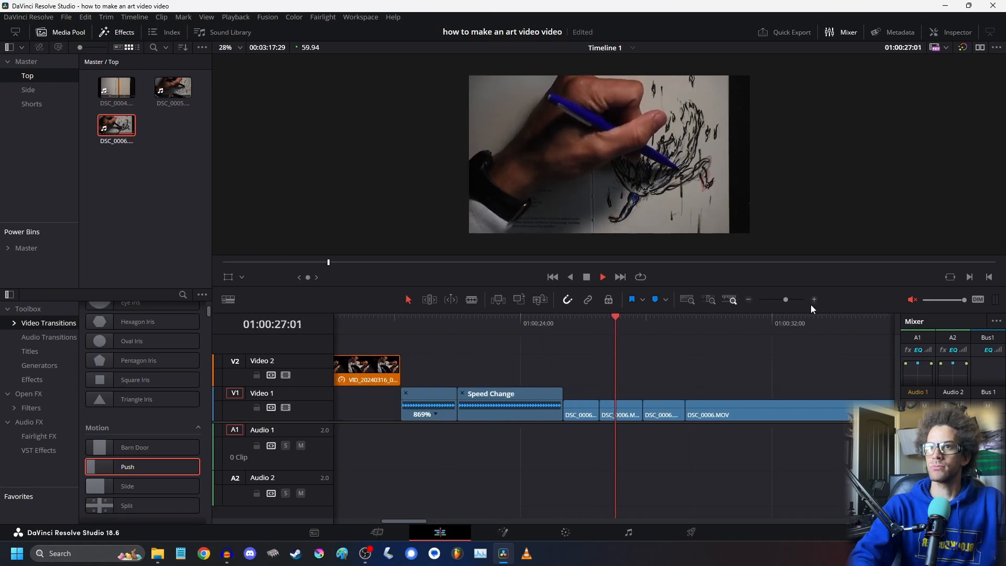
pyautogui.press('space')
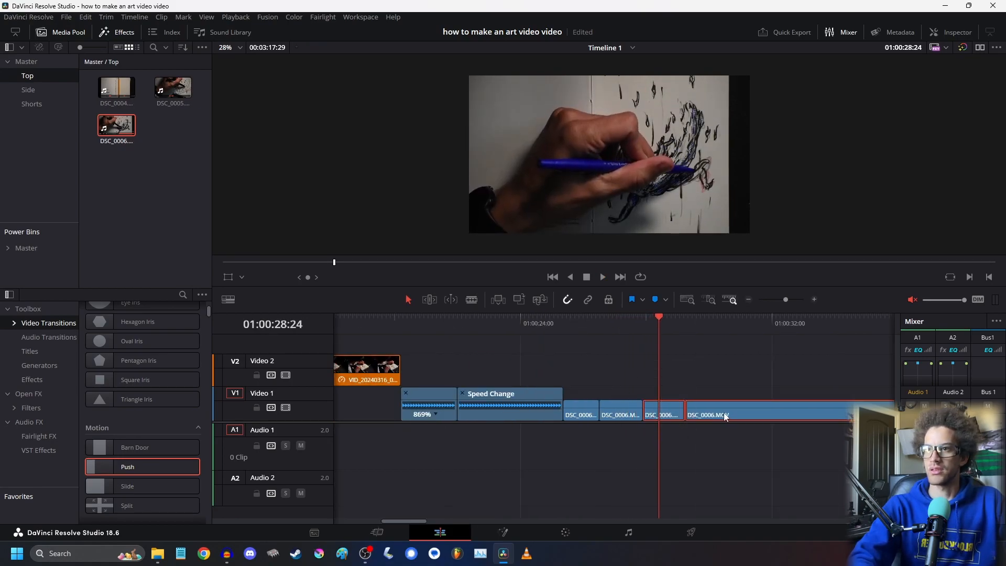
pyautogui.moveTo(716, 414); pyautogui.dragTo(705, 411)
# - Replay the short clips and shorten the third one to end at about 01:00:27:49, closing the gap
pyautogui.click(567, 326)
pyautogui.press('space')
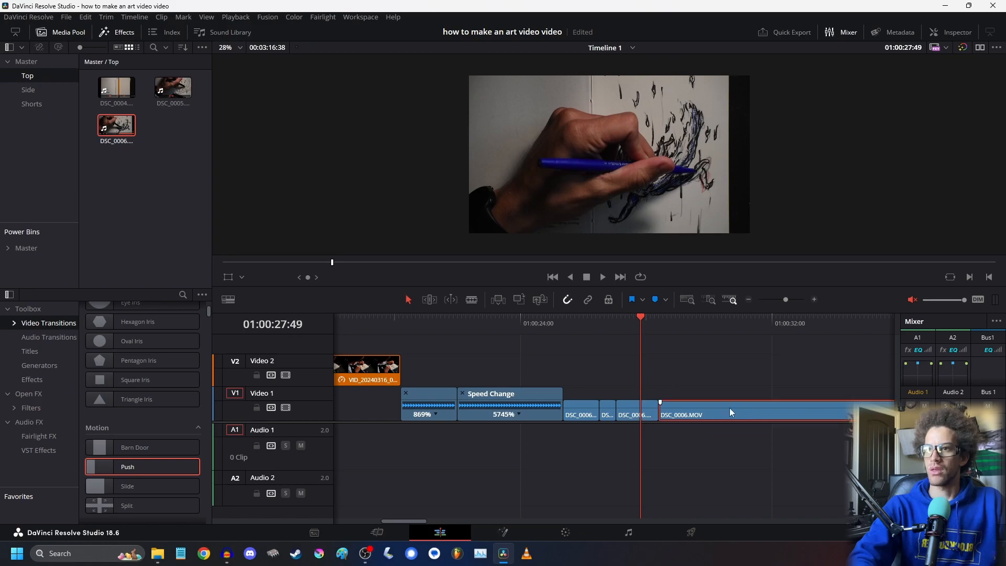
pyautogui.moveTo(730, 411); pyautogui.dragTo(716, 411)
# - Split the pencil footage at 01:00:28:43 and again where the black pen is drawing, and ripple-delete the section between the cuts
pyautogui.click(566, 324)
pyautogui.press('space')
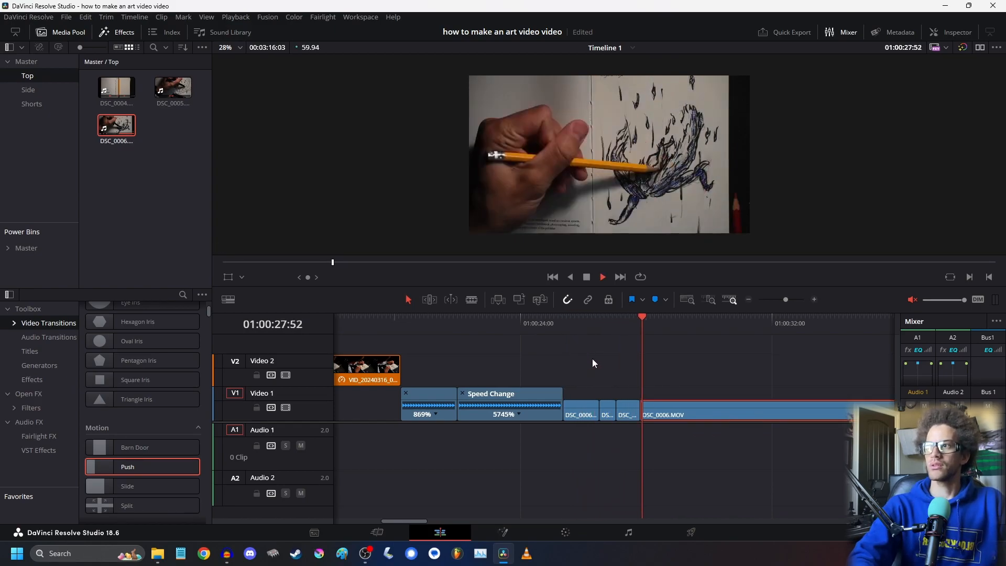
pyautogui.press('space')
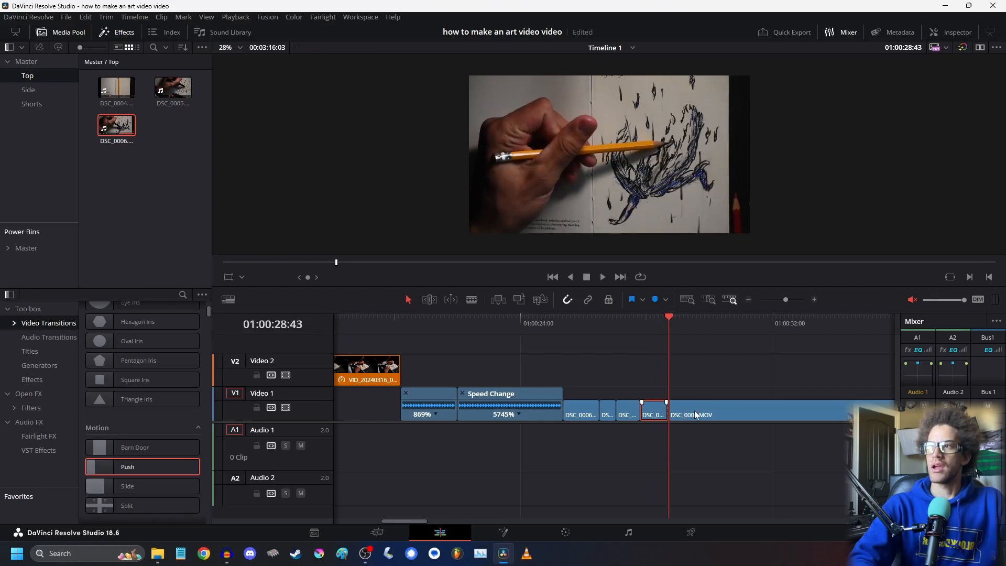
pyautogui.click(748, 301)
pyautogui.moveTo(580, 323); pyautogui.dragTo(673, 332)
pyautogui.hotkey('ctrl', 'b')
pyautogui.click(622, 406)
pyautogui.press('Delete')
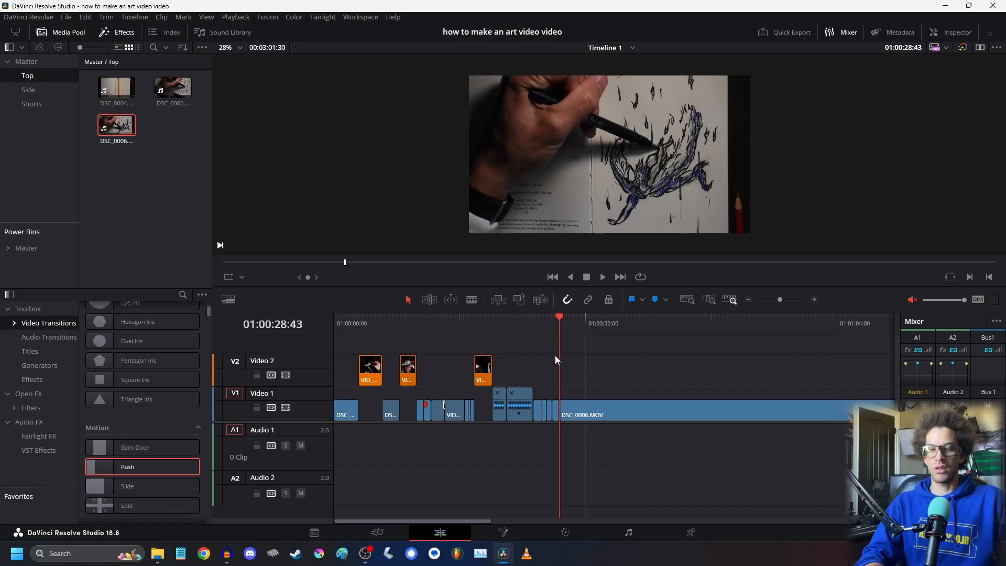
# - Split the black pen footage at 01:00:29:32 and 01:01:01:36, and ripple-delete the section between the cuts
pyautogui.click(531, 320)
pyautogui.press('space')
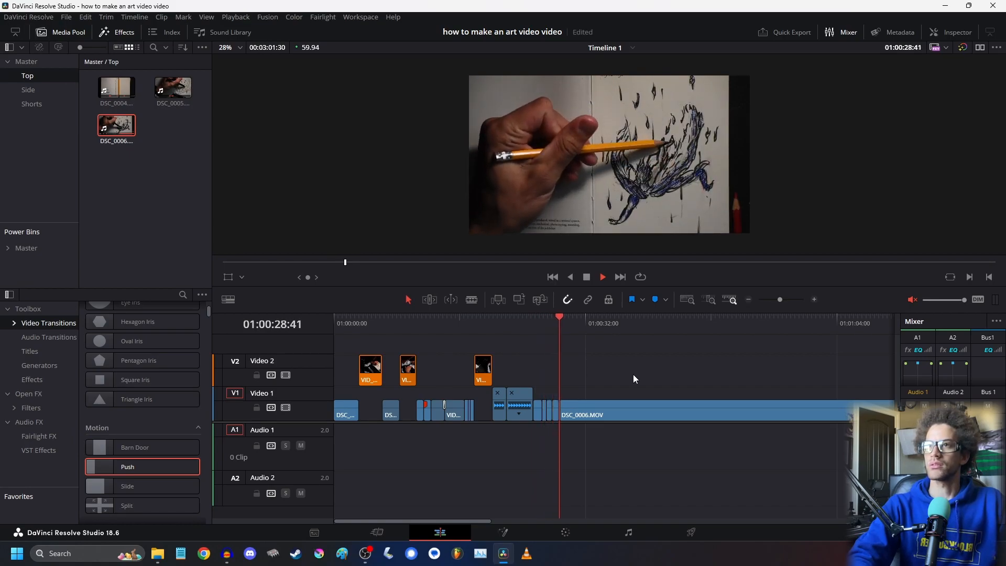
pyautogui.press('space')
pyautogui.hotkey('ctrl', 'b')
pyautogui.click(747, 299)
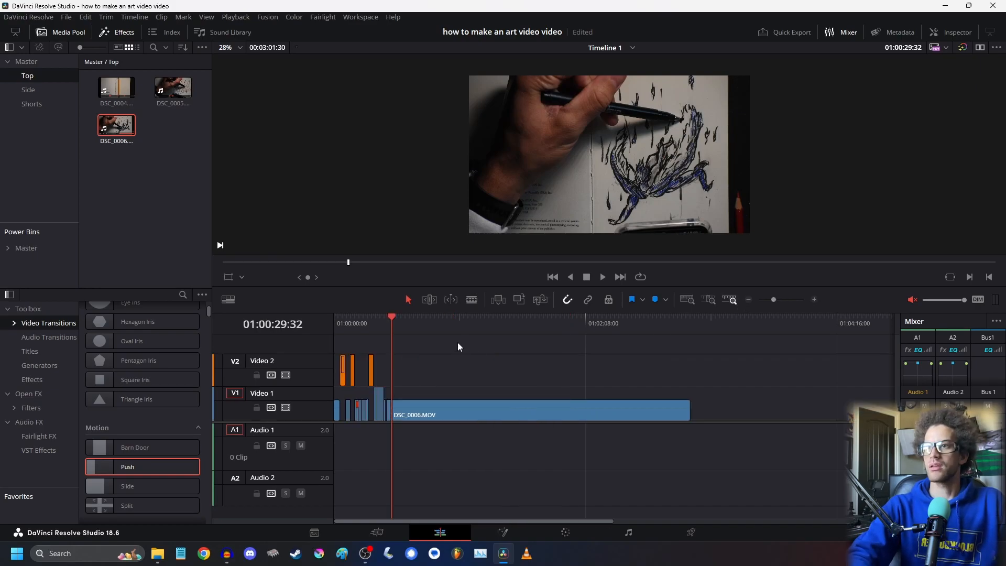
pyautogui.moveTo(408, 321); pyautogui.dragTo(454, 334)
pyautogui.hotkey('ctrl', 'b')
pyautogui.click(416, 411)
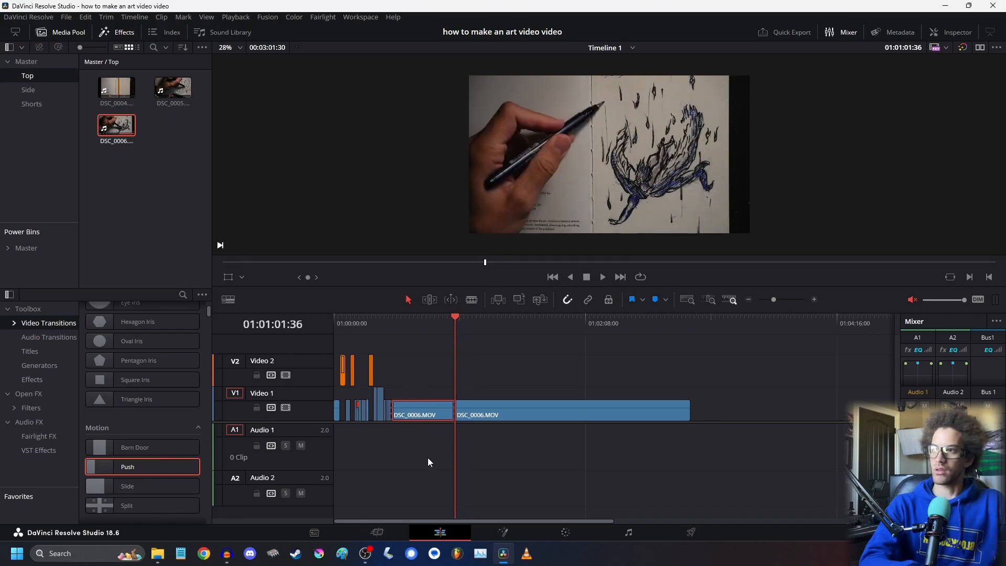
pyautogui.press('Delete')
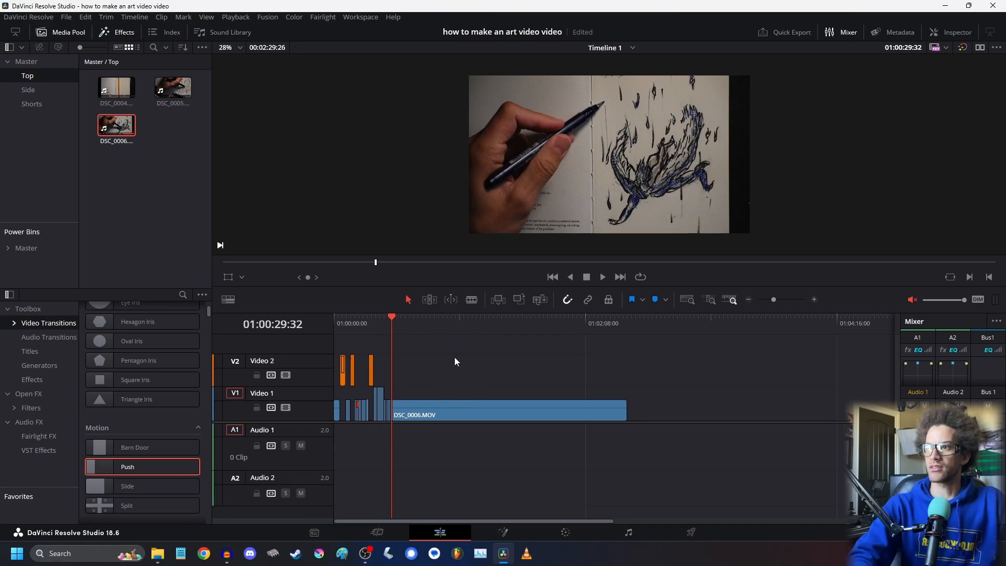
# - Split DSC_0006.MOV at 01:00:45:20 and at 01:02:21:54, just before the red book cover is opened
pyautogui.moveTo(400, 320); pyautogui.dragTo(422, 347)
pyautogui.hotkey('ctrl', 'b')
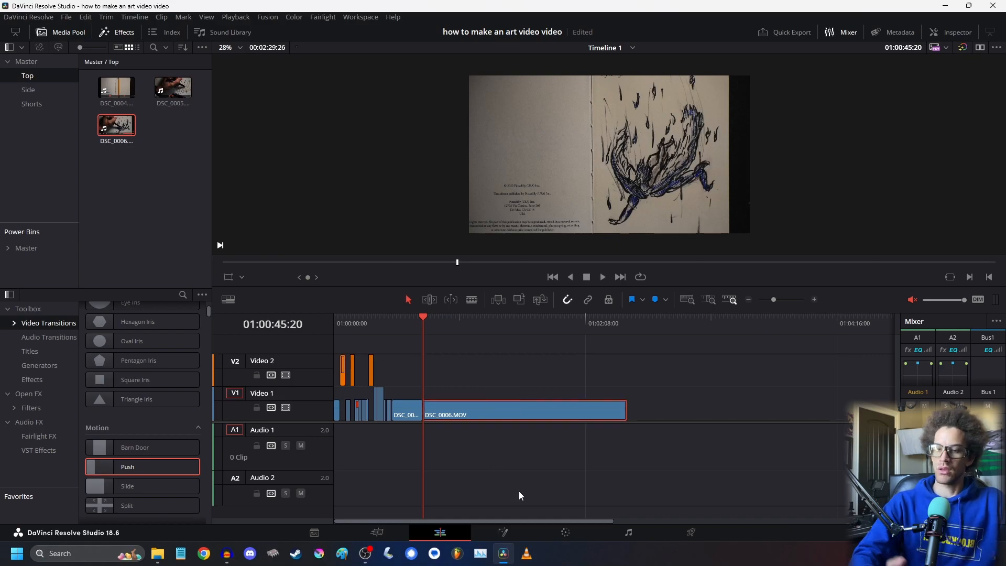
pyautogui.moveTo(462, 338); pyautogui.dragTo(579, 346)
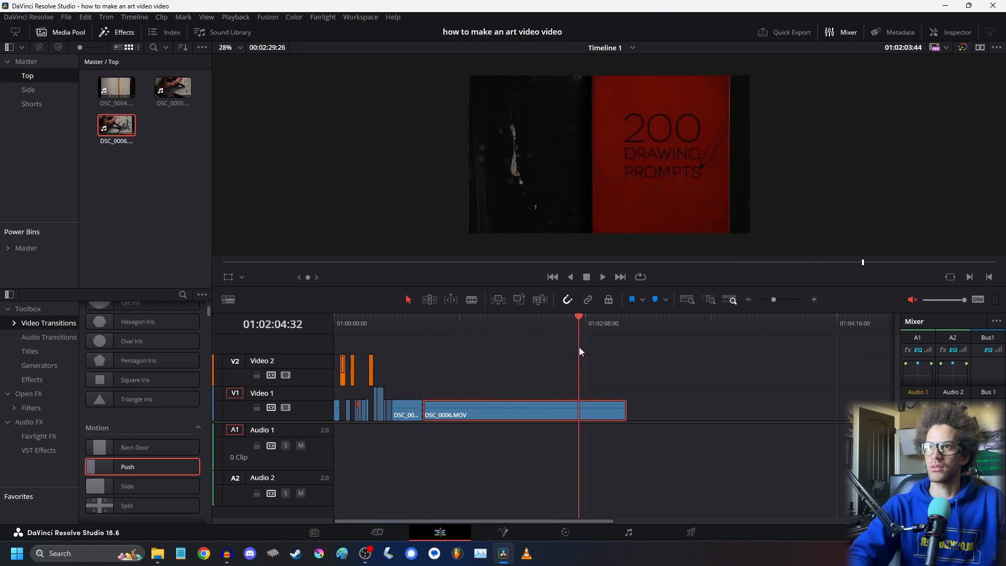
pyautogui.click(617, 370)
pyautogui.press('space')
pyautogui.click(602, 325)
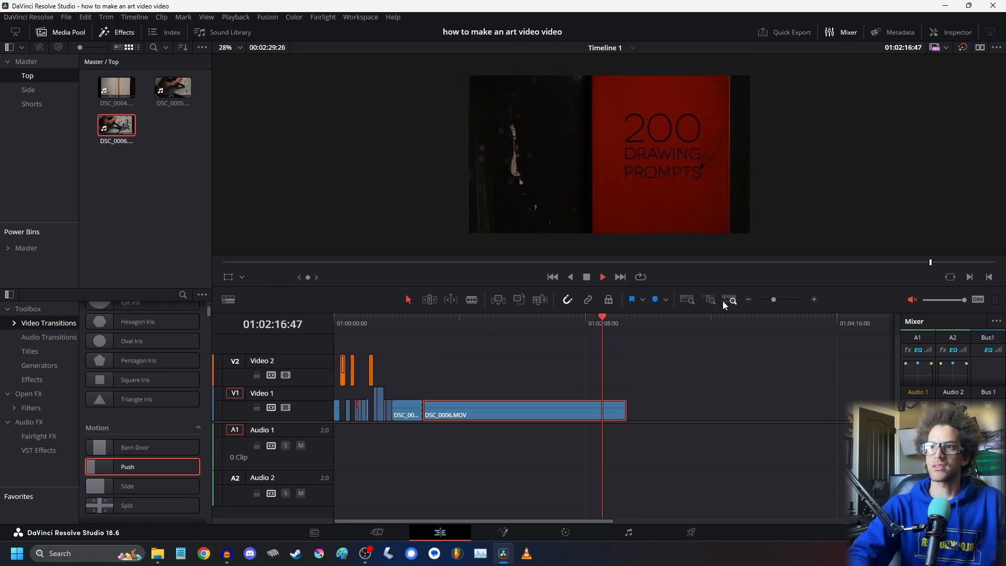
pyautogui.click(813, 299)
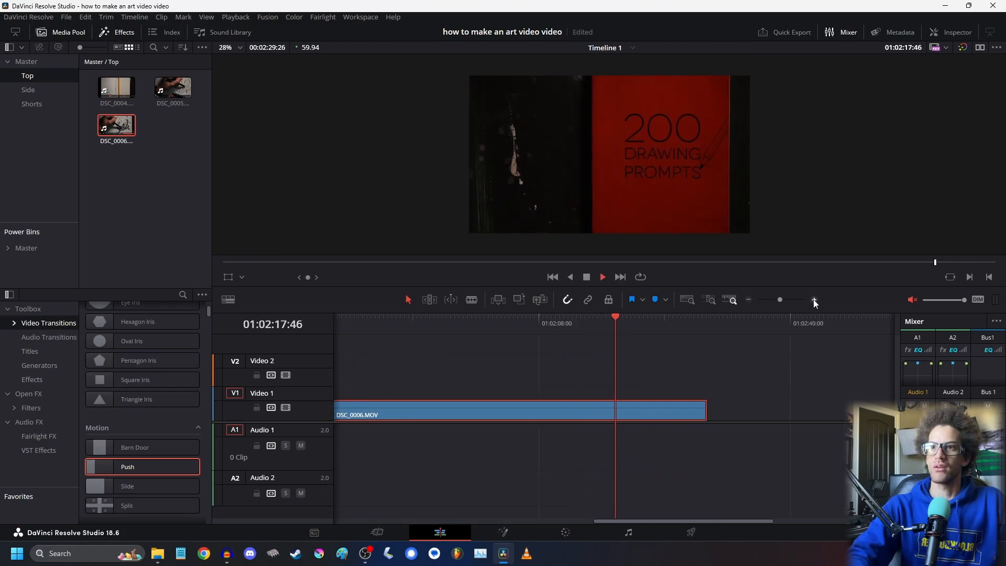
pyautogui.click(705, 329)
pyautogui.click(689, 326)
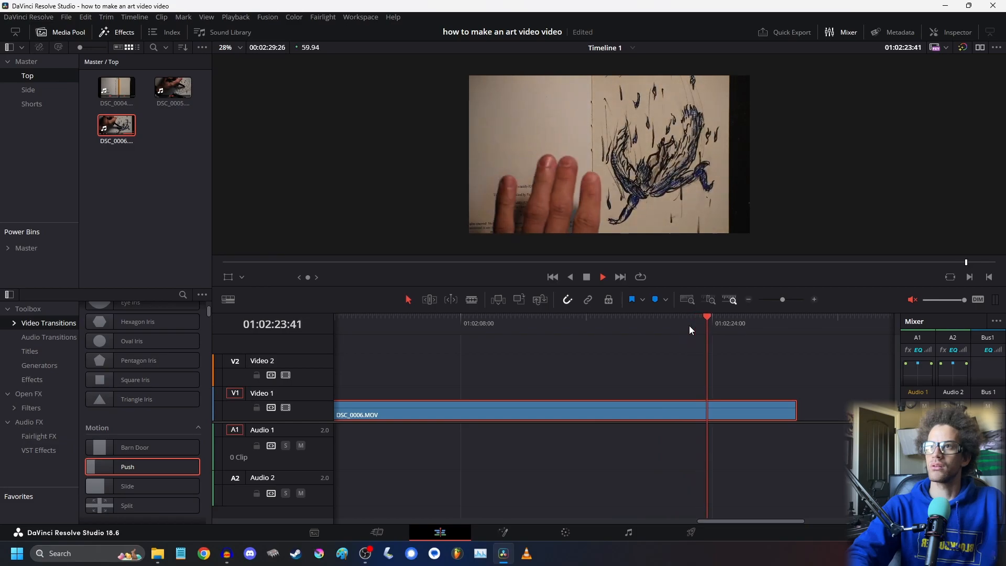
pyautogui.click(641, 322)
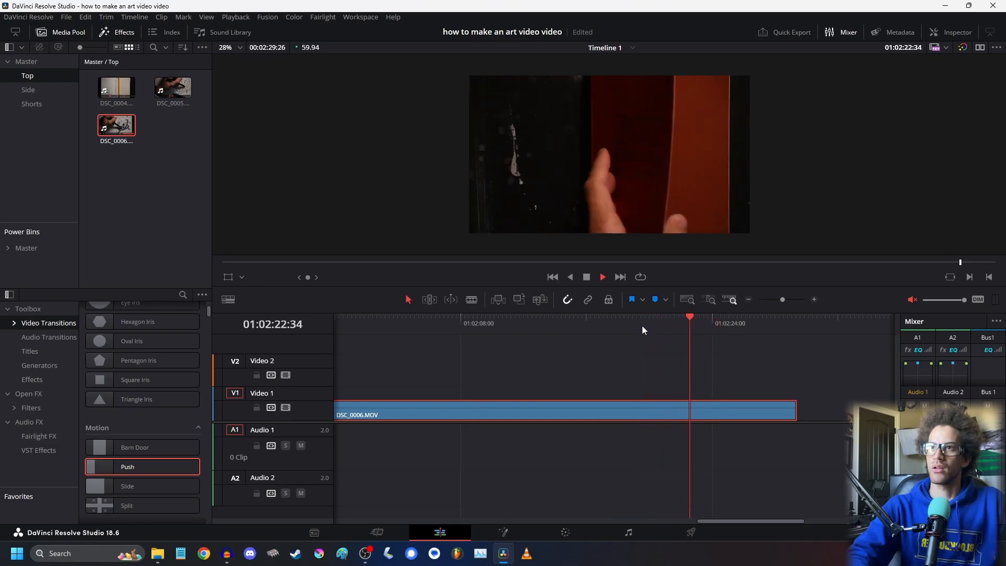
pyautogui.moveTo(675, 325); pyautogui.dragTo(679, 328)
pyautogui.hotkey('ctrl', 'b')
# - Ripple-delete the DSC_0006.MOV section between the cuts at 01:00:45:20 and 01:02:21:54
pyautogui.moveTo(625, 348); pyautogui.dragTo(591, 441)
pyautogui.click(745, 301)
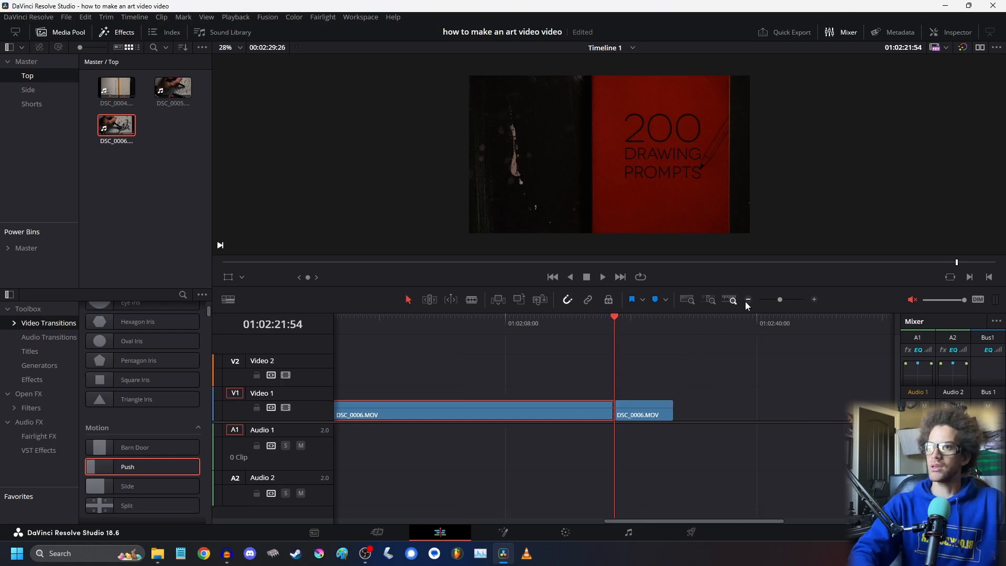
pyautogui.click(746, 300)
pyautogui.moveTo(405, 324); pyautogui.dragTo(423, 327)
pyautogui.press('Delete')
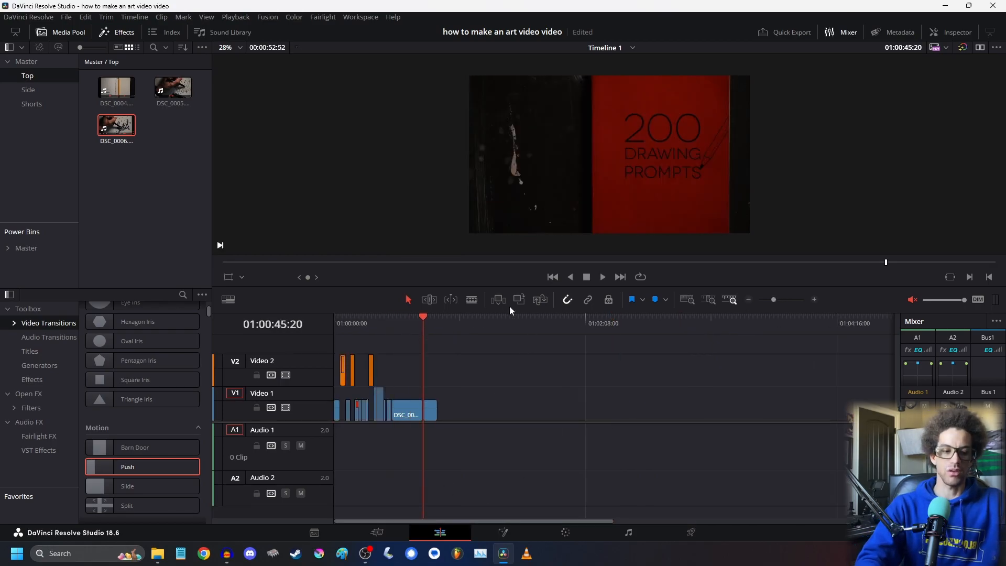
# - Ripple-trim the start of the final DSC_0006.MOV clip to the frame at 01:00:48:44 and play back the result
pyautogui.click(814, 299)
pyautogui.click(813, 299)
pyautogui.press('space')
pyautogui.click(620, 319)
pyautogui.press('space')
pyautogui.click(617, 319)
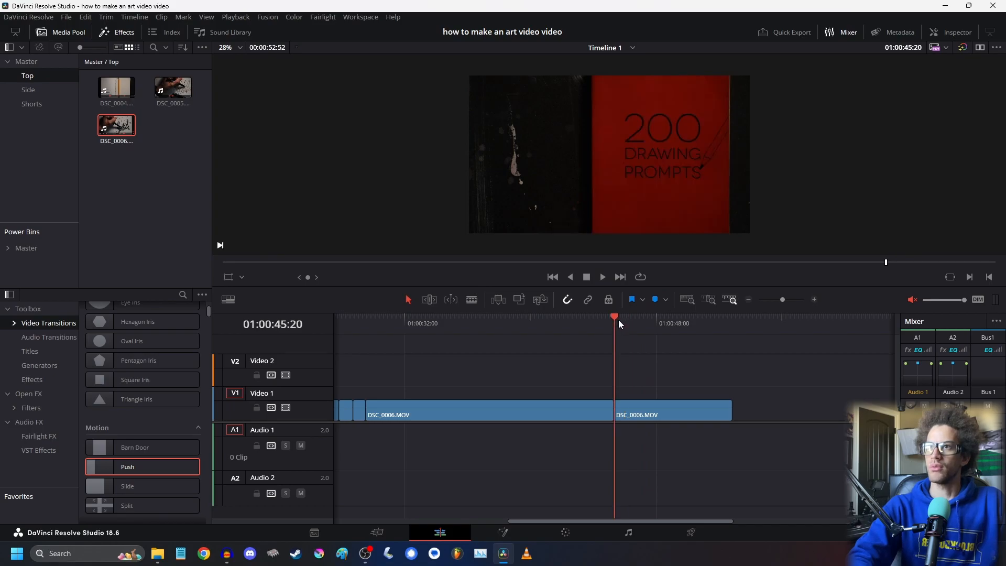
pyautogui.moveTo(621, 320); pyautogui.dragTo(633, 326)
pyautogui.moveTo(635, 327)
pyautogui.mouseDown()
pyautogui.moveTo(723, 359)
pyautogui.moveTo(614, 360)
pyautogui.moveTo(679, 365)
pyautogui.moveTo(668, 363)
pyautogui.mouseUp()
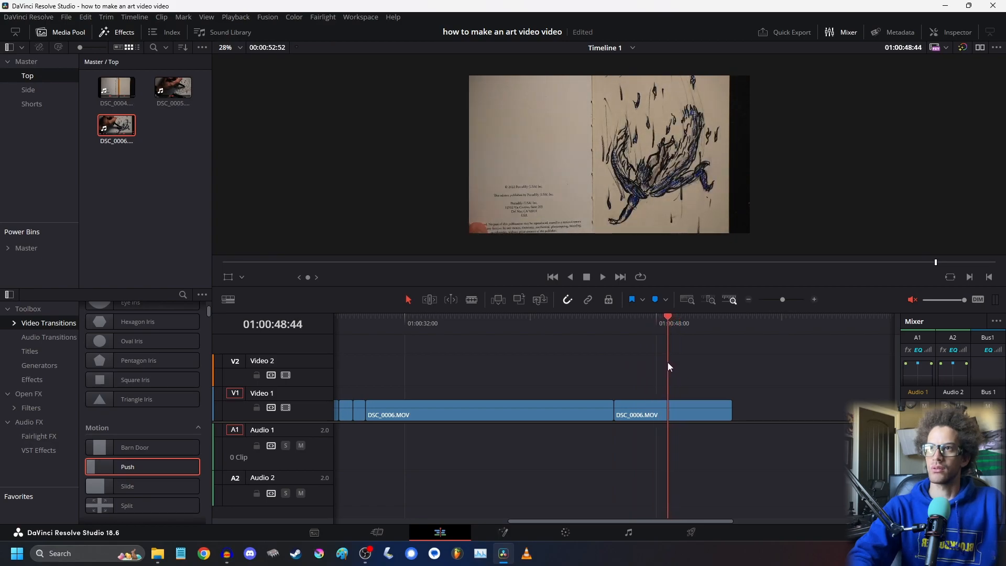
pyautogui.hotkey('ctrl', 'shift', '[')
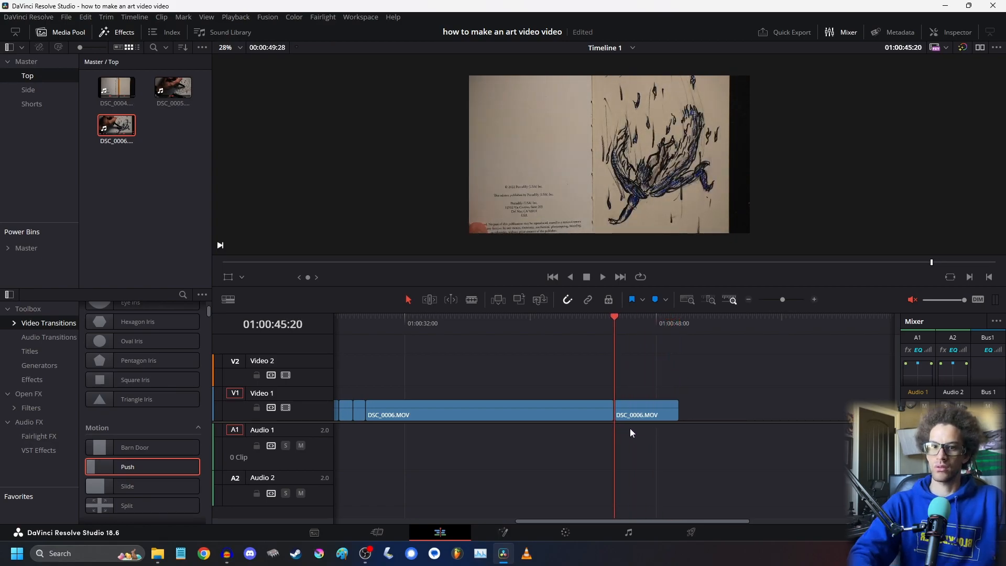
pyautogui.press('space')
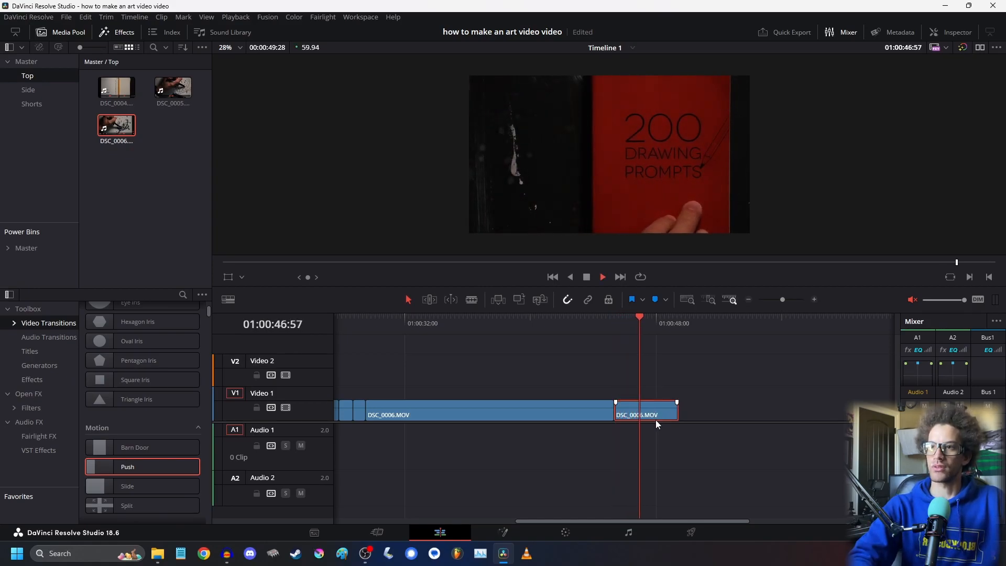
pyautogui.press('space')
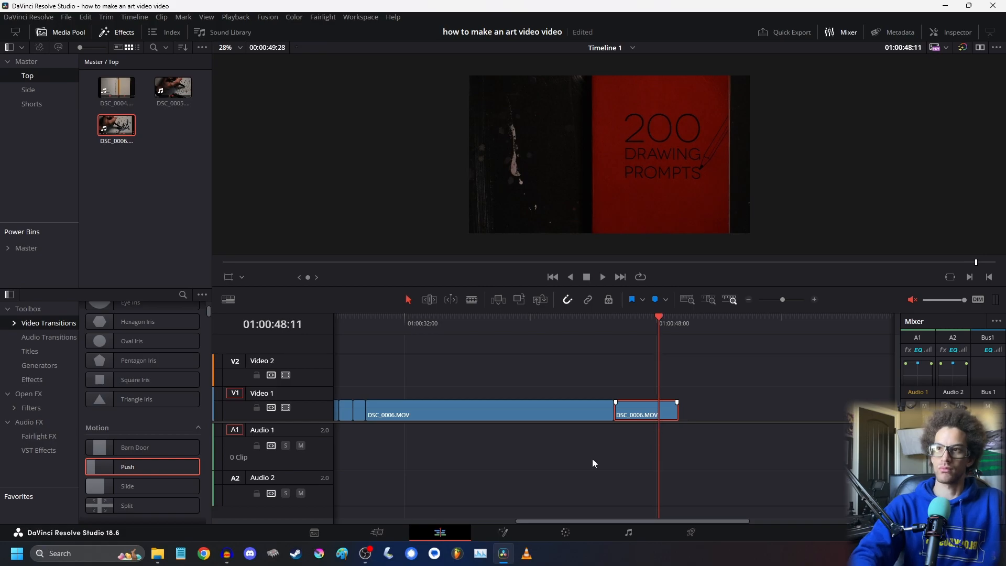
# - Speed up the long 100% DSC_0006.MOV clip to 1482% with retime controls and delete the gap left after it
pyautogui.click(440, 415)
pyautogui.moveTo(590, 519); pyautogui.dragTo(558, 518)
pyautogui.hotkey('ctrl', 'r')
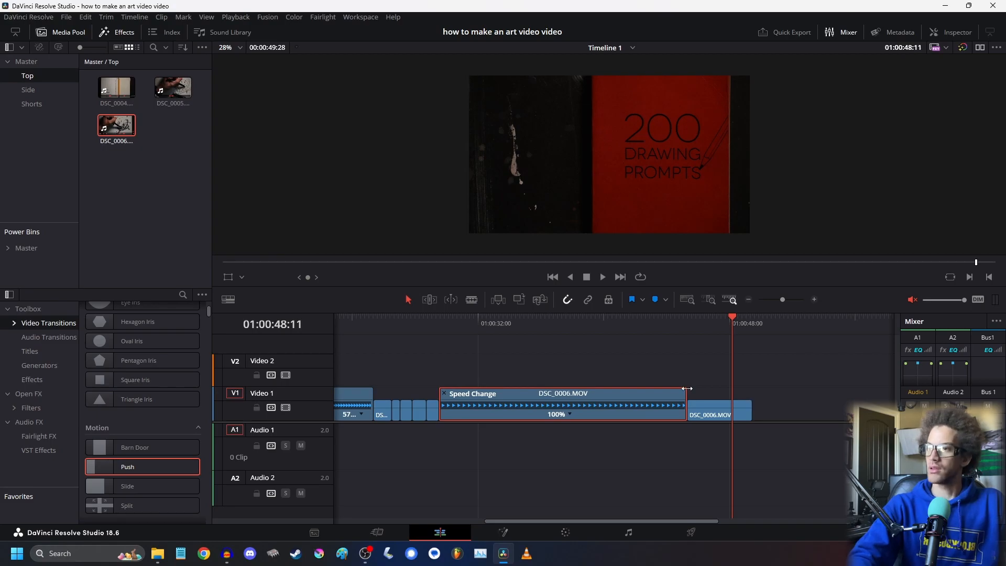
pyautogui.moveTo(685, 392); pyautogui.dragTo(462, 390)
pyautogui.click(530, 407)
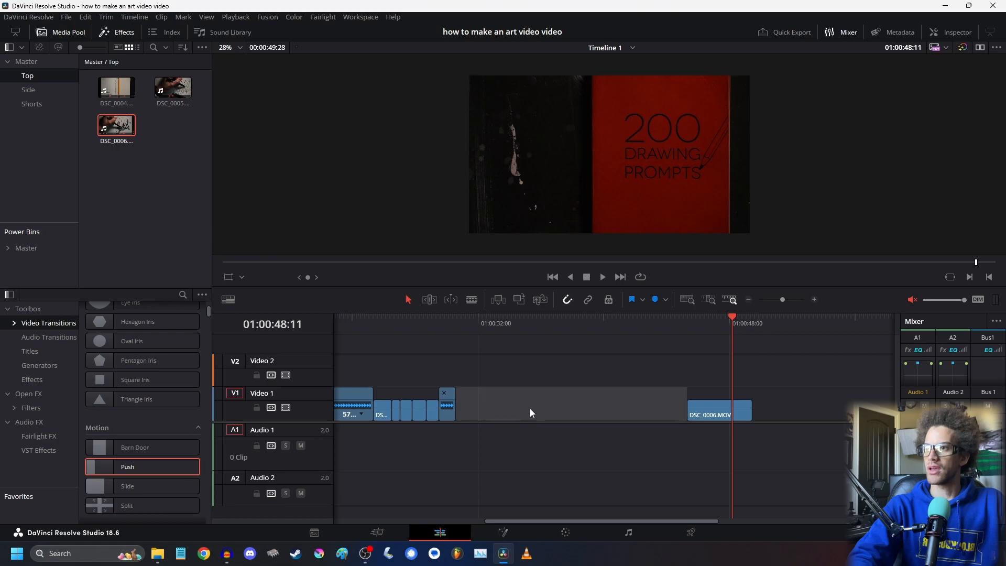
pyautogui.press('Delete')
# - Play back the retimed DSC_0006.MOV clip from 01:00:29:32 and check how it runs into the book-closing clip
pyautogui.click(440, 319)
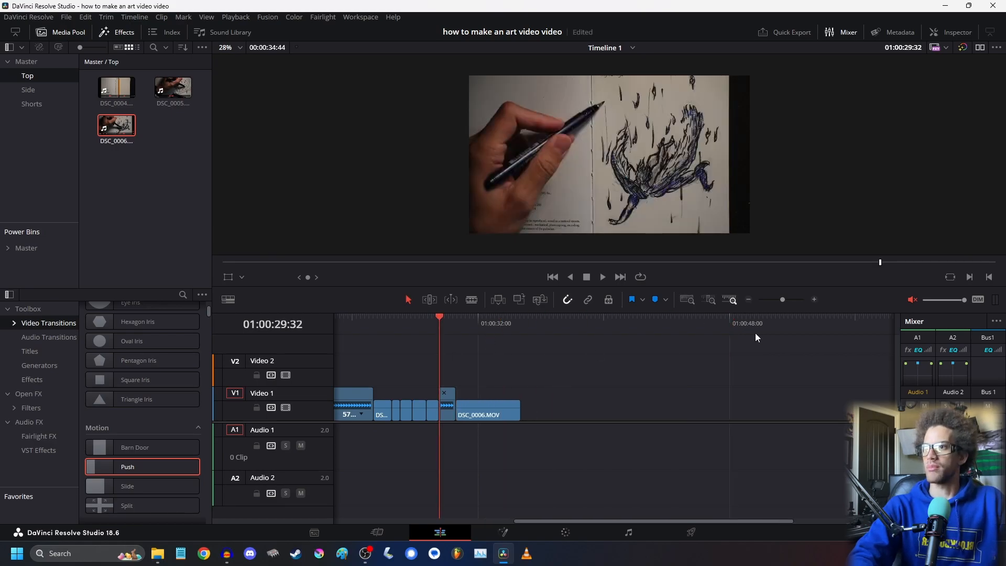
pyautogui.click(813, 299)
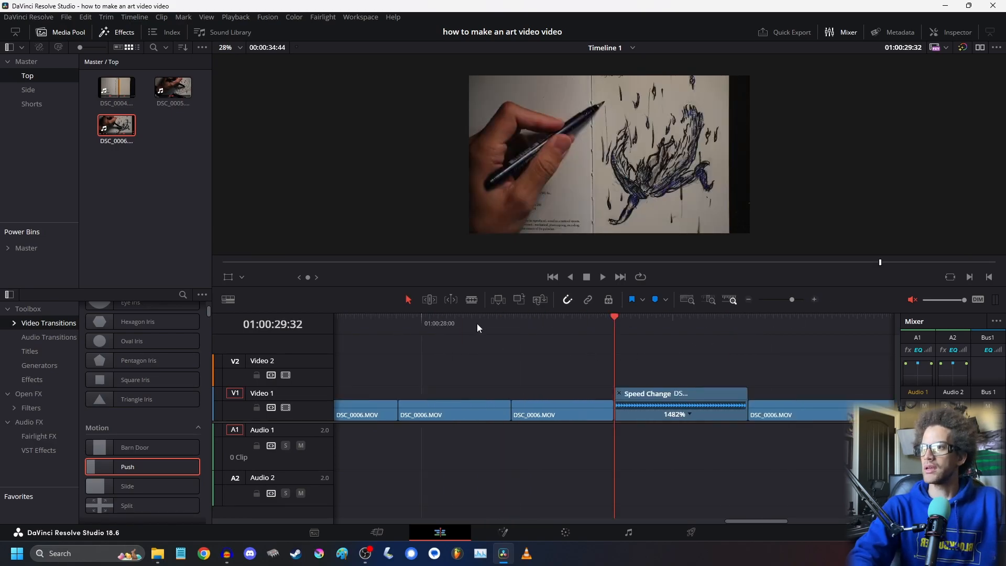
pyautogui.click(746, 299)
pyautogui.moveTo(479, 319); pyautogui.dragTo(622, 359)
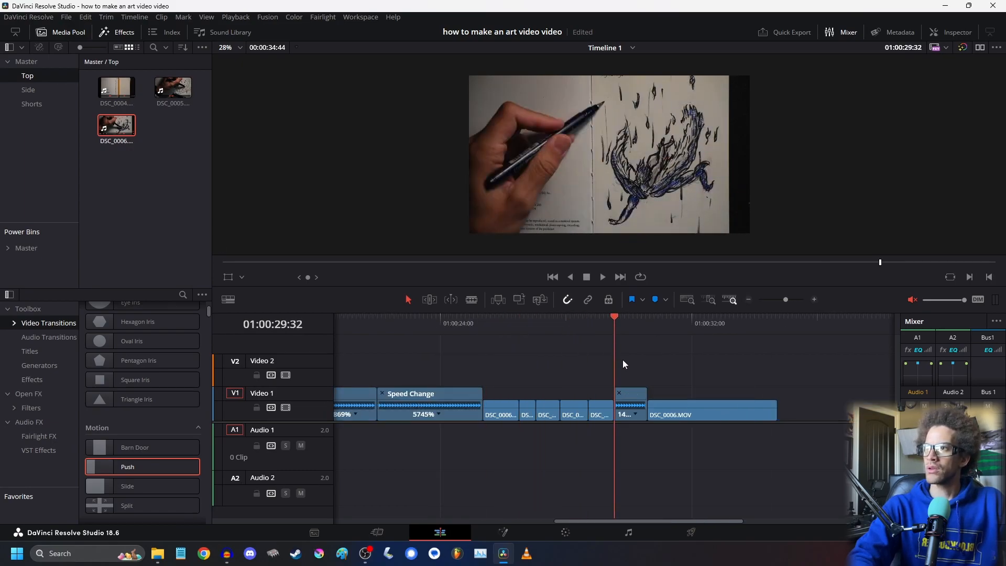
pyautogui.press('space')
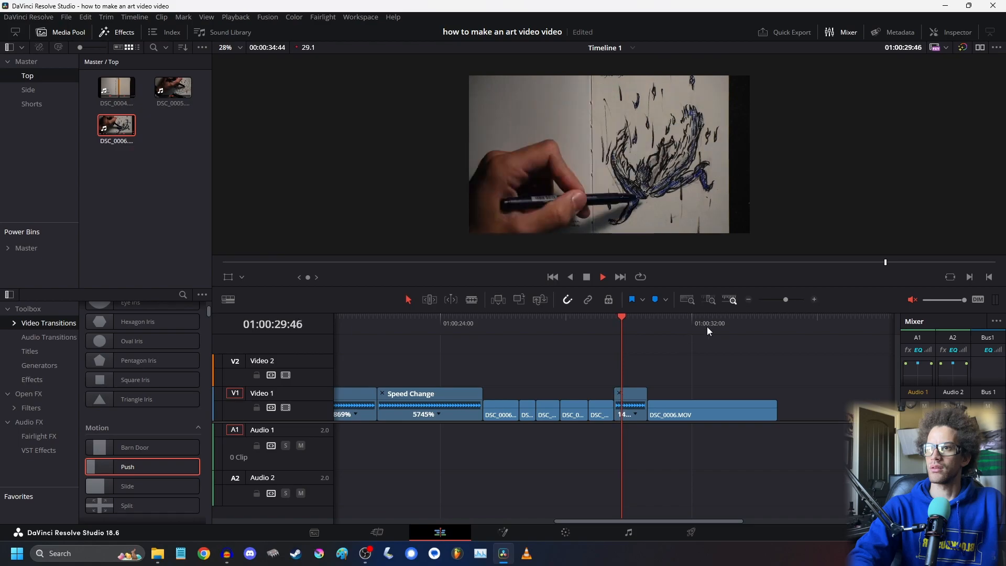
pyautogui.press('space')
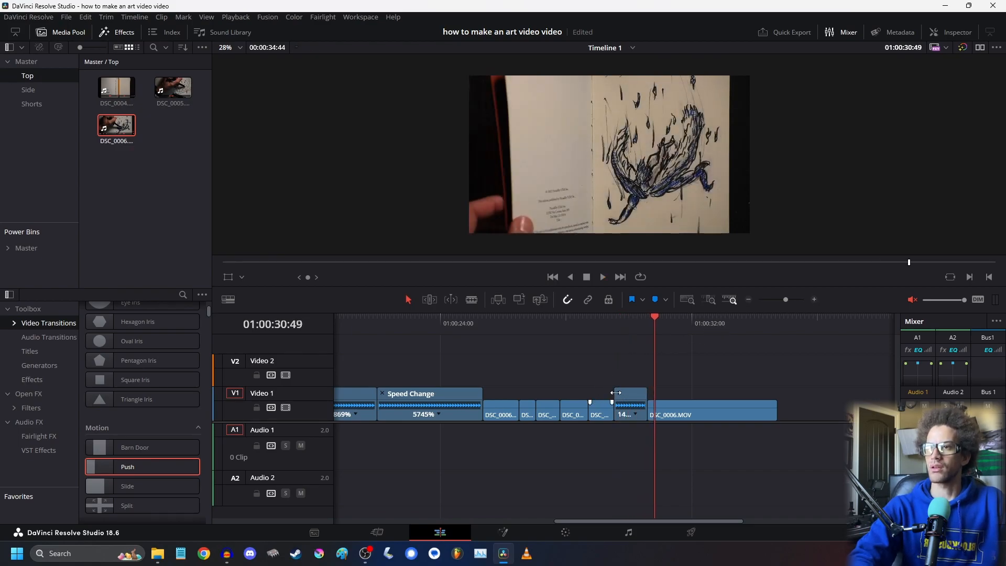
pyautogui.press('space')
pyautogui.press('space')
# - Split the final DSC_0006.MOV clip at 01:00:31:19, as the red book cover closes, and delete the remainder
pyautogui.click(672, 326)
pyautogui.click(647, 325)
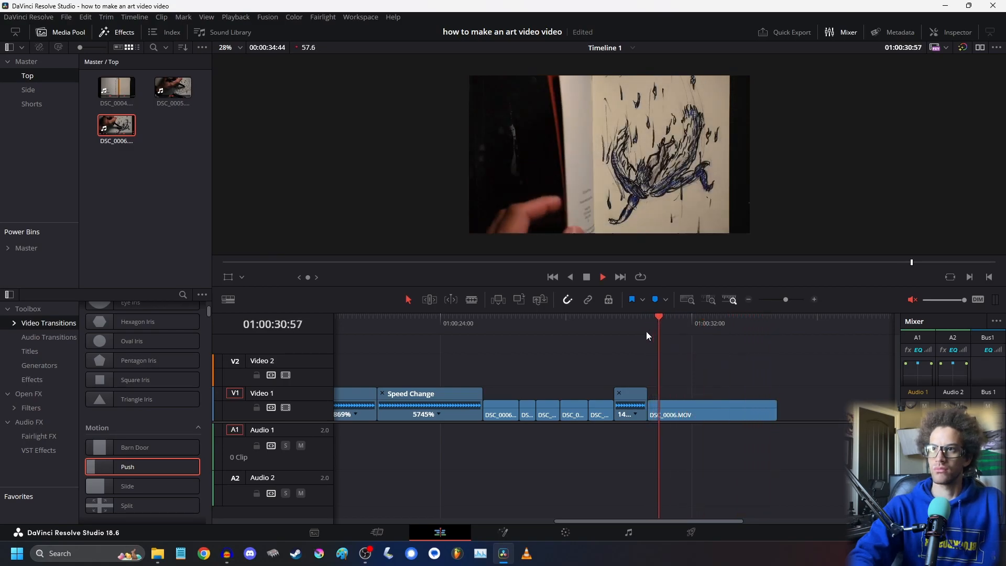
pyautogui.press('space')
pyautogui.click(711, 411)
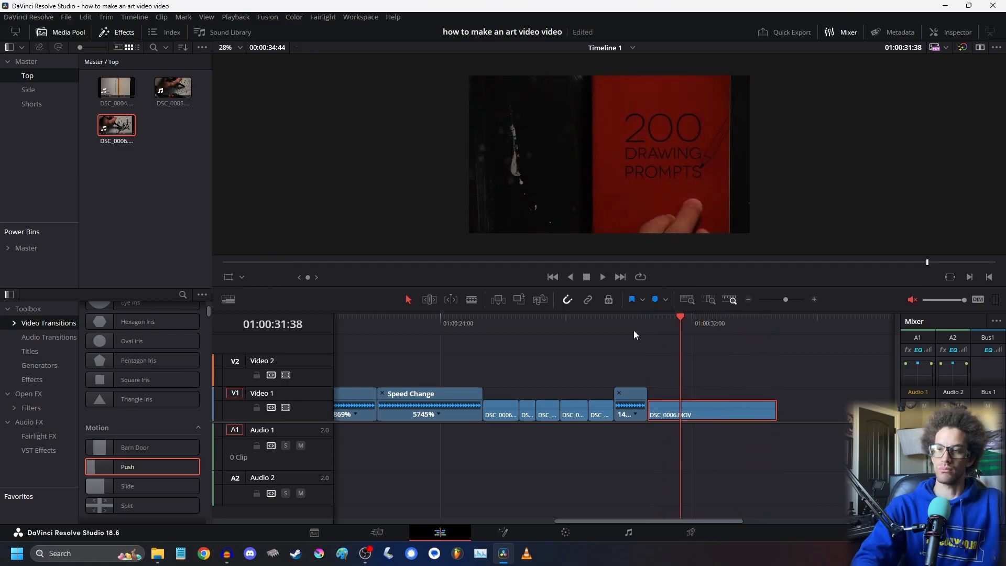
pyautogui.click(646, 326)
pyautogui.press('space')
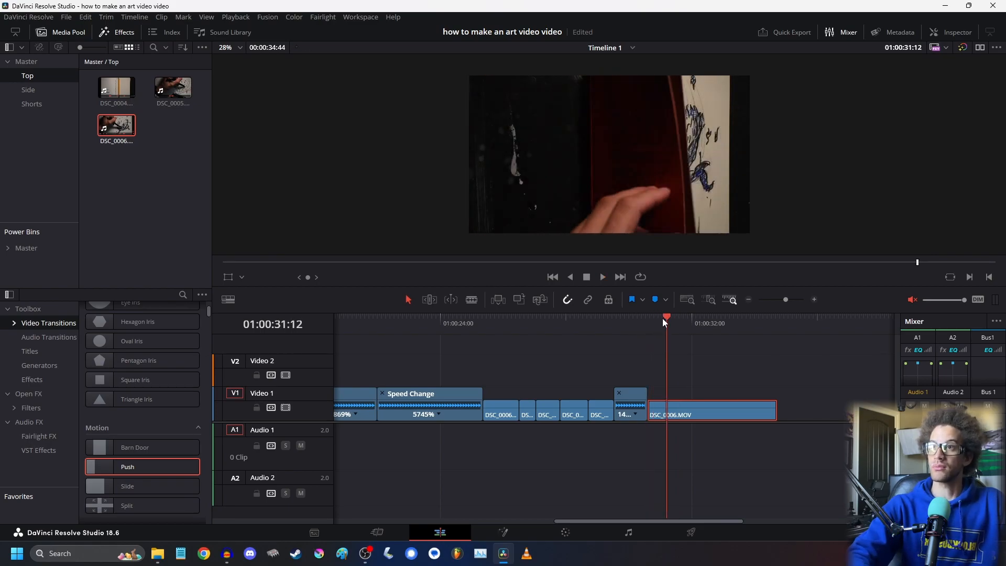
pyautogui.click(662, 318)
pyautogui.press('space')
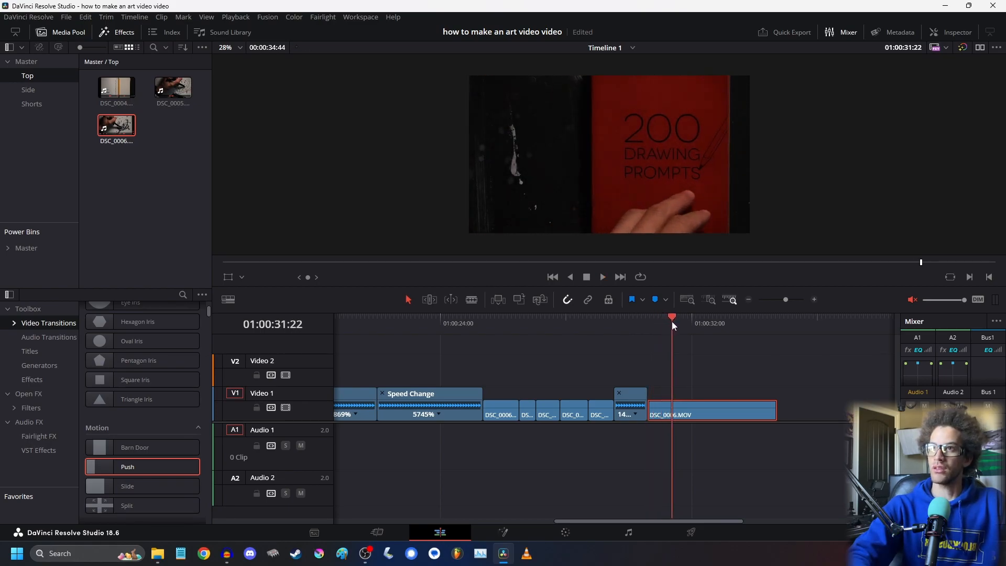
pyautogui.moveTo(671, 322); pyautogui.dragTo(671, 325)
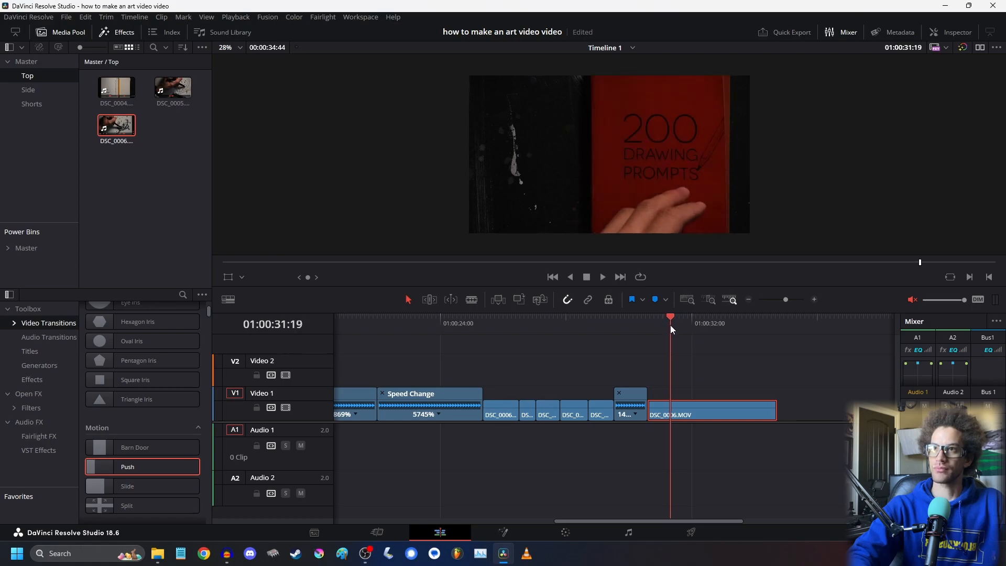
pyautogui.hotkey('ctrl', 'b')
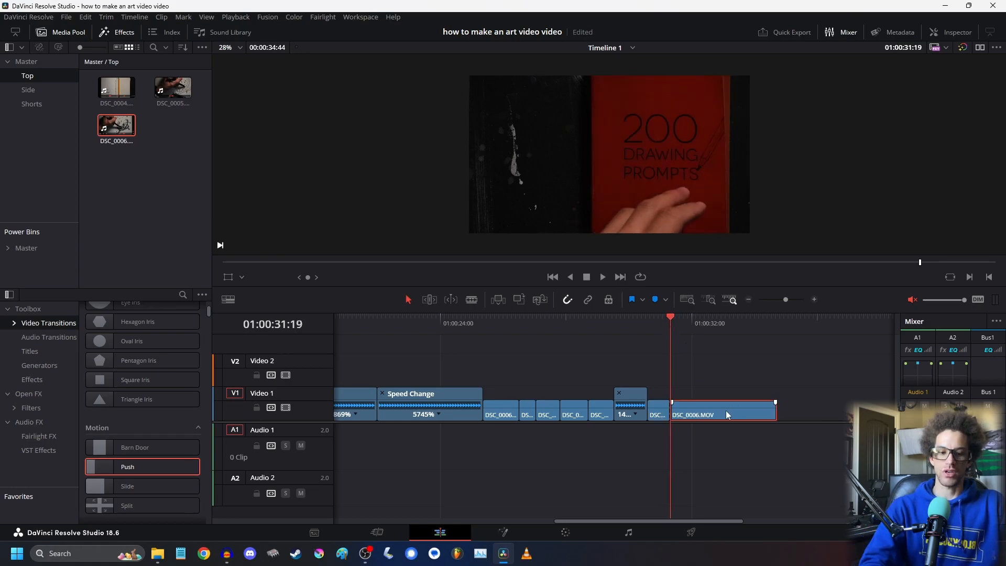
pyautogui.press('Delete')
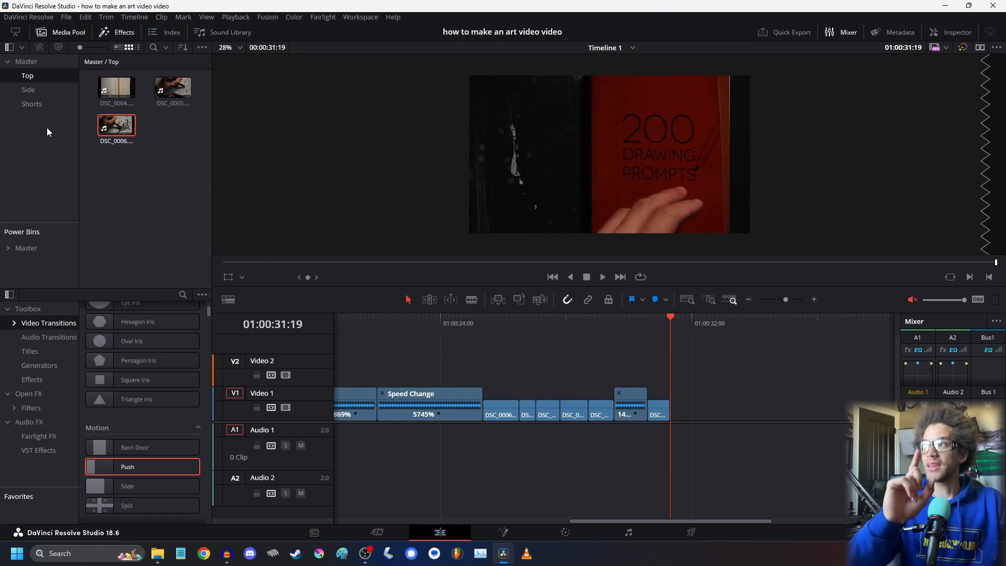
# - Preview the phone clips and the drawing photo in the Shorts bin, looking for footage of the finished drawing
pyautogui.click(36, 103)
pyautogui.scroll(-3, 139, 216)
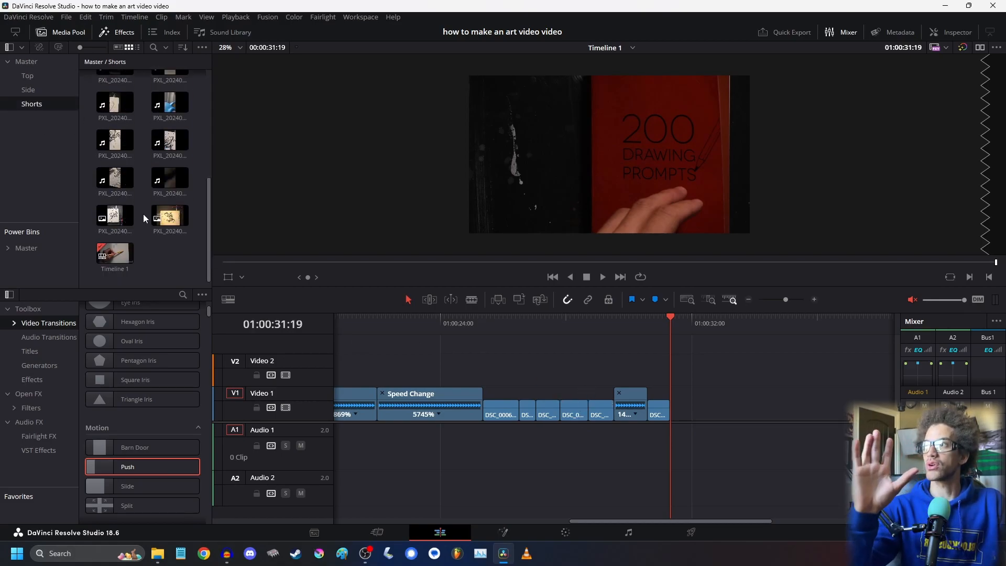
pyautogui.doubleClick(115, 216)
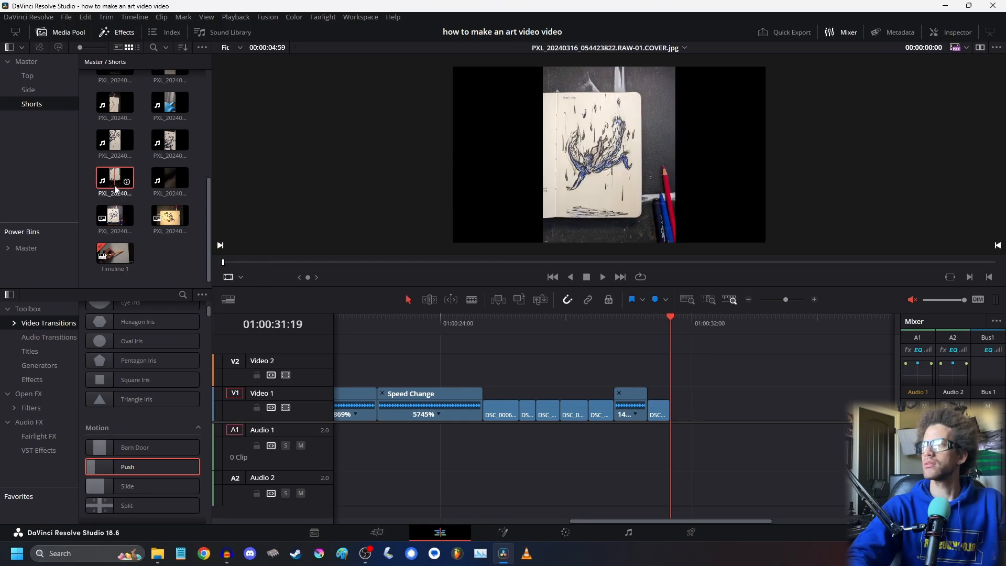
pyautogui.moveTo(245, 261); pyautogui.dragTo(999, 254)
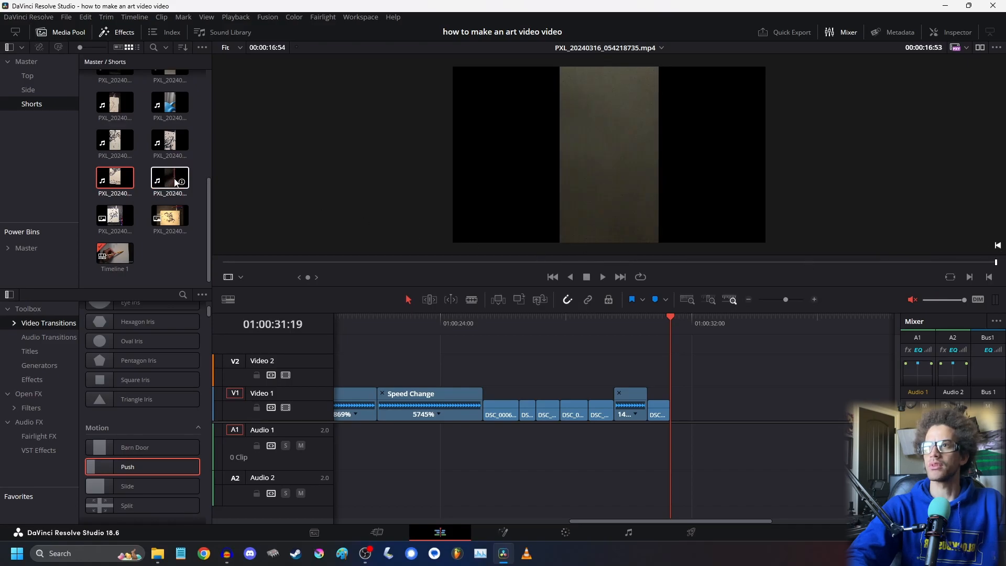
pyautogui.click(176, 182)
pyautogui.moveTo(223, 262); pyautogui.dragTo(371, 278)
pyautogui.moveTo(249, 261); pyautogui.dragTo(714, 262)
pyautogui.click(184, 138)
pyautogui.moveTo(721, 222); pyautogui.dragTo(786, 220)
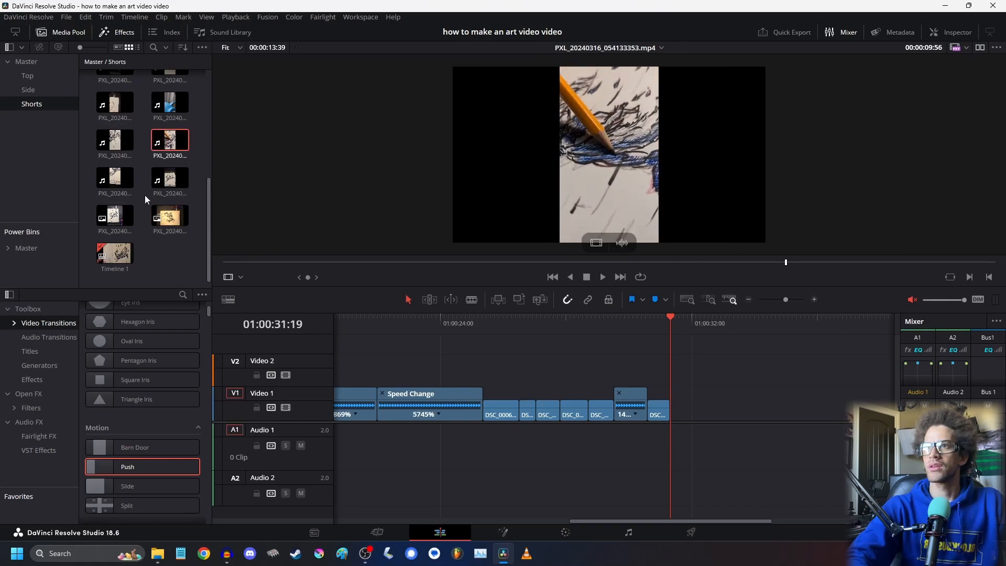
pyautogui.click(170, 178)
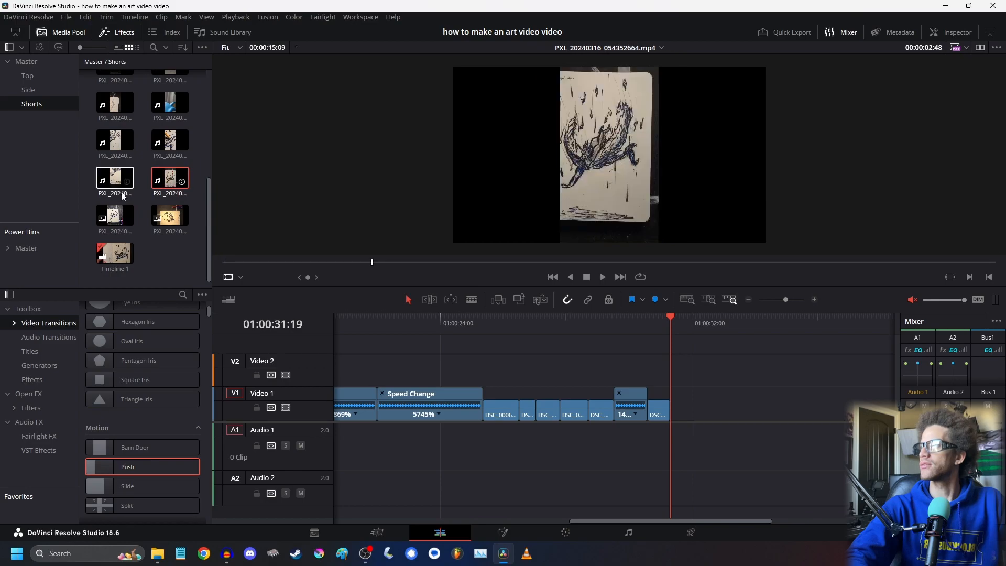
pyautogui.moveTo(314, 261); pyautogui.dragTo(682, 261)
# - Append PXL_20240316_054352664.mp4 from the Shorts bin to the end of the timeline and delete its audio
pyautogui.moveTo(169, 181); pyautogui.dragTo(727, 451)
pyautogui.keyDown('alt'); pyautogui.click(738, 448); pyautogui.keyUp('alt')
pyautogui.press('Delete')
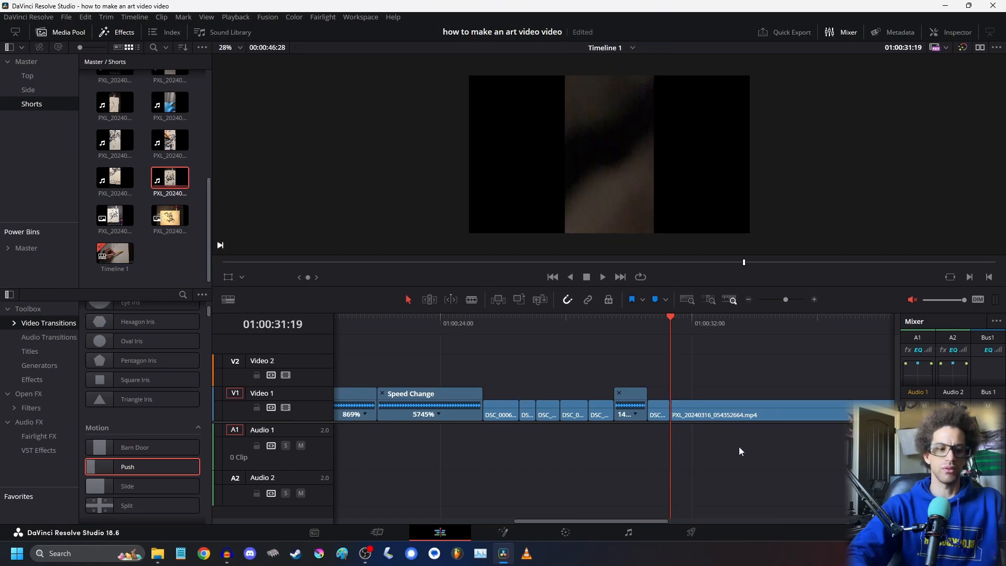
# - Split PXL_20240316_054352664.mp4 at 01:00:31:41 and ripple-delete its dark opening section
pyautogui.press('space')
pyautogui.click(649, 326)
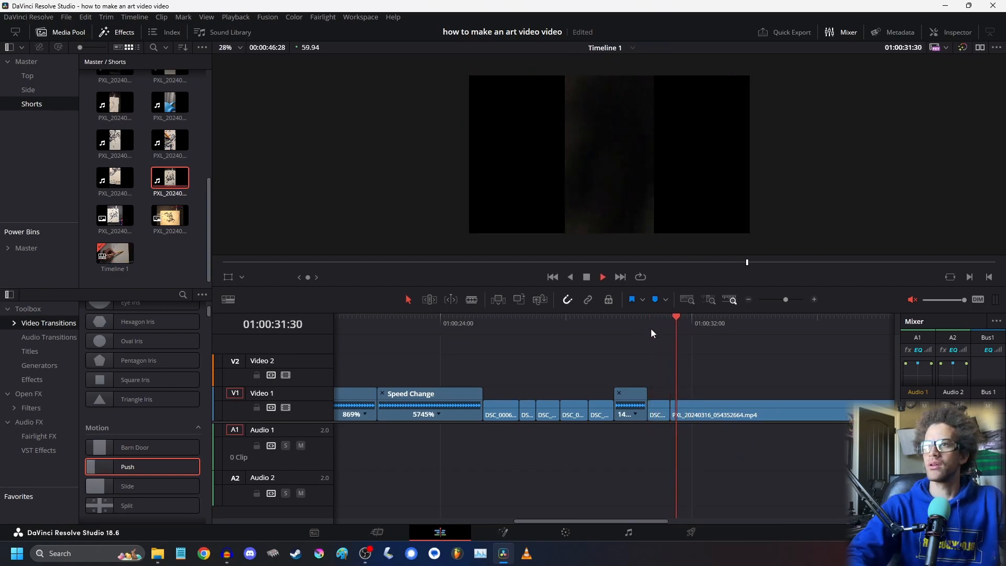
pyautogui.moveTo(706, 322); pyautogui.dragTo(681, 326)
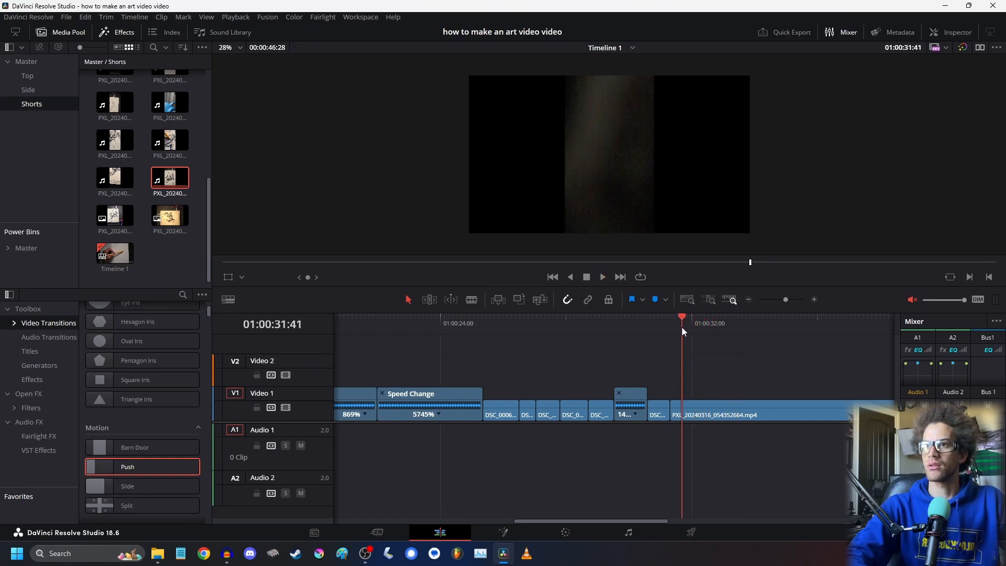
pyautogui.hotkey('ctrl', 'b')
pyautogui.click(667, 414)
pyautogui.press('Delete')
# - Split PXL_20240316_054352664.mp4 at 01:00:33:13 and set the zoom of its first section to 3.190
pyautogui.click(642, 325)
pyautogui.press('space')
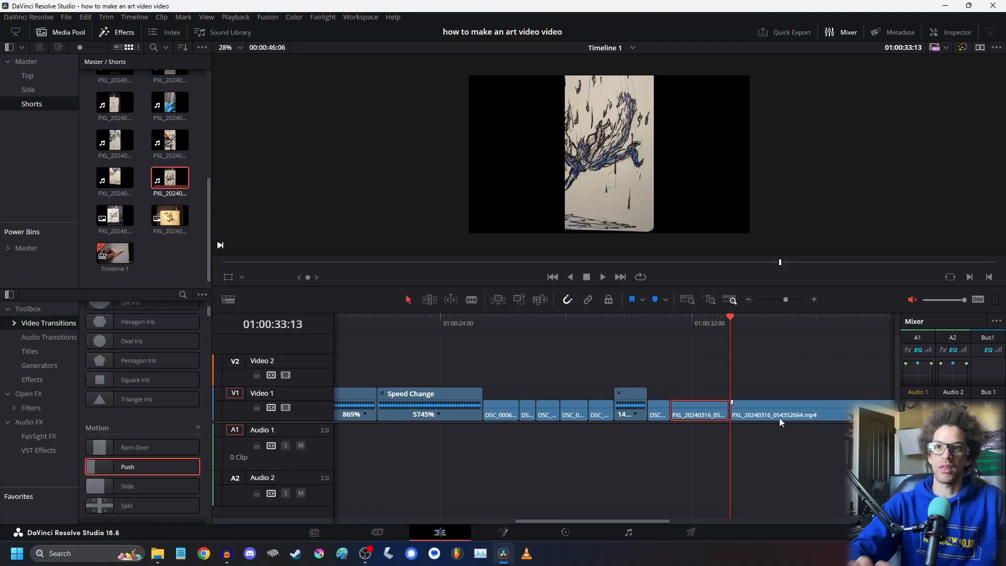
pyautogui.click(693, 329)
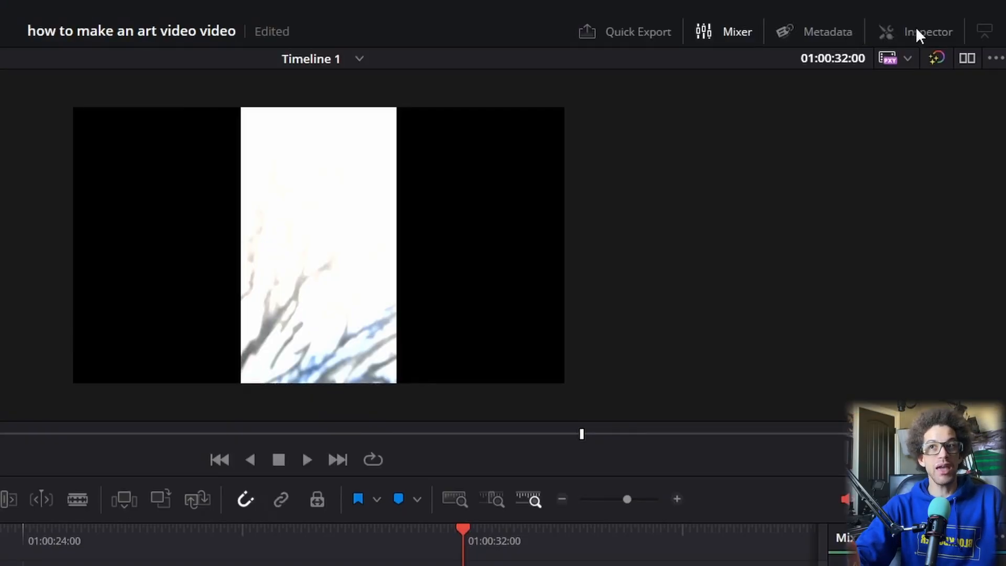
pyautogui.click(950, 32)
pyautogui.moveTo(795, 159); pyautogui.dragTo(823, 158)
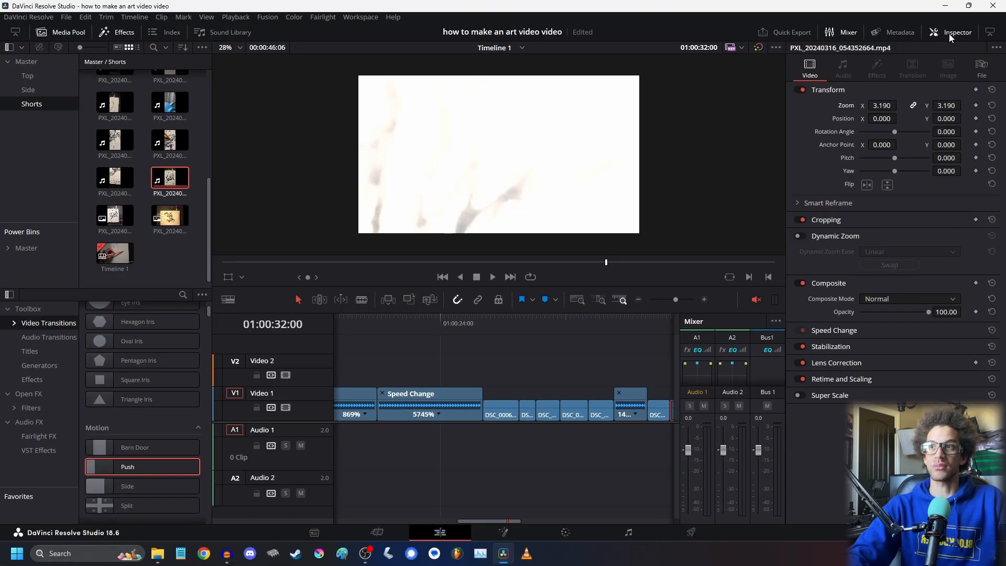
pyautogui.click(950, 33)
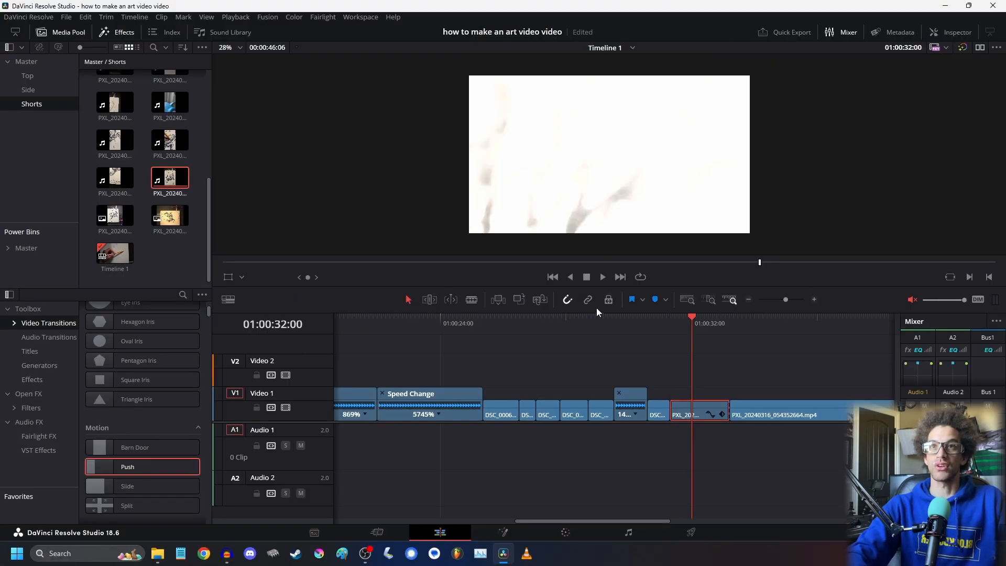
# - Play back the enlarged PXL_20240316_054352664.mp4 section and the remaining vertical footage to compare their framing
pyautogui.click(676, 323)
pyautogui.press('space')
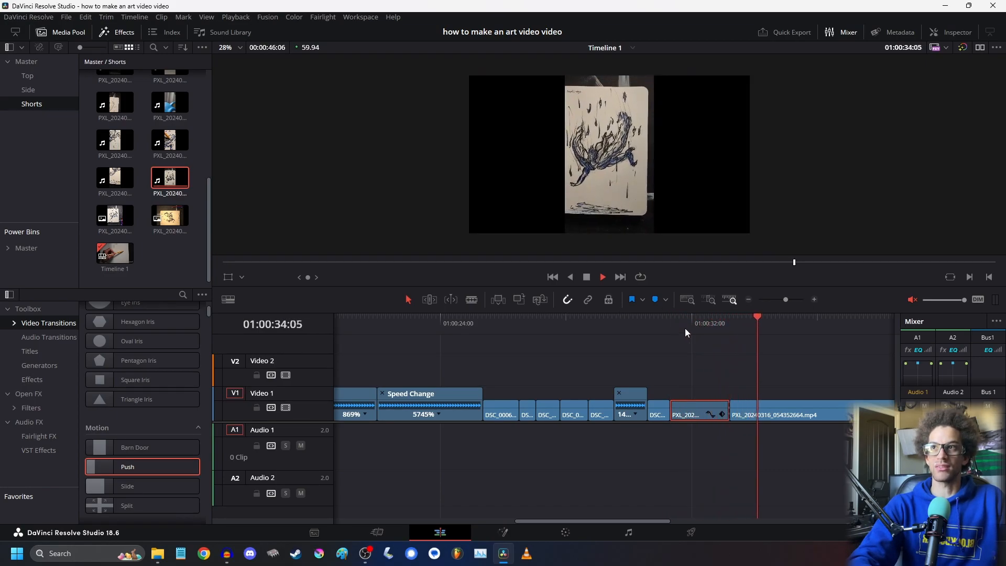
pyautogui.click(654, 324)
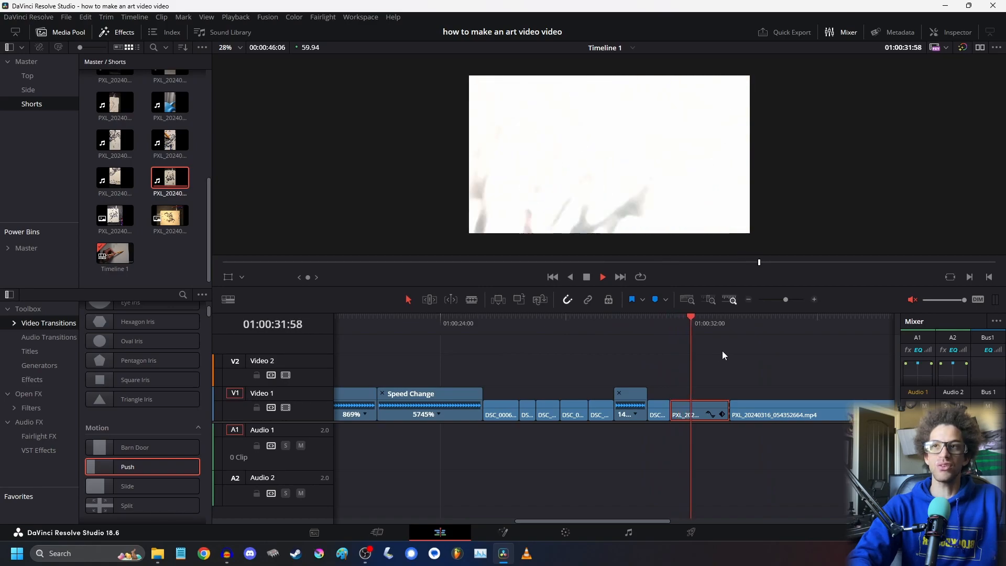
pyautogui.press('space')
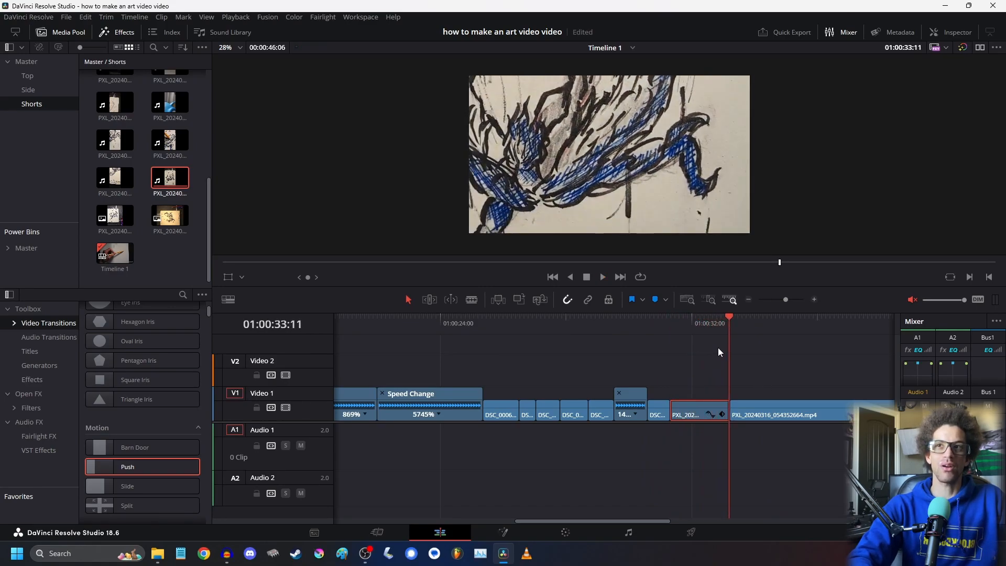
pyautogui.click(748, 300)
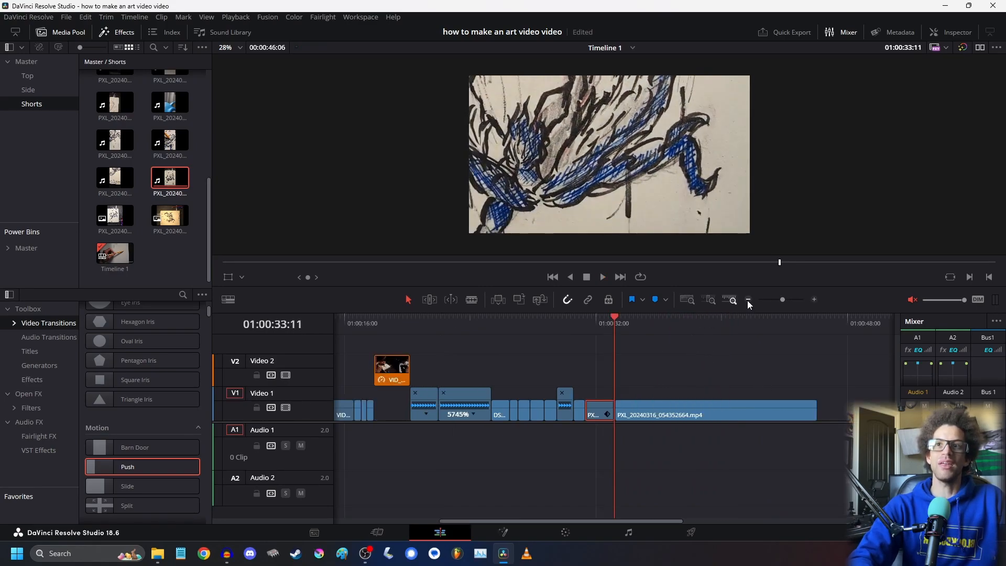
pyautogui.click(748, 300)
pyautogui.press('space')
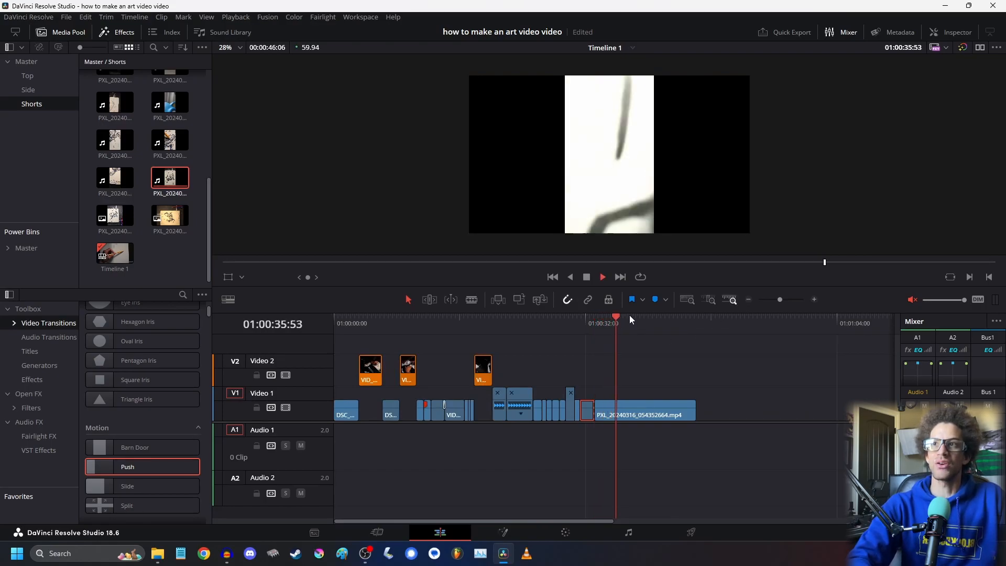
pyautogui.press('space')
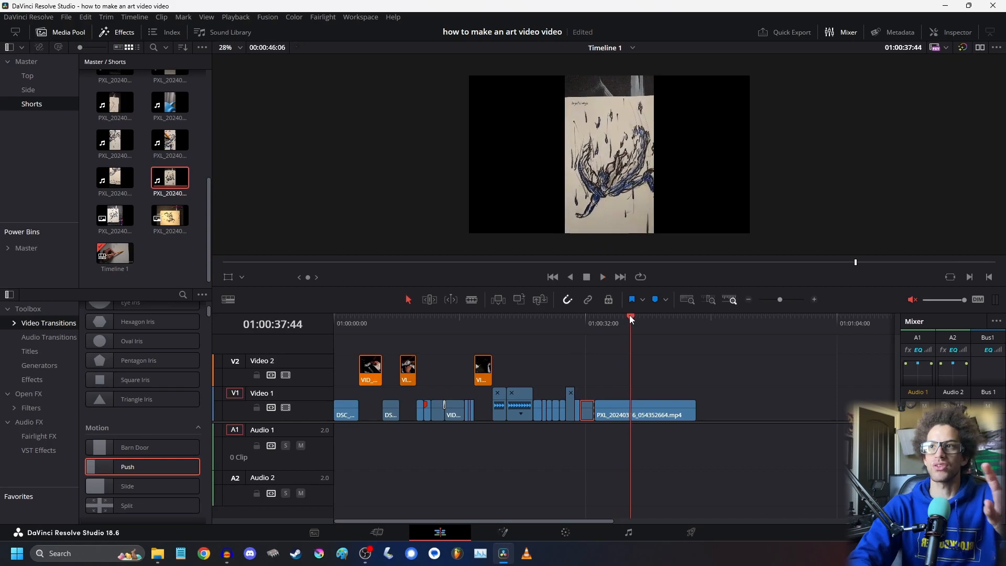
# - Try enlarging the remaining PXL_20240316_054352664.mp4 clip to fill the frame, and reset its transform
pyautogui.click(603, 414)
pyautogui.click(956, 32)
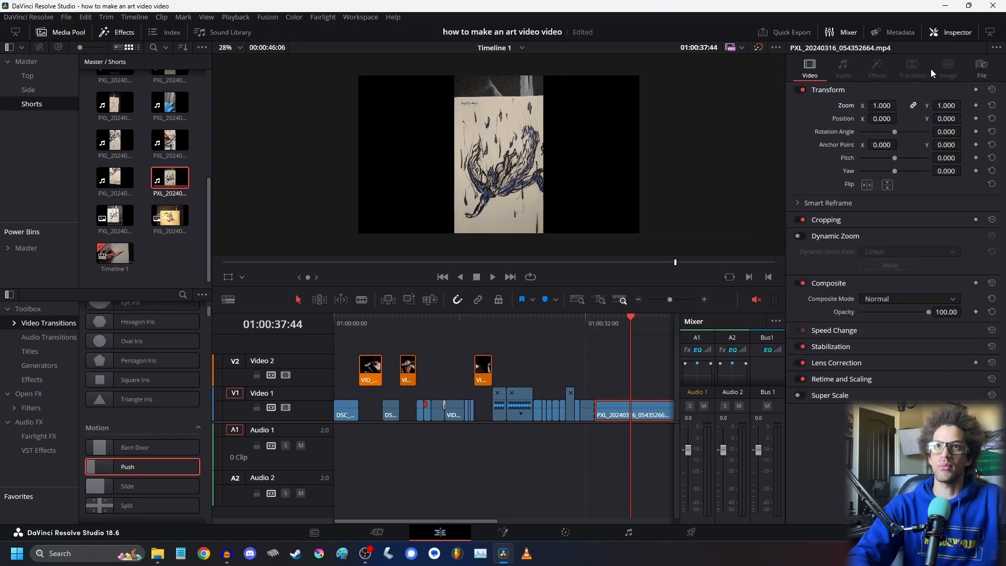
pyautogui.moveTo(885, 107); pyautogui.dragTo(958, 84)
pyautogui.click(959, 86)
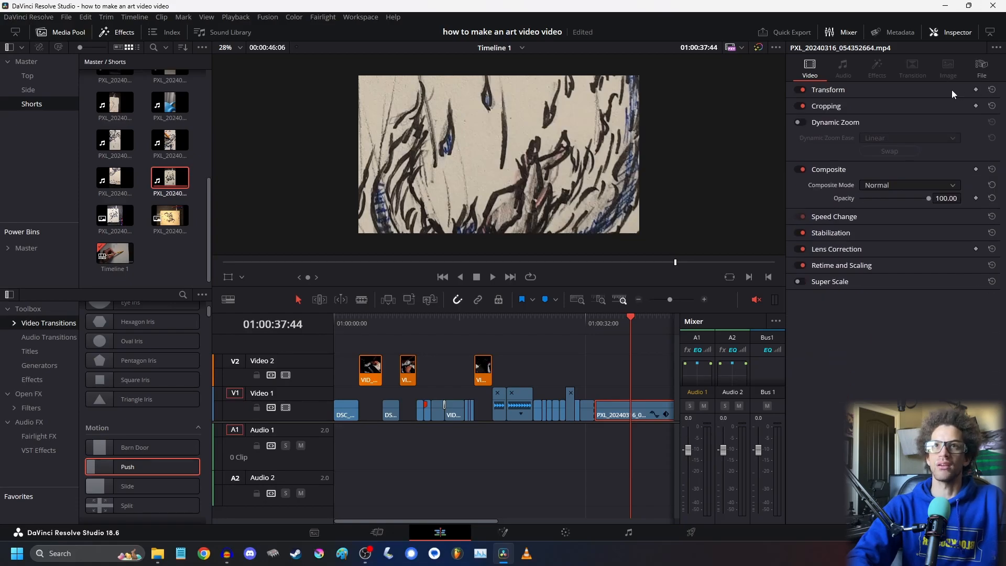
pyautogui.click(952, 92)
pyautogui.click(992, 89)
pyautogui.click(933, 32)
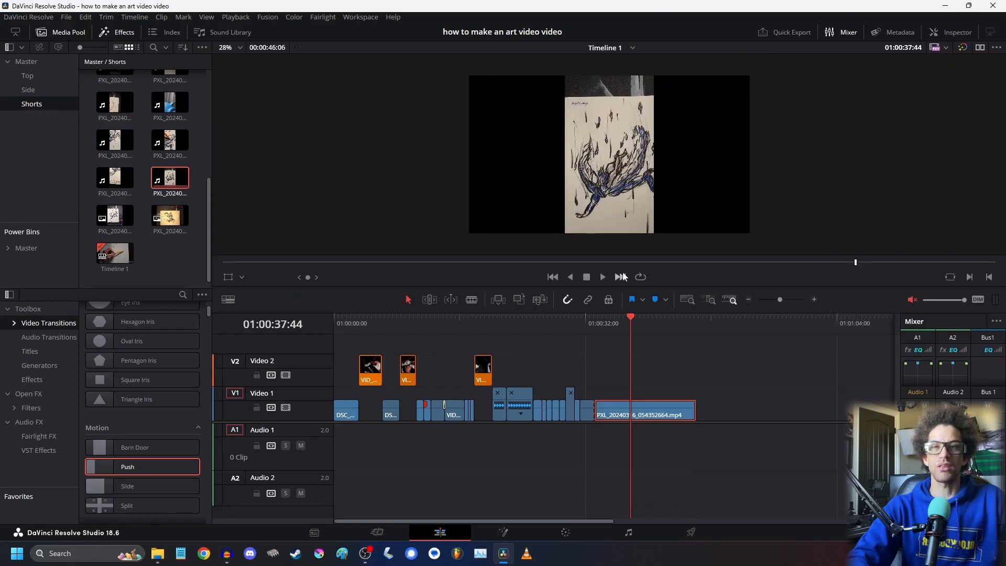
# - Review the remaining vertical PXL_20240316_054352664.mp4 footage and return to its start at 01:00:33:13
pyautogui.click(582, 332)
pyautogui.press('space')
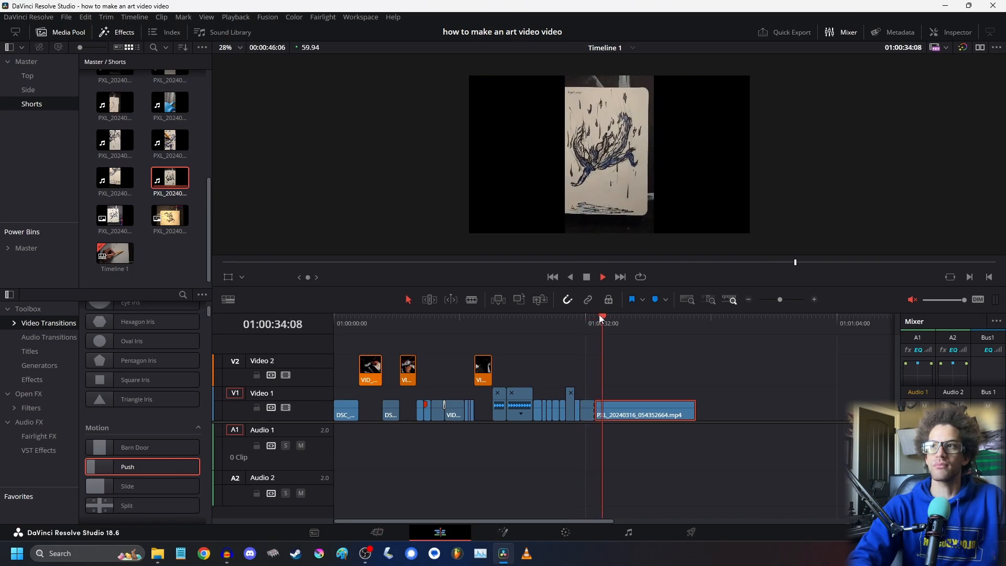
pyautogui.click(598, 315)
pyautogui.moveTo(602, 316); pyautogui.dragTo(643, 323)
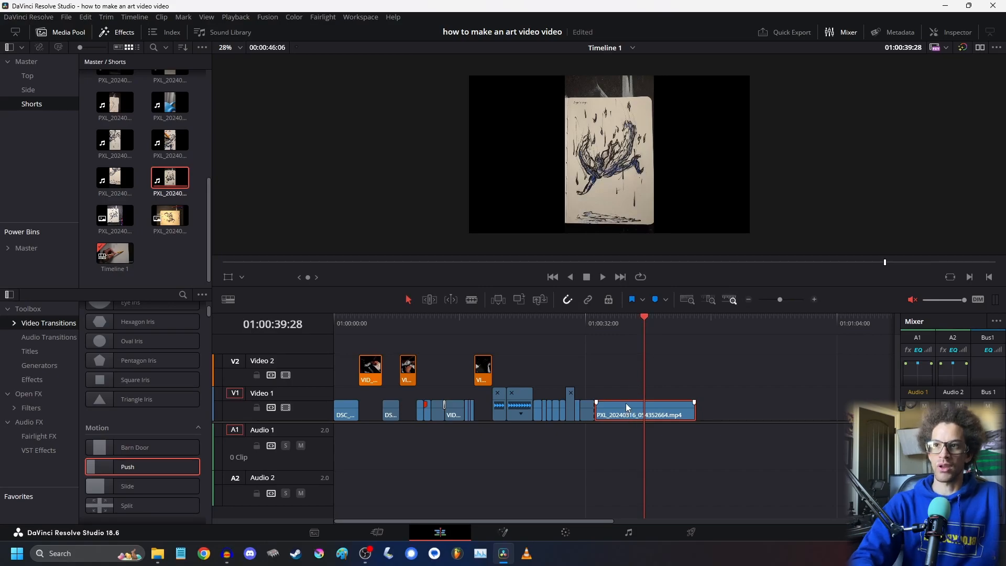
pyautogui.moveTo(597, 325)
pyautogui.mouseDown()
pyautogui.moveTo(650, 340)
pyautogui.moveTo(602, 340)
pyautogui.mouseUp()
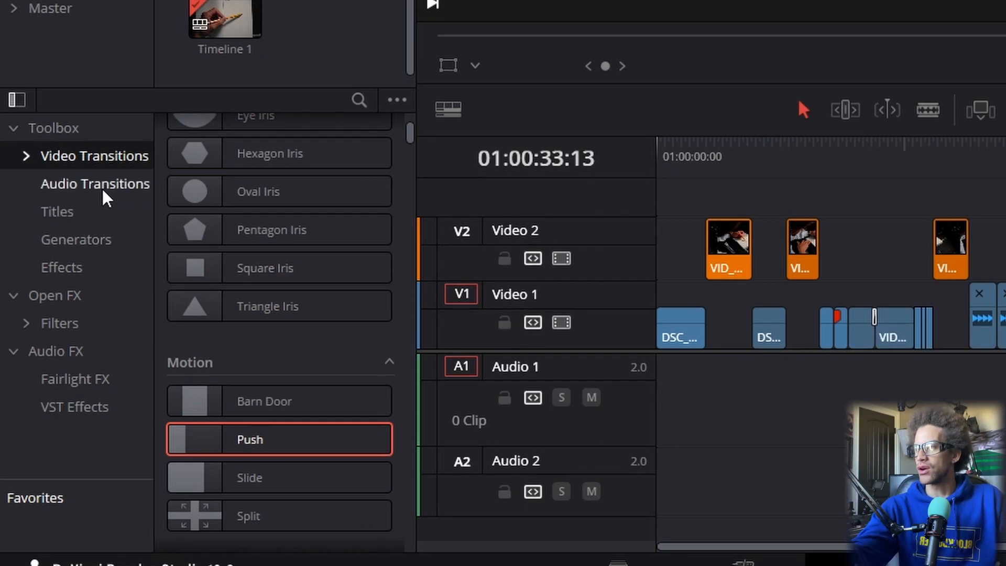
# - Find the Blanking Fill effect in the Resolve FX Stylize group and apply it to the remaining PXL_20240316_054352664.mp4 clip
pyautogui.click(95, 210)
pyautogui.click(90, 265)
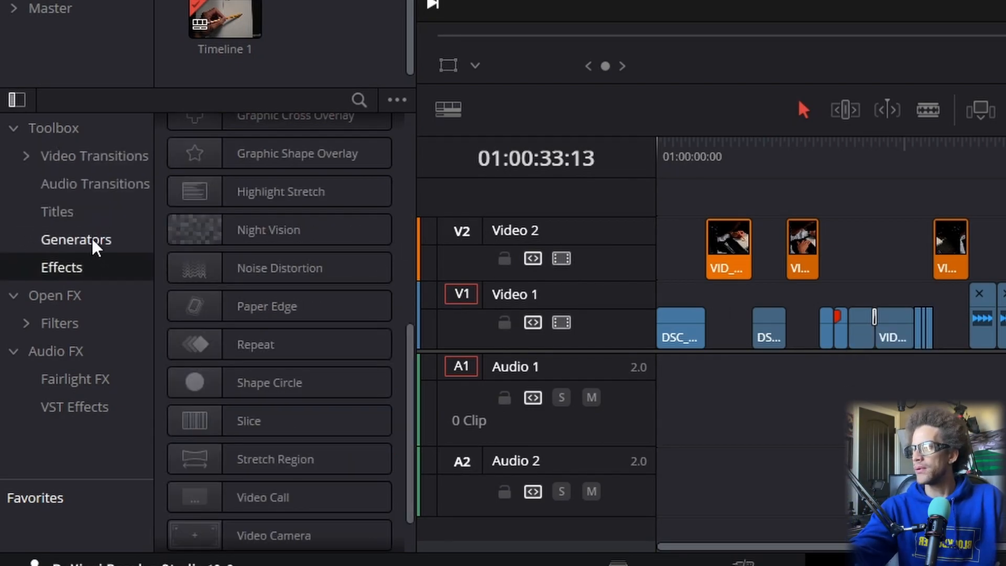
pyautogui.scroll(8, 250, 286)
pyautogui.scroll(-5, 251, 286)
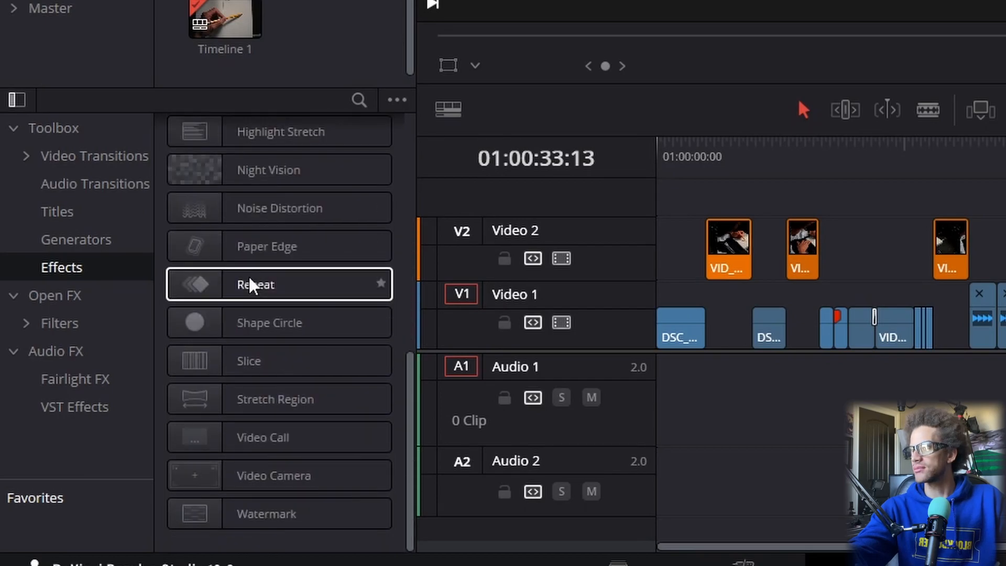
pyautogui.scroll(7, 275, 404)
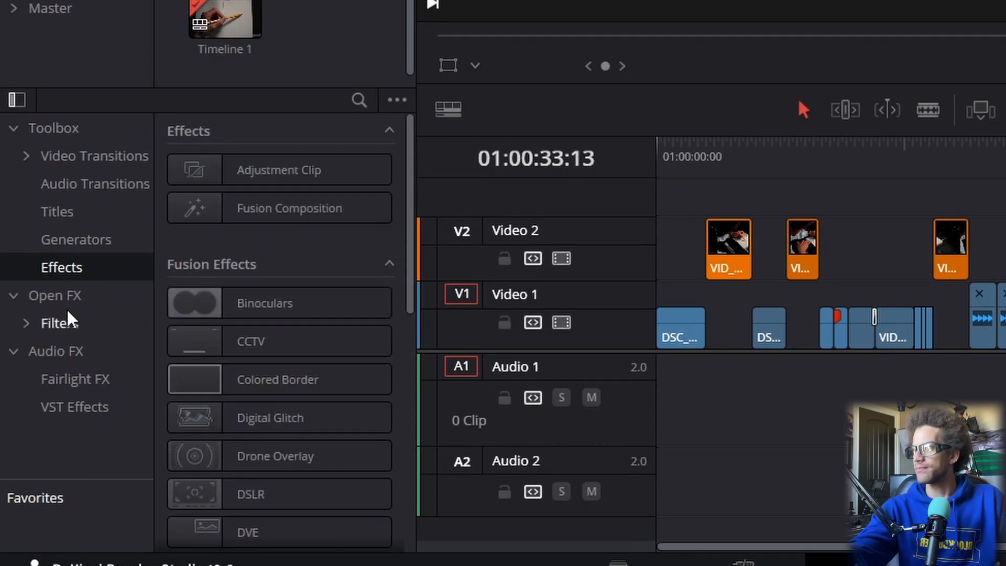
pyautogui.click(77, 300)
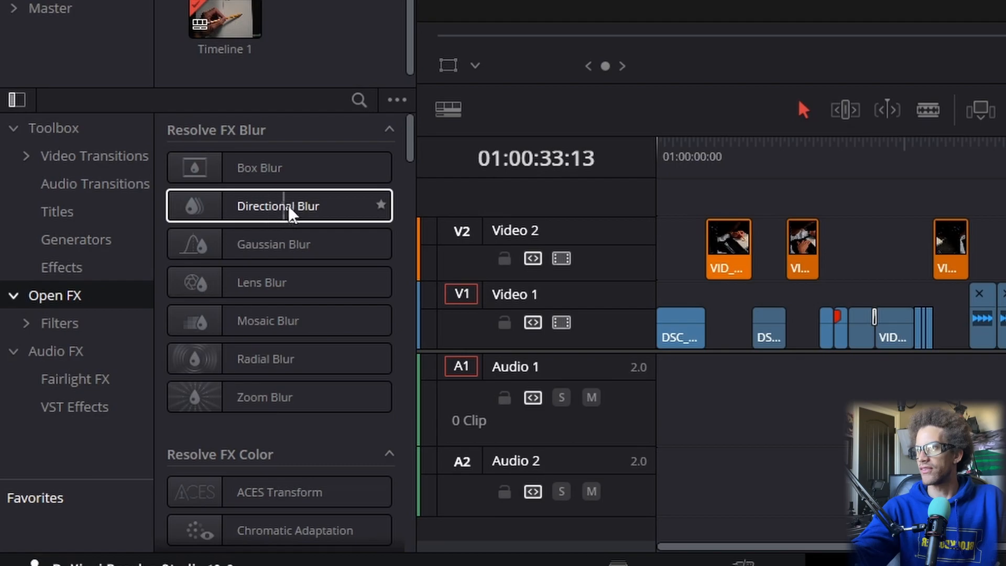
pyautogui.scroll(-5, 281, 251)
pyautogui.scroll(-5, 281, 260)
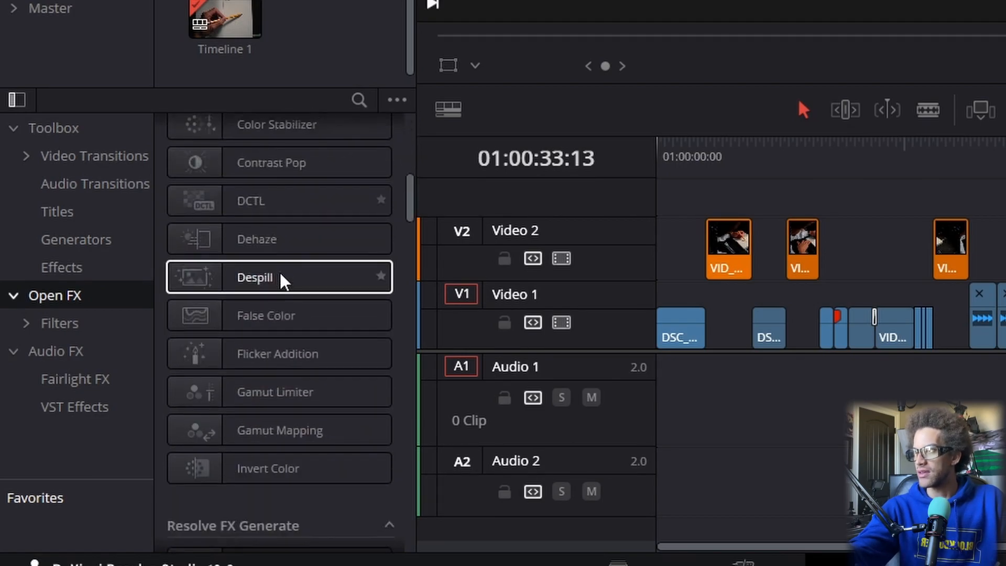
pyautogui.scroll(-19, 270, 296)
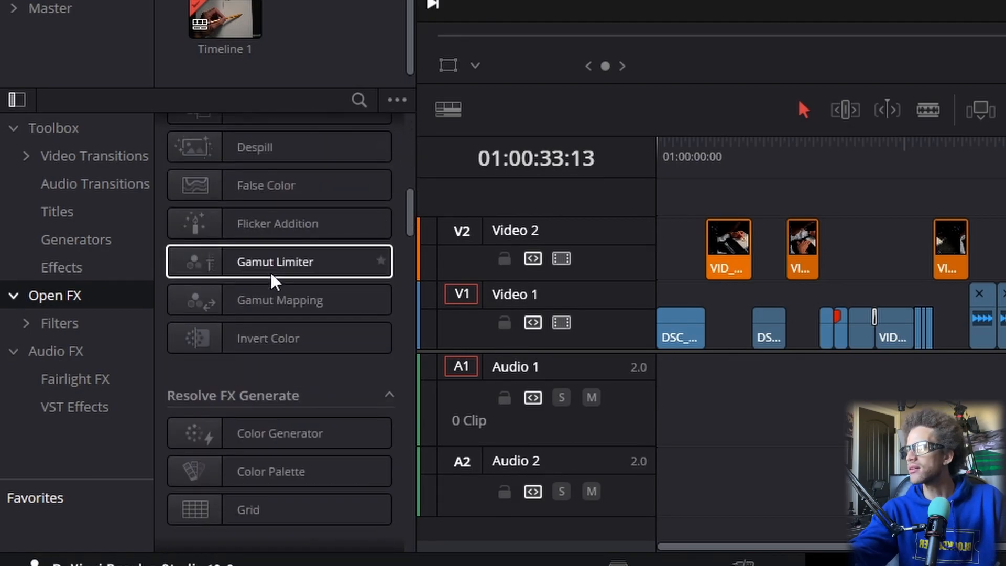
pyautogui.scroll(-12, 270, 275)
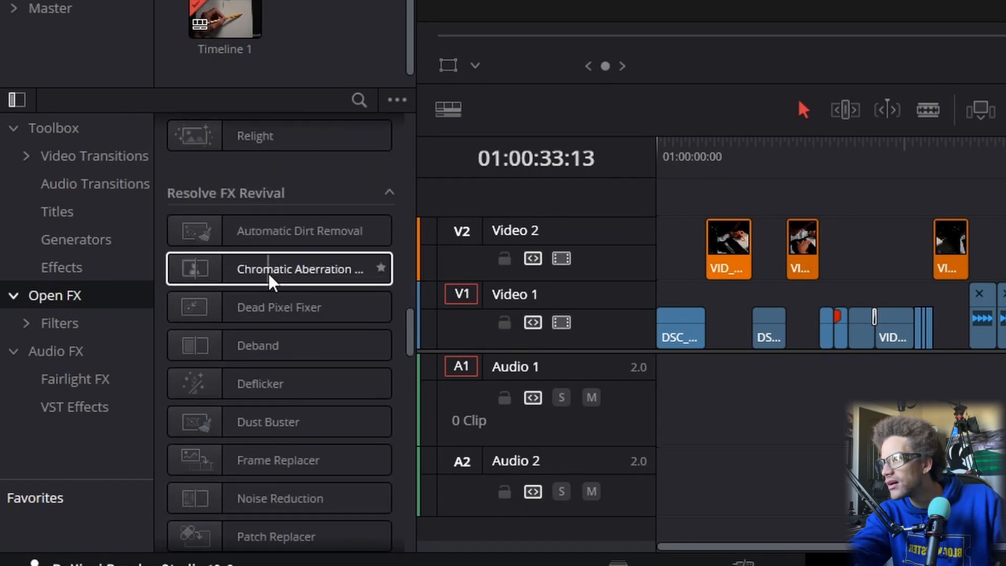
pyautogui.scroll(-12, 270, 282)
pyautogui.scroll(-2, 269, 285)
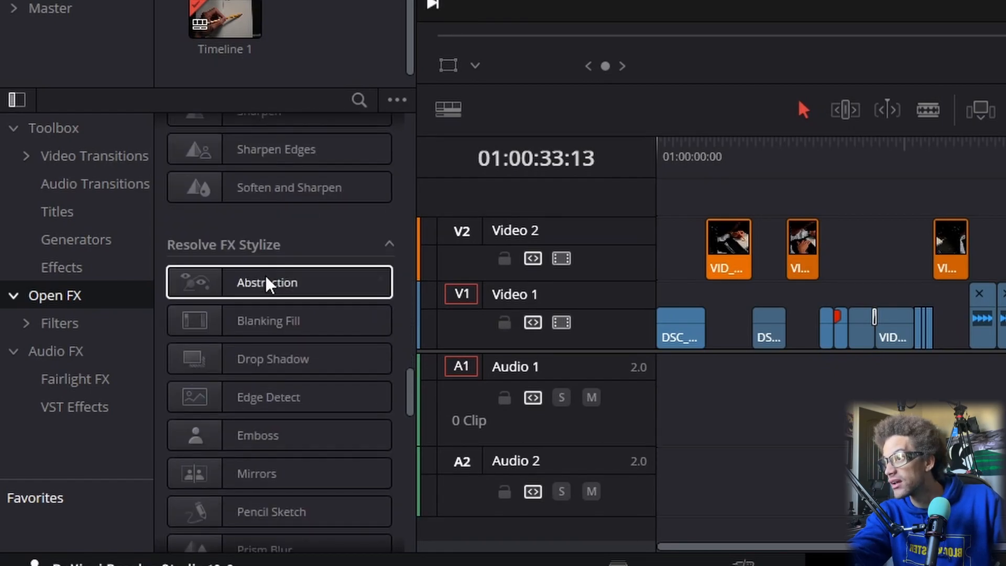
pyautogui.scroll(-2, 268, 283)
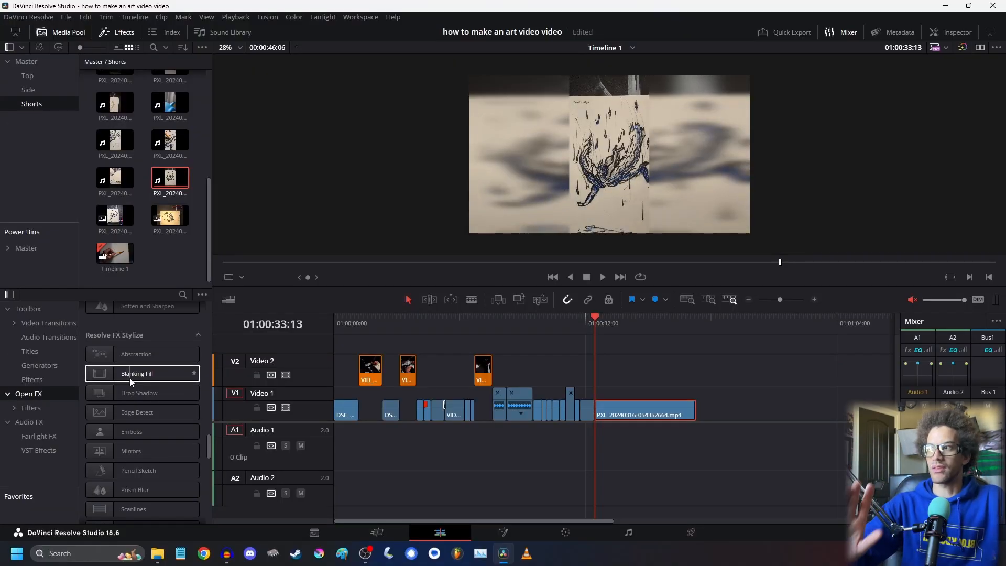
pyautogui.moveTo(131, 382); pyautogui.dragTo(646, 419)
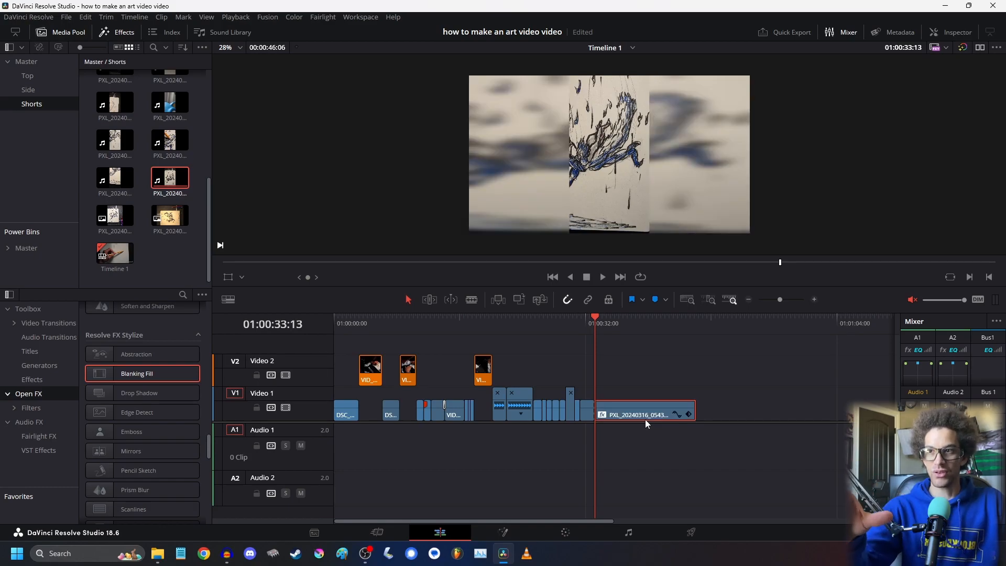
# - Play back the end of the drawing highlights, the enlarged section and the clip with Blanking Fill to compare their framing
pyautogui.click(580, 321)
pyautogui.click(565, 331)
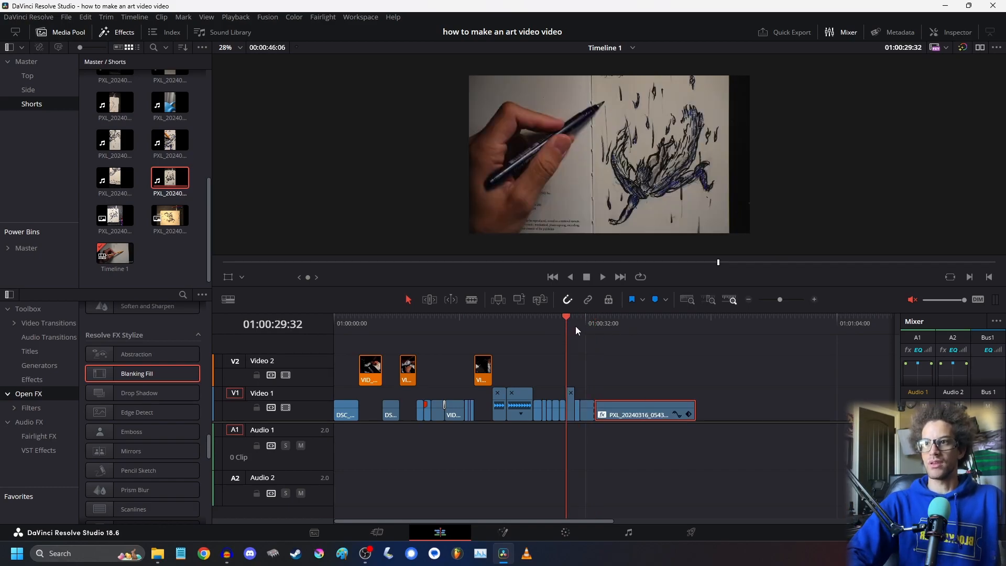
pyautogui.press('space')
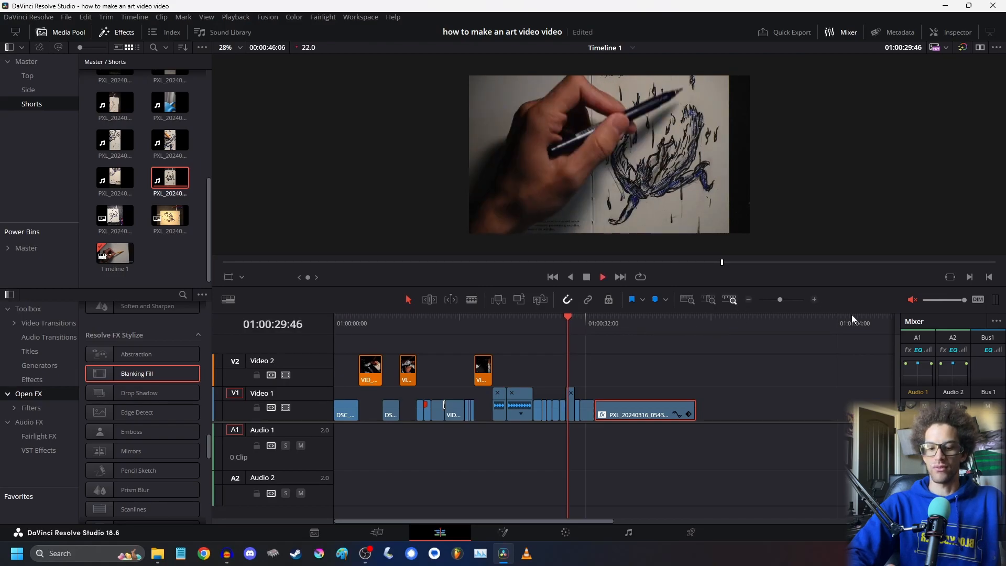
pyautogui.click(815, 299)
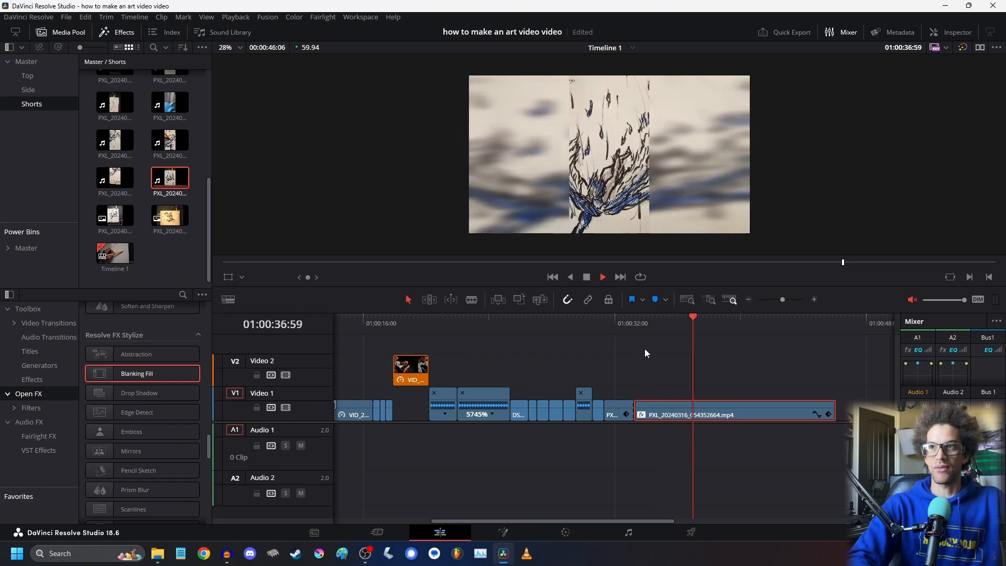
pyautogui.click(631, 321)
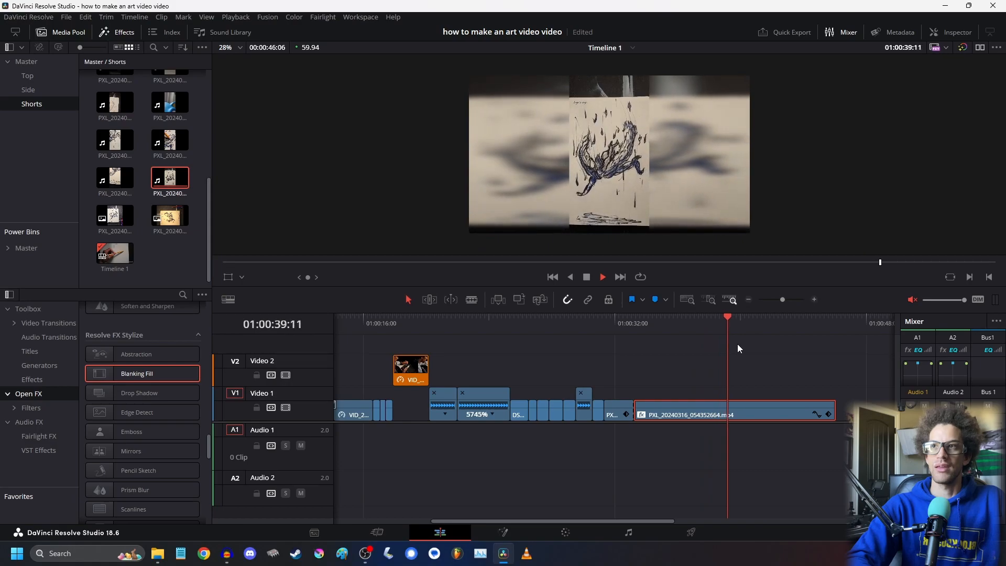
pyautogui.moveTo(672, 322); pyautogui.dragTo(623, 332)
pyautogui.press('space')
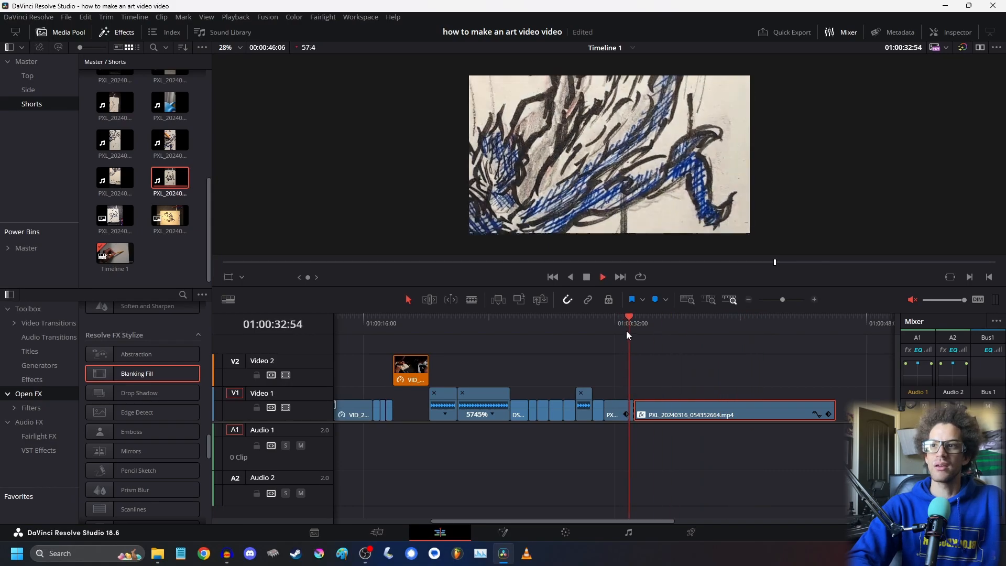
pyautogui.click(605, 326)
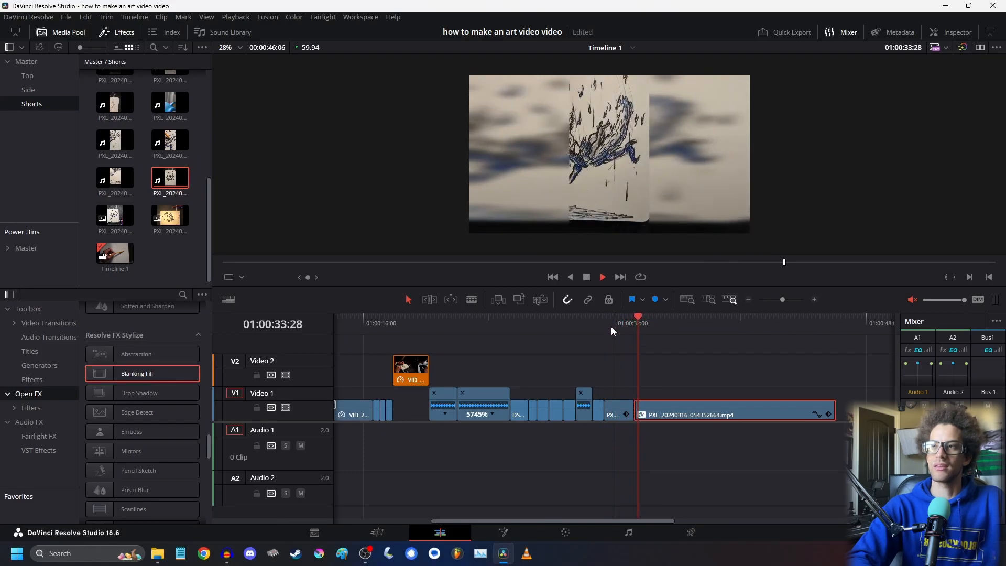
# - Split the Blanking Fill clip at 01:00:35:39 and ripple-delete its first part together with the enlarged section before it
pyautogui.moveTo(705, 325); pyautogui.dragTo(660, 332)
pyautogui.press('space')
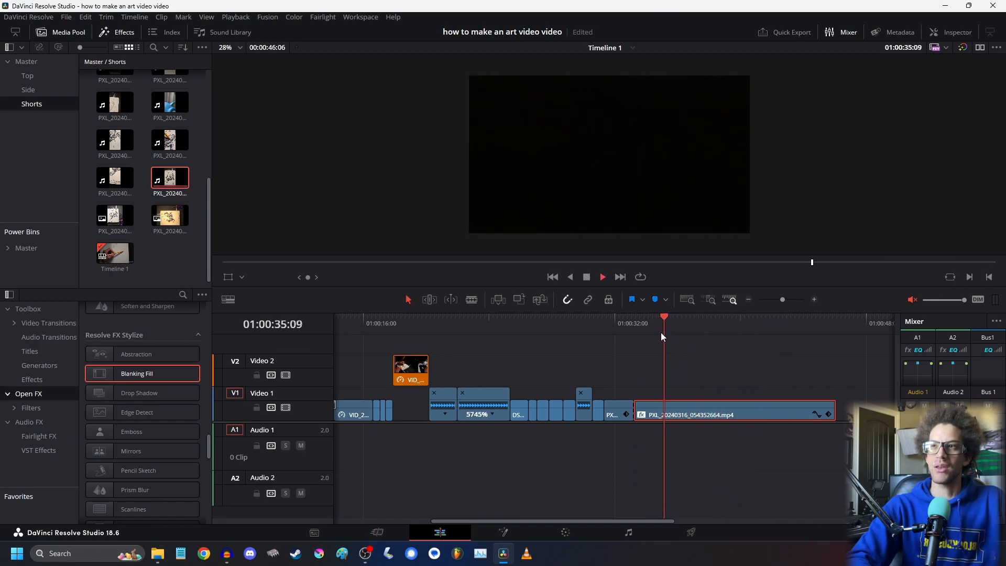
pyautogui.press('space')
pyautogui.hotkey('ctrl', 'b')
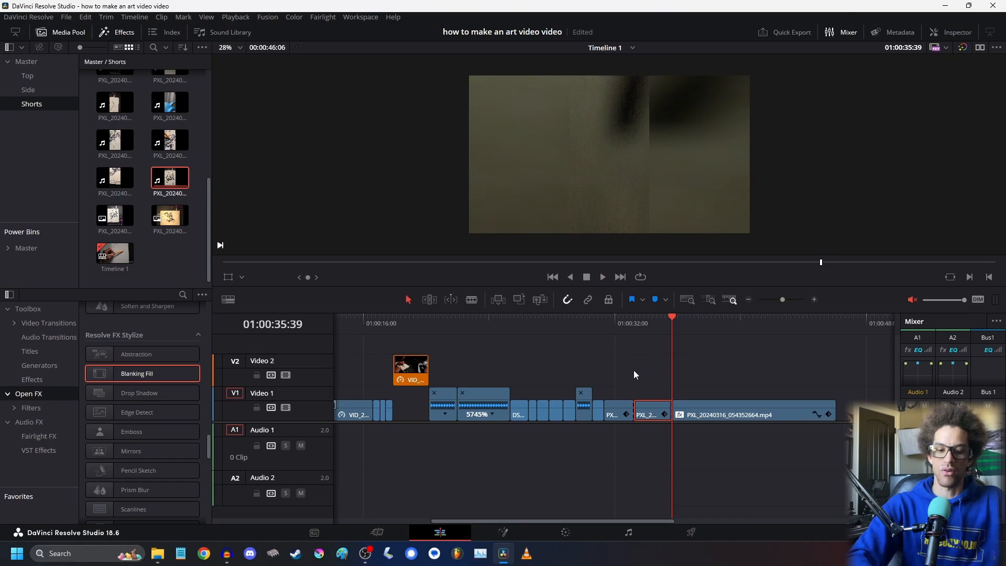
pyautogui.moveTo(627, 375); pyautogui.dragTo(646, 436)
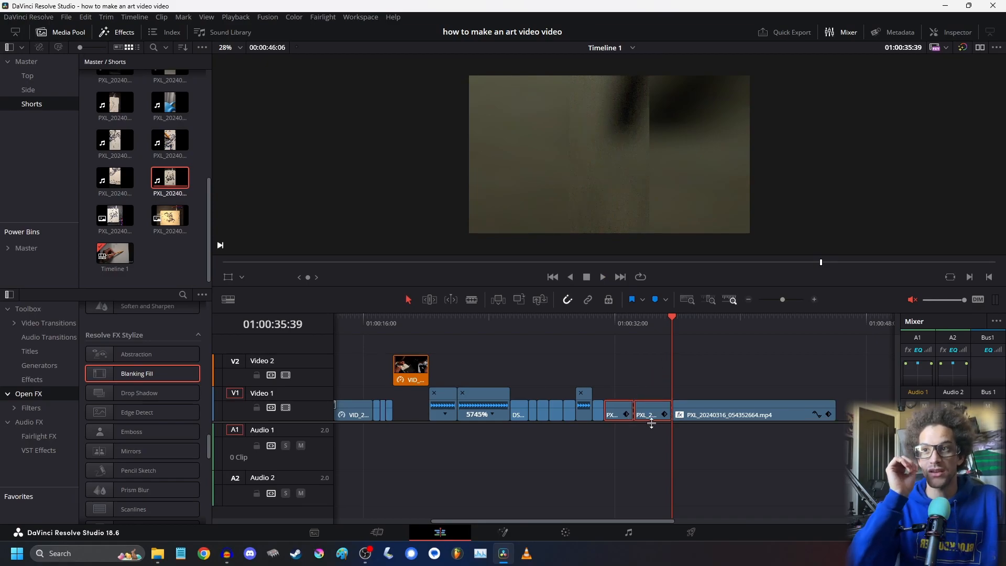
pyautogui.press('Delete')
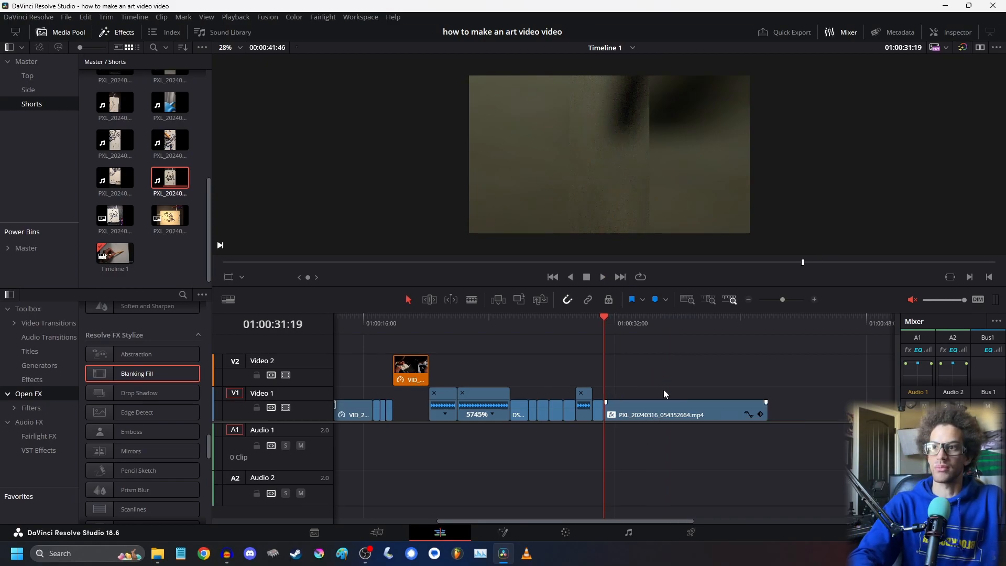
# - Play back the new cut from the drawing highlights into the shortened Blanking Fill clip
pyautogui.click(576, 321)
pyautogui.press('space')
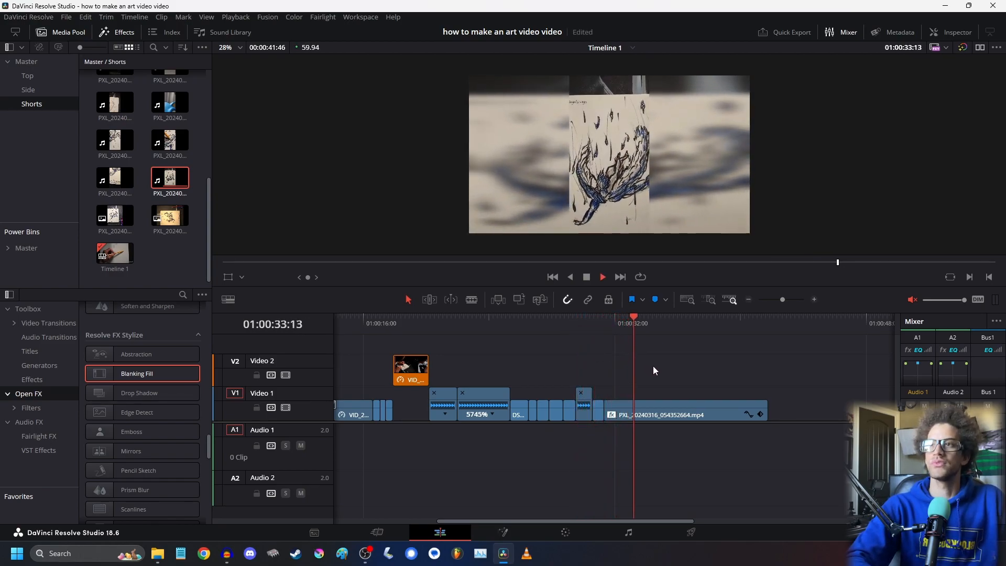
pyautogui.press('space')
# - Set the left, right, top and bottom source crop of the clip's Blanking Fill effect to -0.100, keeping its zoom at 1.000
pyautogui.click(946, 24)
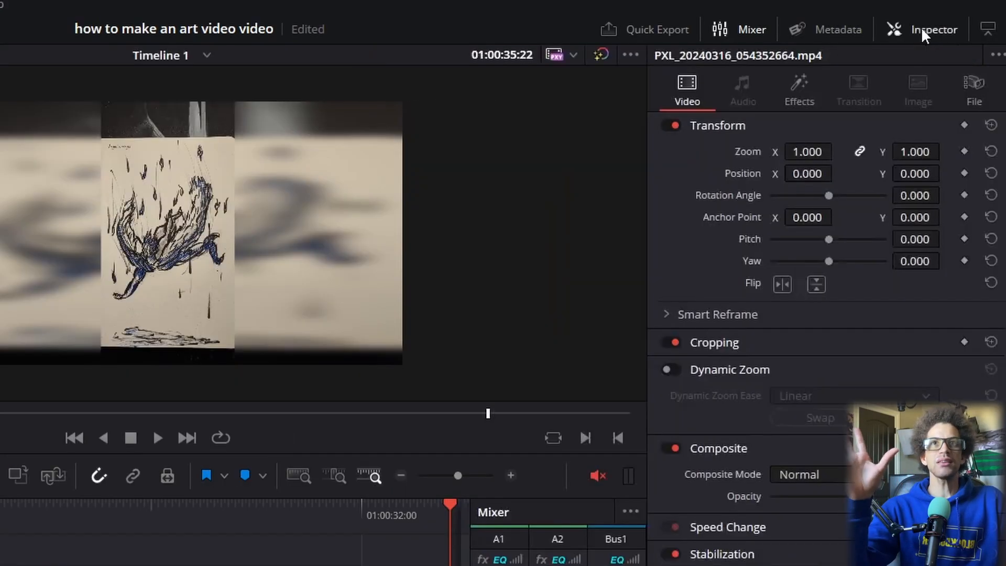
pyautogui.click(801, 87)
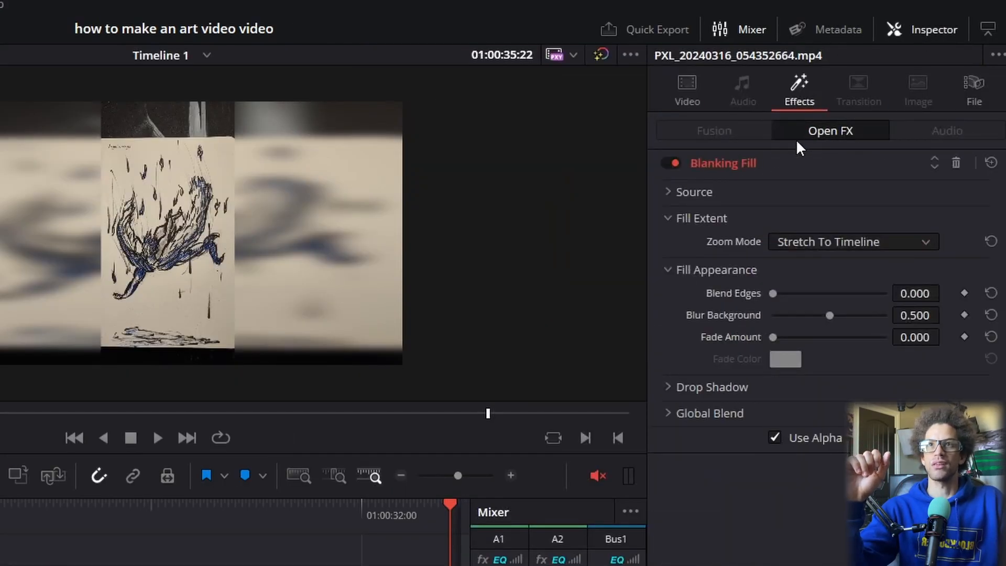
pyautogui.click(764, 191)
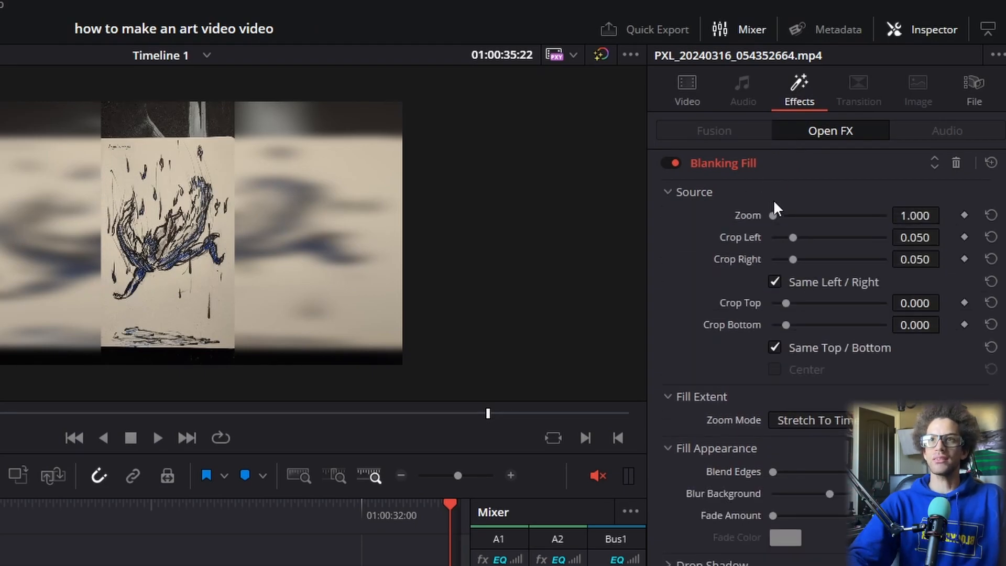
pyautogui.moveTo(773, 216); pyautogui.dragTo(822, 217)
pyautogui.doubleClick(758, 215)
pyautogui.moveTo(786, 242); pyautogui.dragTo(763, 263)
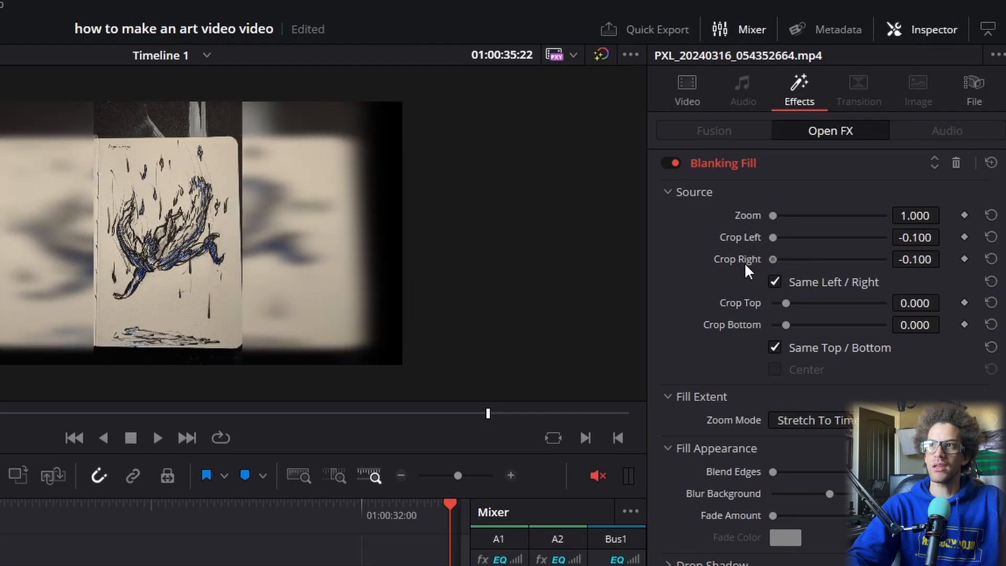
pyautogui.moveTo(781, 299)
pyautogui.mouseDown()
pyautogui.moveTo(828, 309)
pyautogui.moveTo(770, 314)
pyautogui.mouseUp()
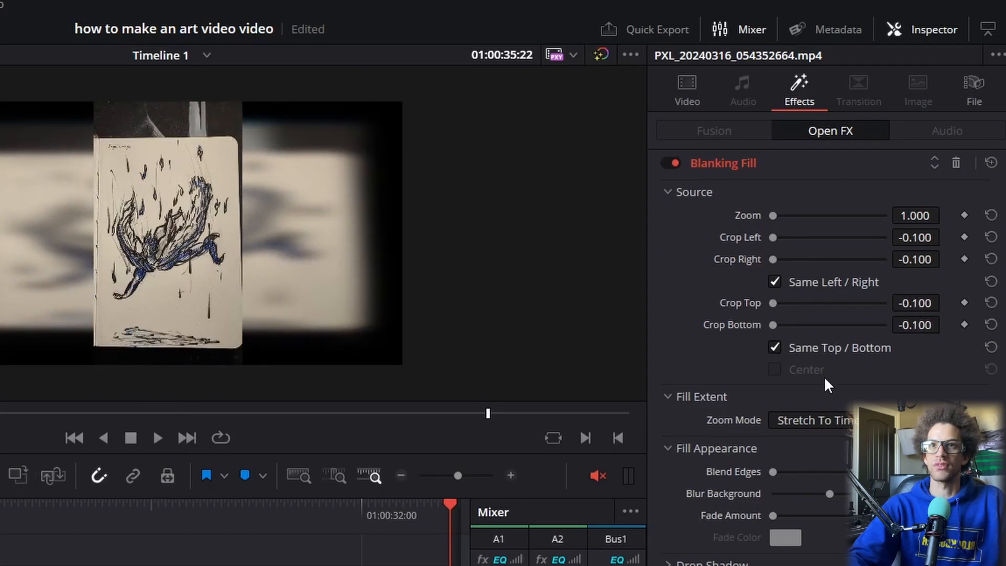
# - Change the Blanking Fill zoom mode to Zoom To Timeline
pyautogui.click(841, 427)
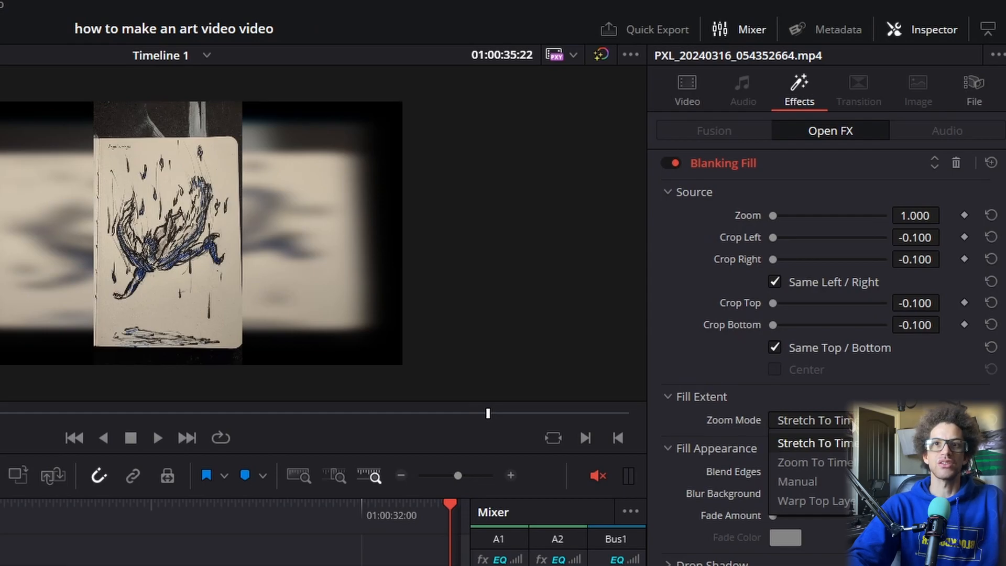
pyautogui.click(851, 462)
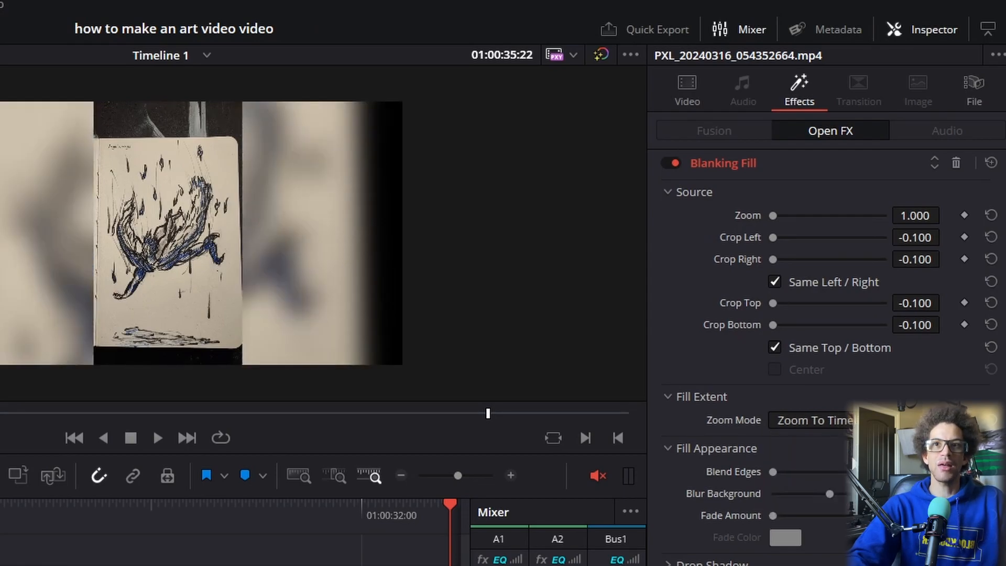
pyautogui.click(843, 422)
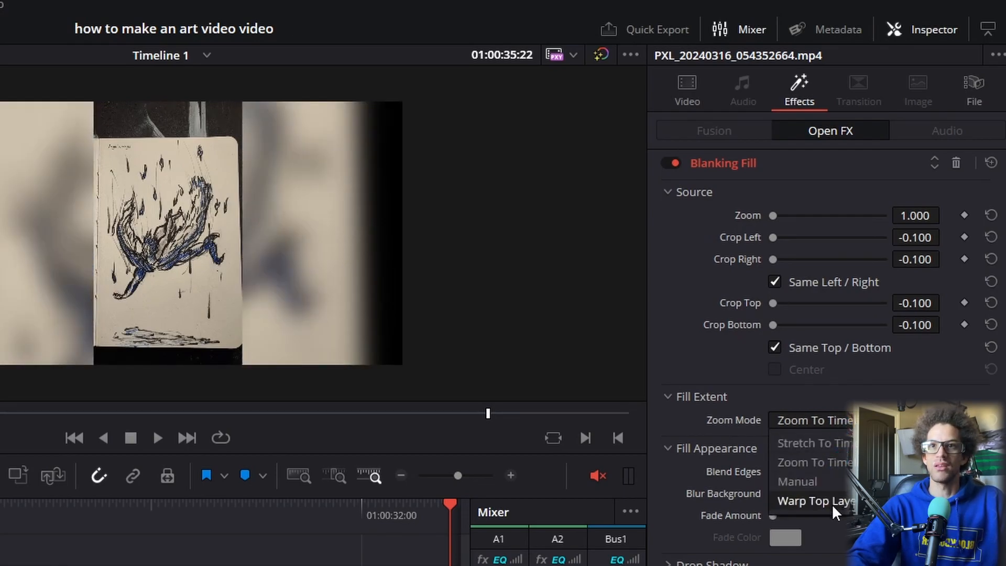
pyautogui.click(840, 423)
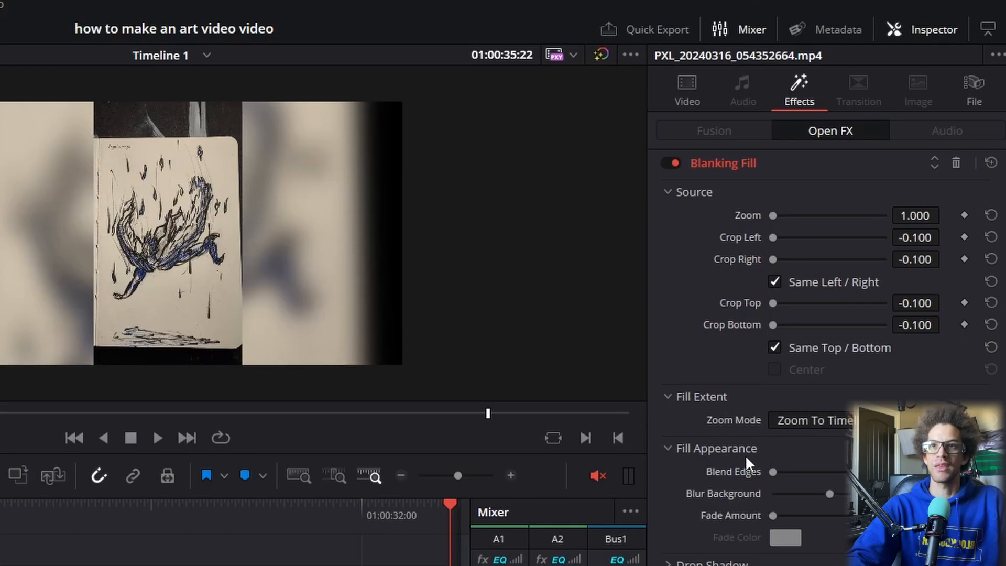
# - Try stronger edge blending and a weaker background blur in the Blanking Fill appearance, and restore both settings
pyautogui.moveTo(772, 472); pyautogui.dragTo(818, 504)
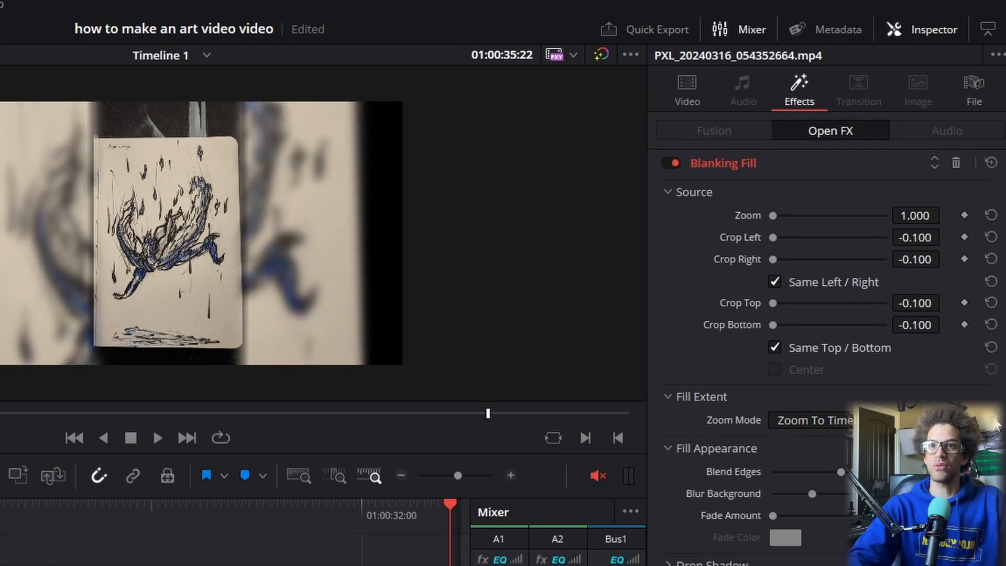
pyautogui.moveTo(841, 471); pyautogui.dragTo(829, 493)
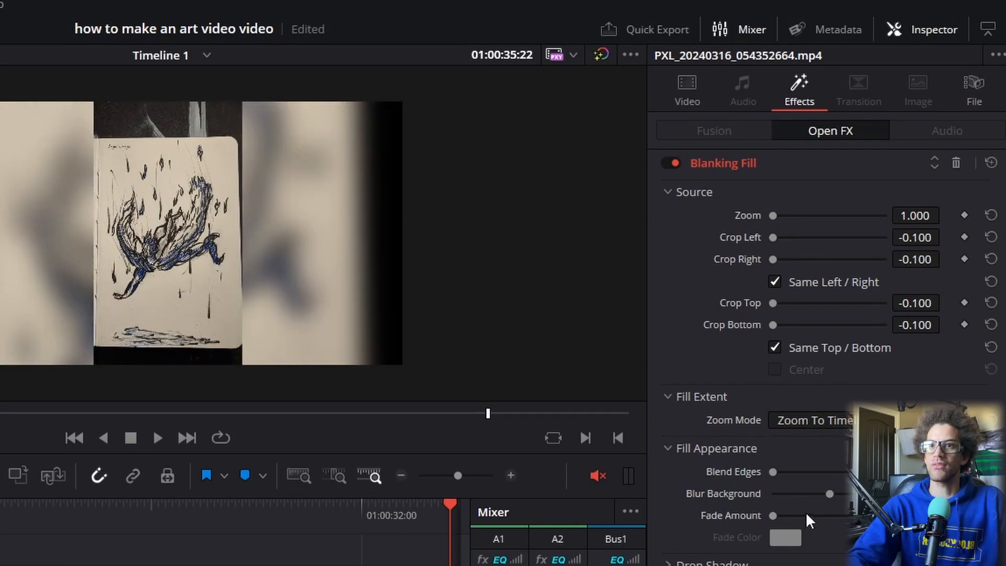
# - Increase the Blanking Fill edge blending strongly, add a slight background fade and set the fade color to light blue, hue 203
pyautogui.moveTo(780, 471); pyautogui.dragTo(883, 477)
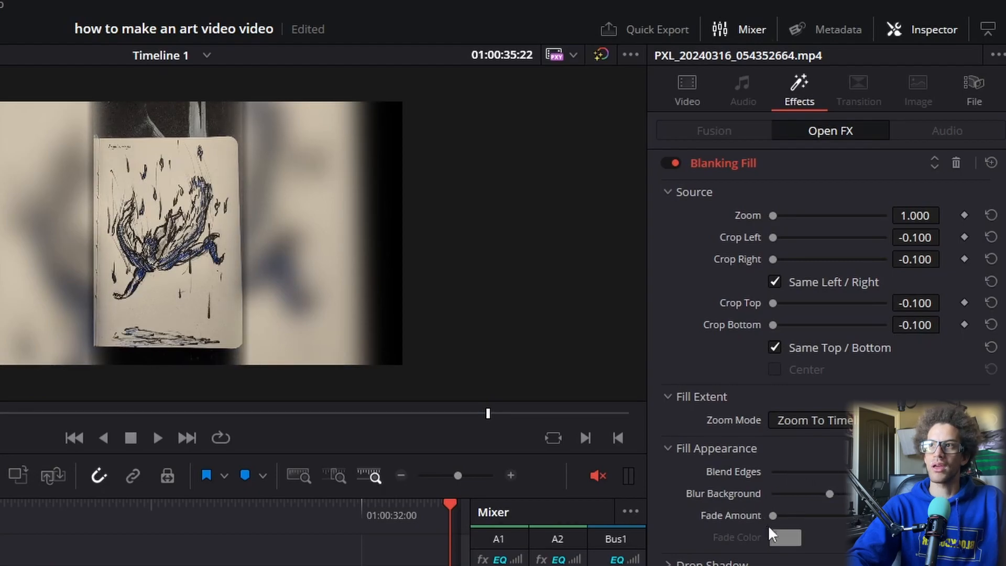
pyautogui.moveTo(765, 516); pyautogui.dragTo(787, 516)
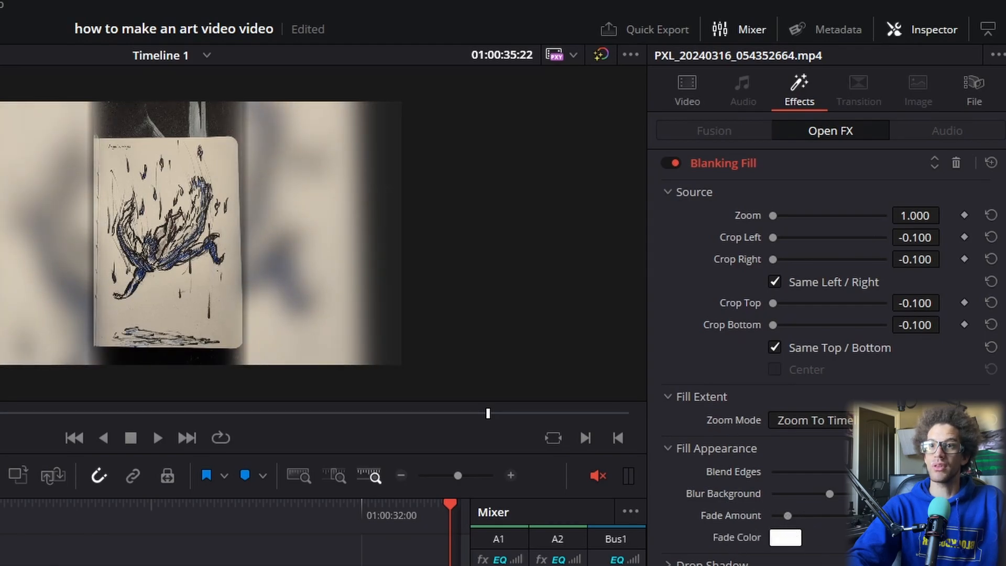
pyautogui.click(787, 538)
pyautogui.moveTo(306, 252); pyautogui.dragTo(858, 316)
pyautogui.moveTo(759, 426); pyautogui.dragTo(772, 386)
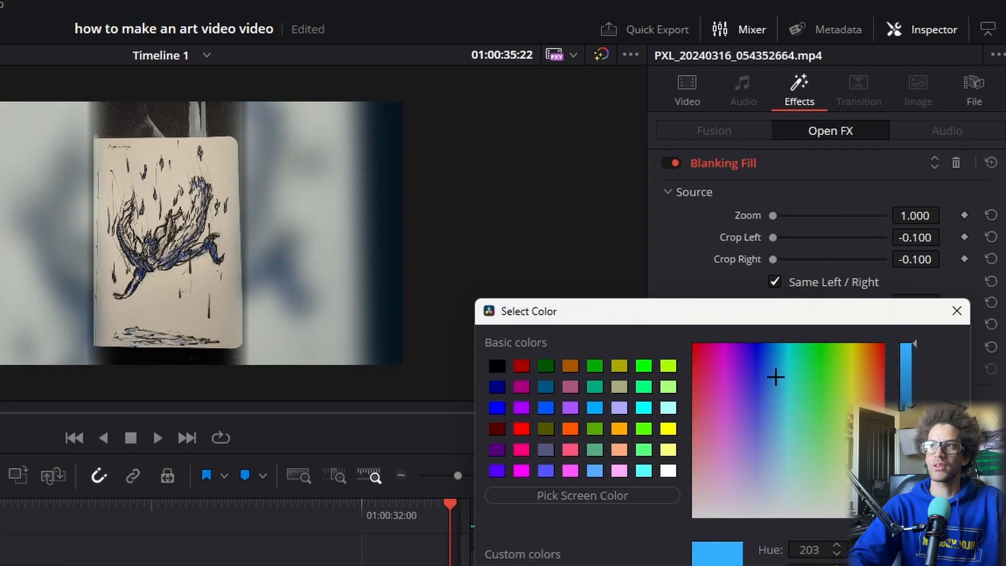
pyautogui.press('Return')
pyautogui.click(925, 29)
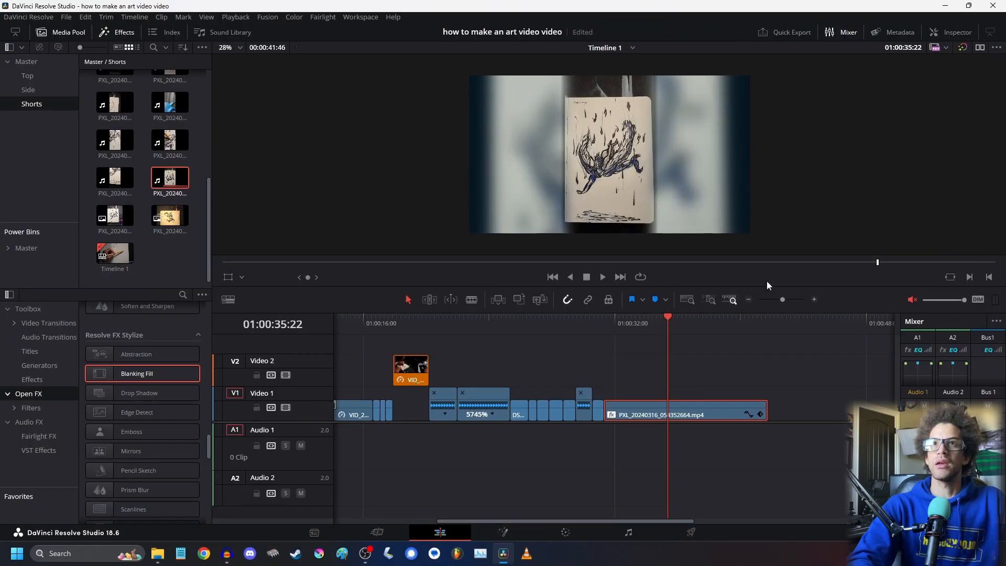
# - Play back the Blanking Fill clip and split it at 01:00:35:56, where the full drawing is shown
pyautogui.click(588, 334)
pyautogui.press('space')
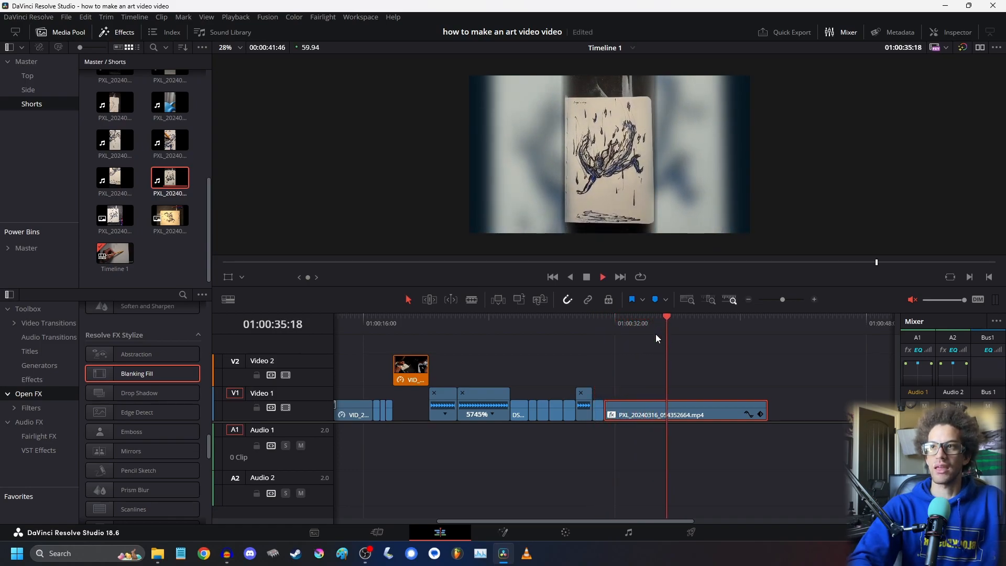
pyautogui.press('space')
pyautogui.hotkey('ctrl', 'b')
# - Show the retime controls on the second part of the split clip and add a freeze frame at its start
pyautogui.click(718, 417)
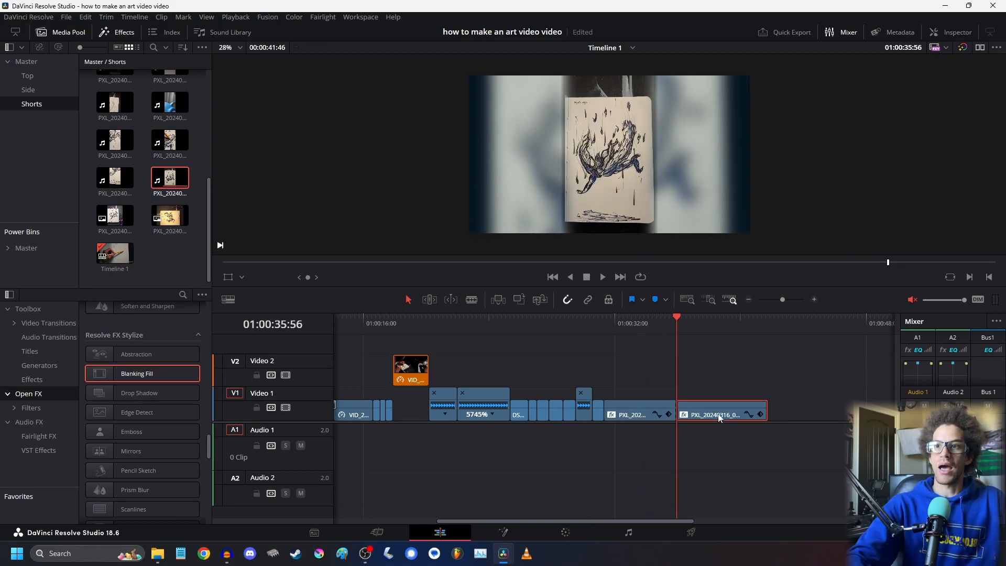
pyautogui.rightClick(719, 417)
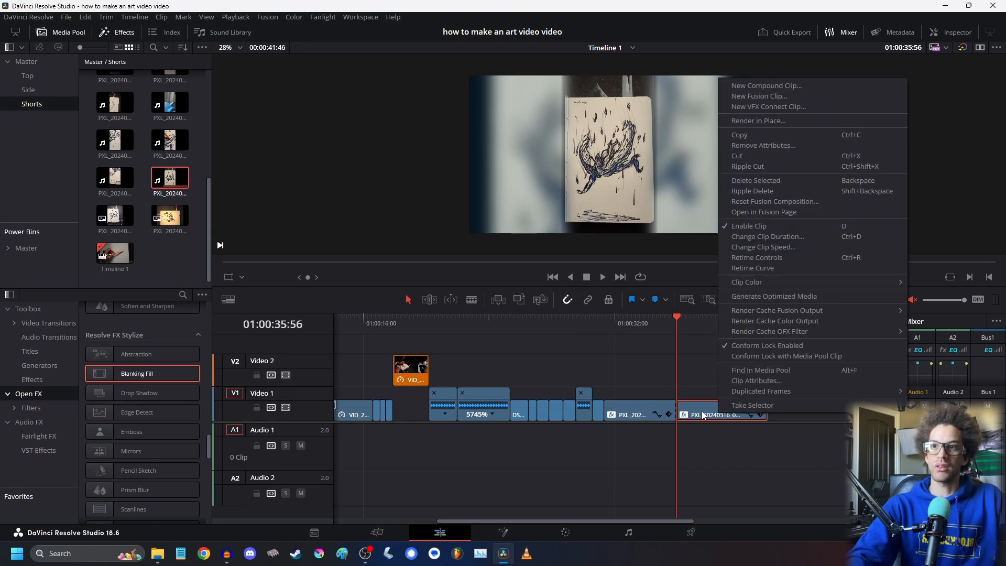
pyautogui.press('Escape')
pyautogui.hotkey('ctrl', 'r')
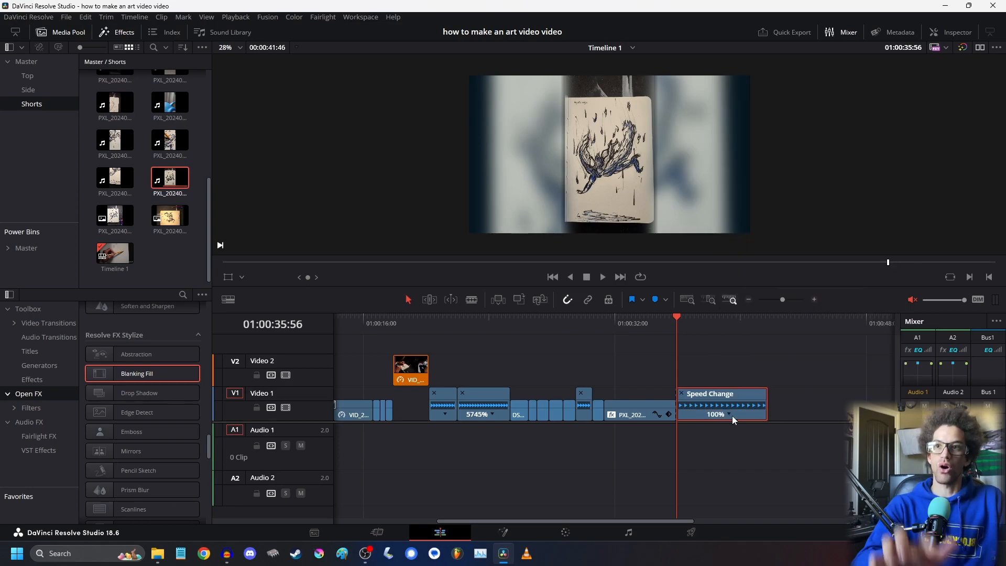
pyautogui.click(729, 414)
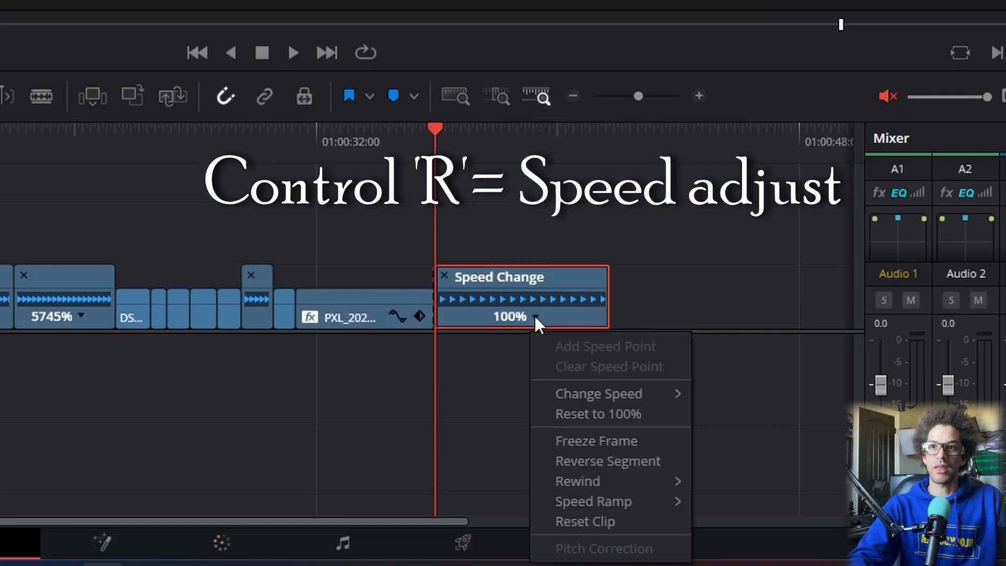
pyautogui.click(614, 442)
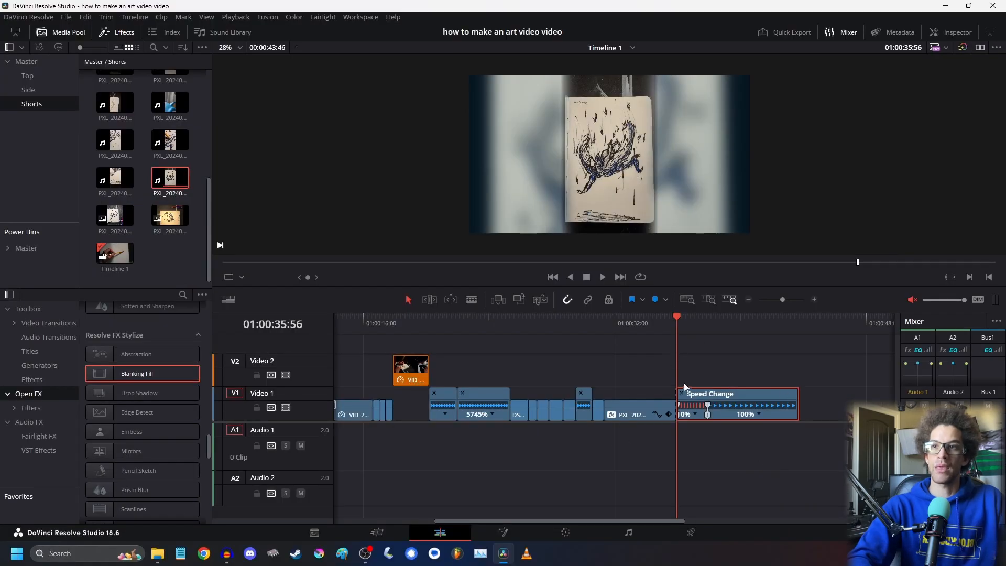
# - Play back the cut into the freeze frame and the motion that follows it
pyautogui.click(641, 326)
pyautogui.press('space')
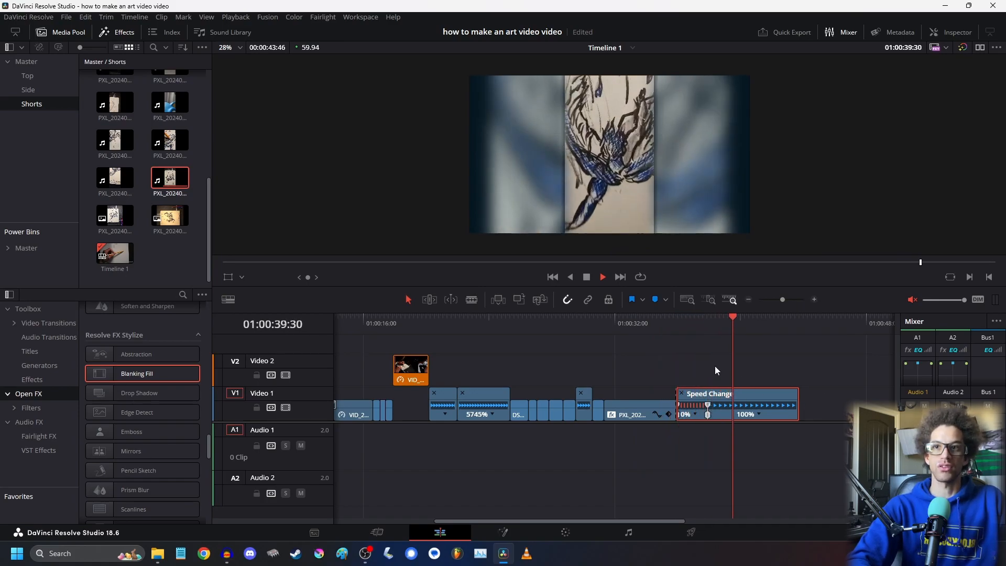
pyautogui.click(672, 322)
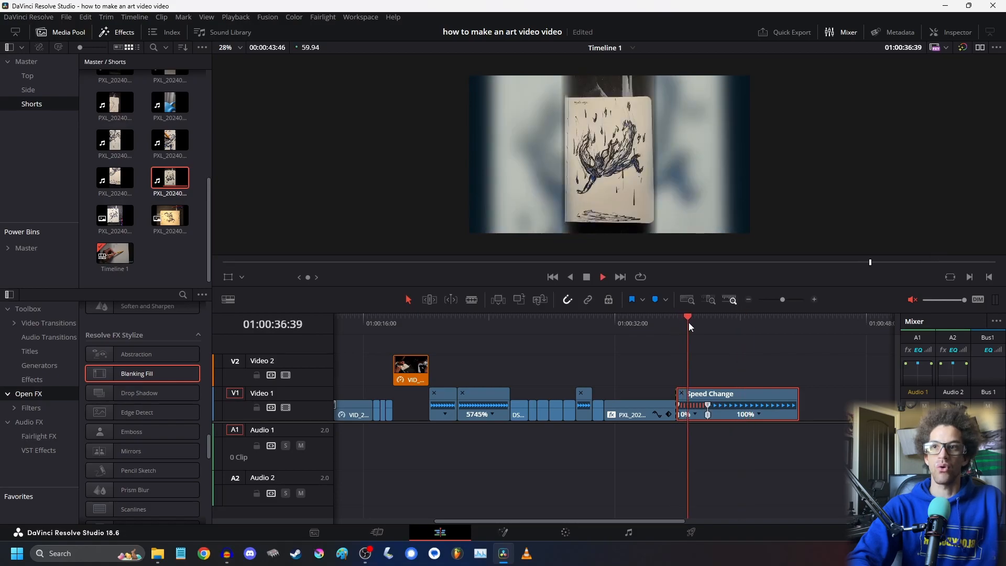
pyautogui.press('space')
# - Split the clip at the end of the freeze frame, 01:00:37:54, and delete the moving remainder
pyautogui.click(705, 321)
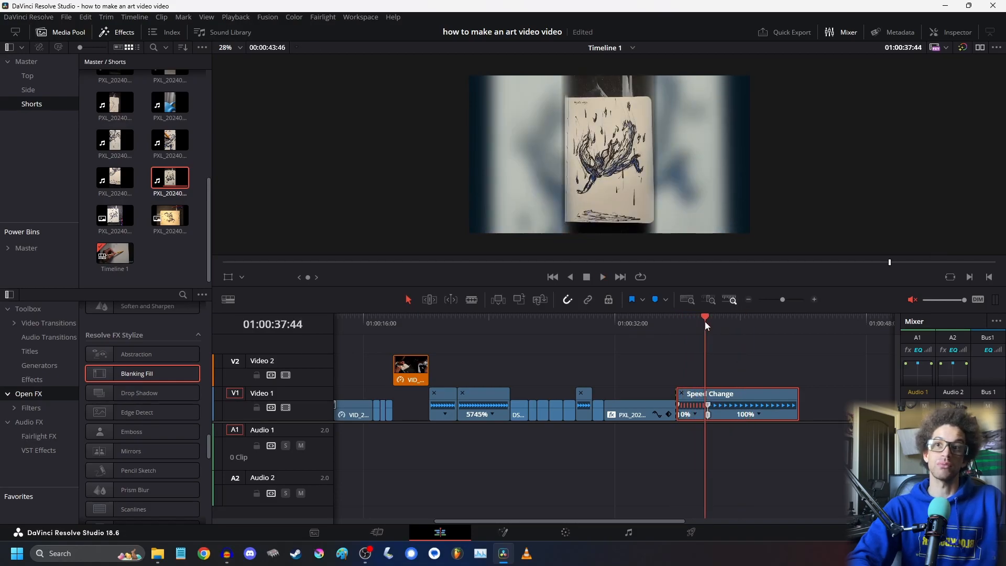
pyautogui.click(707, 322)
pyautogui.hotkey('ctrl', 'b')
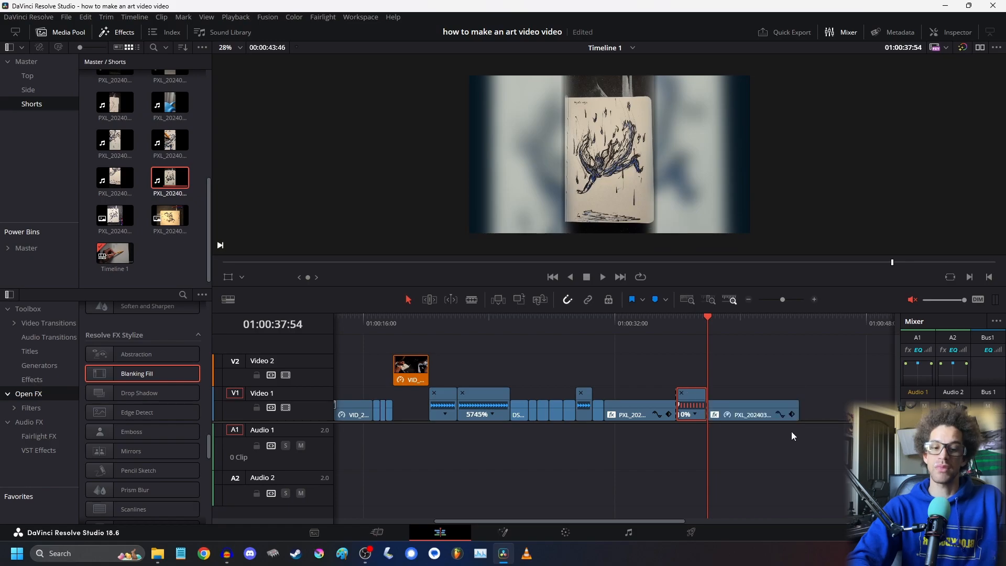
pyautogui.press('Delete')
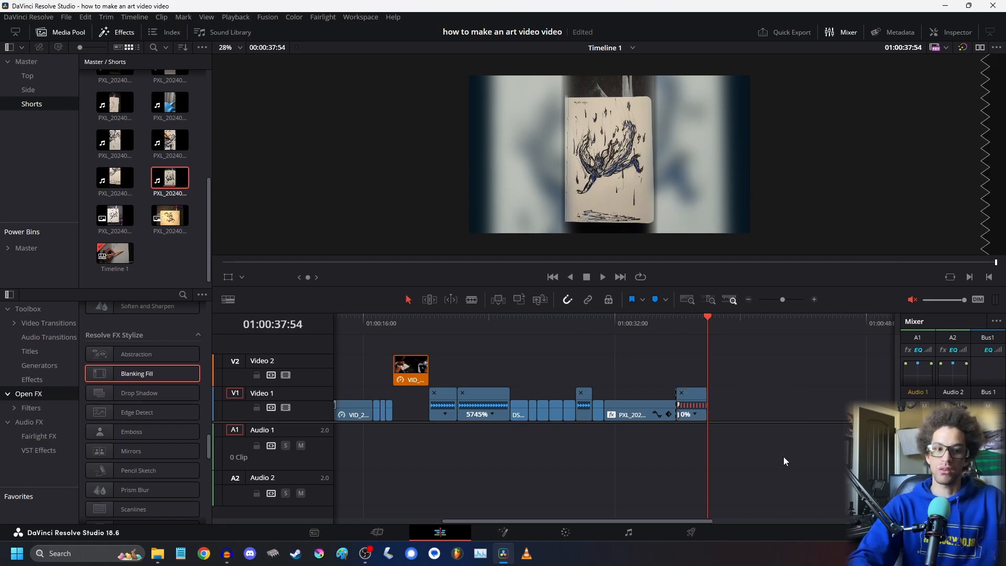
# - Hide the freeze-frame clip's retime controls and try to lengthen the clip at its end
pyautogui.click(680, 390)
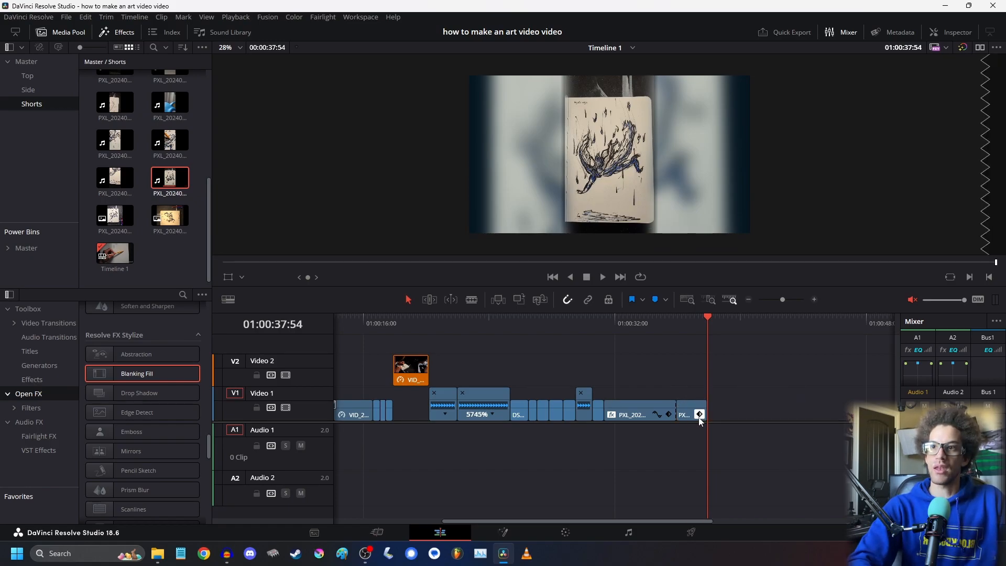
pyautogui.moveTo(678, 326)
pyautogui.mouseDown()
pyautogui.moveTo(703, 333)
pyautogui.moveTo(679, 342)
pyautogui.mouseUp()
pyautogui.moveTo(705, 403); pyautogui.dragTo(751, 414)
pyautogui.hotkey('ctrl', 'z')
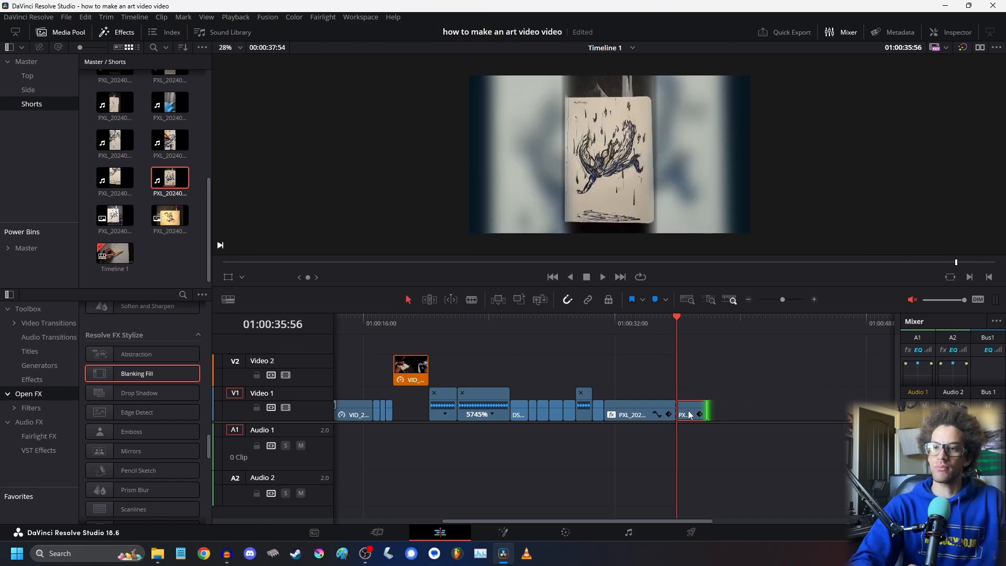
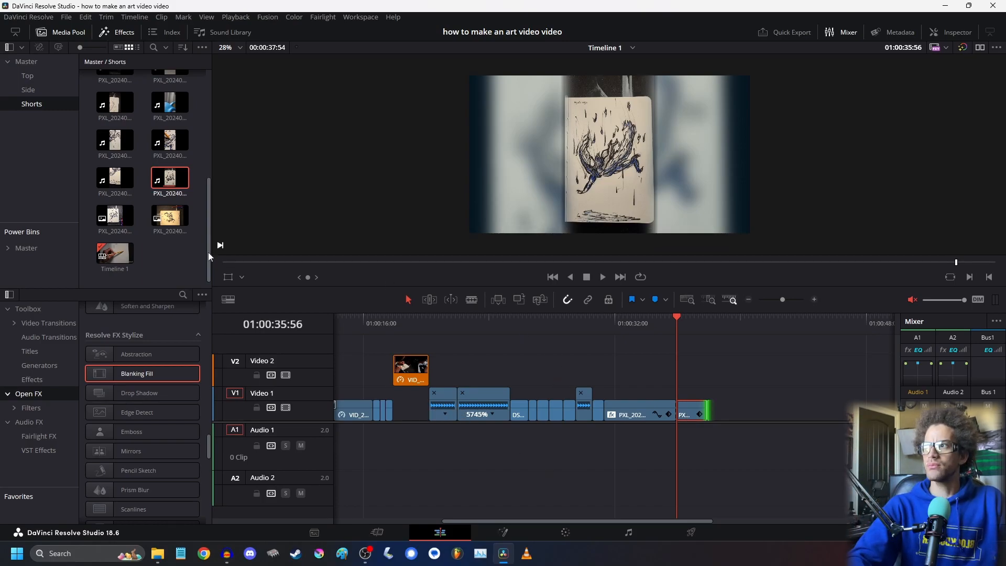
# - Grab a still of the freeze-frame clip at 01:00:37:16 on the Color page
pyautogui.click(115, 215)
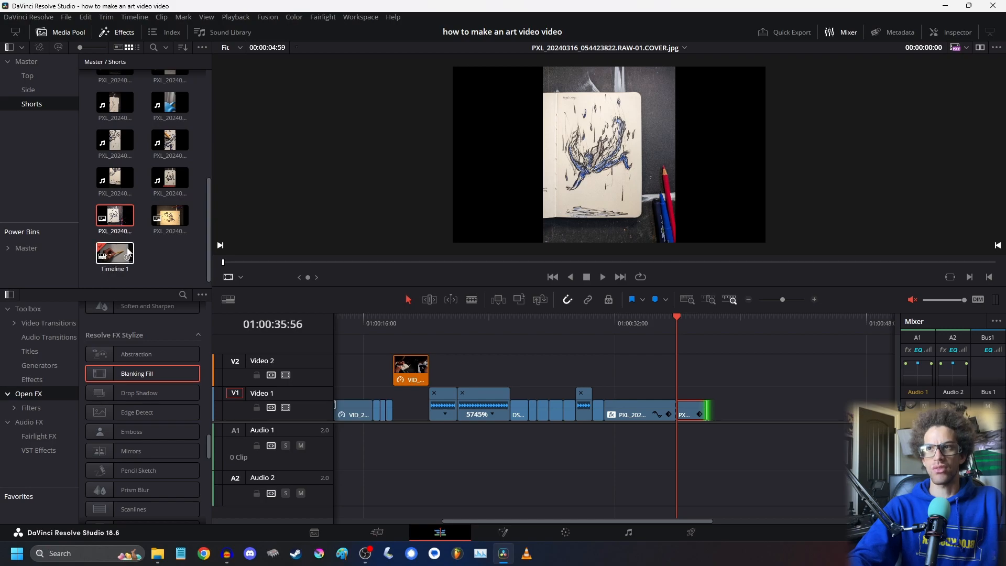
pyautogui.moveTo(676, 328); pyautogui.dragTo(697, 326)
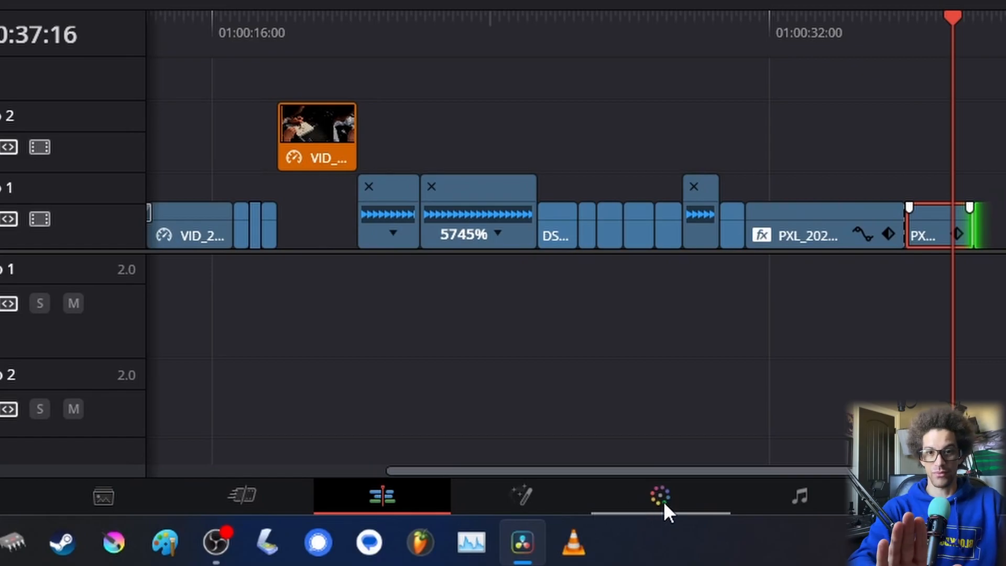
pyautogui.click(660, 497)
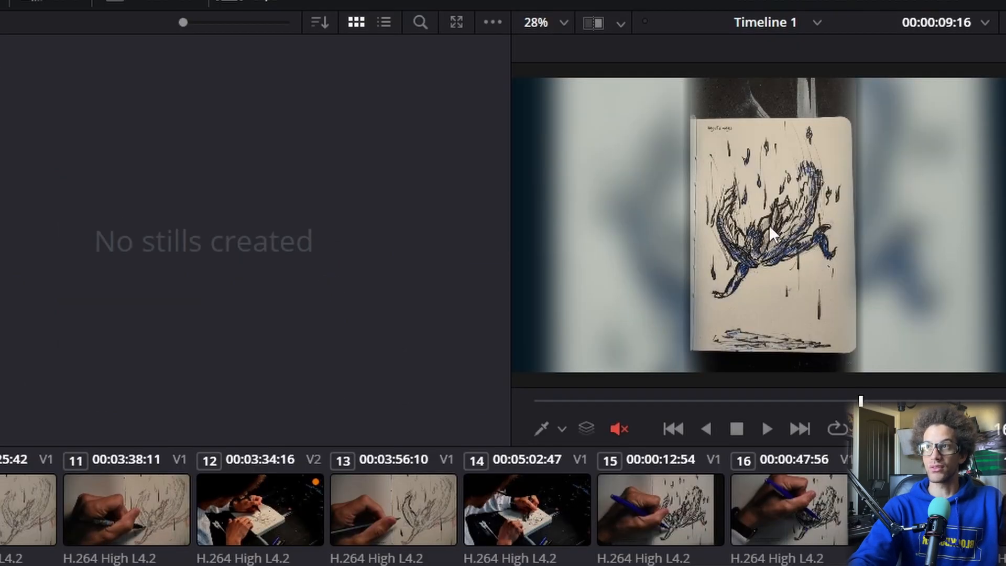
pyautogui.rightClick(769, 227)
pyautogui.click(800, 241)
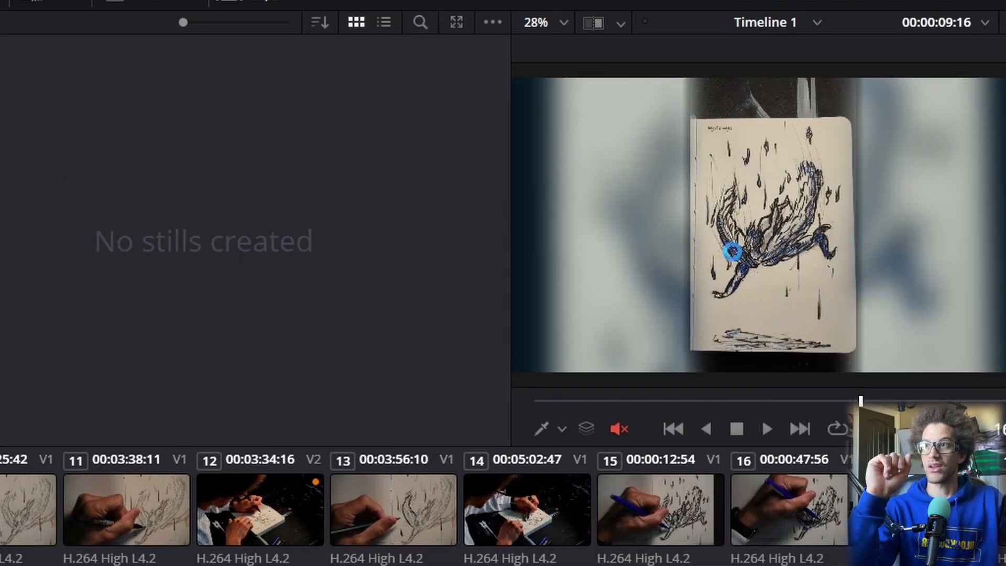
# - Export the grabbed still to the Desktop as a JPEG named angels
pyautogui.rightClick(1, 88)
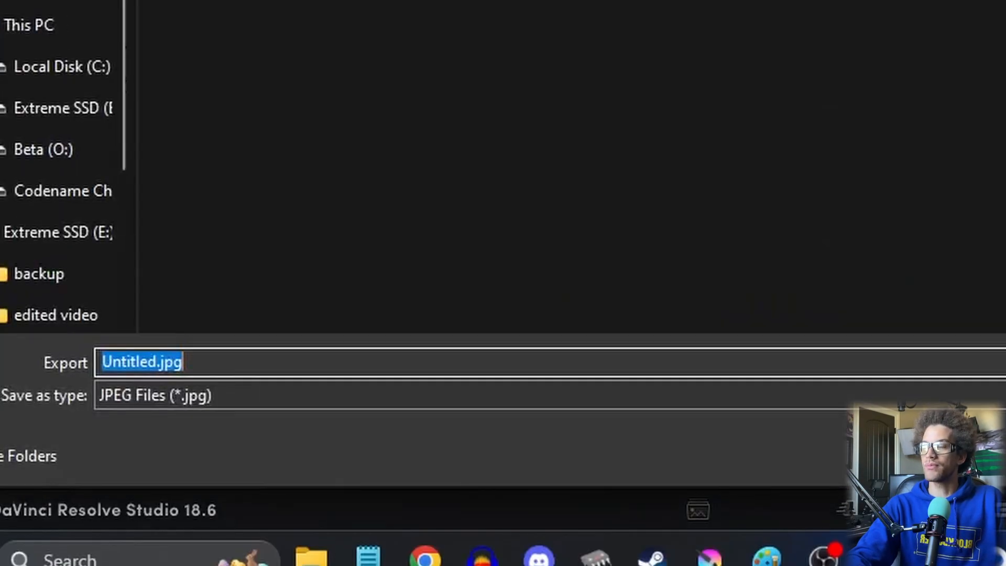
pyautogui.click(295, 155)
pyautogui.doubleClick(134, 362)
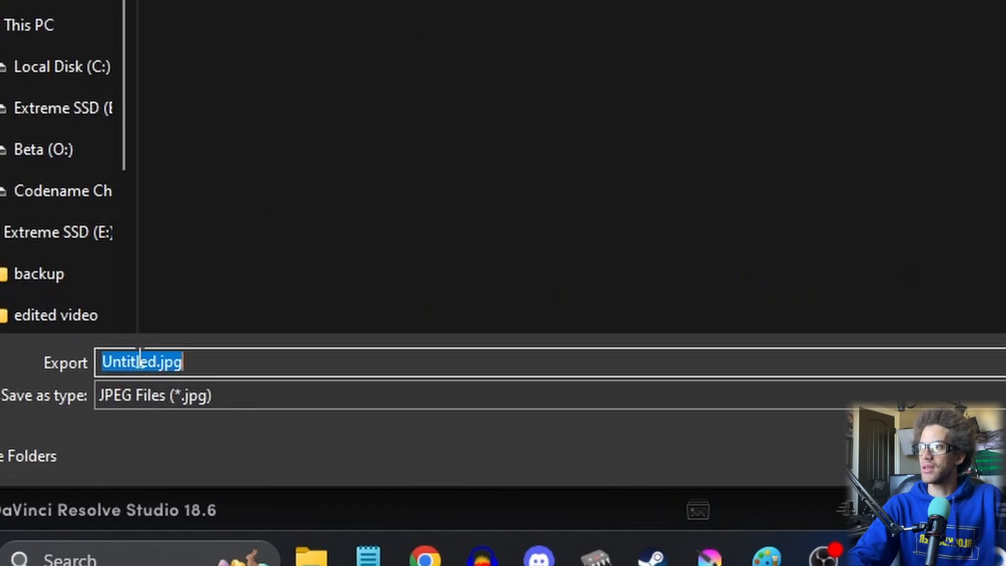
pyautogui.press('BackSpace')
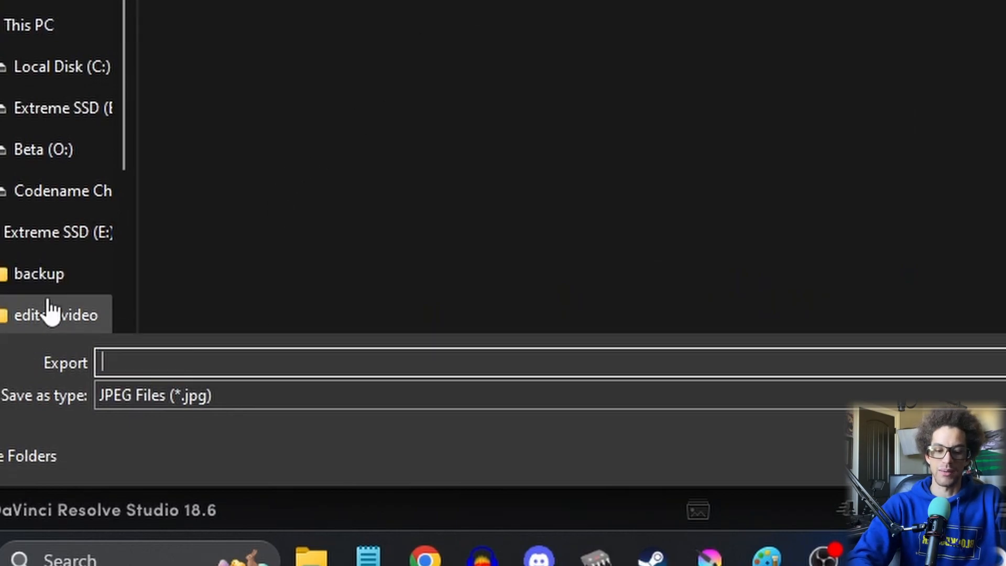
pyautogui.write('angels')
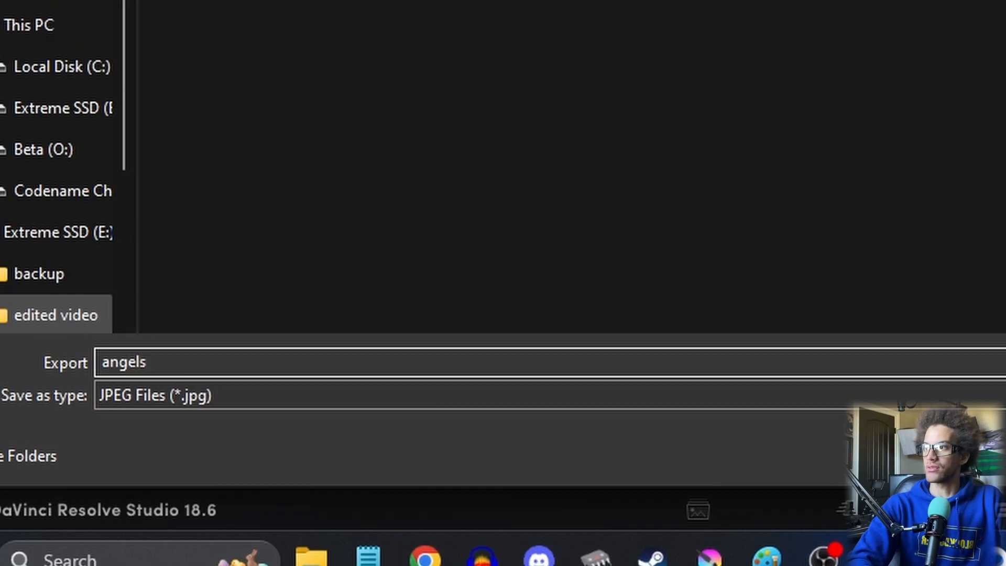
pyautogui.click(426, 394)
pyautogui.click(271, 395)
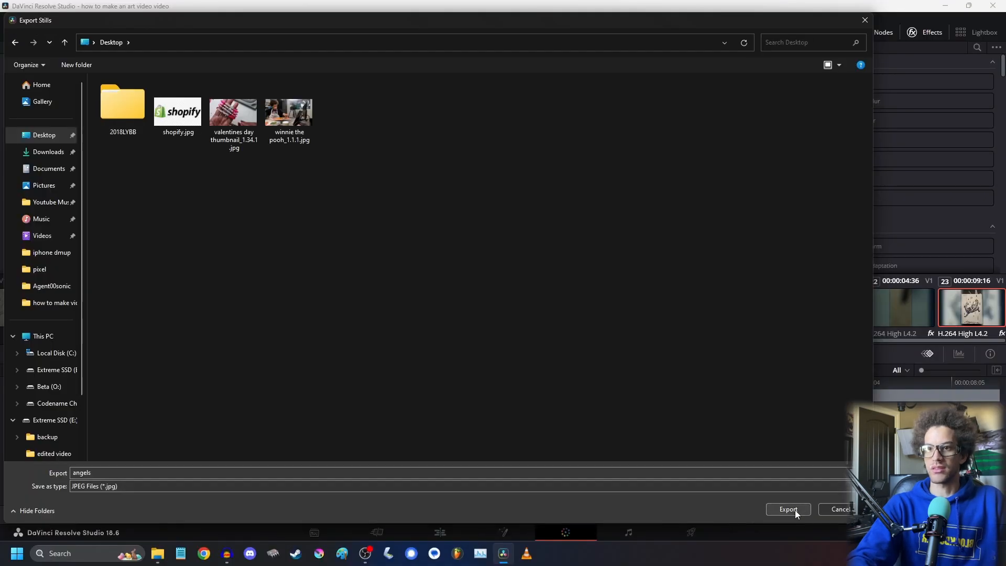
pyautogui.click(794, 511)
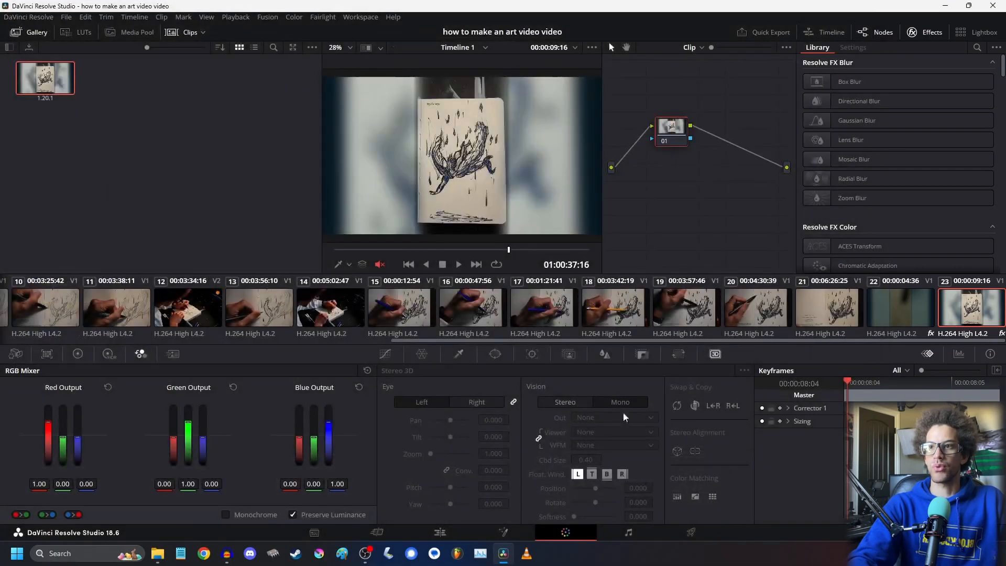
# - Import angels_1.20.1.jpg from the Desktop into the Shorts bin on the Edit page and place it over the freeze-frame clip on Video 1
pyautogui.click(442, 534)
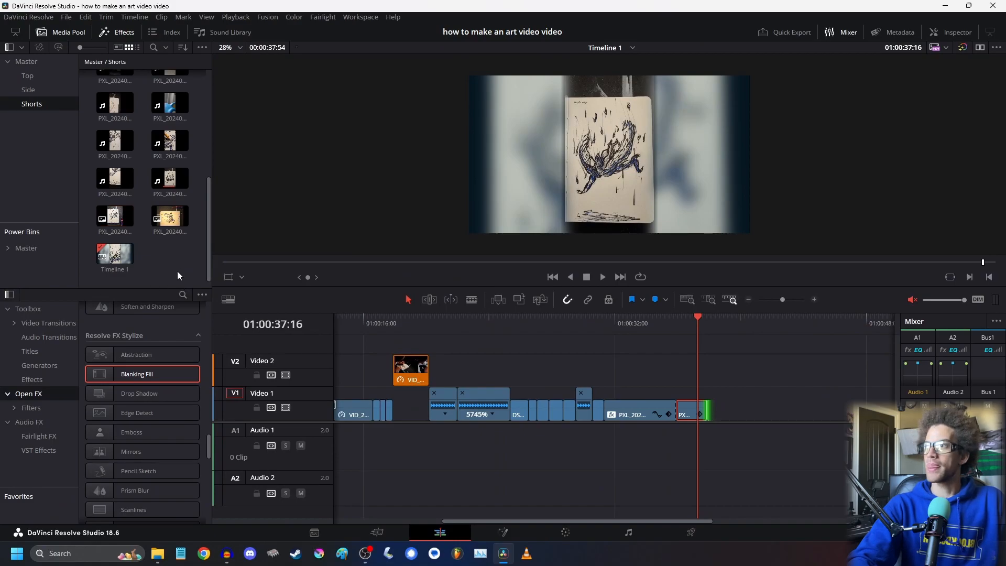
pyautogui.hotkey('ctrl', 'i')
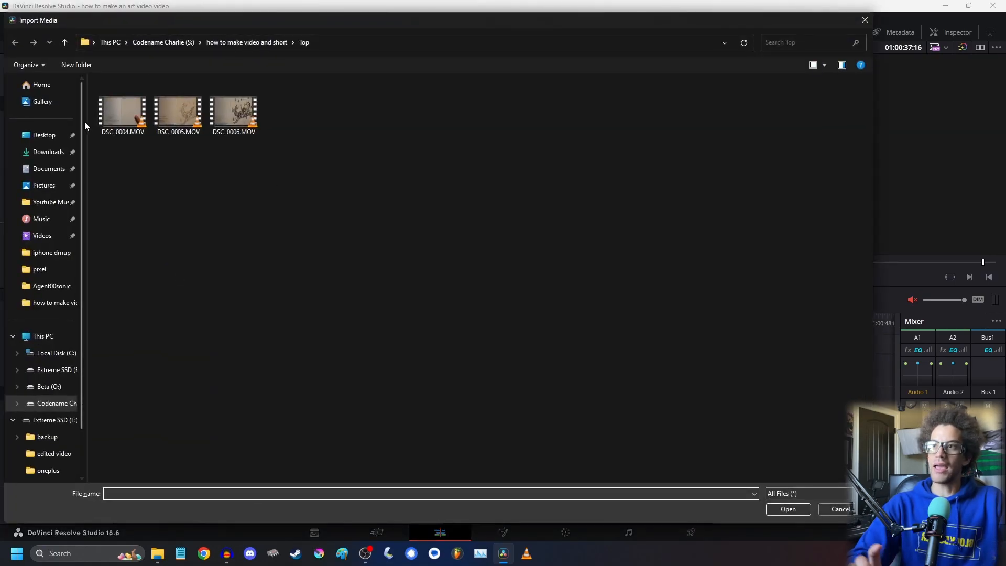
pyautogui.click(43, 135)
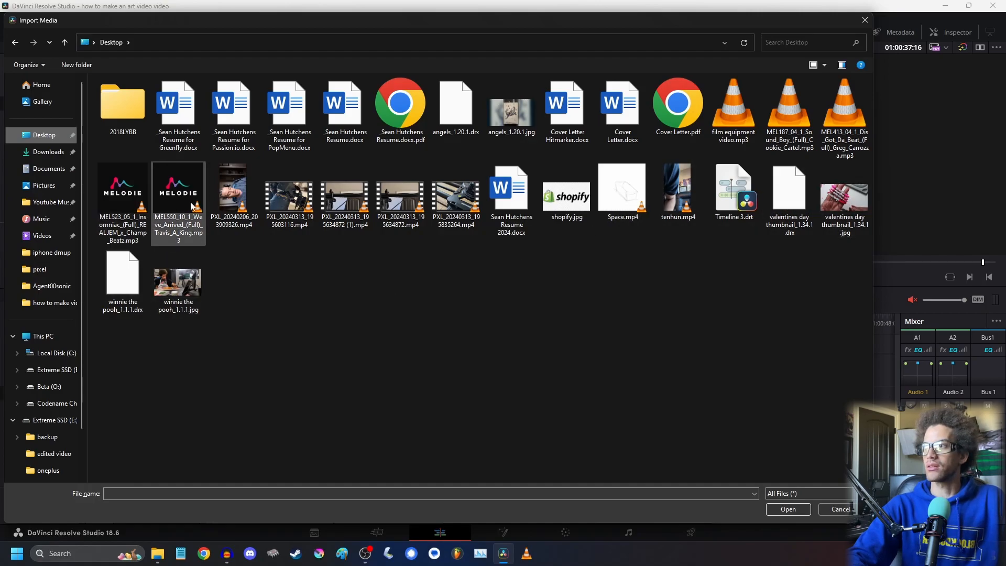
pyautogui.doubleClick(534, 102)
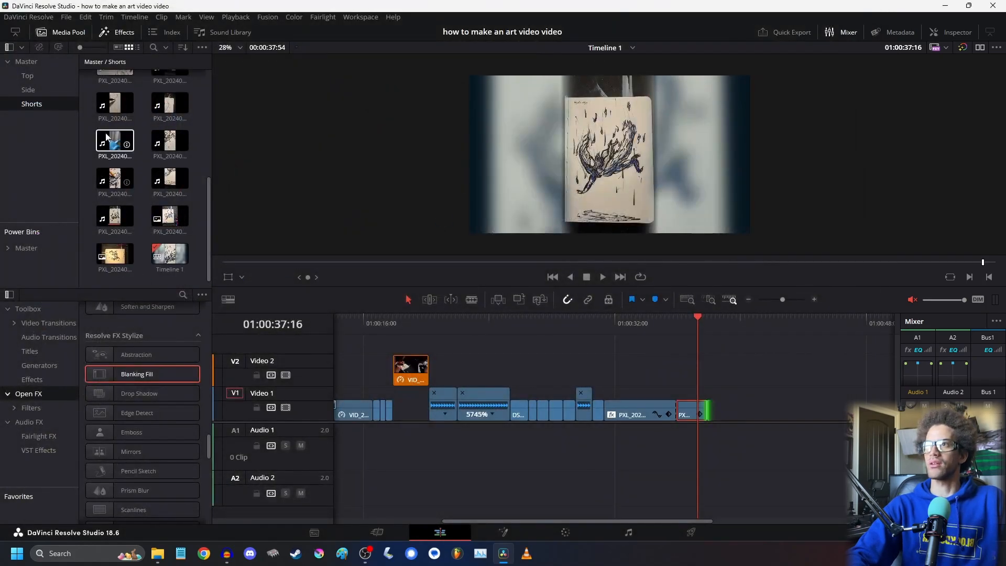
pyautogui.moveTo(114, 88); pyautogui.dragTo(692, 401)
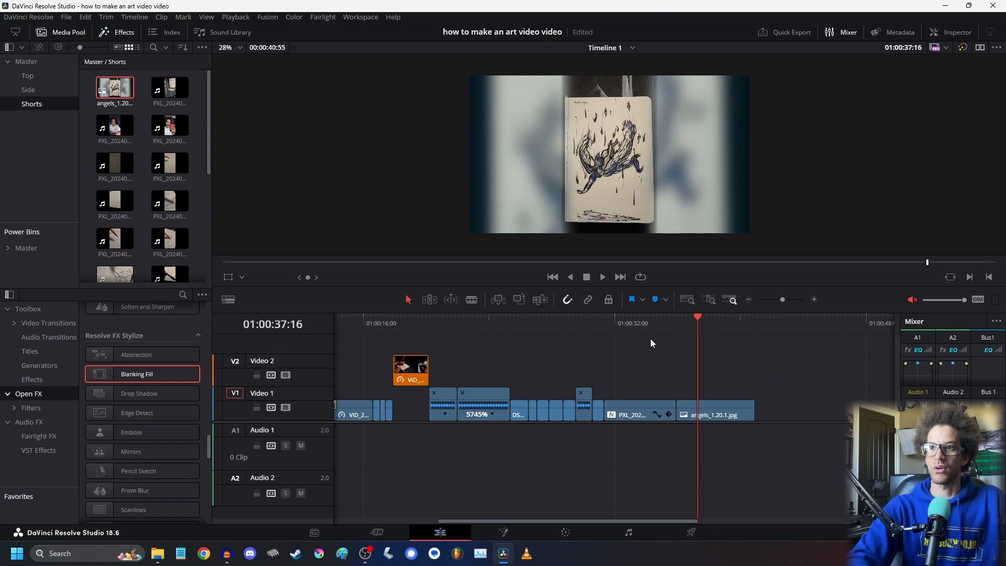
# - Play back the cut from the Blanking Fill clip into the imported still
pyautogui.click(649, 343)
pyautogui.press('space')
pyautogui.click(816, 300)
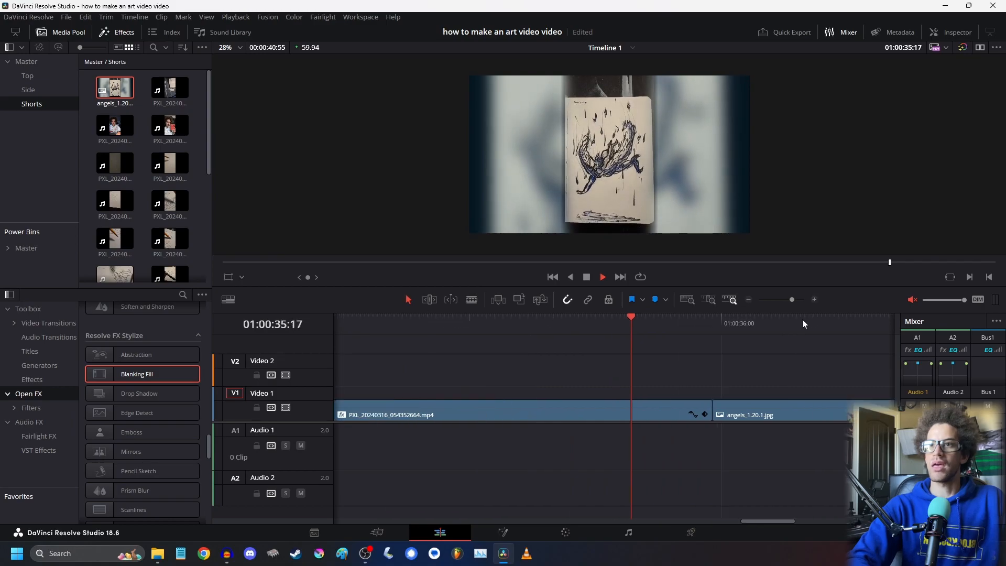
pyautogui.click(749, 300)
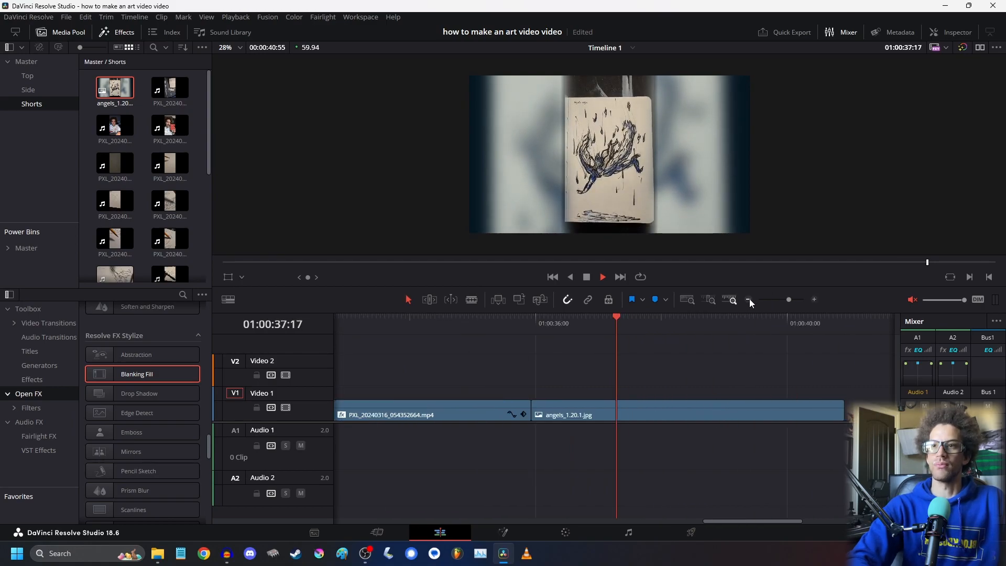
# - Turn on Dynamic Zoom for the angels_1.20.1.jpg clip on Video 1 and swap its zoom direction
pyautogui.click(749, 298)
pyautogui.click(643, 416)
pyautogui.click(949, 33)
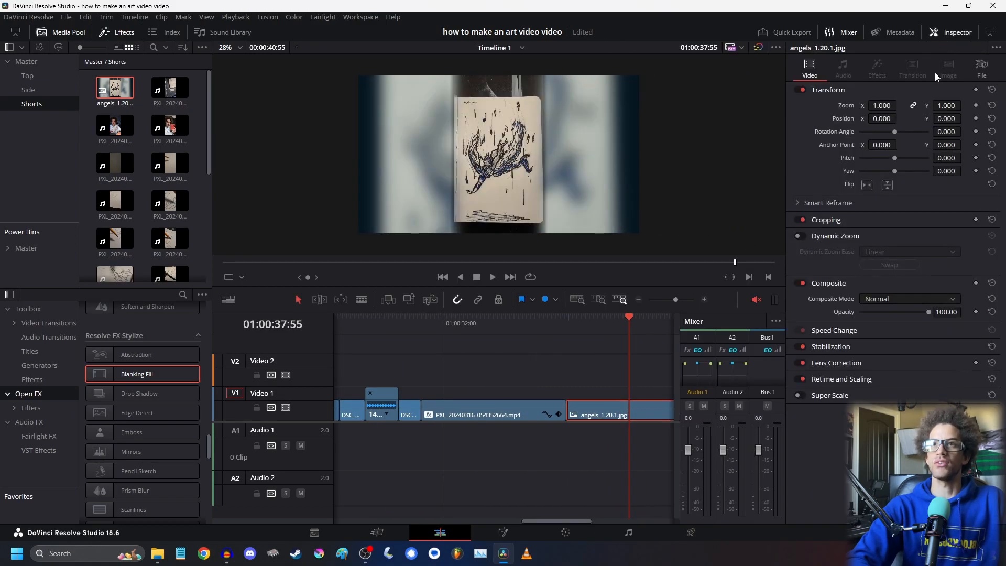
pyautogui.click(798, 236)
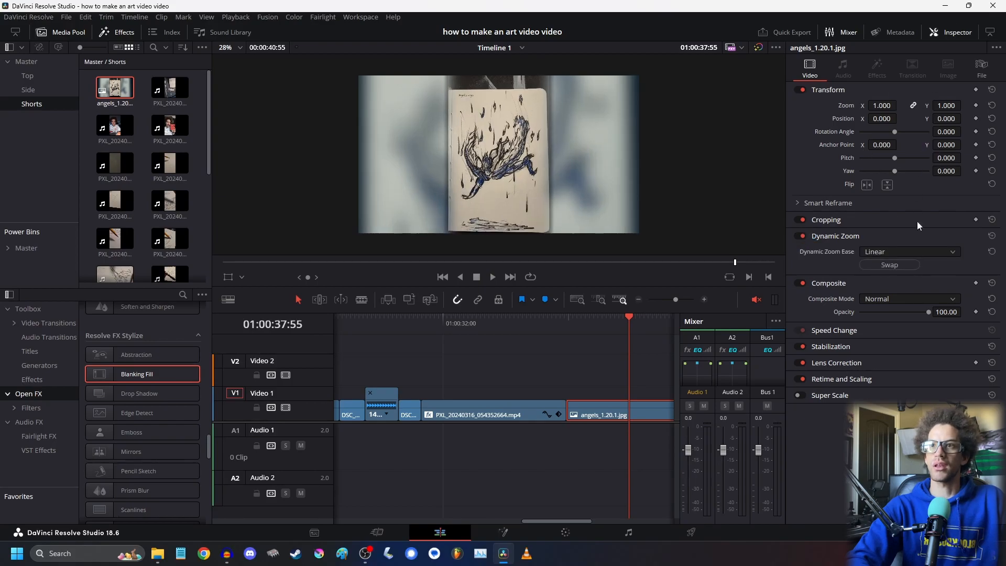
pyautogui.click(906, 267)
# - Play back the cut from the Blanking Fill clip into the zooming angels_1.20.1.jpg still to check the movement
pyautogui.click(548, 321)
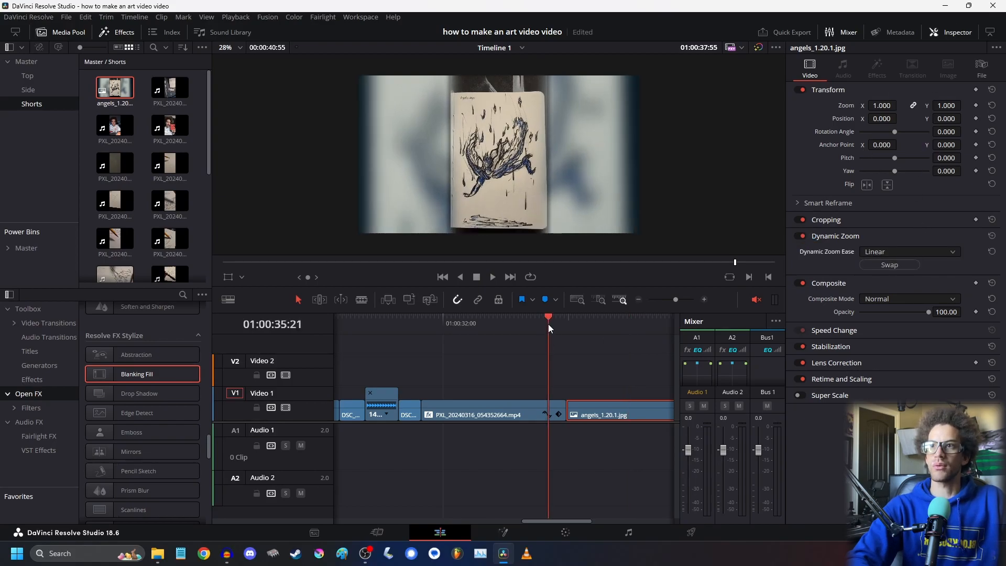
pyautogui.press('space')
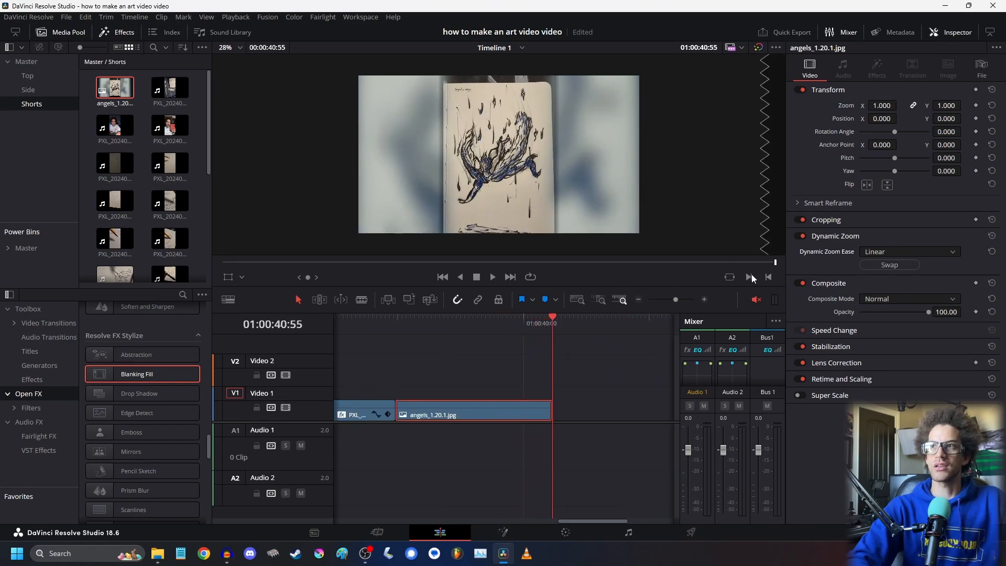
pyautogui.click(396, 327)
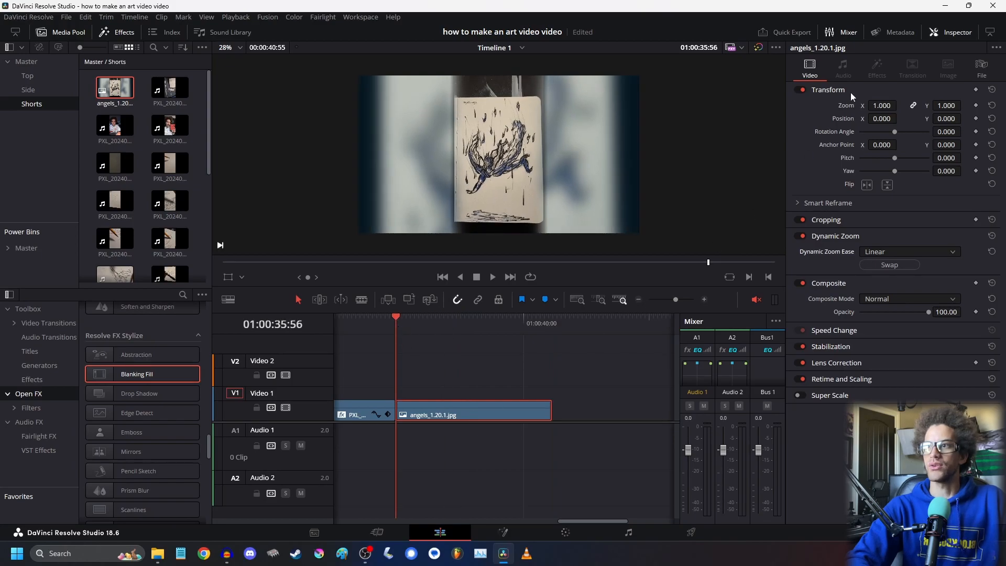
pyautogui.moveTo(881, 105); pyautogui.dragTo(957, 118)
pyautogui.press('space')
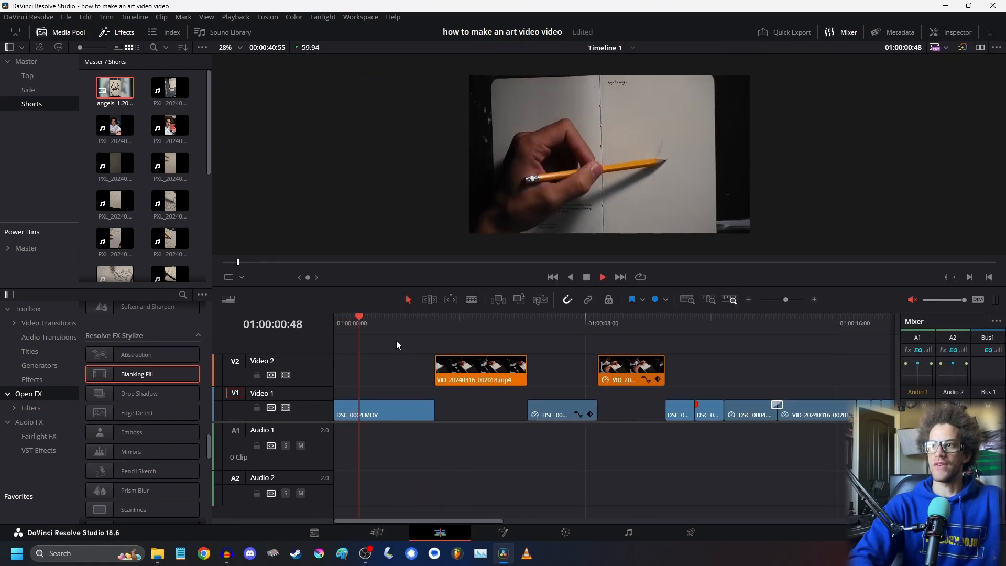
# - Return the playhead to the start of the timeline at 01:00:00:00 and save the project
pyautogui.moveTo(231, 263); pyautogui.dragTo(194, 273)
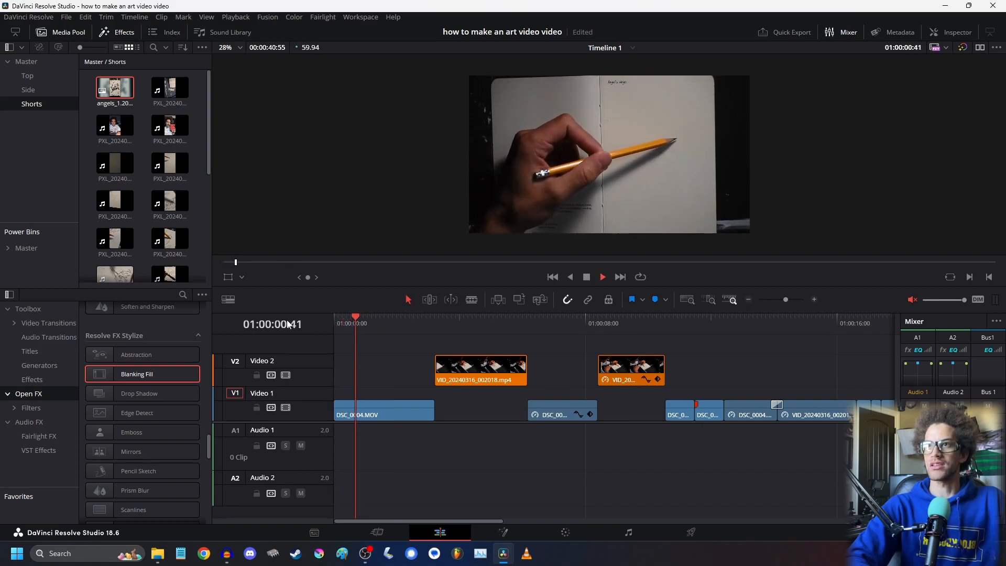
pyautogui.moveTo(359, 318); pyautogui.dragTo(226, 323)
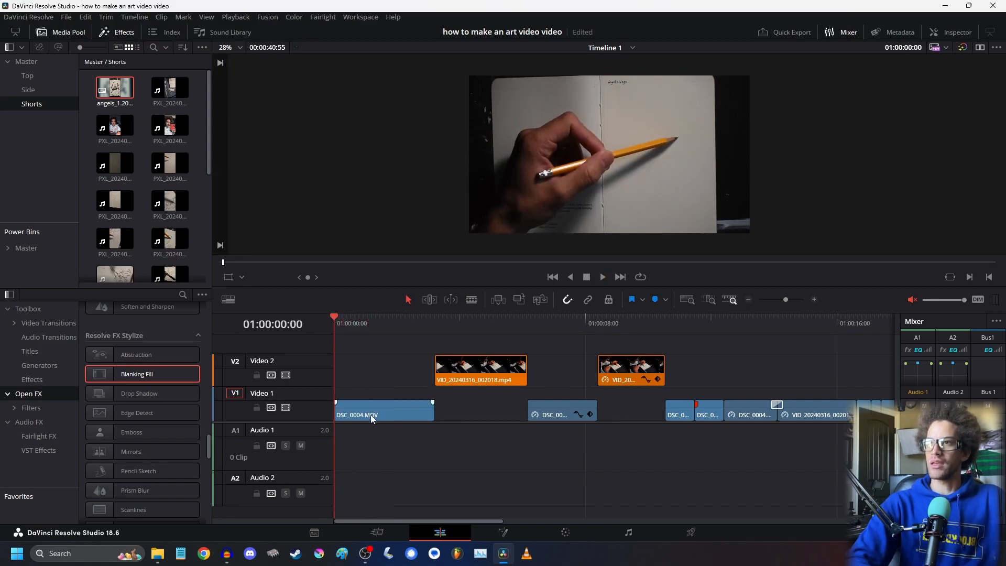
pyautogui.hotkey('ctrl', 's')
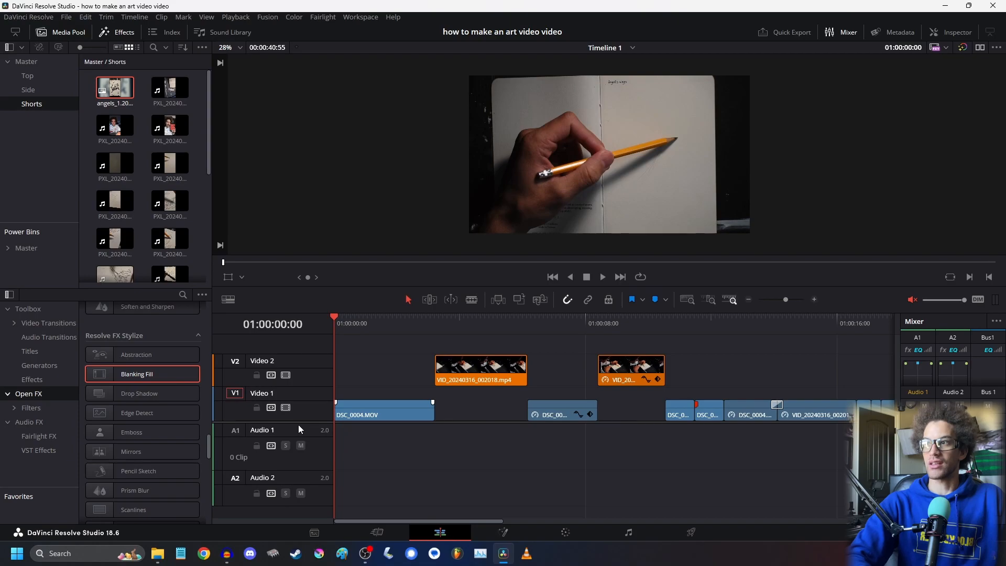
# - Add a Text title on a new Video 3 track at the timeline start and cut it to end at 01:00:03:13
pyautogui.scroll(3, 298, 425)
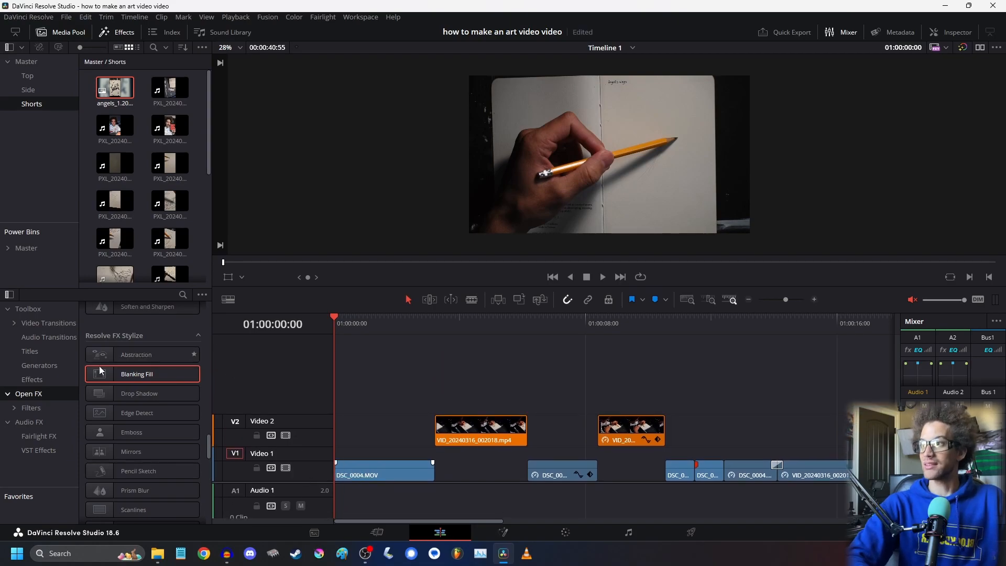
pyautogui.click(29, 350)
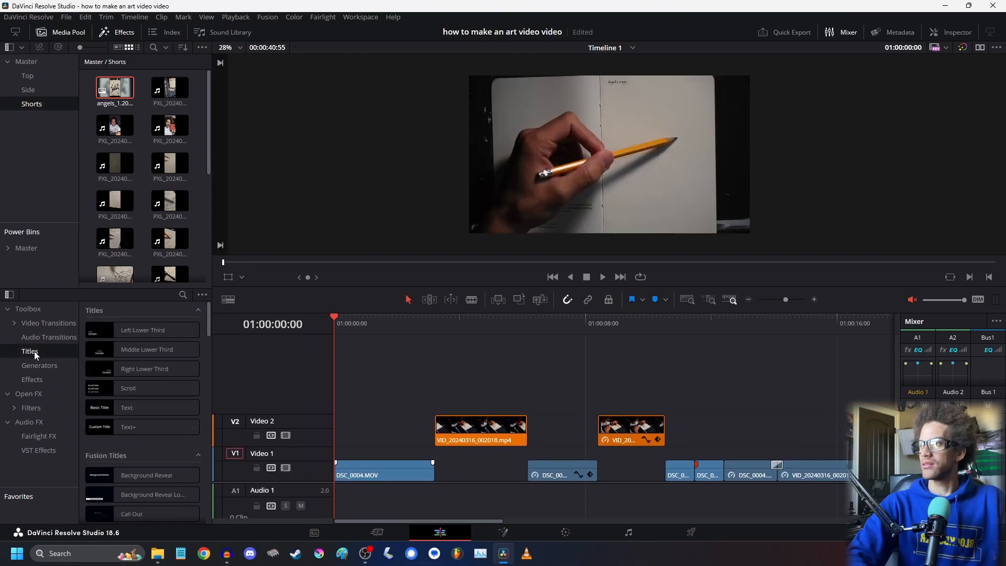
pyautogui.moveTo(130, 407); pyautogui.dragTo(366, 410)
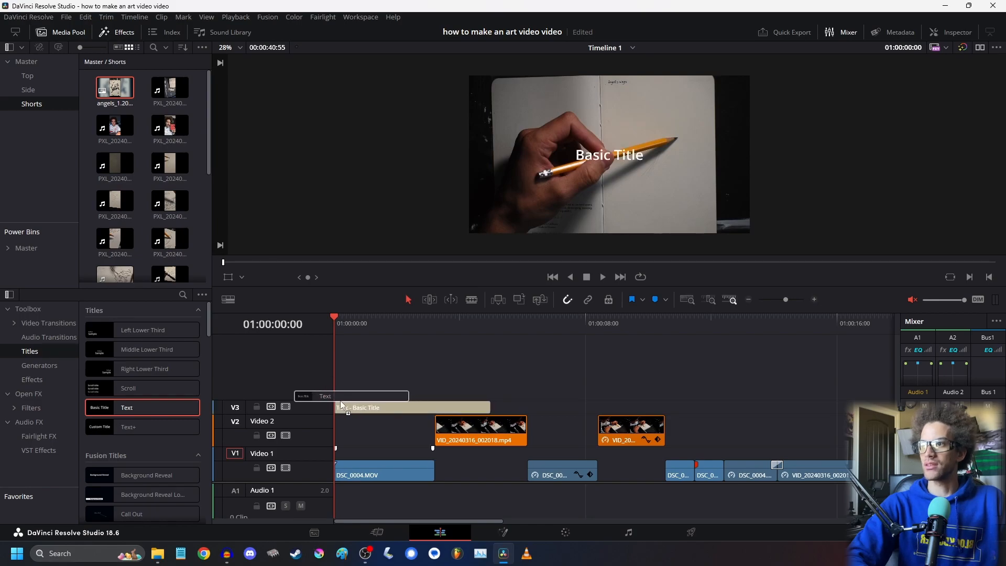
pyautogui.click(433, 321)
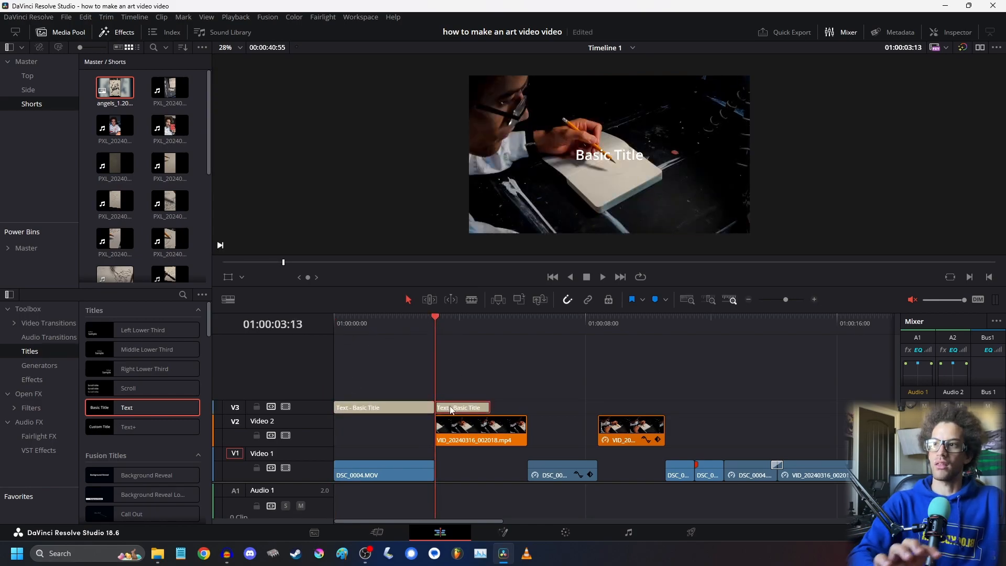
pyautogui.press('Delete')
pyautogui.doubleClick(370, 409)
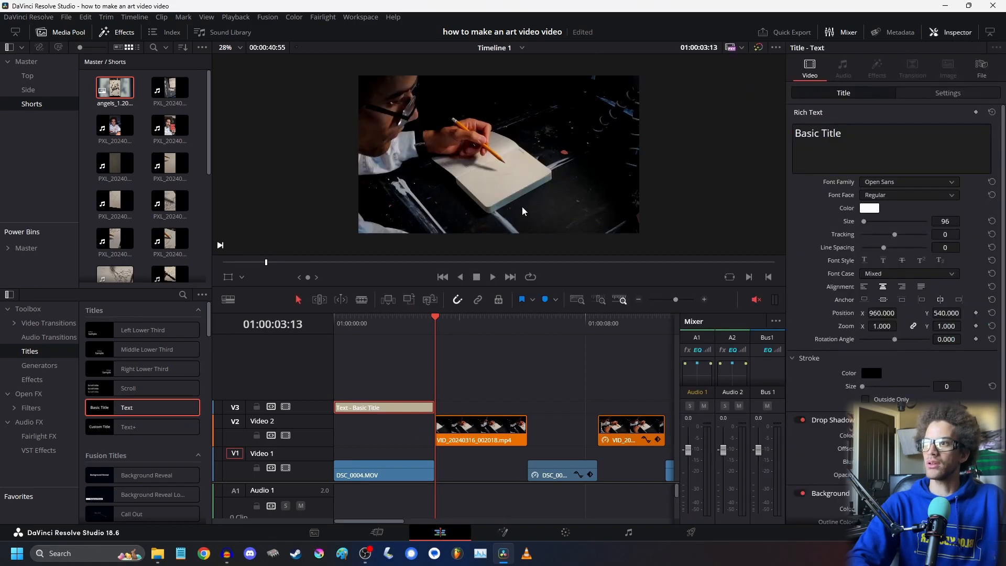
pyautogui.moveTo(366, 326); pyautogui.dragTo(376, 323)
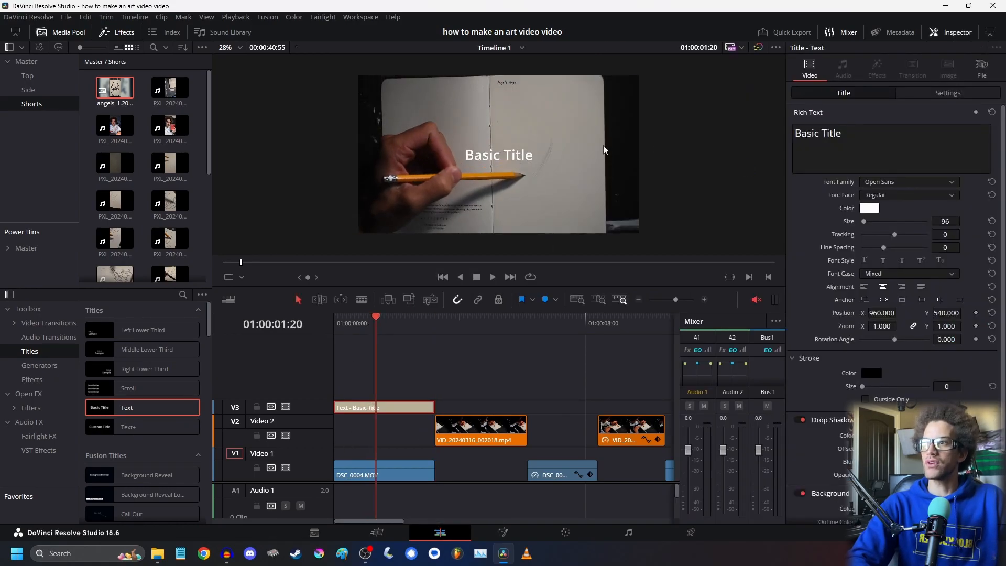
pyautogui.tripleClick(910, 124)
pyautogui.press('BackSpace')
pyautogui.write('@Agentoosnic')
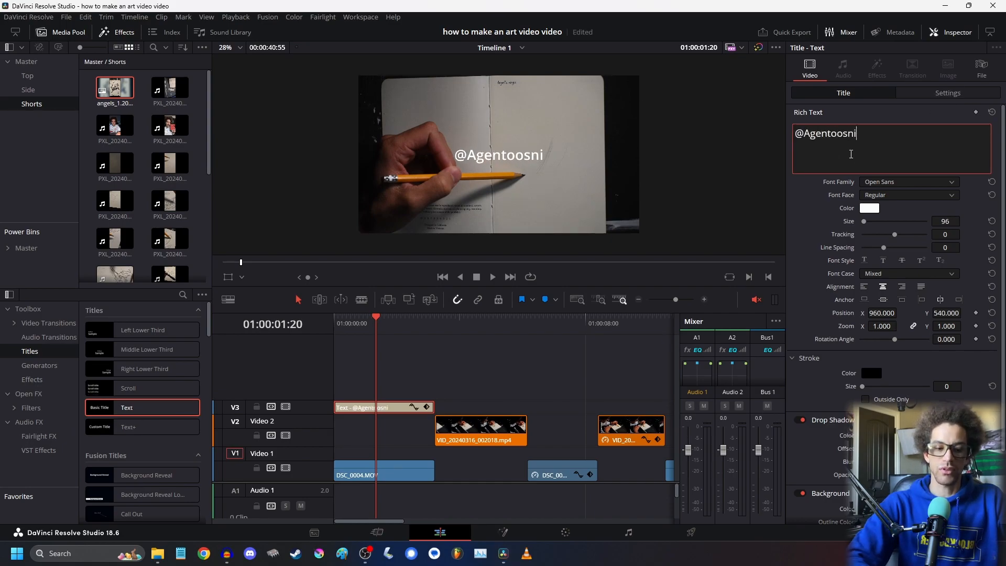
pyautogui.press('BackSpace')
pyautogui.press('BackSpace')
pyautogui.write('onic')
# - Set the title's font family to Poor Richard and its size to 116
pyautogui.hotkey('ctrl', 'a')
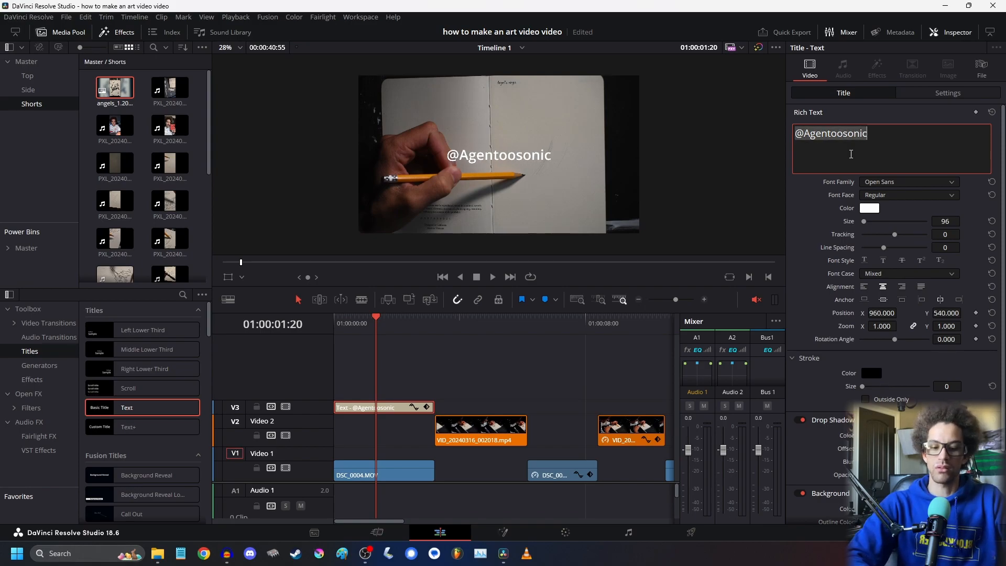
pyautogui.click(892, 182)
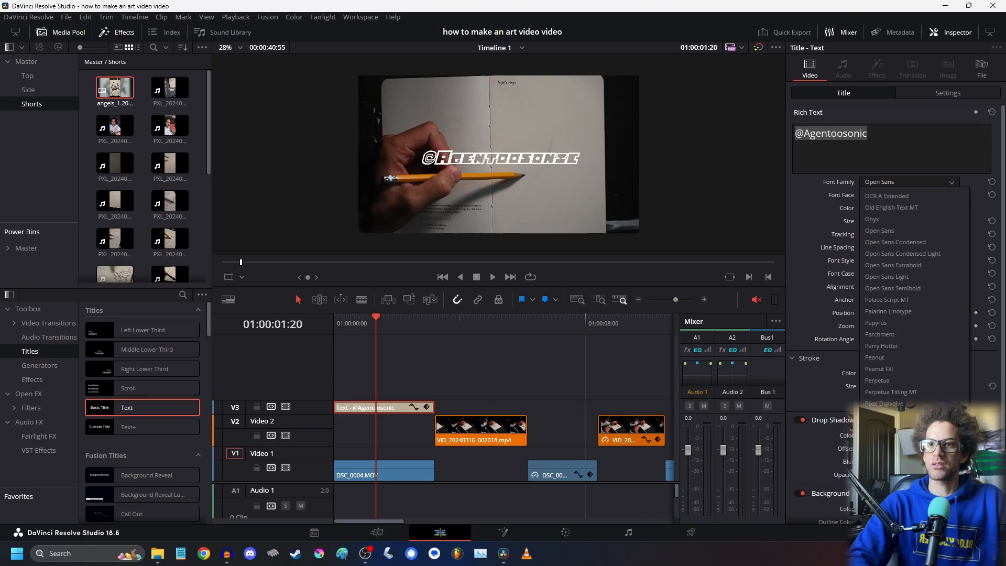
pyautogui.click(923, 314)
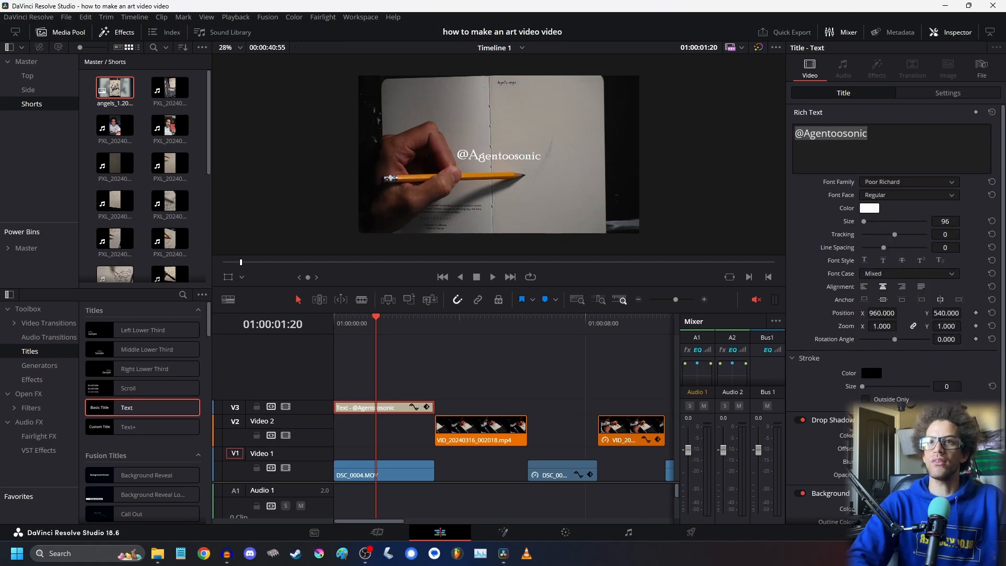
pyautogui.click(961, 33)
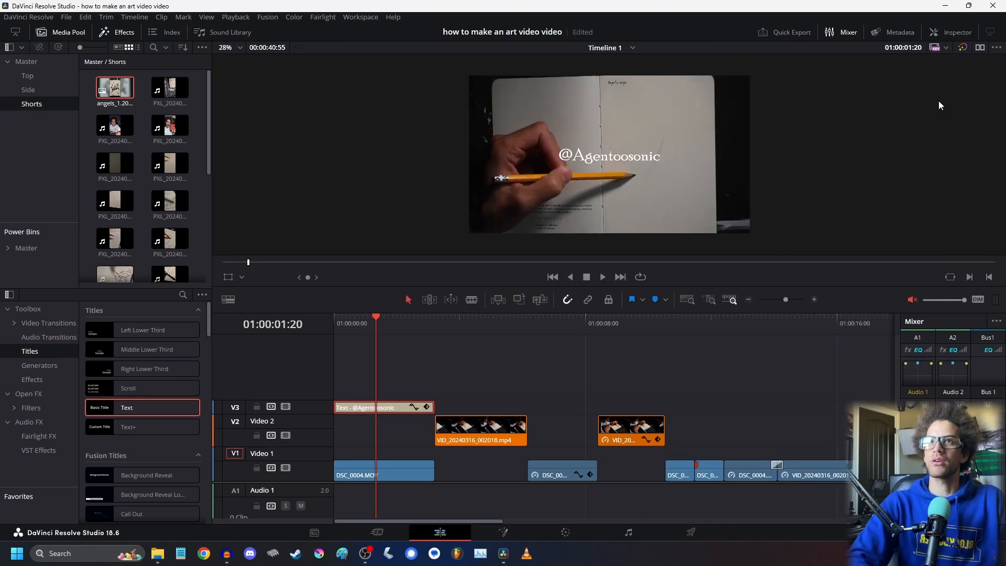
# - Reset the title's transform after trying a smaller zoom, and move it down to a Y position of -449
pyautogui.click(942, 34)
pyautogui.click(924, 93)
pyautogui.moveTo(947, 130); pyautogui.dragTo(935, 130)
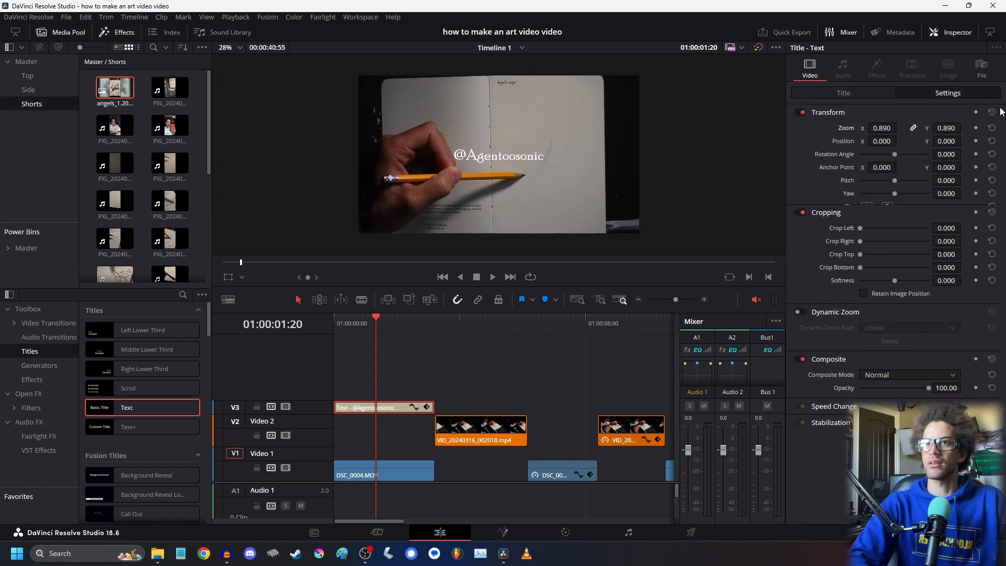
pyautogui.click(977, 113)
pyautogui.click(991, 112)
pyautogui.moveTo(945, 140); pyautogui.dragTo(916, 142)
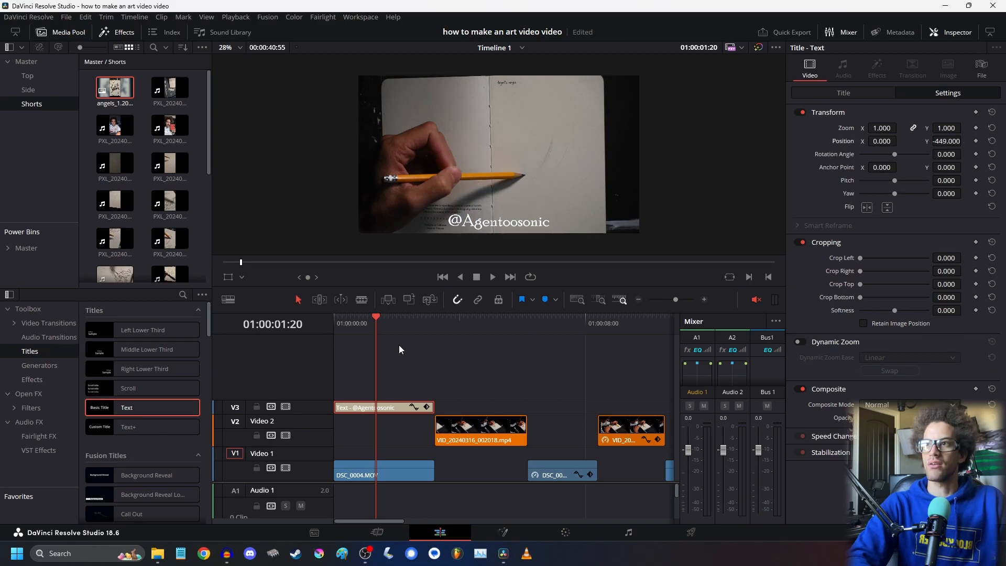
# - Play the opening from the timeline start into the second clip to check the title's placement
pyautogui.press('Home')
pyautogui.press('space')
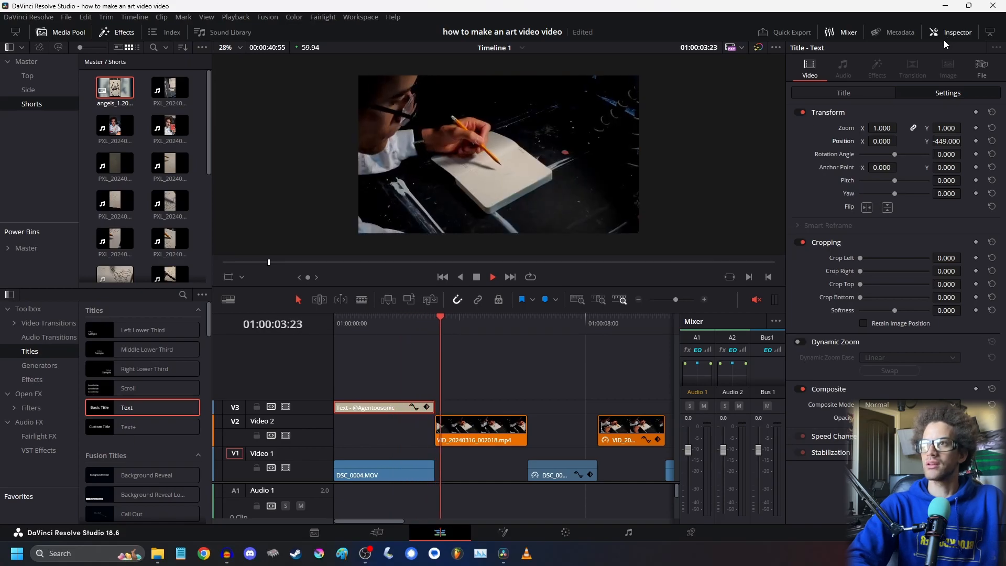
pyautogui.click(942, 39)
pyautogui.press('space')
# - Fit the title clip over the first VID_20240316_002018.mp4 clip on Video 2 and set its X position to 482
pyautogui.moveTo(414, 407); pyautogui.dragTo(527, 408)
pyautogui.click(456, 327)
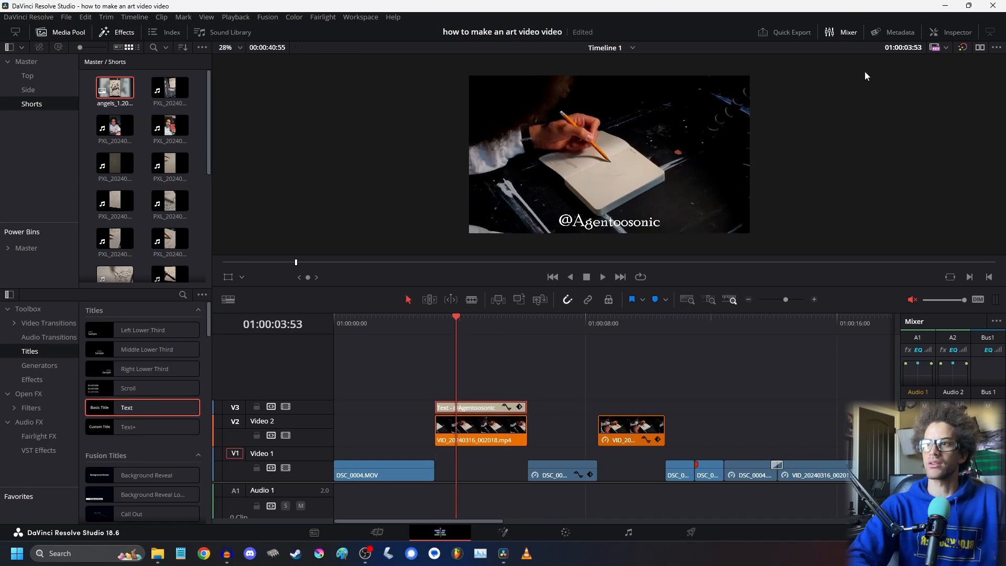
pyautogui.click(950, 32)
pyautogui.click(928, 94)
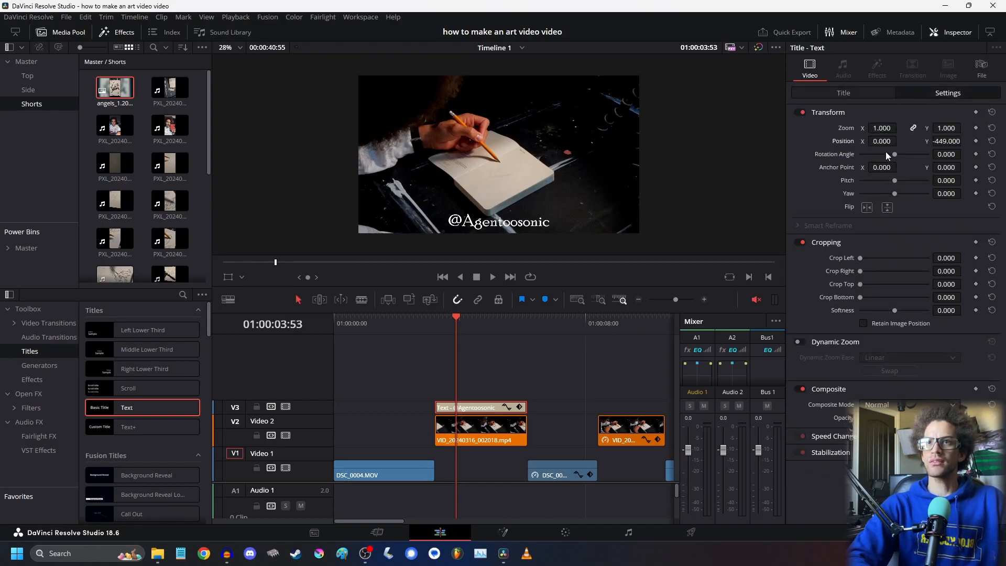
pyautogui.moveTo(899, 141); pyautogui.dragTo(901, 140)
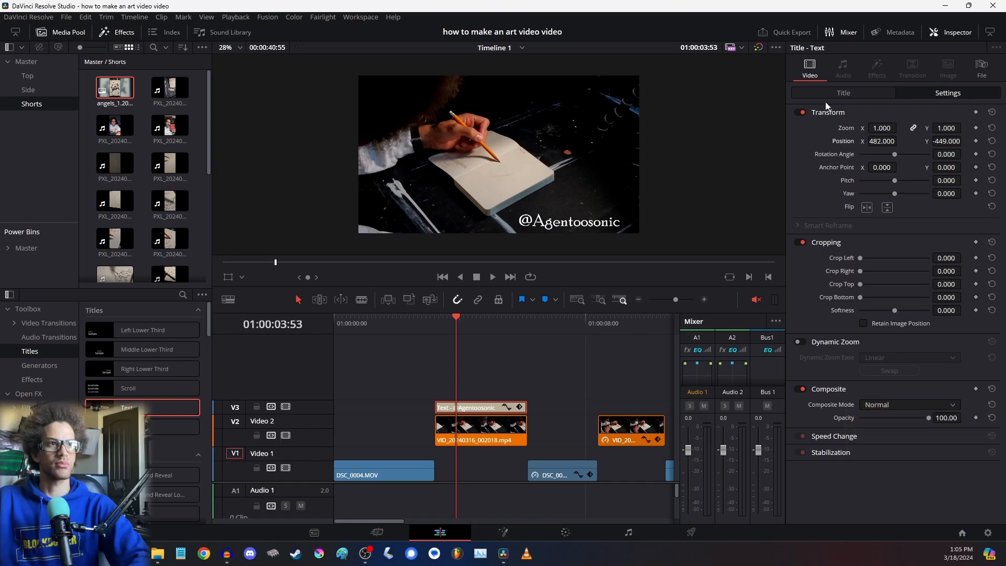
# - Set the title's drop shadow X offset to 16 and its stroke size to 1
pyautogui.click(873, 94)
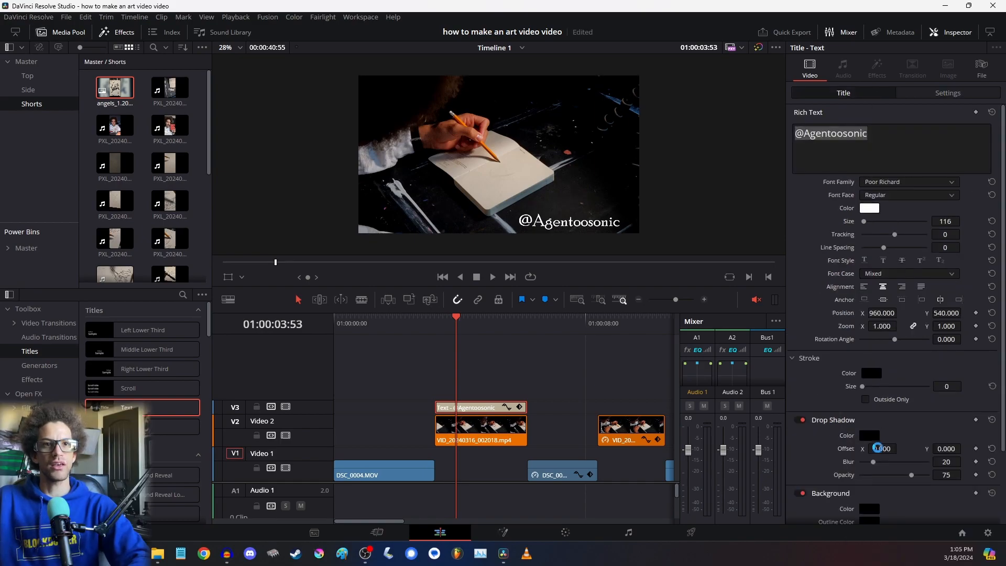
pyautogui.moveTo(899, 448); pyautogui.dragTo(900, 448)
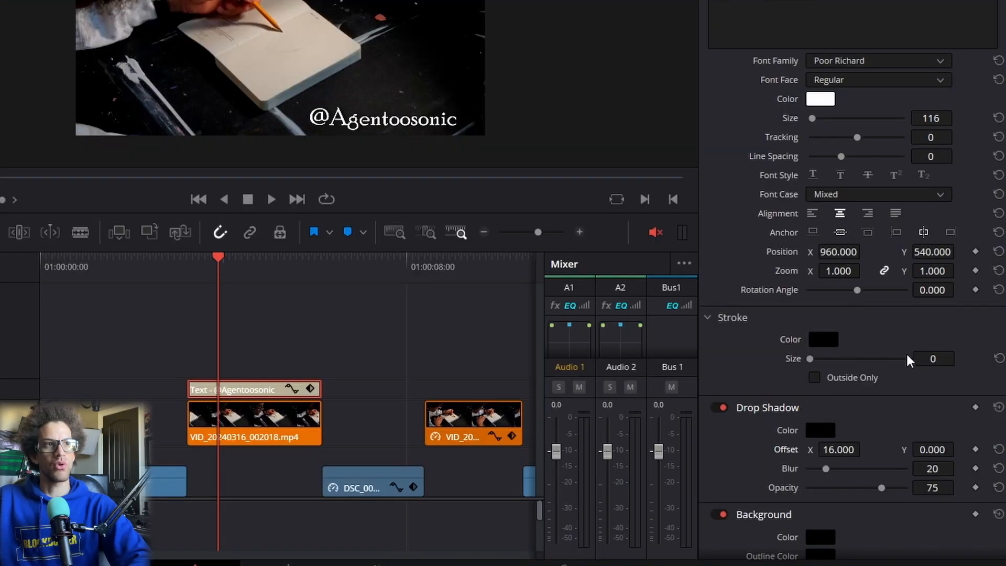
pyautogui.moveTo(932, 359); pyautogui.dragTo(933, 359)
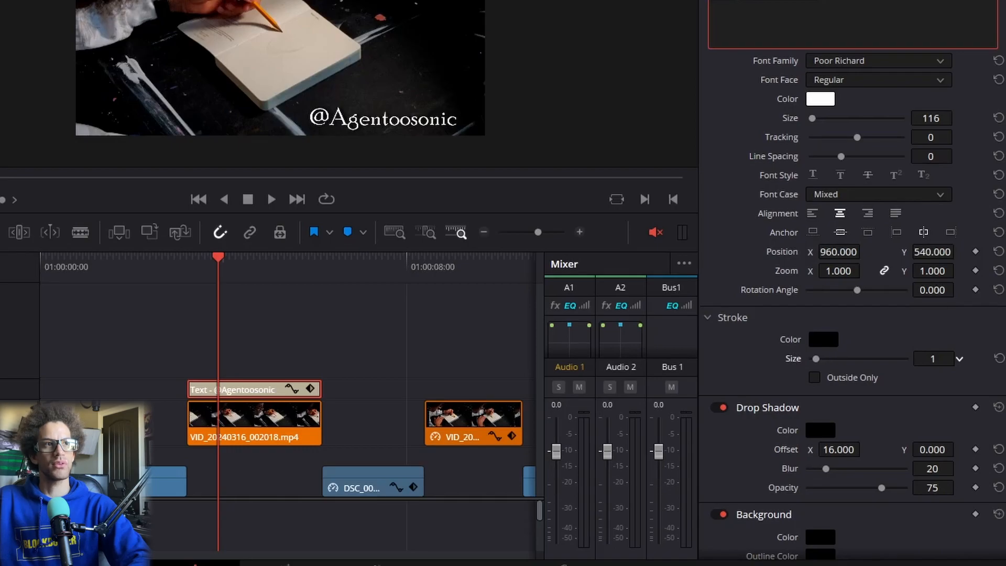
# - Change the title's drop shadow color to light grey #cccccc and its X offset to 8
pyautogui.scroll(-2, 809, 485)
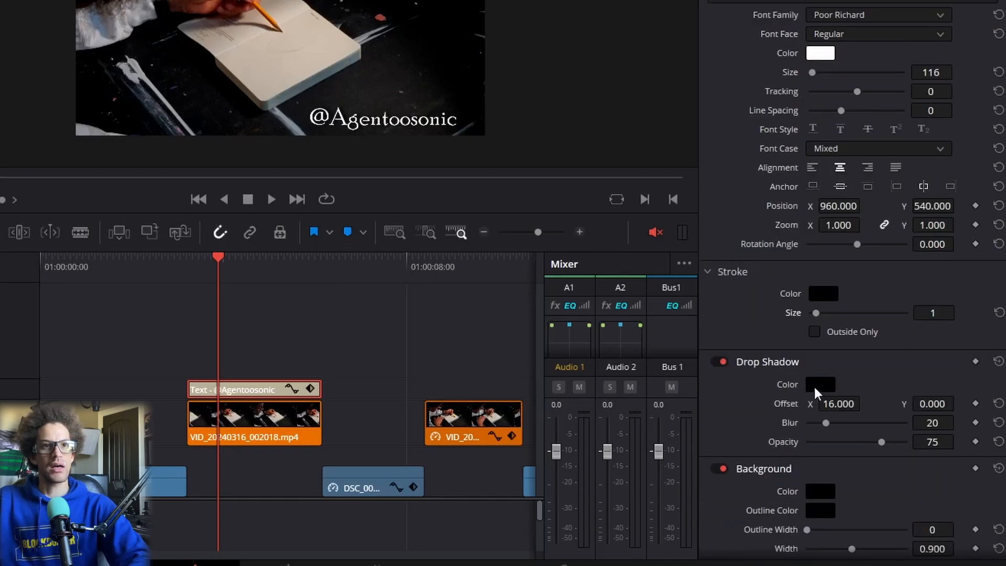
pyautogui.scroll(-3, 817, 461)
pyautogui.click(820, 303)
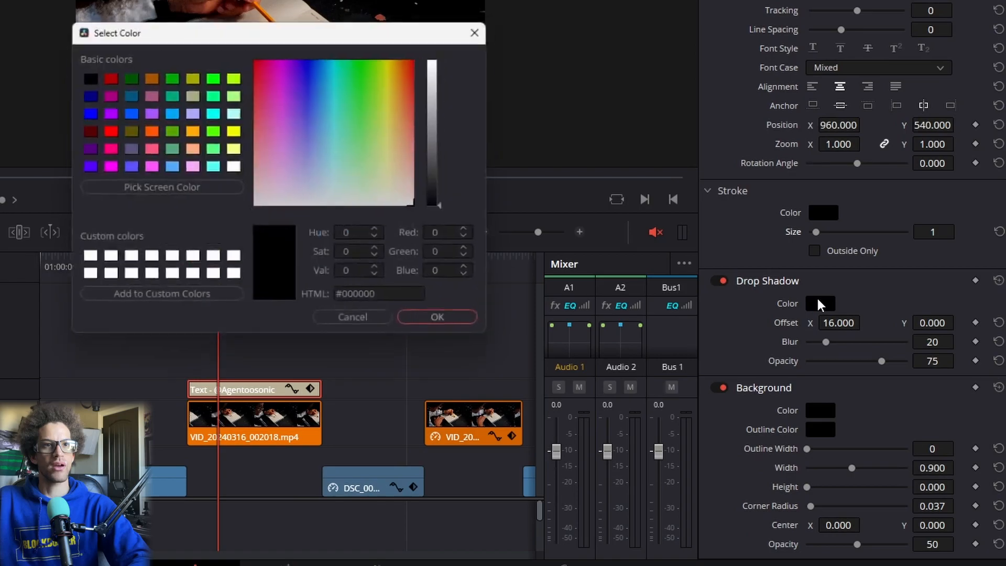
pyautogui.moveTo(347, 32); pyautogui.dragTo(112, 8)
pyautogui.moveTo(199, 117)
pyautogui.mouseDown()
pyautogui.moveTo(206, 56)
pyautogui.moveTo(205, 64)
pyautogui.mouseUp()
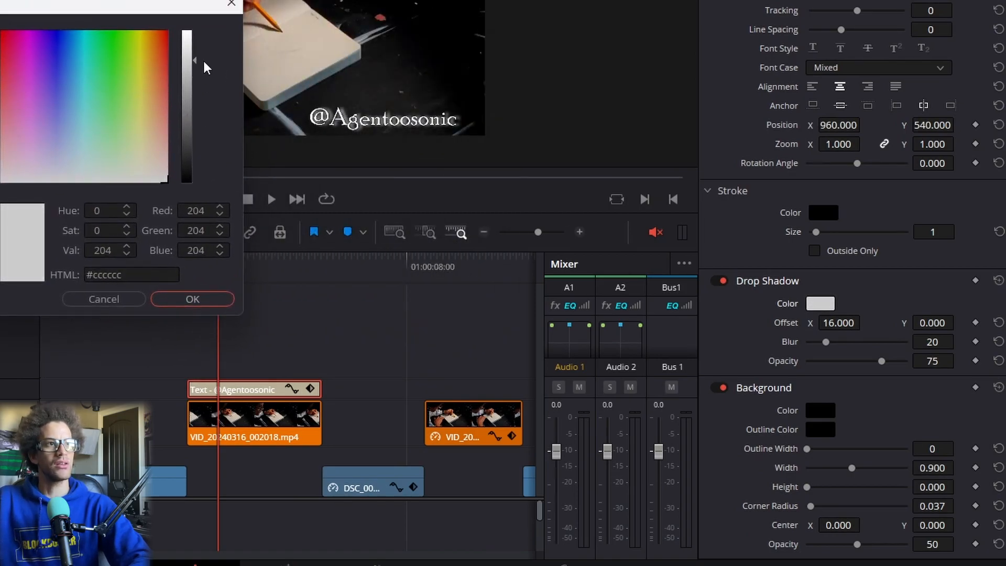
pyautogui.click(173, 302)
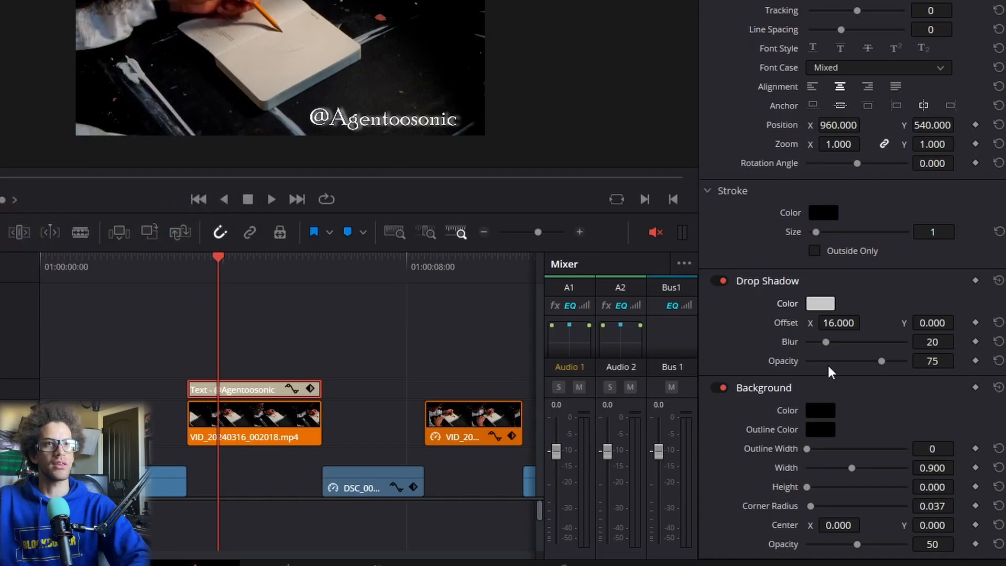
pyautogui.moveTo(840, 320); pyautogui.dragTo(832, 320)
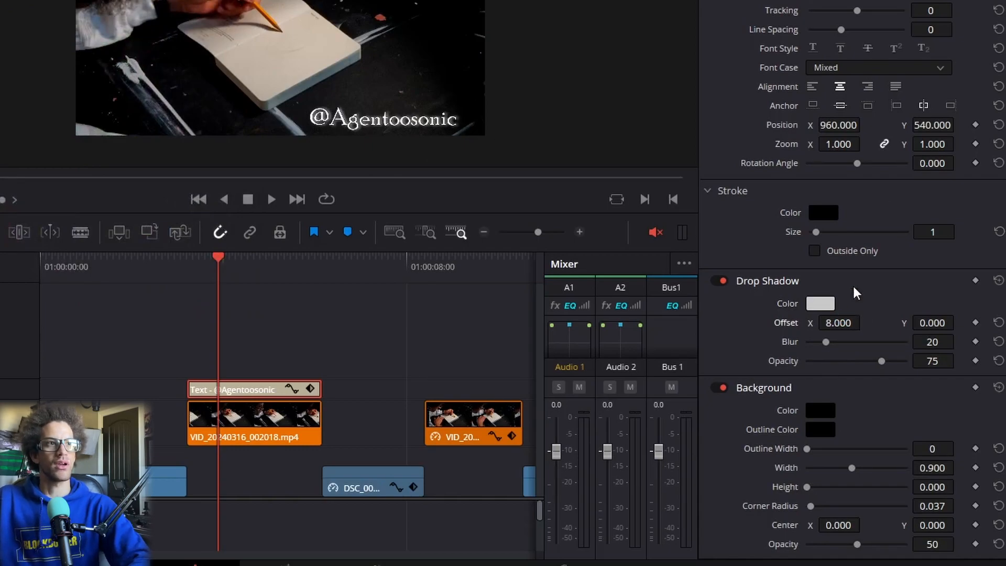
pyautogui.click(950, 32)
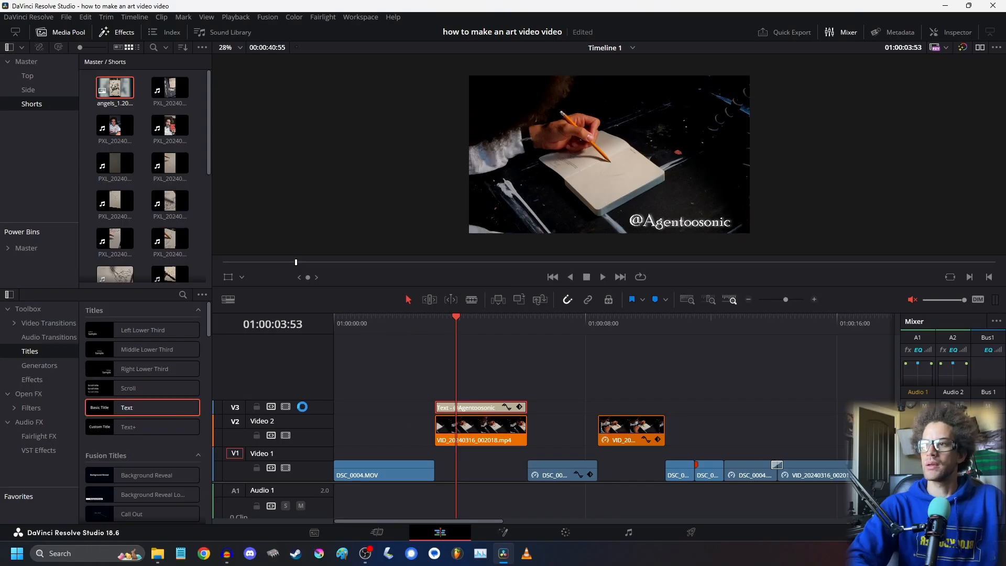
pyautogui.moveTo(309, 402); pyautogui.dragTo(311, 382)
pyautogui.click(426, 320)
pyautogui.press('space')
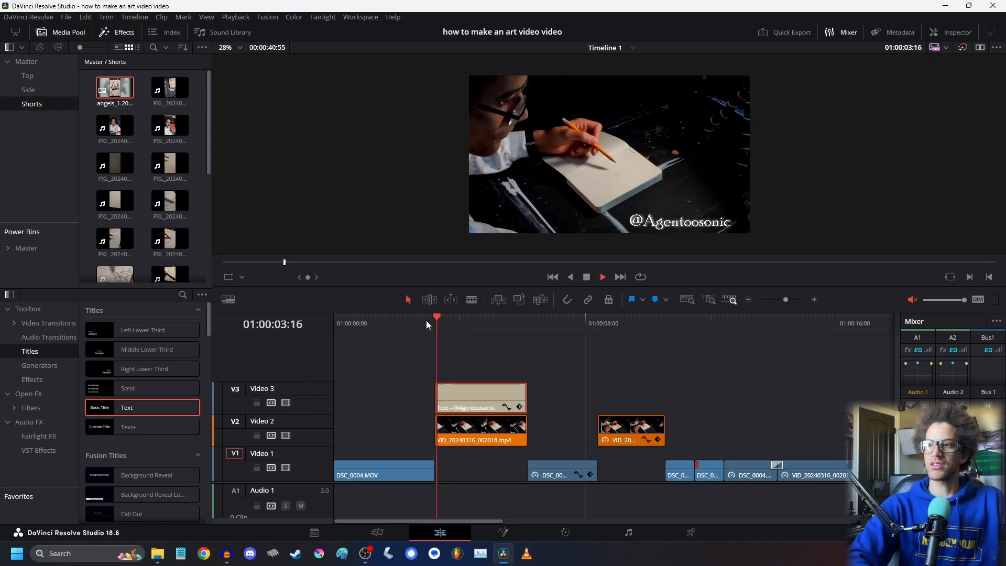
pyautogui.press('space')
pyautogui.press('n')
pyautogui.moveTo(434, 399); pyautogui.dragTo(434, 400)
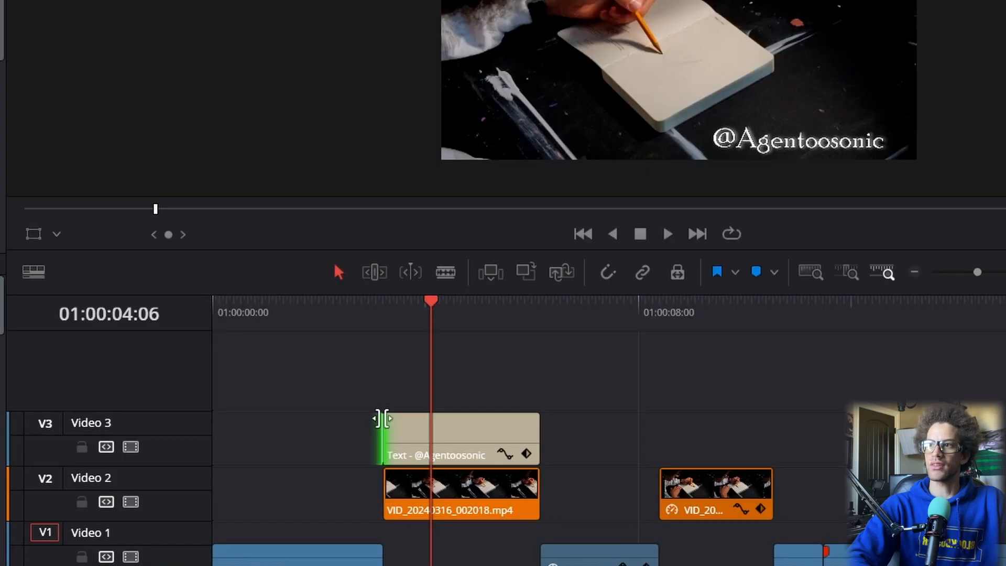
pyautogui.moveTo(436, 383); pyautogui.dragTo(461, 358)
pyautogui.click(367, 328)
pyautogui.press('space')
pyautogui.moveTo(537, 417); pyautogui.dragTo(511, 393)
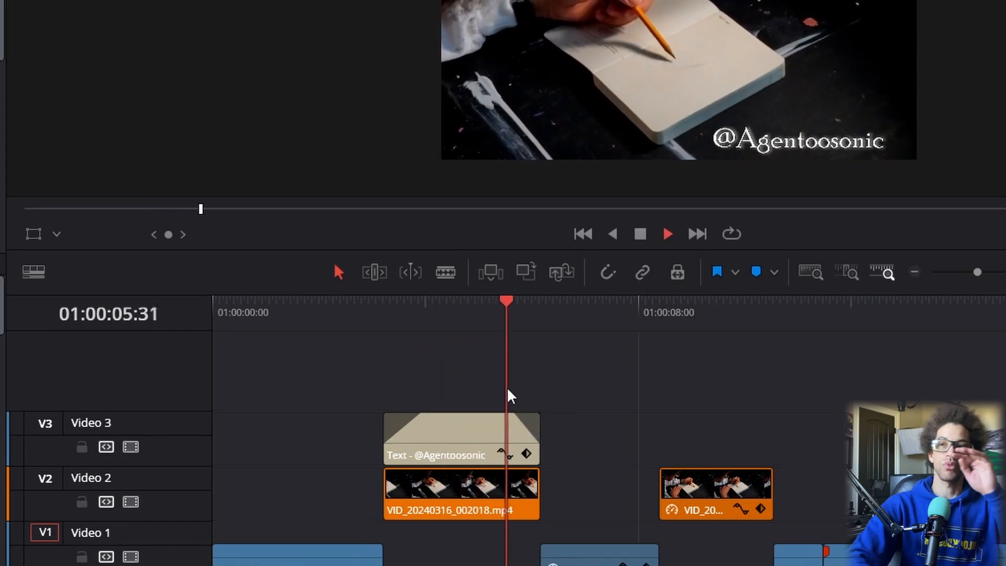
pyautogui.press('space')
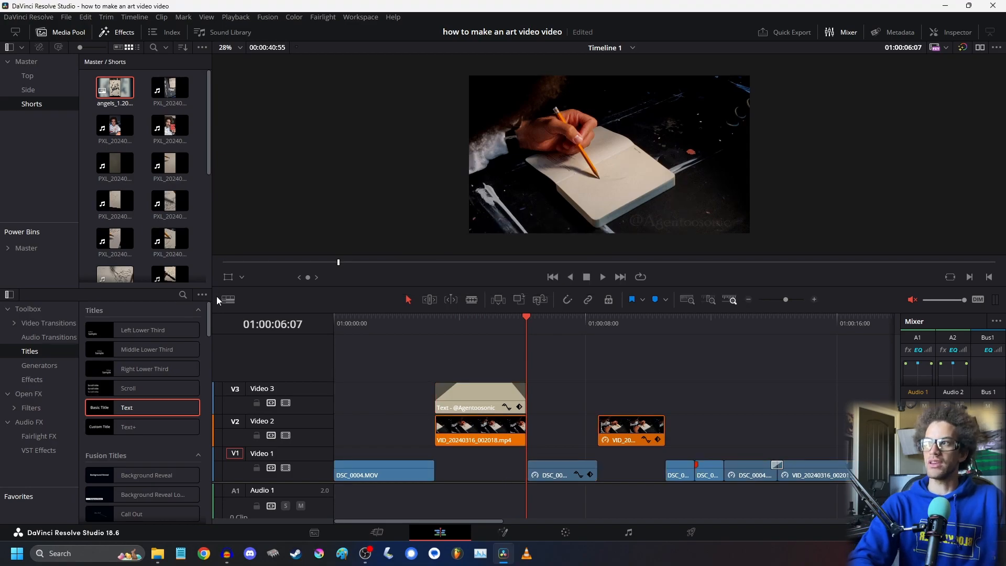
# - Import the Instagram logo image and place it on a new Video 4 track, aligned with the title clip's start
pyautogui.hotkey('ctrl', 'i')
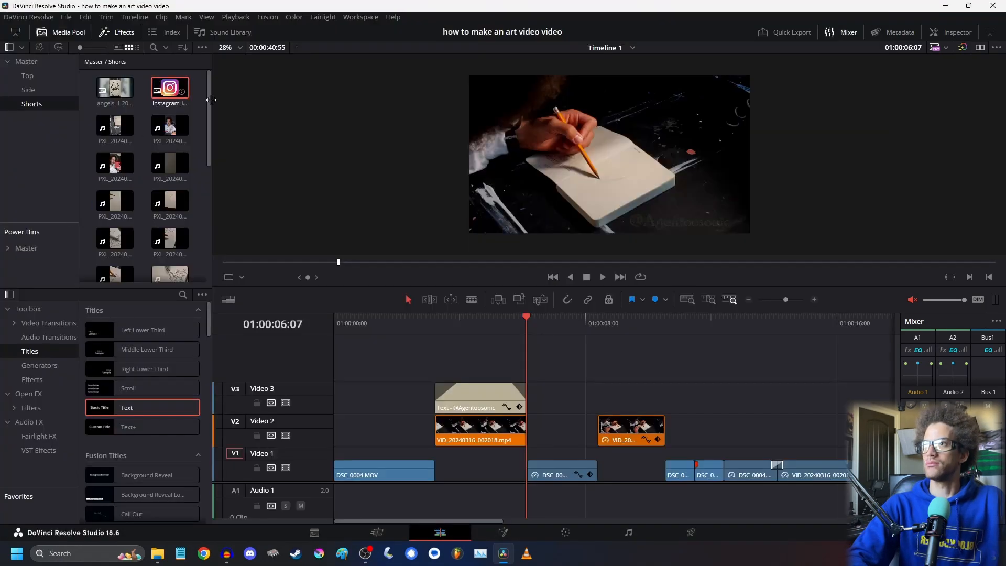
pyautogui.moveTo(171, 92); pyautogui.dragTo(470, 375)
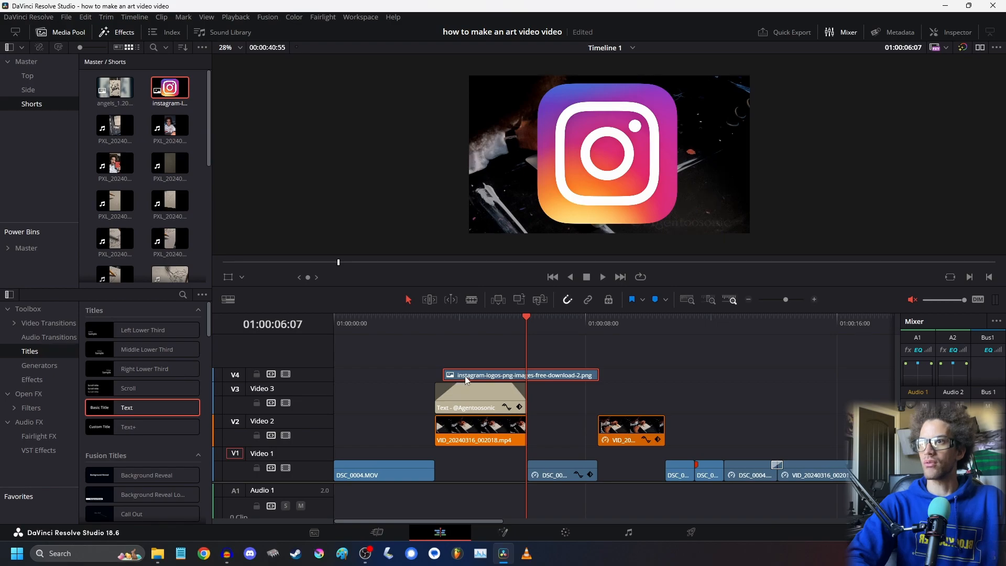
pyautogui.moveTo(460, 376); pyautogui.dragTo(453, 375)
# - Cut the Instagram logo clip at the title clip's end and delete the excess part
pyautogui.click(435, 319)
pyautogui.click(532, 323)
pyautogui.hotkey('ctrl', 'b')
pyautogui.click(551, 377)
pyautogui.press('Delete')
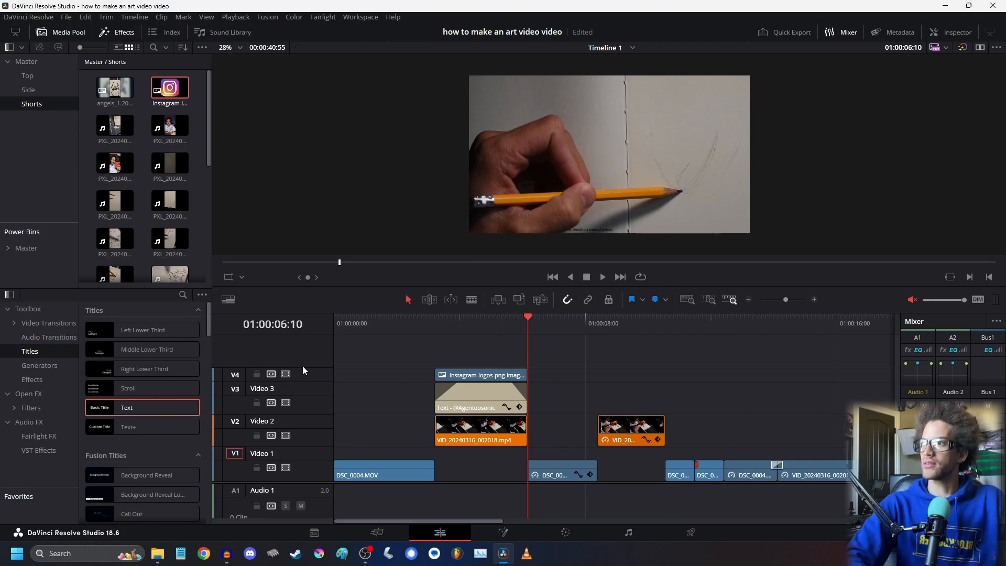
# - Give the Instagram logo clip a fade-in of 38 frames and a fade-out matching the title, and play the section
pyautogui.moveTo(303, 367); pyautogui.dragTo(308, 359)
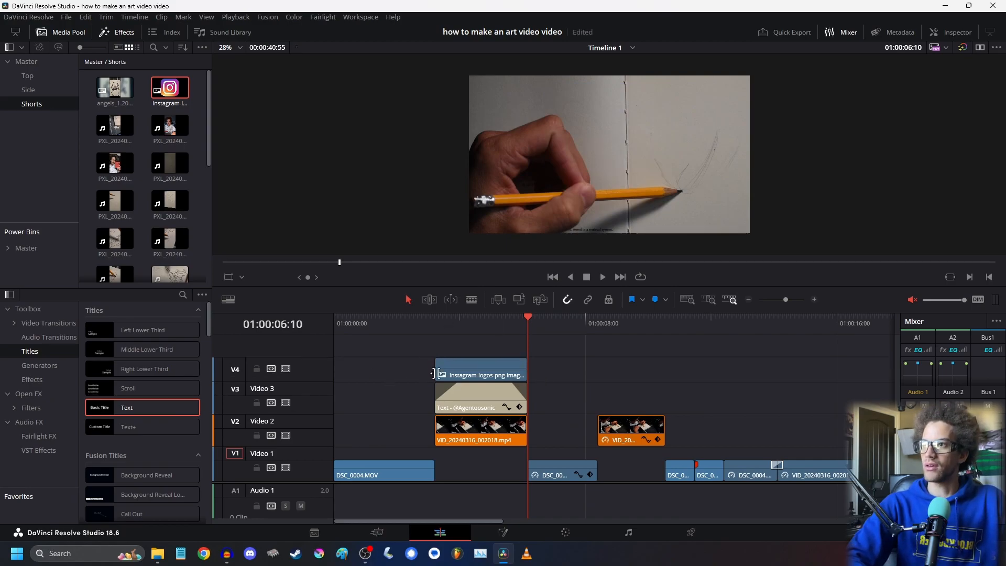
pyautogui.moveTo(436, 359); pyautogui.dragTo(452, 350)
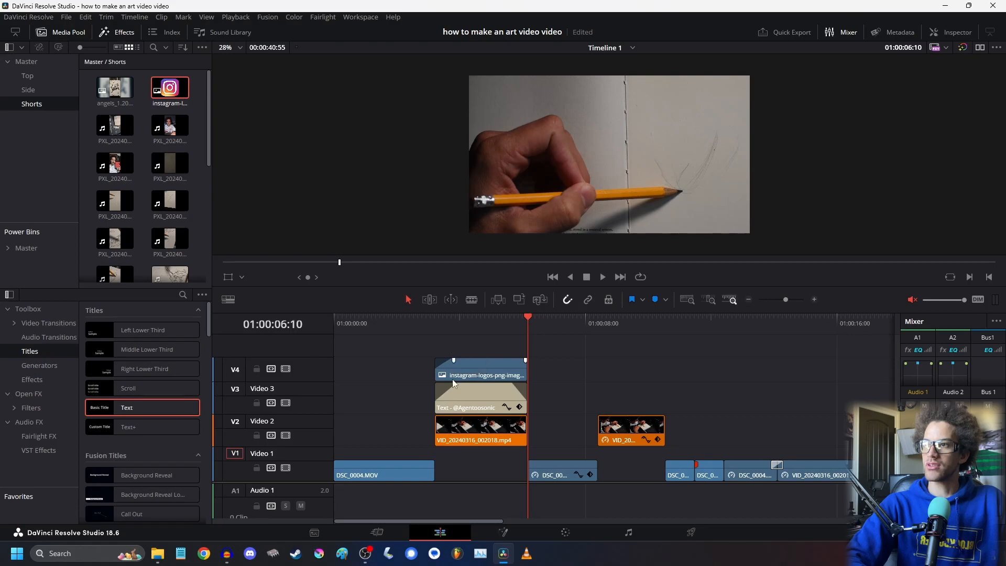
pyautogui.moveTo(459, 386); pyautogui.dragTo(455, 384)
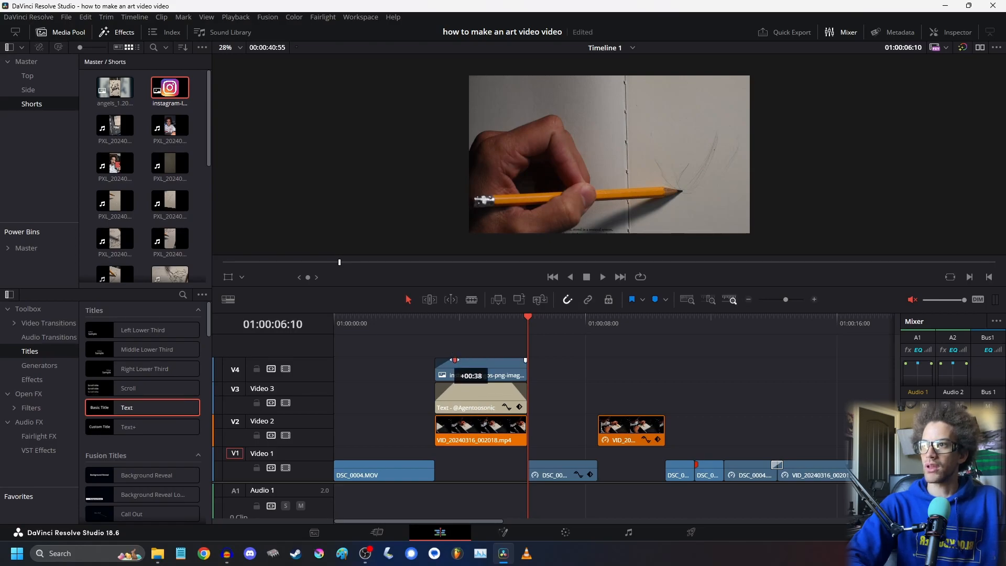
pyautogui.moveTo(455, 360); pyautogui.dragTo(455, 359)
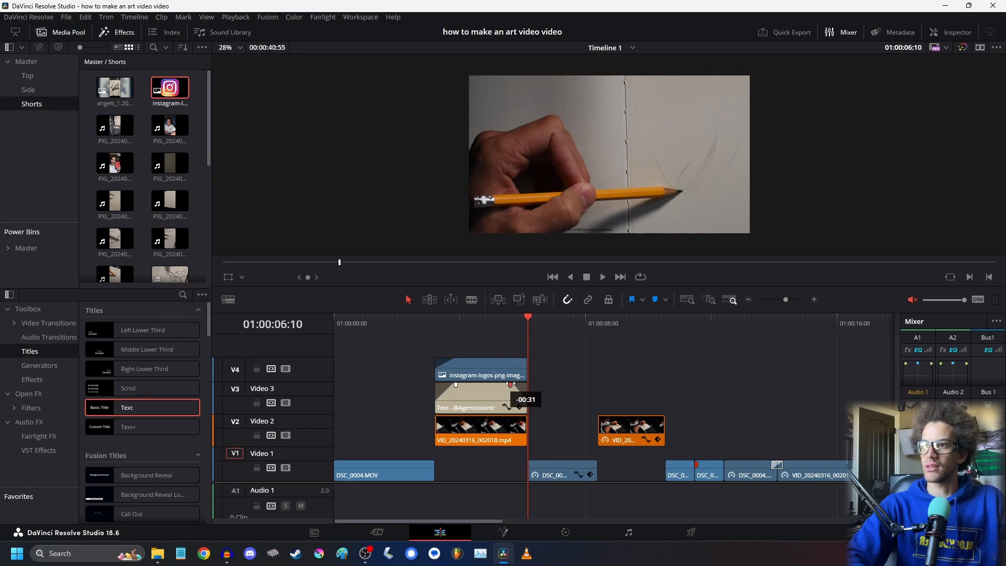
pyautogui.moveTo(524, 360); pyautogui.dragTo(510, 359)
pyautogui.click(416, 319)
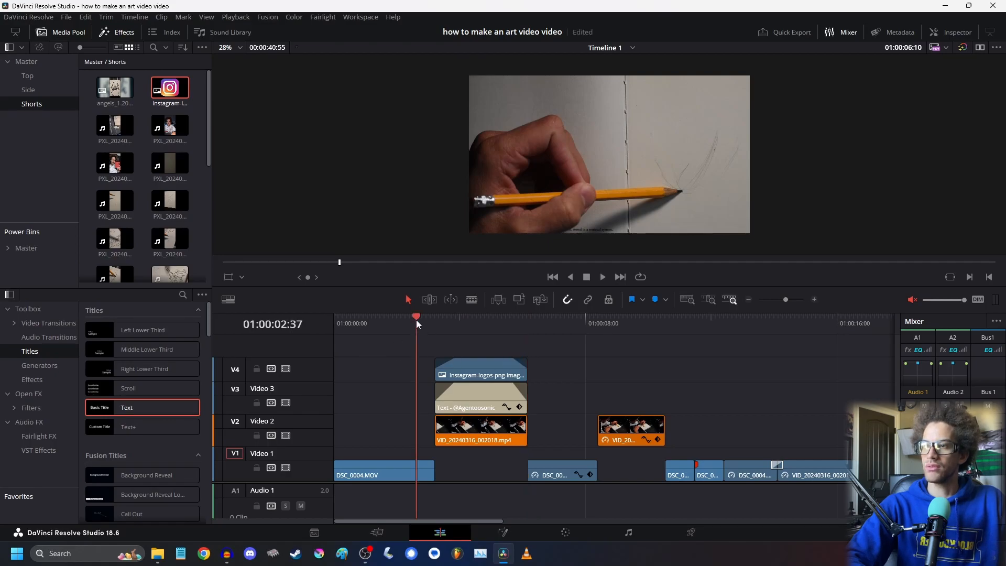
pyautogui.press('space')
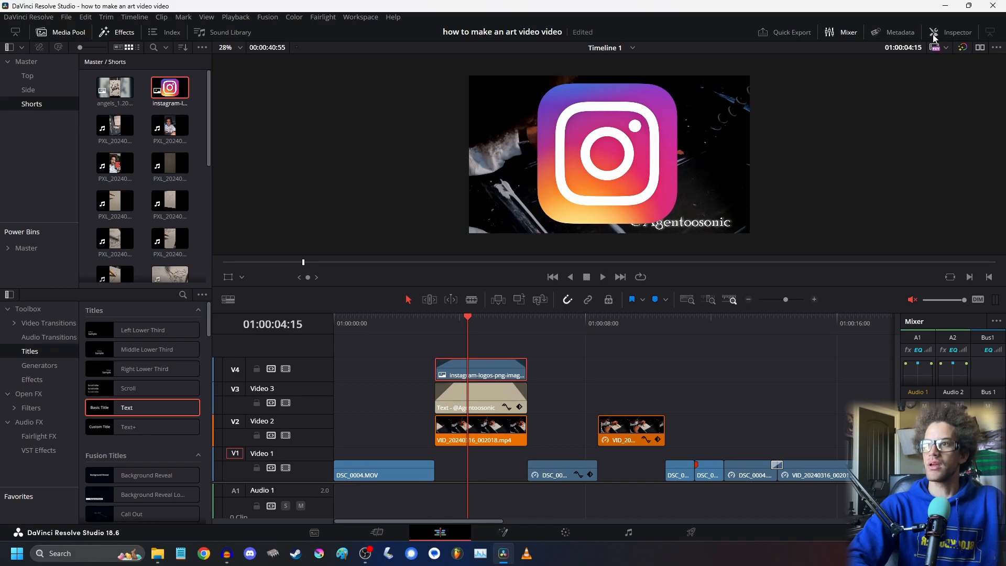
# - Set the Instagram logo's zoom to 0.150 and its position to X 72, Y -436, and play the result
pyautogui.click(950, 32)
pyautogui.moveTo(889, 120)
pyautogui.mouseDown()
pyautogui.moveTo(942, 119)
pyautogui.moveTo(900, 106)
pyautogui.moveTo(881, 116)
pyautogui.moveTo(900, 118)
pyautogui.mouseUp()
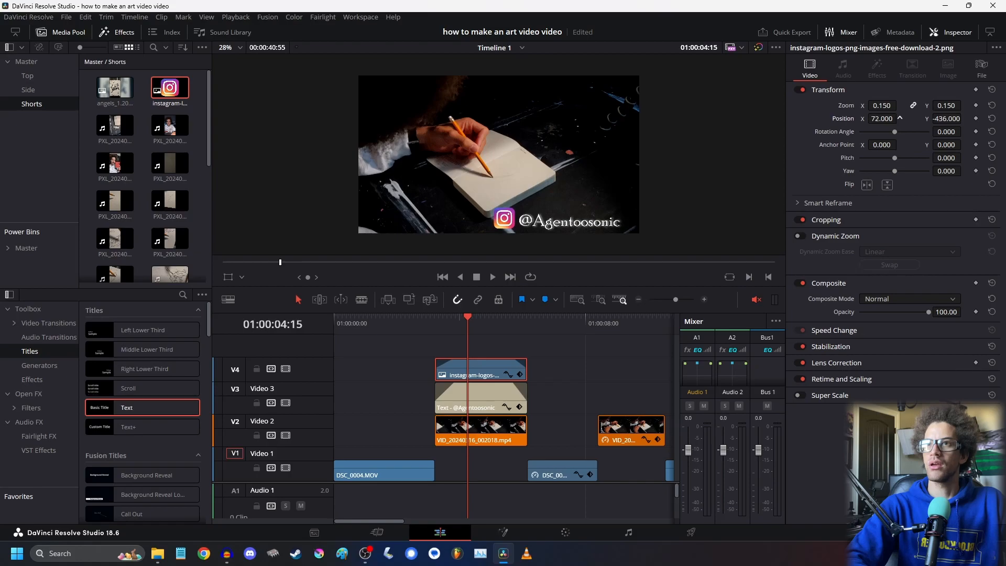
pyautogui.click(947, 35)
pyautogui.click(393, 317)
pyautogui.press('space')
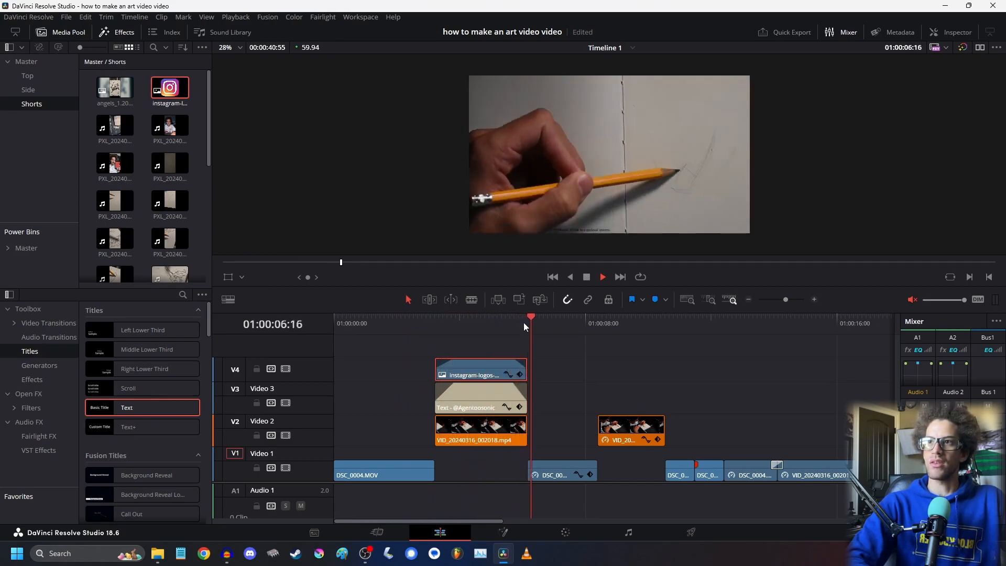
# - Save the project and play the rest of the timeline through to the ending clips
pyautogui.click(748, 300)
pyautogui.click(749, 300)
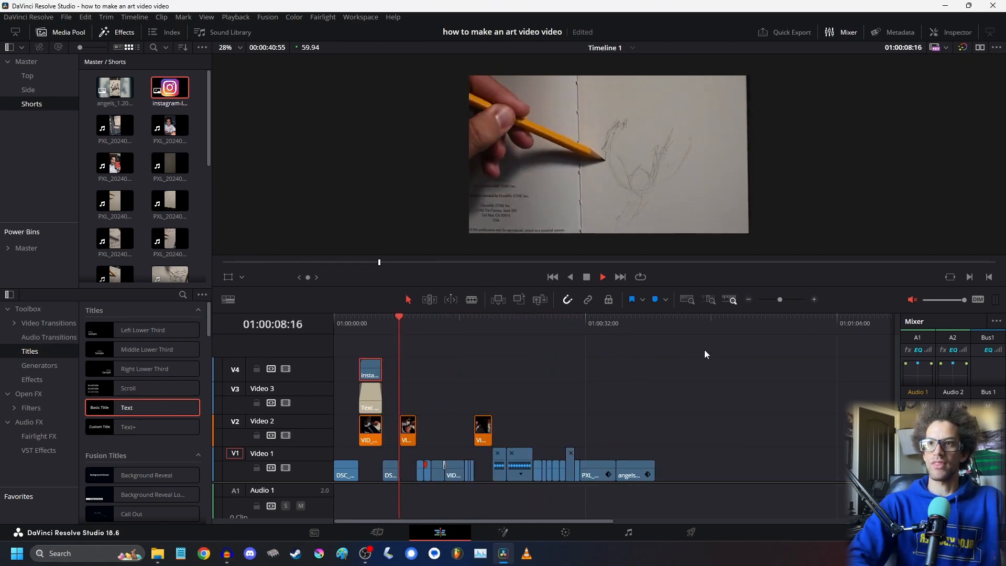
pyautogui.press('space')
pyautogui.hotkey('ctrl', 's')
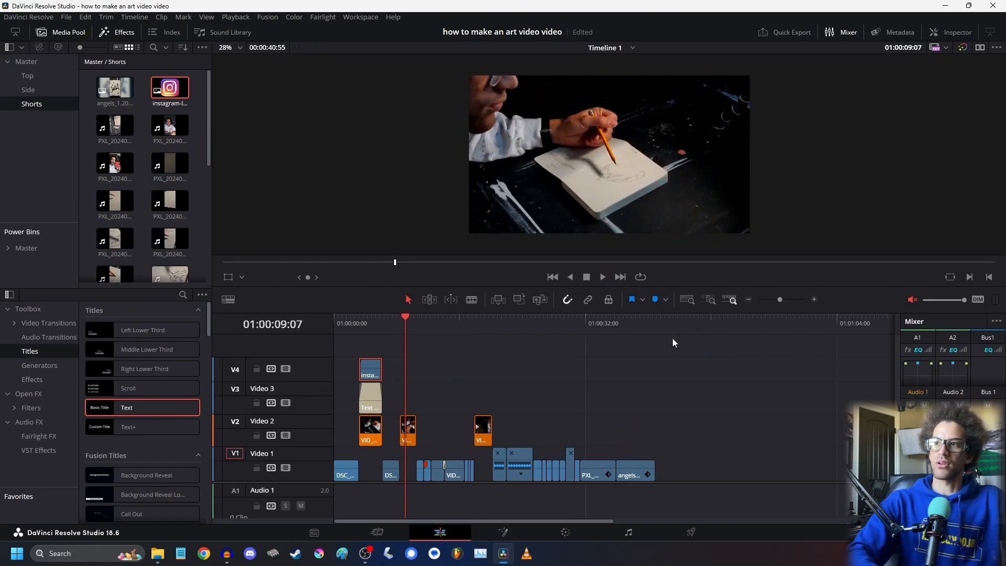
pyautogui.press('space')
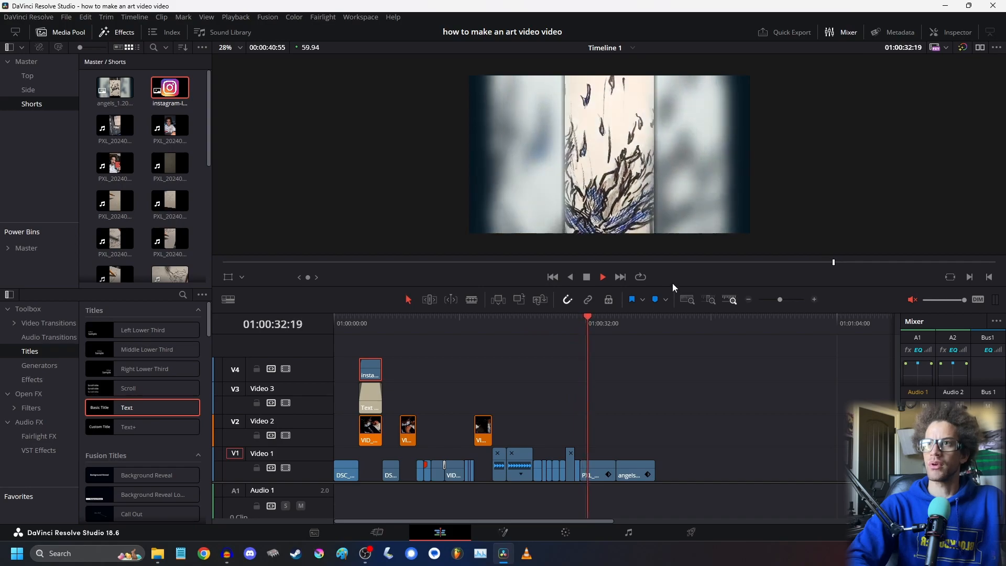
# - Move the angels_1.20.1.jpg clip earlier to start at 01:00:34:32, over the end of the PXL_20240316_054352664.mp4 clip
pyautogui.click(569, 328)
pyautogui.click(814, 299)
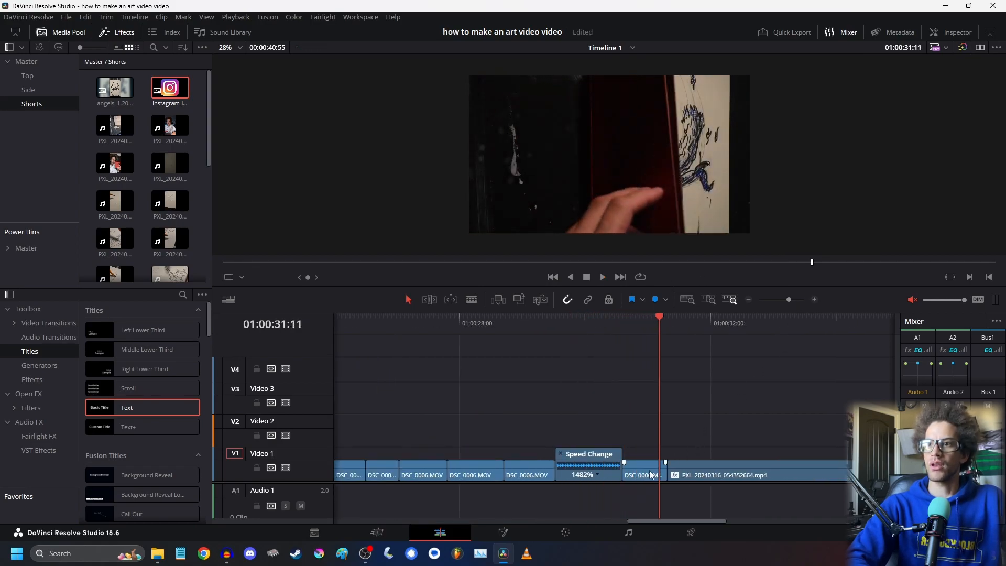
pyautogui.click(750, 300)
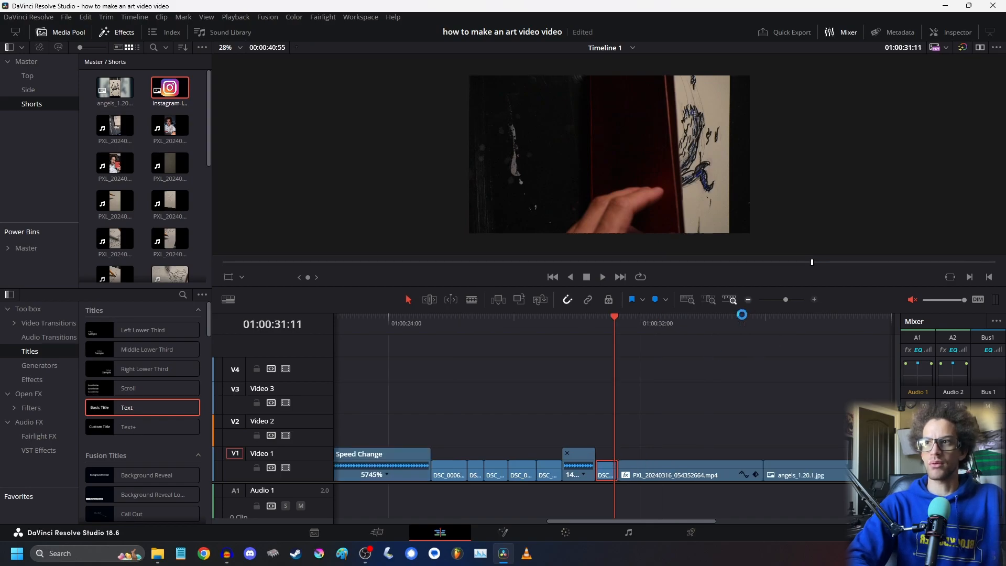
pyautogui.click(749, 300)
pyautogui.press('space')
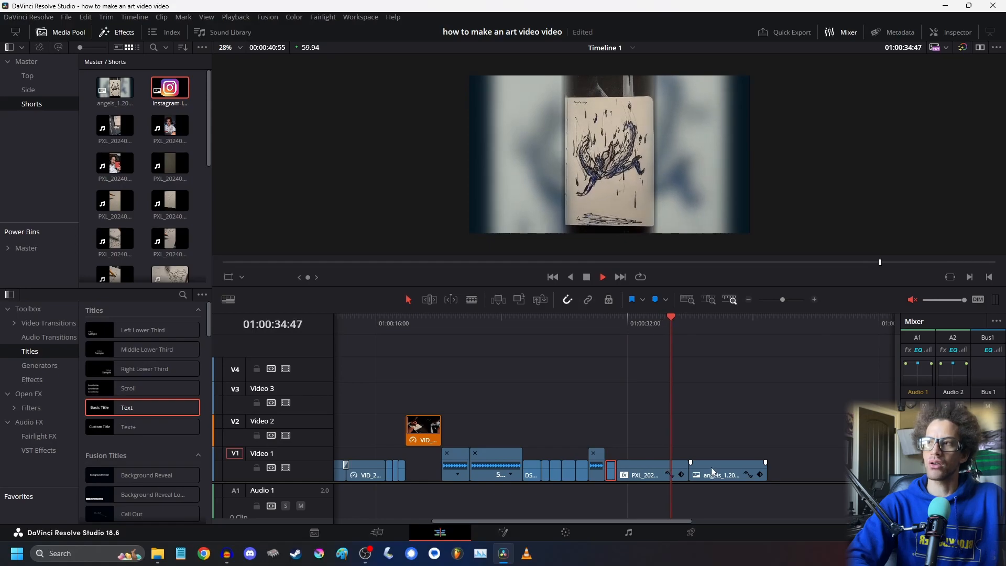
pyautogui.click(643, 319)
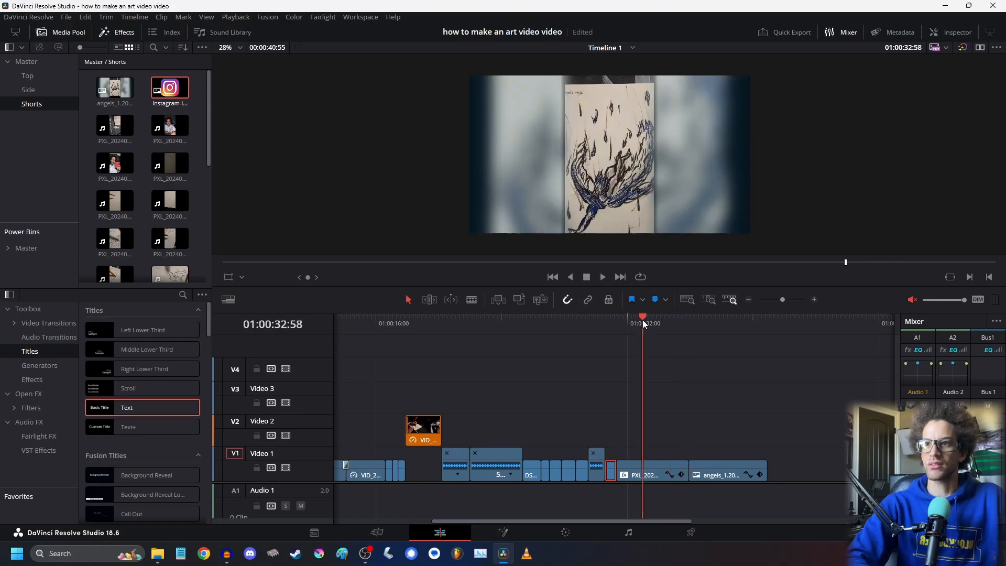
pyautogui.press('space')
pyautogui.moveTo(724, 471); pyautogui.dragTo(710, 475)
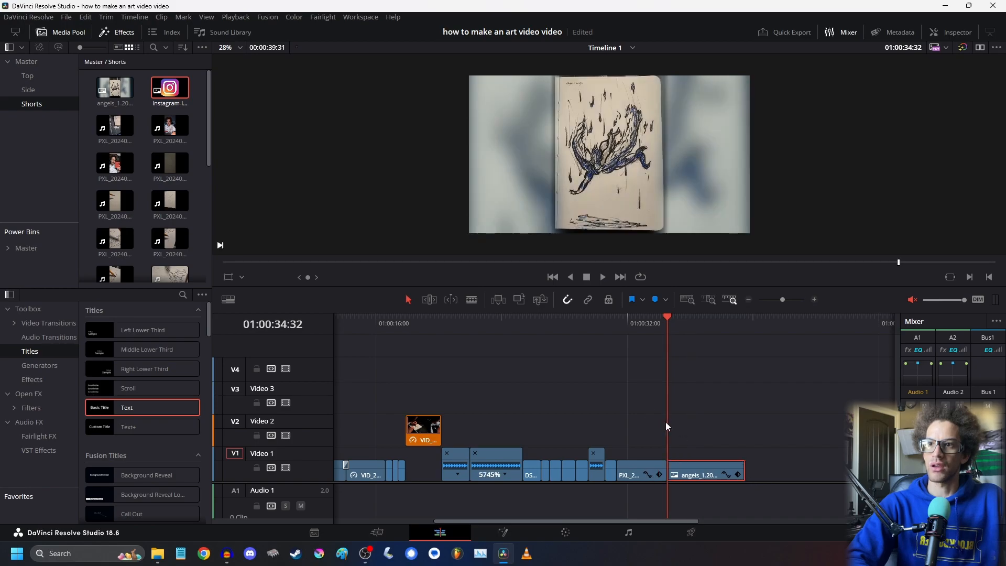
# - Play the ending from the last DSC_0006.MOV clip to check the timing of the closing cuts
pyautogui.click(611, 318)
pyautogui.press('space')
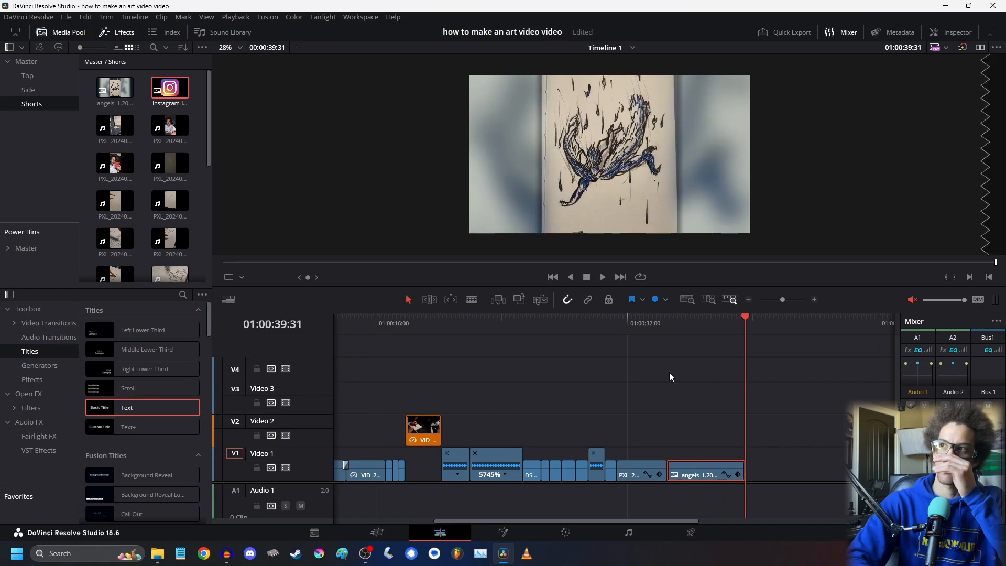
pyautogui.click(616, 334)
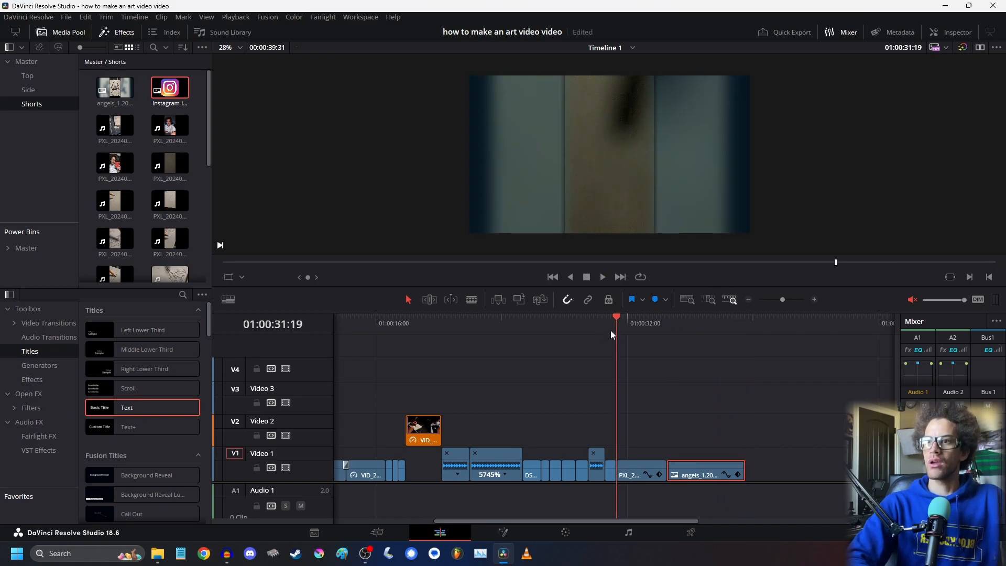
pyautogui.click(605, 328)
pyautogui.click(815, 299)
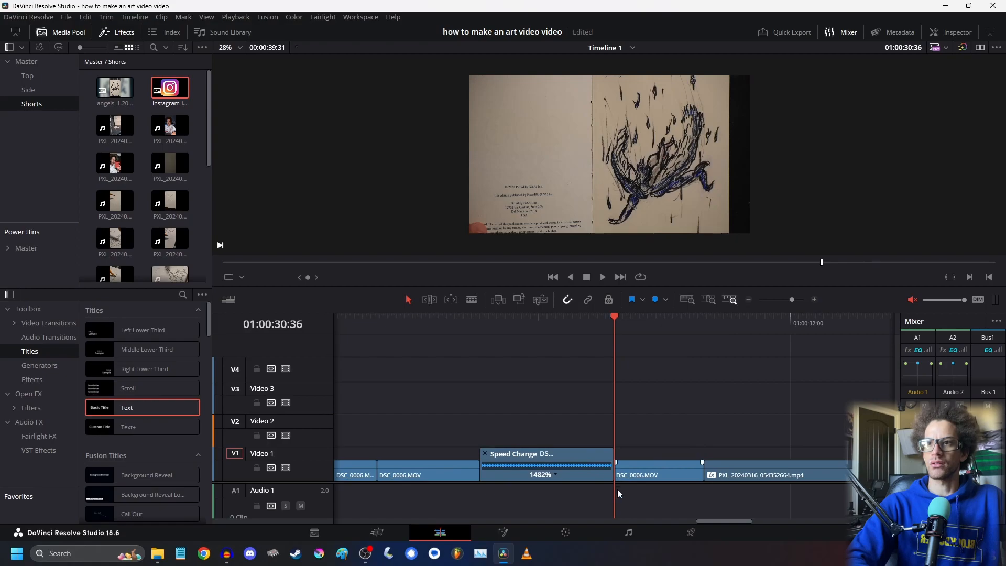
pyautogui.press('space')
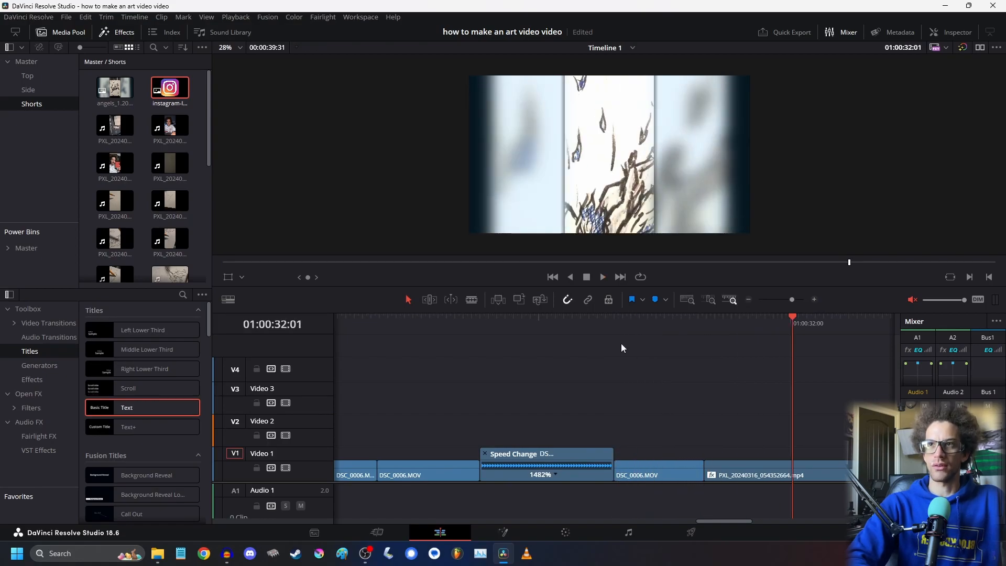
# - Show the retime controls on the last DSC_0006.MOV clip and review its speed options
pyautogui.press('space')
pyautogui.click(669, 477)
pyautogui.rightClick(669, 477)
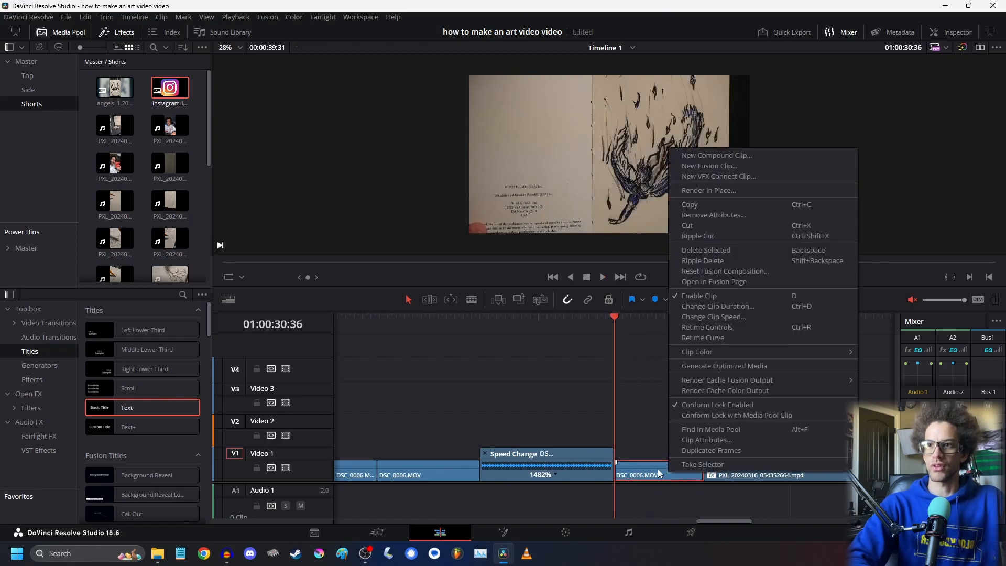
pyautogui.hotkey('ctrl', 'r')
pyautogui.click(649, 473)
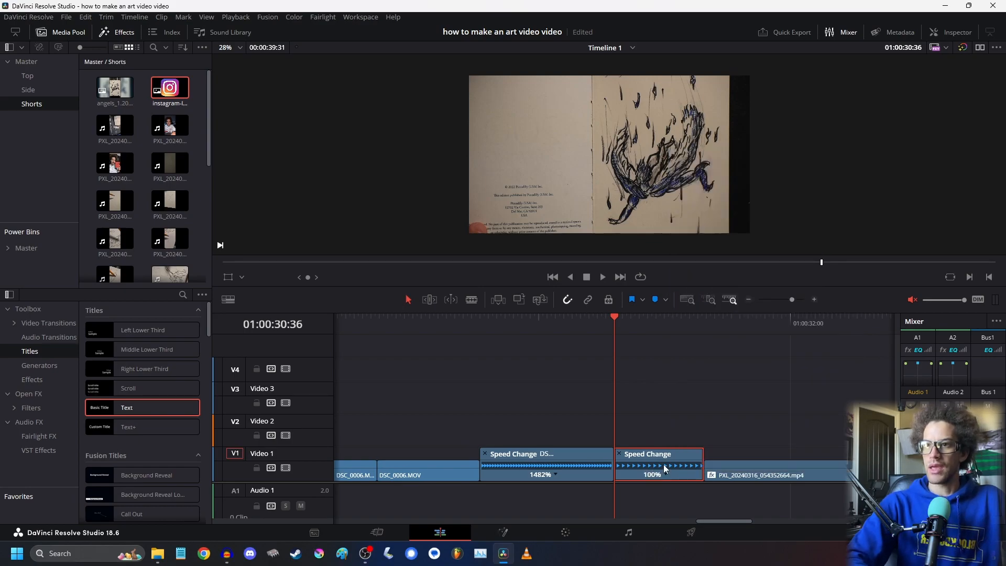
pyautogui.click(664, 474)
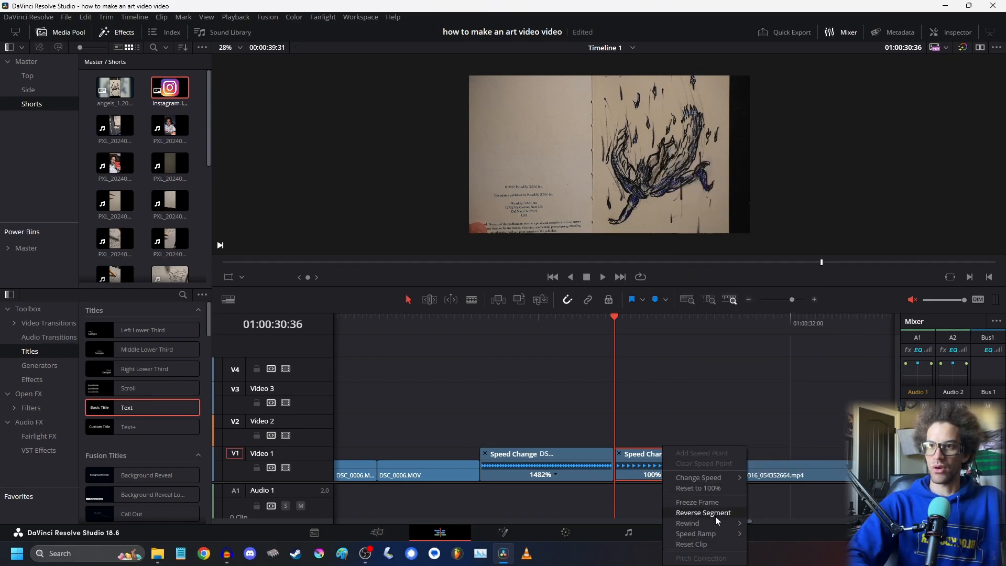
pyautogui.moveTo(721, 533)
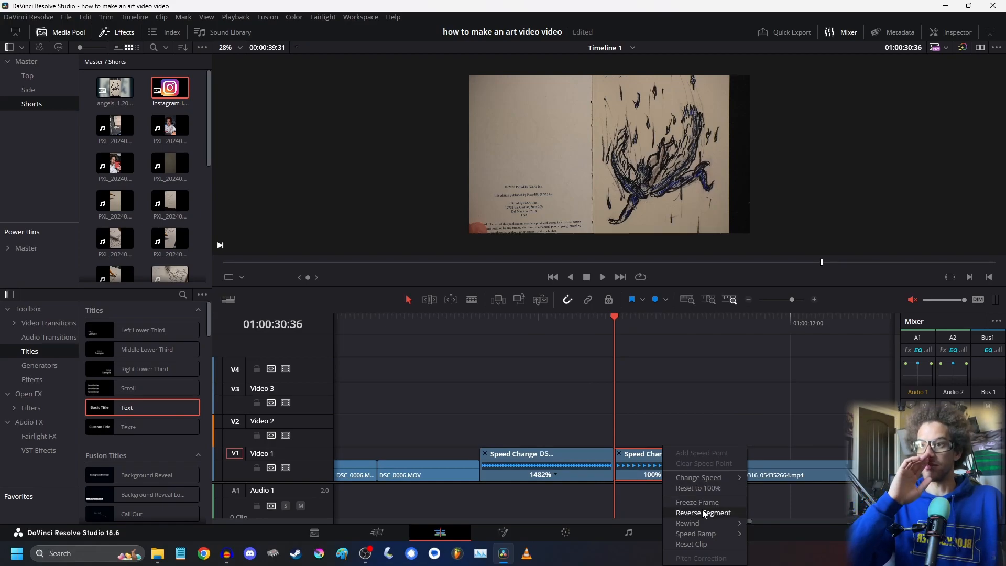
pyautogui.click(772, 412)
pyautogui.click(748, 299)
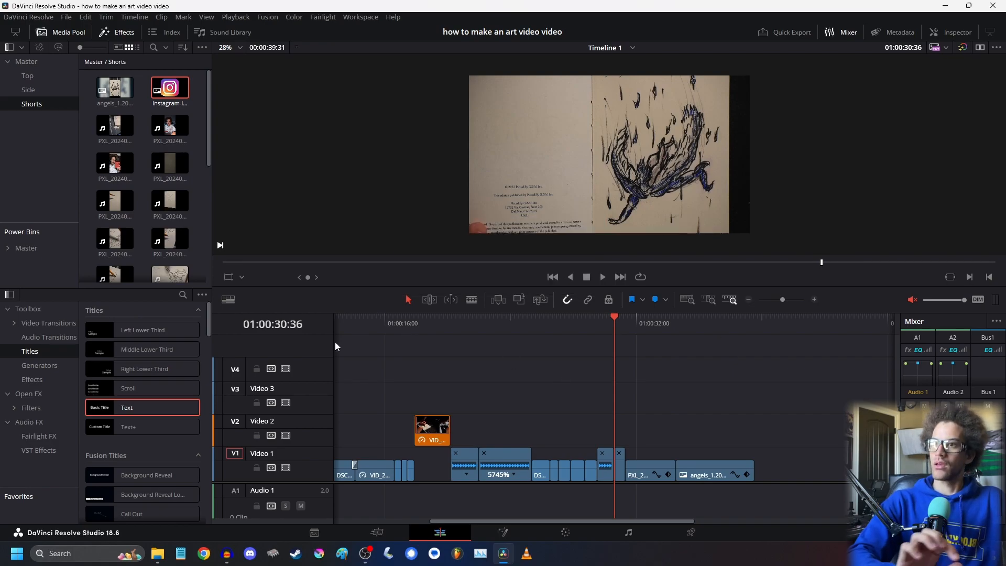
# - Return to the start of the timeline and save the project
pyautogui.press('Home')
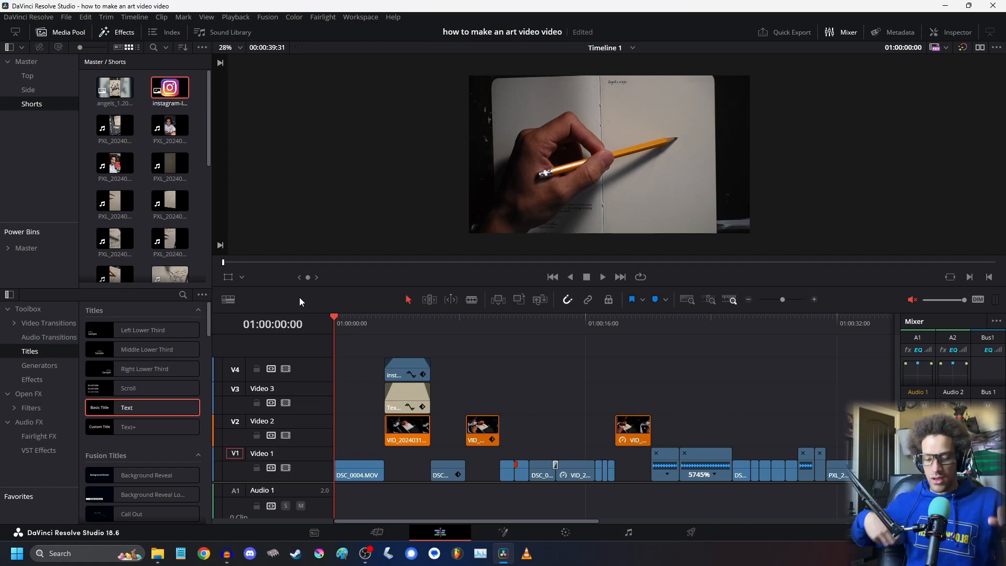
pyautogui.hotkey('ctrl', 's')
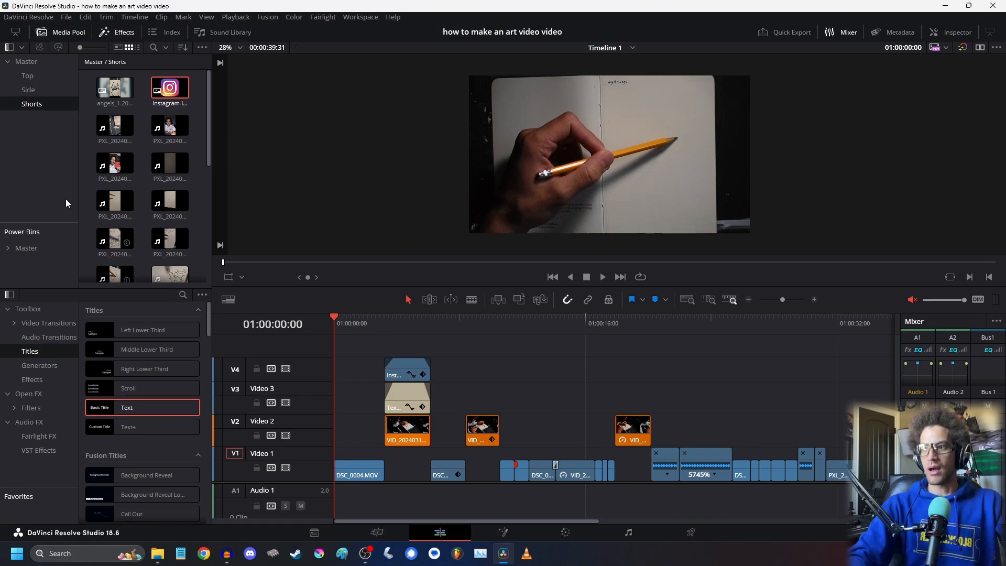
pyautogui.click(186, 233)
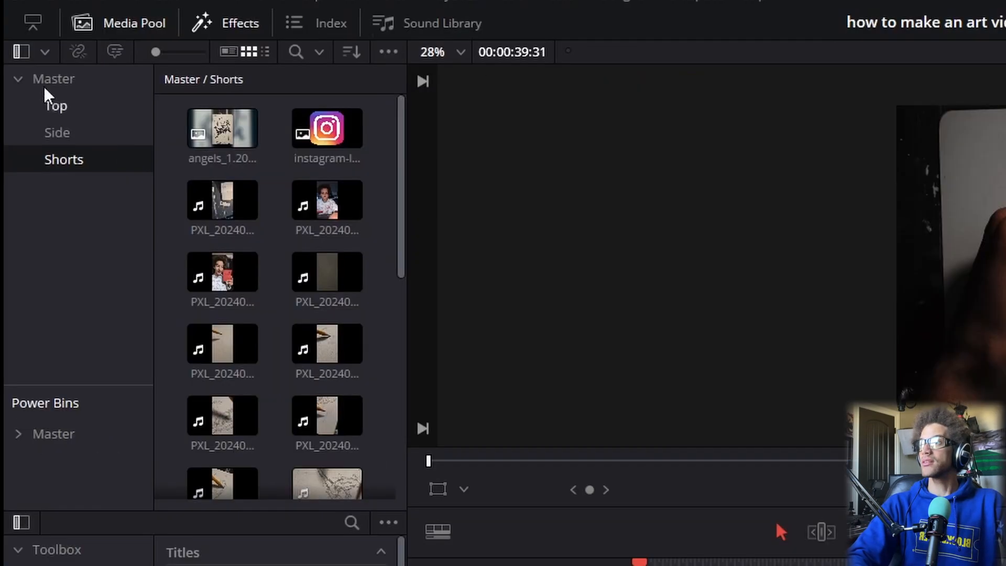
# - Create a new bin named Audio in the Master bin of the media pool
pyautogui.click(28, 61)
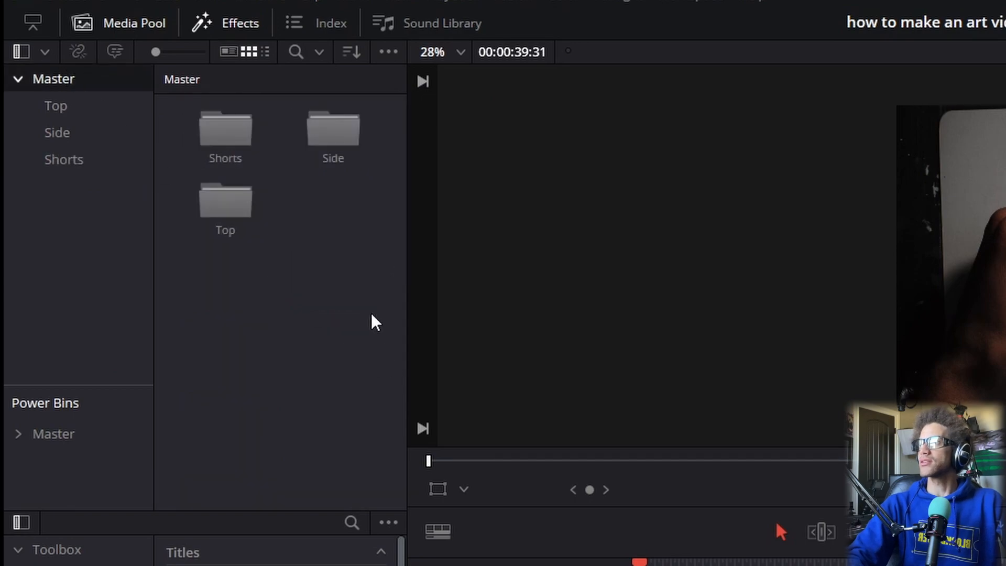
pyautogui.rightClick(305, 193)
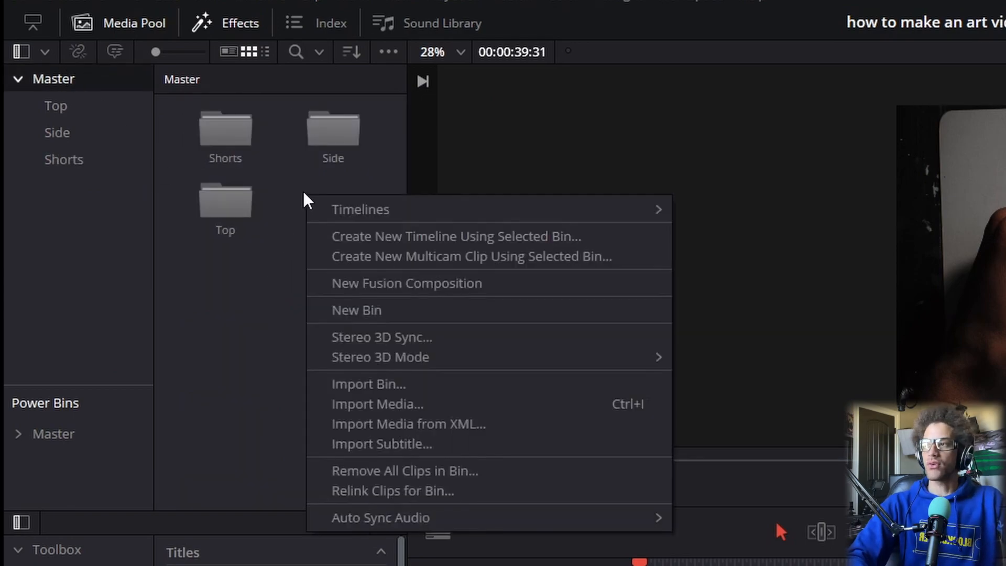
pyautogui.click(394, 309)
pyautogui.press('BackSpace')
pyautogui.write('Audio')
pyautogui.press('Return')
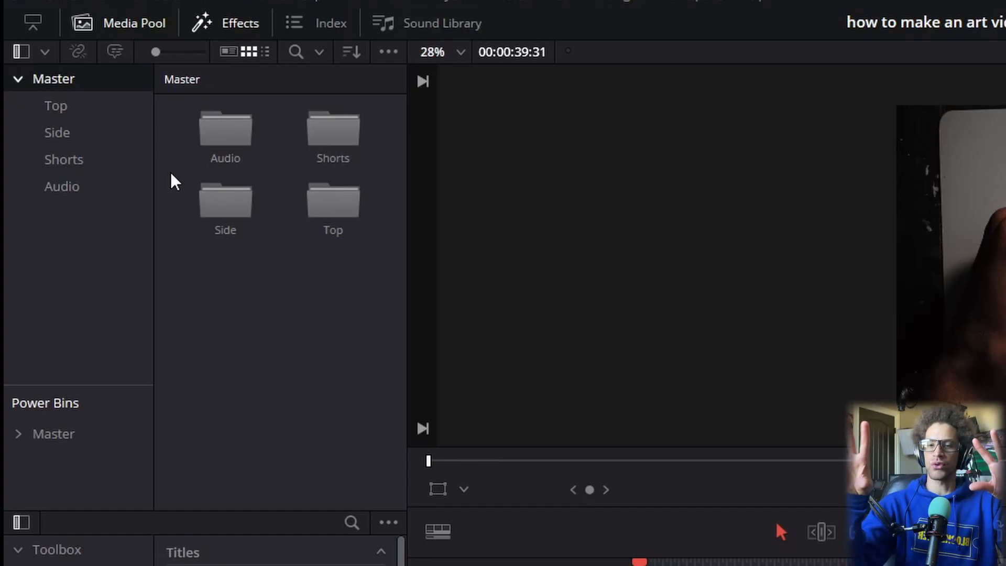
# - Rename the Audio bin as BGM
pyautogui.click(225, 156)
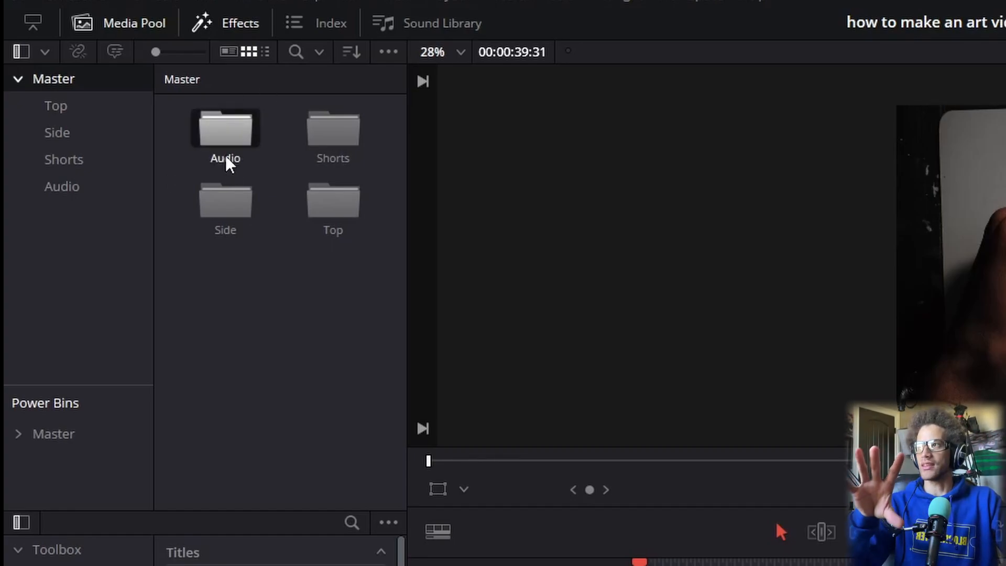
pyautogui.click(229, 156)
pyautogui.press('BackSpace')
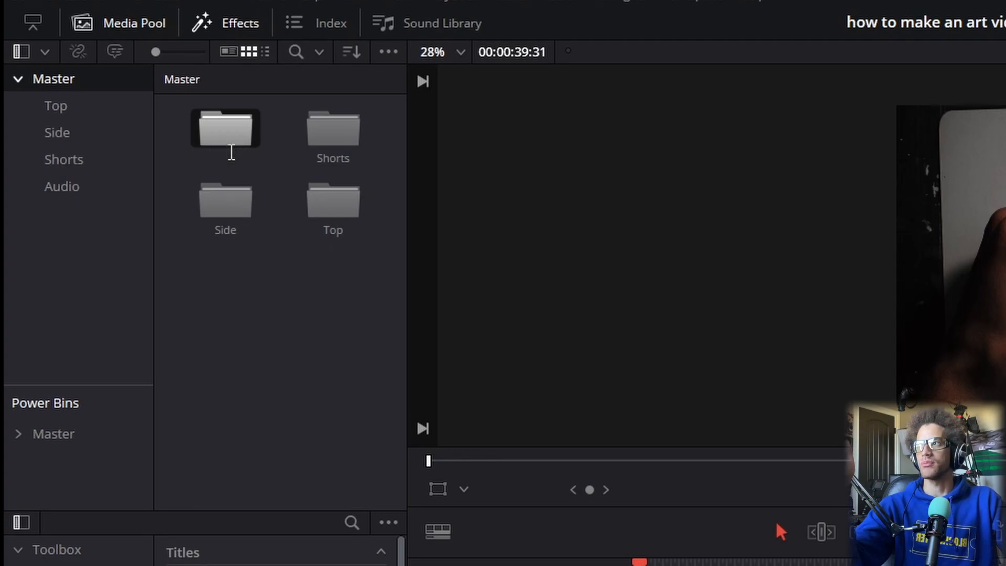
pyautogui.write('BG')
pyautogui.write('M')
pyautogui.press('Return')
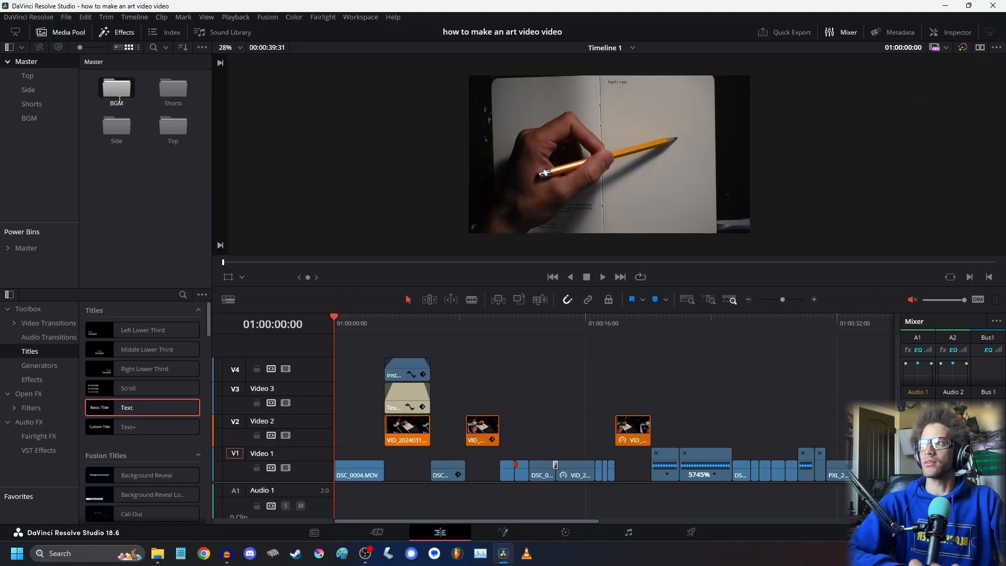
pyautogui.click(152, 221)
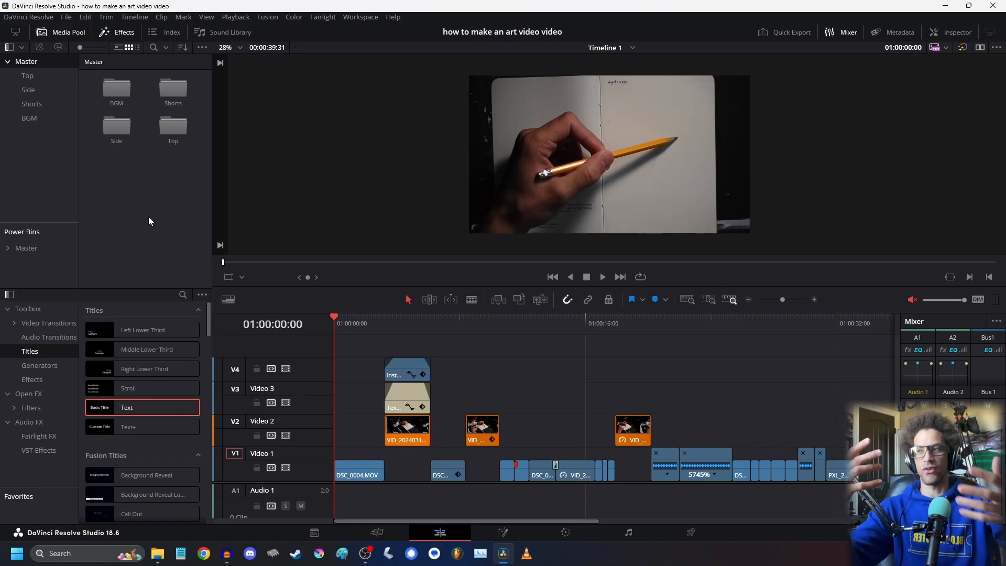
# - Open the BGM bin, start a media import and browse to the YouTube Audio > Inspirational > Cinematic folder inside Youtube Music
pyautogui.doubleClick(111, 90)
pyautogui.hotkey('ctrl', 'i')
pyautogui.doubleClick(331, 183)
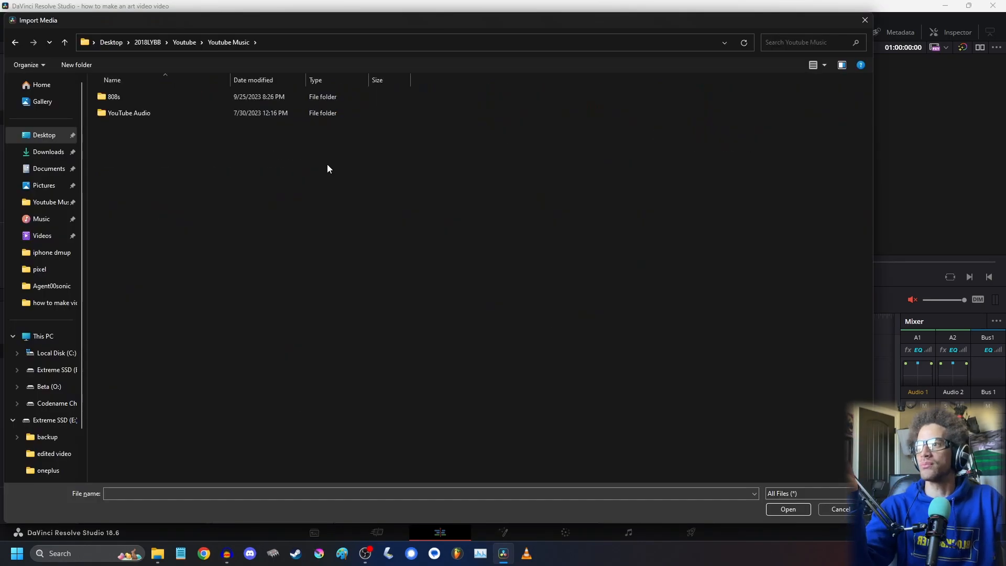
pyautogui.doubleClick(167, 97)
pyautogui.click(224, 42)
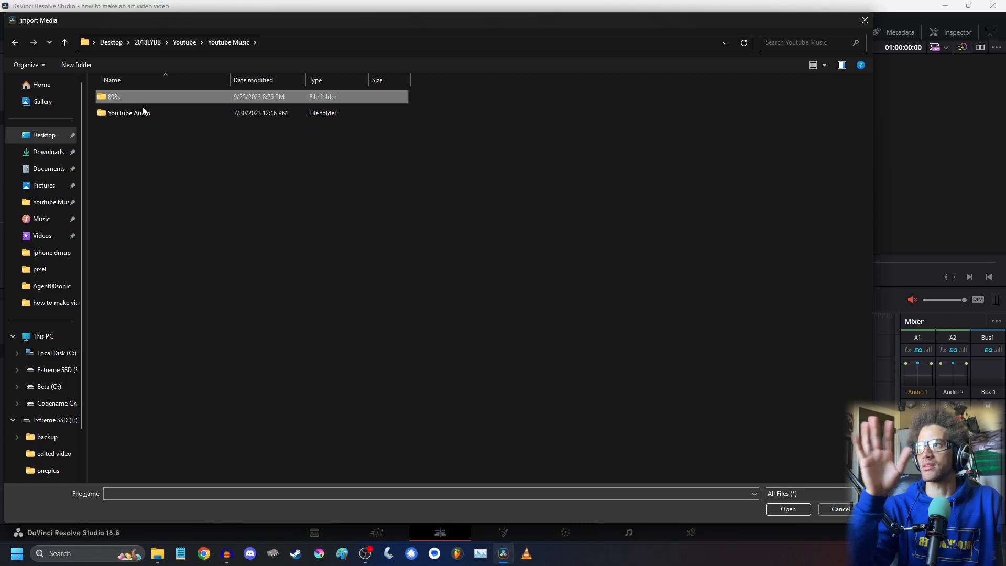
pyautogui.doubleClick(147, 116)
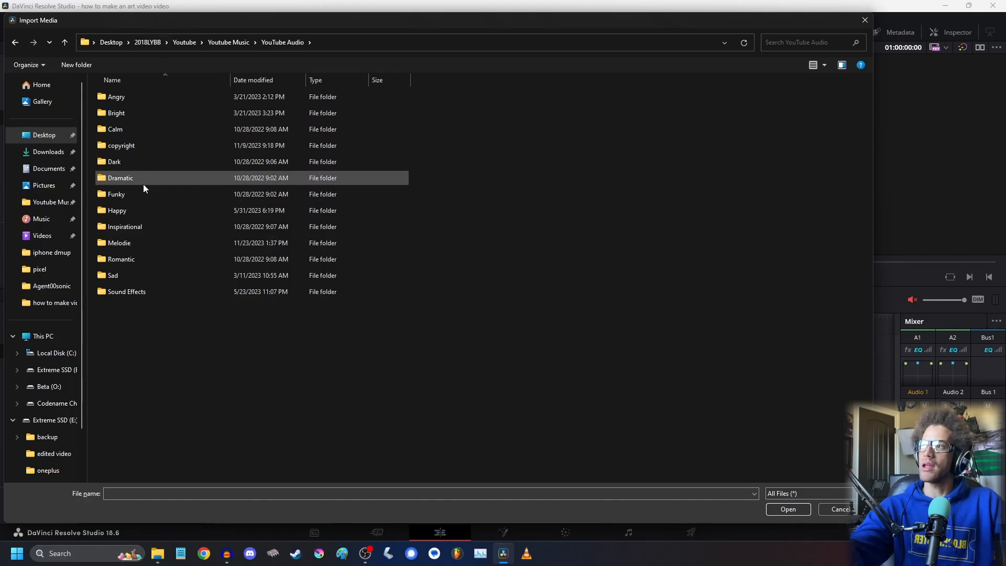
pyautogui.doubleClick(116, 230)
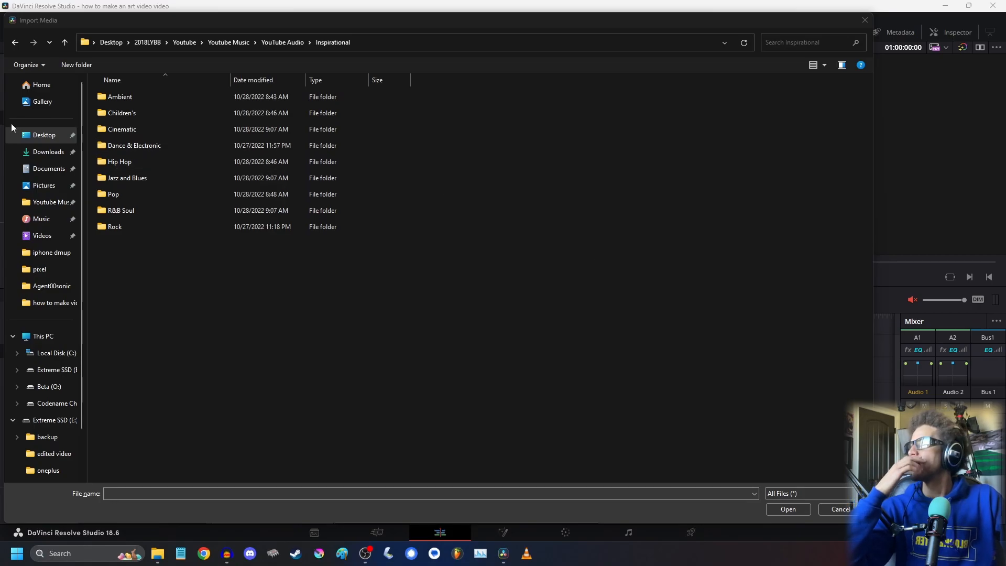
pyautogui.doubleClick(154, 134)
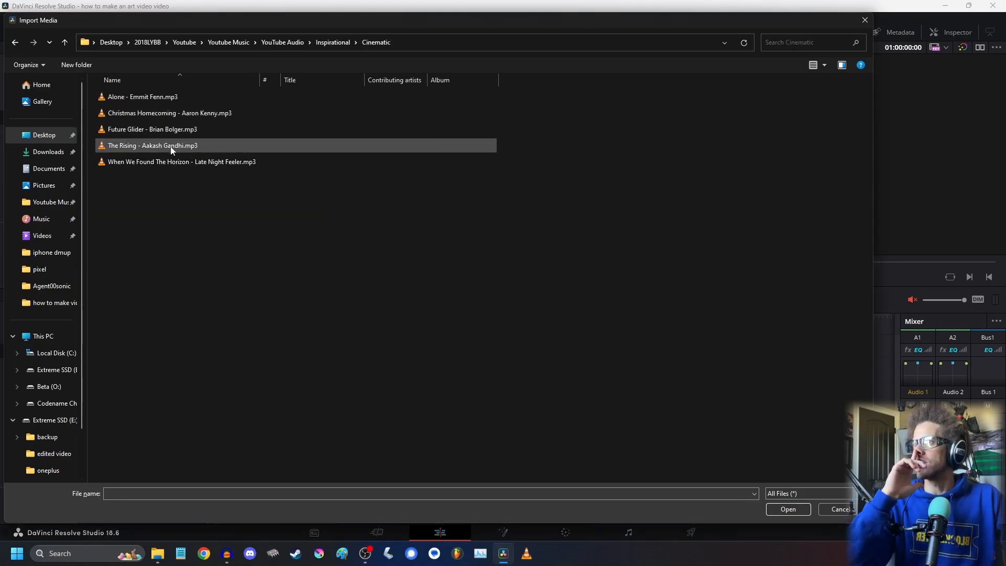
# - Listen to When We Found The Horizon - Late Night Feeler.mp3 as a background music candidate
pyautogui.click(135, 164)
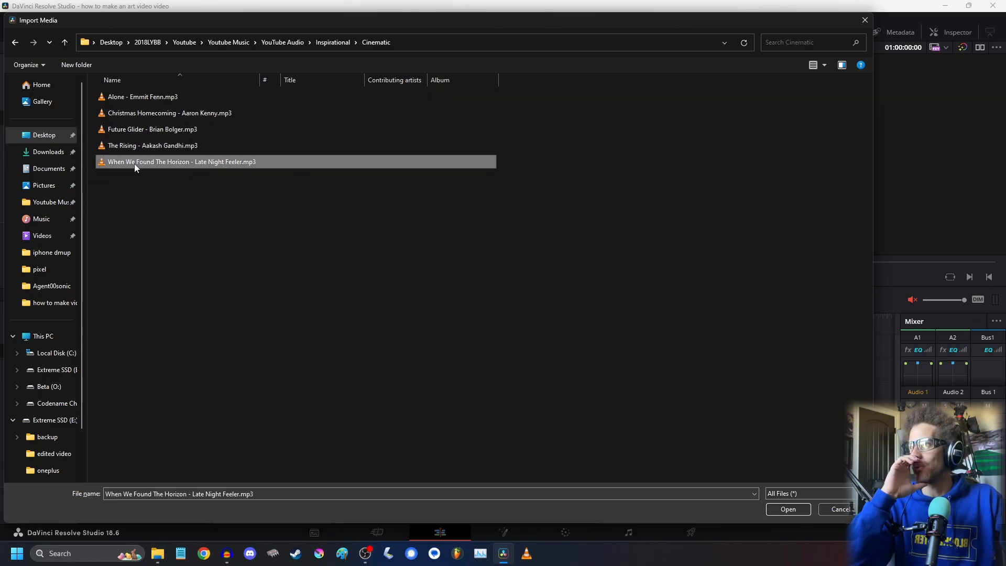
pyautogui.rightClick(134, 164)
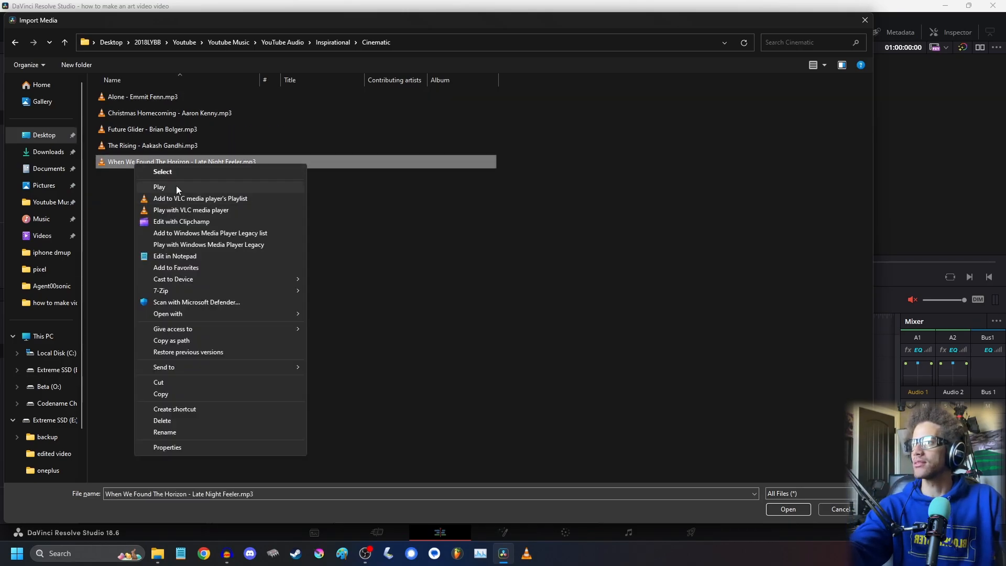
pyautogui.click(159, 187)
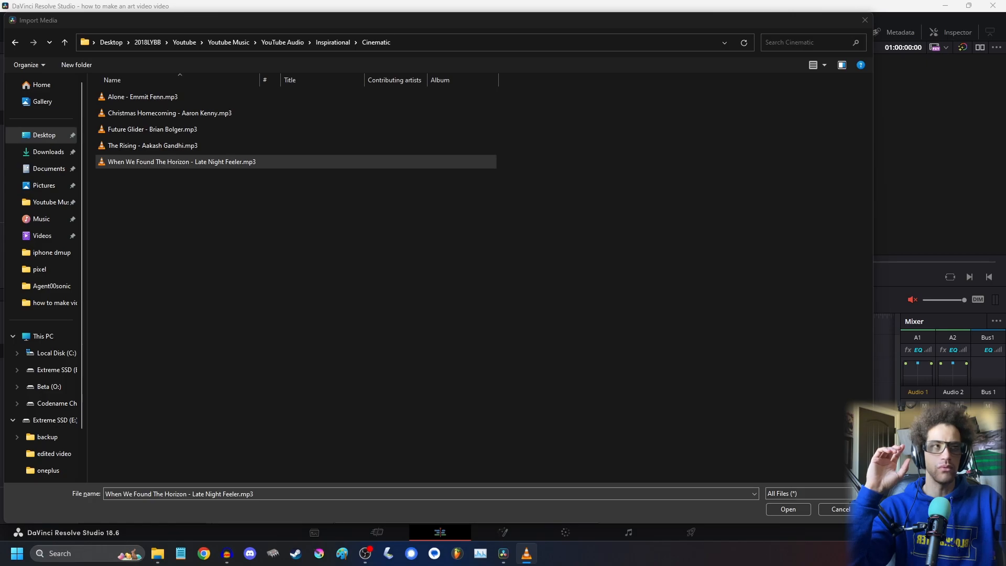
# - Preview The Rising - Aakash Gandhi.mp3 in VLC media player and import the track into the BGM bin
pyautogui.click(151, 145)
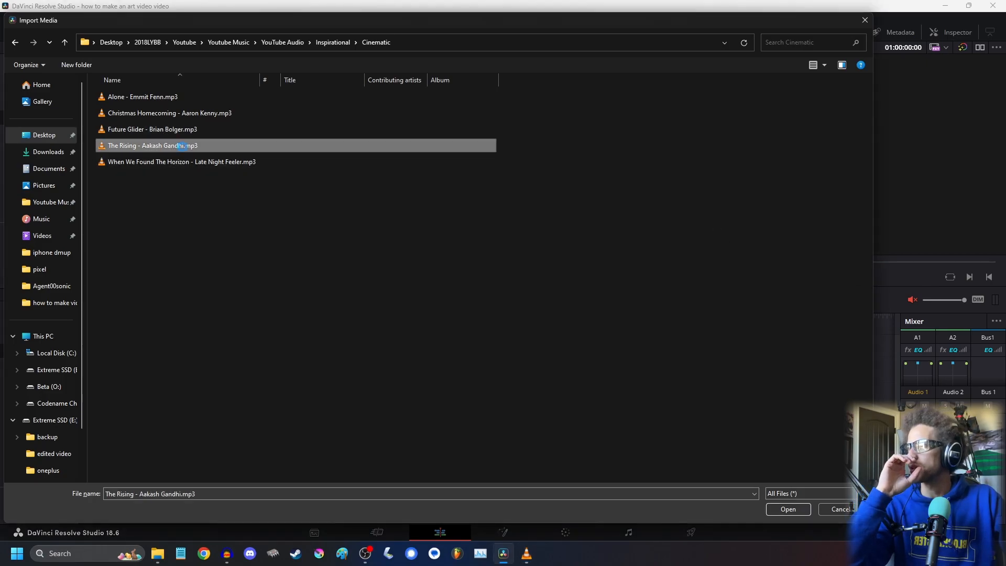
pyautogui.rightClick(152, 145)
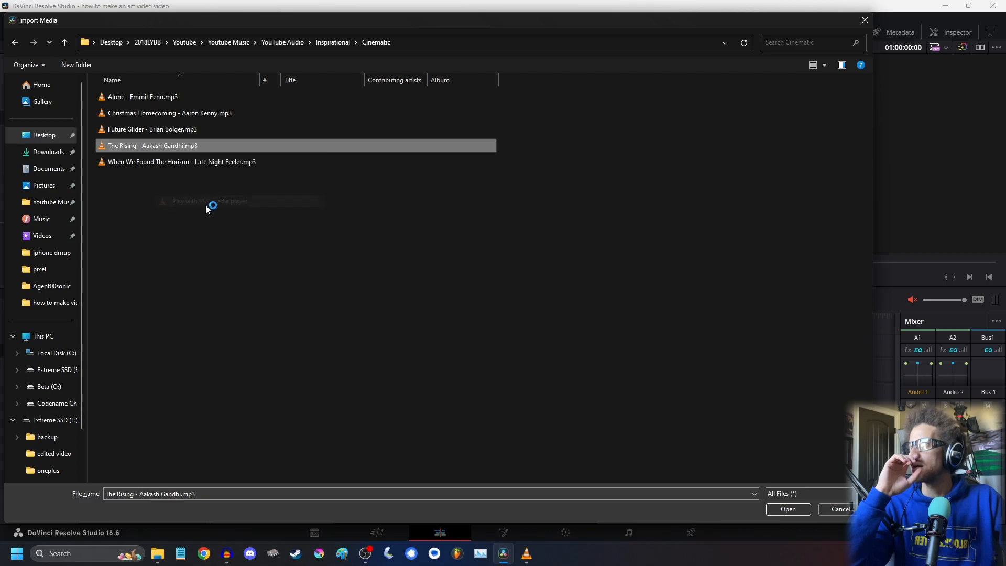
pyautogui.click(202, 201)
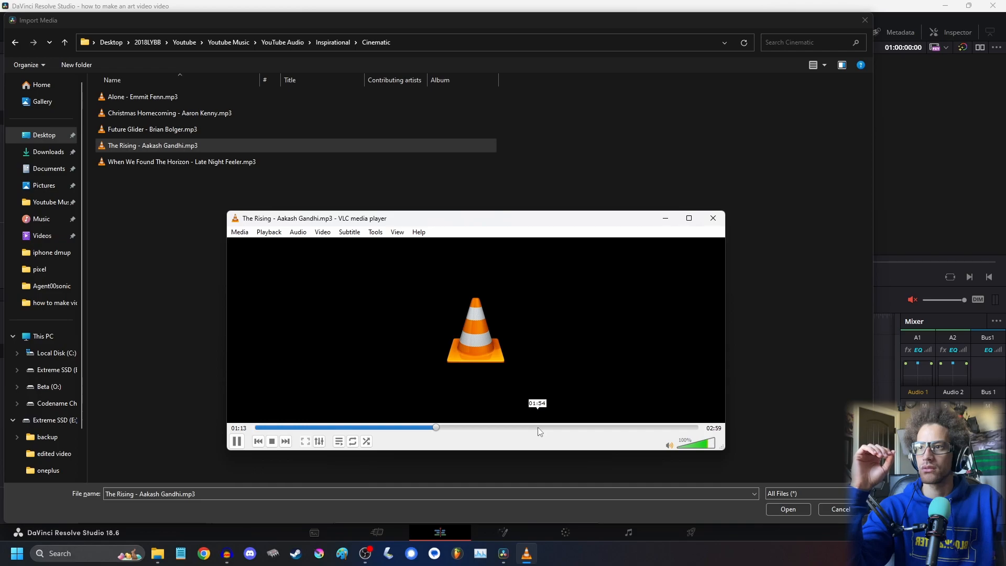
pyautogui.click(570, 429)
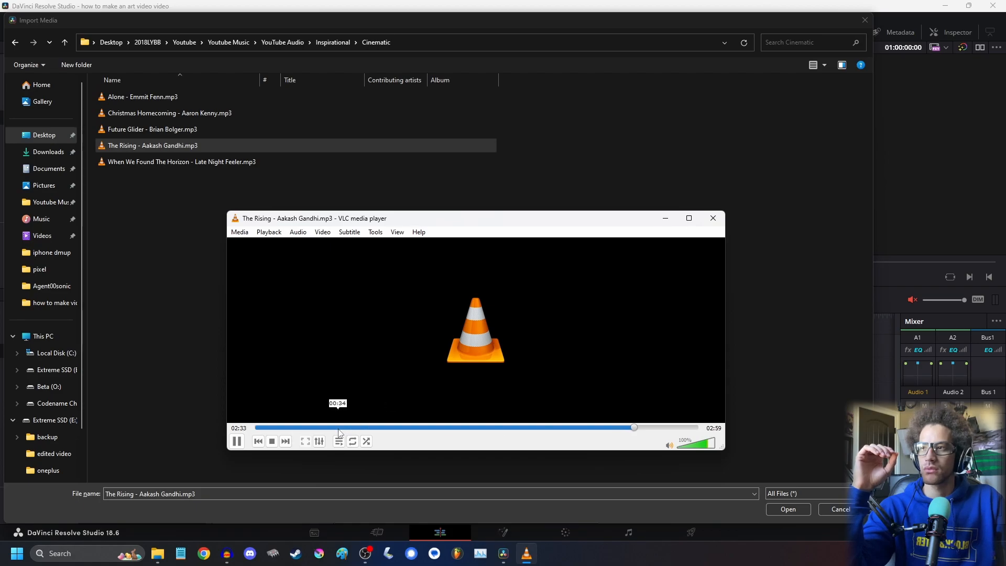
pyautogui.click(237, 441)
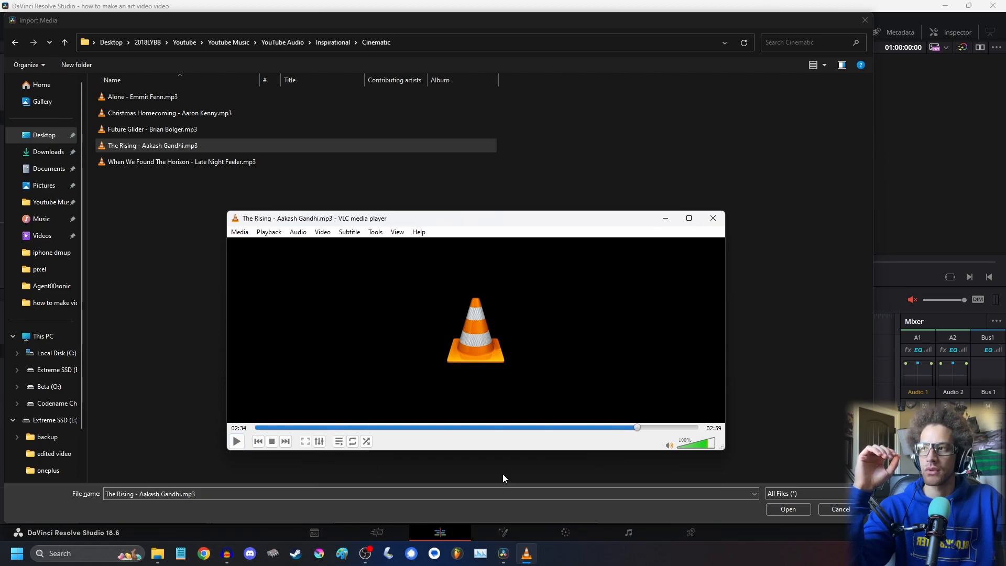
pyautogui.click(785, 509)
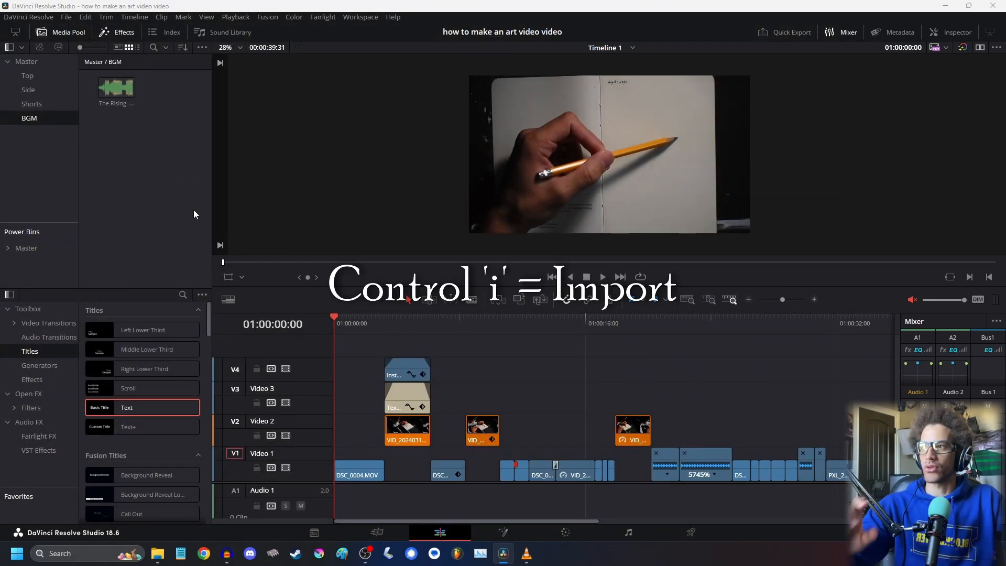
# - Start another media import and preview several parts of Future Glider - Brian Bolger.mp3 in VLC media player
pyautogui.hotkey('ctrl', 'i')
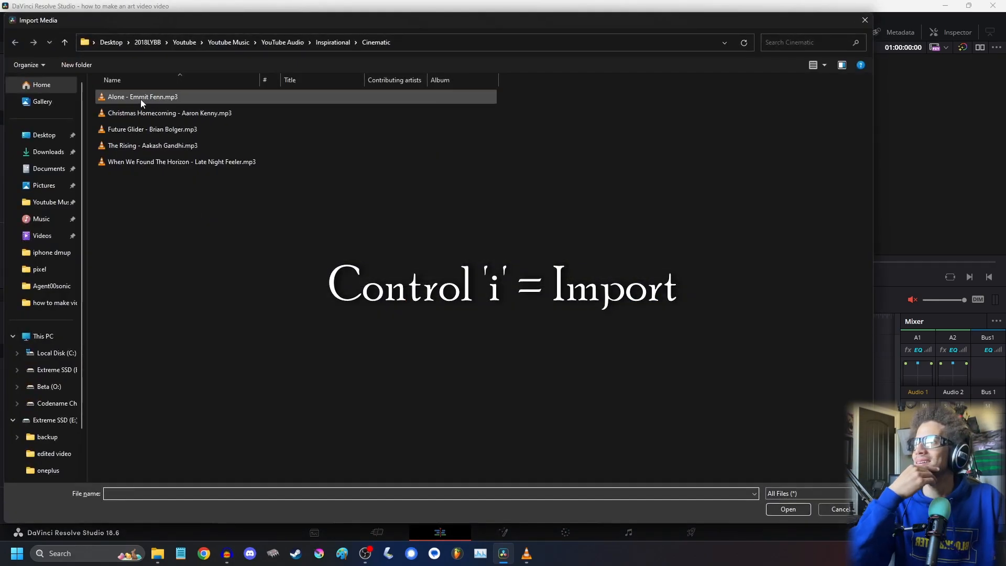
pyautogui.click(151, 129)
pyautogui.rightClick(151, 127)
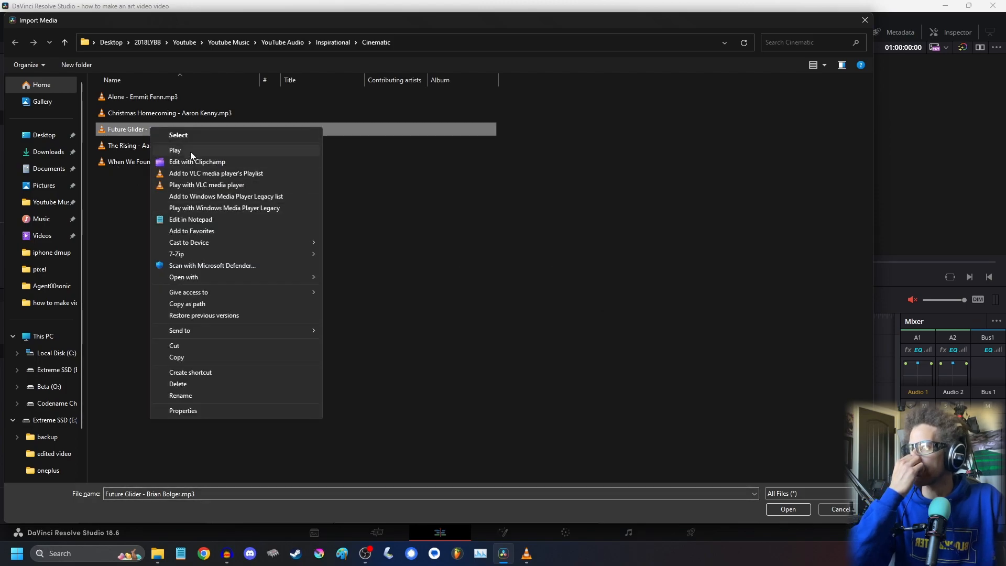
pyautogui.click(200, 184)
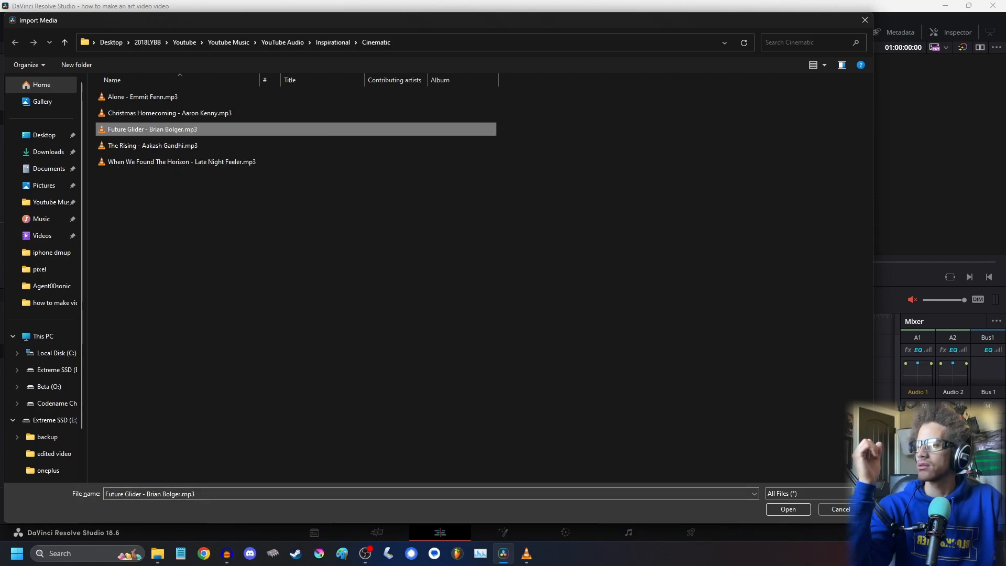
pyautogui.click(526, 553)
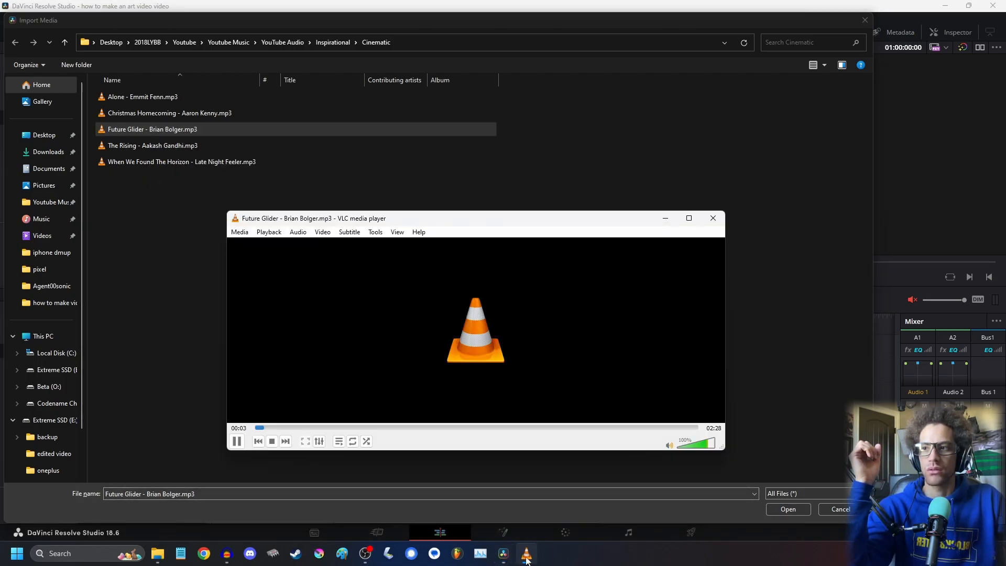
pyautogui.click(304, 427)
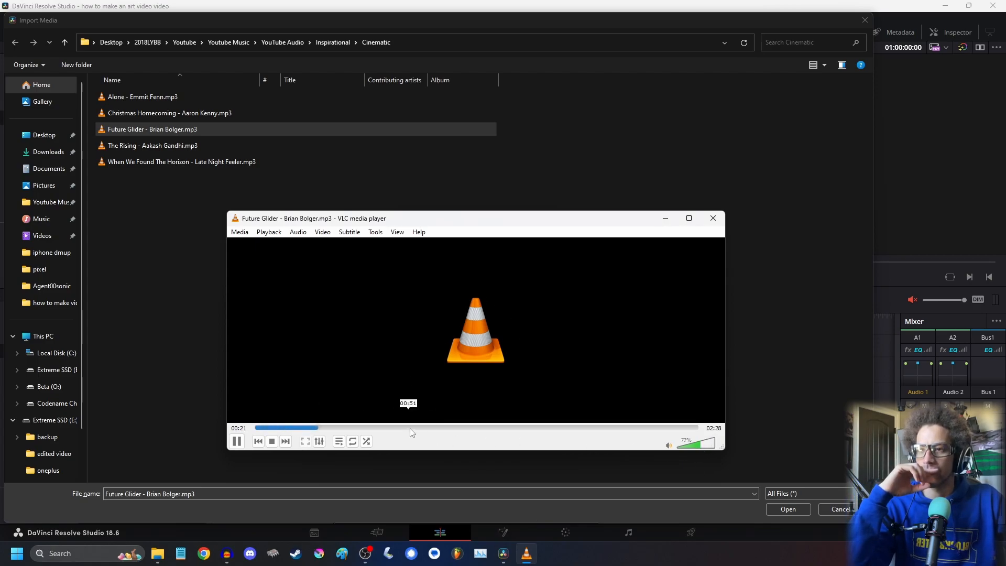
pyautogui.moveTo(454, 428); pyautogui.dragTo(601, 430)
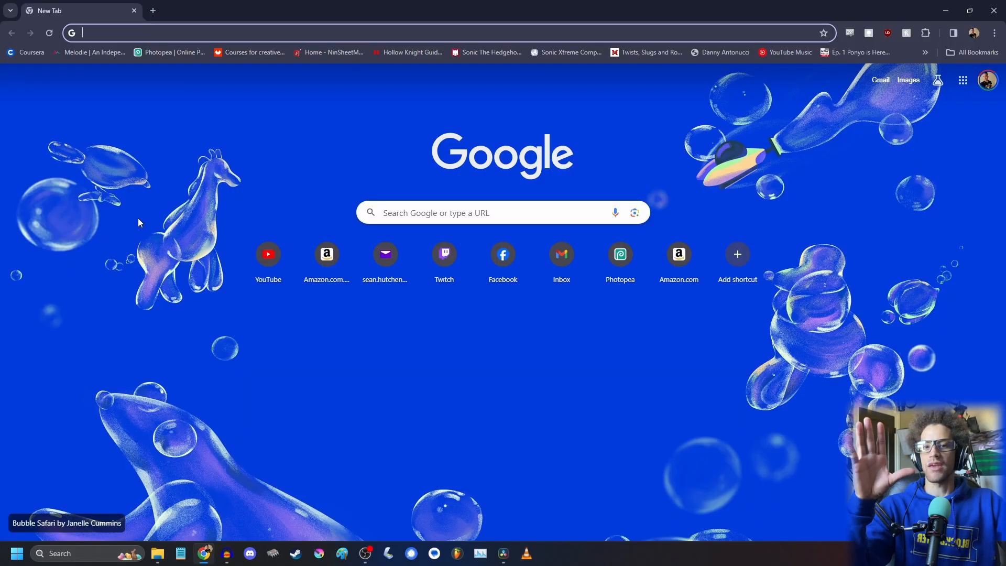
# - Open the Melodie music site (melod.ie) in Chrome, sign in to the account and return to its home page
pyautogui.click(93, 56)
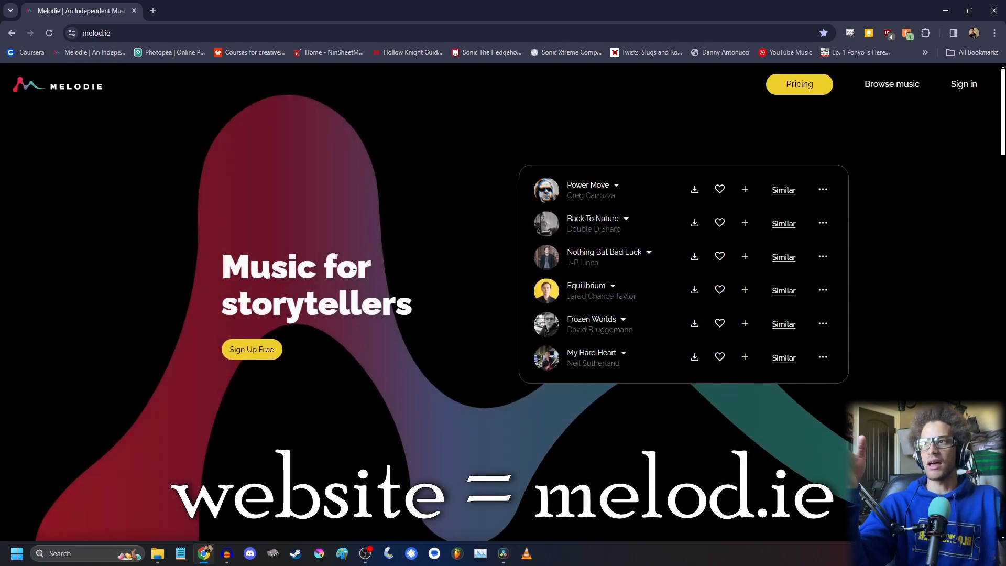
pyautogui.click(957, 89)
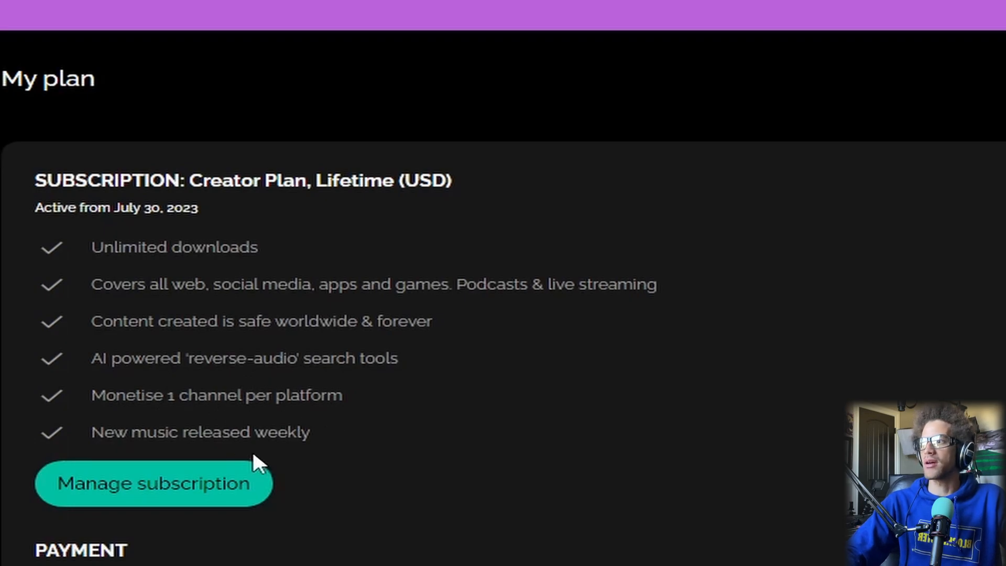
pyautogui.click(62, 85)
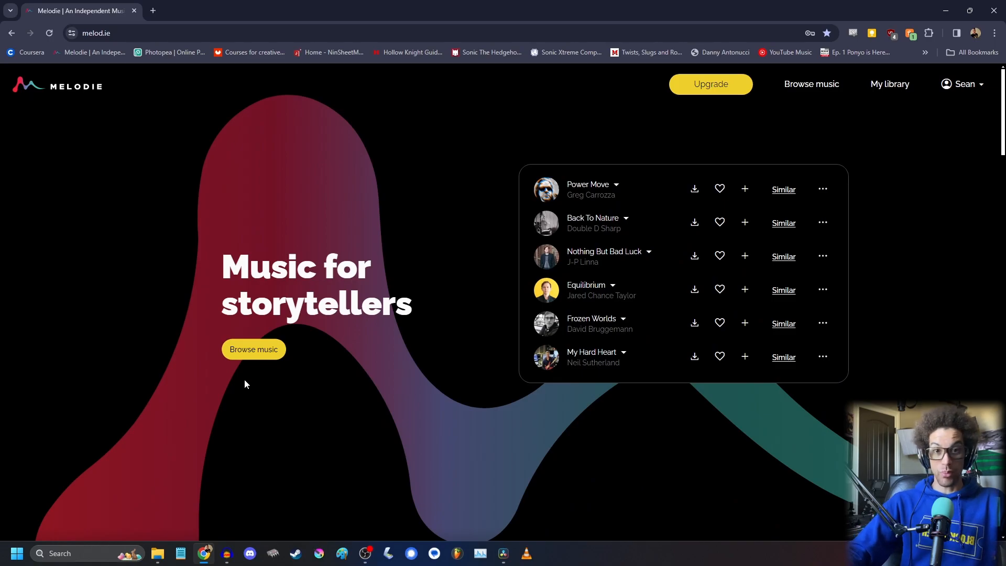
# - Browse the Melodie music catalogue and review its full lists of Mood and Purpose filters
pyautogui.click(254, 349)
pyautogui.scroll(-3, 298, 222)
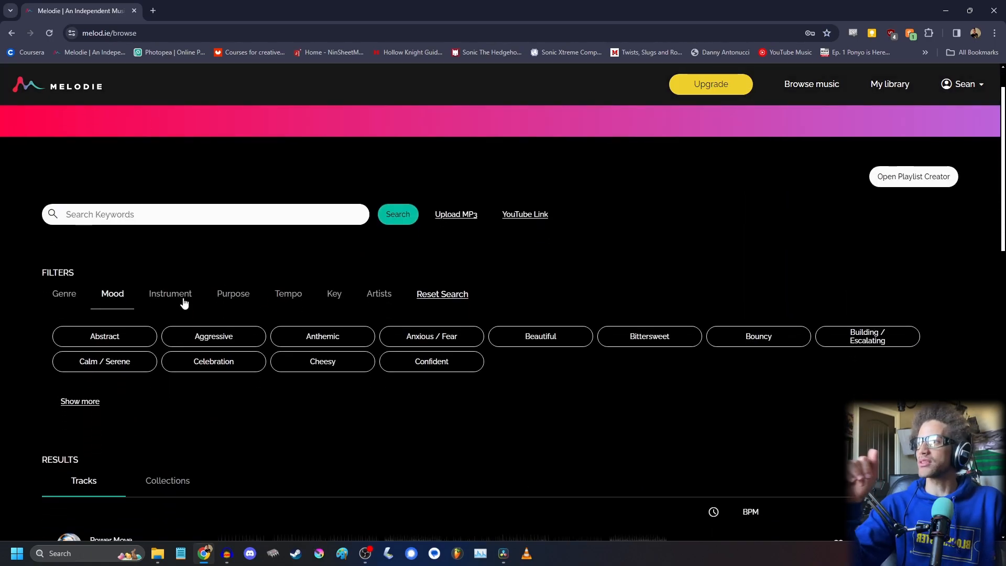
pyautogui.click(84, 297)
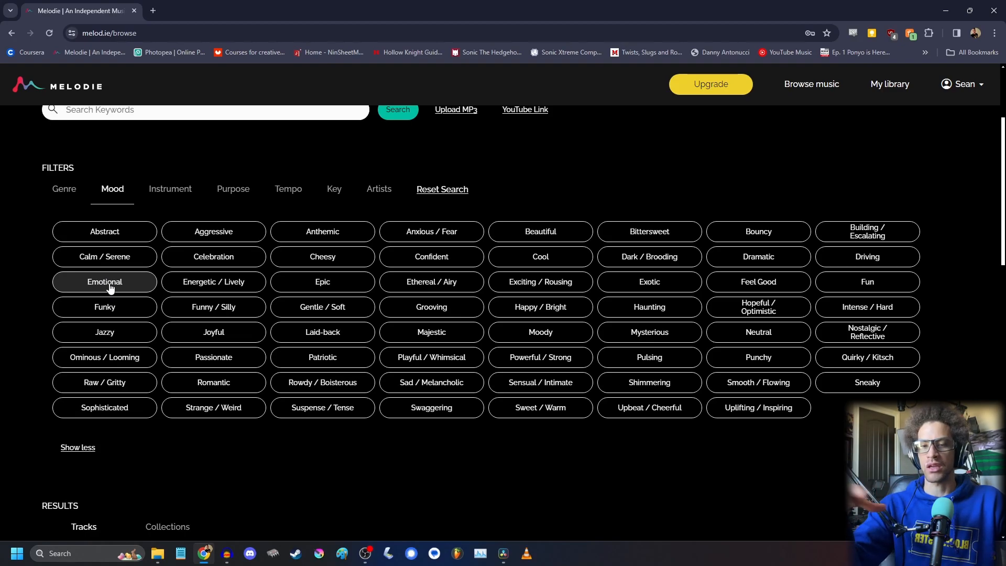
pyautogui.scroll(1, 110, 288)
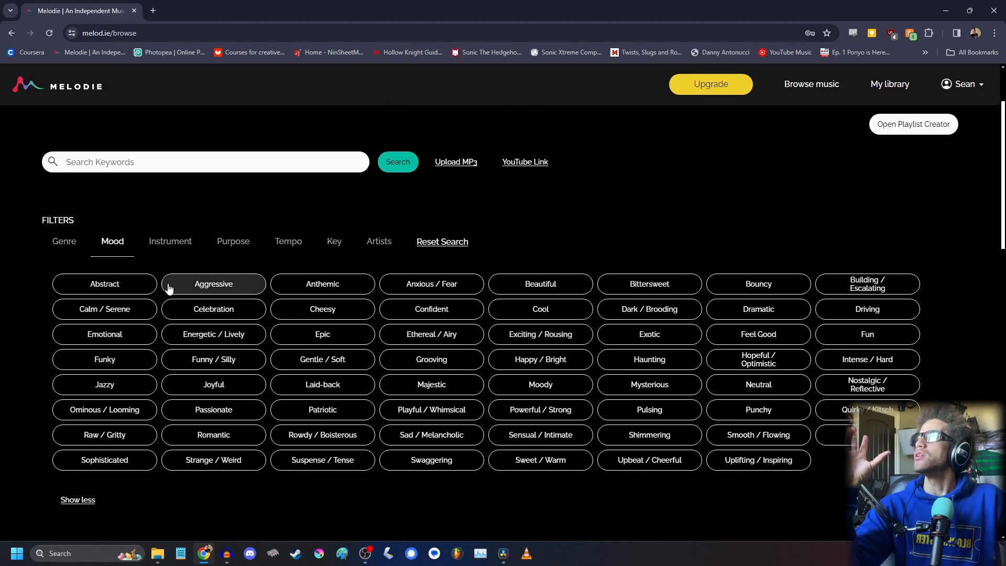
pyautogui.click(202, 244)
pyautogui.click(224, 246)
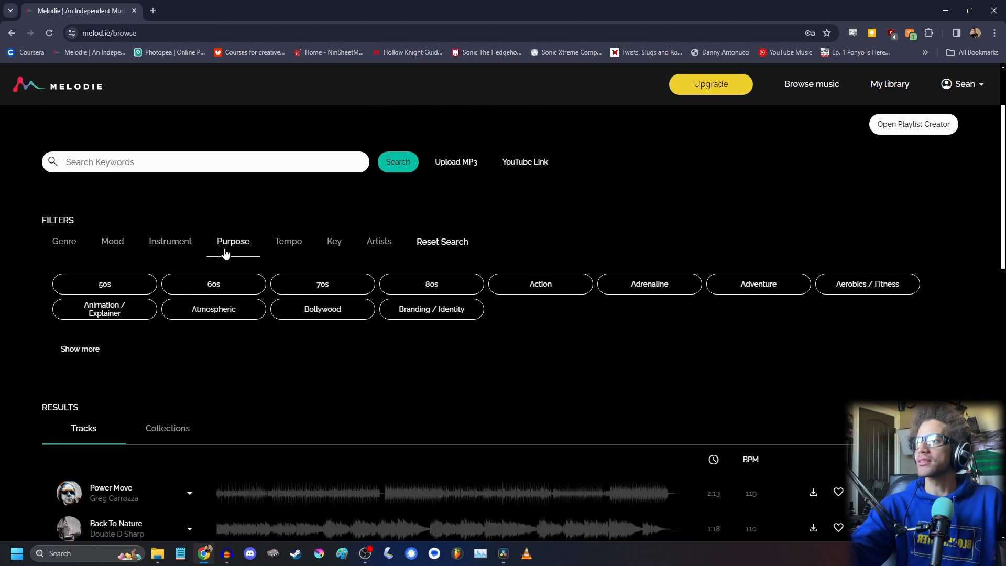
pyautogui.click(85, 351)
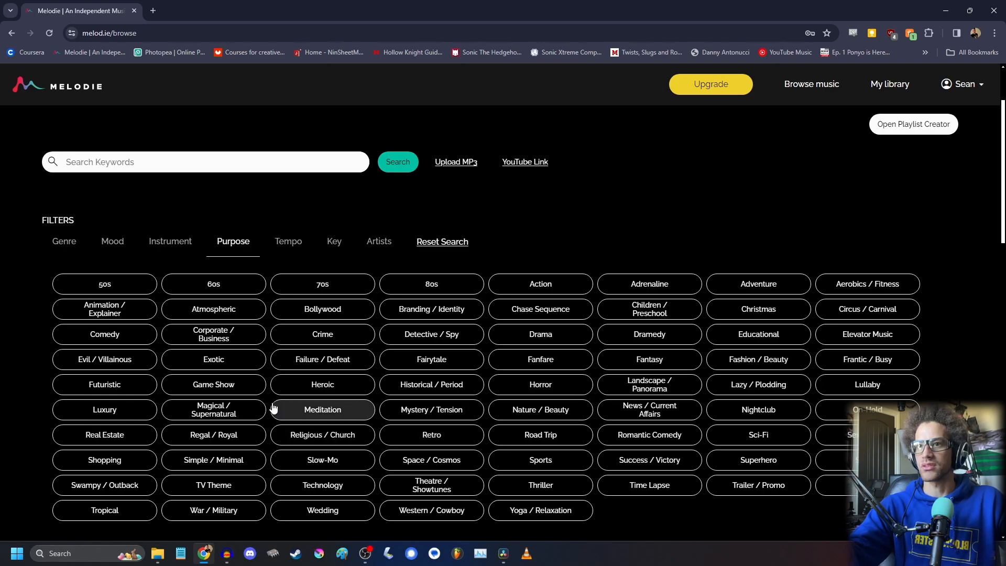
# - Review the Tempo, Key, Artists and Instrument filter categories in the Melodie catalogue
pyautogui.click(299, 253)
pyautogui.click(333, 248)
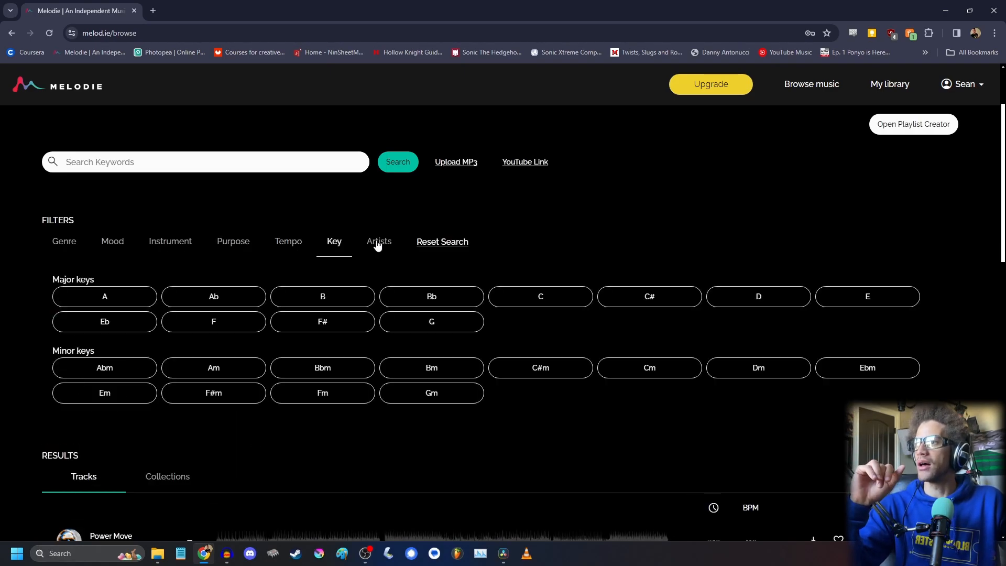
pyautogui.click(377, 245)
pyautogui.click(179, 247)
# - Filter the Melodie tracks by the Powerful / Strong mood and briefly preview Adrenaline Shot
pyautogui.click(101, 247)
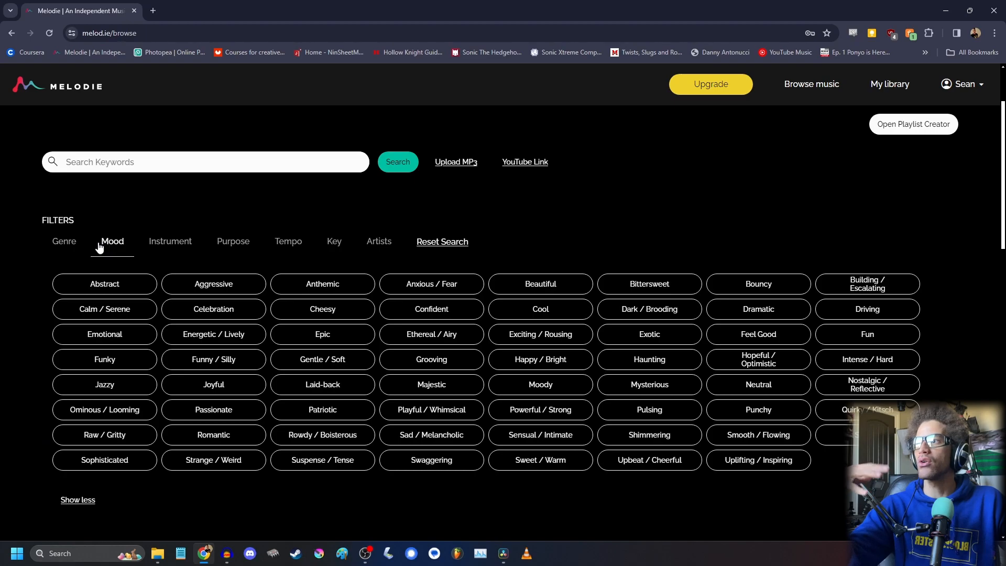
pyautogui.click(557, 413)
pyautogui.scroll(-3, 457, 316)
pyautogui.scroll(-3, 392, 324)
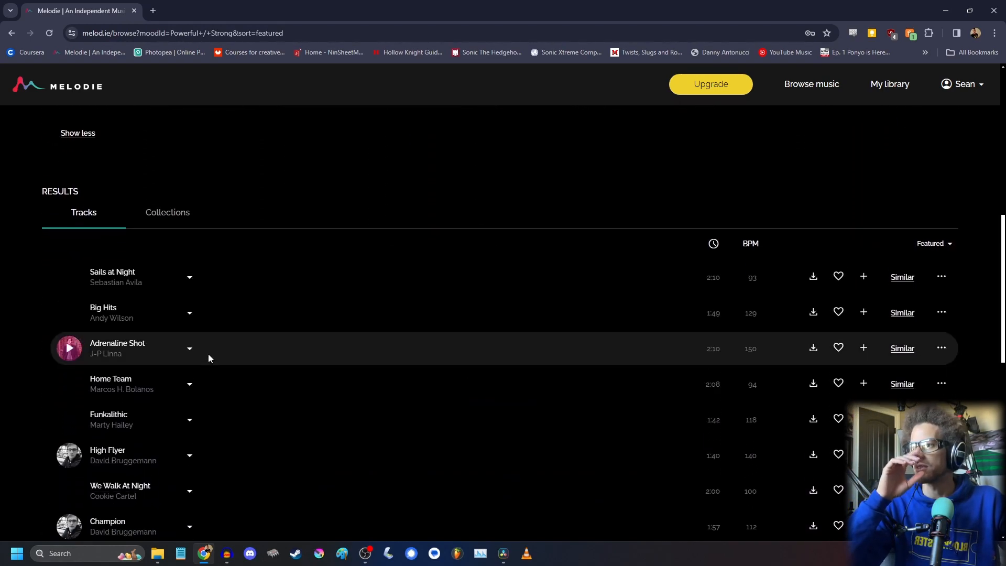
pyautogui.scroll(-1, 130, 345)
pyautogui.click(70, 296)
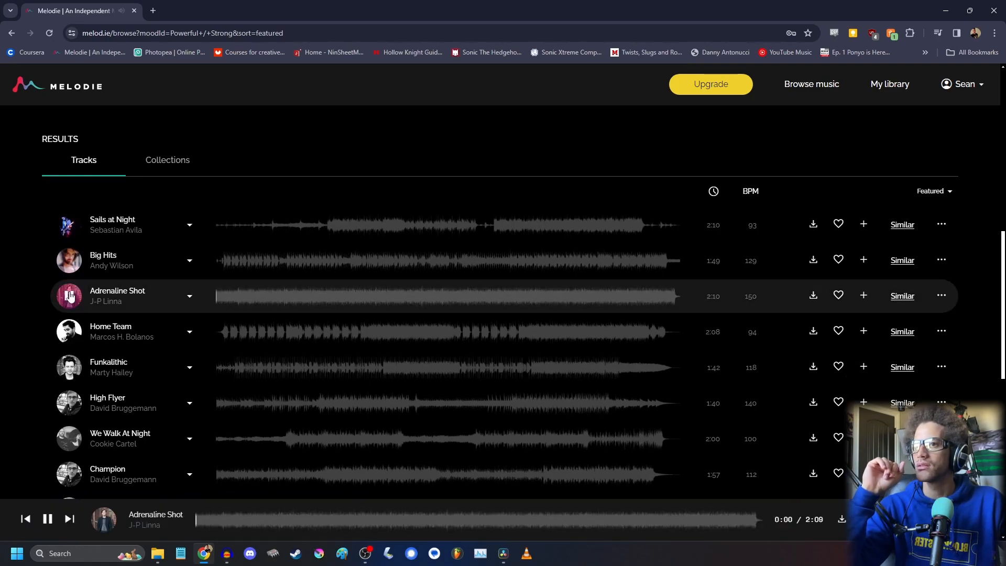
pyautogui.click(68, 298)
# - Add the Cinematic genre to the Melodie track filters and briefly preview End of Lessons
pyautogui.scroll(5, 242, 372)
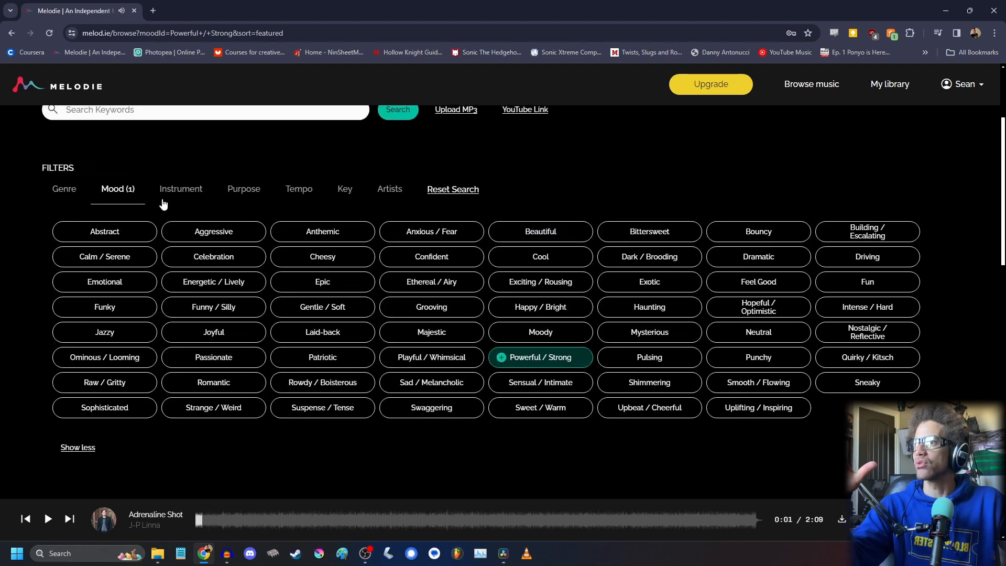
pyautogui.click(65, 189)
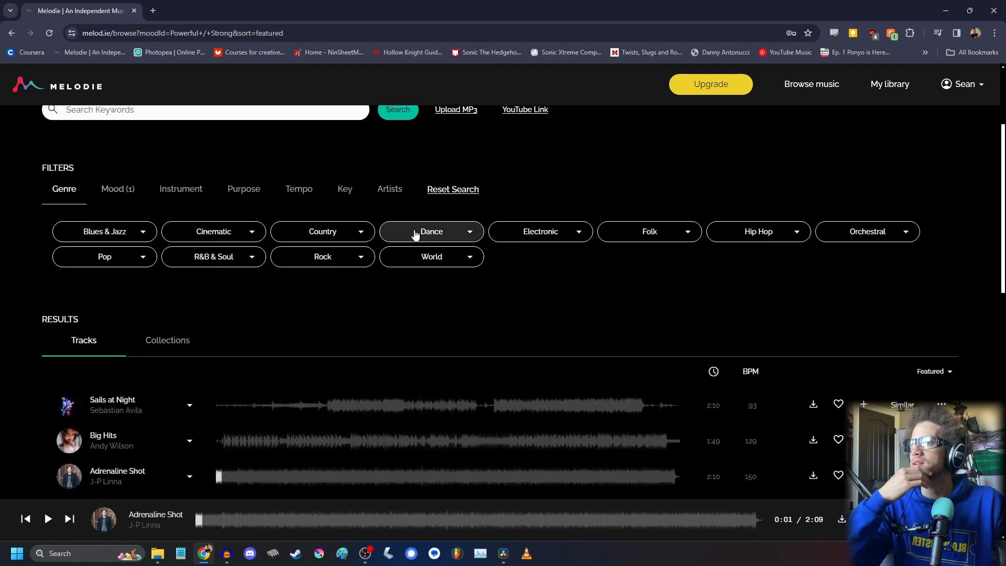
pyautogui.click(218, 230)
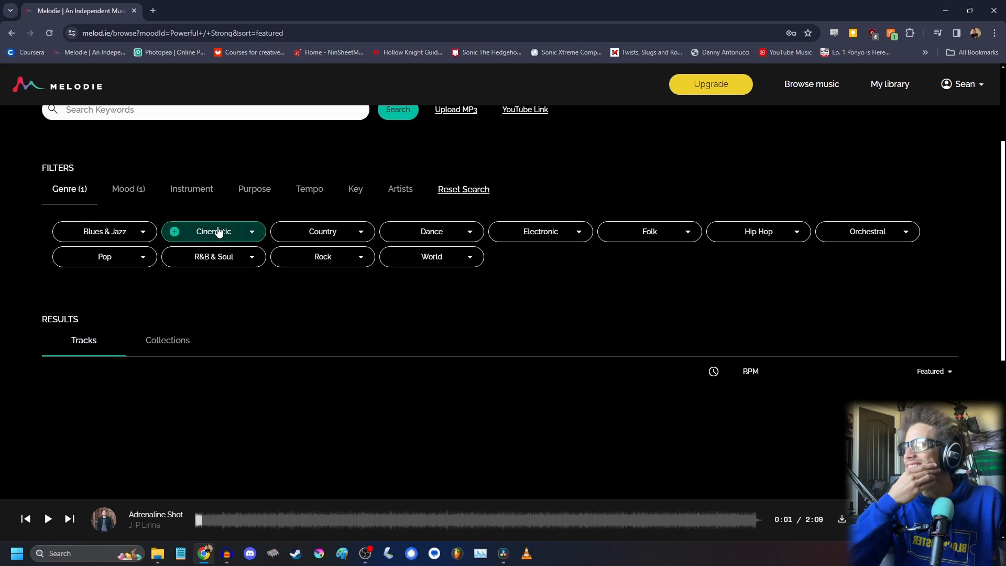
pyautogui.scroll(-3, 338, 315)
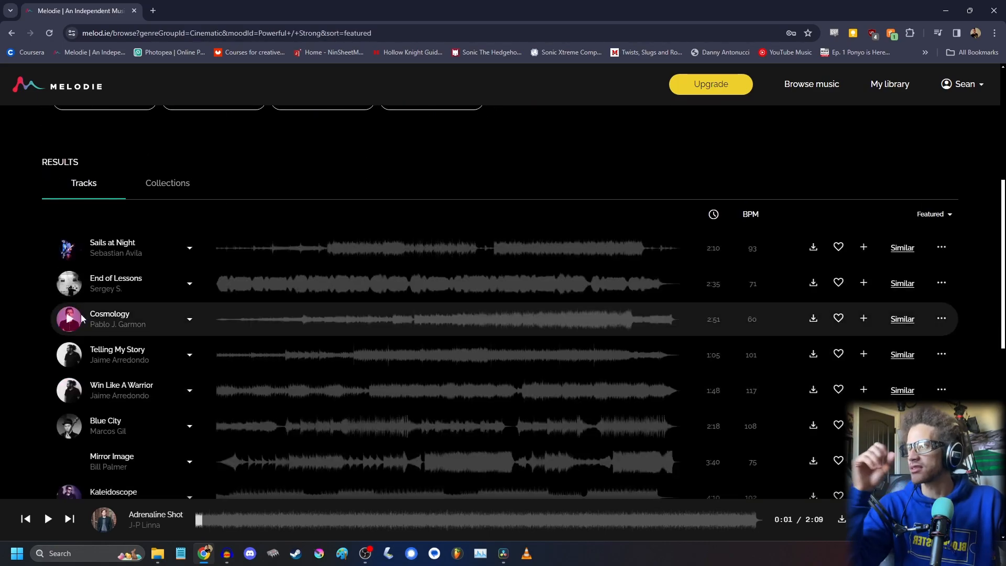
pyautogui.click(69, 284)
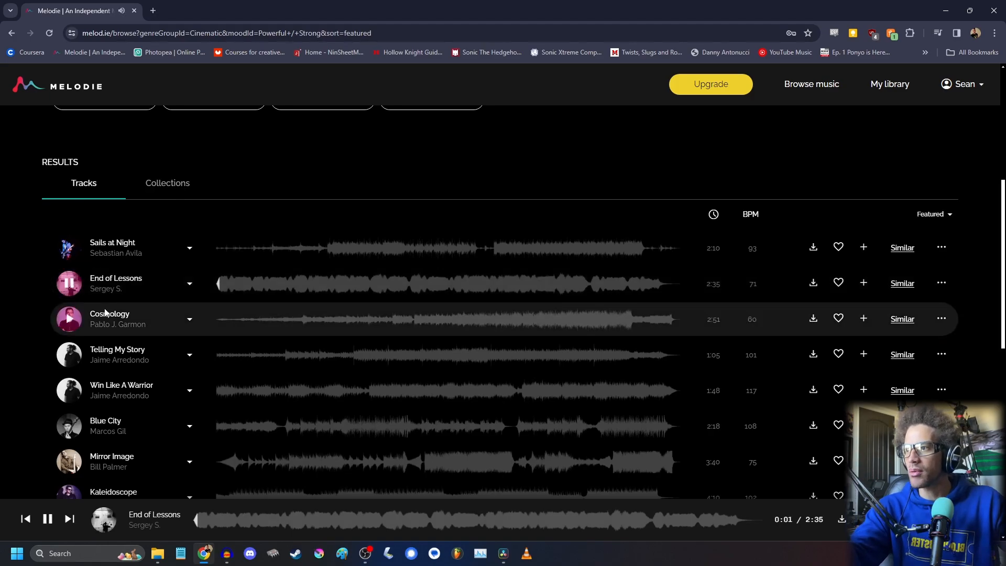
pyautogui.click(77, 291)
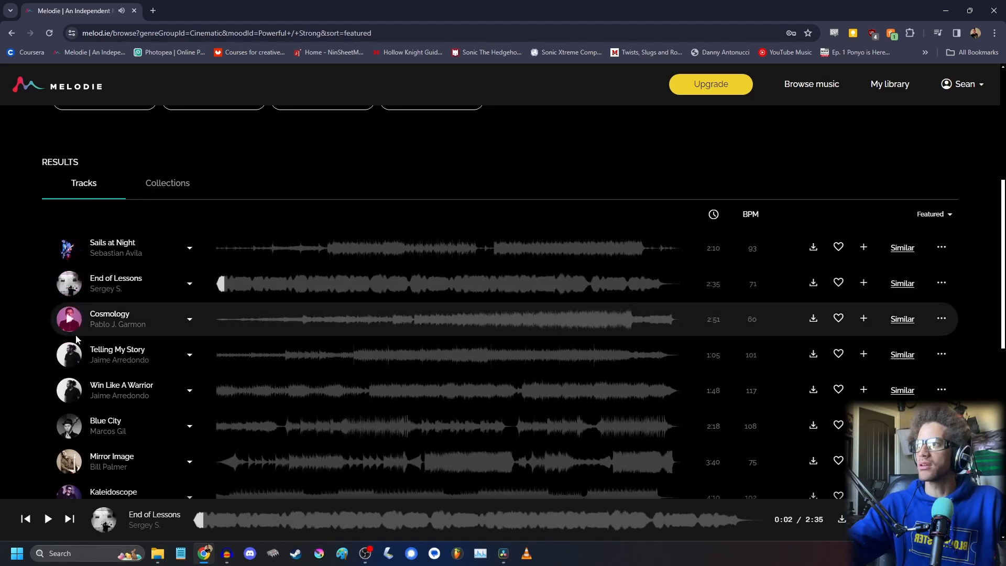
# - Preview the tracks Cosmology, Telling My Story and Win Like A Warrior in the filtered results
pyautogui.click(80, 318)
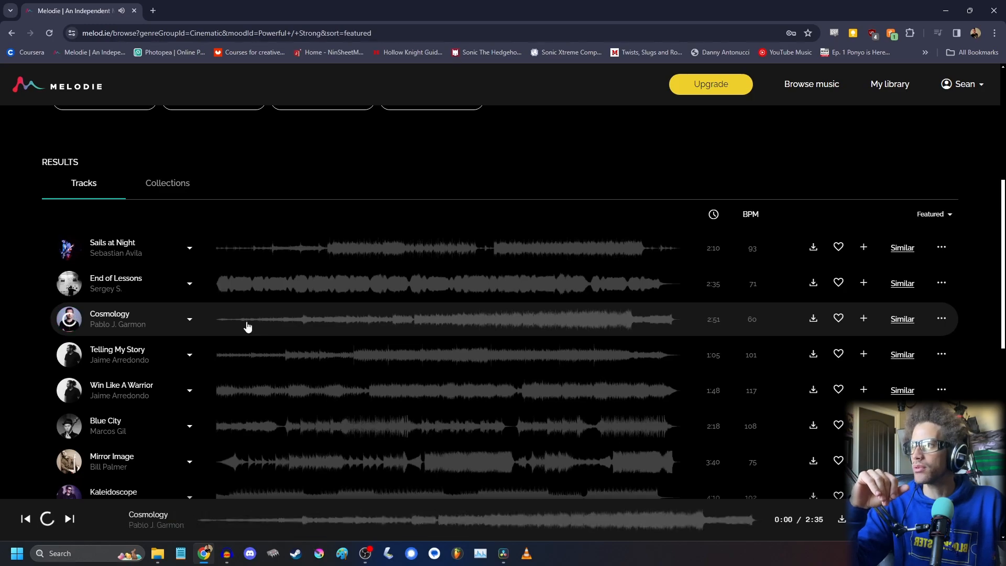
pyautogui.click(77, 354)
pyautogui.click(76, 390)
# - Open the YouTube Studio audio library in a new browser tab and search its music for "warrior"
pyautogui.scroll(5, 256, 390)
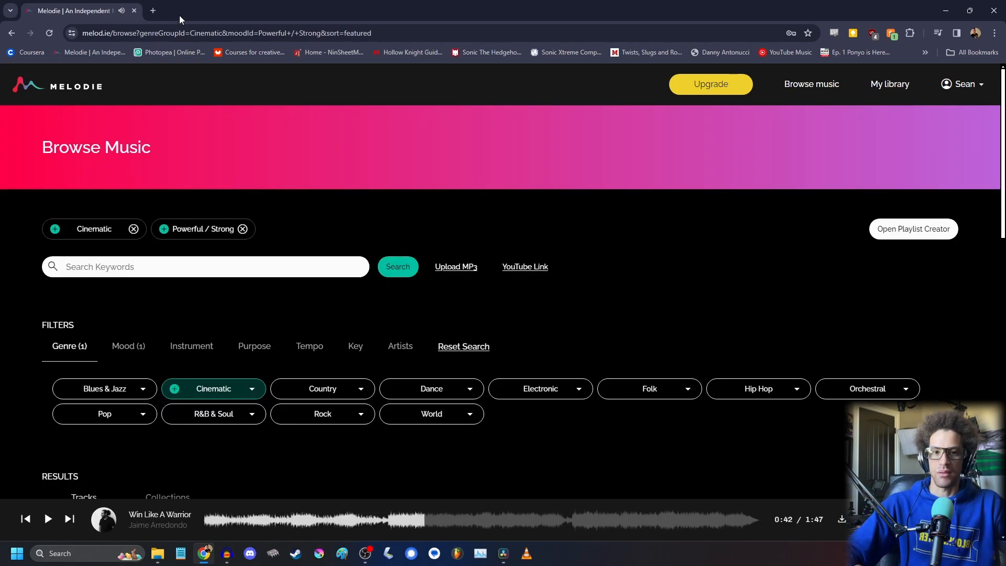
pyautogui.click(153, 10)
pyautogui.write('yo')
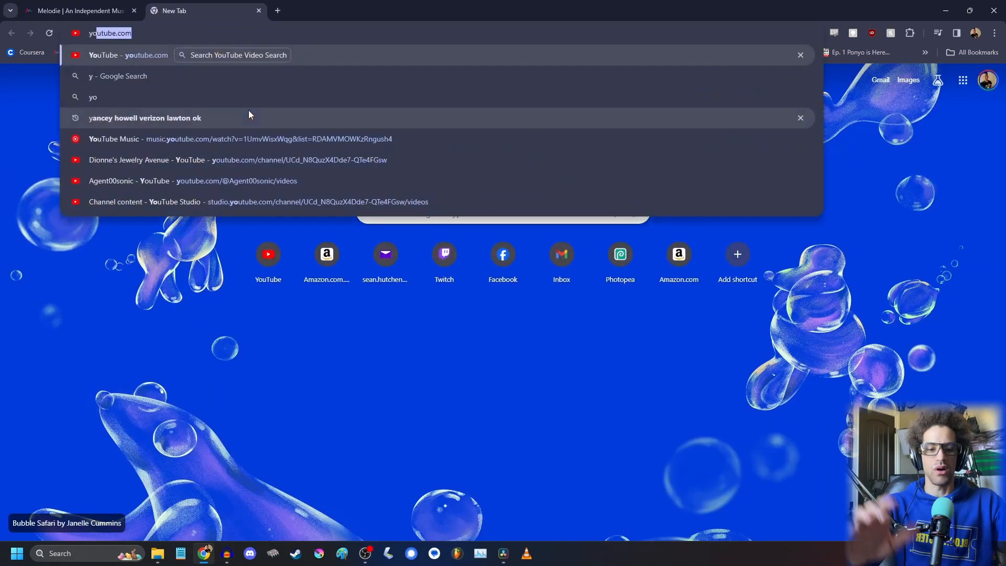
pyautogui.write('utube studi')
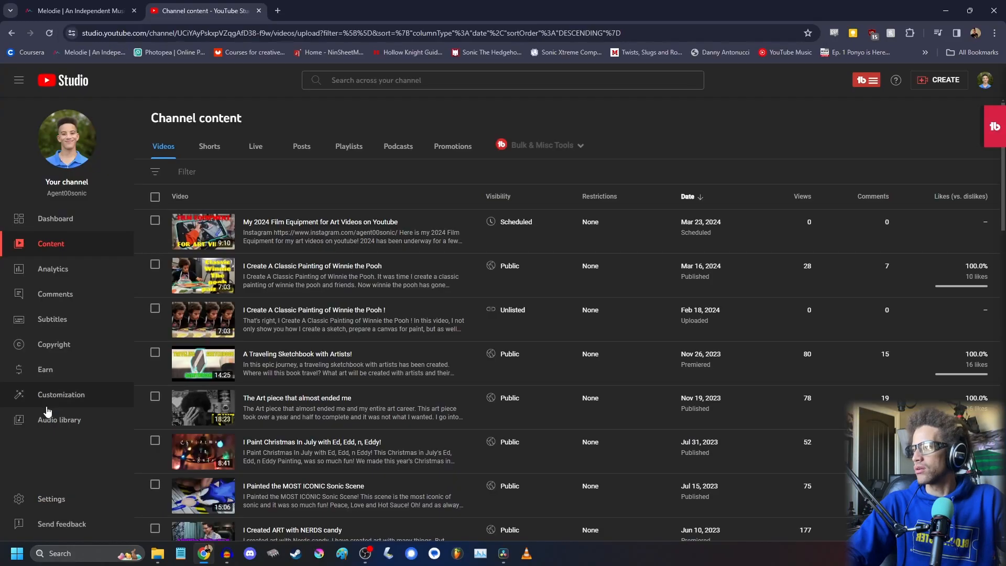
pyautogui.click(45, 420)
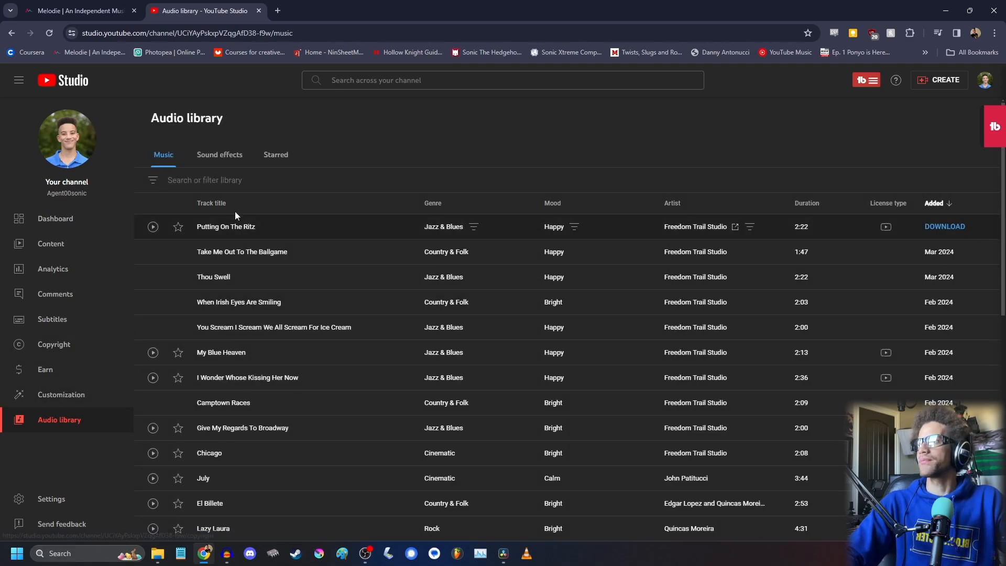
pyautogui.click(214, 180)
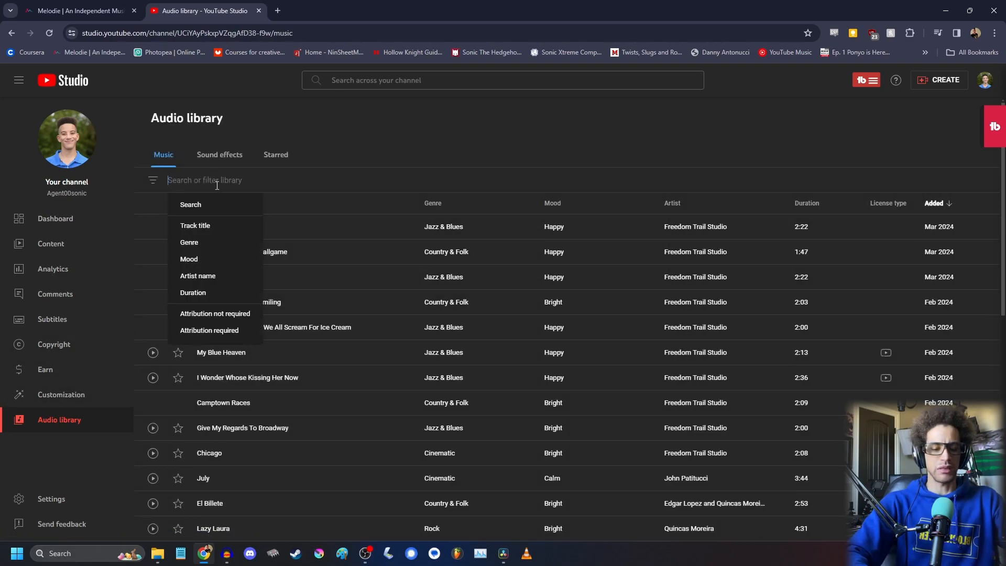
pyautogui.write('warrior')
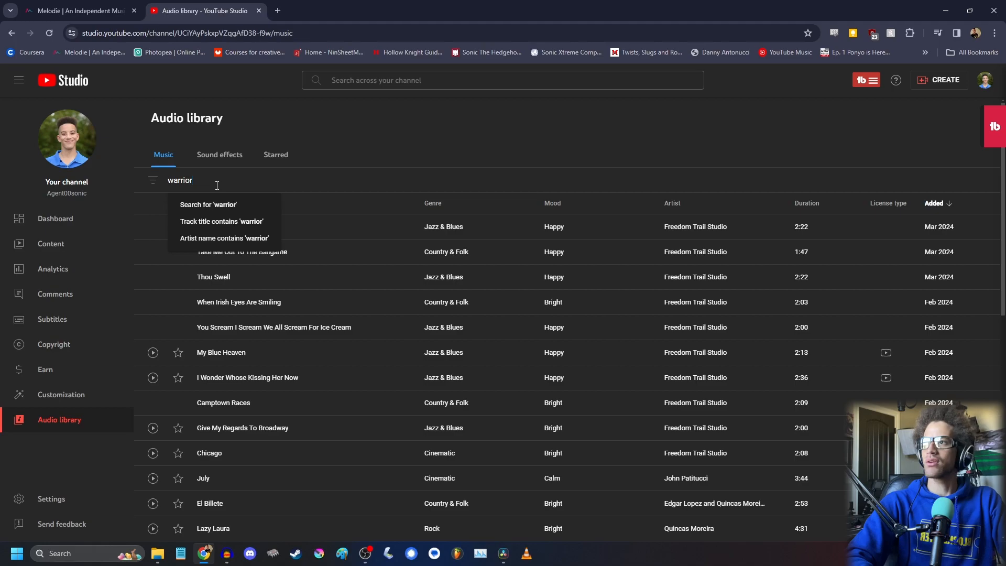
pyautogui.press('Return')
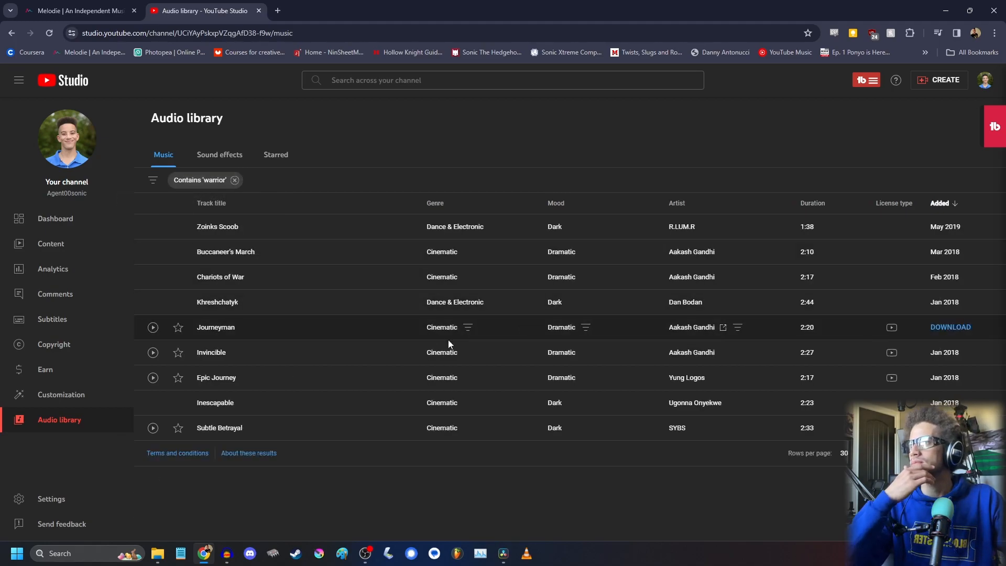
# - Preview Zoinks Scoob from its beginning and from a point further in, and pause it
pyautogui.click(152, 226)
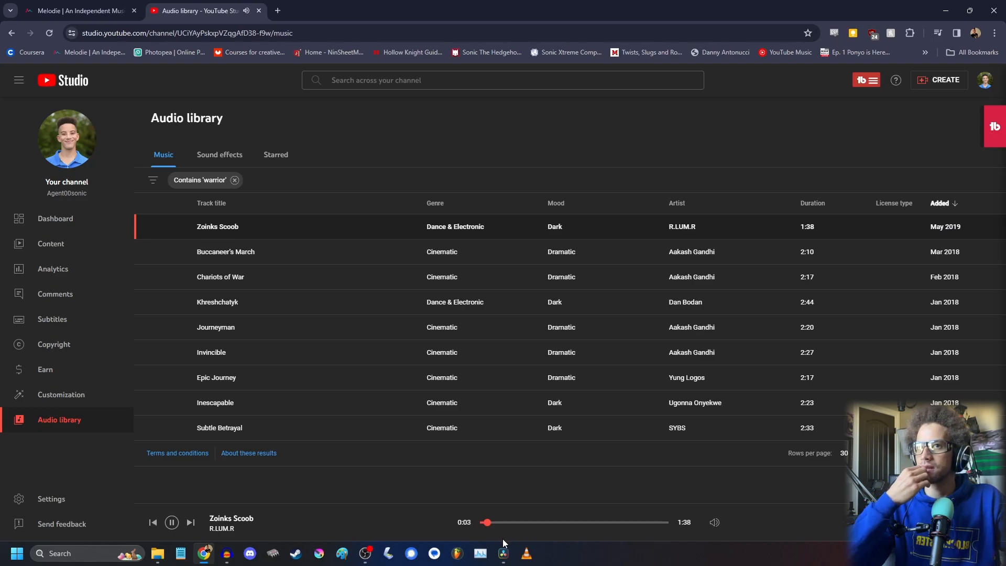
pyautogui.click(530, 523)
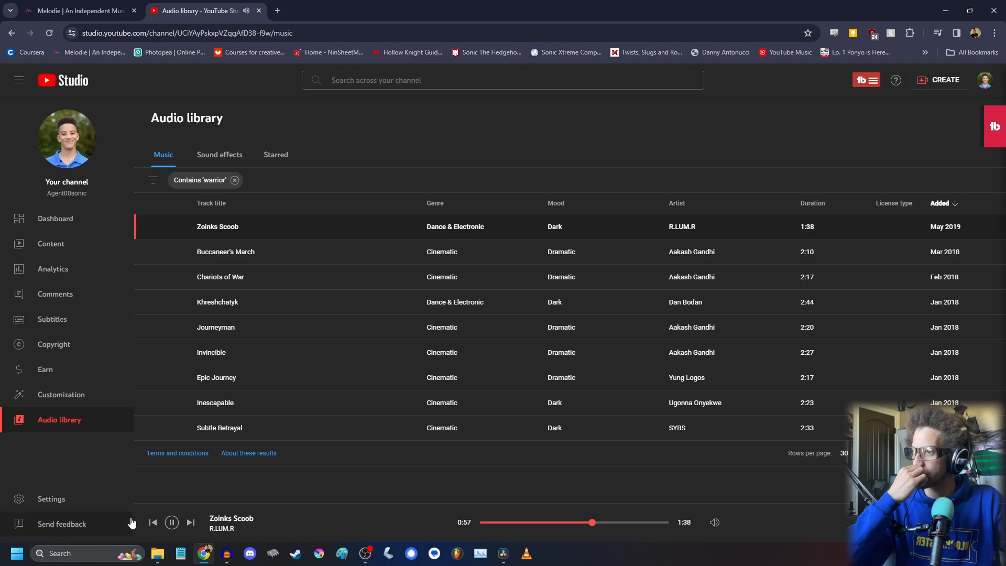
pyautogui.click(171, 525)
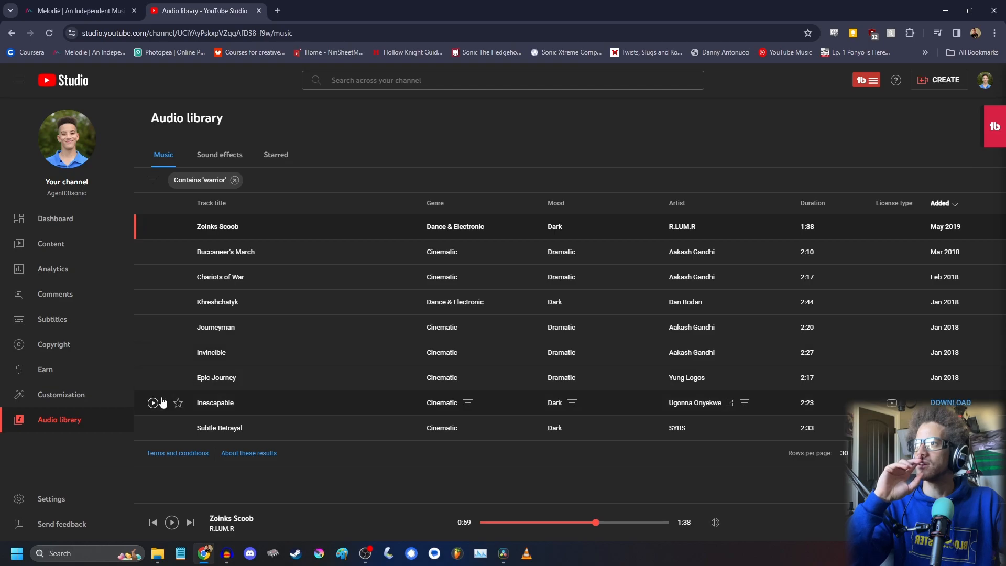
# - Preview Journeyman and download it as Journeyman - Aakash Gandhi.mp3 into the "how to make video and short" folder
pyautogui.click(153, 377)
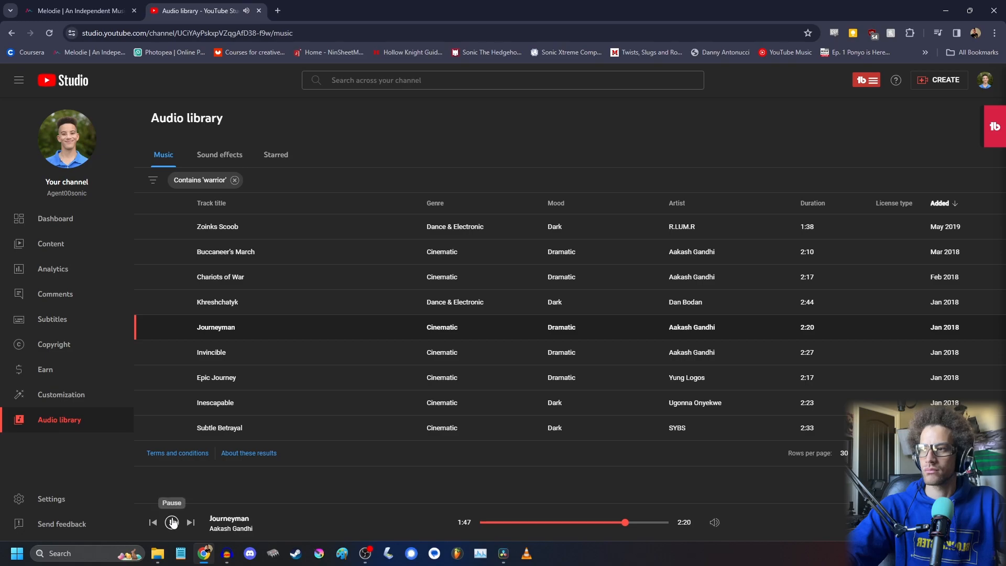
pyautogui.click(171, 522)
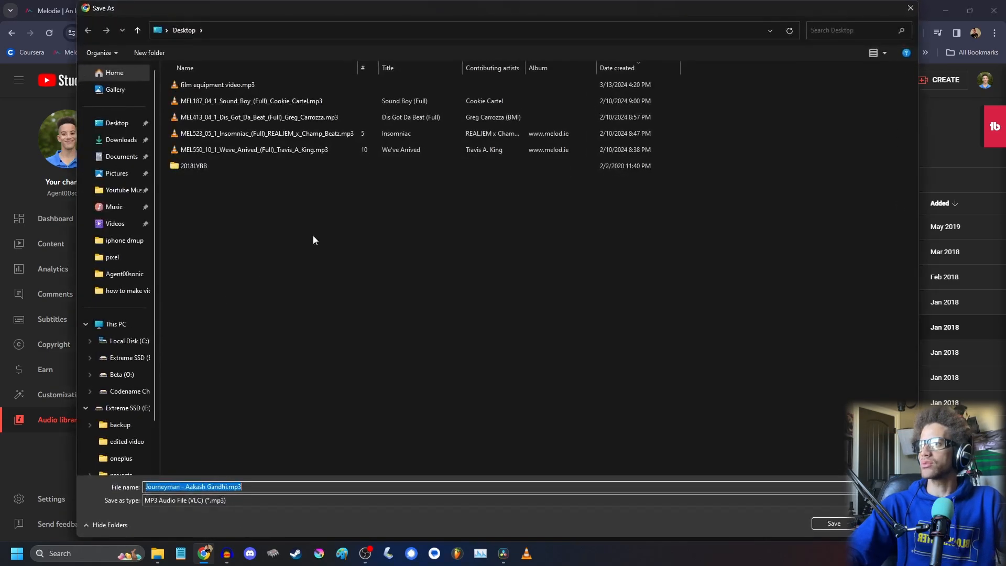
pyautogui.press('Return')
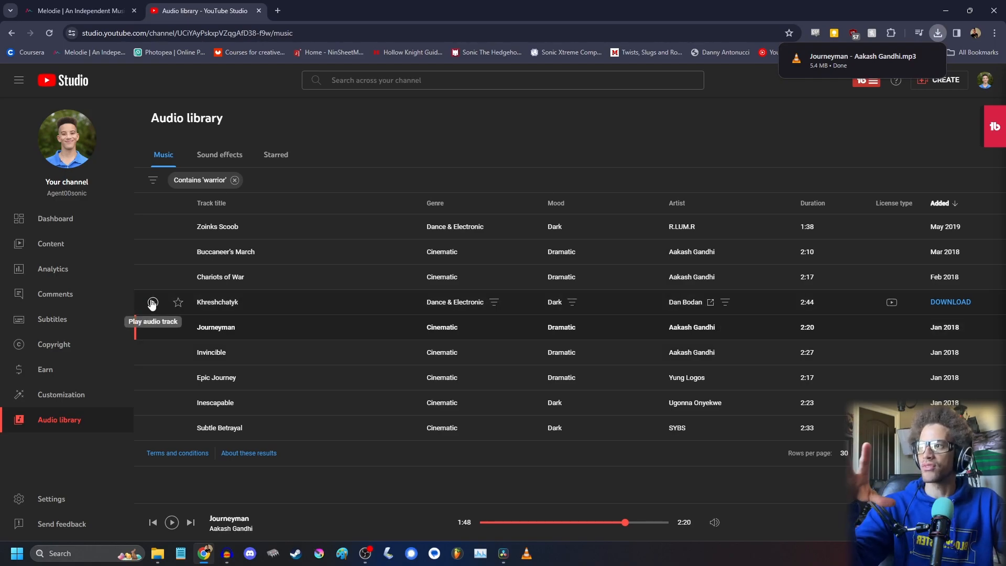
# - Preview several parts of Chariots of War and download it as an MP3 into the "how to make video and short" folder
pyautogui.click(151, 277)
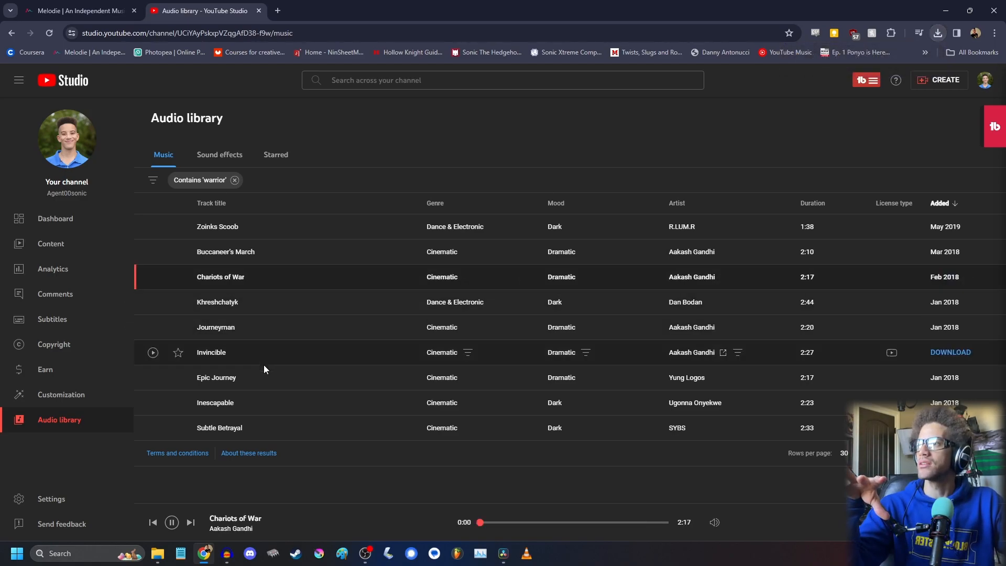
pyautogui.click(517, 522)
pyautogui.click(589, 523)
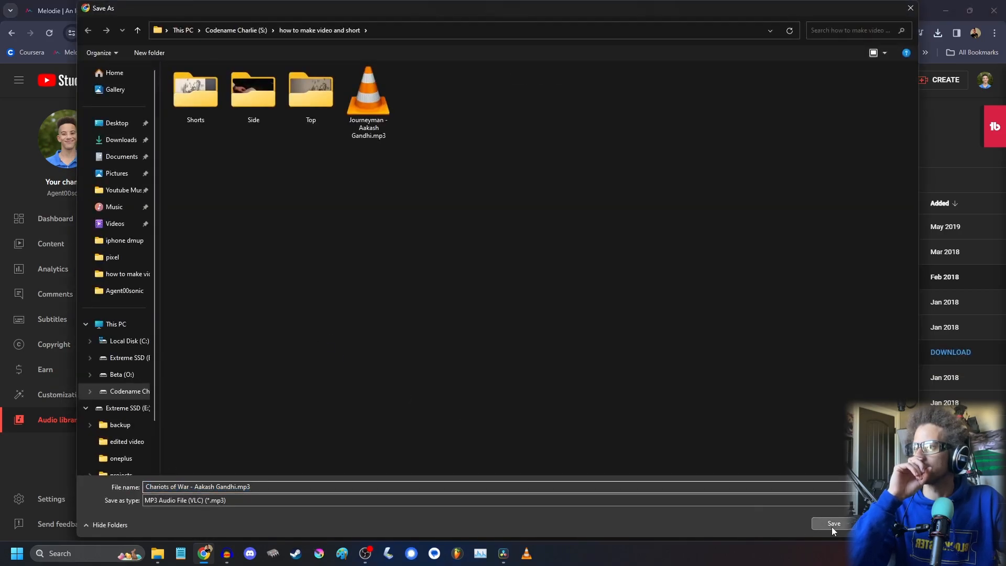
pyautogui.click(831, 524)
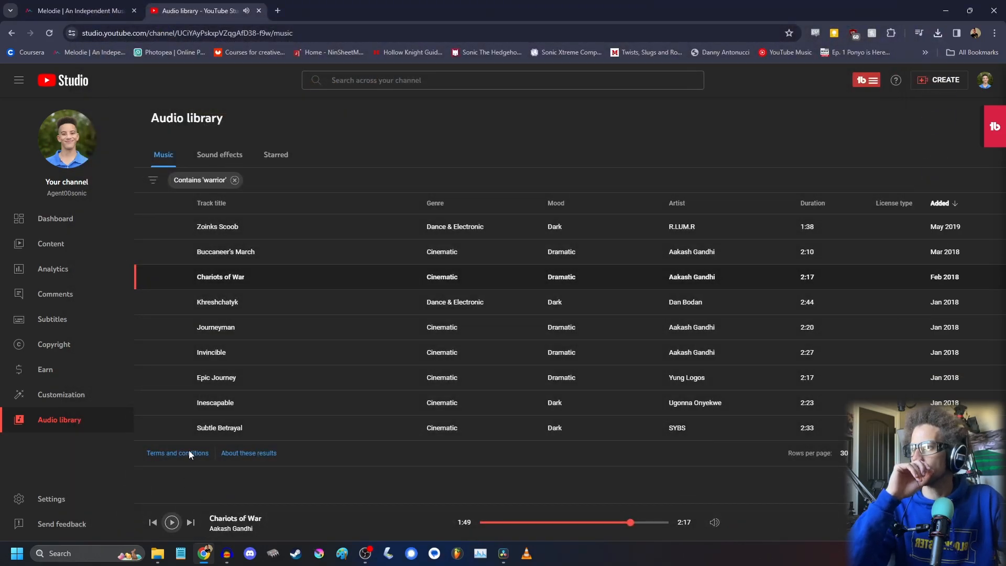
# - Close Chrome, return to DaVinci Resolve and import both downloaded MP3s from the "how to make video and short" folder into the BGM bin
pyautogui.click(258, 10)
pyautogui.click(994, 9)
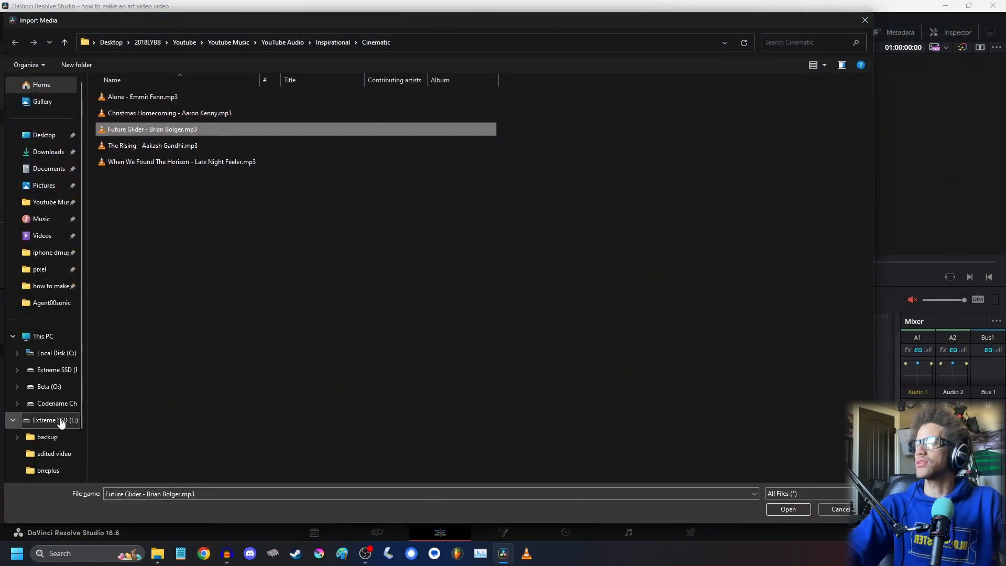
pyautogui.click(53, 403)
pyautogui.doubleClick(125, 291)
pyautogui.moveTo(458, 147); pyautogui.dragTo(296, 104)
pyautogui.press('Return')
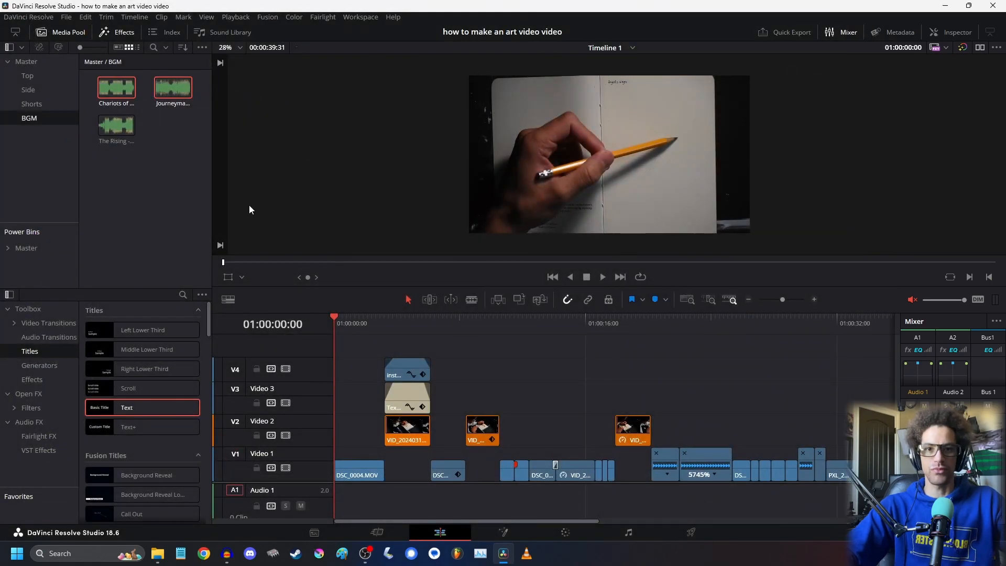
# - Place Chariots of War on the Audio 1 track at the start of the timeline
pyautogui.moveTo(313, 483); pyautogui.dragTo(314, 363)
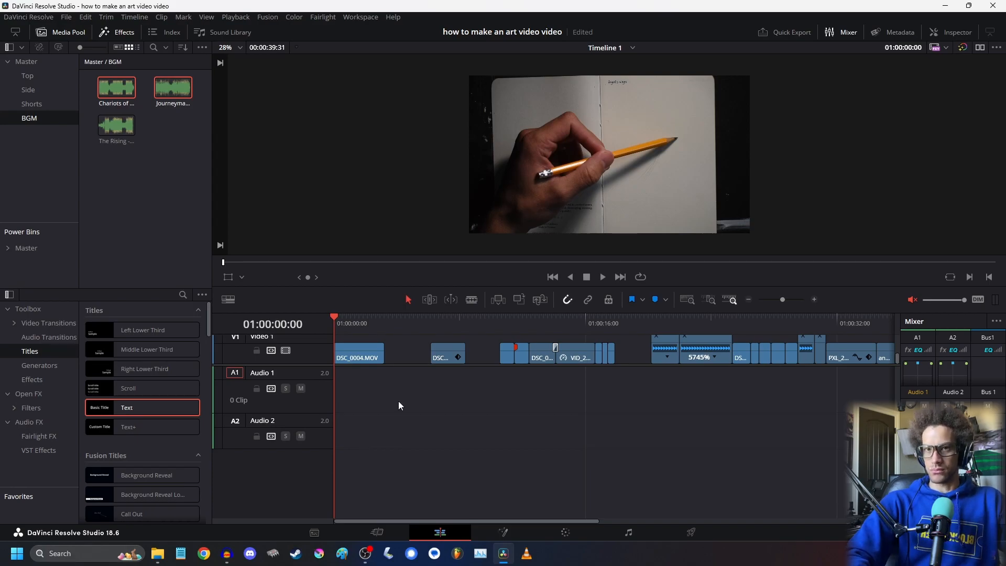
pyautogui.click(132, 106)
pyautogui.moveTo(132, 107); pyautogui.dragTo(340, 398)
# - Play the timeline from the start and unmute the audio monitoring to hear the music against the video
pyautogui.click(685, 300)
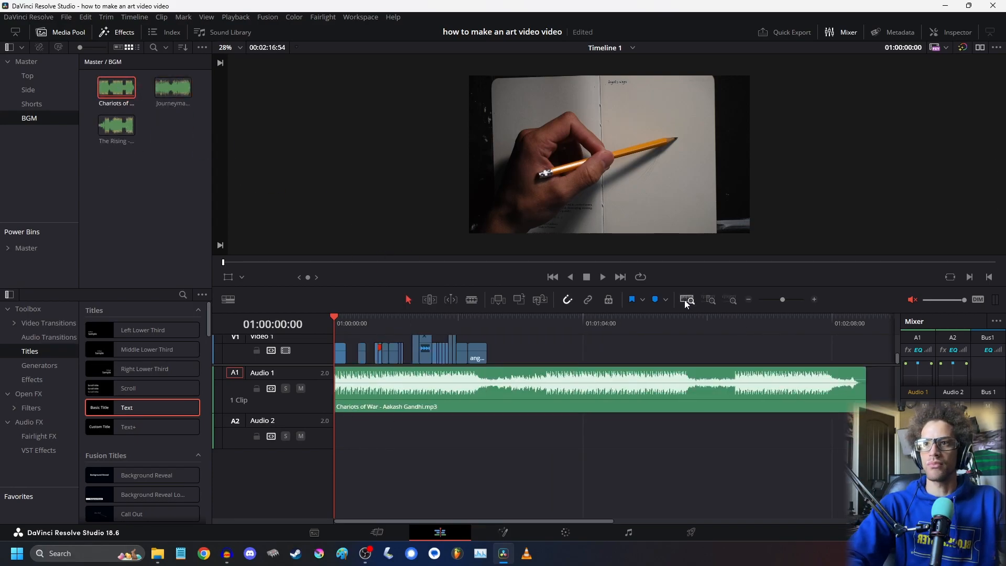
pyautogui.press('space')
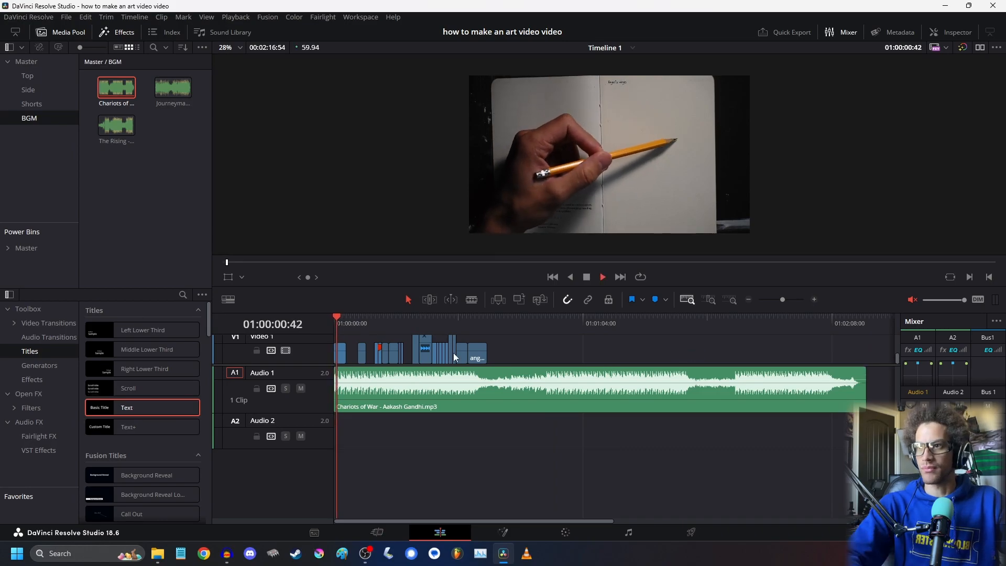
pyautogui.click(813, 299)
pyautogui.click(912, 299)
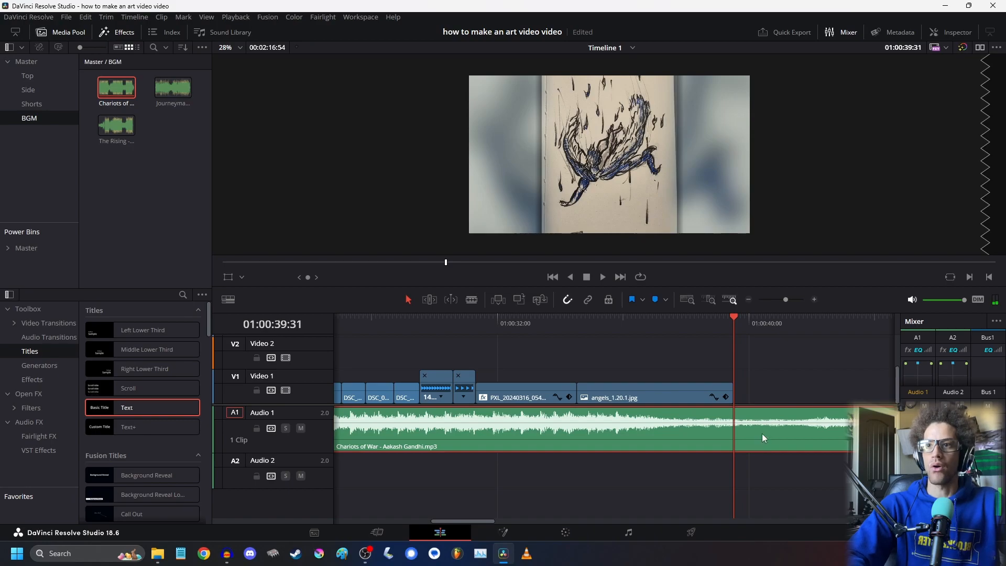
# - Split the Chariots of War clip at the end of the last video clip, 01:00:39:31, and delete the excess music
pyautogui.hotkey('ctrl', 'b')
pyautogui.click(769, 435)
pyautogui.press('Delete')
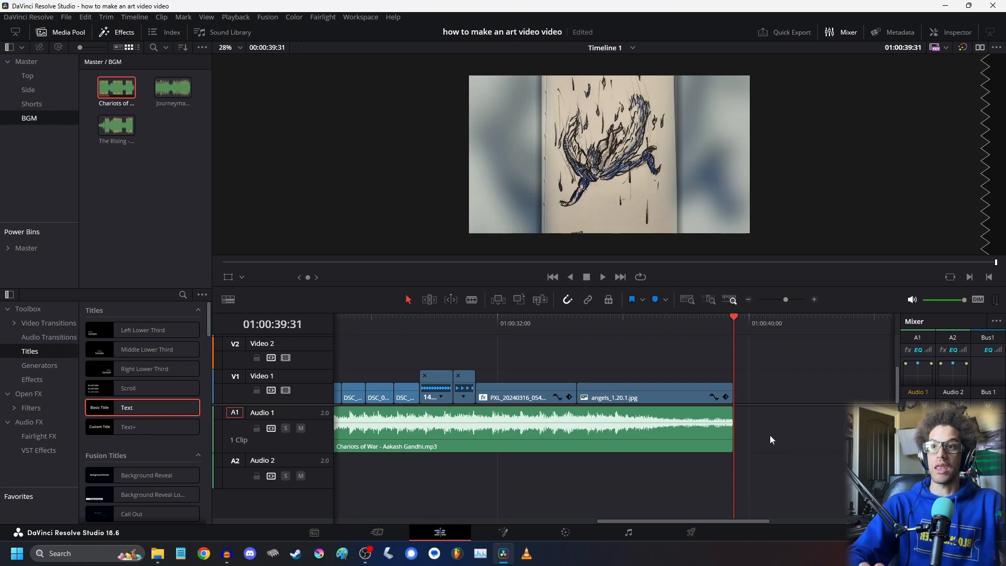
pyautogui.moveTo(726, 412)
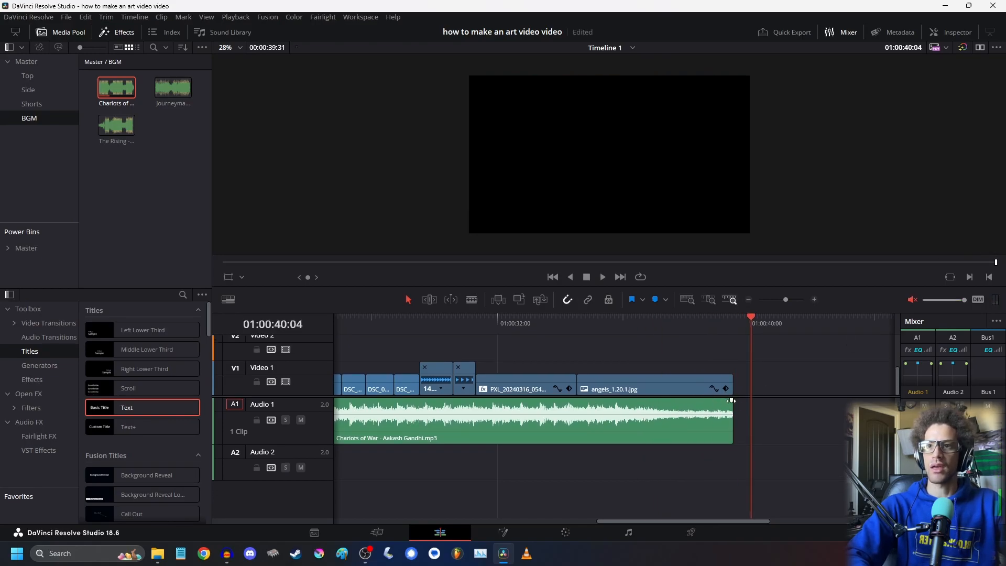
# - Fade out the end of the Chariots of War clip across the angels_1.20.1.jpg image and play back the ending
pyautogui.moveTo(731, 400); pyautogui.dragTo(599, 354)
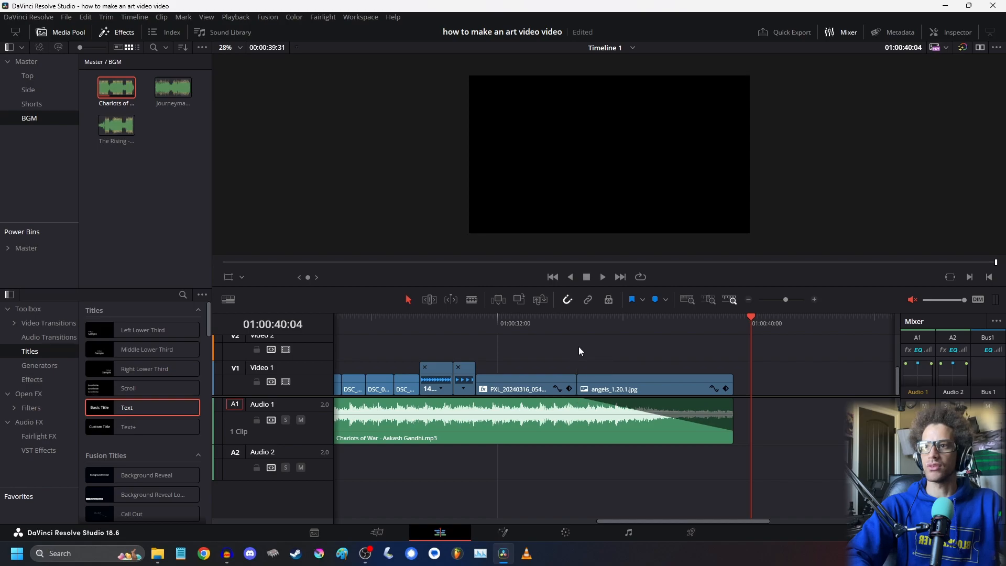
pyautogui.click(578, 329)
pyautogui.press('space')
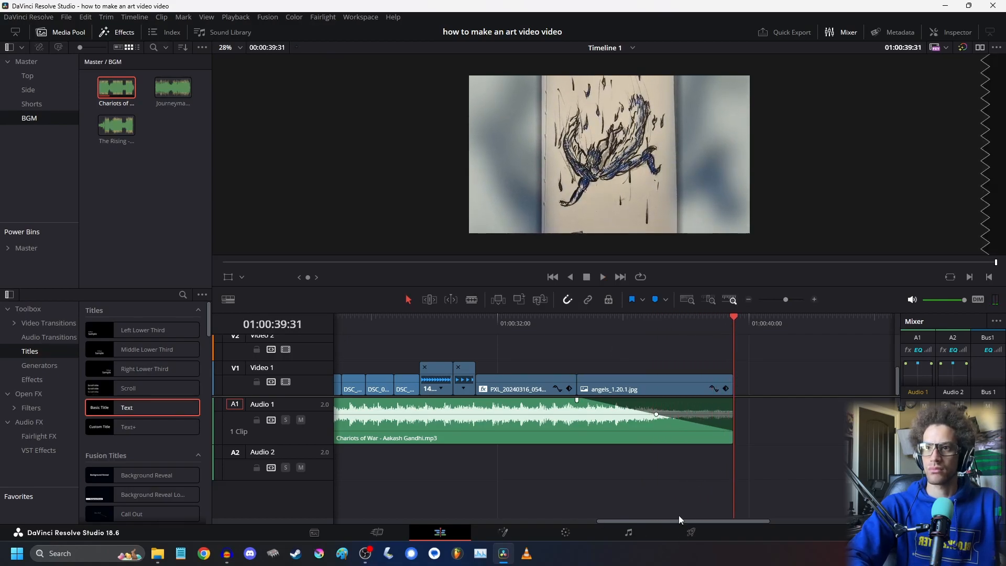
# - Fit the whole edit in the timeline view and play it from the start with the music
pyautogui.moveTo(641, 520); pyautogui.dragTo(420, 482)
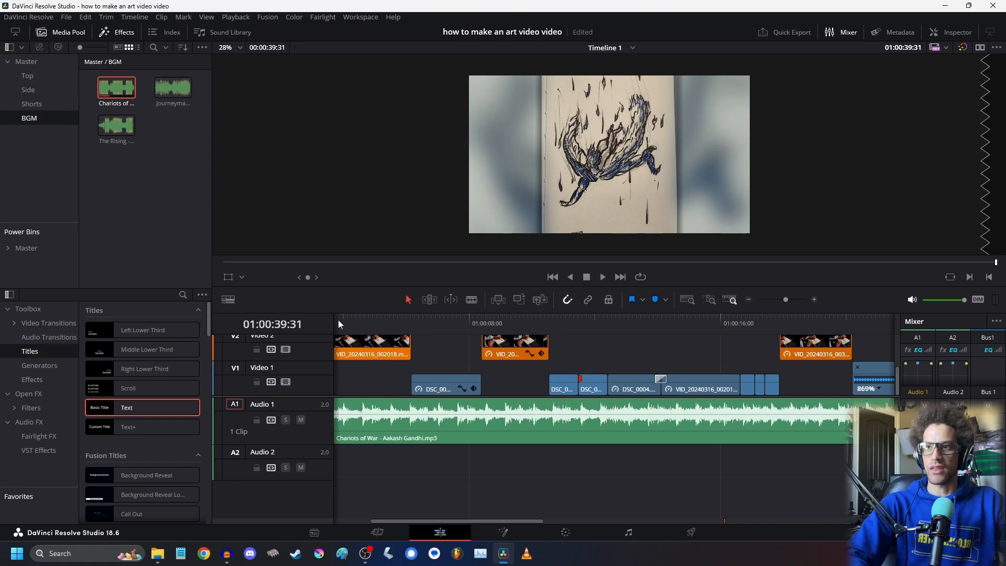
pyautogui.click(687, 299)
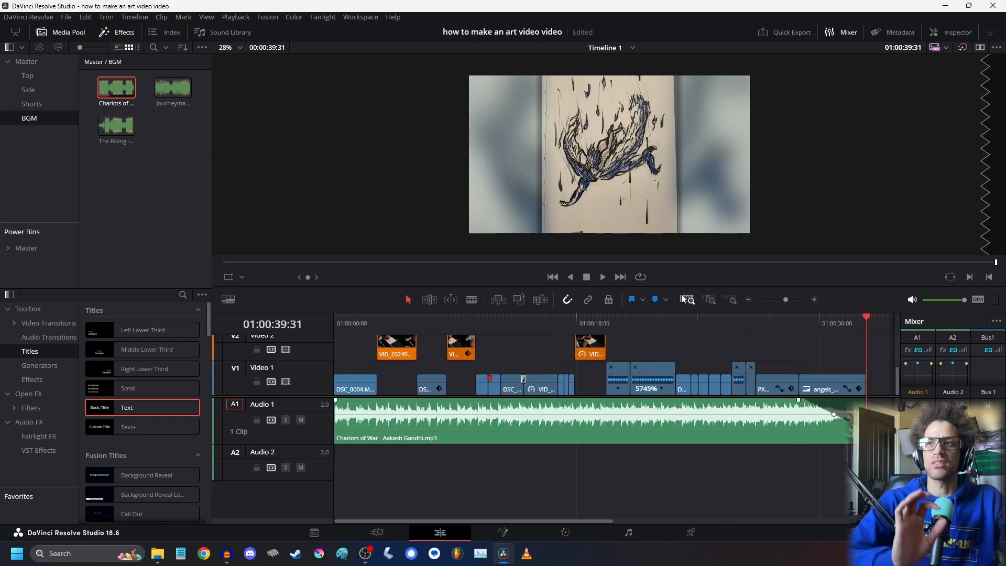
pyautogui.press('Home')
pyautogui.press('space')
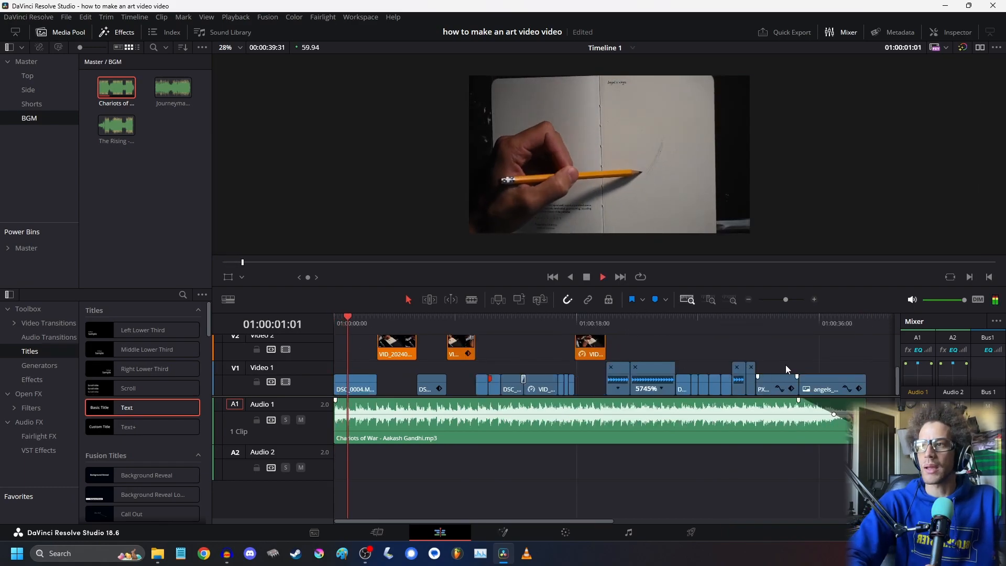
# - Replay the DSC_0004.MOV cuts between about 01:00:10:38 and 01:00:12:39 to compare them with the music beats
pyautogui.click(815, 300)
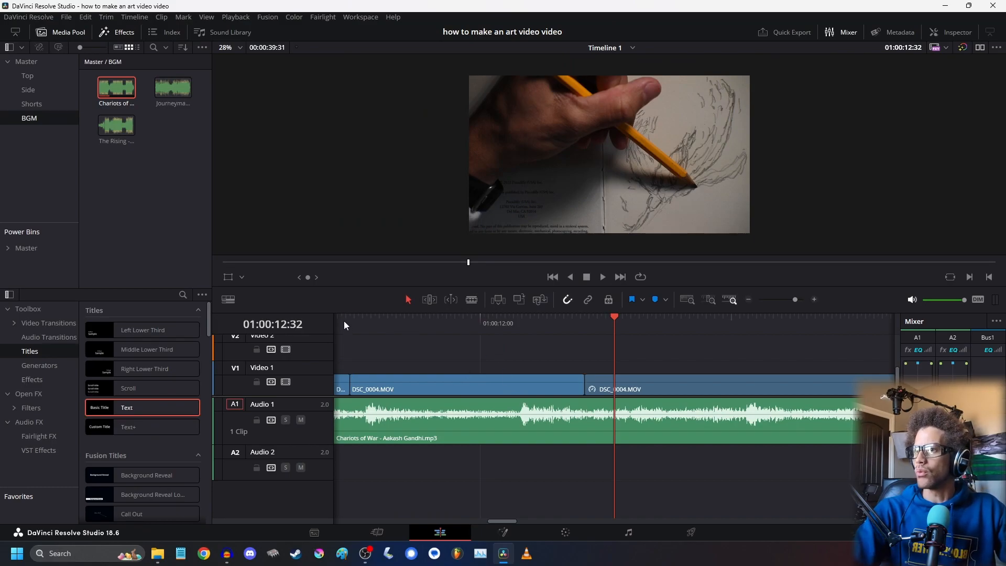
pyautogui.click(349, 321)
pyautogui.moveTo(512, 522); pyautogui.dragTo(486, 520)
pyautogui.click(349, 328)
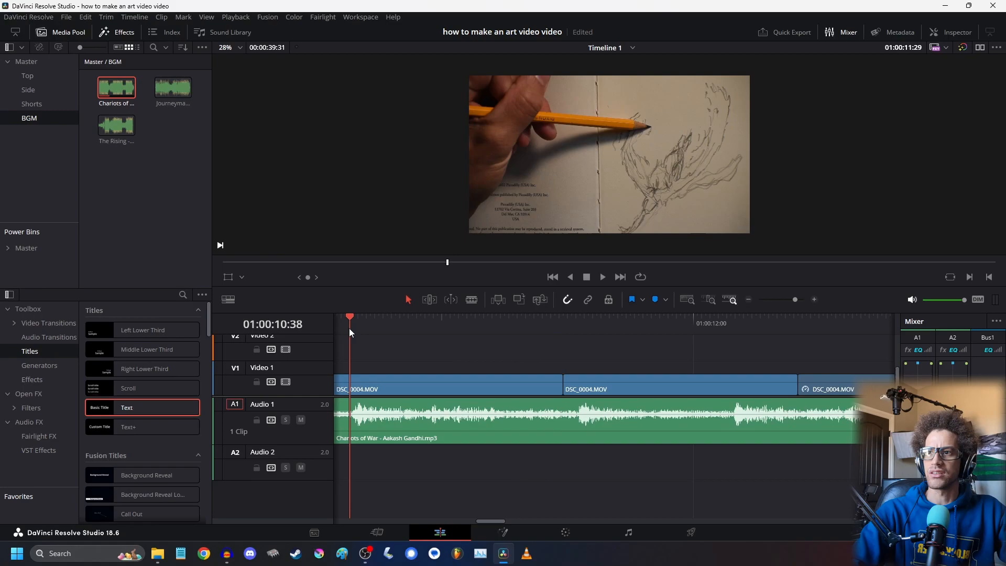
pyautogui.press('space')
pyautogui.press('space')
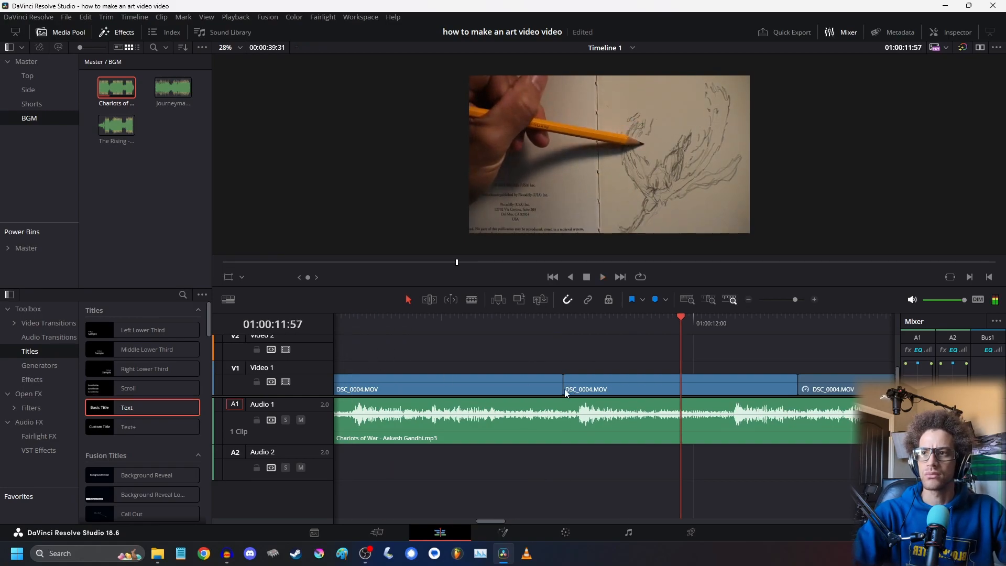
pyautogui.press('space')
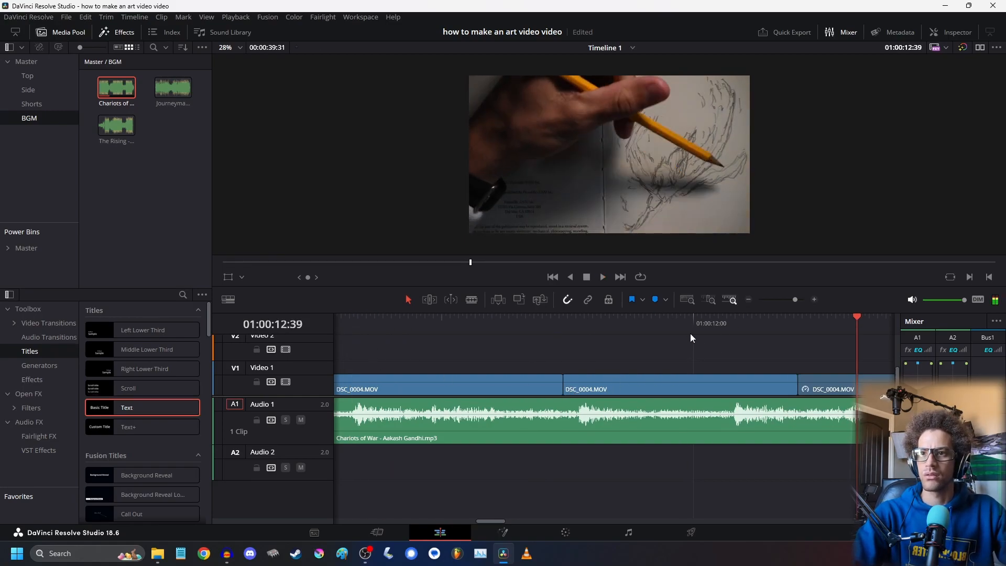
# - Play from about 01:00:10 to 01:00:17:27 to check how the clip changes follow the music
pyautogui.click(748, 300)
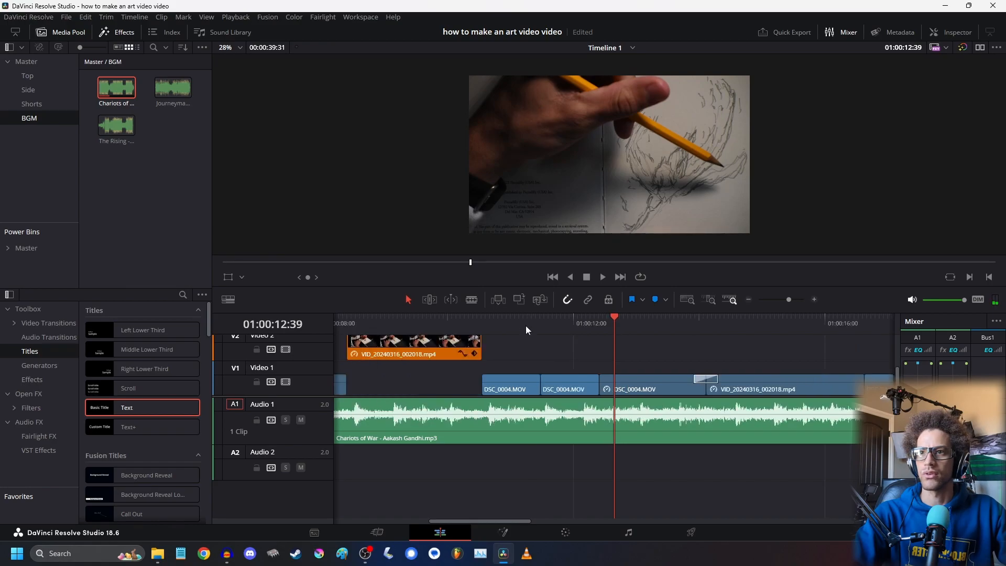
pyautogui.click(470, 325)
pyautogui.press('space')
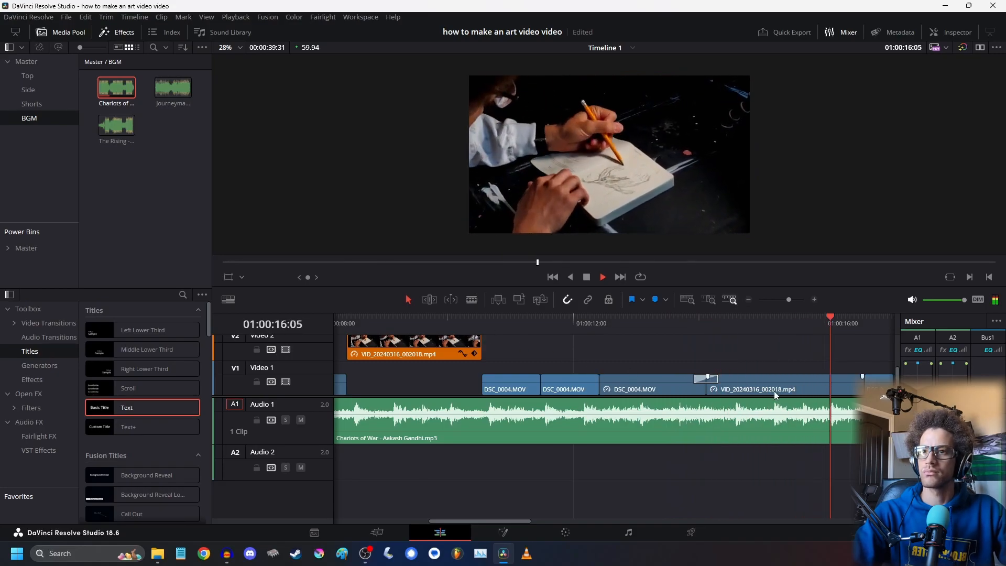
pyautogui.press('space')
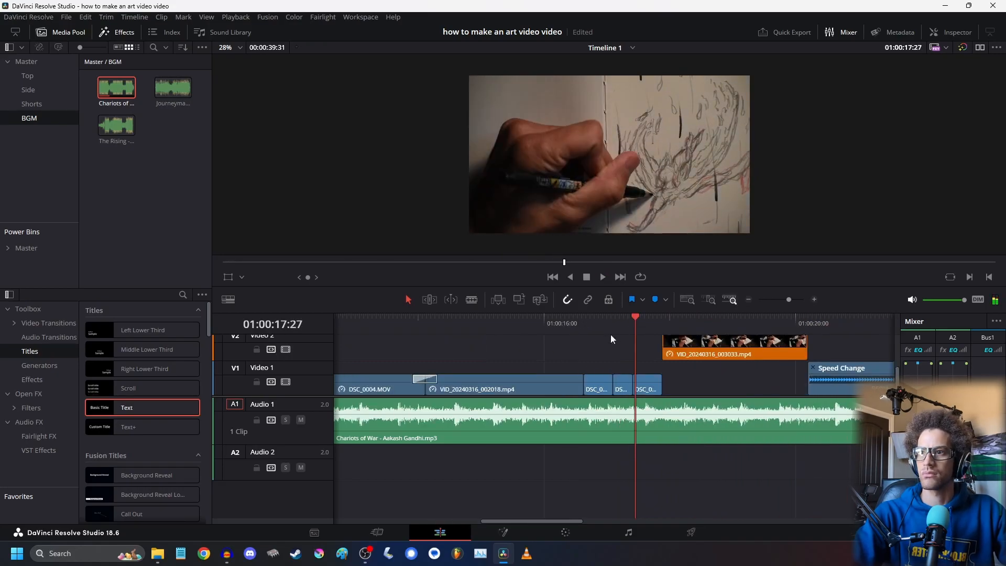
# - Replay the cut from VID_20240316_002018.mp4 to the DSC_0005.MOV clips around 01:00:16 and check it against the beat
pyautogui.moveTo(541, 318); pyautogui.dragTo(809, 321)
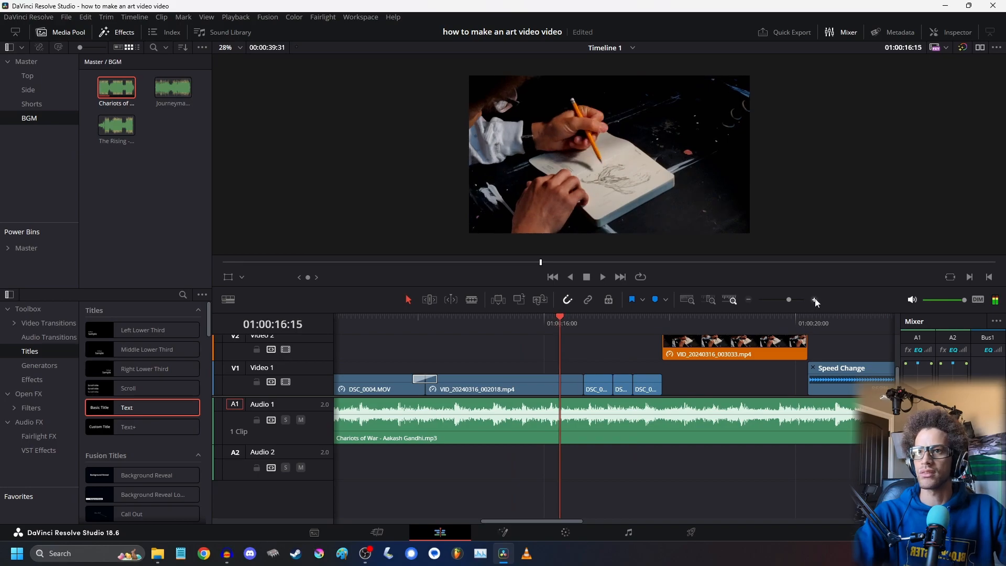
pyautogui.click(814, 300)
pyautogui.press('space')
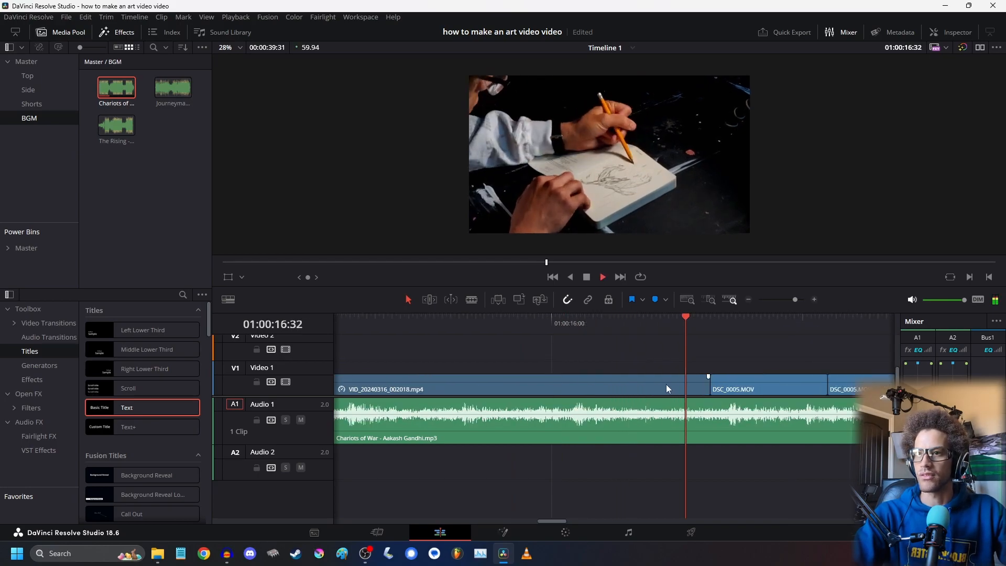
pyautogui.click(523, 330)
pyautogui.press('space')
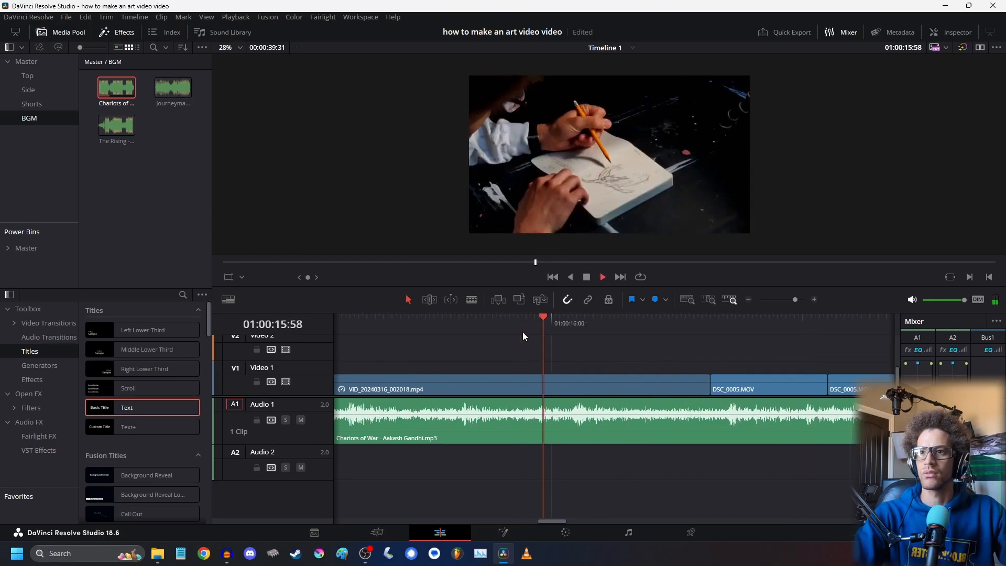
pyautogui.press('space')
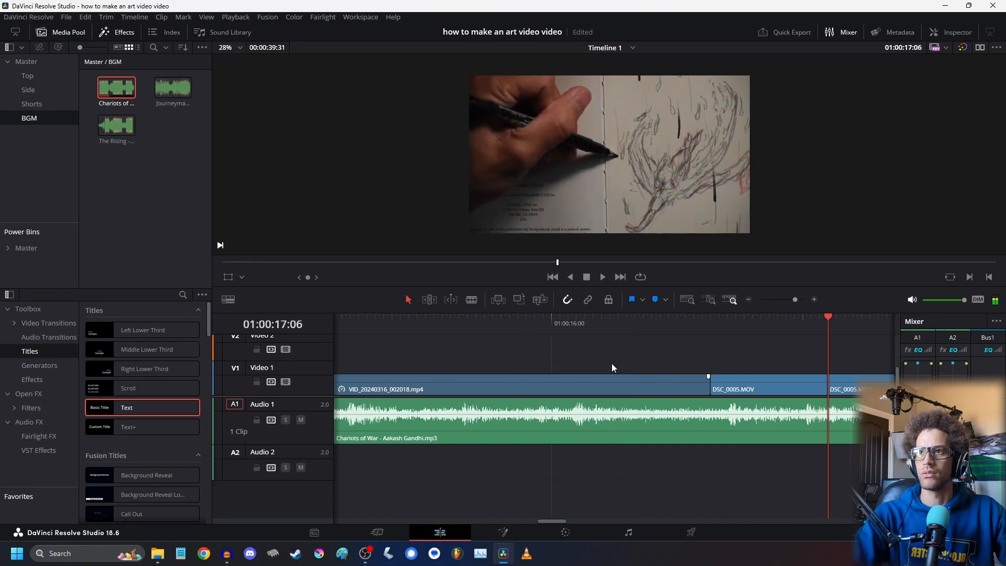
pyautogui.press('space')
pyautogui.press('space')
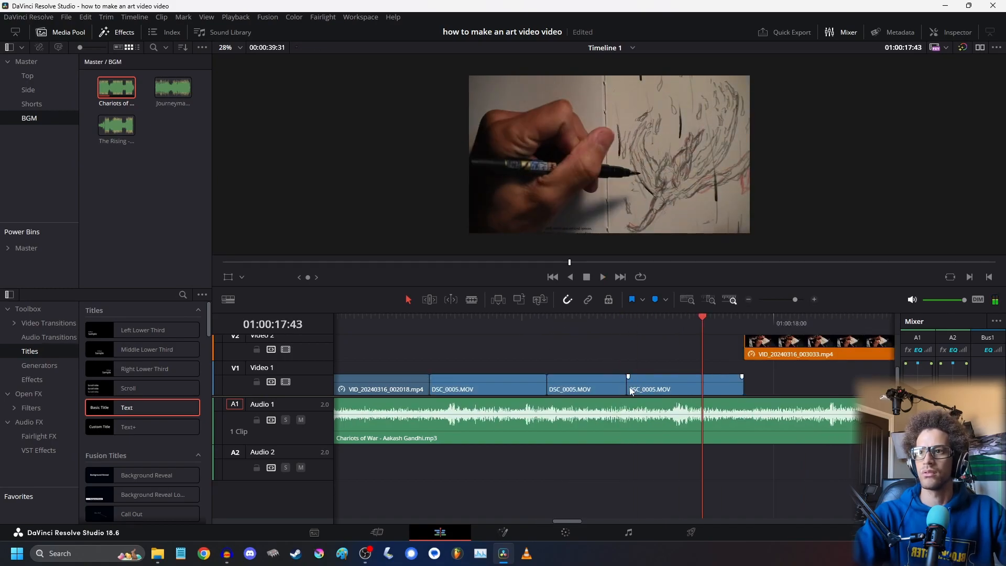
# - Replay the three short DSC_0005.MOV clips up to 01:00:17:53 several times to check their cuts against the beat
pyautogui.click(567, 328)
pyautogui.press('space')
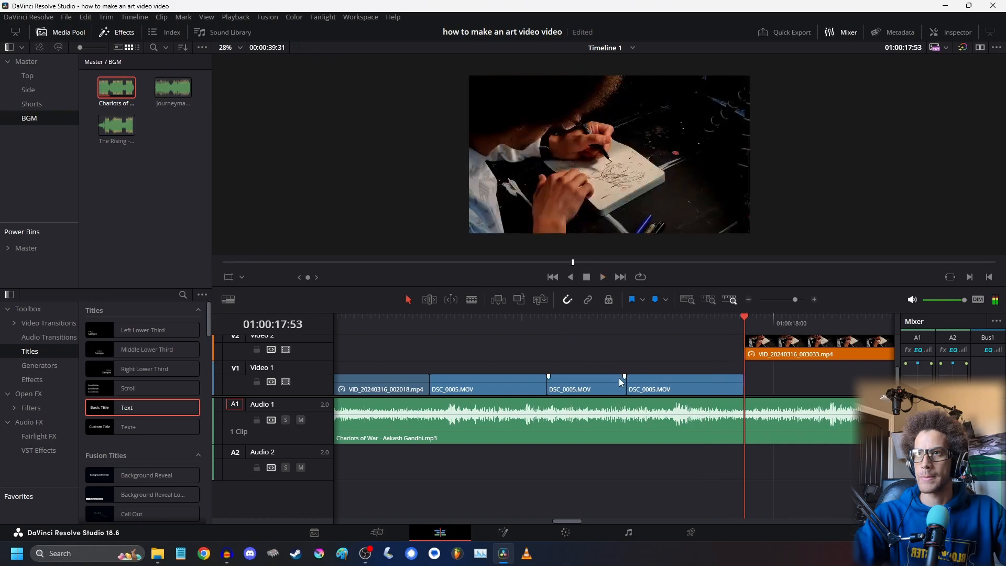
pyautogui.click(624, 388)
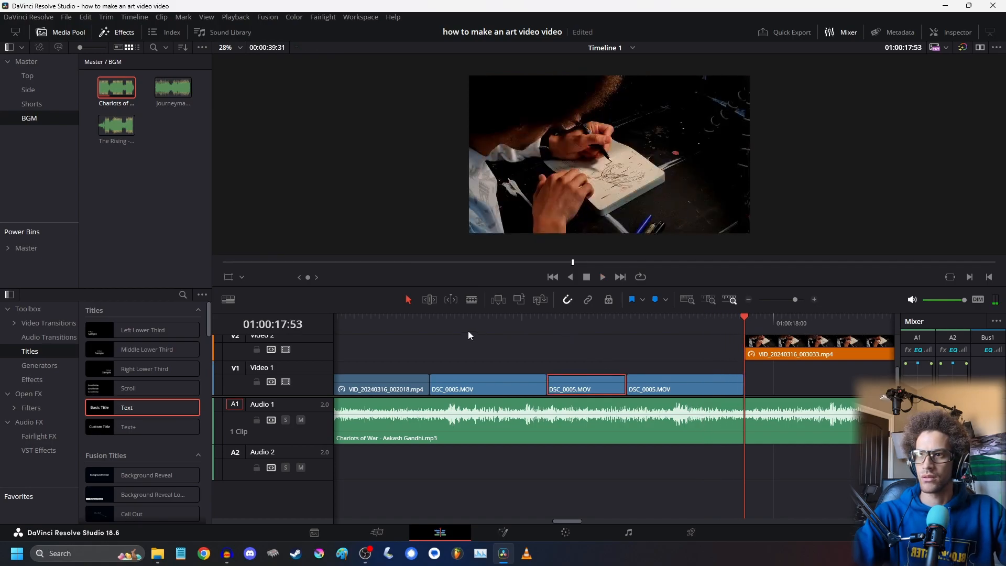
pyautogui.click(399, 315)
pyautogui.press('space')
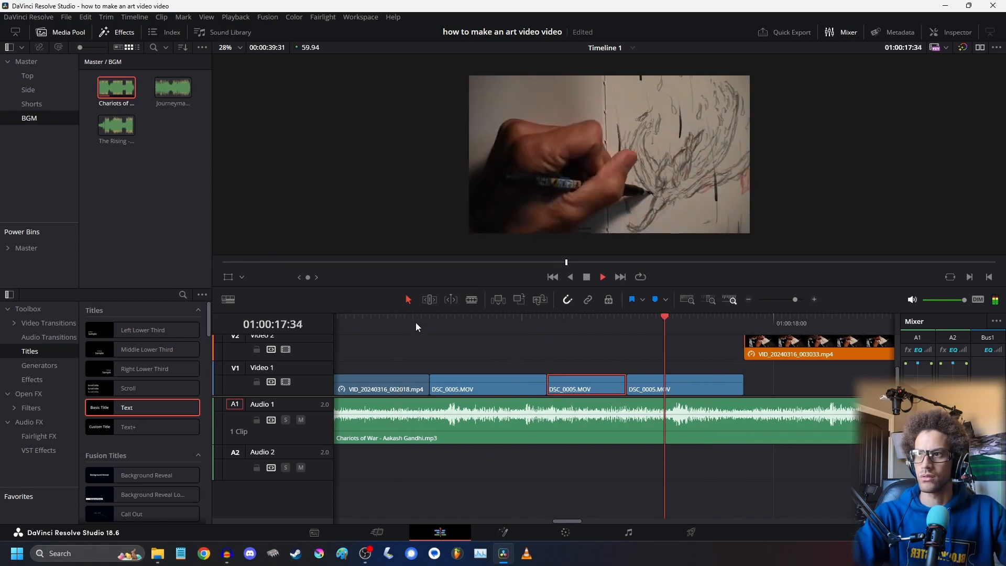
pyautogui.click(392, 319)
pyautogui.press('space')
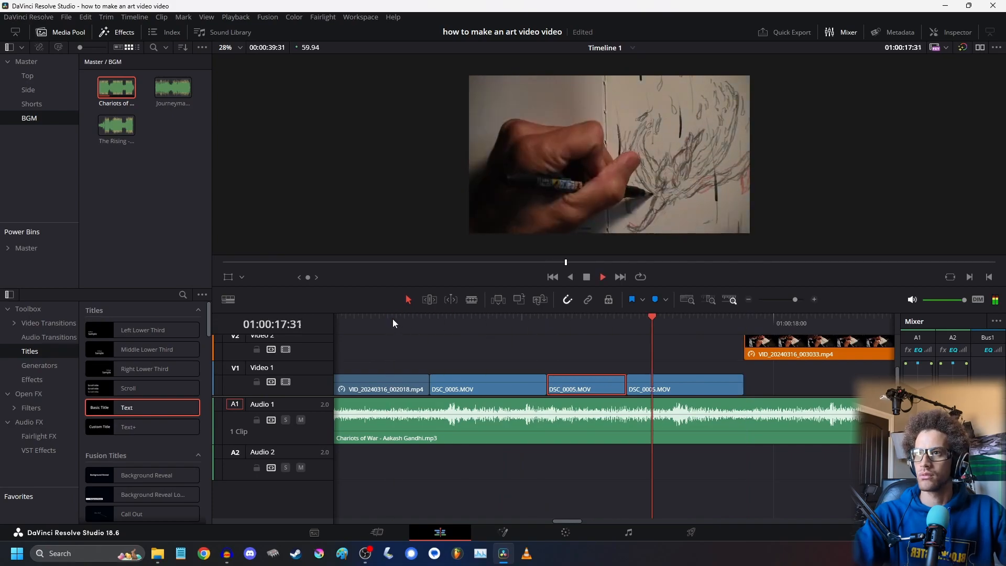
pyautogui.press('space')
# - Play from VID_20240316_003033.mp4 through the speed-changed section into the DSC_0006.MOV clips, up to 01:00:27:06
pyautogui.click(666, 329)
pyautogui.press('space')
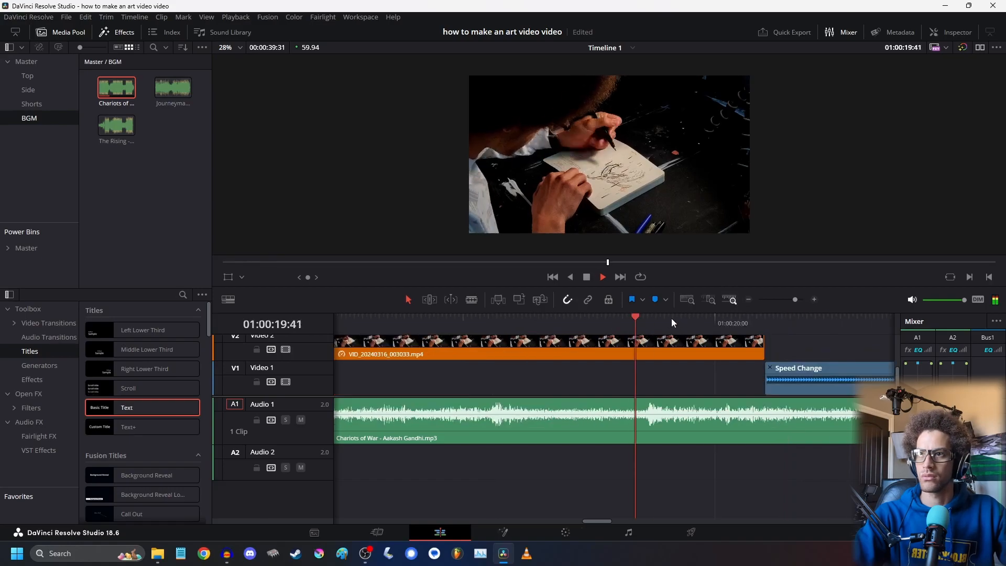
pyautogui.press('space')
pyautogui.click(403, 325)
pyautogui.press('space')
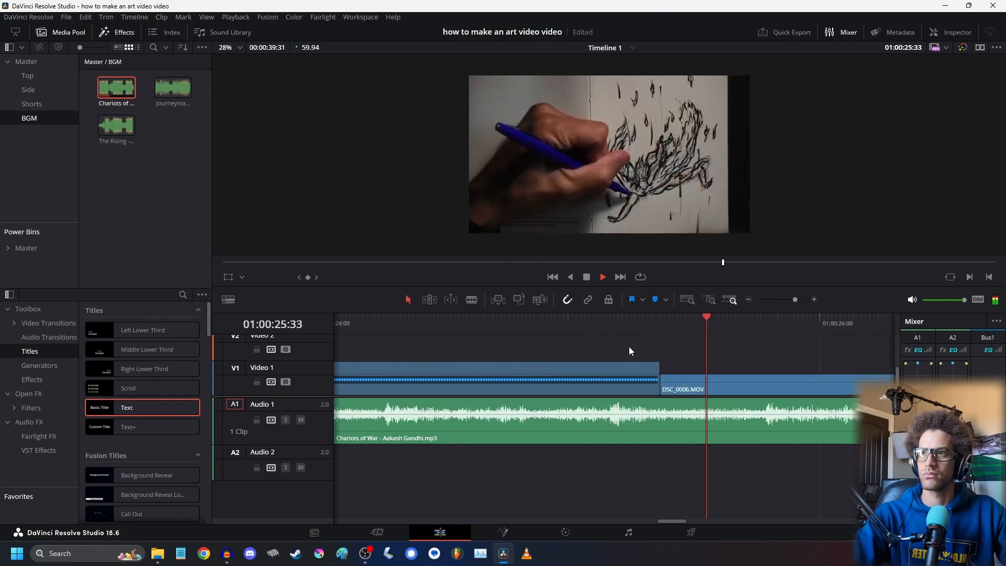
pyautogui.press('space')
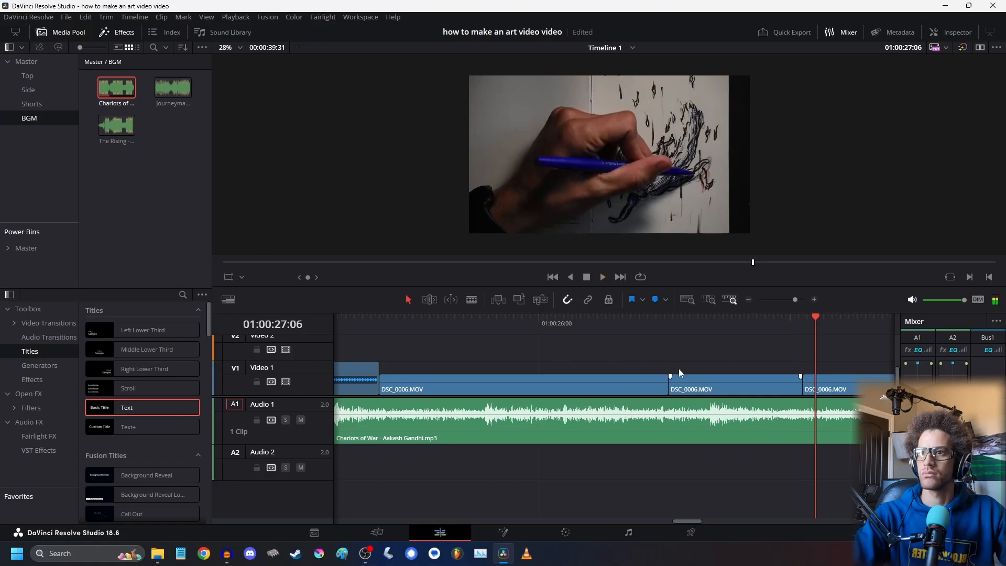
# - Replay and inspect the cut between the first two DSC_0006.MOV clips near 01:00:26:38 against the music beat
pyautogui.click(451, 332)
pyautogui.press('space')
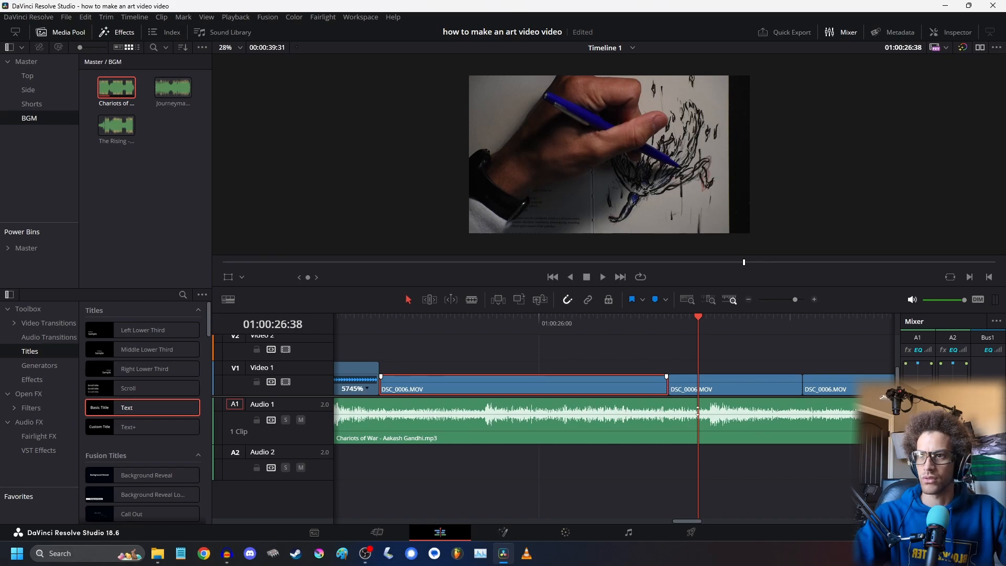
pyautogui.click(691, 373)
pyautogui.click(601, 321)
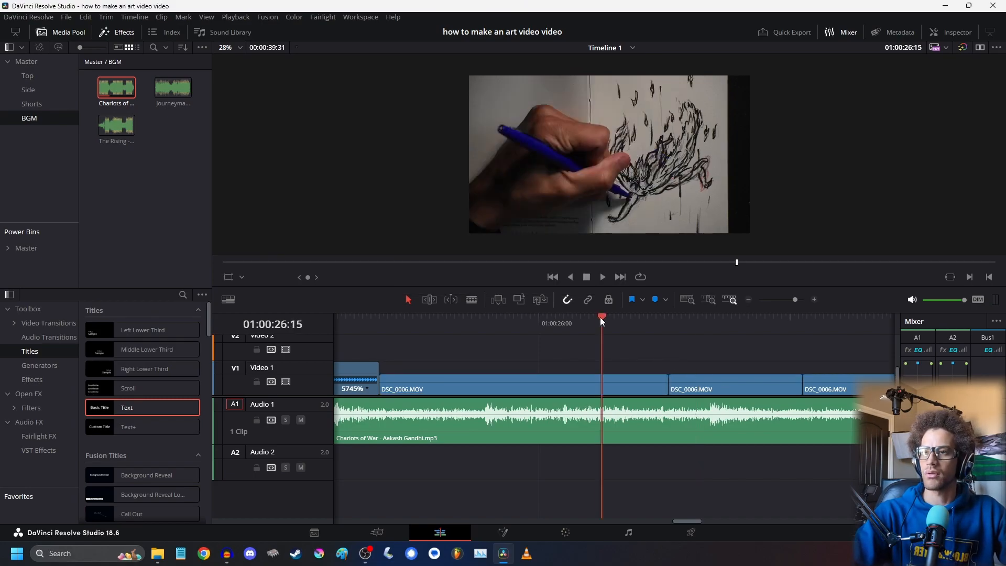
pyautogui.moveTo(666, 389); pyautogui.dragTo(669, 390)
pyautogui.click(748, 299)
pyautogui.press('space')
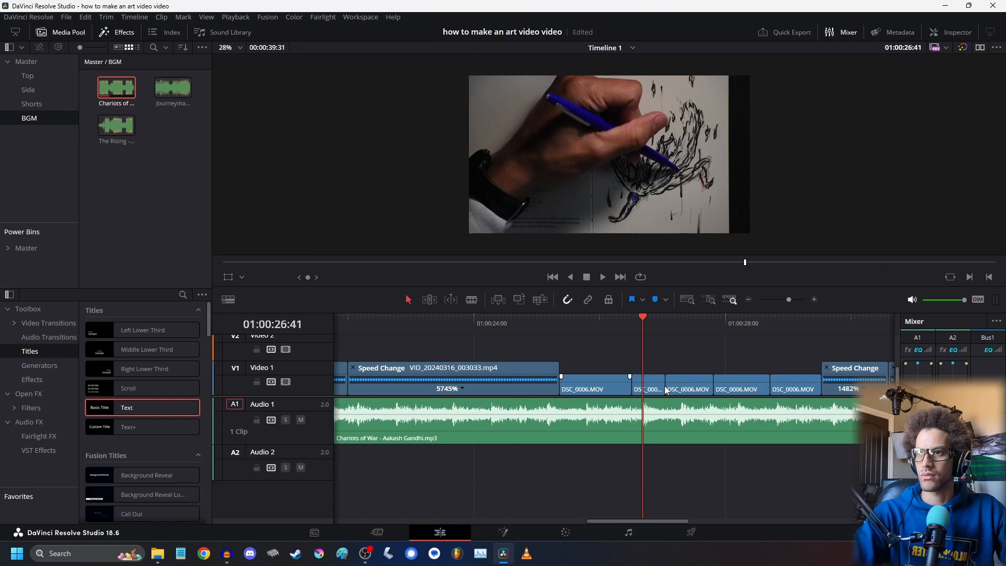
# - Show the retime controls on the first DSC_0006.MOV clip after the 5745% clip and replay from its start
pyautogui.click(542, 367)
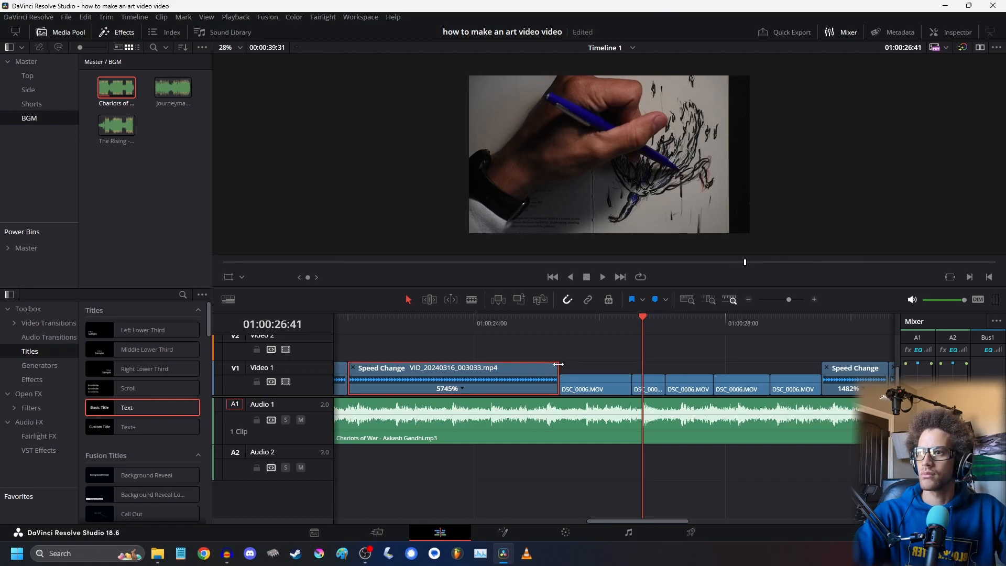
pyautogui.click(595, 386)
pyautogui.hotkey('ctrl', 'r')
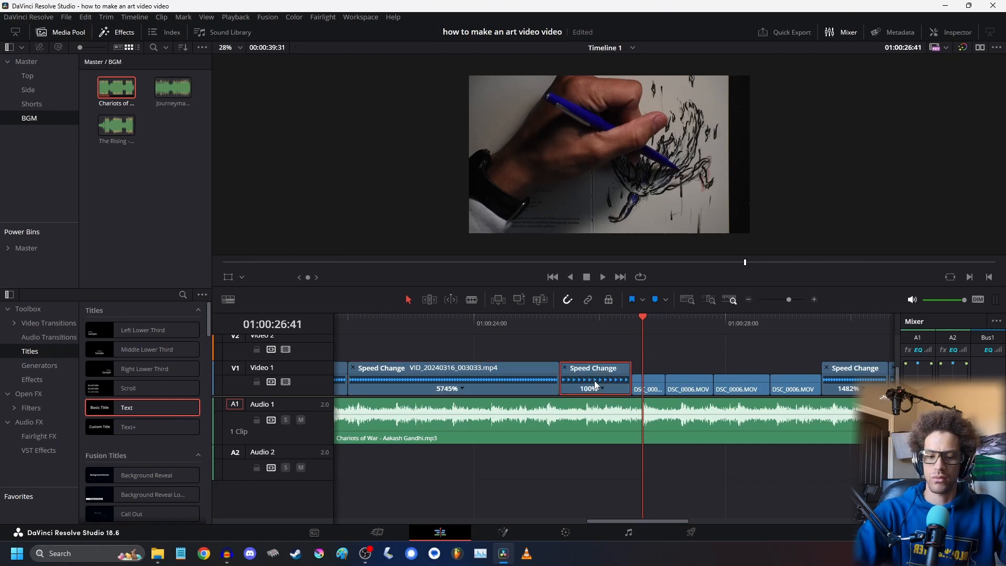
pyautogui.press('space')
pyautogui.click(564, 316)
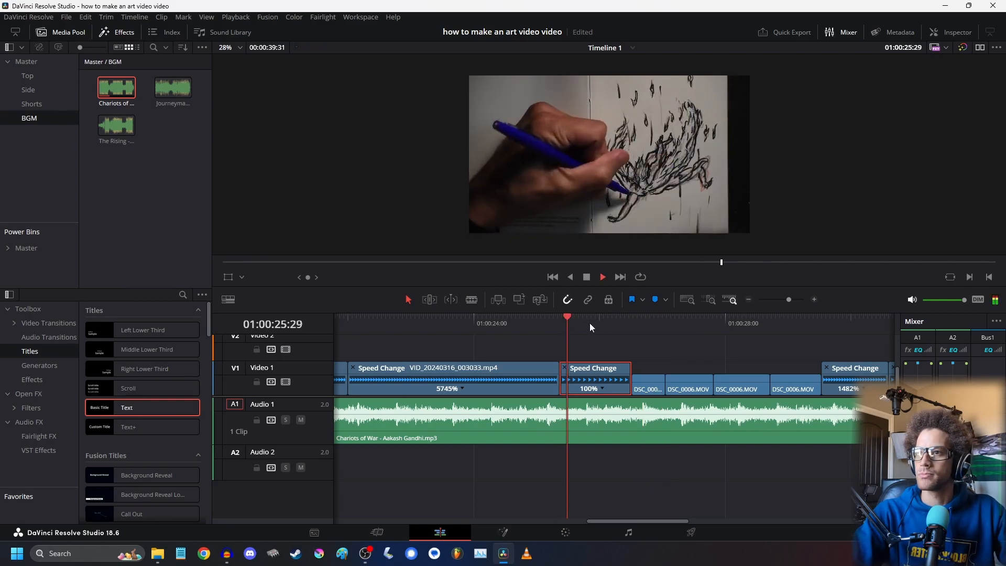
# - Move the third DSC_0006.MOV clip, starting at 01:00:27:02, up to Video 2 and replay the cut before it
pyautogui.press('space')
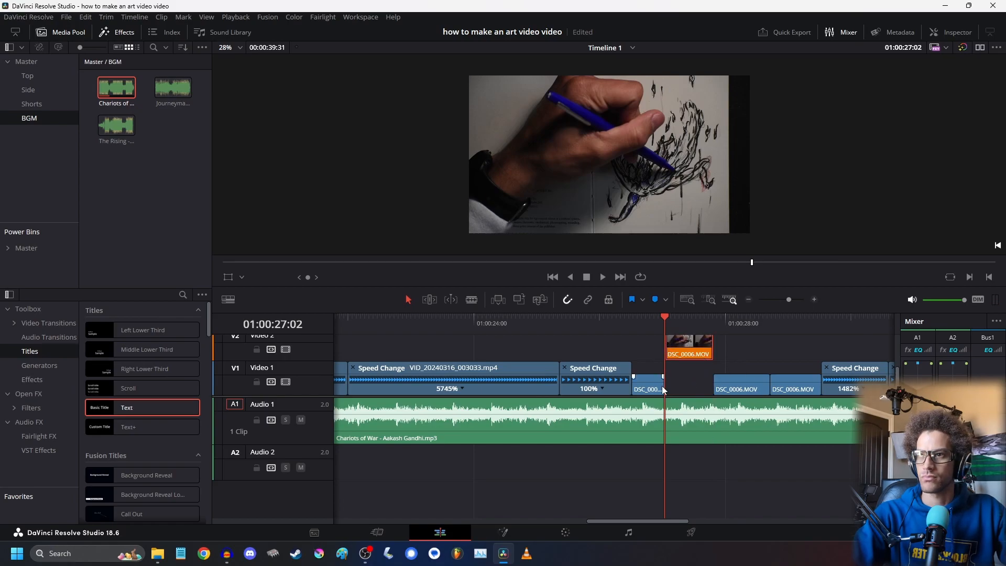
pyautogui.click(813, 300)
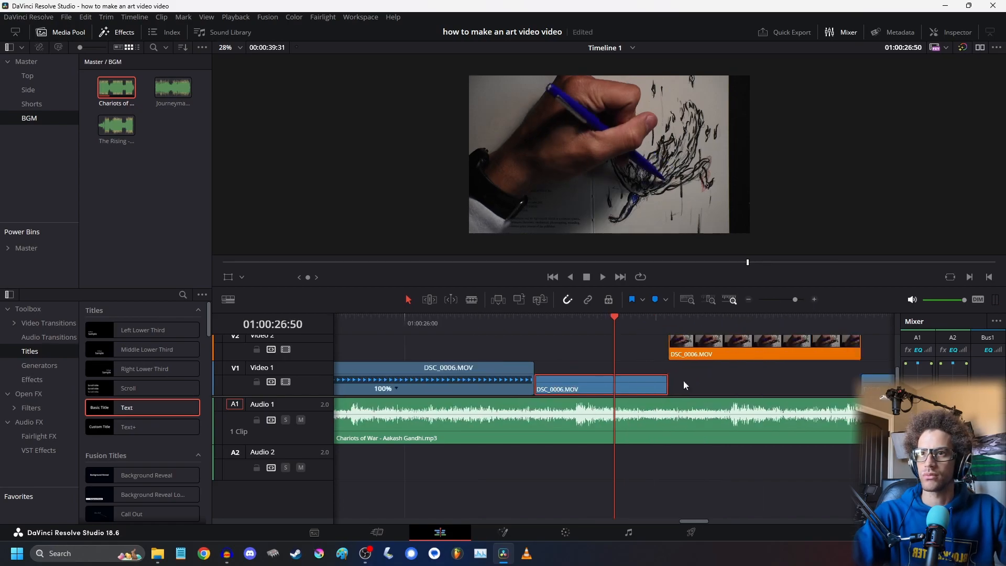
pyautogui.click(502, 323)
pyautogui.press('space')
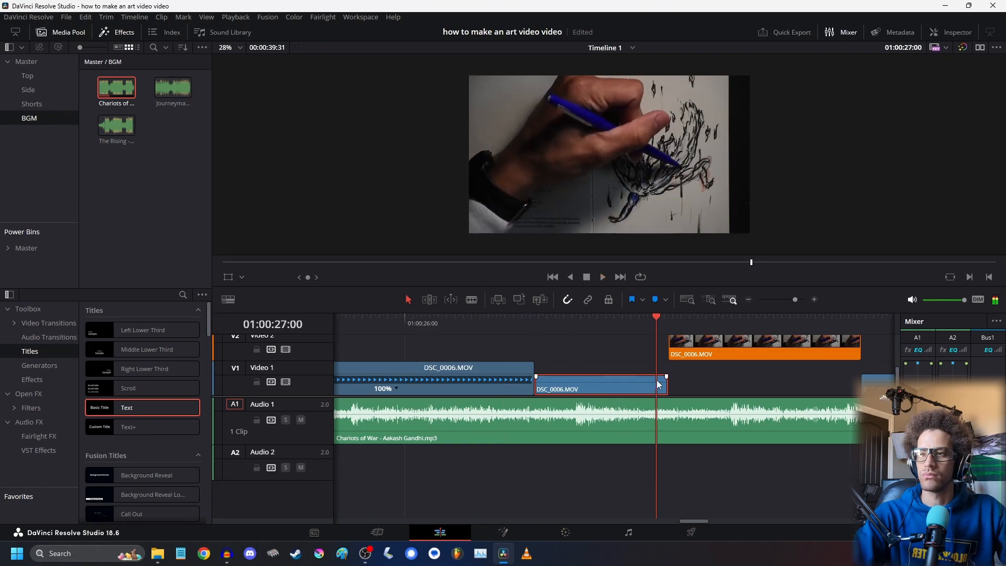
# - Return the third DSC_0006.MOV clip to Video 1, extend the short one before it on Video 2 to the next beat, and play it
pyautogui.click(673, 354)
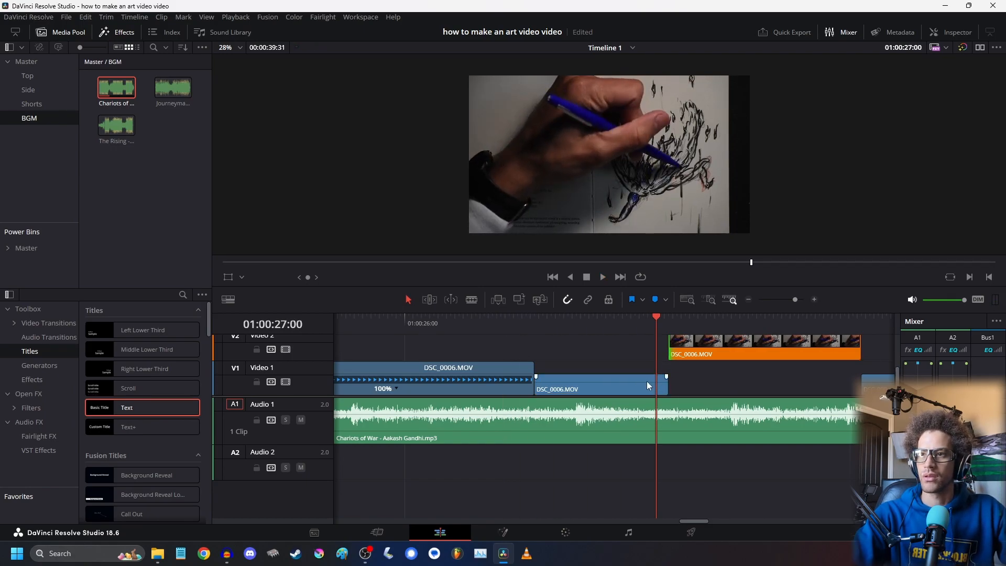
pyautogui.moveTo(707, 352); pyautogui.dragTo(715, 385)
pyautogui.click(628, 373)
pyautogui.moveTo(628, 373); pyautogui.dragTo(726, 346)
pyautogui.press('space')
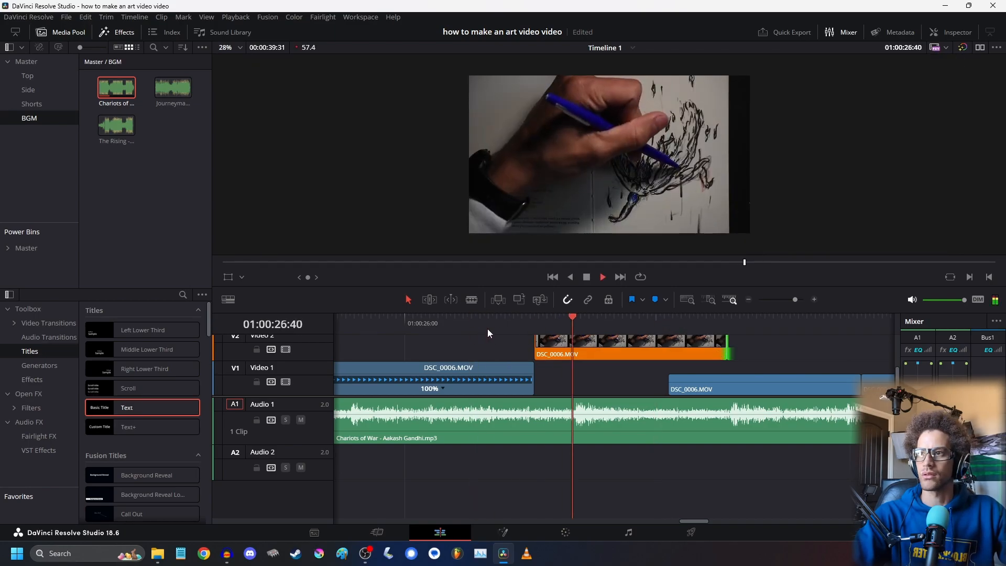
# - Trim the start of the third DSC_0006.MOV clip on Video 1 to 01:00:27:17, where the Video 2 clip ends, and replay the cuts
pyautogui.press('space')
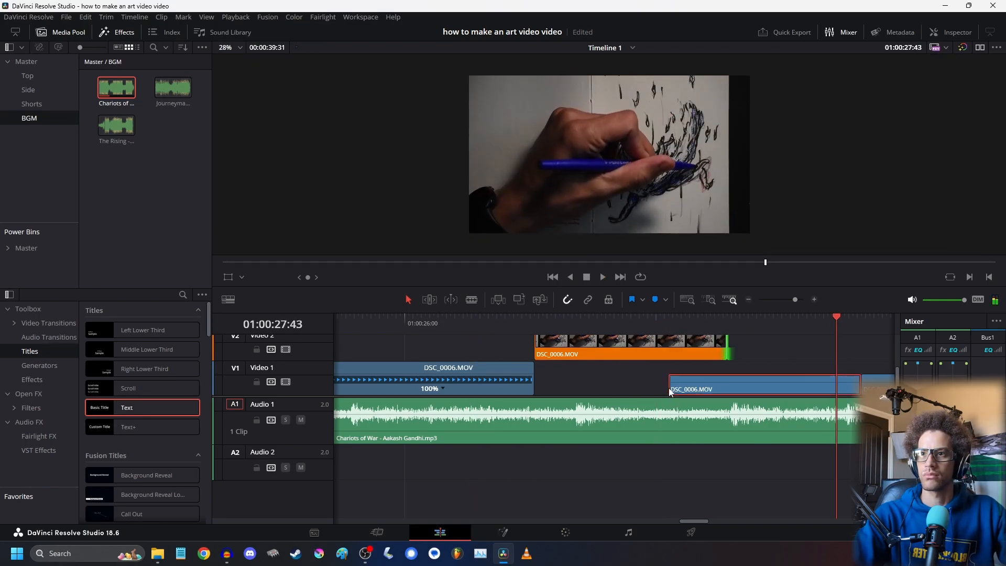
pyautogui.click(749, 299)
pyautogui.scroll(2, 598, 388)
pyautogui.scroll(-2, 601, 378)
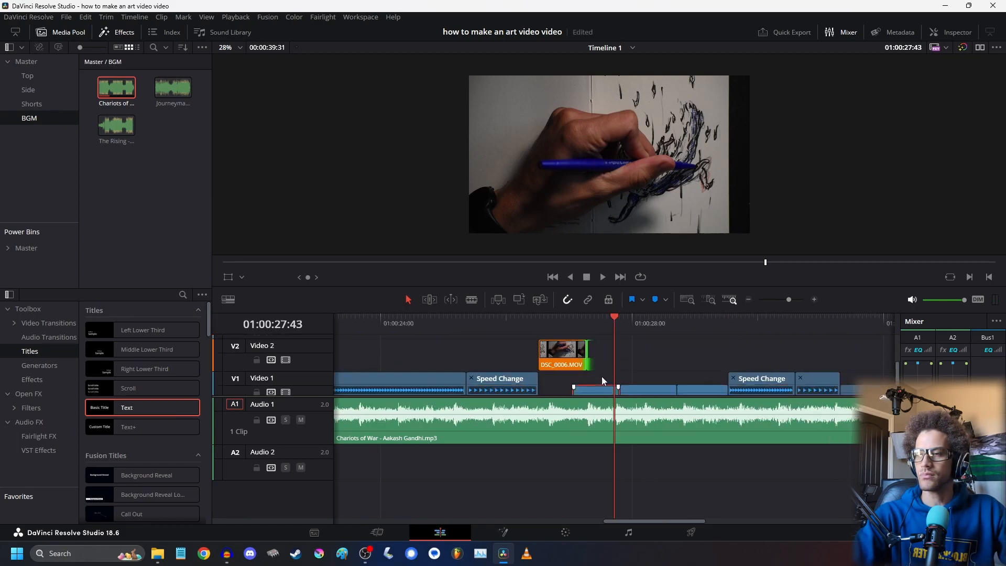
pyautogui.click(586, 326)
pyautogui.moveTo(575, 382); pyautogui.dragTo(589, 382)
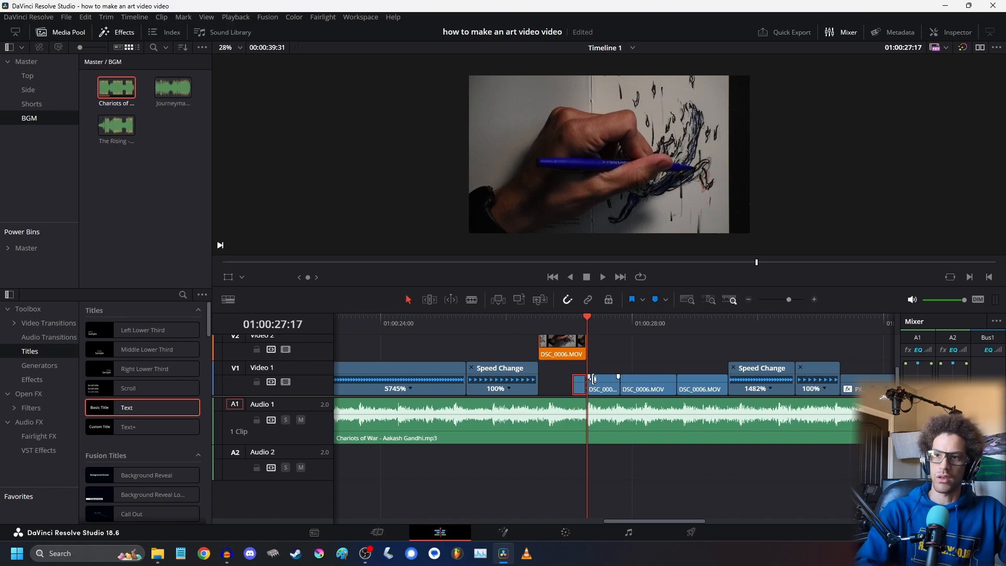
pyautogui.click(490, 326)
pyautogui.press('space')
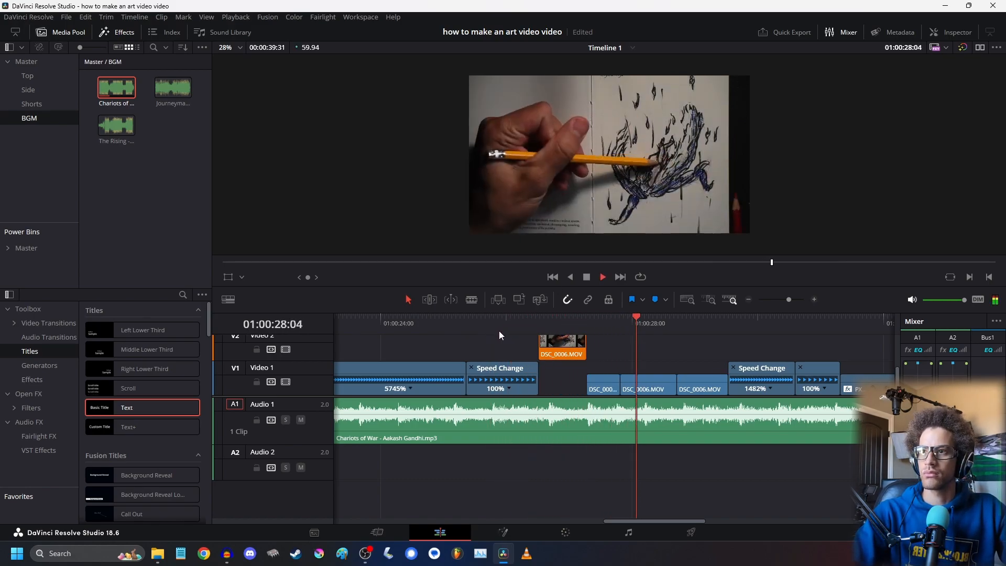
# - Move the fourth DSC_0006.MOV clip up to Video 2 and extend its end over the following clip to the next beat
pyautogui.press('space')
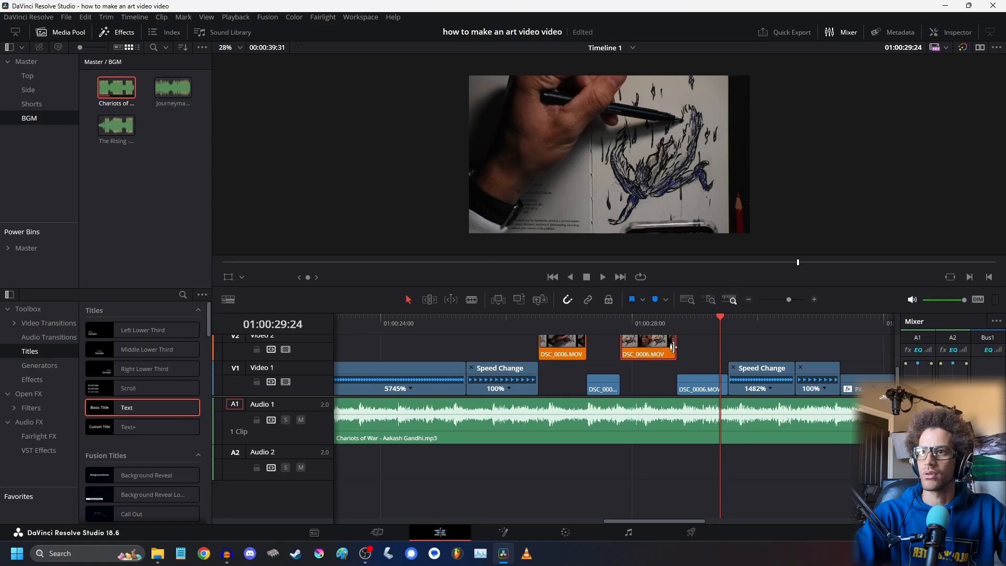
pyautogui.moveTo(676, 347); pyautogui.dragTo(681, 346)
pyautogui.click(814, 299)
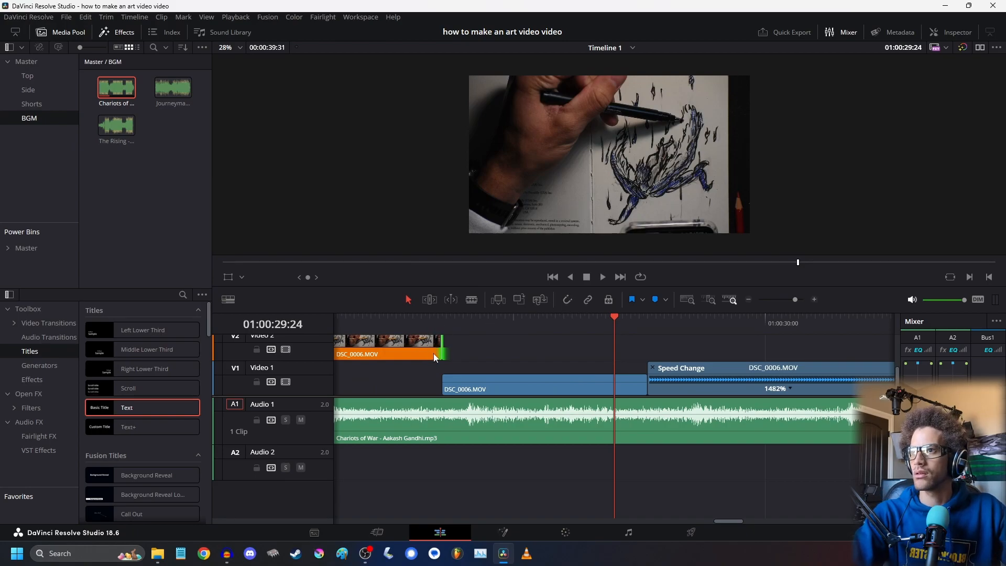
pyautogui.moveTo(443, 352); pyautogui.dragTo(468, 352)
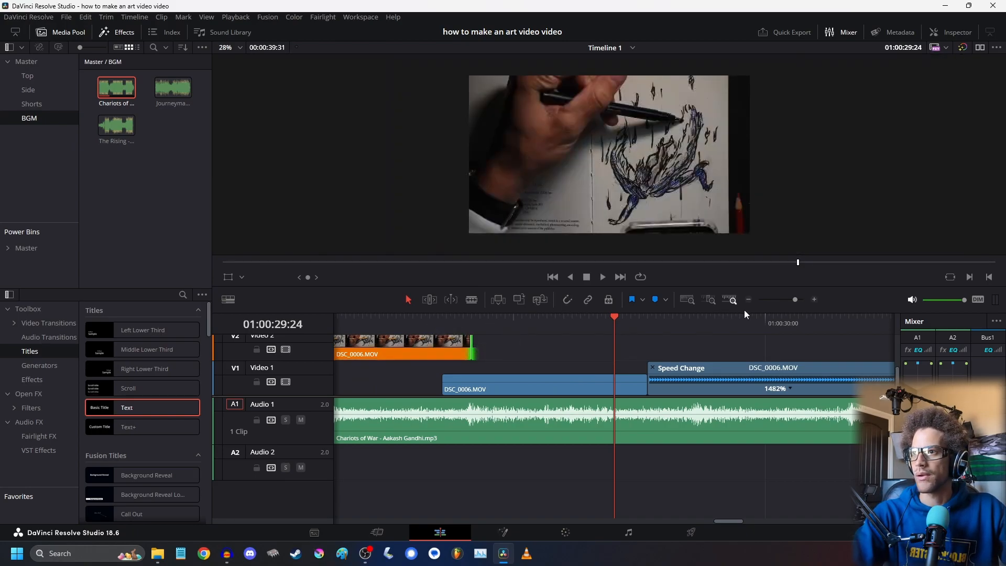
# - Play the edit from 01:00:26:40 through to the end of the timeline and save the project
pyautogui.click(748, 299)
pyautogui.click(751, 301)
pyautogui.click(570, 321)
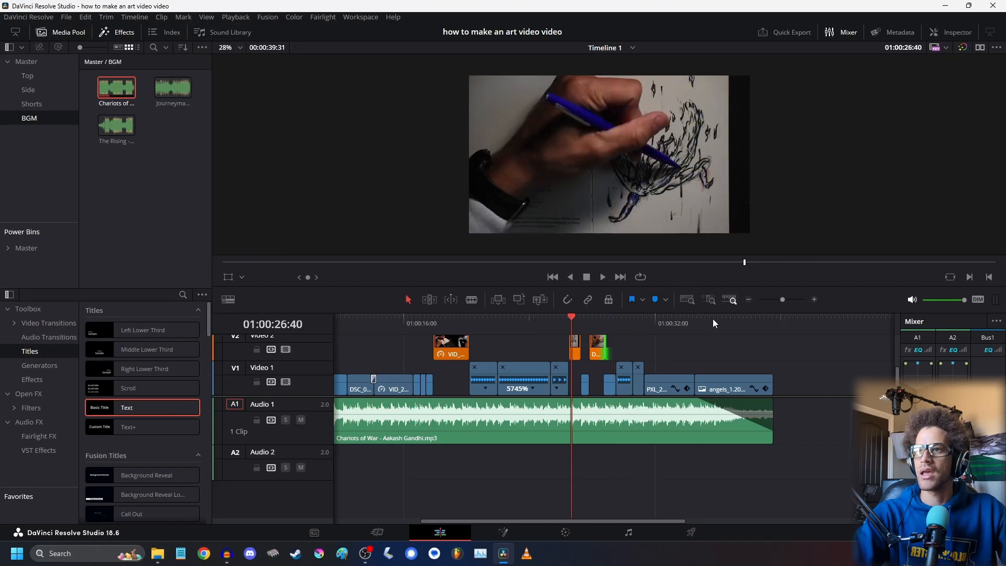
pyautogui.click(813, 300)
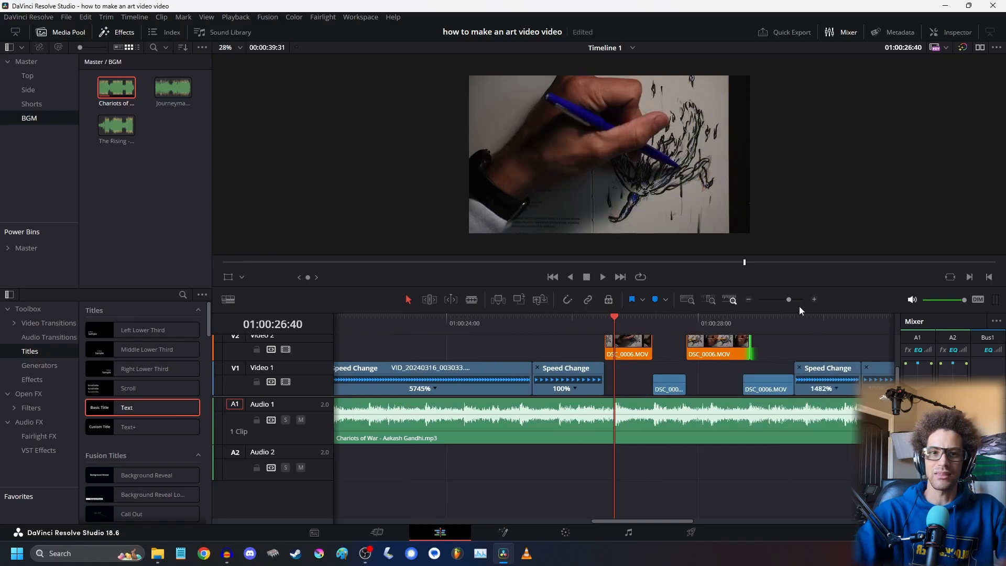
pyautogui.press('space')
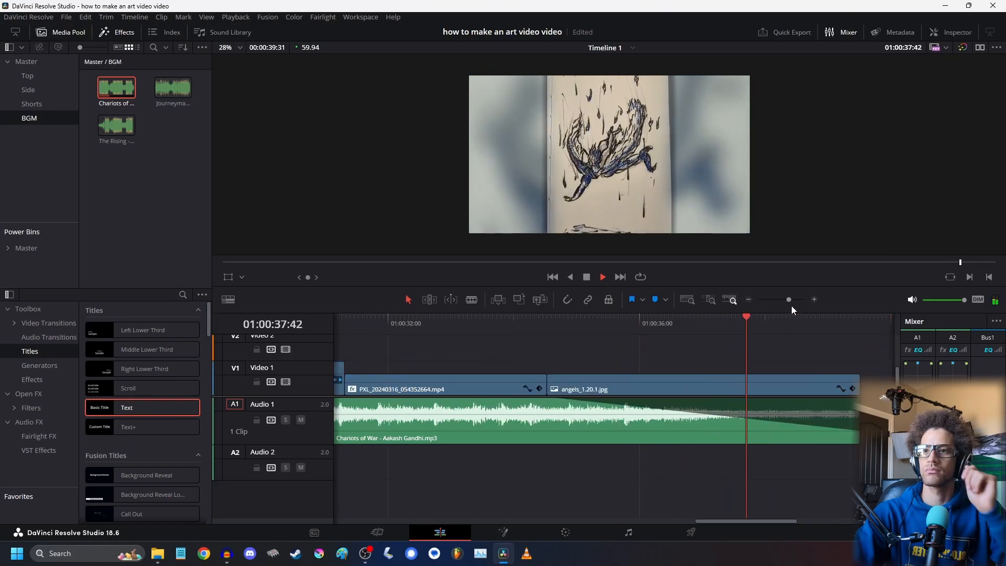
pyautogui.click(748, 299)
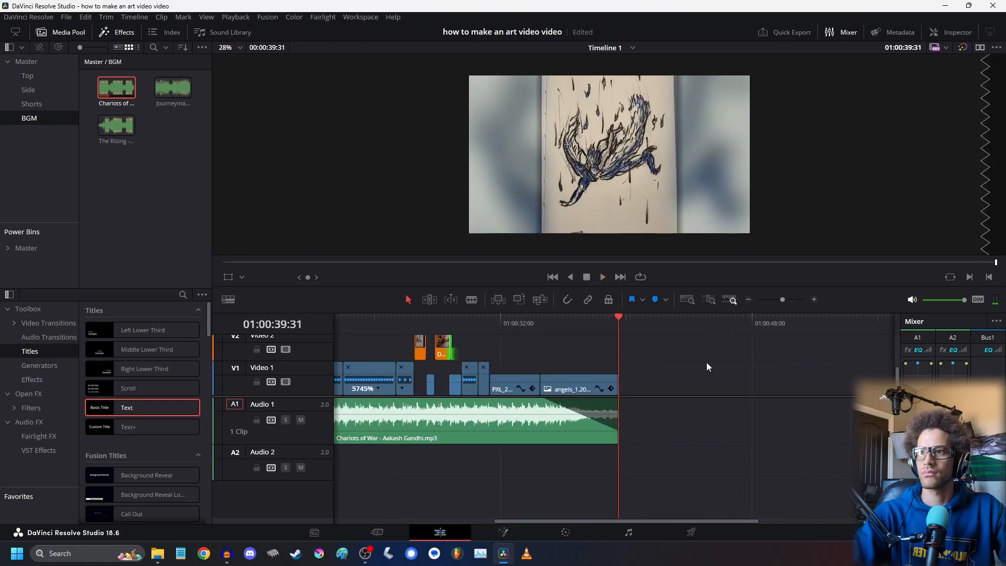
pyautogui.hotkey('ctrl', 's')
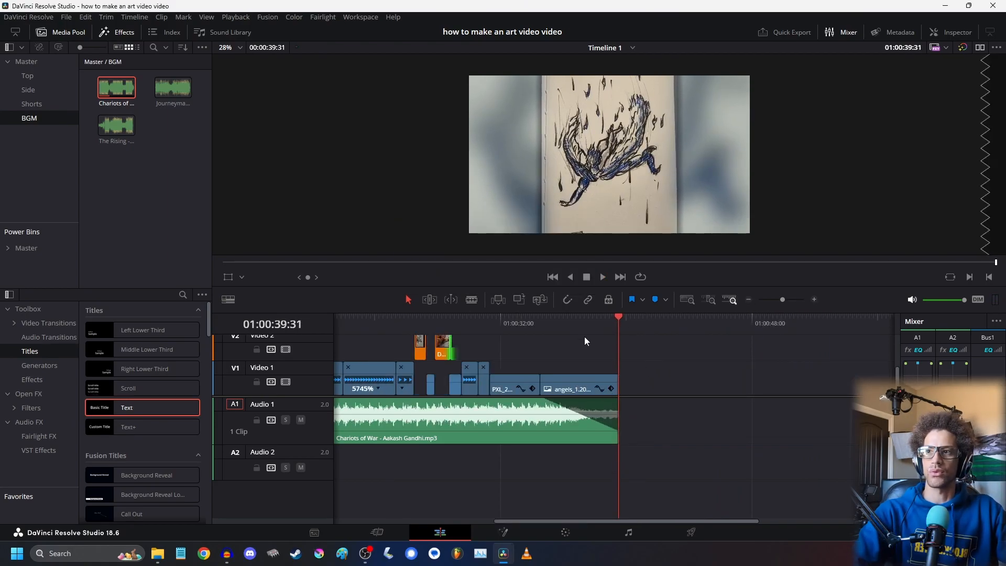
# - Add a Text title on Video 1 directly after angels_1.20.1.jpg and open its properties
pyautogui.moveTo(147, 407); pyautogui.dragTo(634, 403)
pyautogui.moveTo(698, 382); pyautogui.dragTo(657, 387)
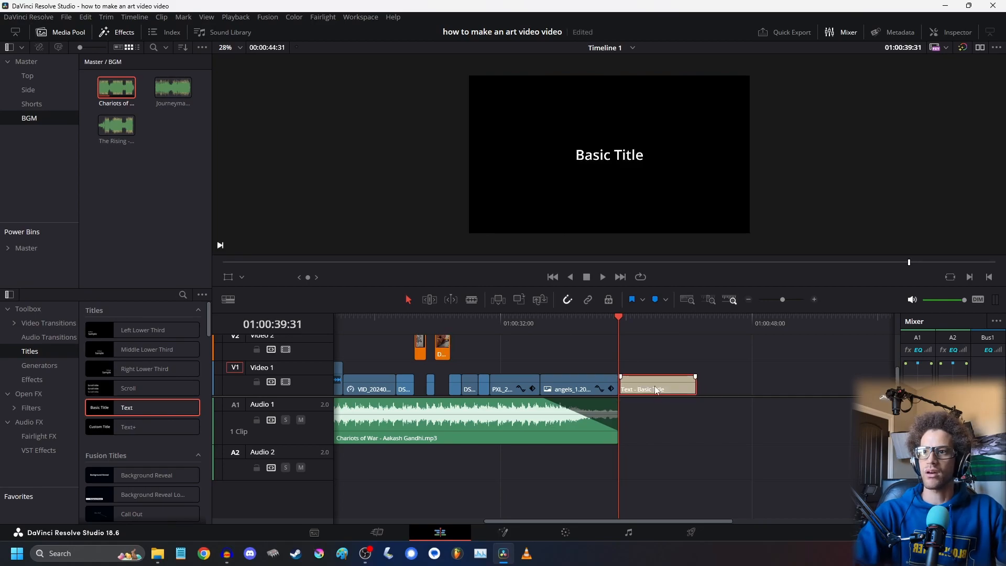
pyautogui.doubleClick(658, 388)
# - Replace the title's text with "Thanks for Watchin'!"
pyautogui.scroll(3, 859, 178)
pyautogui.click(876, 131)
pyautogui.write('Thanks for QW')
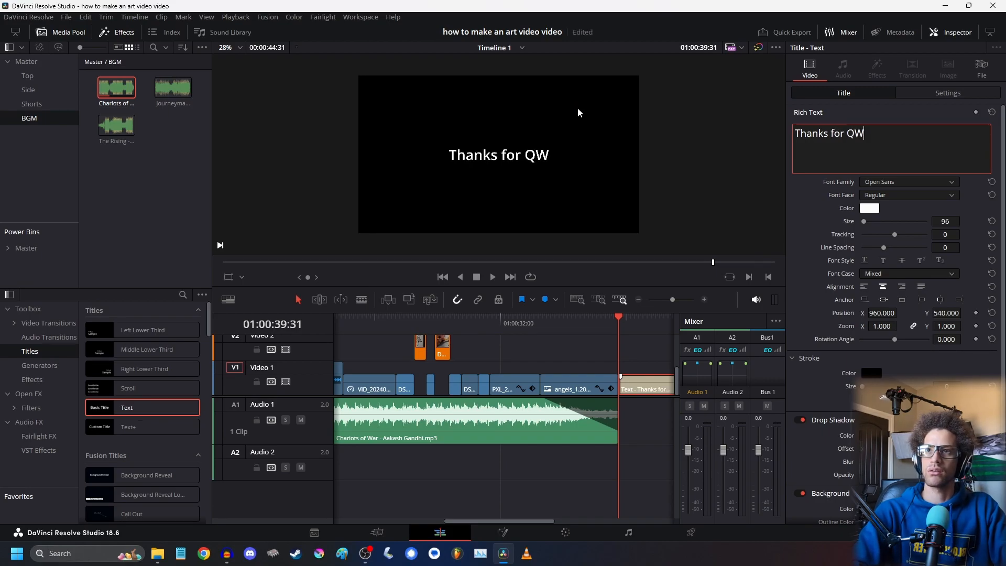
pyautogui.press('BackSpace')
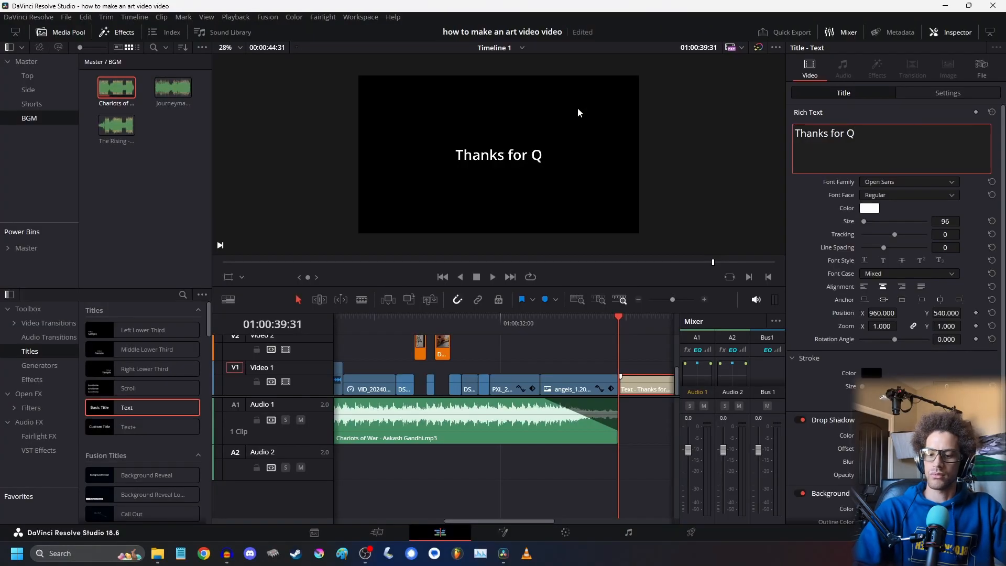
pyautogui.press('BackSpace')
pyautogui.write('Wast')
pyautogui.press('BackSpace')
pyautogui.press('BackSpace')
pyautogui.write("tchin'")
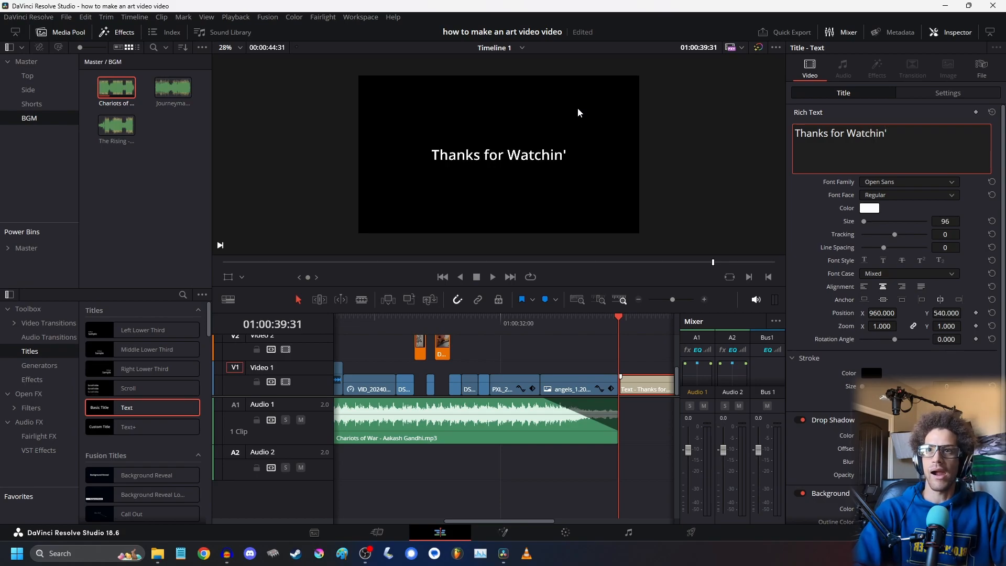
pyautogui.write('!')
# - Set the closing title's font to Poor Richard, its zoom to 2.310 and its Y position to -425
pyautogui.hotkey('ctrl', 'a')
pyautogui.click(915, 183)
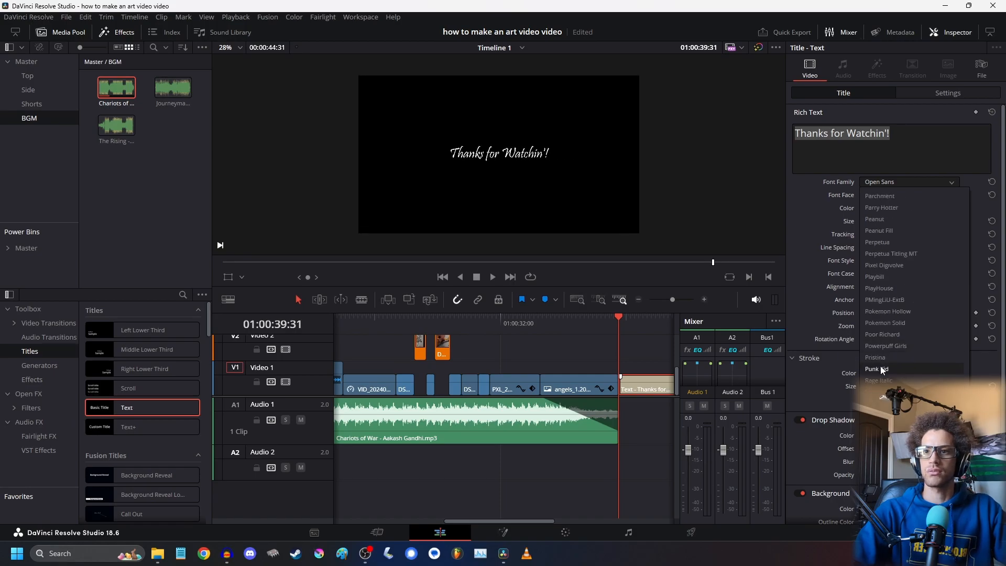
pyautogui.click(878, 334)
pyautogui.click(948, 93)
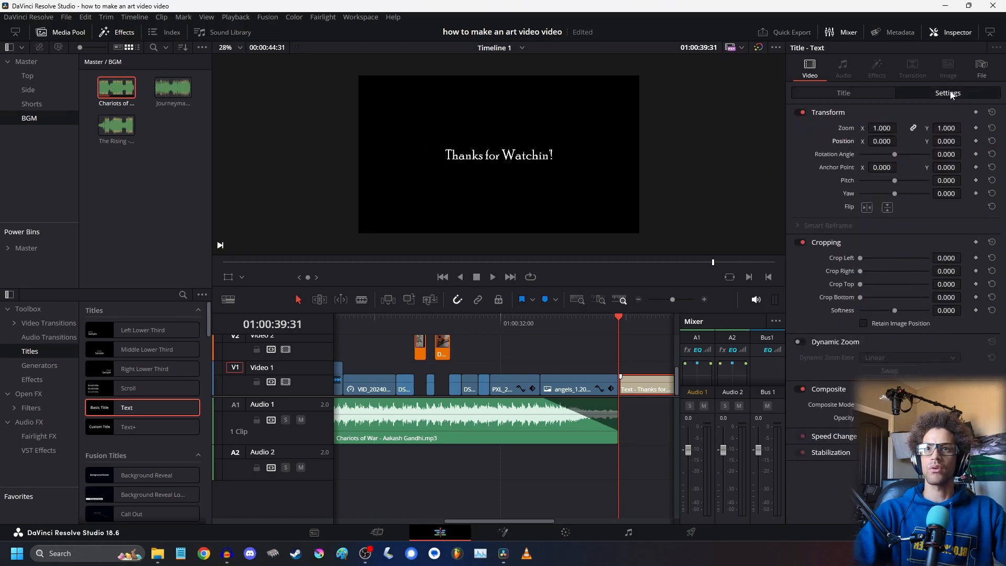
pyautogui.moveTo(946, 141); pyautogui.dragTo(900, 152)
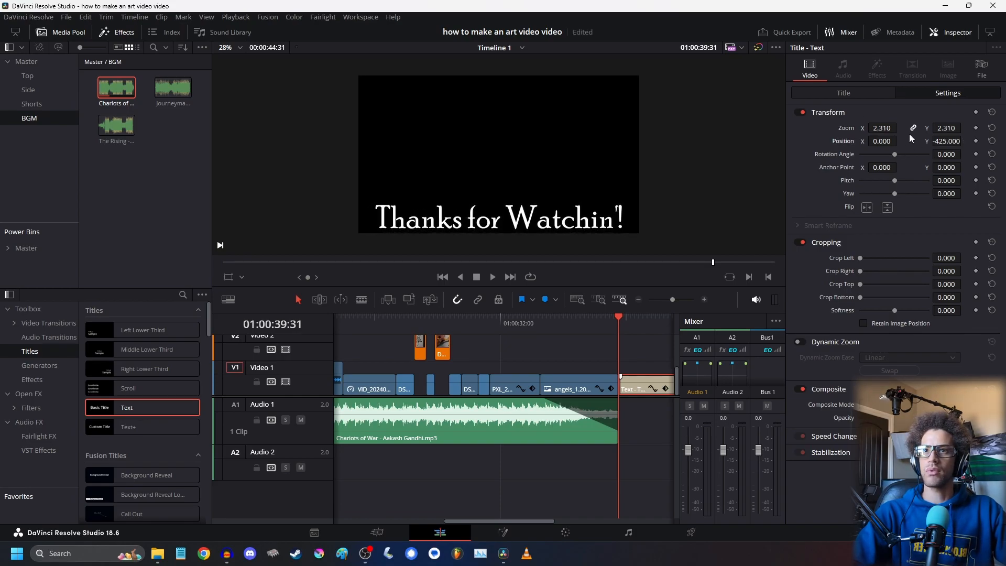
pyautogui.click(872, 95)
# - Add a fade-in of about 33 frames to the closing title and play the change from angels_1.20.1.jpg
pyautogui.click(575, 331)
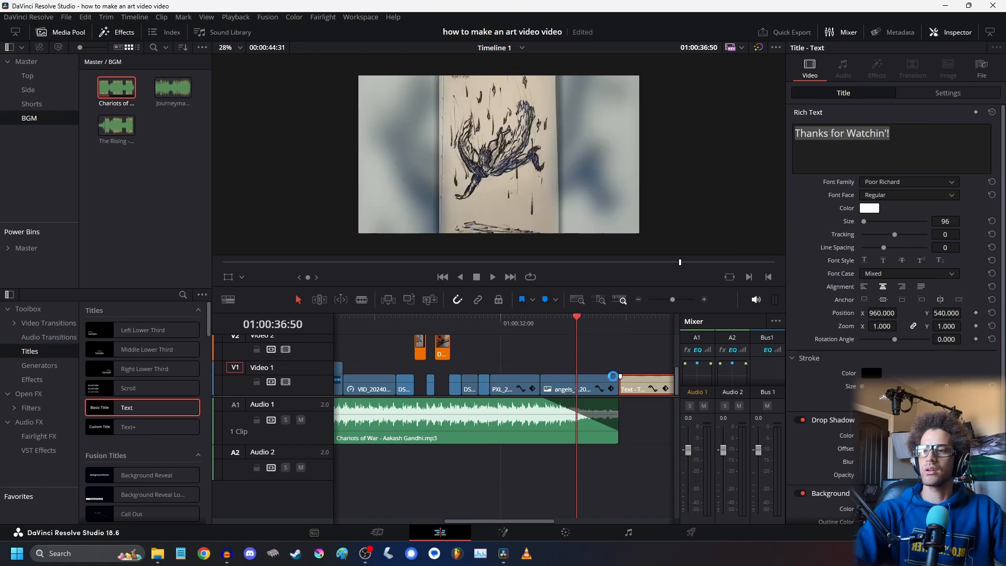
pyautogui.moveTo(625, 358); pyautogui.dragTo(629, 343)
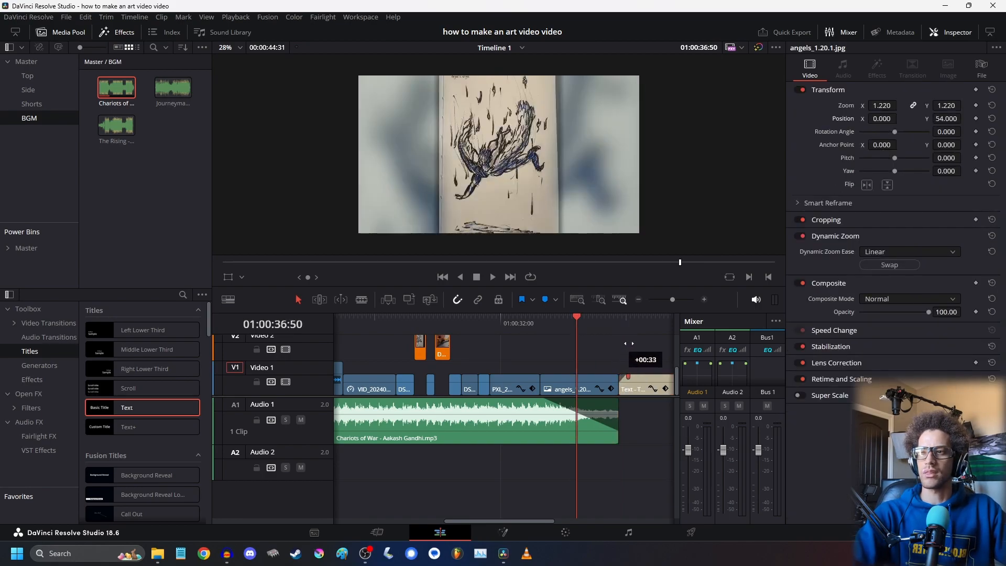
pyautogui.click(942, 36)
pyautogui.press('space')
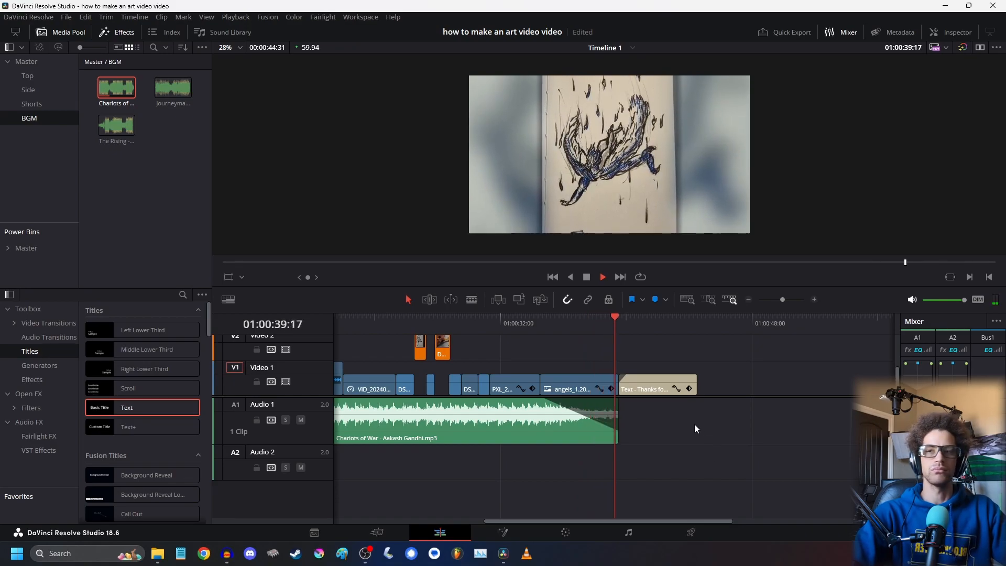
pyautogui.press('space')
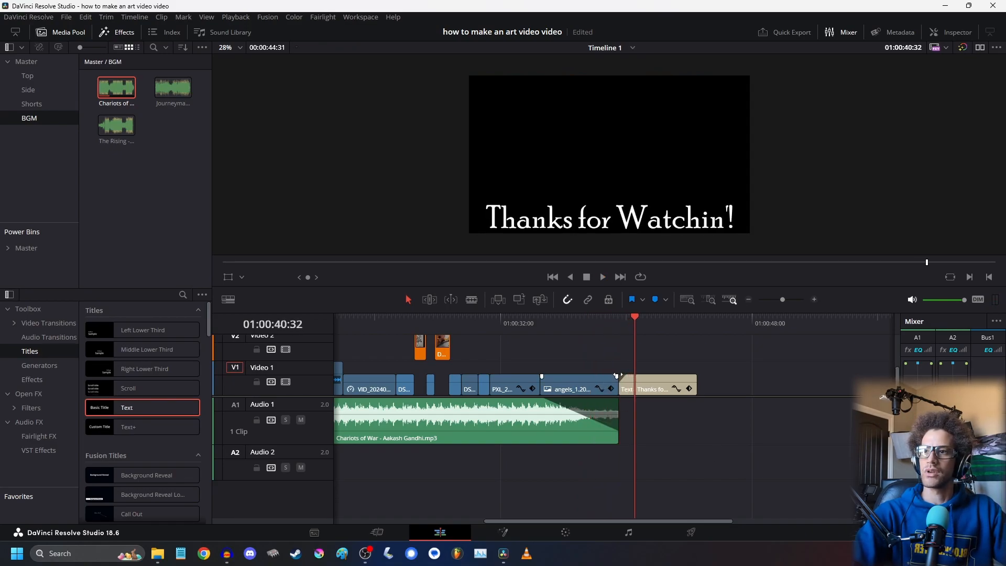
# - Add a short fade-out to the end of angels_1.20.1.jpg and replay the change into the closing title
pyautogui.moveTo(619, 368); pyautogui.dragTo(612, 369)
pyautogui.click(583, 326)
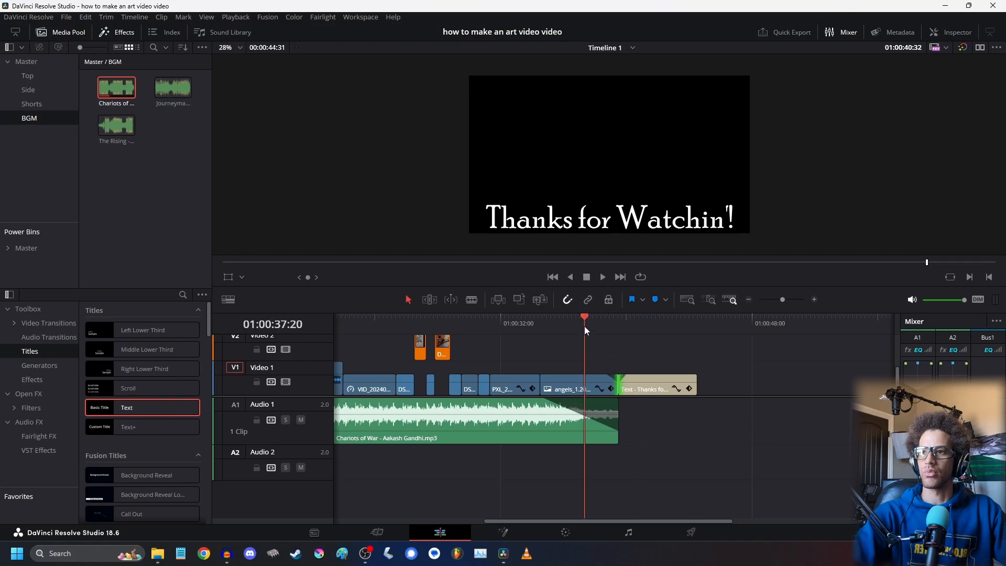
pyautogui.press('space')
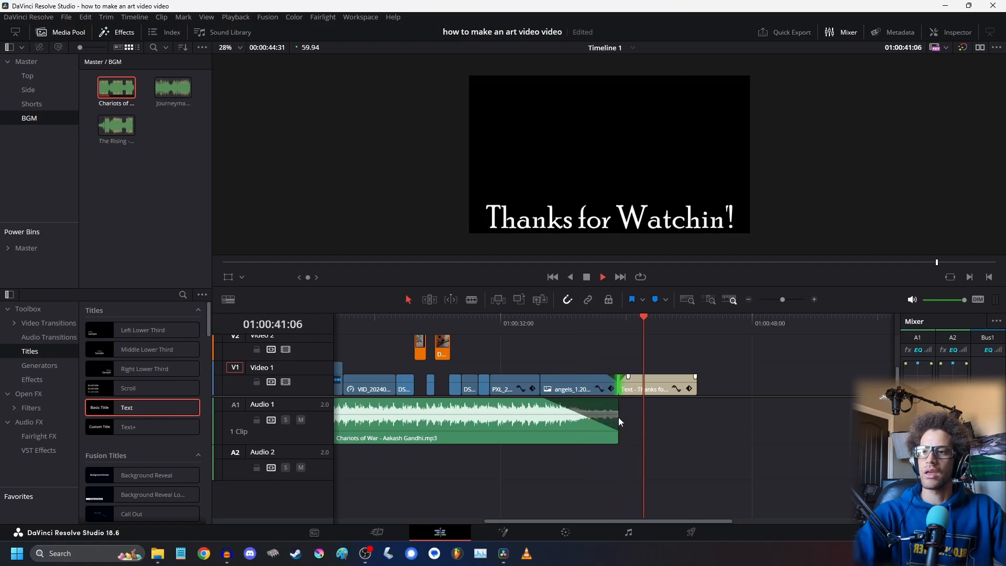
pyautogui.press('space')
# - Extend Chariots of War to the closing title's end, start its fade-out near the beginning of angels_1.20.1.jpg, and play the ending
pyautogui.moveTo(619, 417); pyautogui.dragTo(697, 416)
pyautogui.moveTo(616, 394); pyautogui.dragTo(536, 370)
pyautogui.click(543, 328)
pyautogui.press('space')
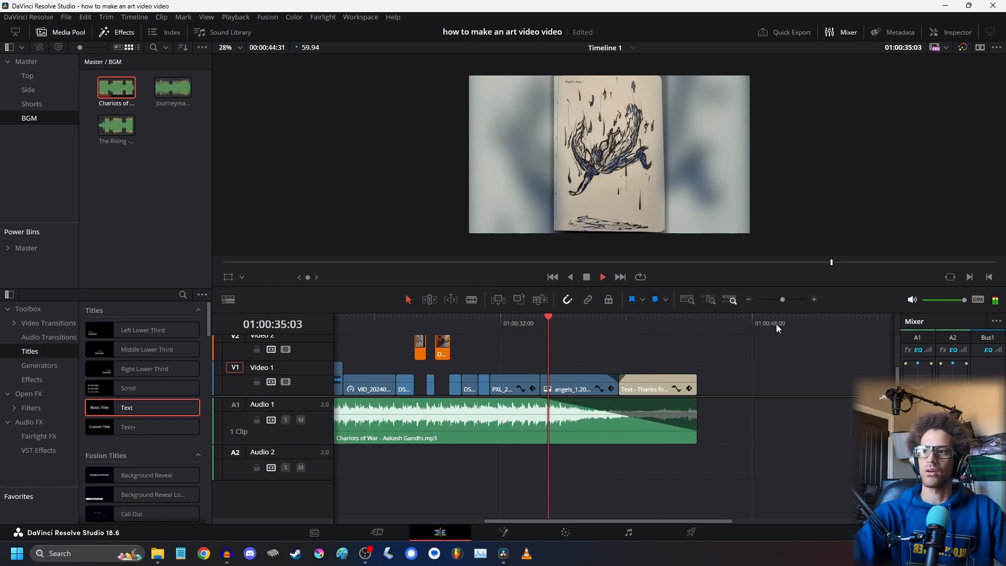
pyautogui.click(748, 299)
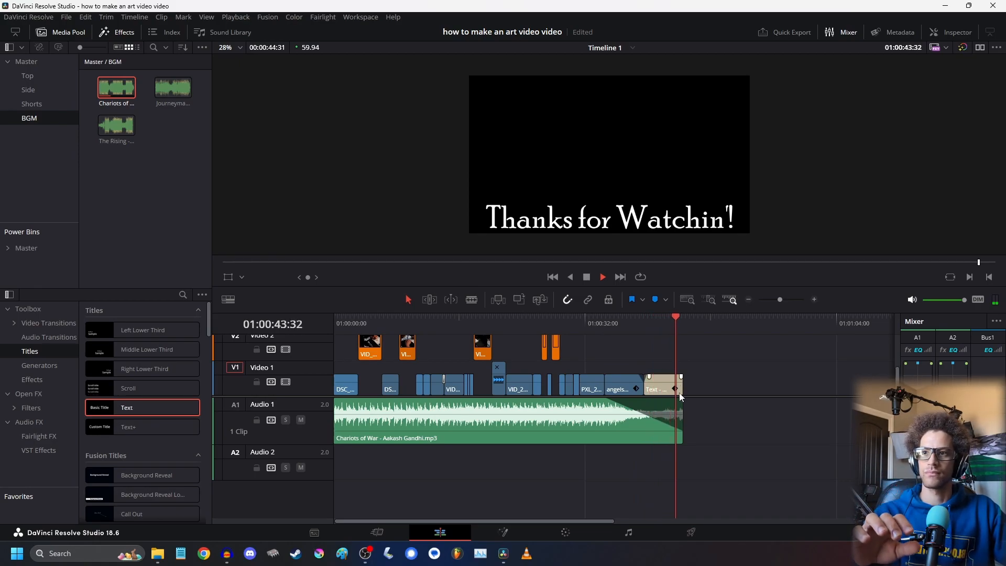
# - Select the closing title clip and place the playhead within it at 01:00:41:52
pyautogui.click(666, 387)
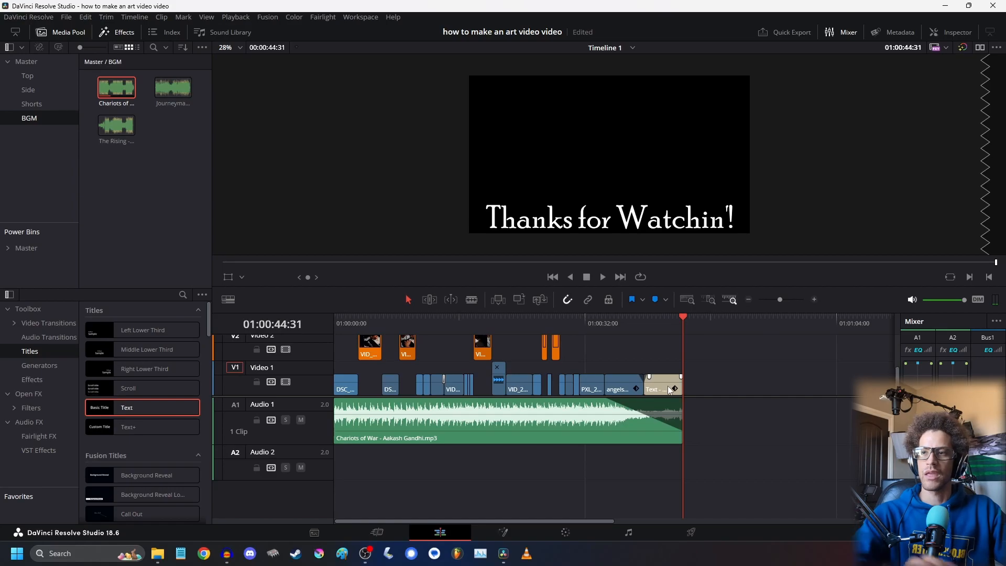
pyautogui.click(662, 316)
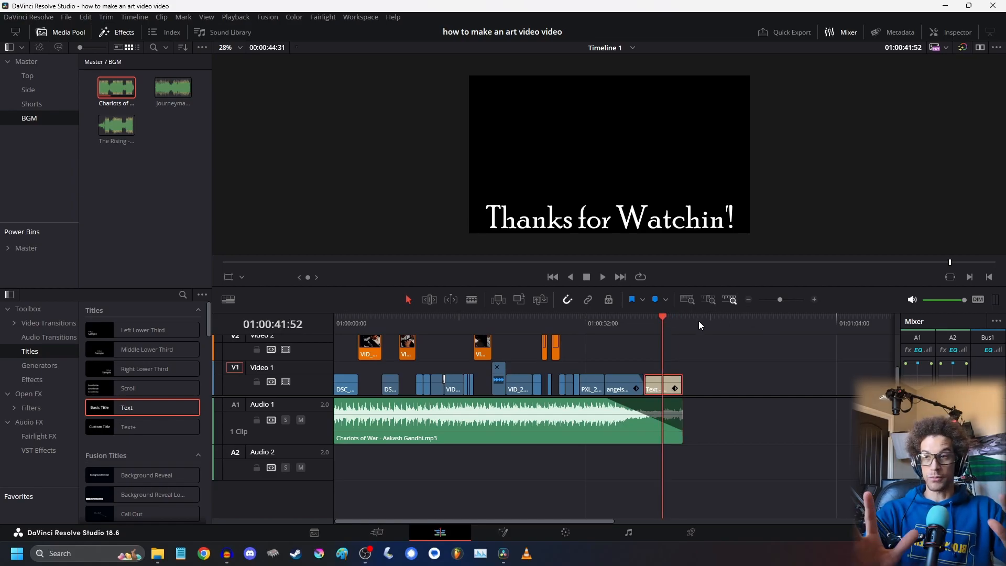